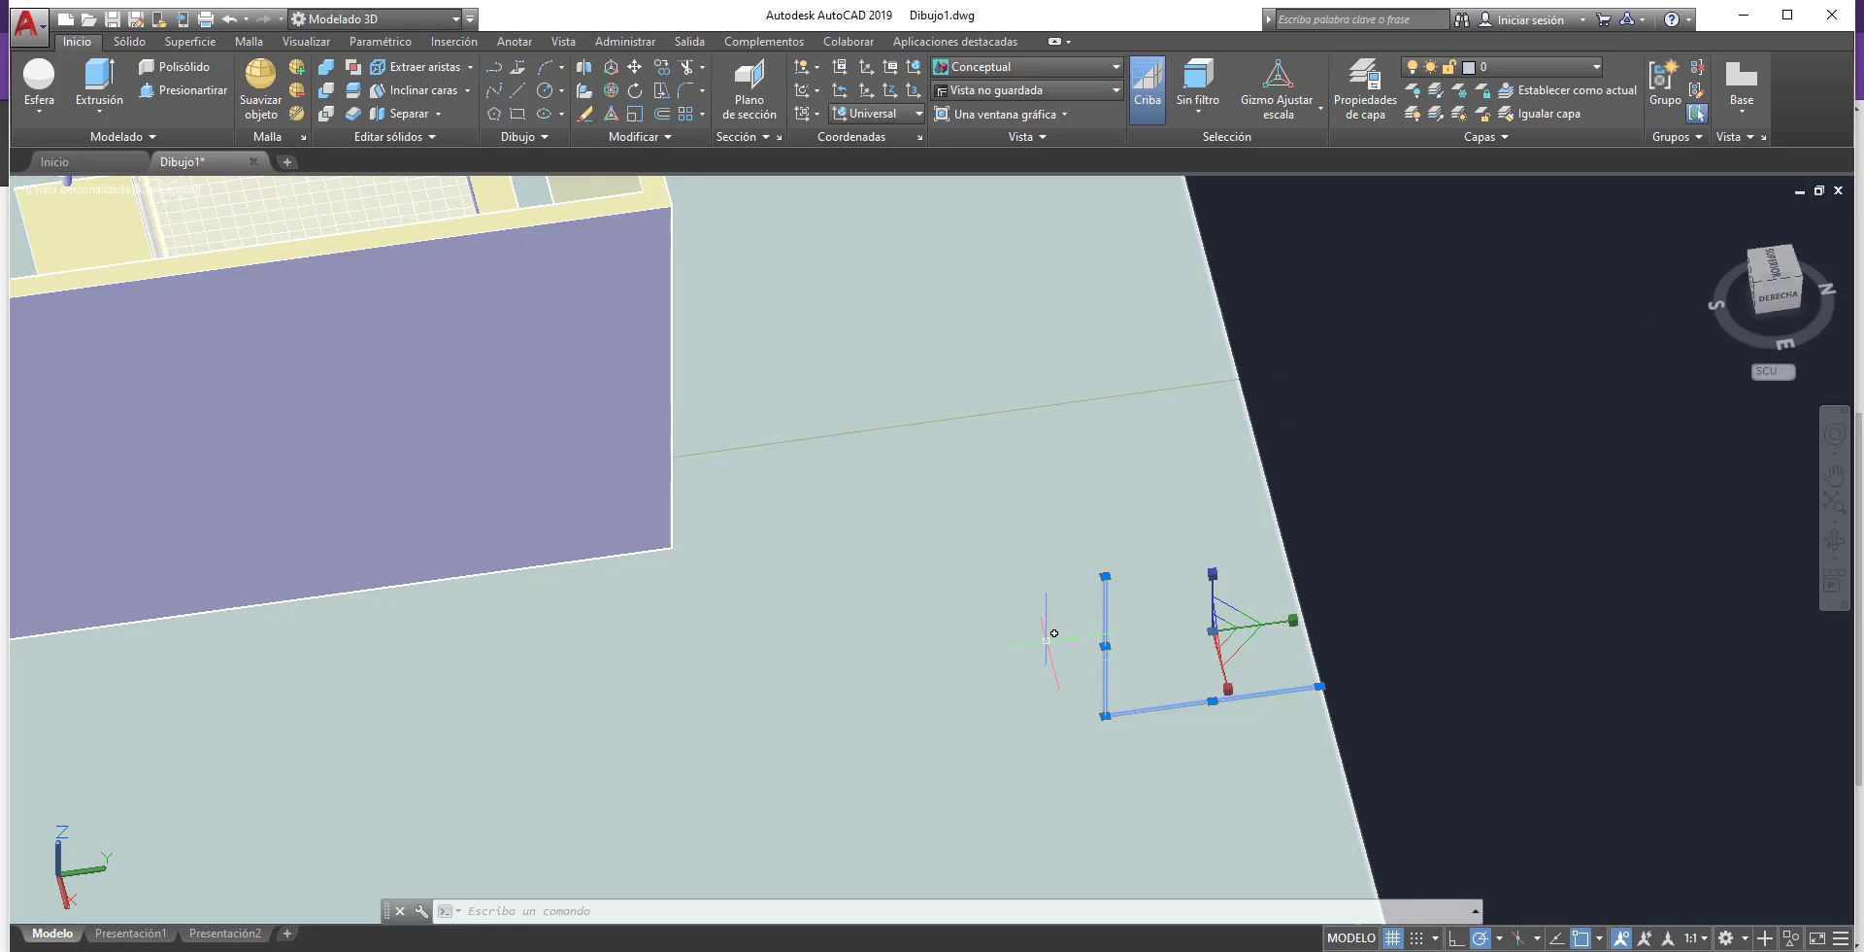
- Orbit the view to look along the floor past the small circle
key("Escape")
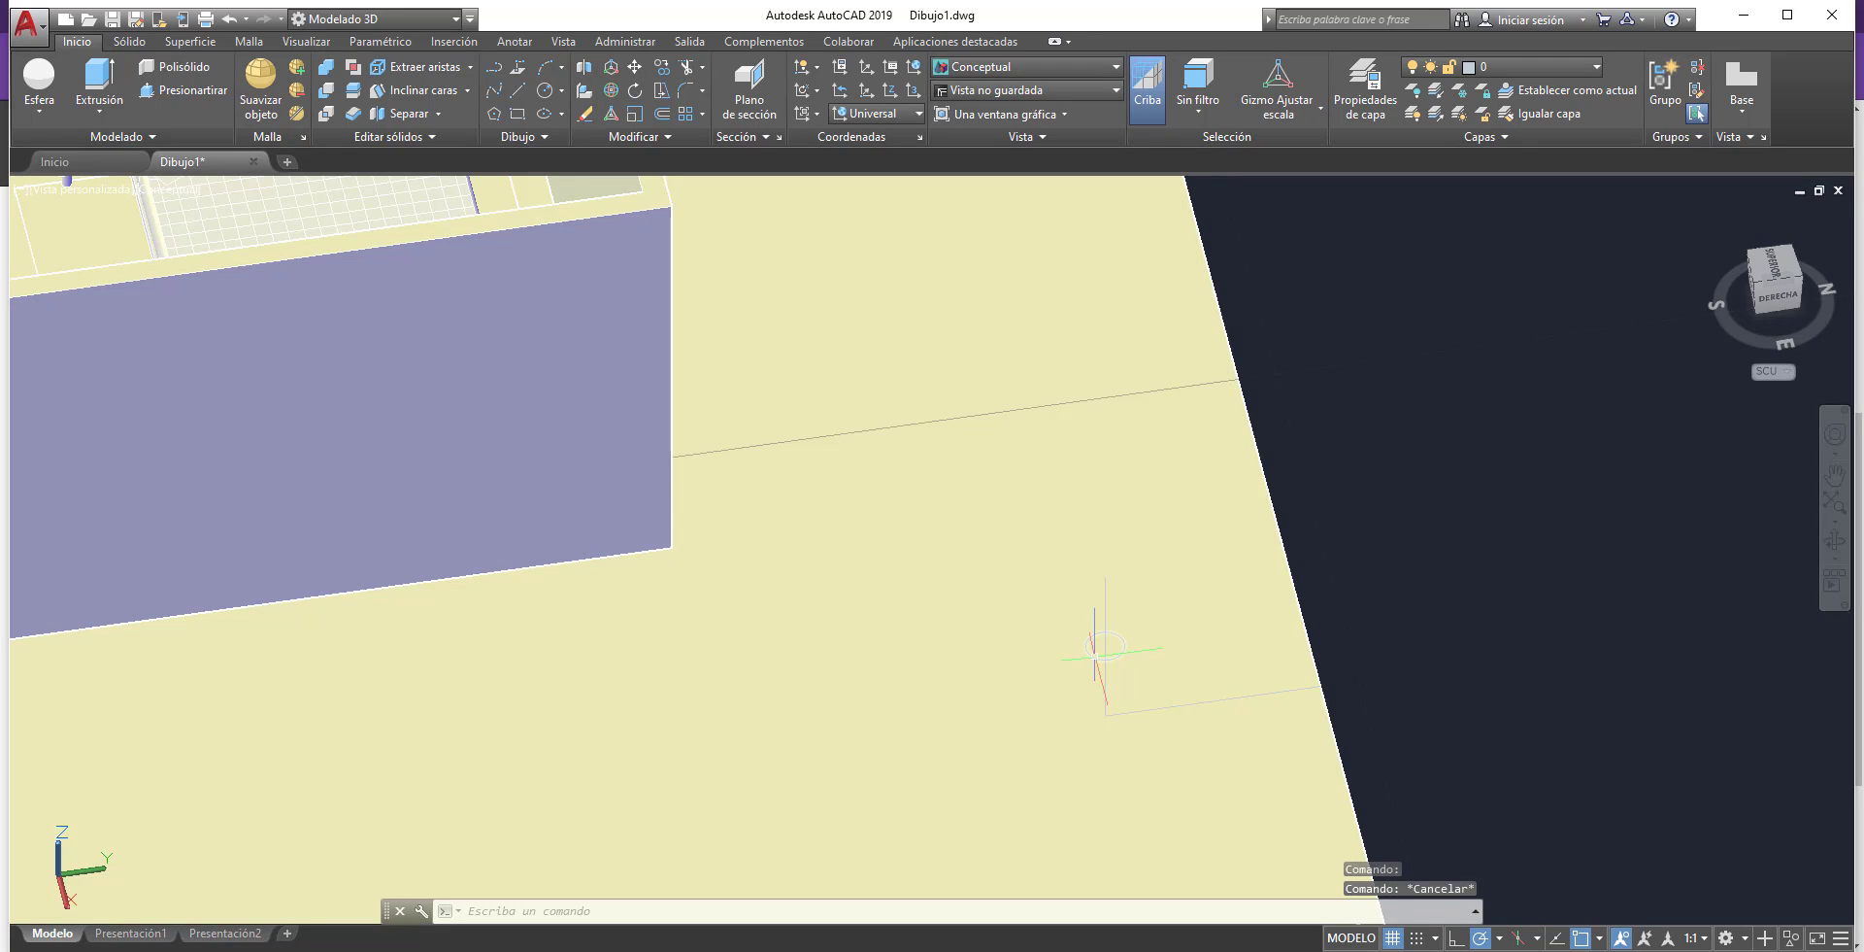
left_click(1092, 649)
left_click(1069, 609)
scroll(1105, 680, "up", 2)
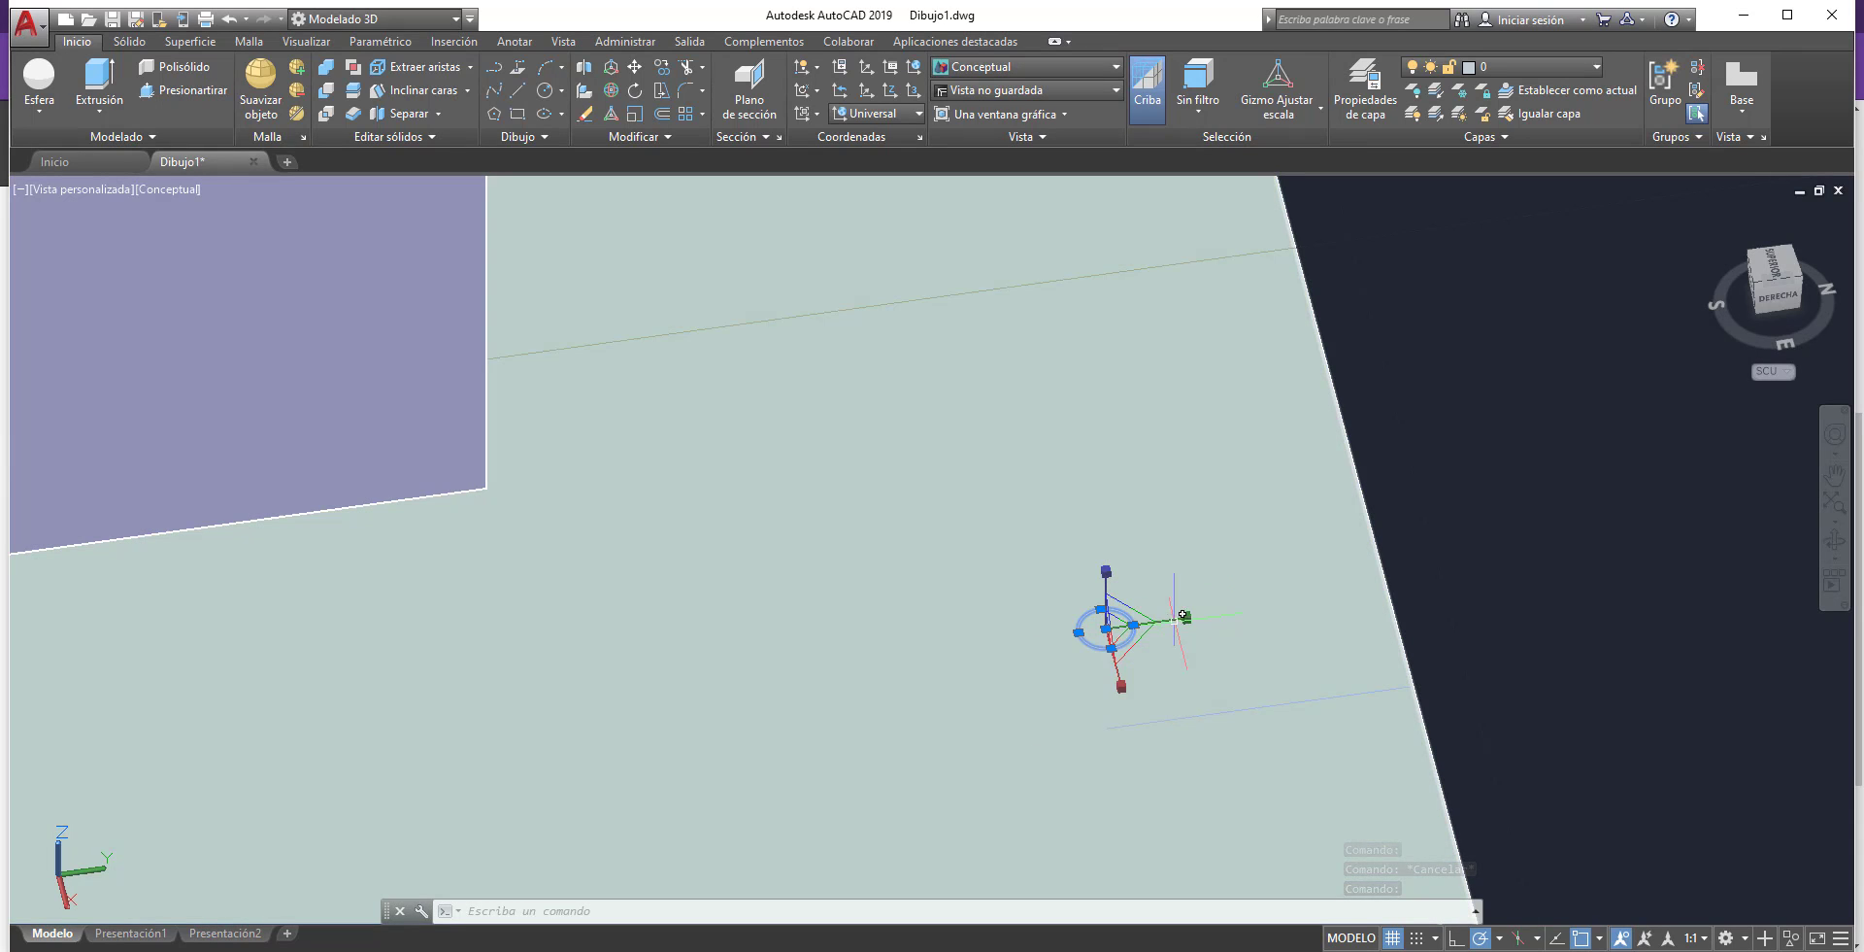
mouse_move(1175, 617)
middle_mouse_down("shift")
mouse_move(1174, 672)
mouse_move(1209, 498)
middle_mouse_up("shift")
- Zoom in close and select the small circle floating above the floor
key("Escape")
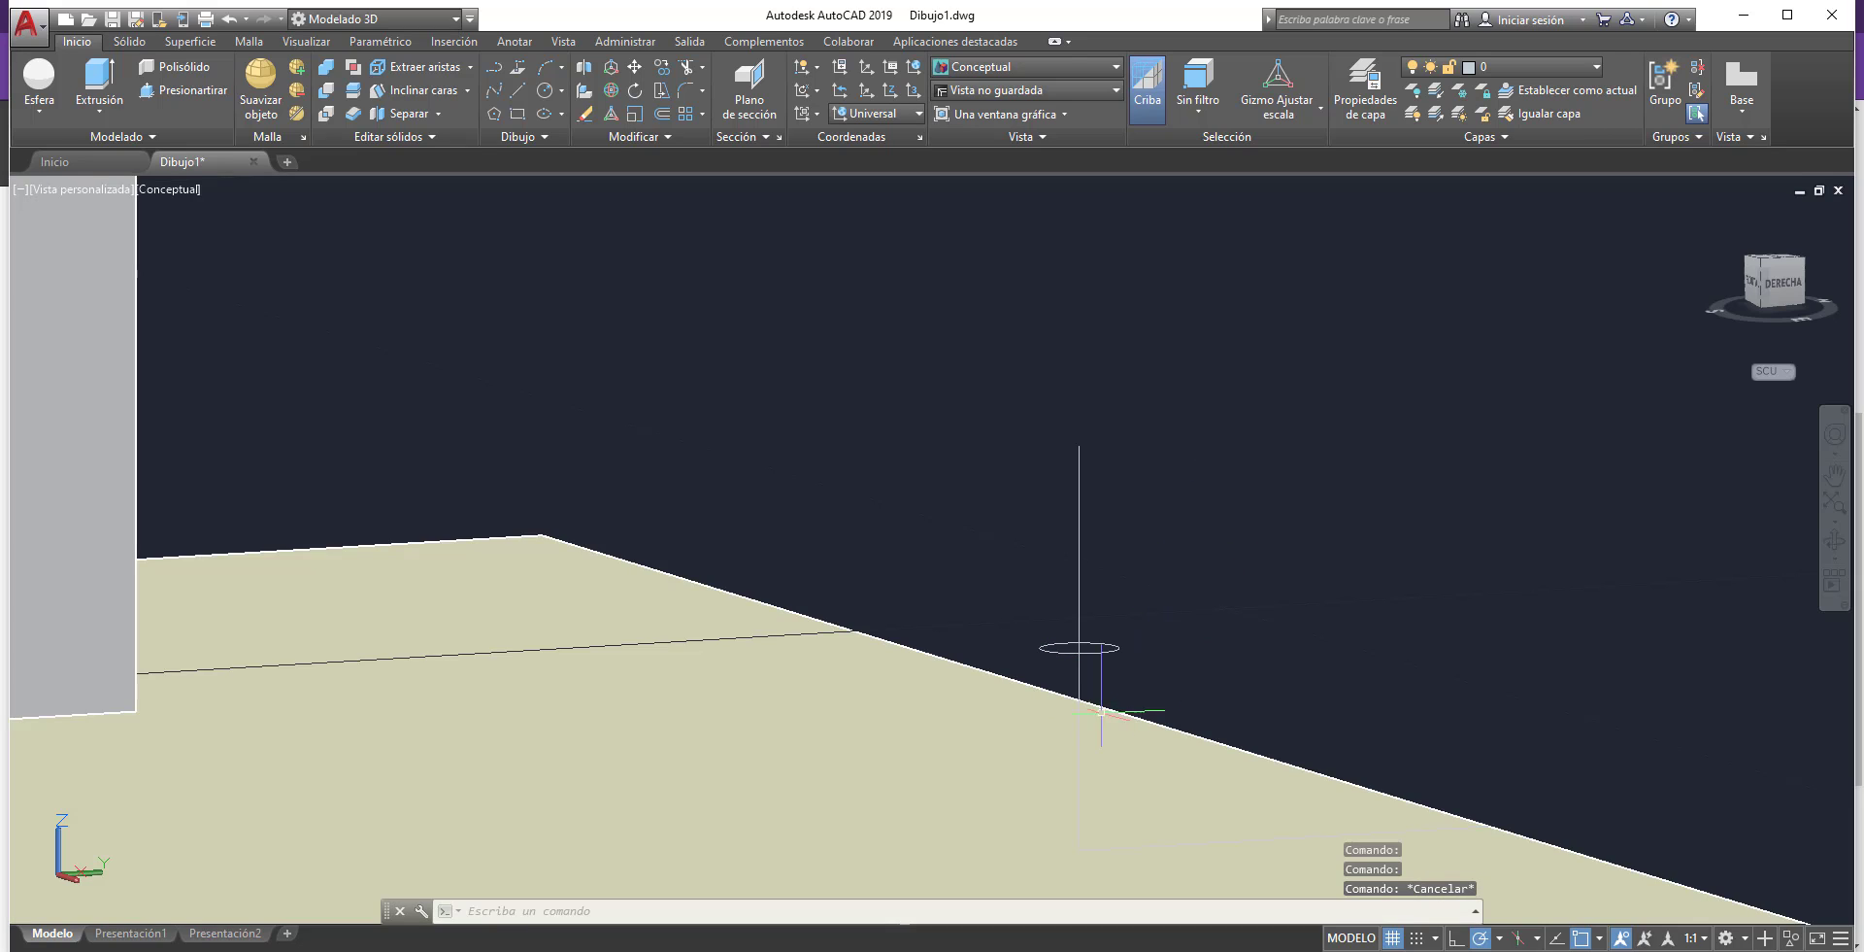
left_click(1092, 668)
left_click(1069, 683)
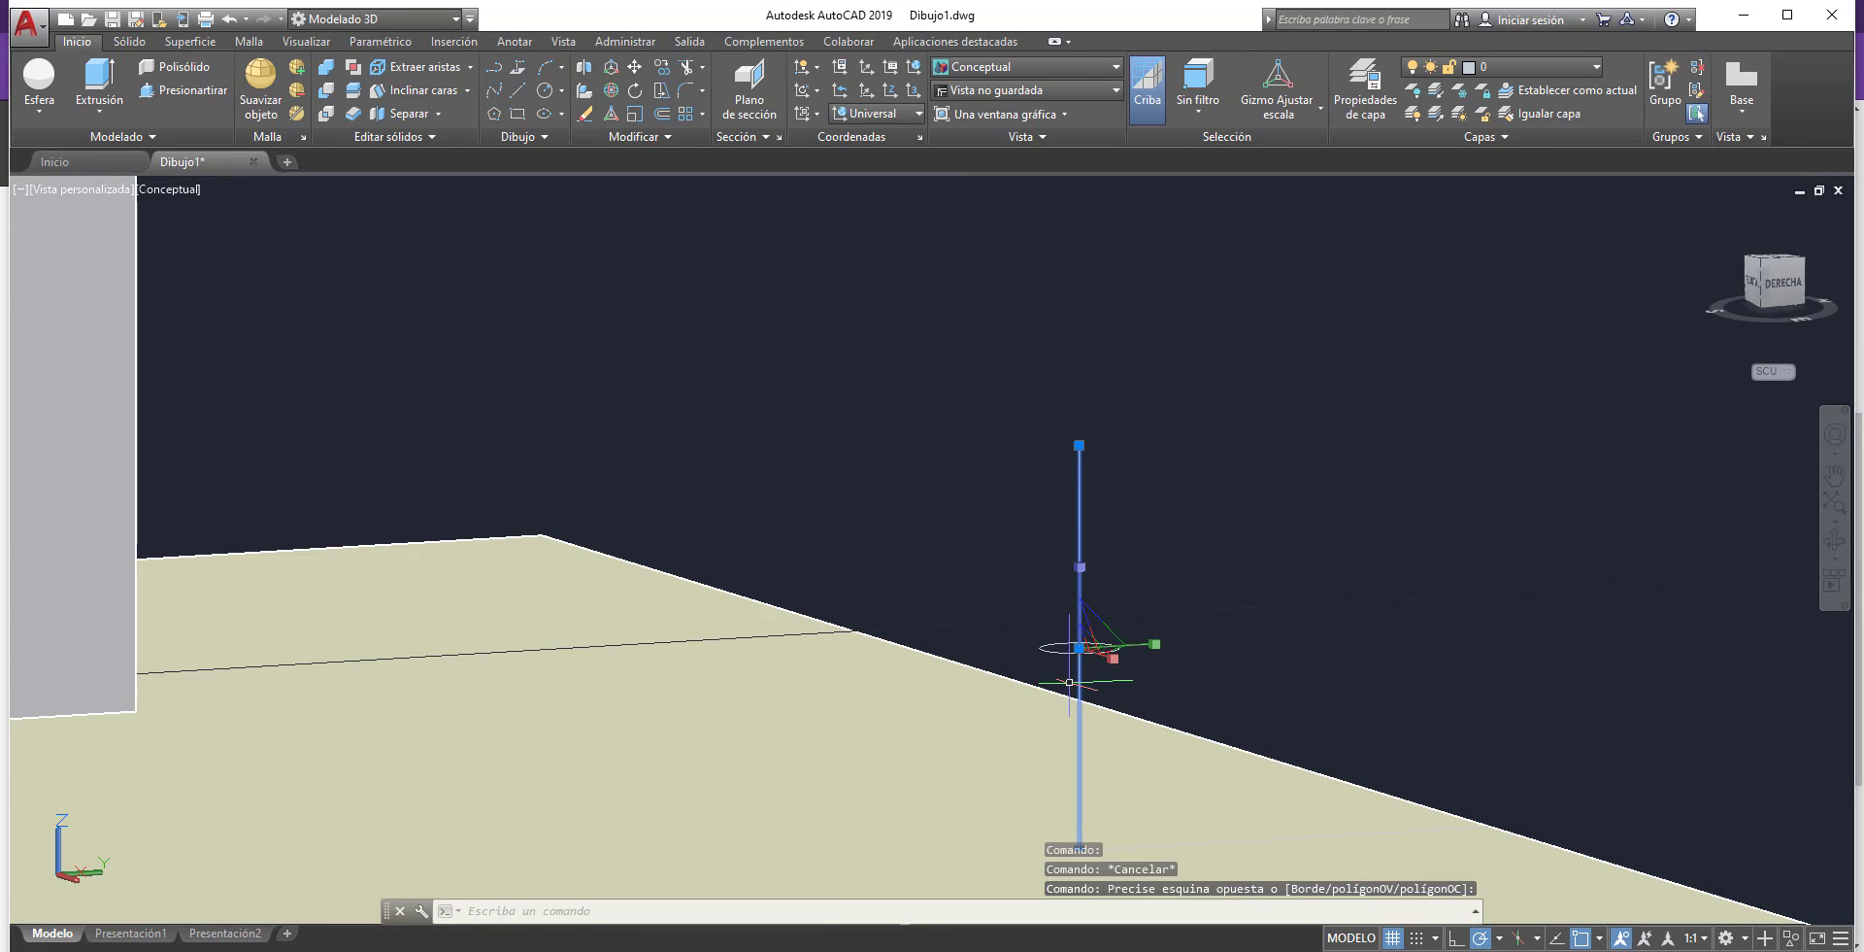
scroll(1224, 779, "down", 3)
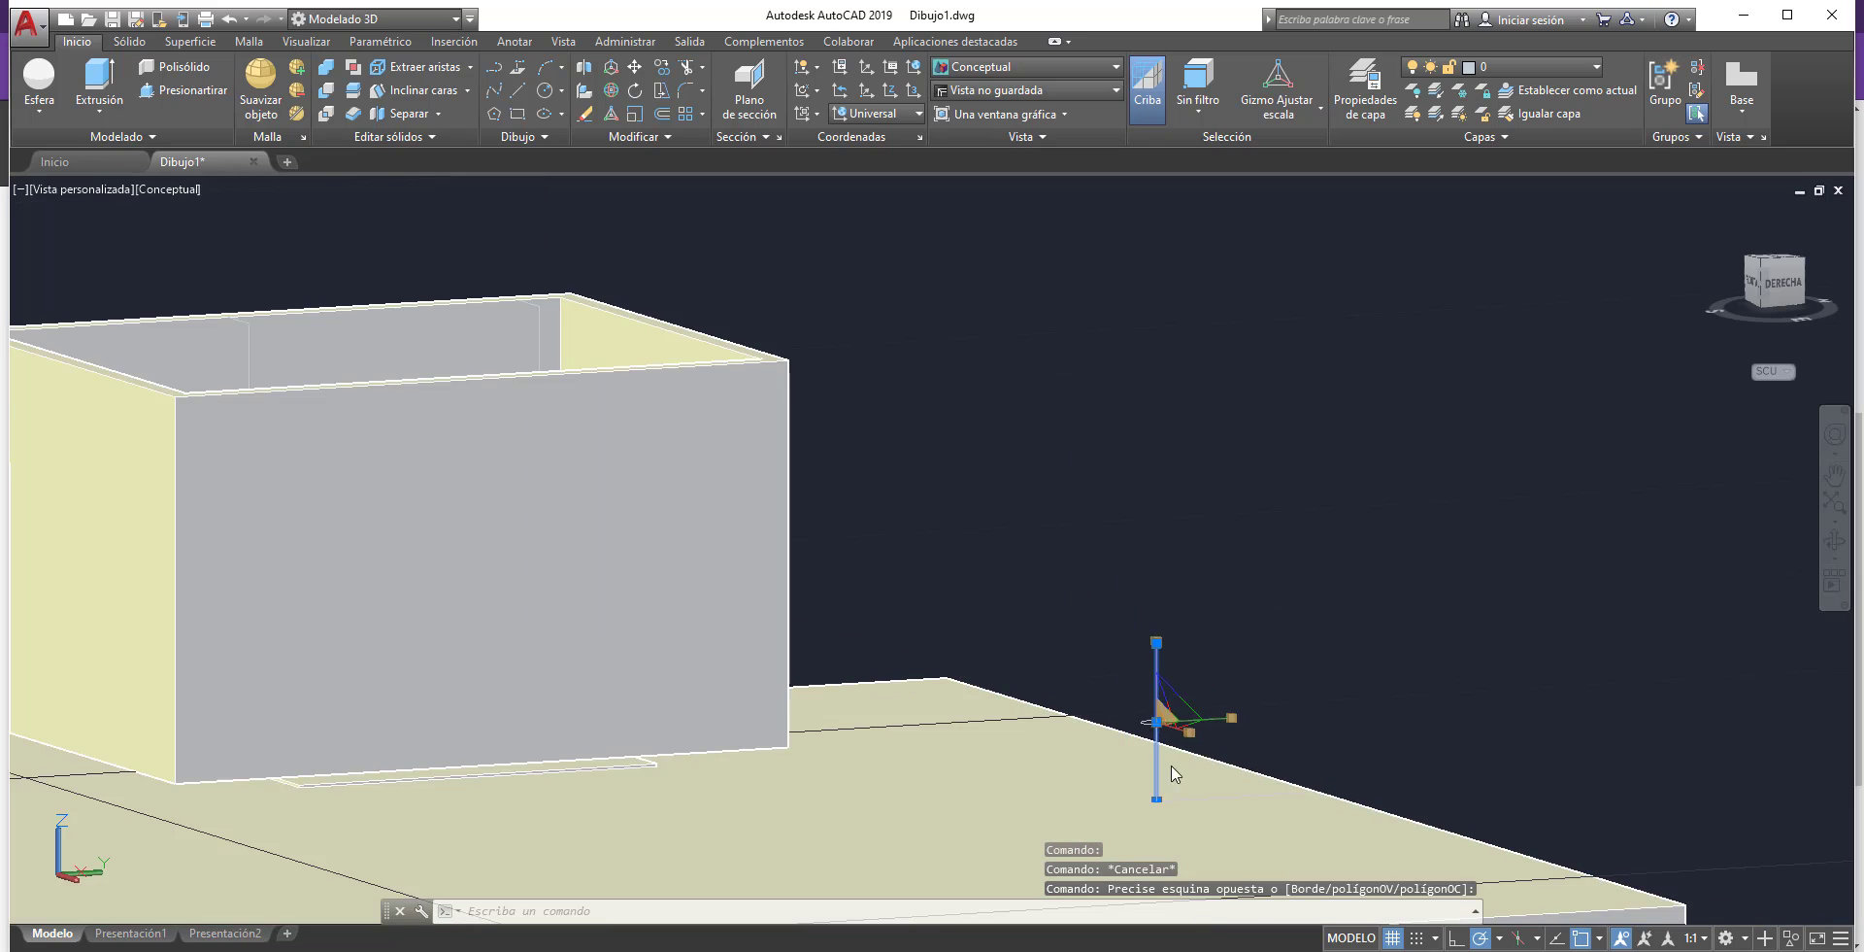
key("Escape")
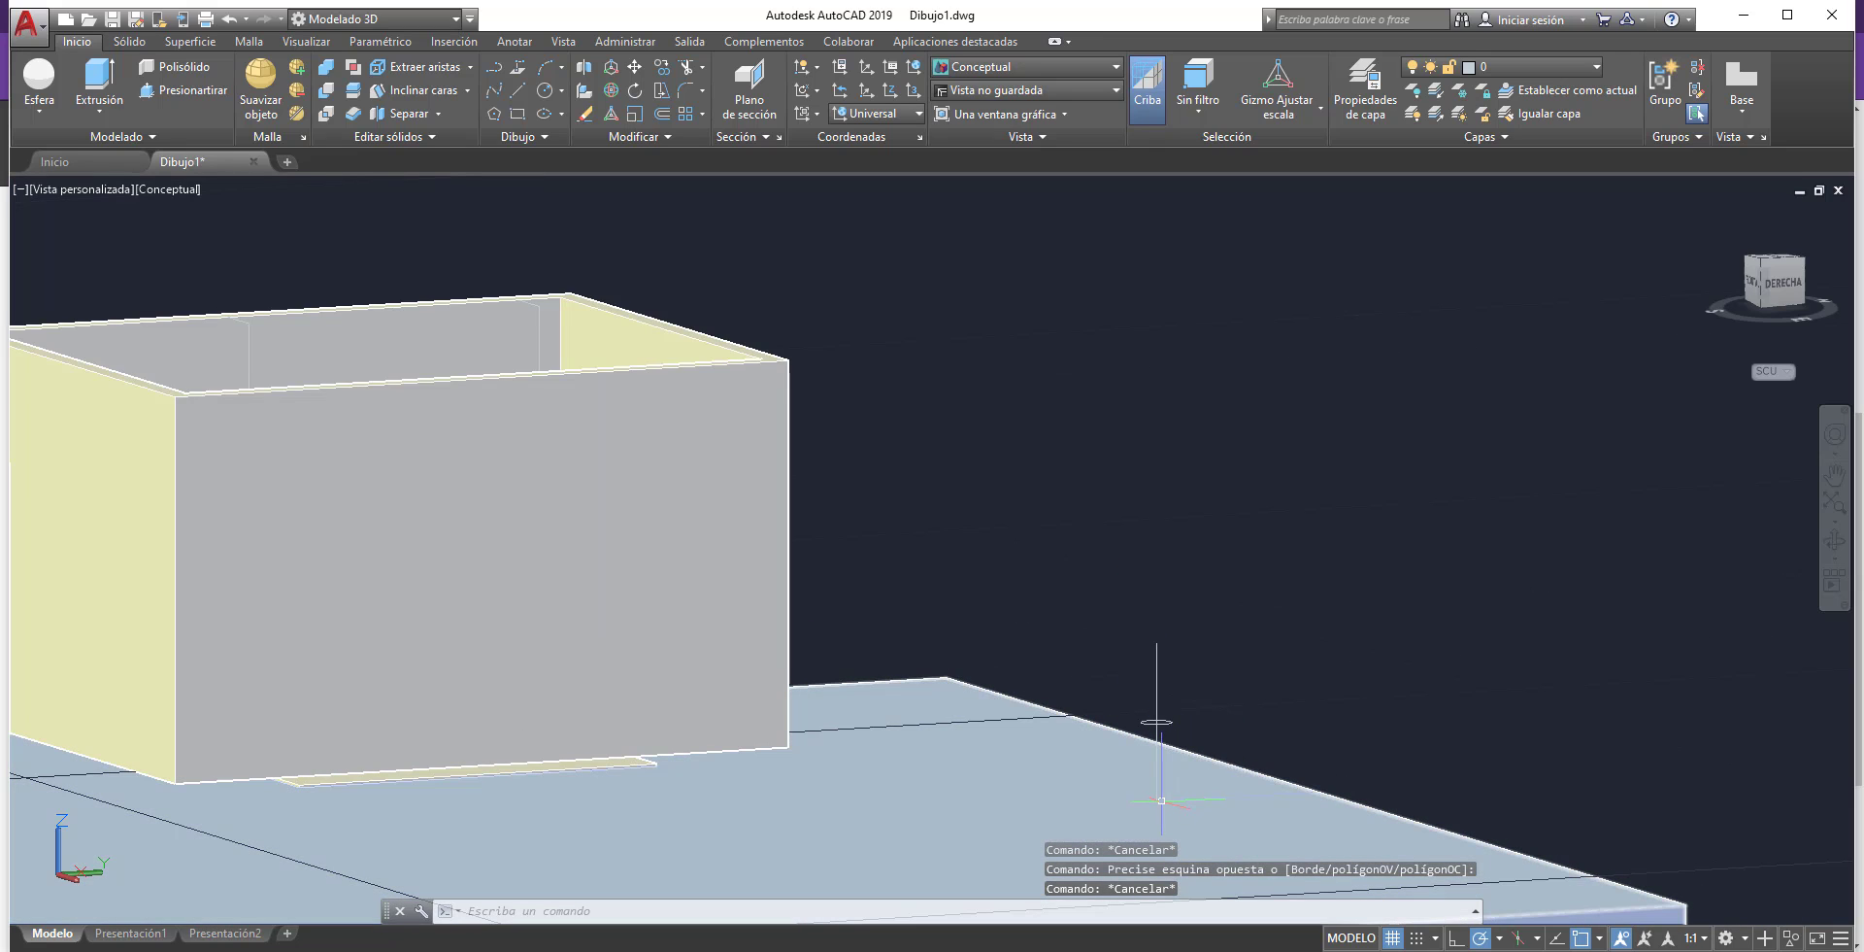
scroll(1184, 807, "up", 3)
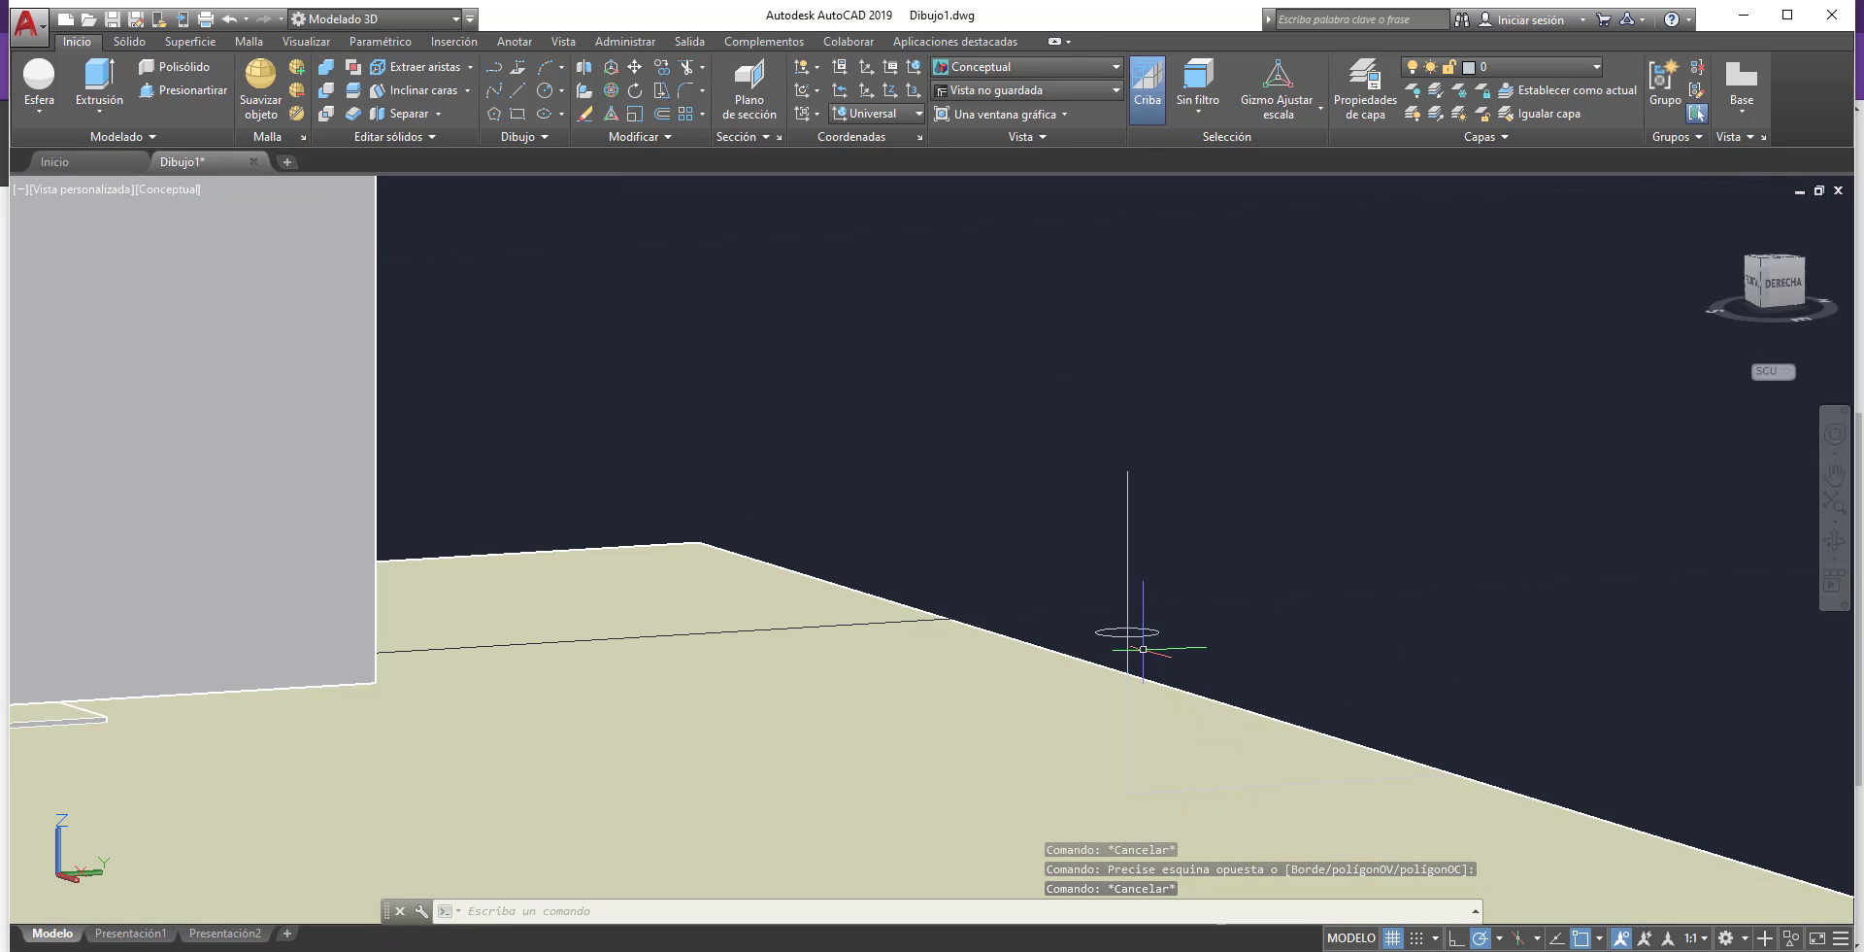
left_click(1145, 633)
scroll(1145, 633, "up", 4)
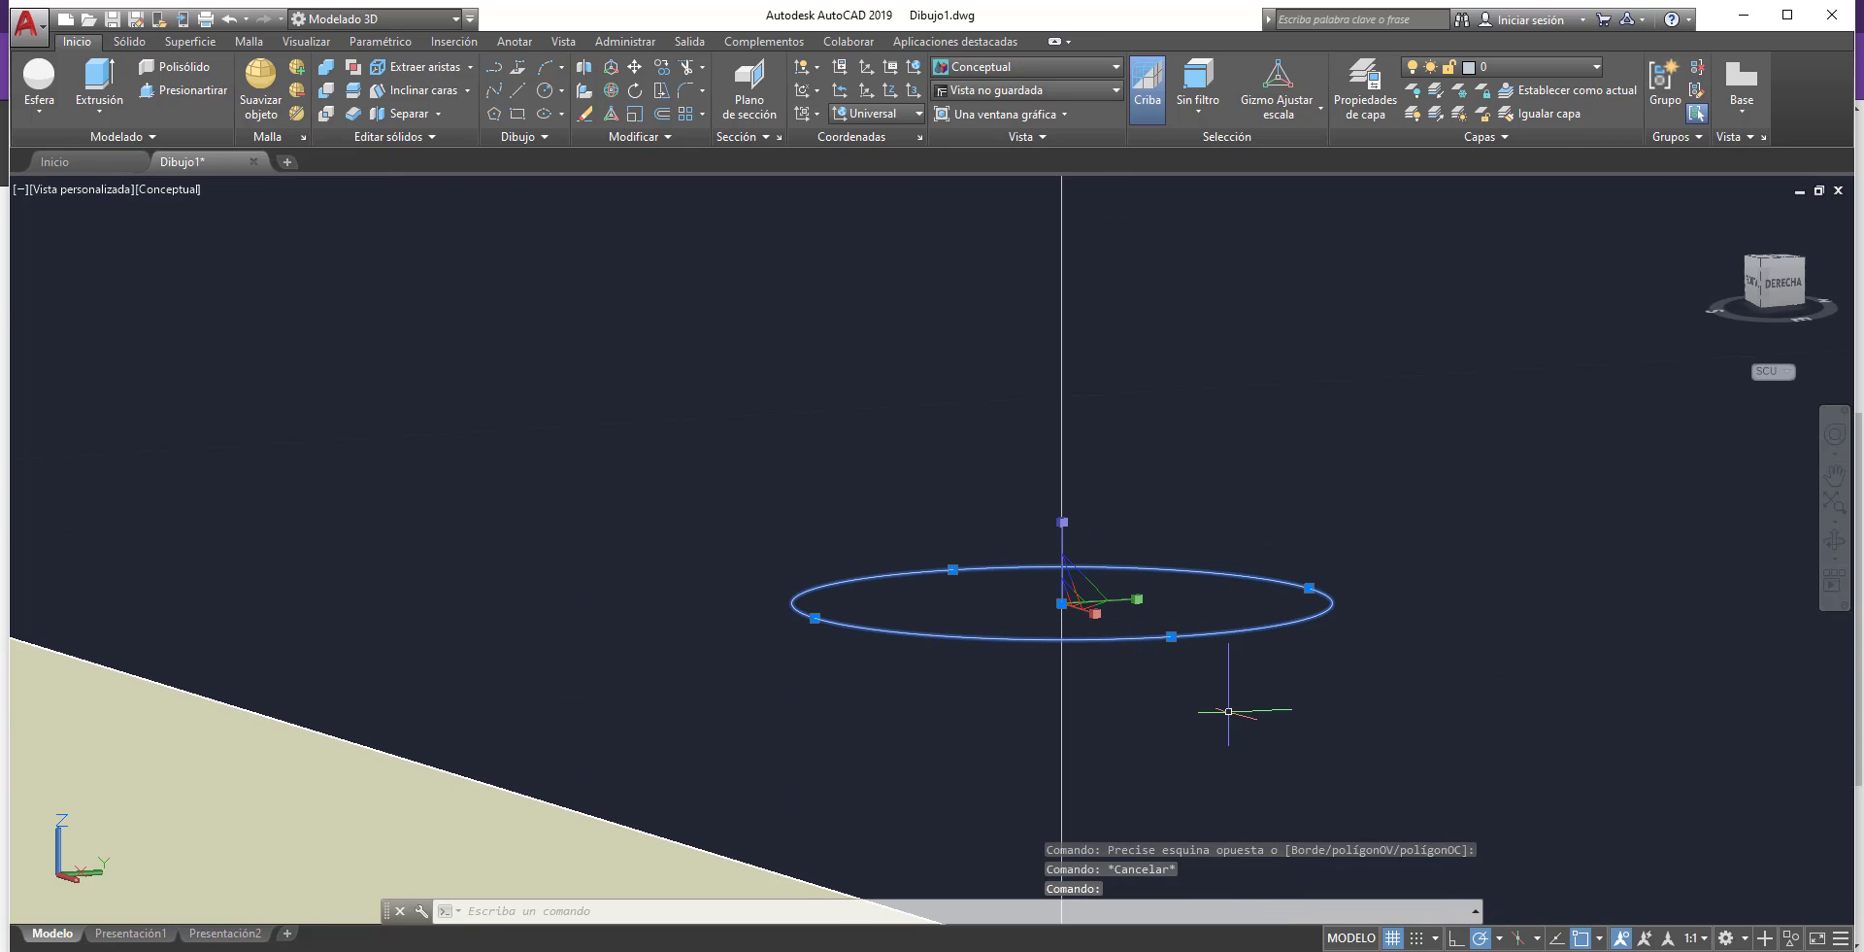
- Copy the circle from its centre straight up at offsets 0.05, 0.1 and 0.15
type("CP")
key("Return")
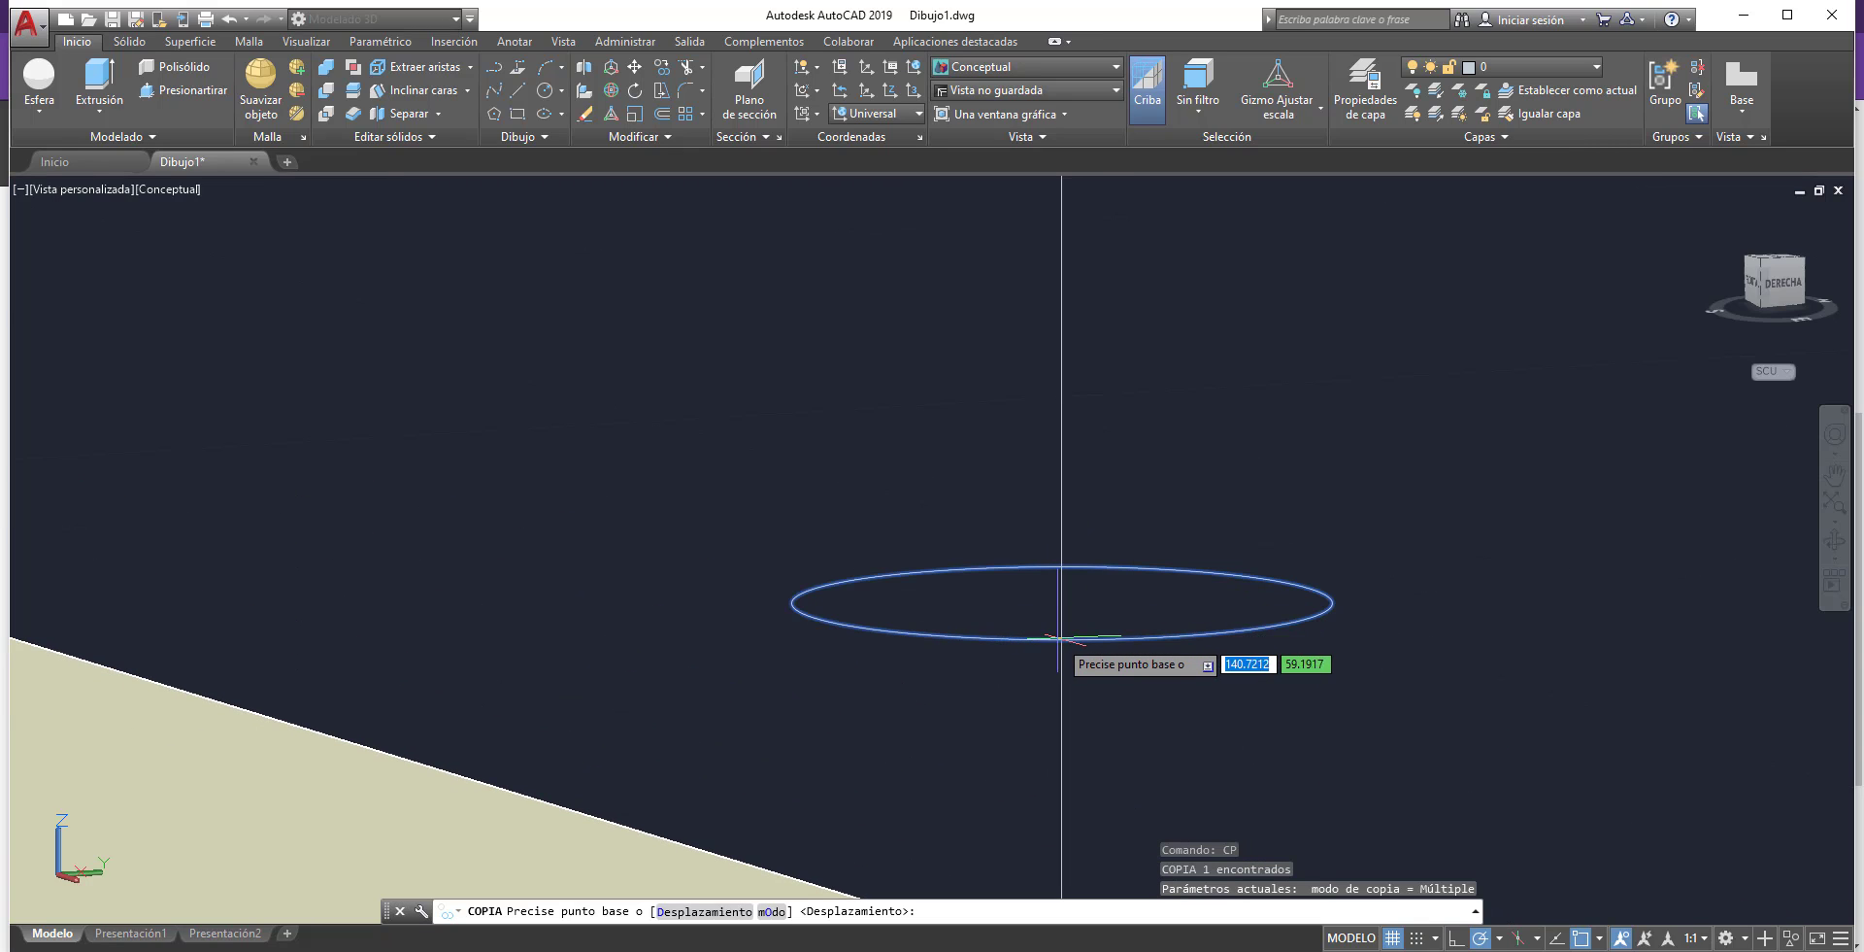
left_click(1062, 603)
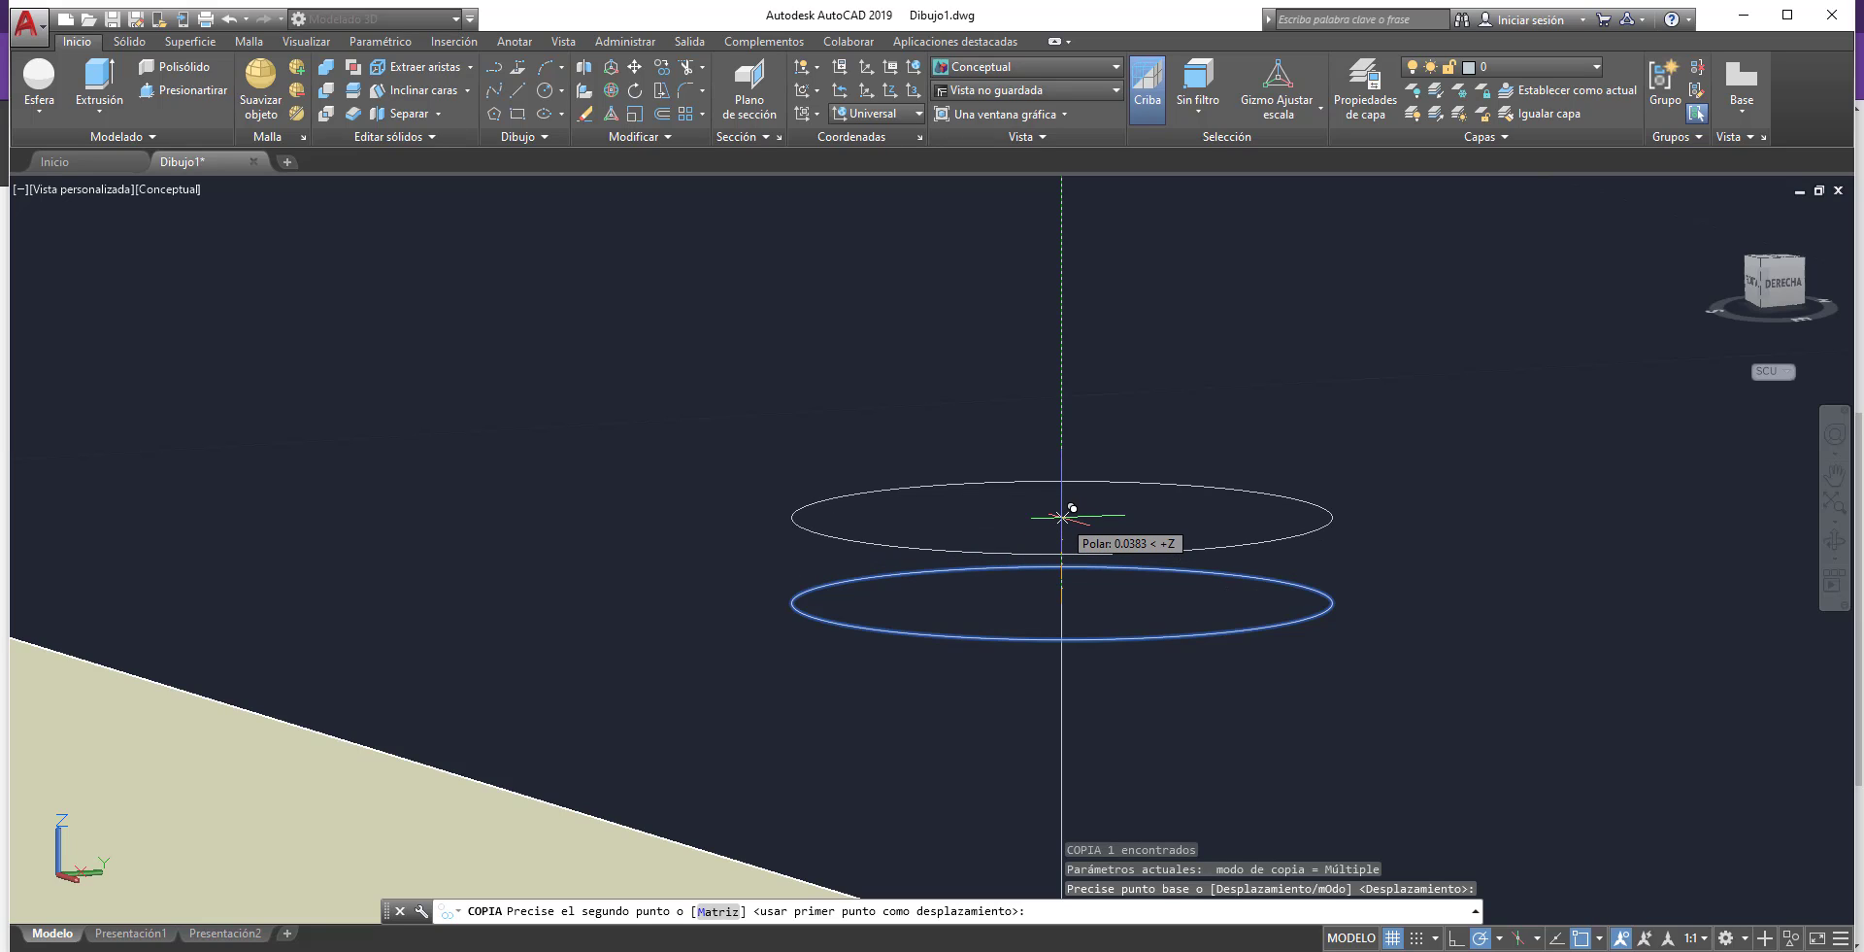
type(".05")
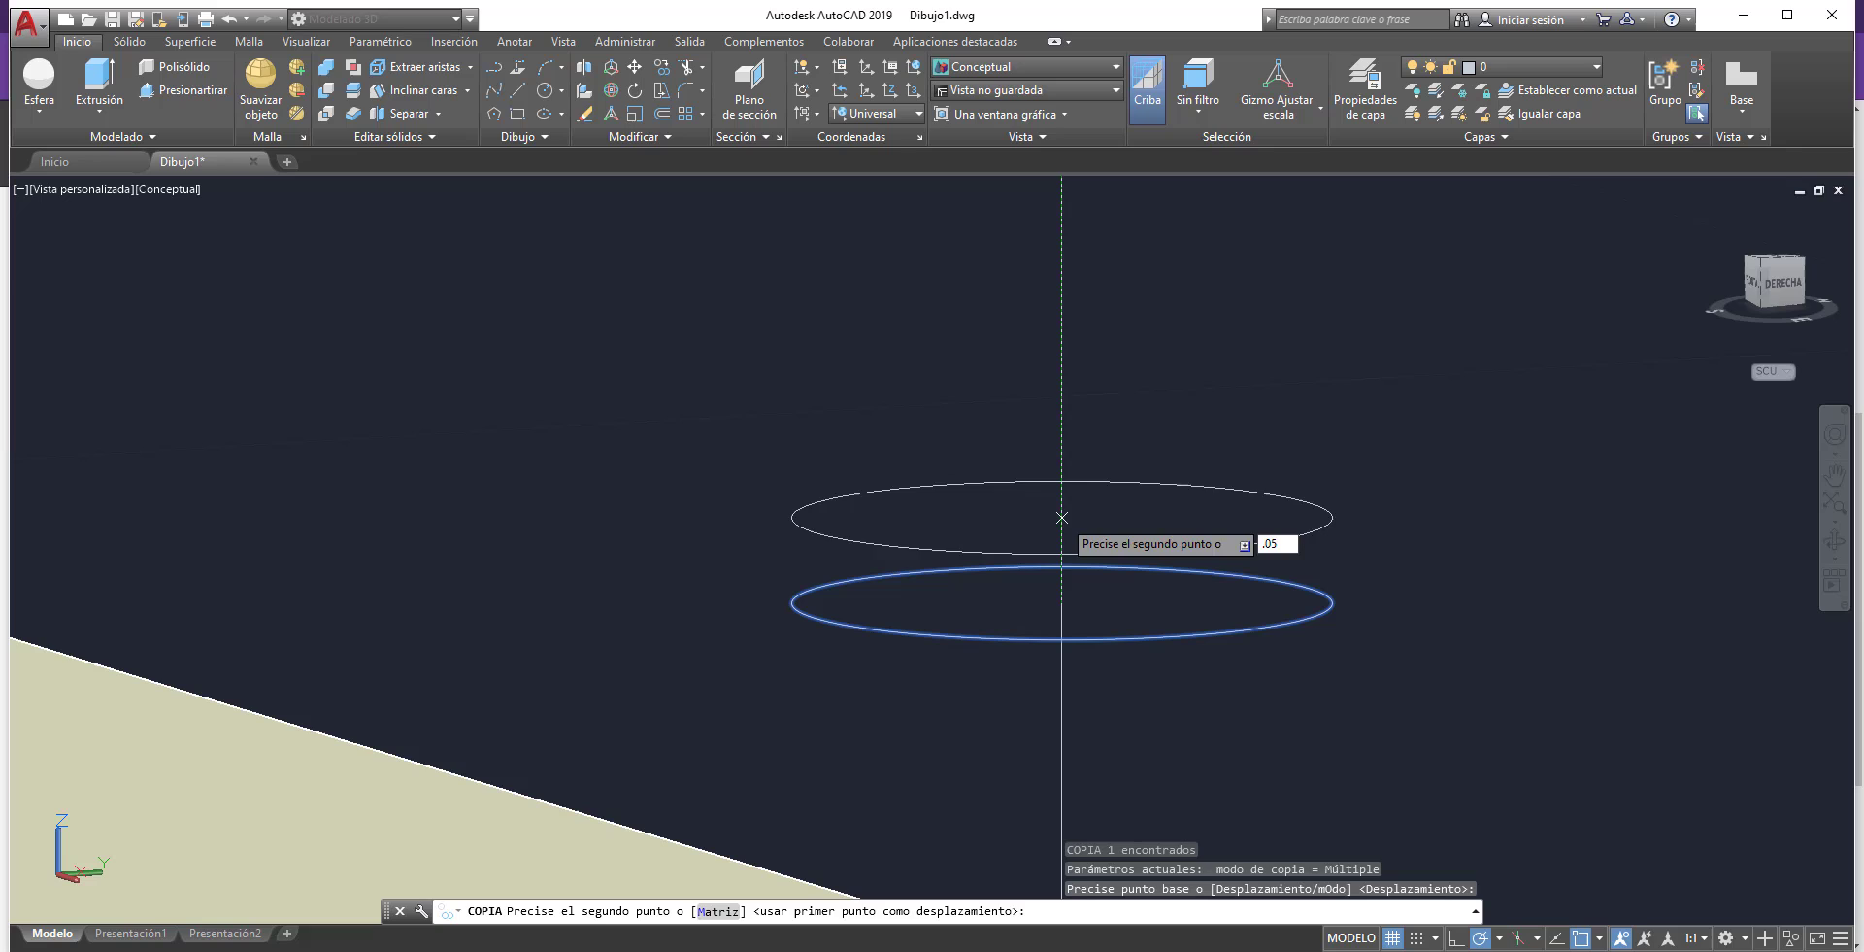
key("Return")
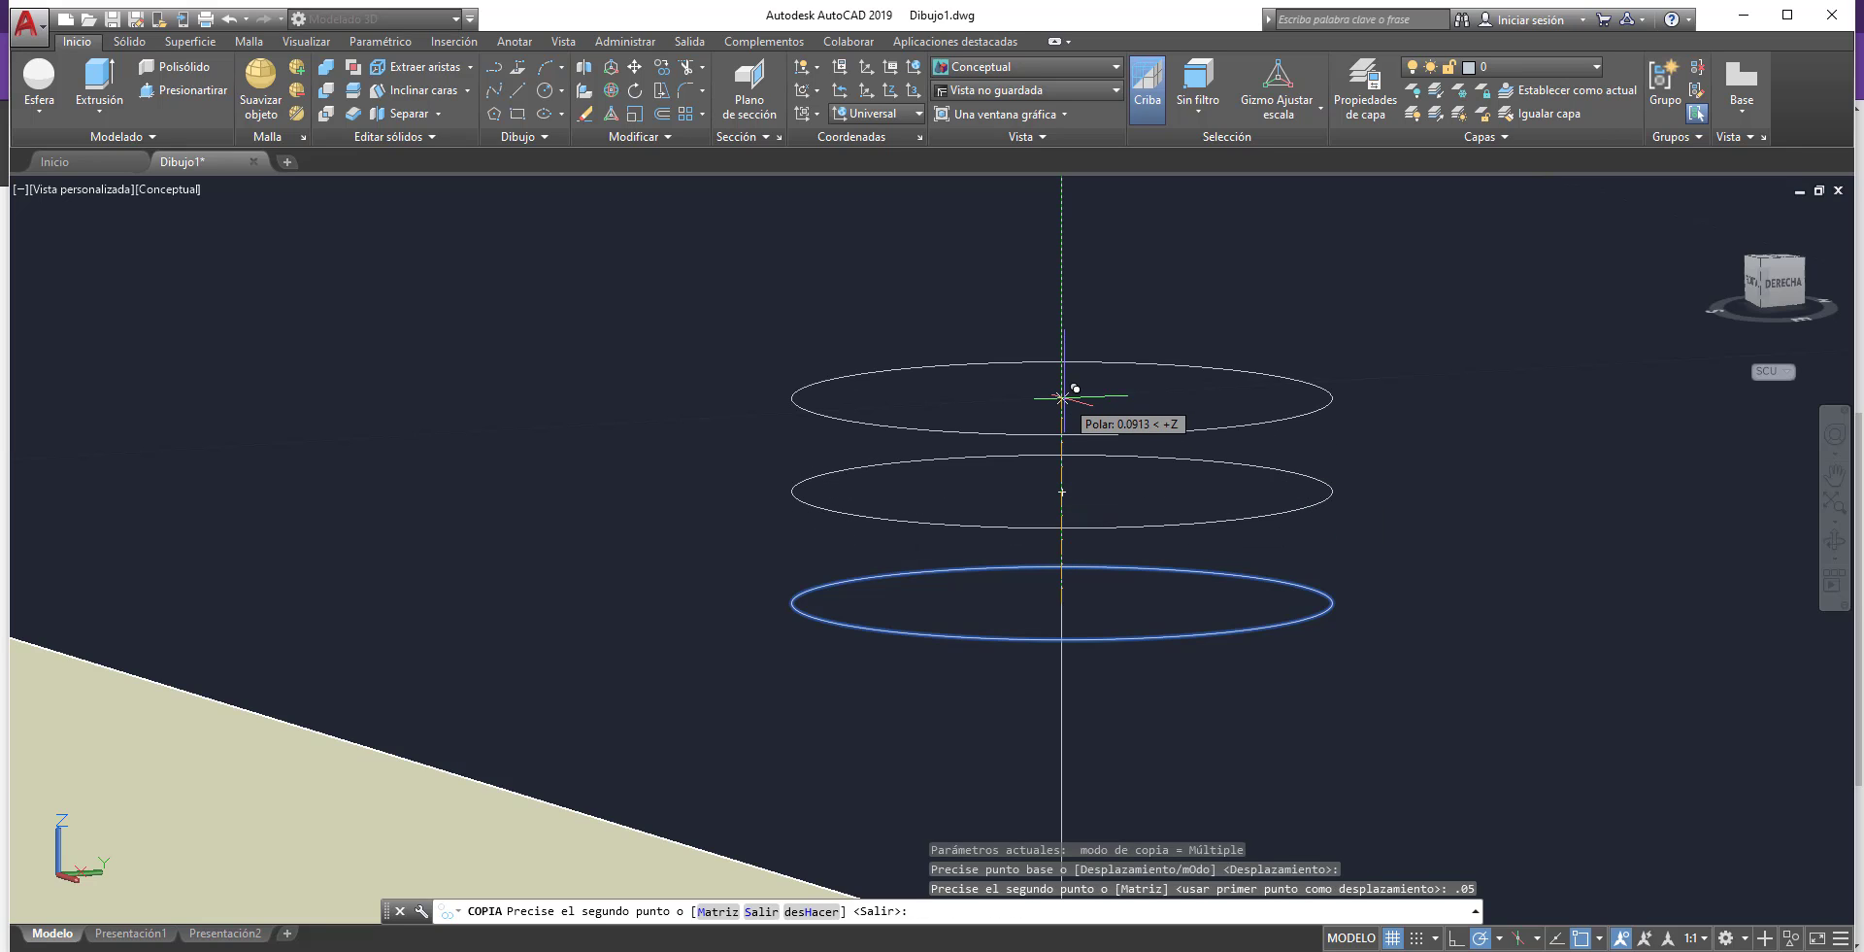
type(".1")
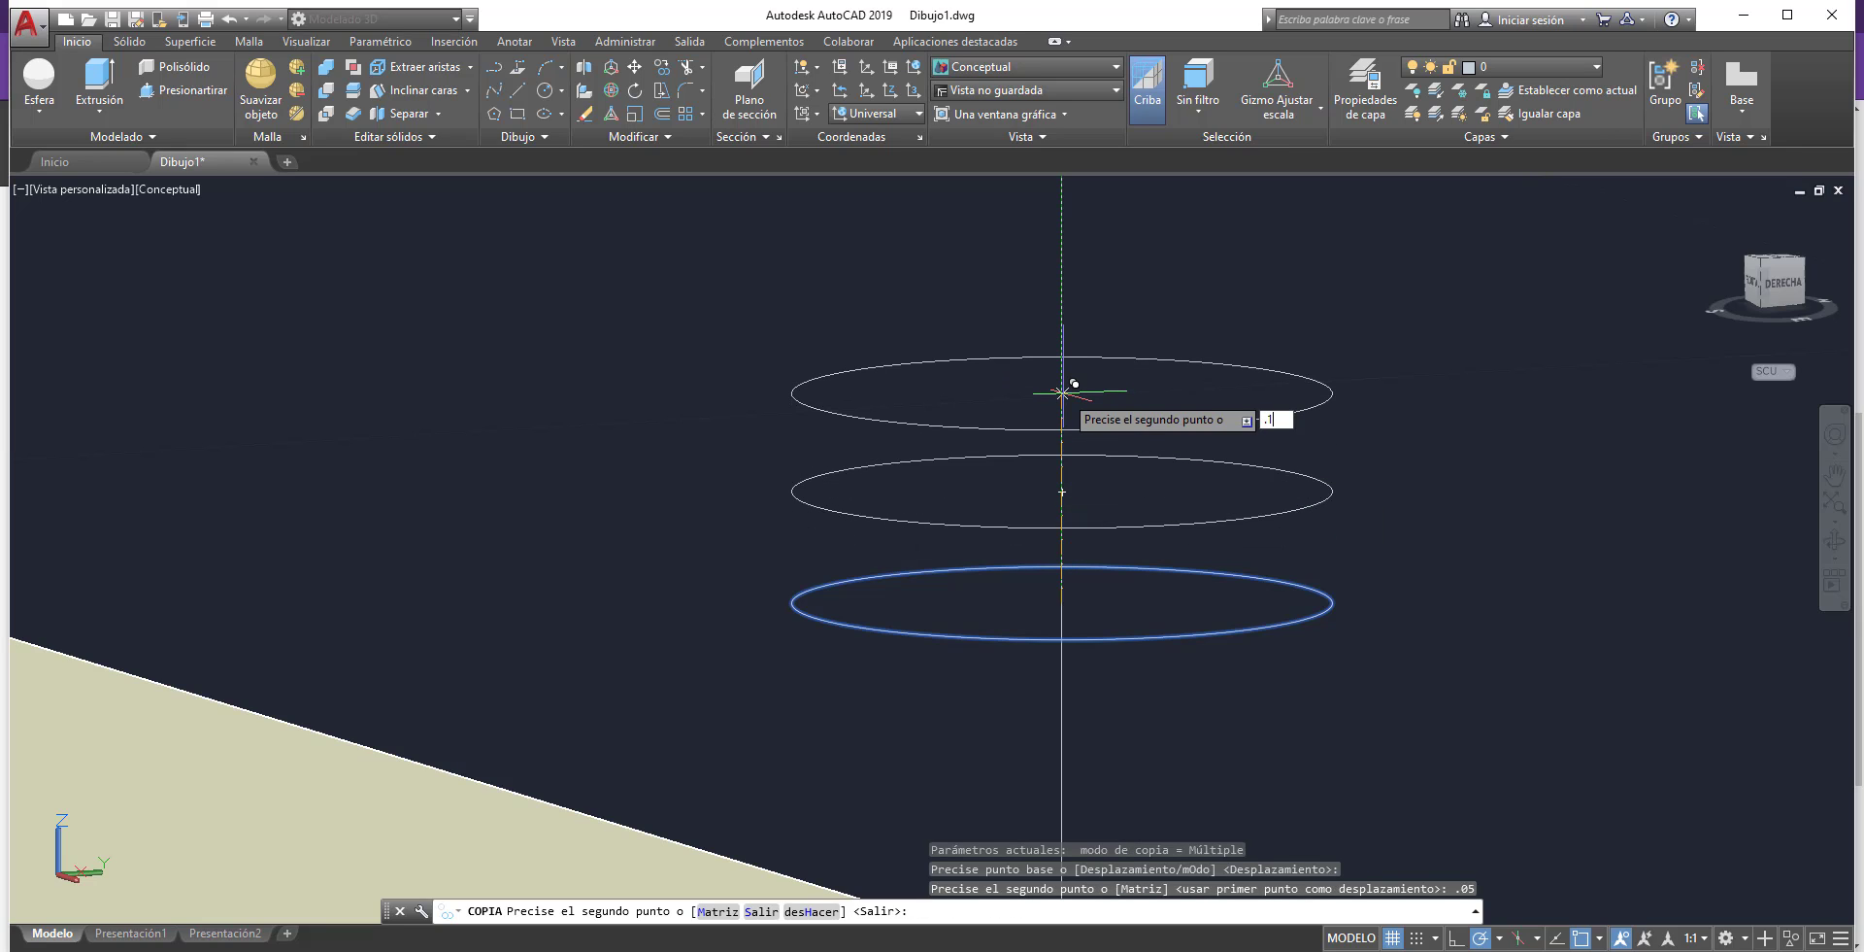
key("Return")
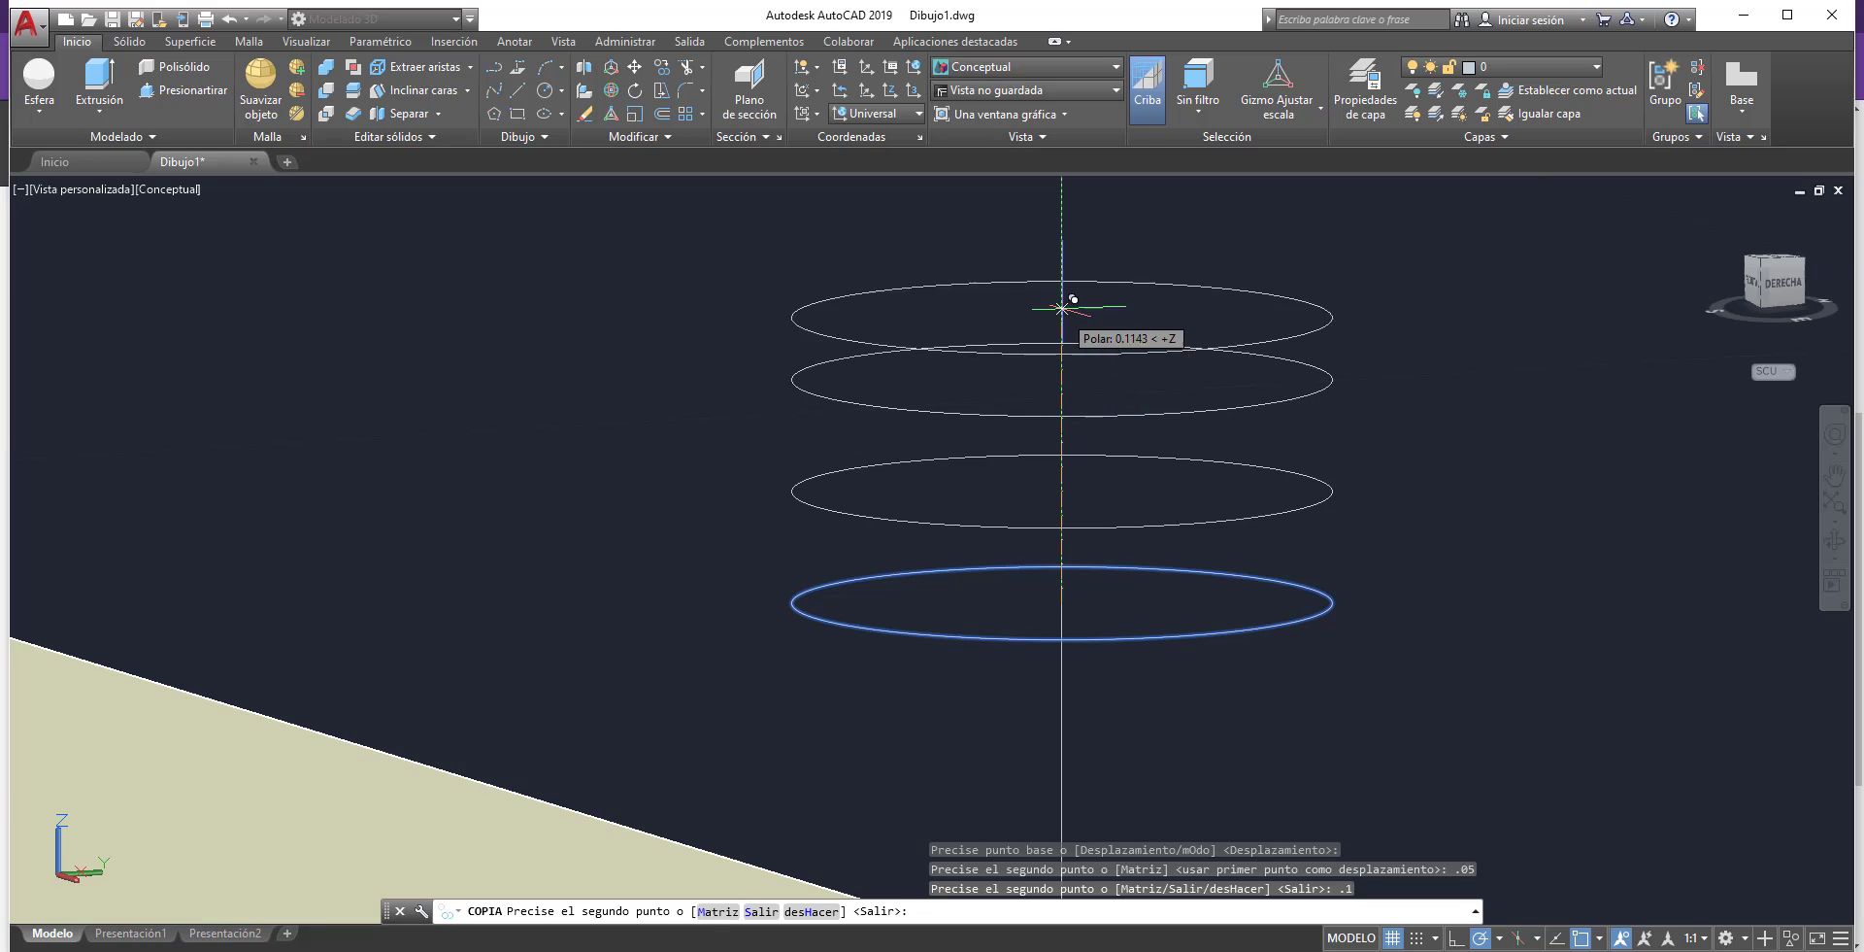
type(".15")
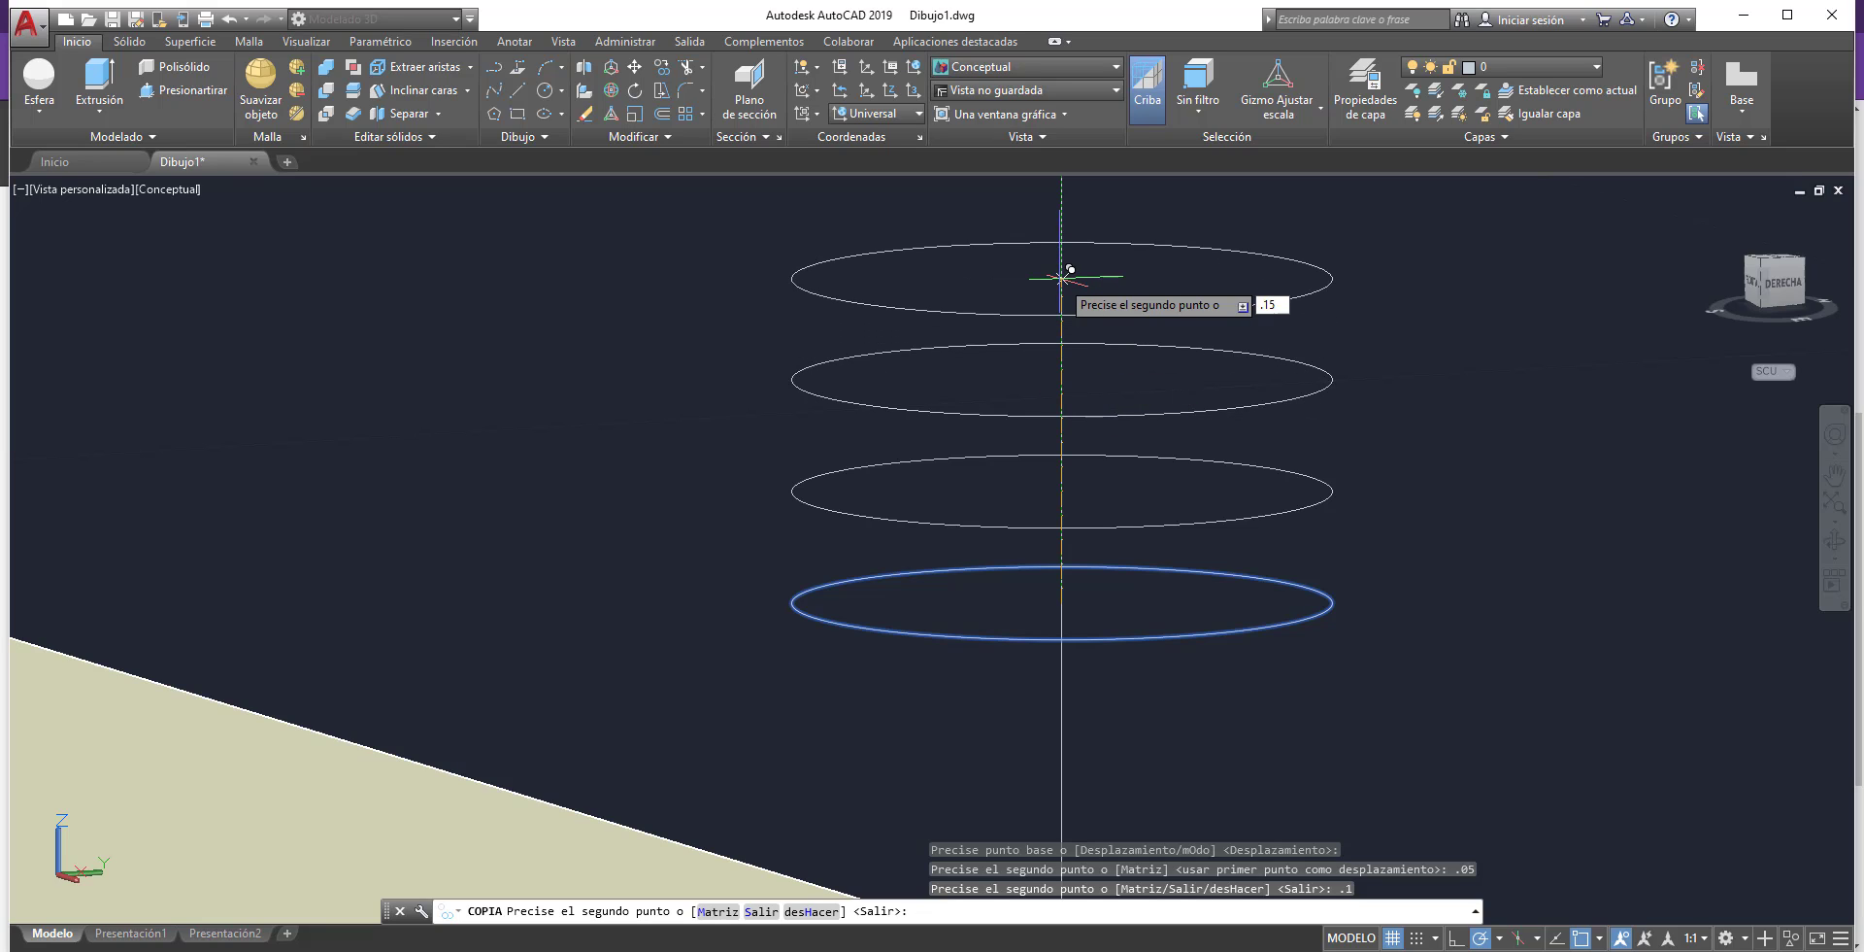
key("Return")
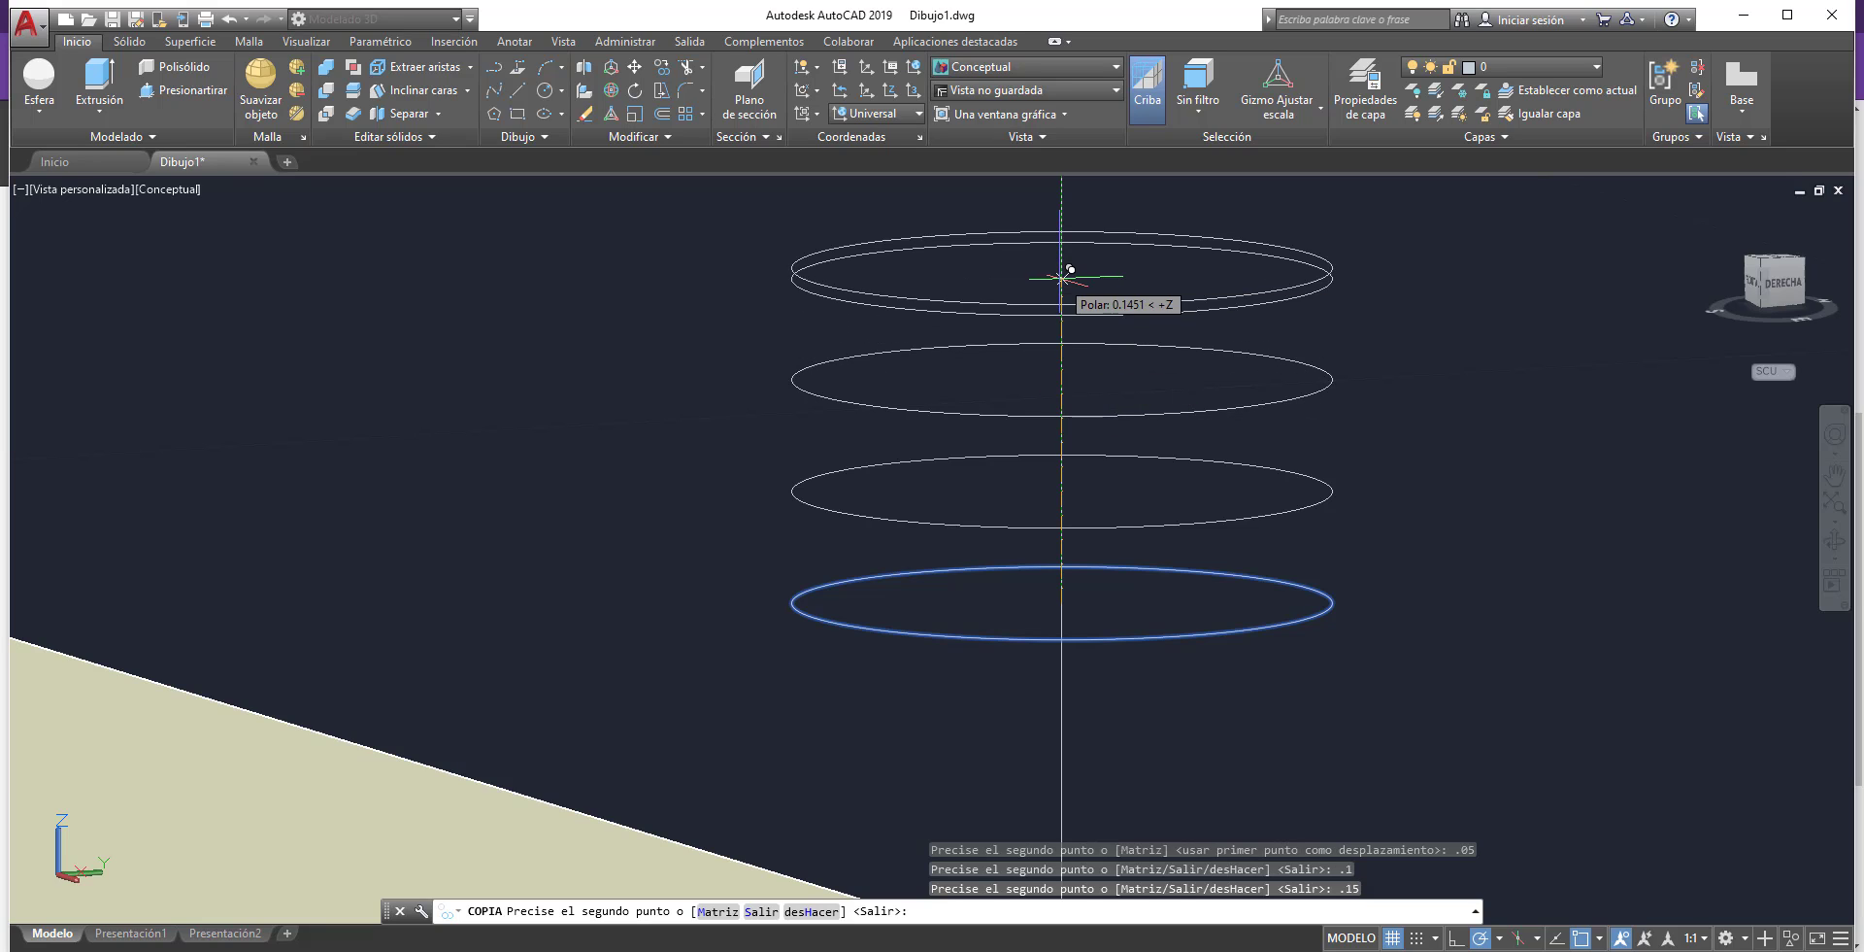
key("Escape")
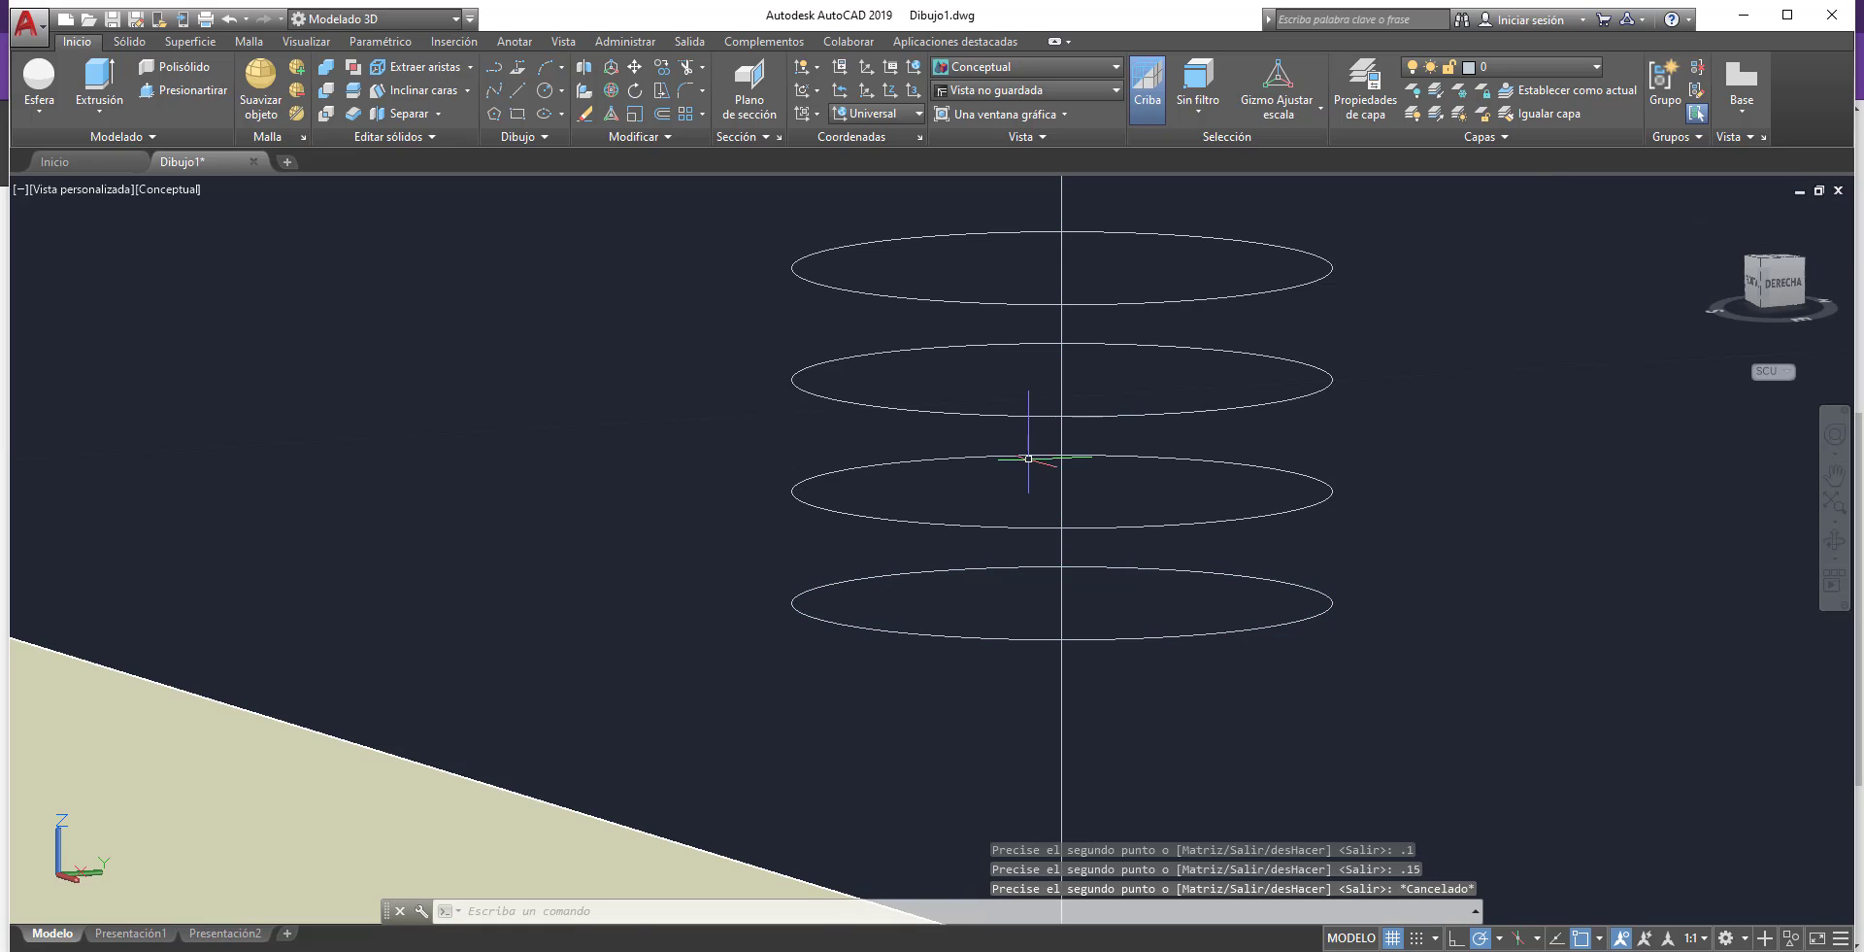
- Drag the quadrant grips of the second and third circles inward, leaving the third one smallest
left_click(822, 490)
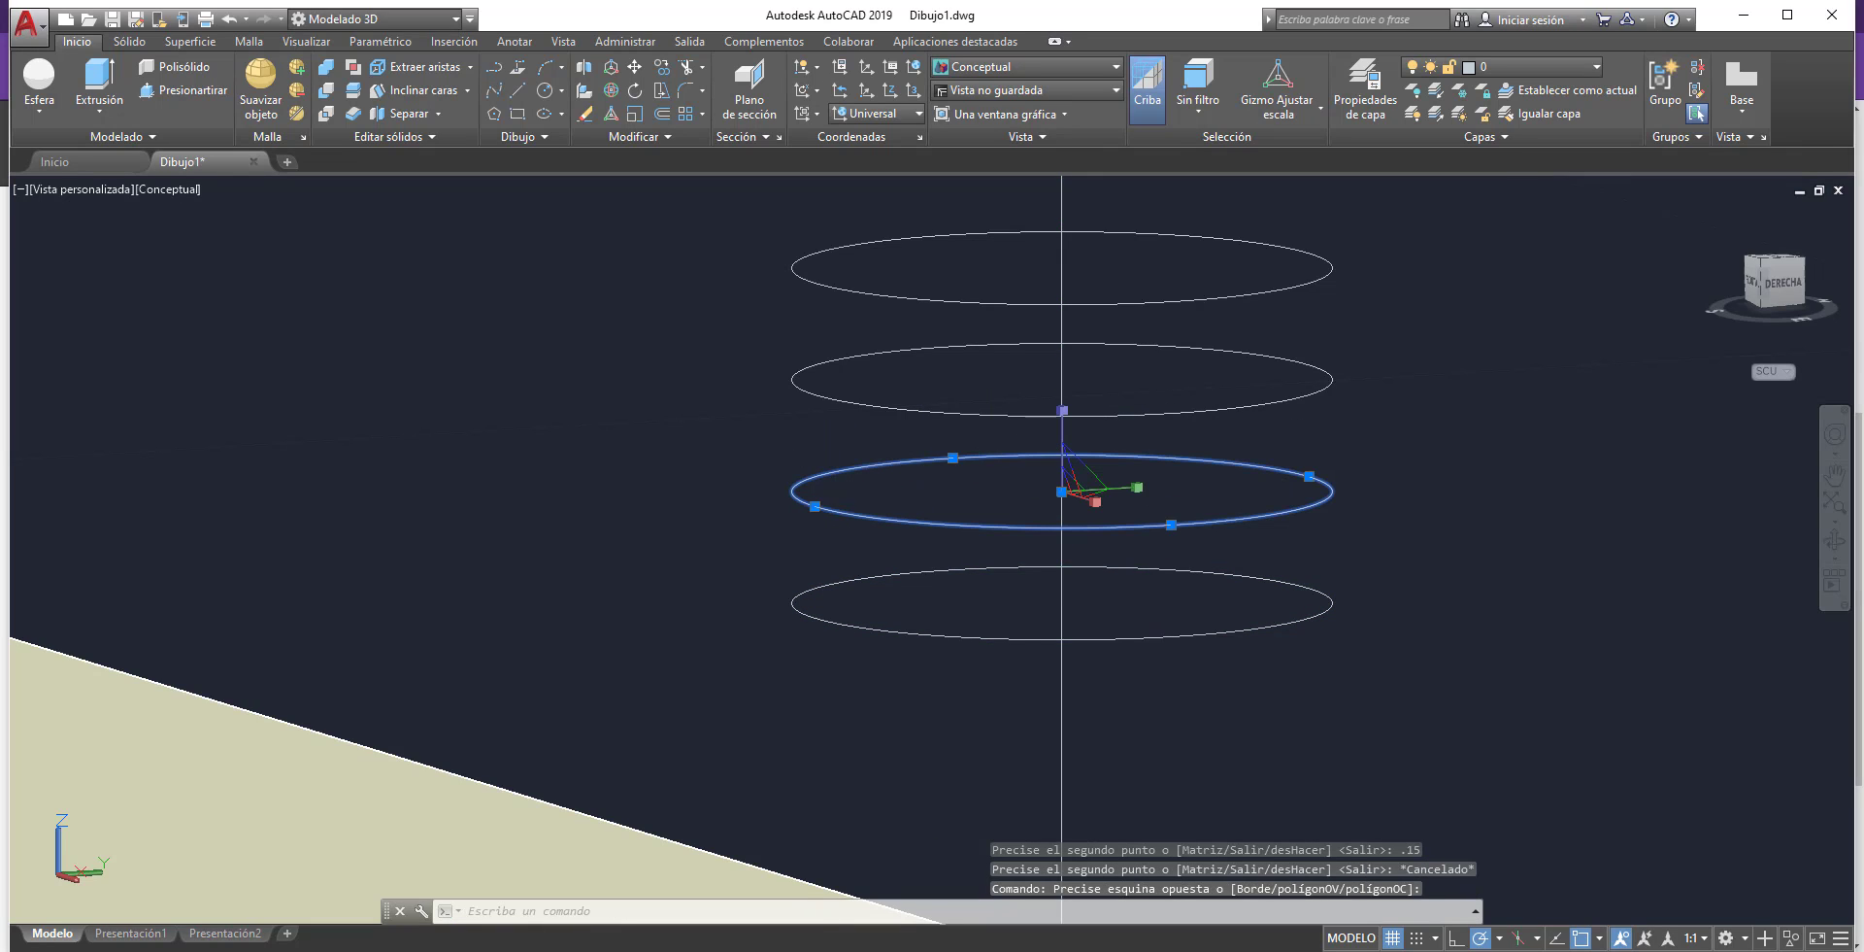
left_click(815, 506)
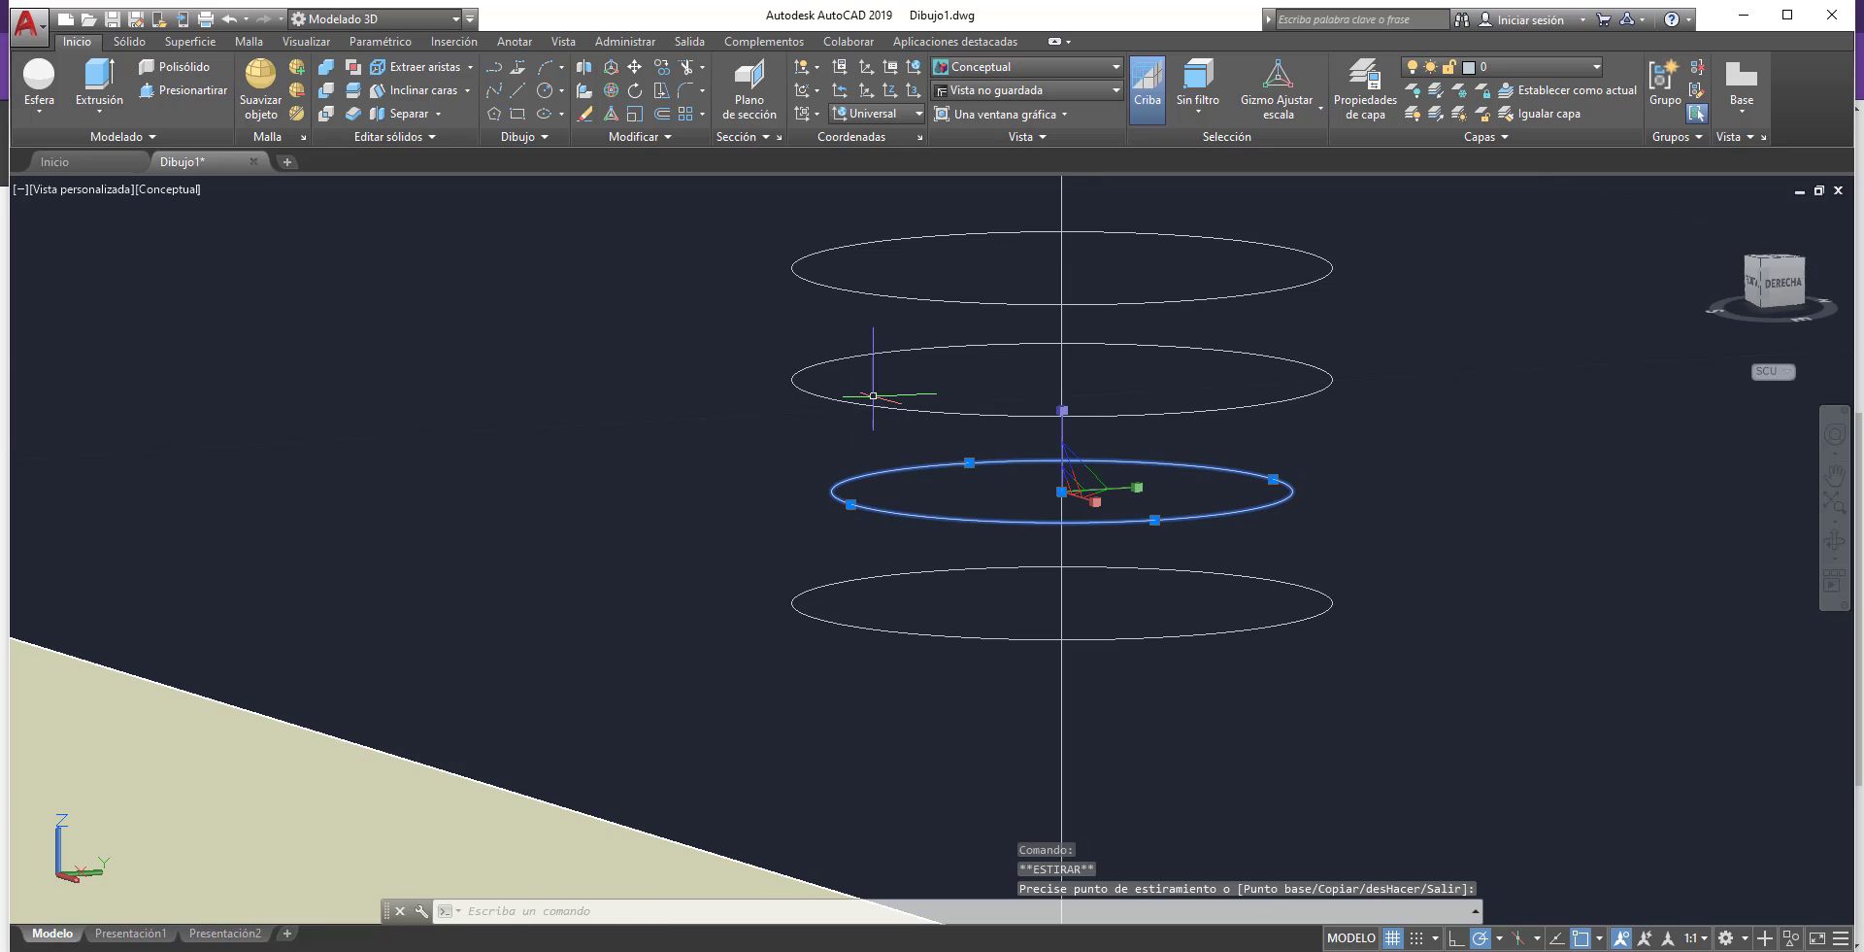
left_click(865, 407)
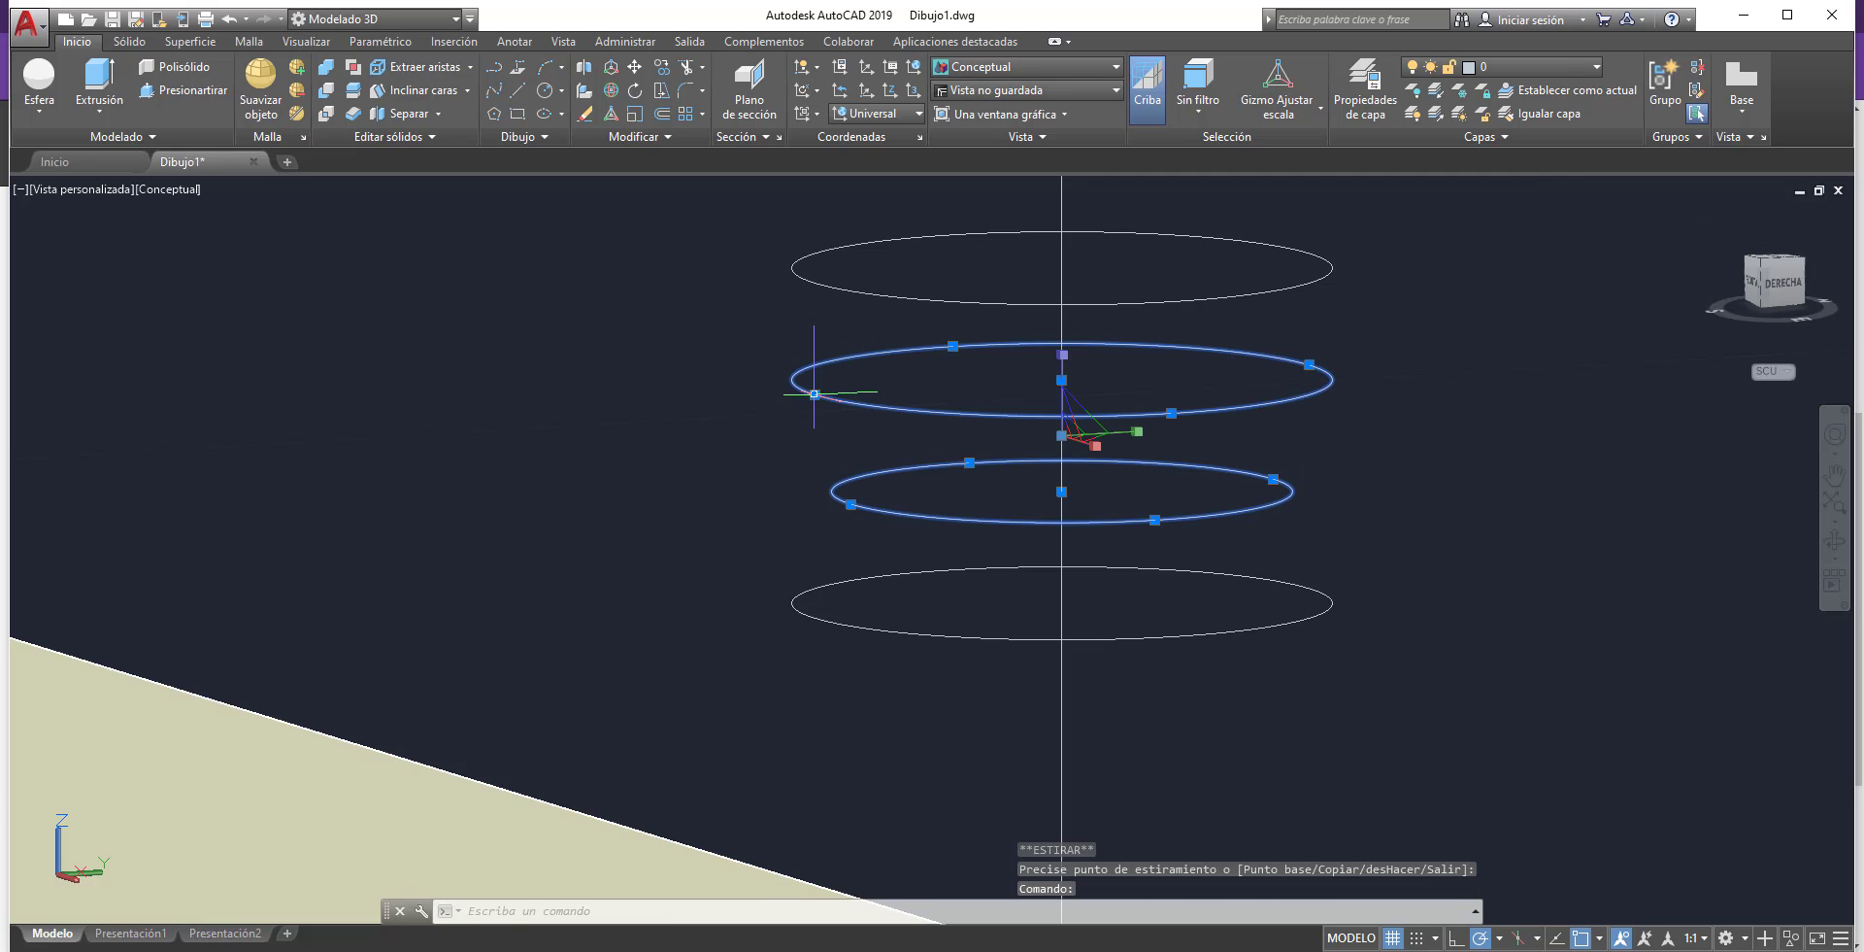
left_click(831, 395)
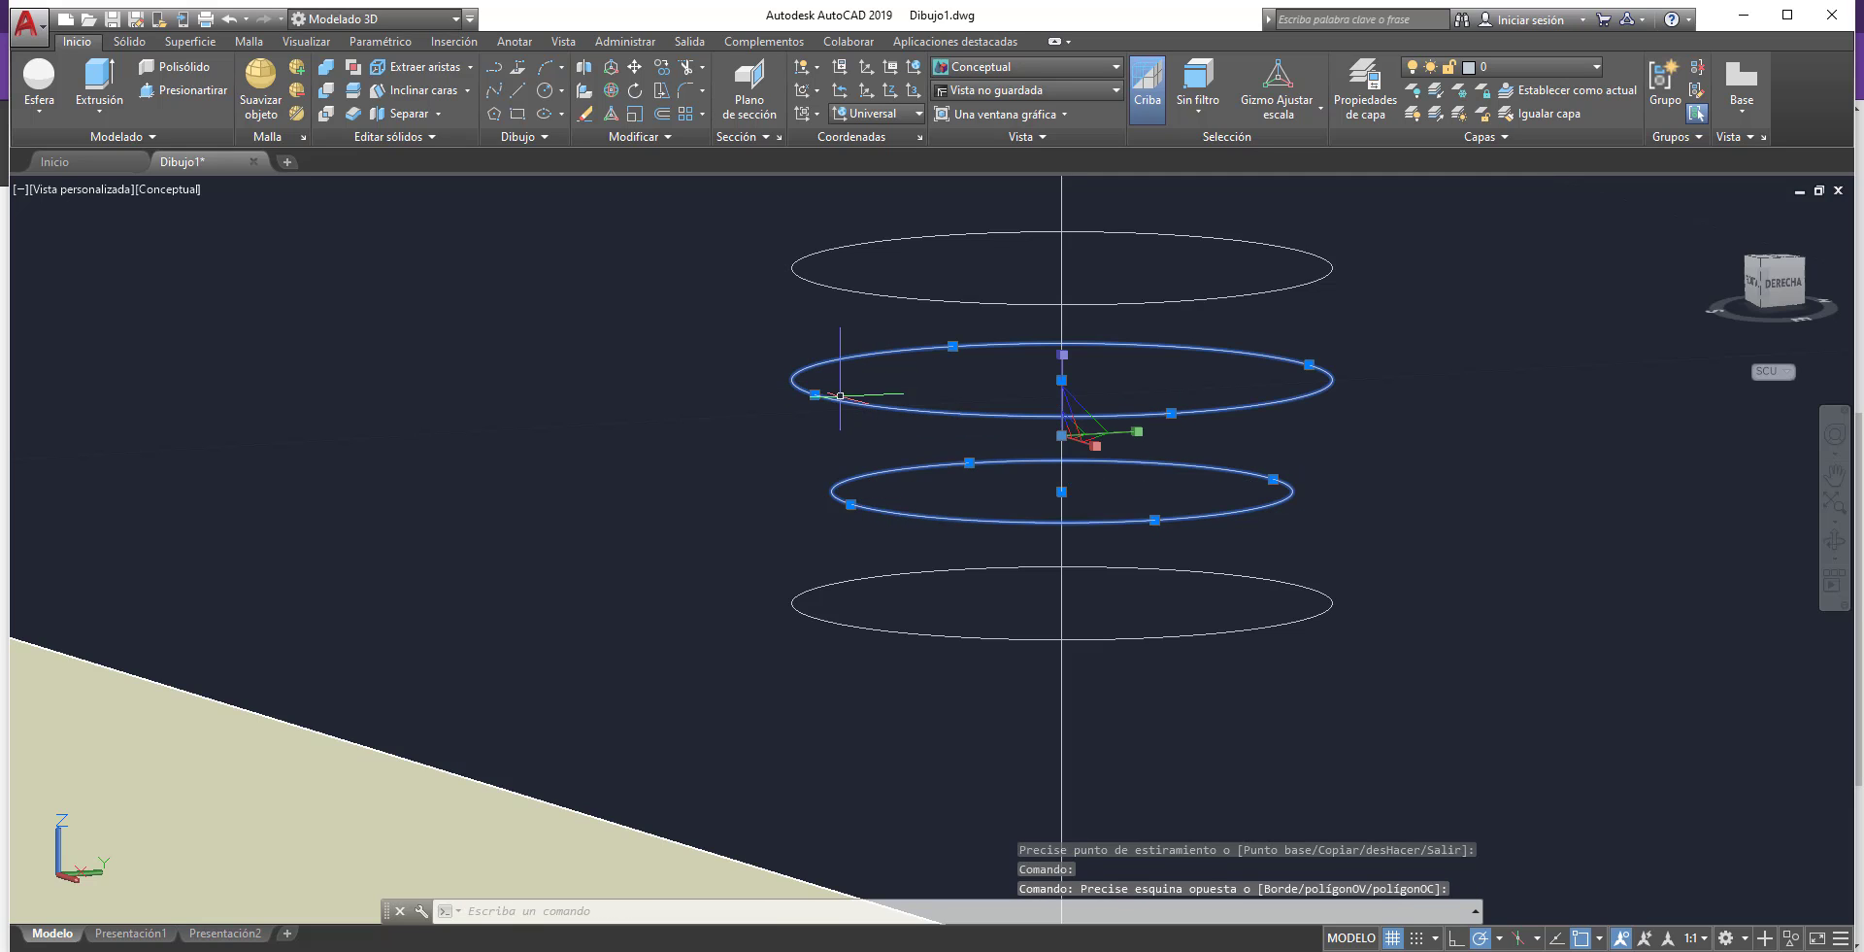
left_click(814, 394)
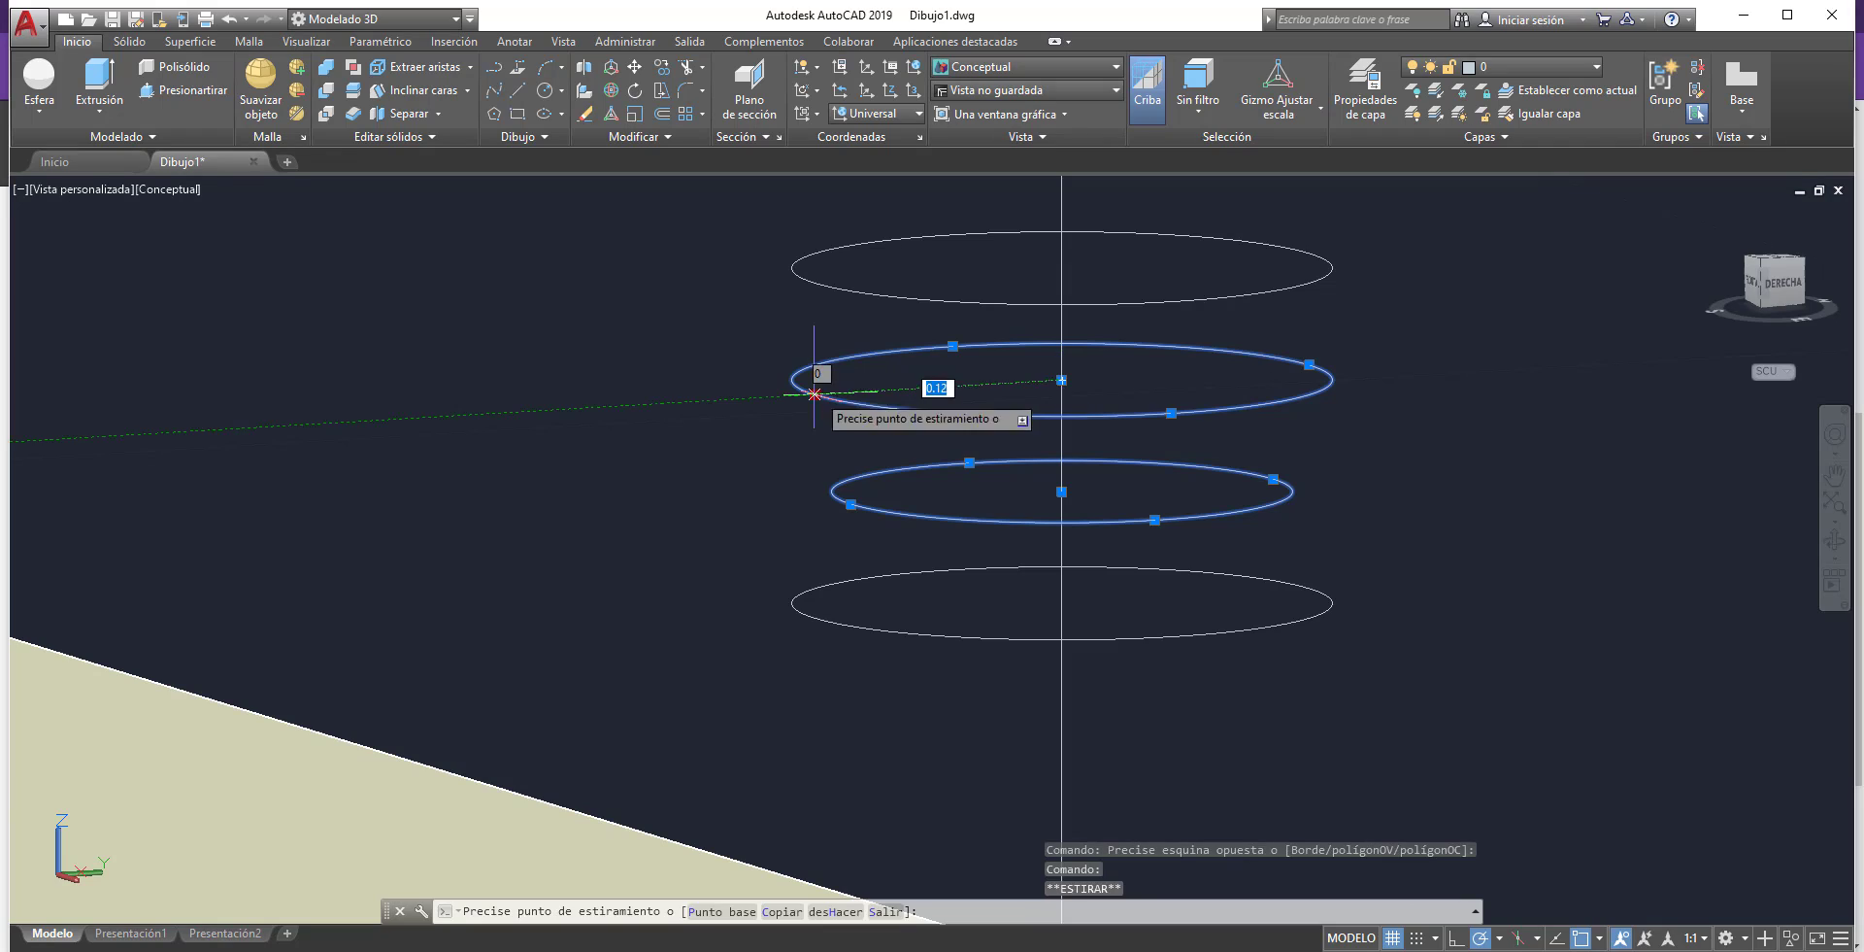
left_click(896, 380)
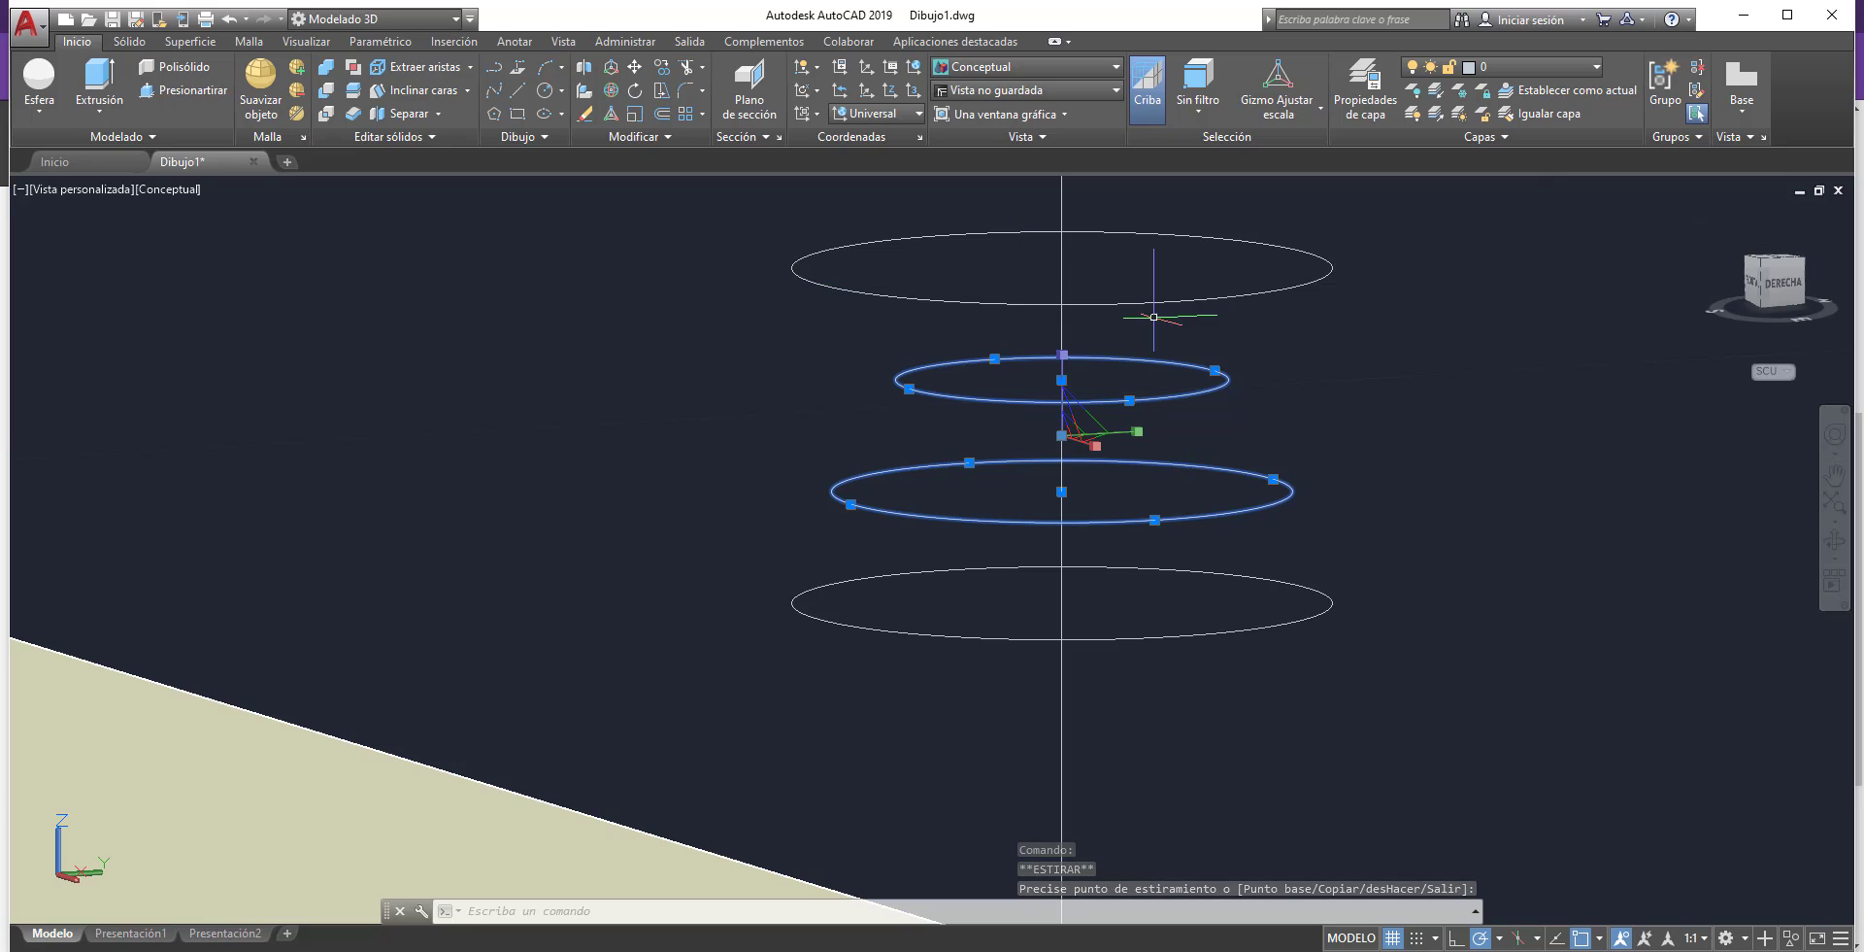
key("Escape")
left_click(133, 44)
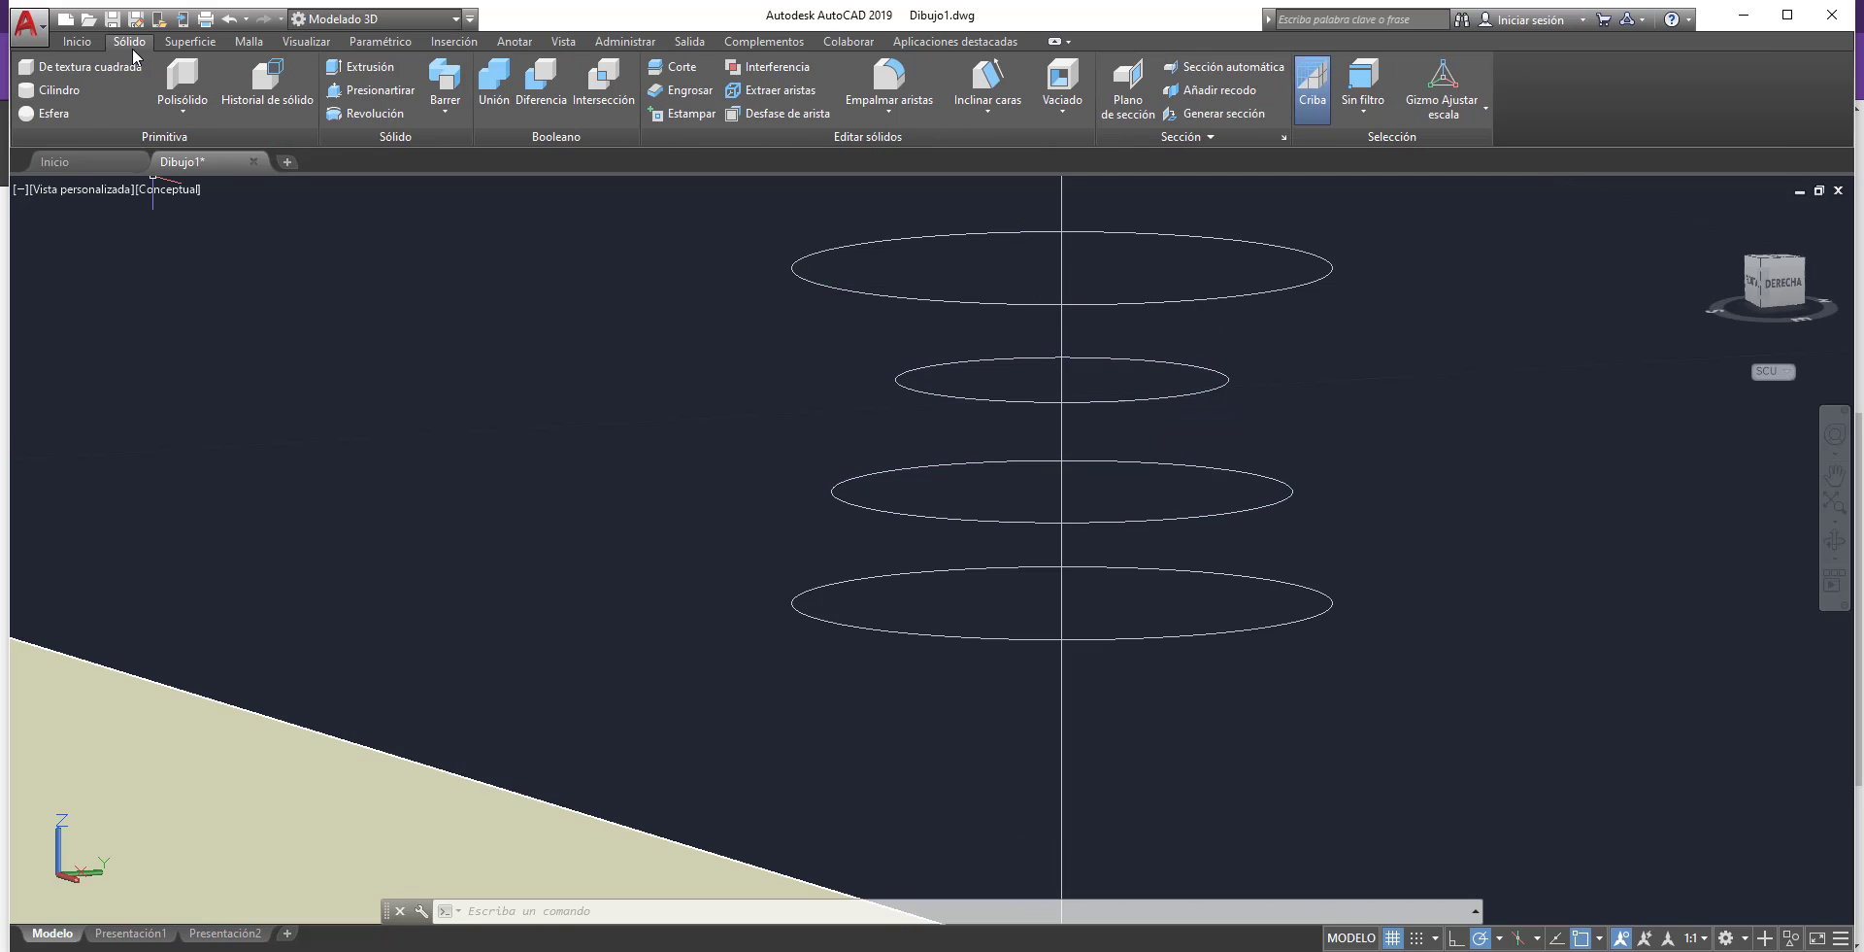
- Loft through the four stacked circles, picking them from bottom to top as cross-sections
left_click(446, 113)
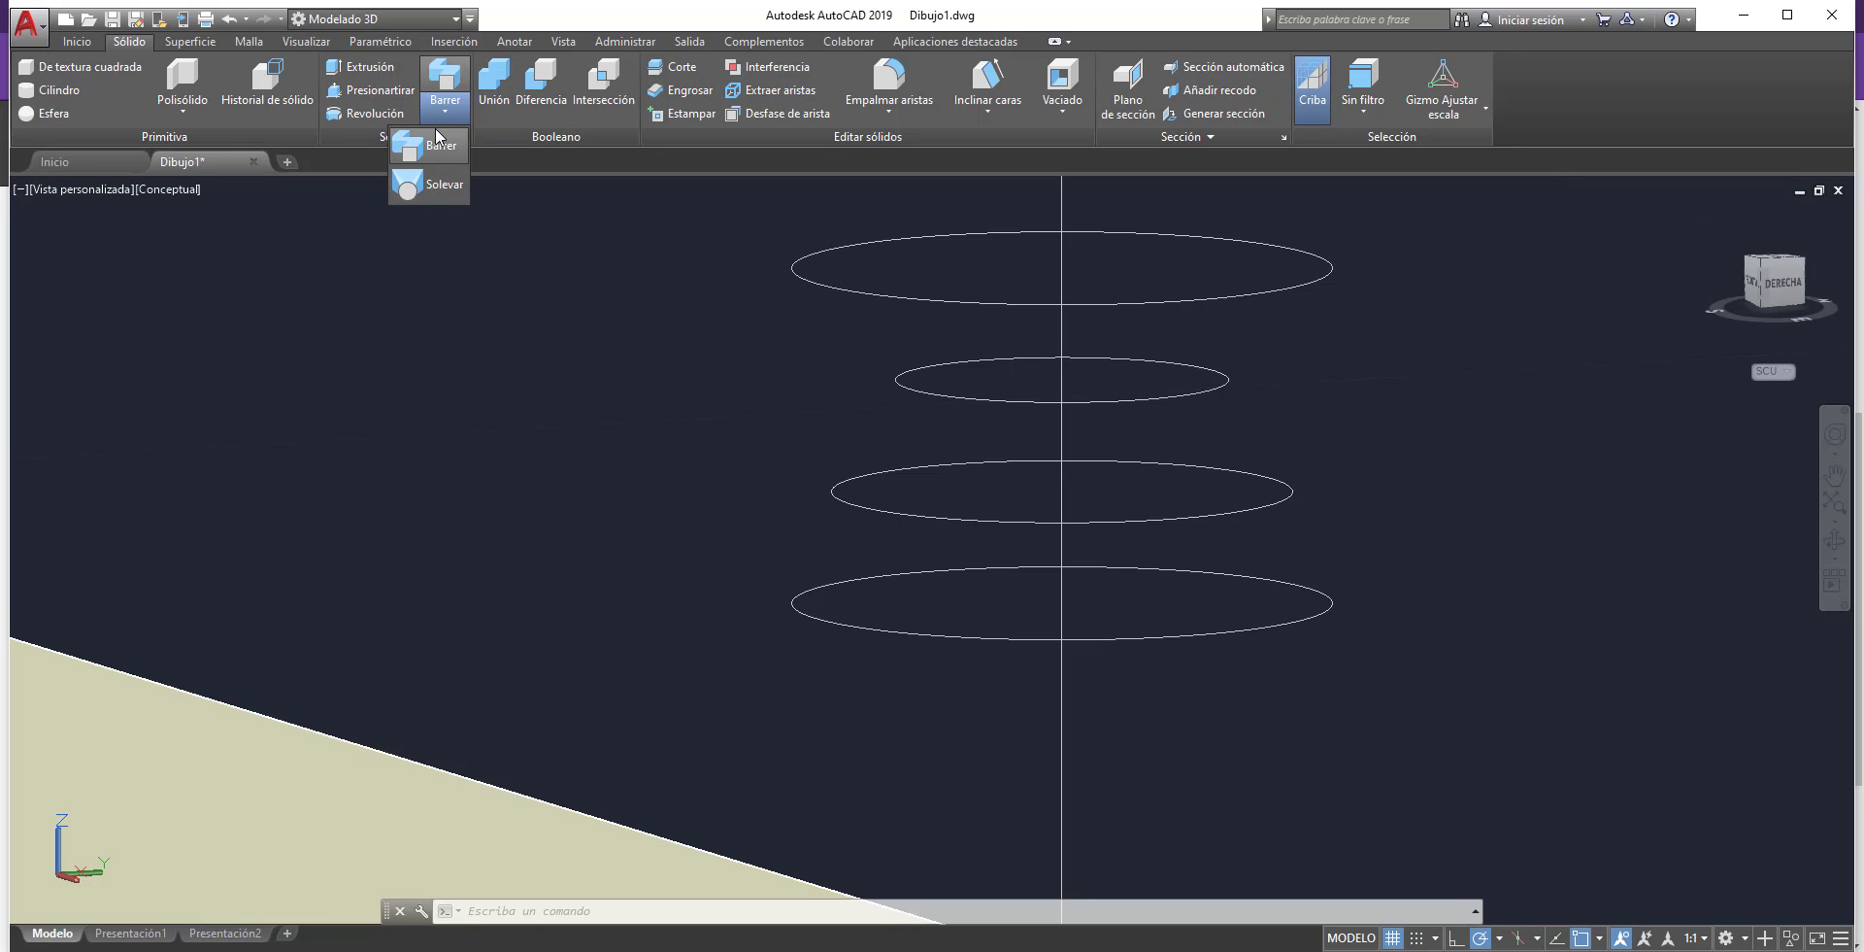
left_click(447, 113)
left_click(427, 183)
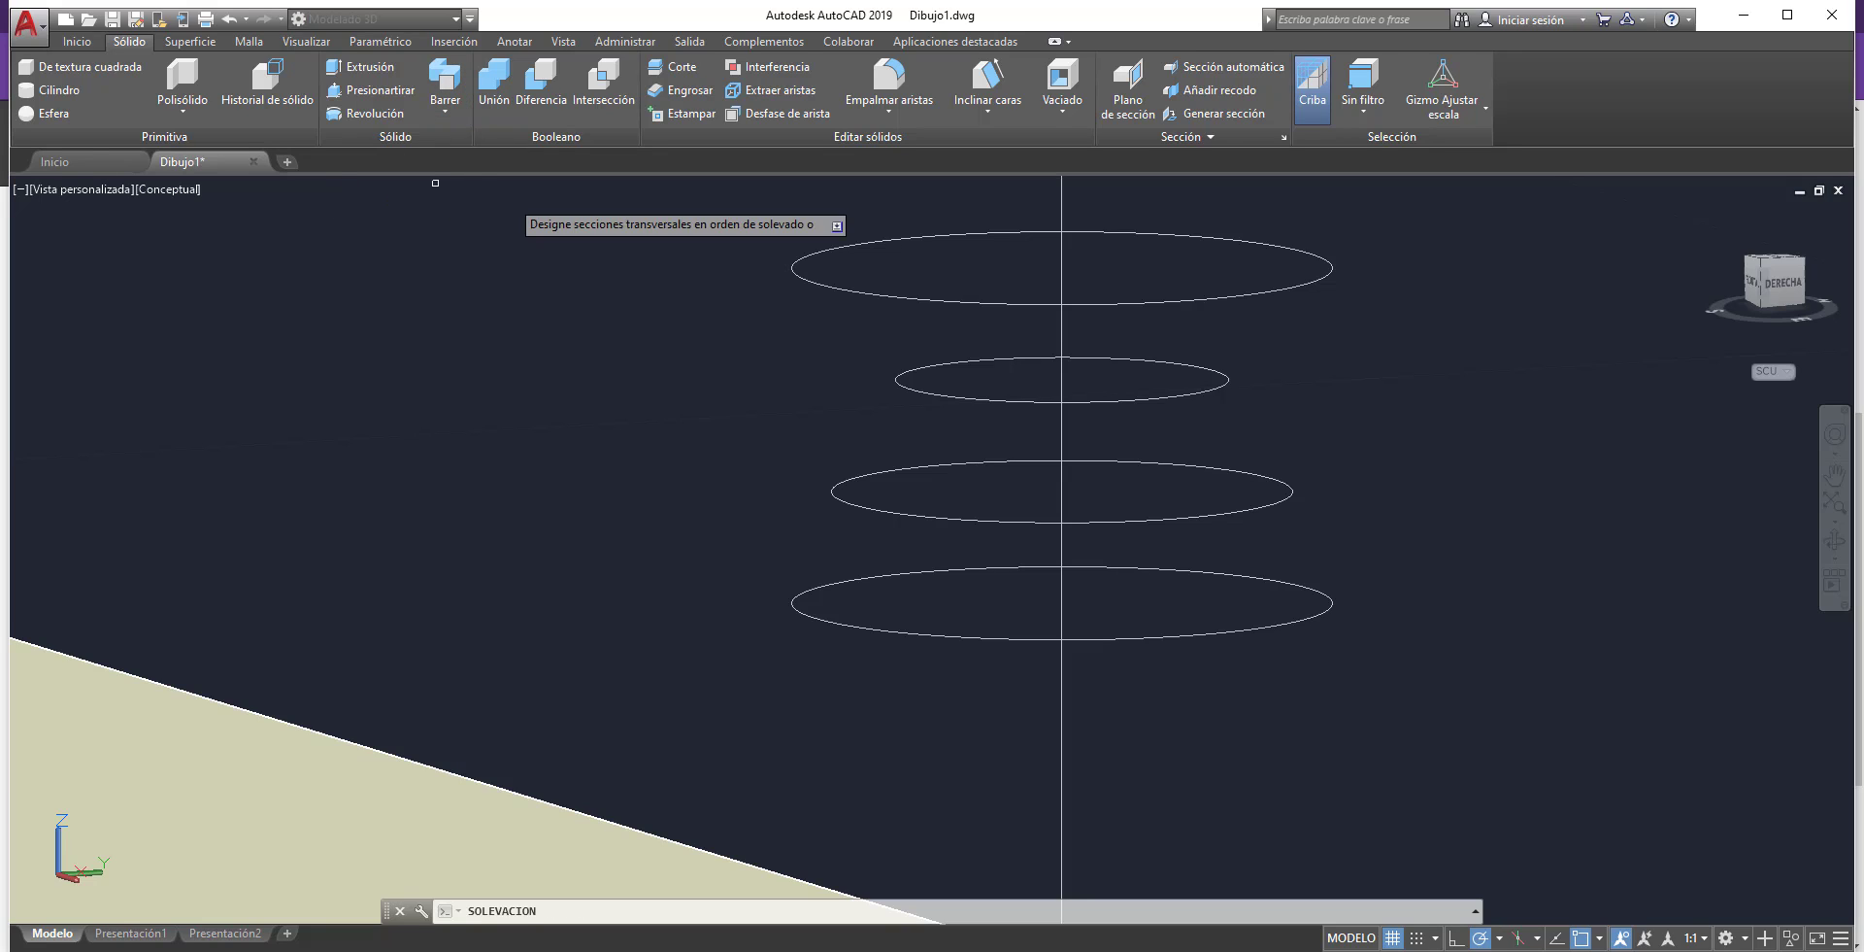
left_click(843, 582)
left_click(856, 507)
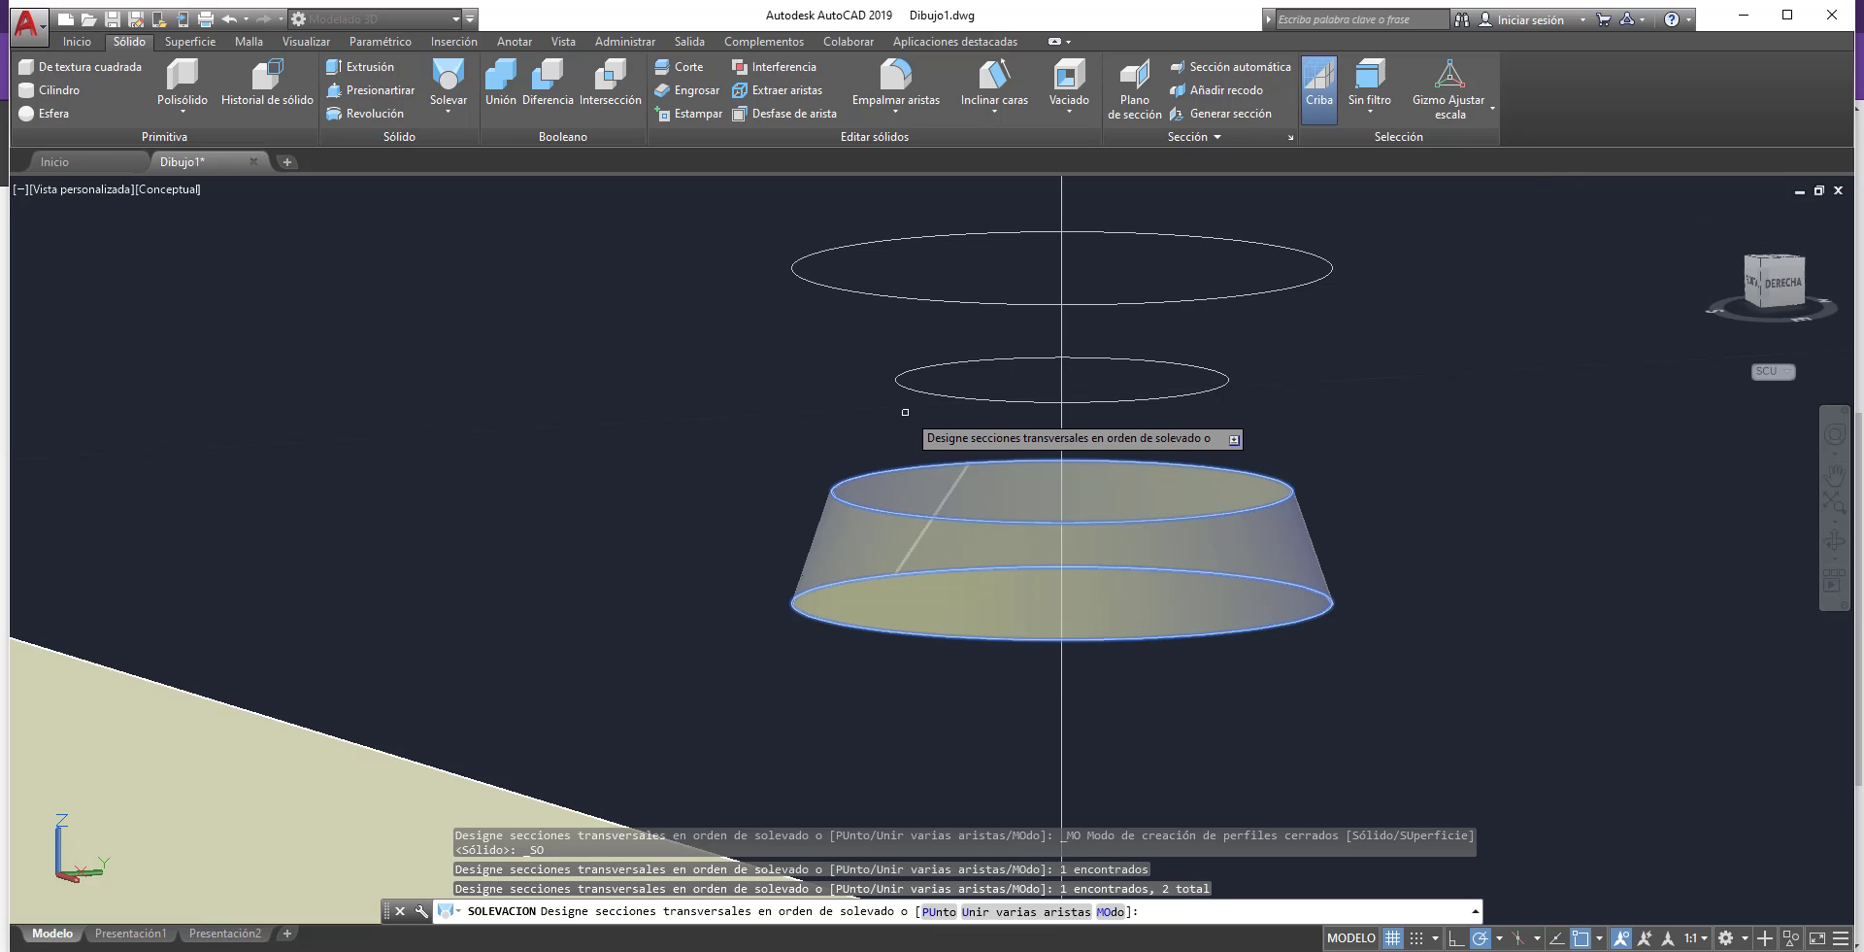
left_click(908, 388)
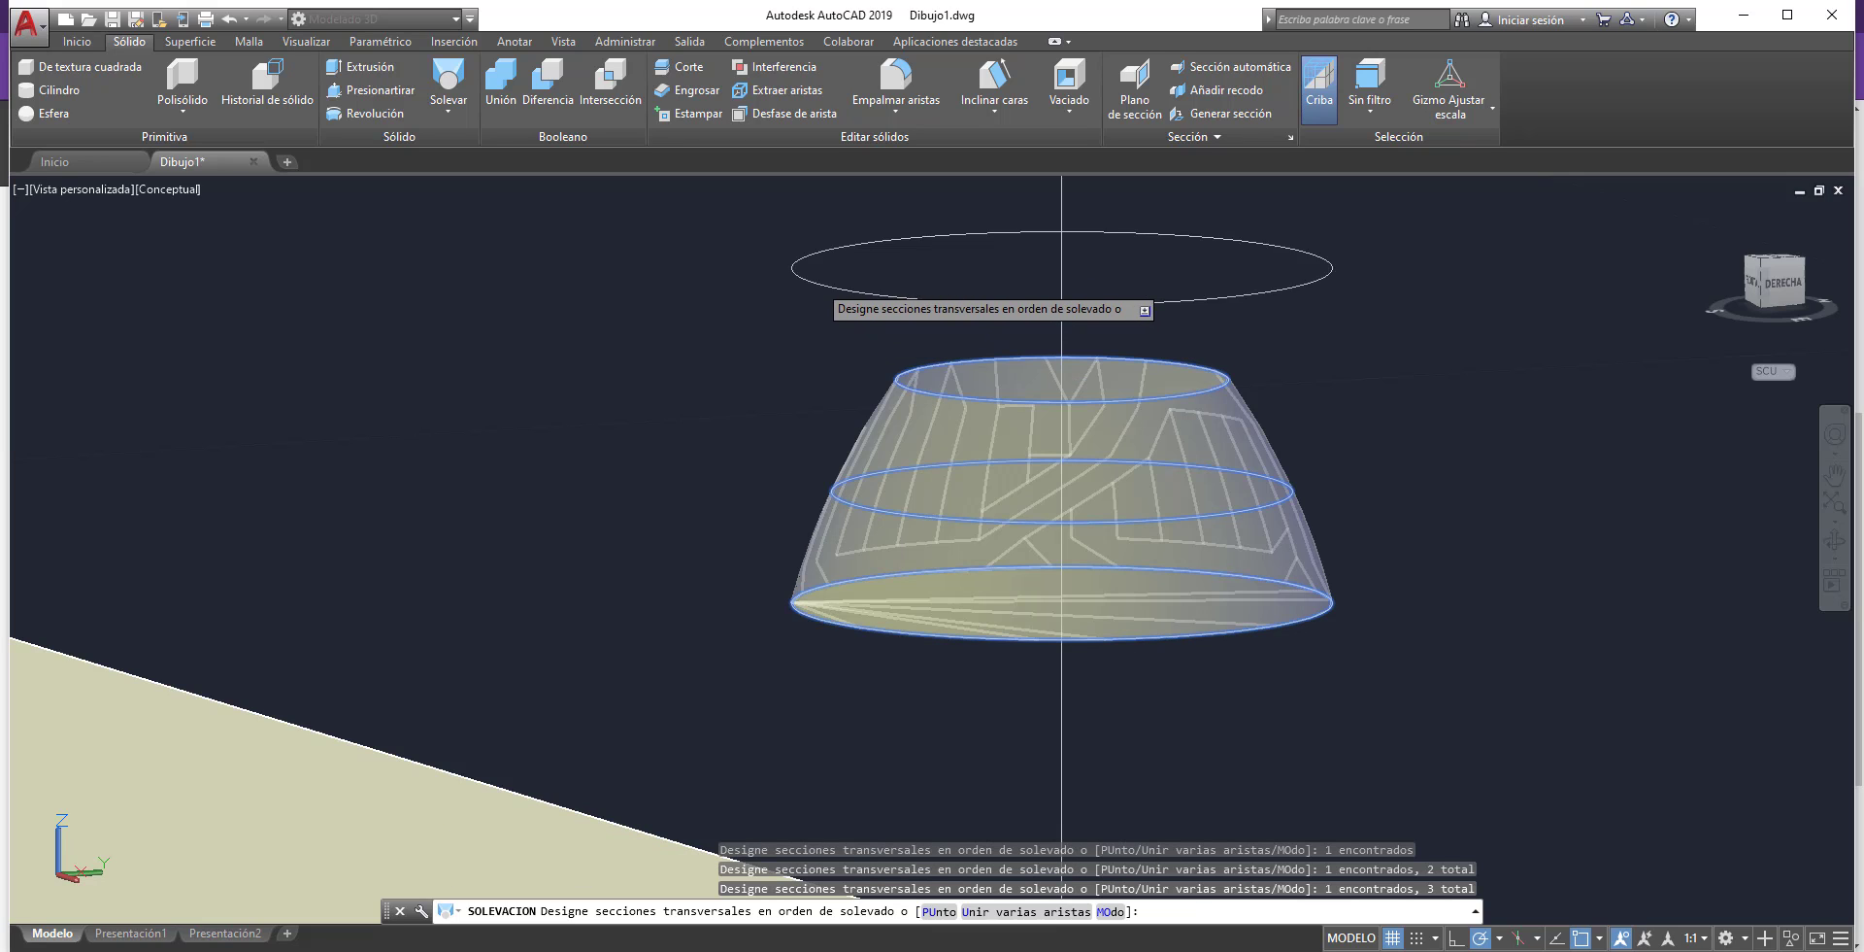
left_click(815, 281)
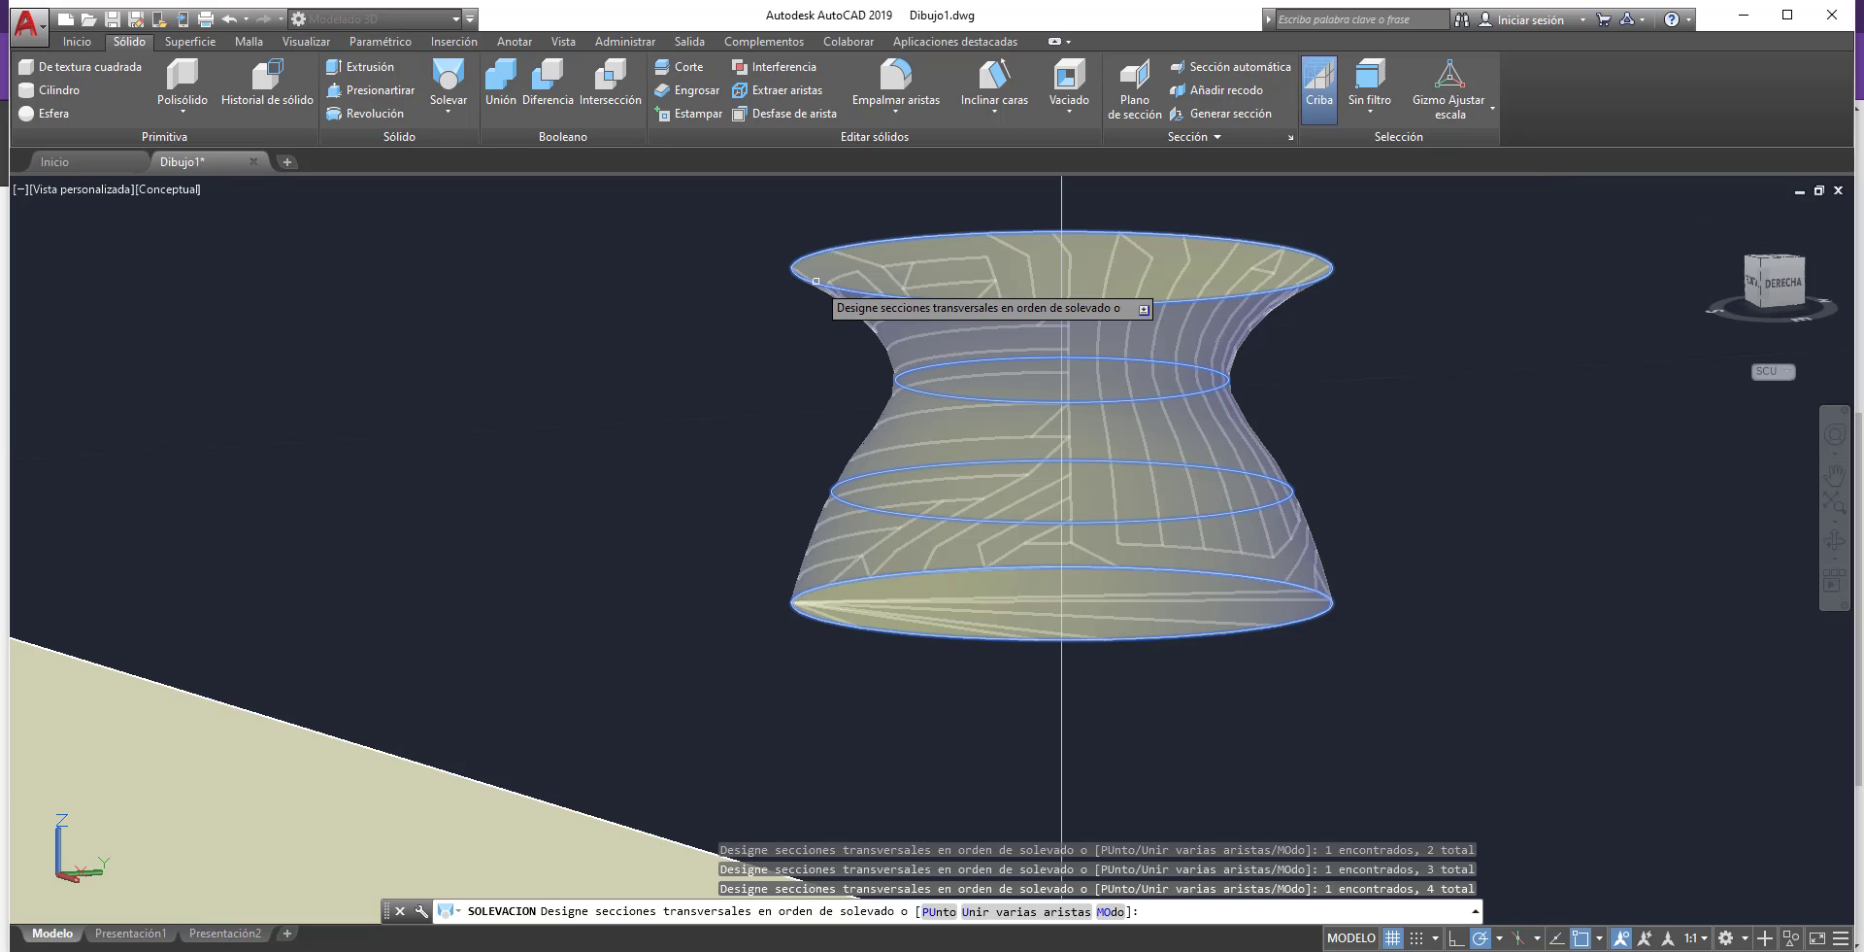
key("Return")
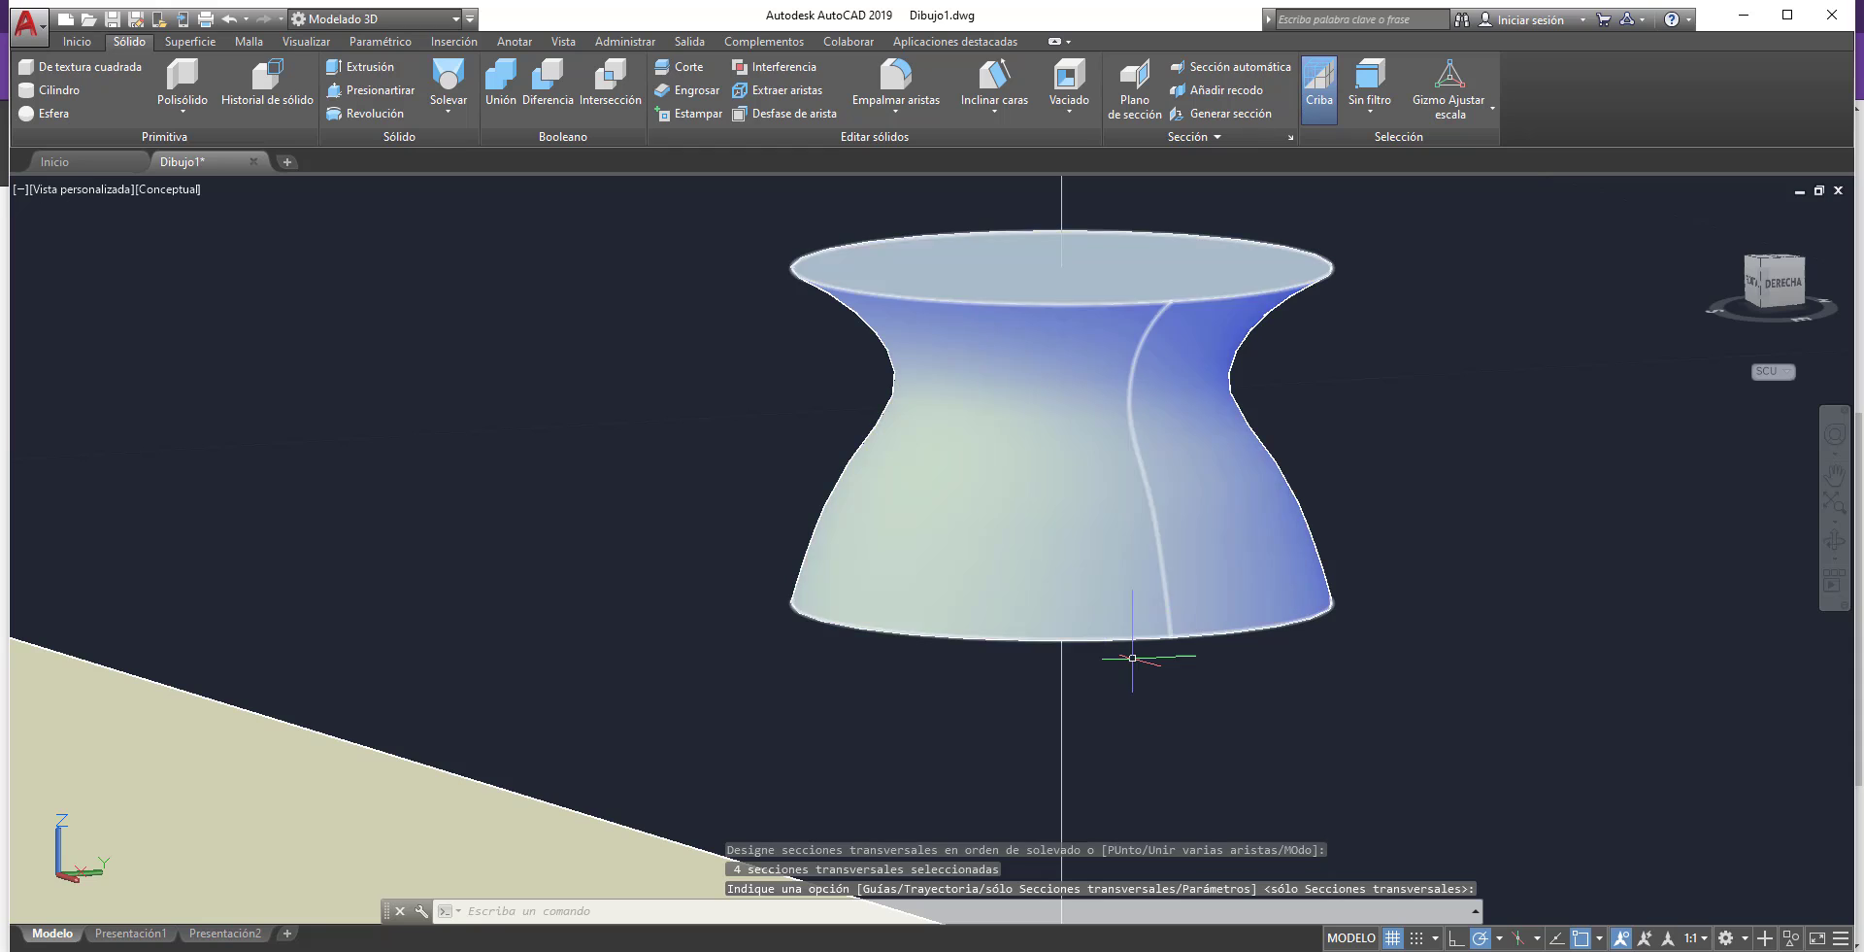
- Accept the cross-sections-only option to create the lofted lamp base solid
scroll(1132, 644, "down", 2)
scroll(1107, 612, "down", 3)
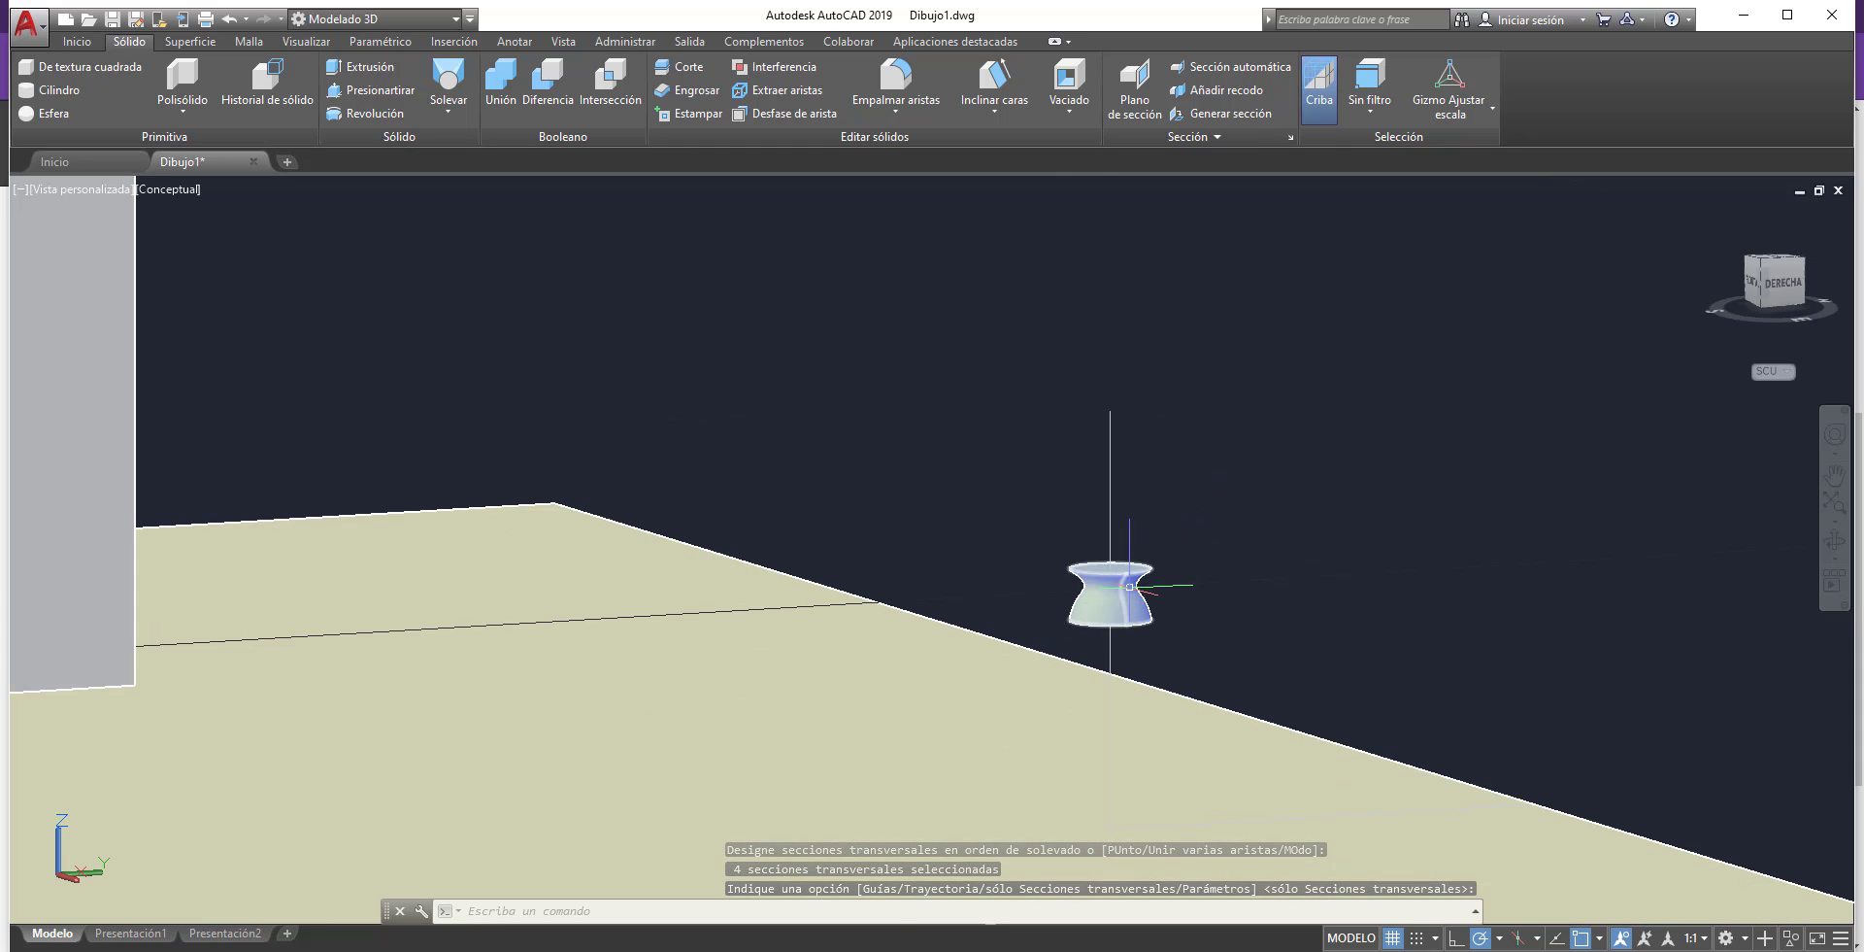
key("Return")
- Copy the lamp base to the right side of the headboard wall
middle_click_drag(1129, 587, 1066, 658, "shift")
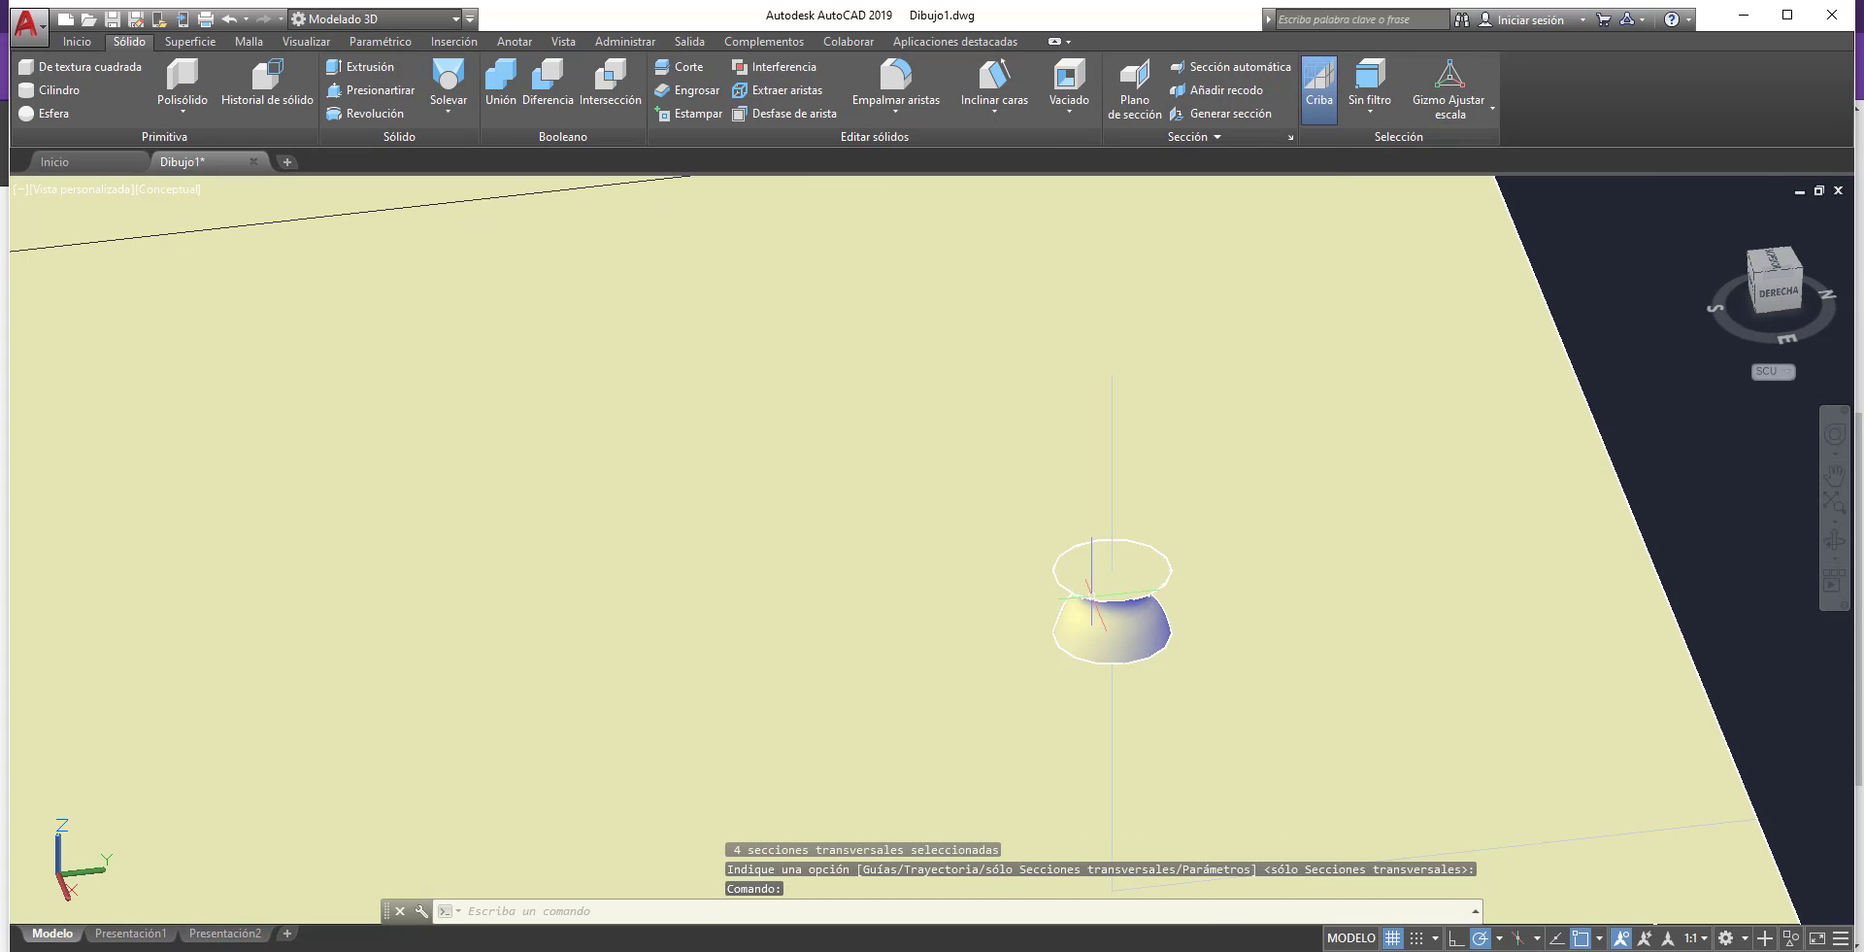
left_click(1093, 592)
type("d")
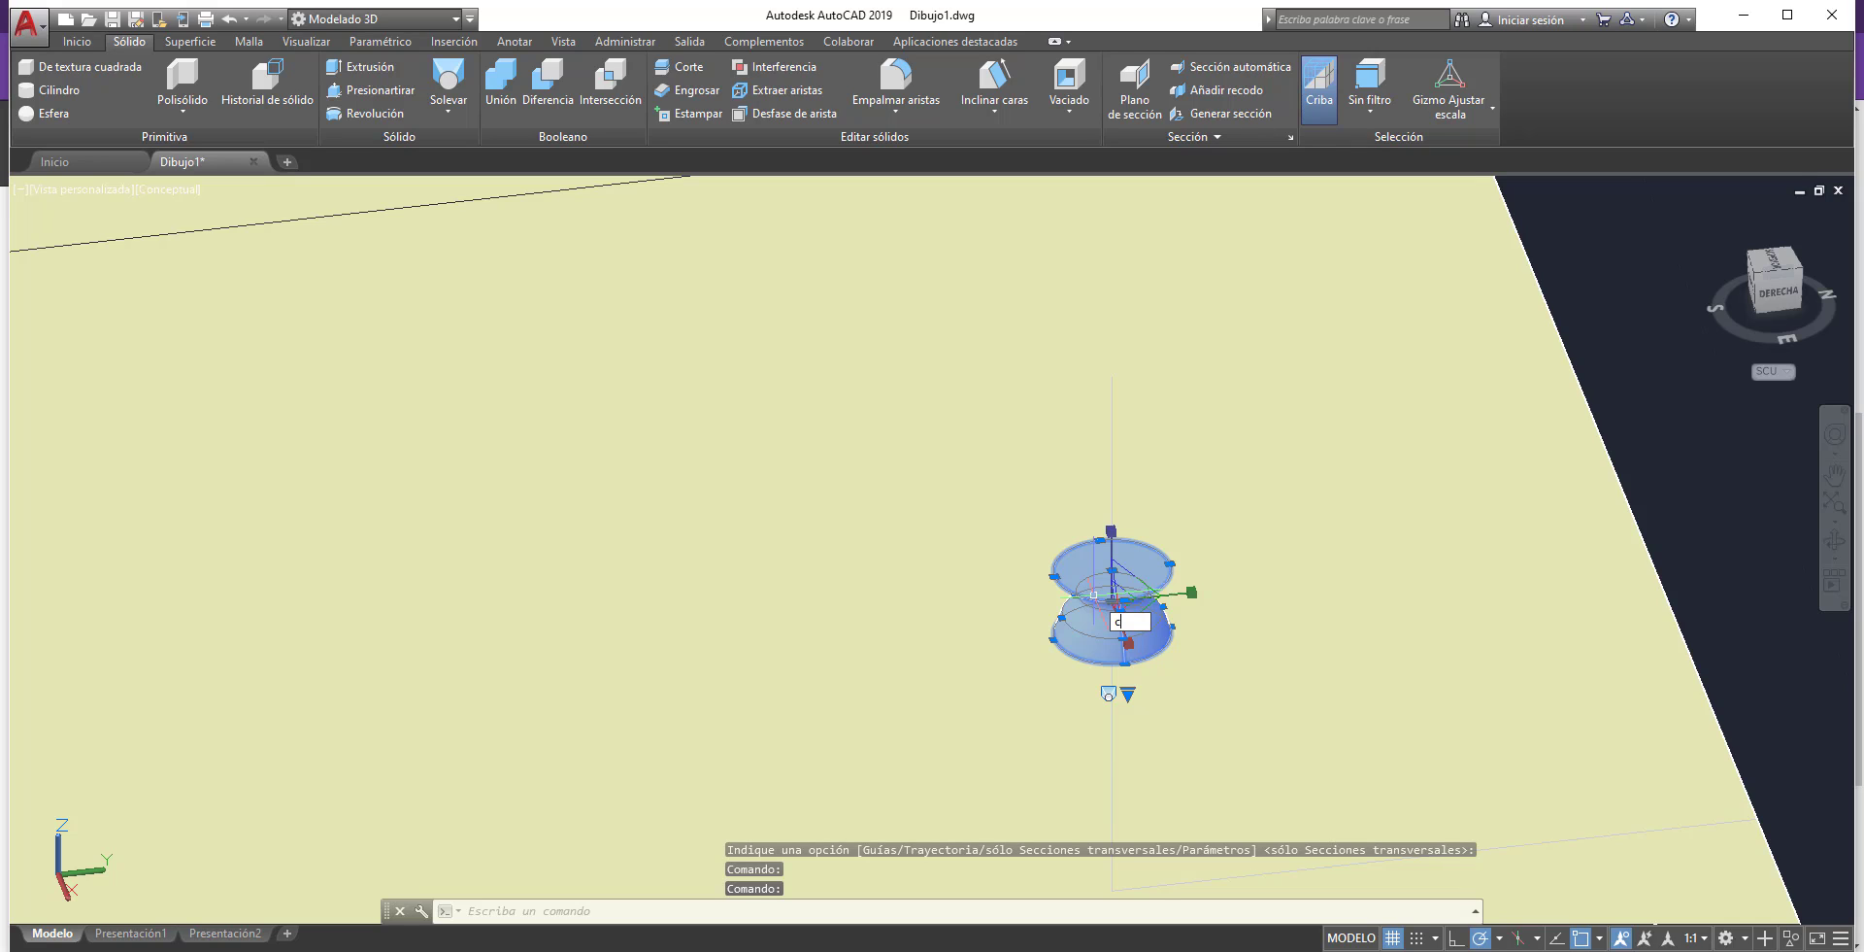
type("p")
key("Return")
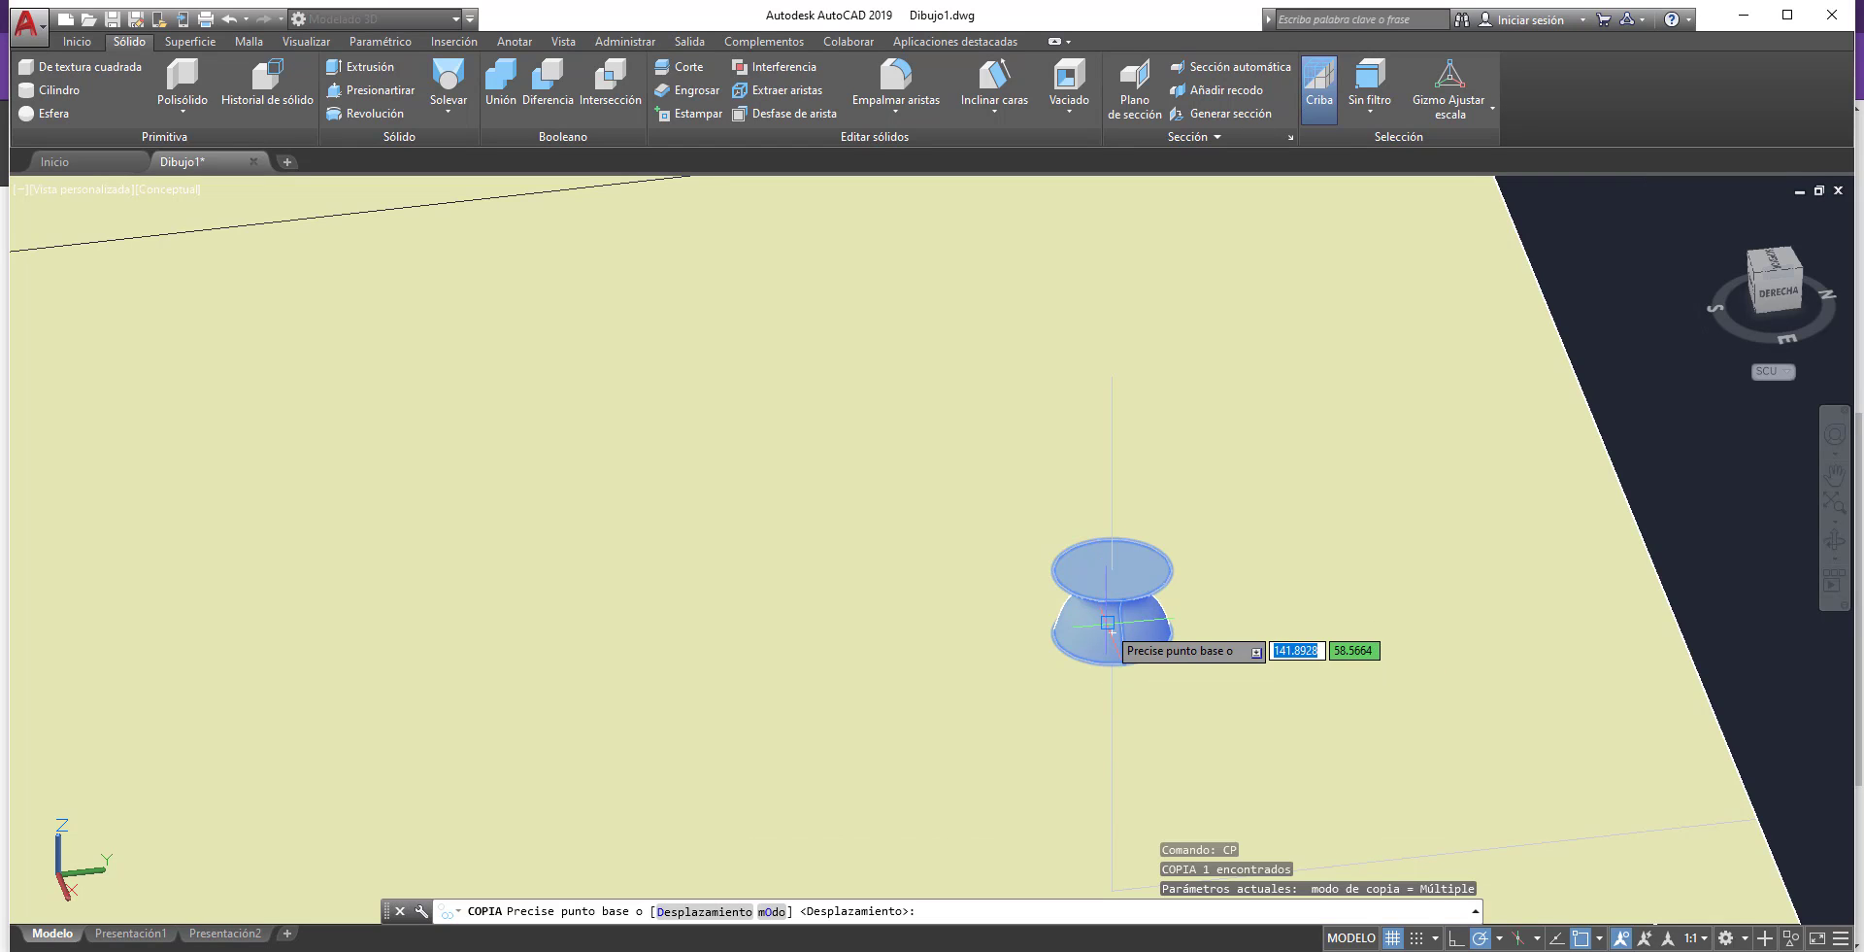
left_click(1113, 570)
scroll(1114, 583, "down", 3)
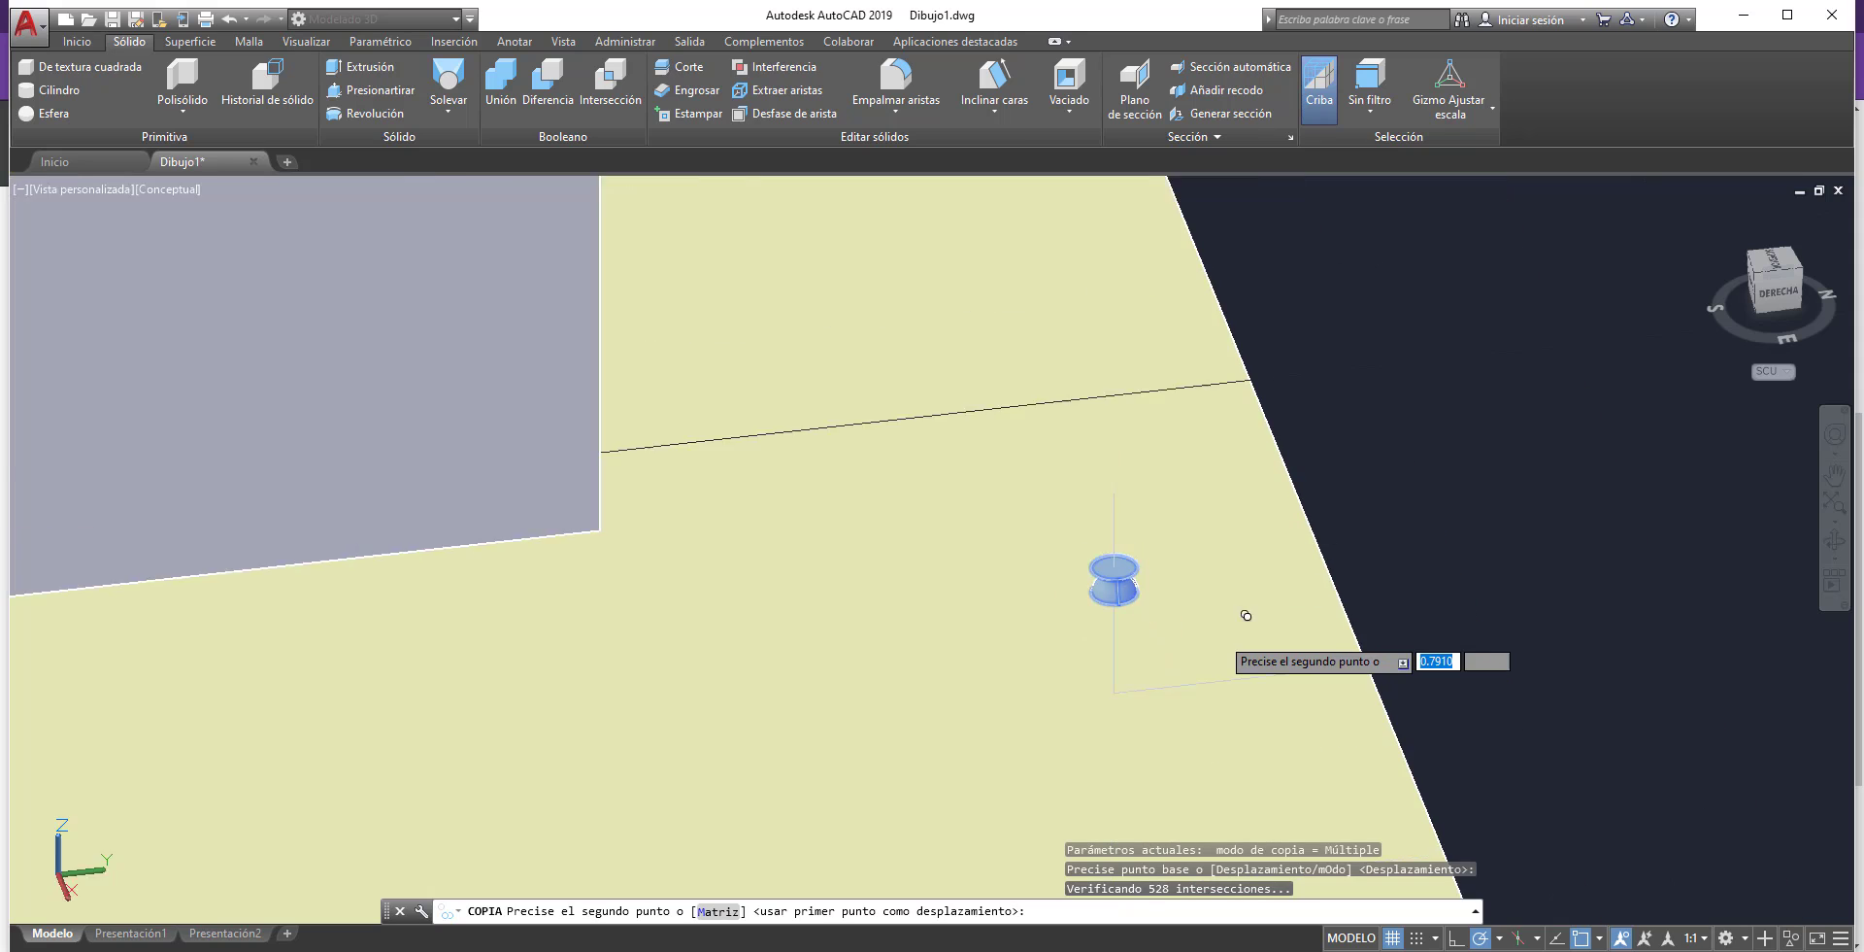
scroll(1245, 616, "down", 3)
scroll(676, 320, "up", 3)
scroll(641, 340, "up", 3)
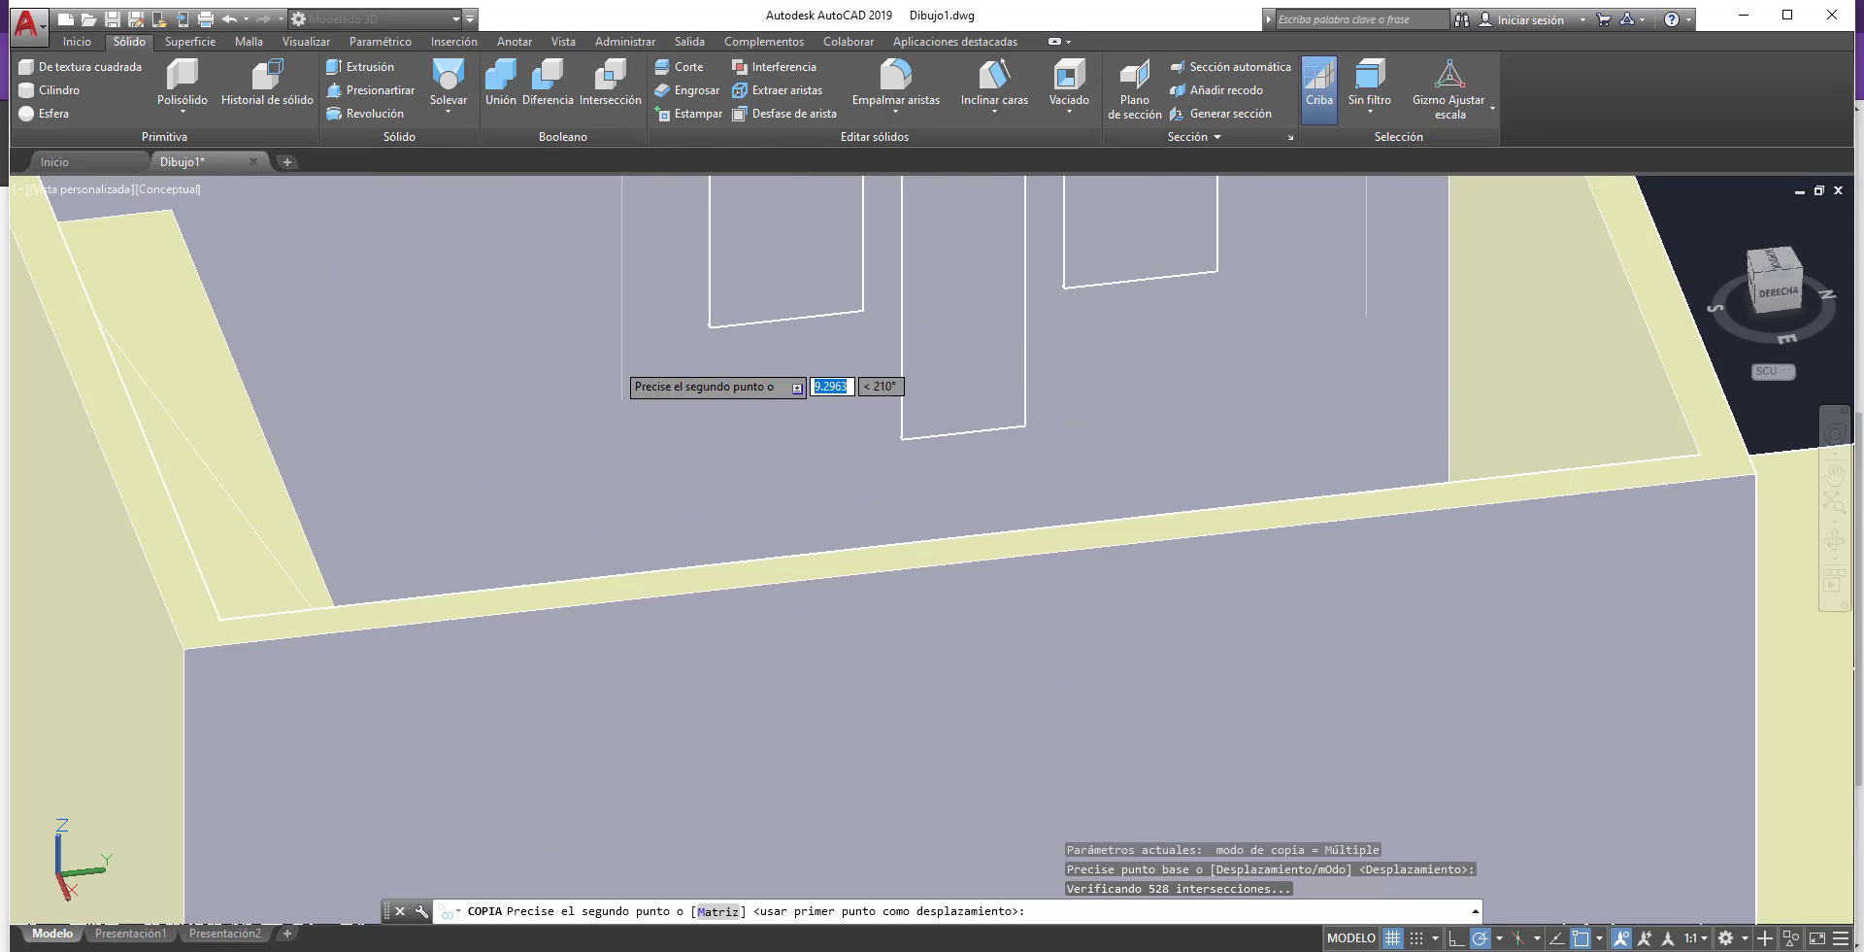
middle_click_drag(708, 321, 599, 428, "shift")
middle_click_drag(749, 296, 685, 476, "shift")
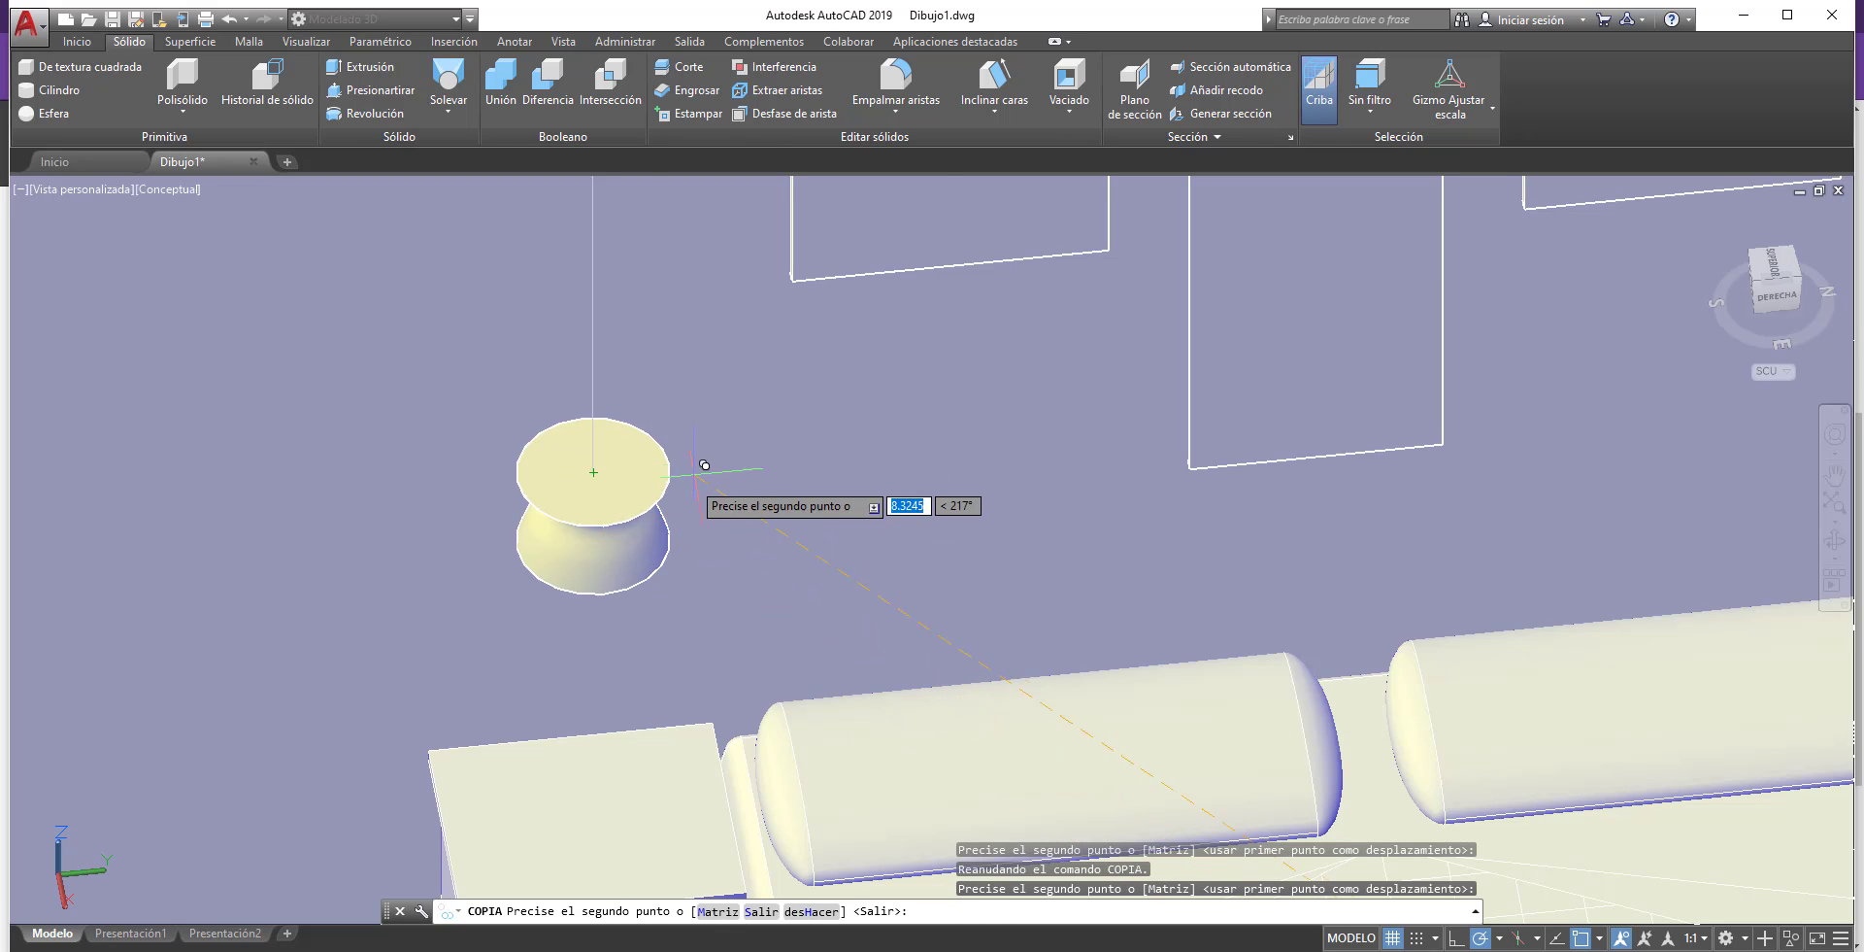
scroll(703, 465, "down", 5)
scroll(670, 476, "down", 2)
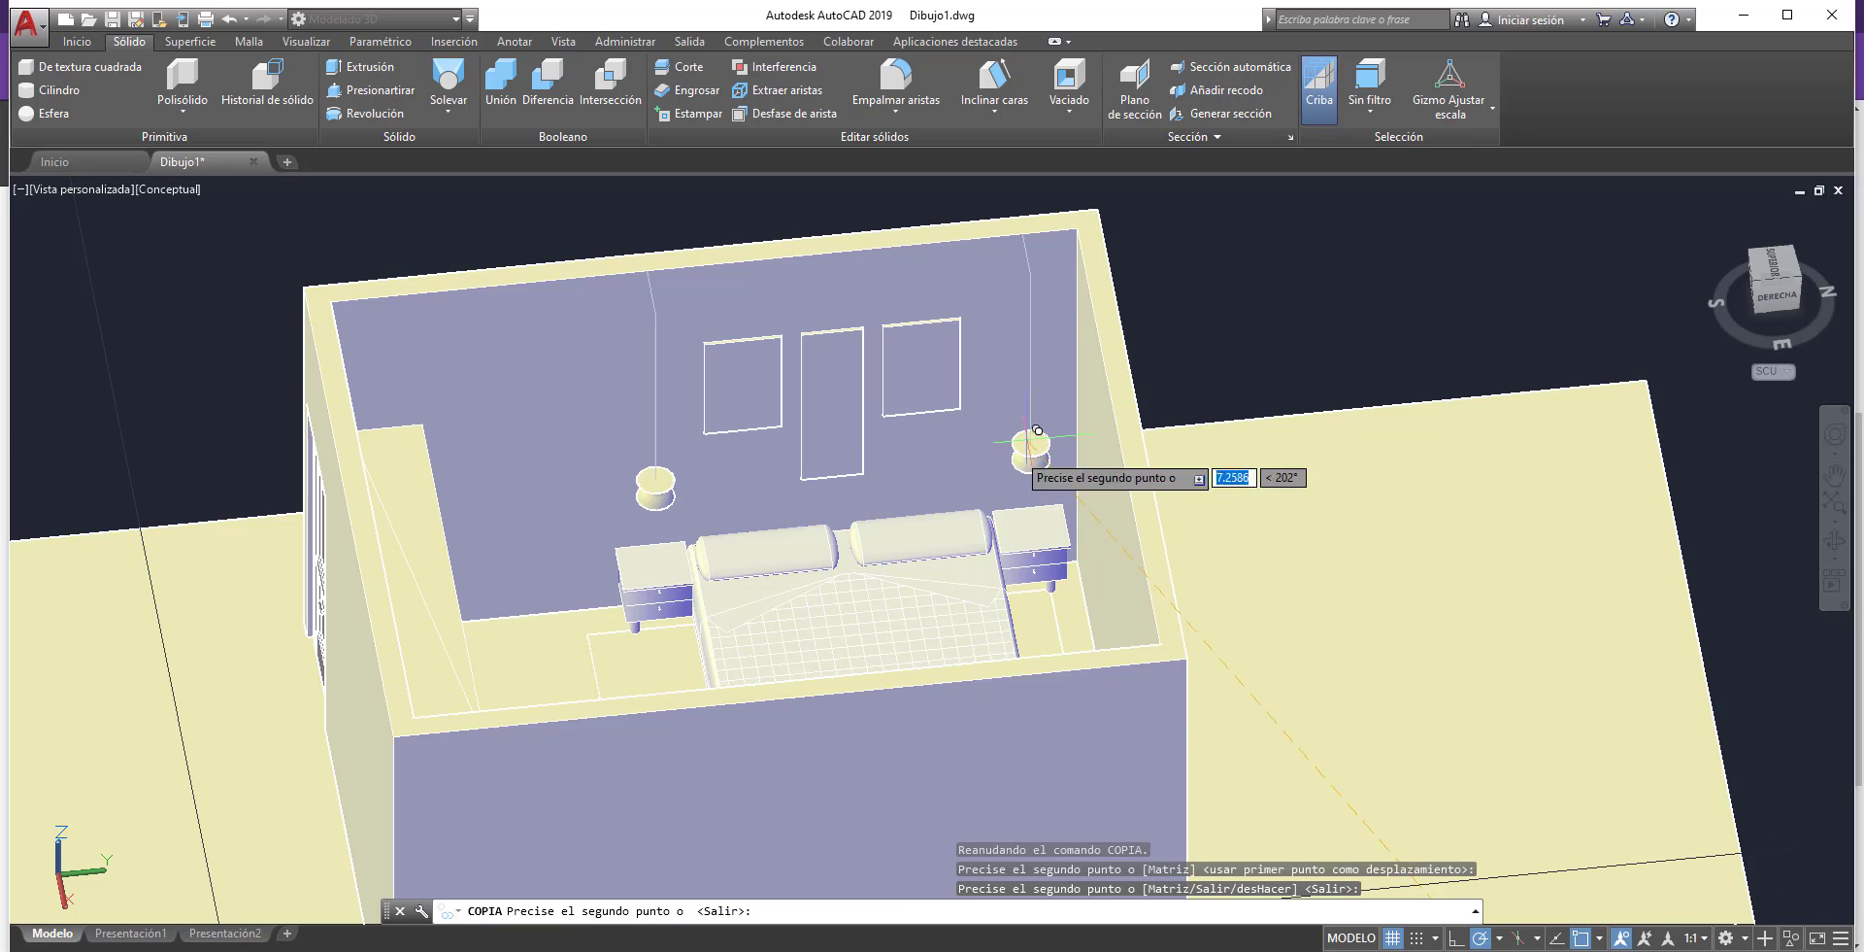
left_click(1037, 430)
key("Escape")
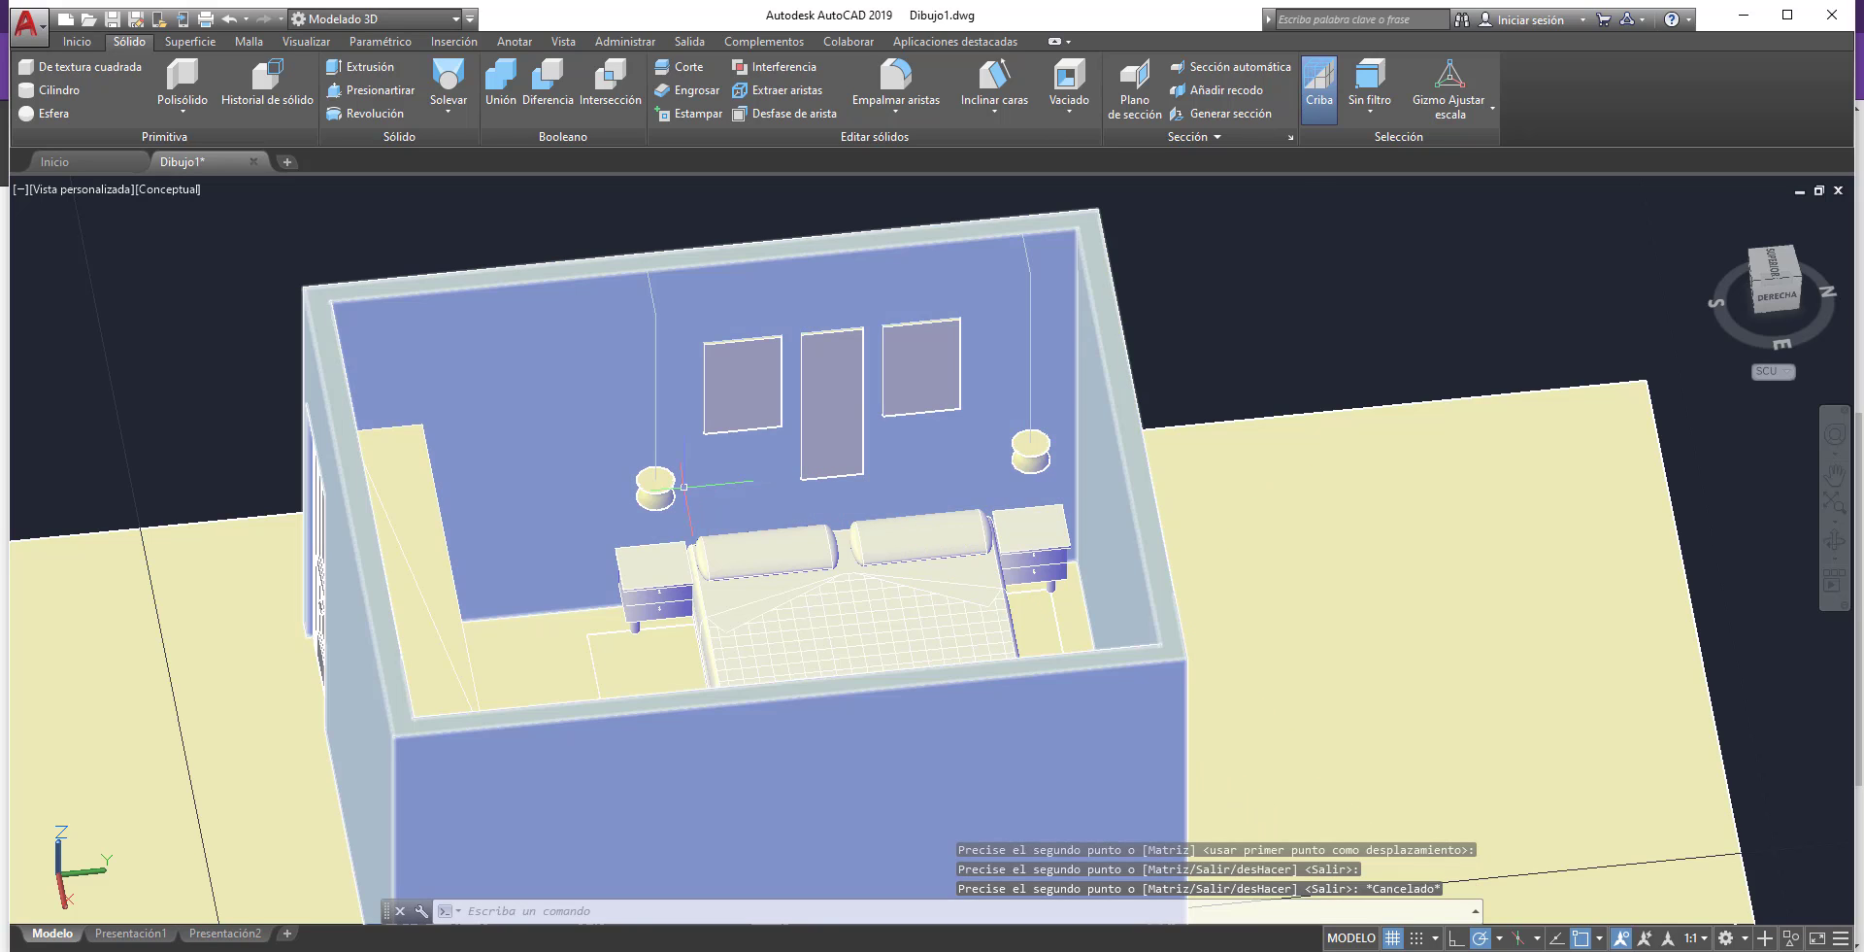
scroll(660, 490, "up", 5)
scroll(660, 490, "up", 2)
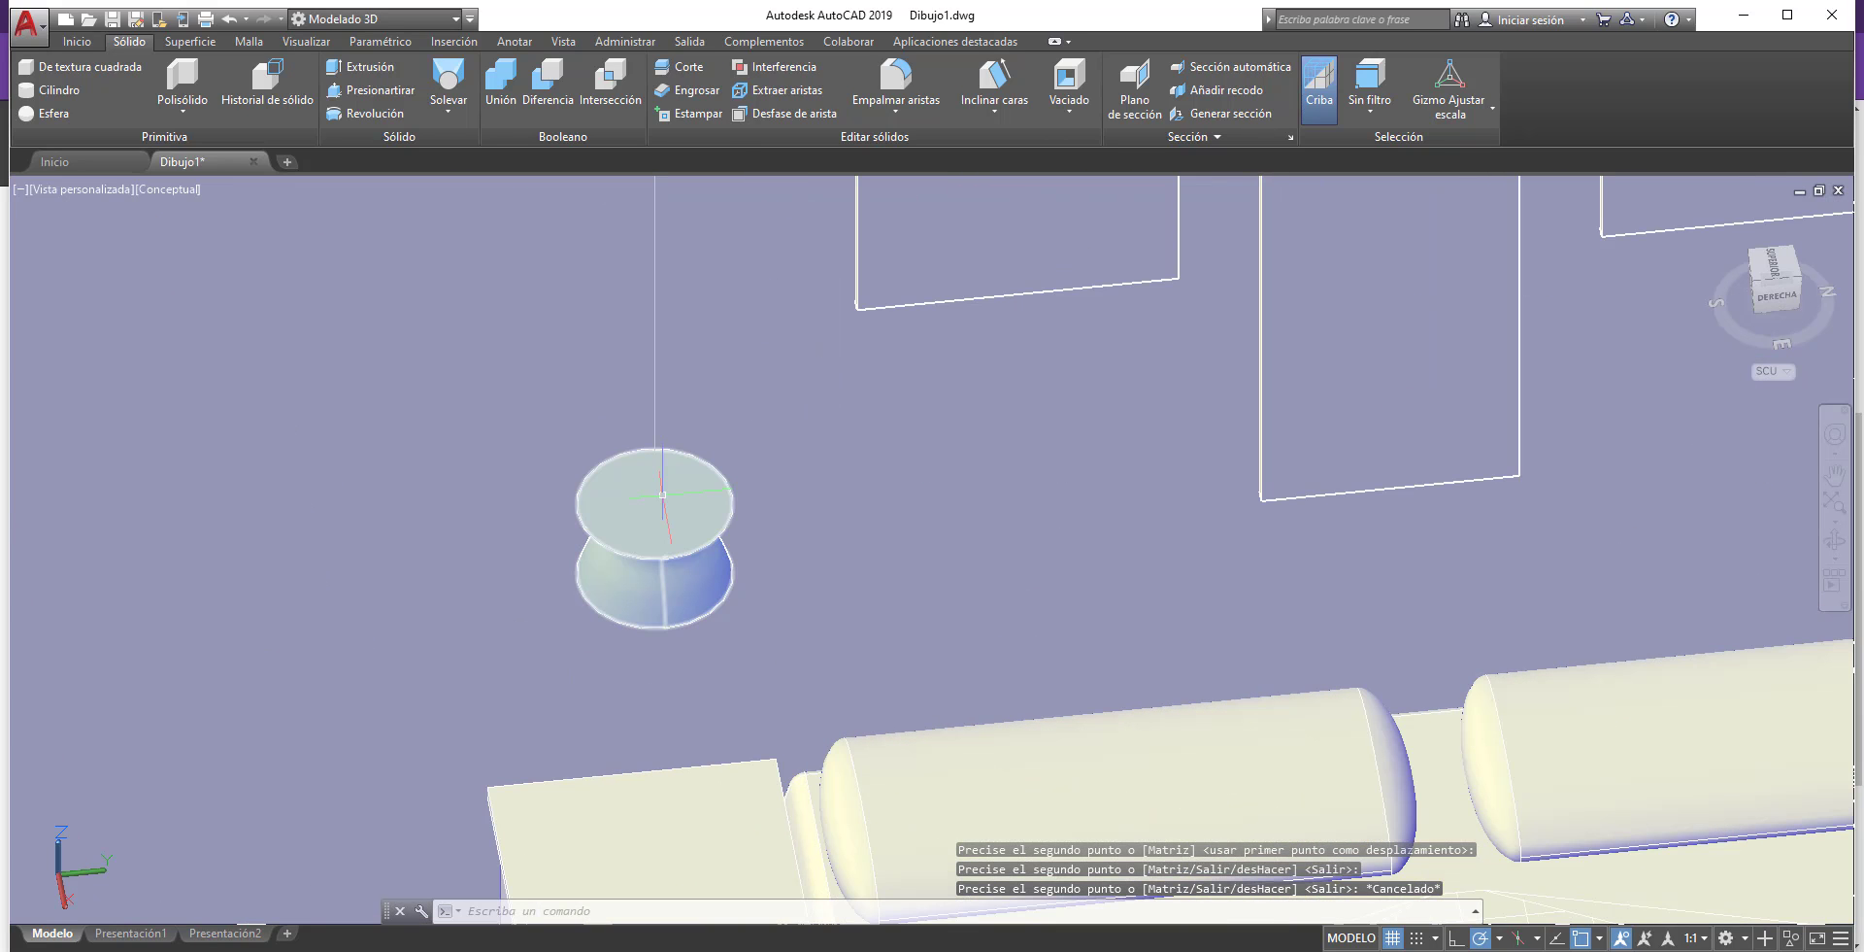
type("c")
- Draw a 0.03-radius circle centred on top of the left lamp base, redoing a first attempt
key("Return")
left_click(659, 501)
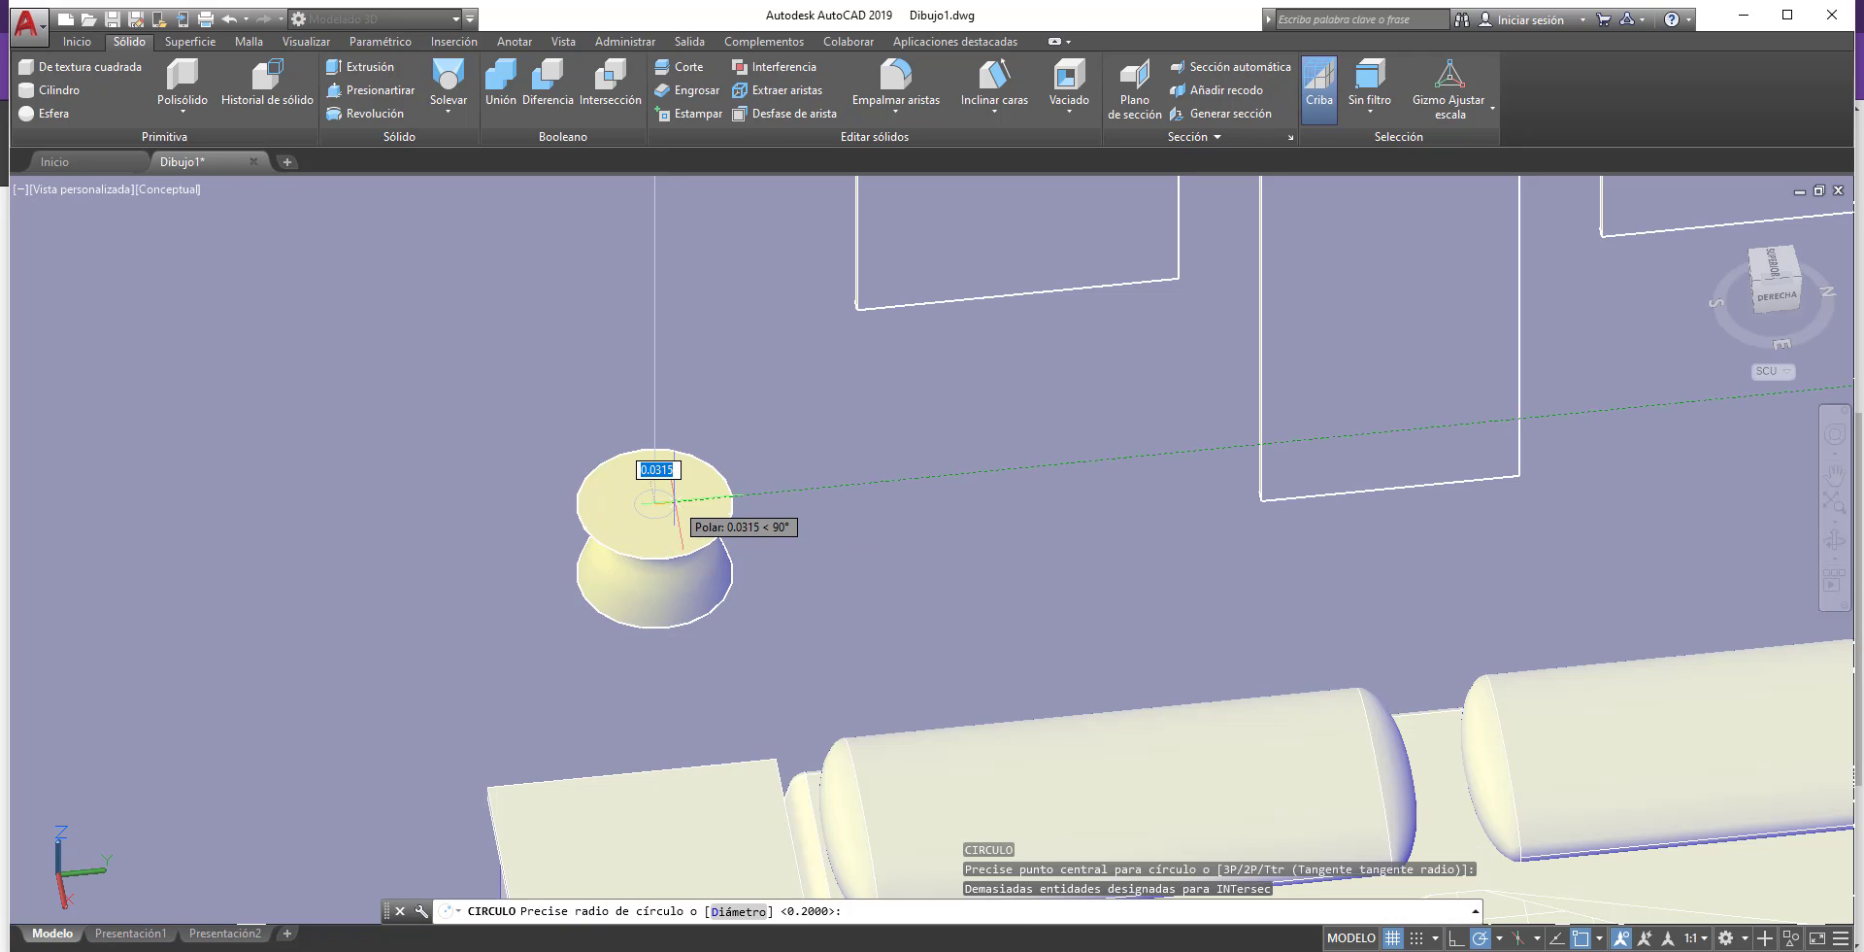
left_click(673, 499)
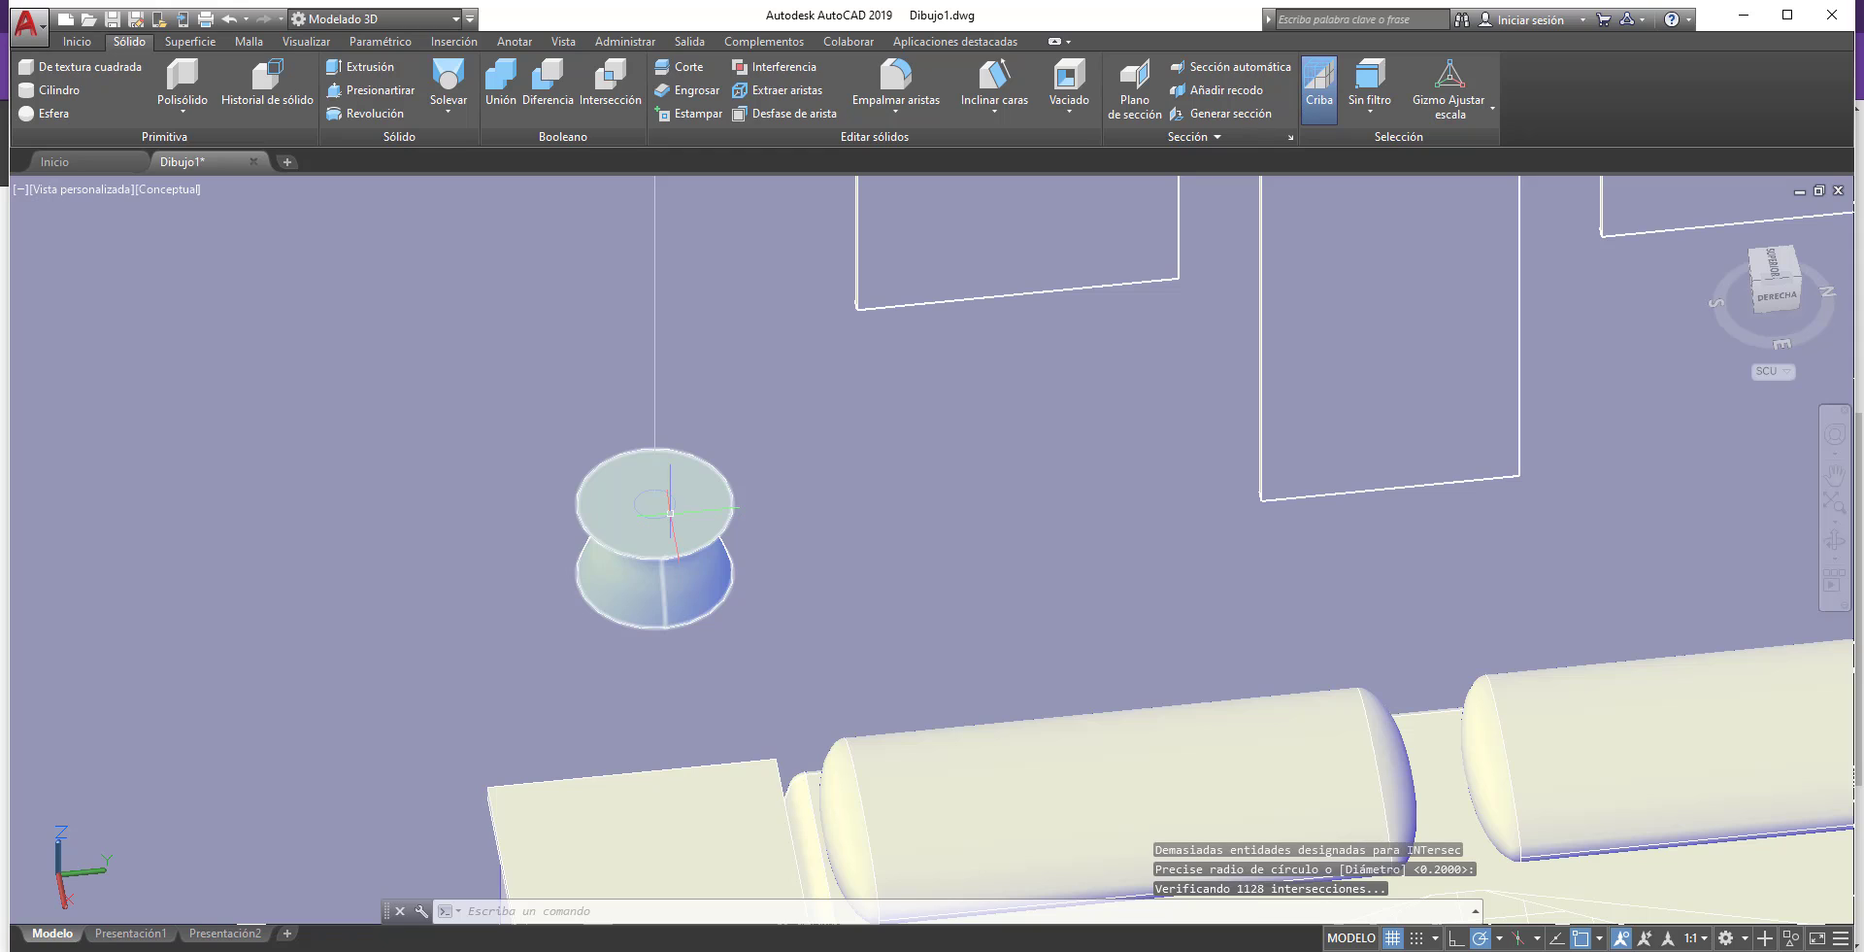
key("ctrl+z")
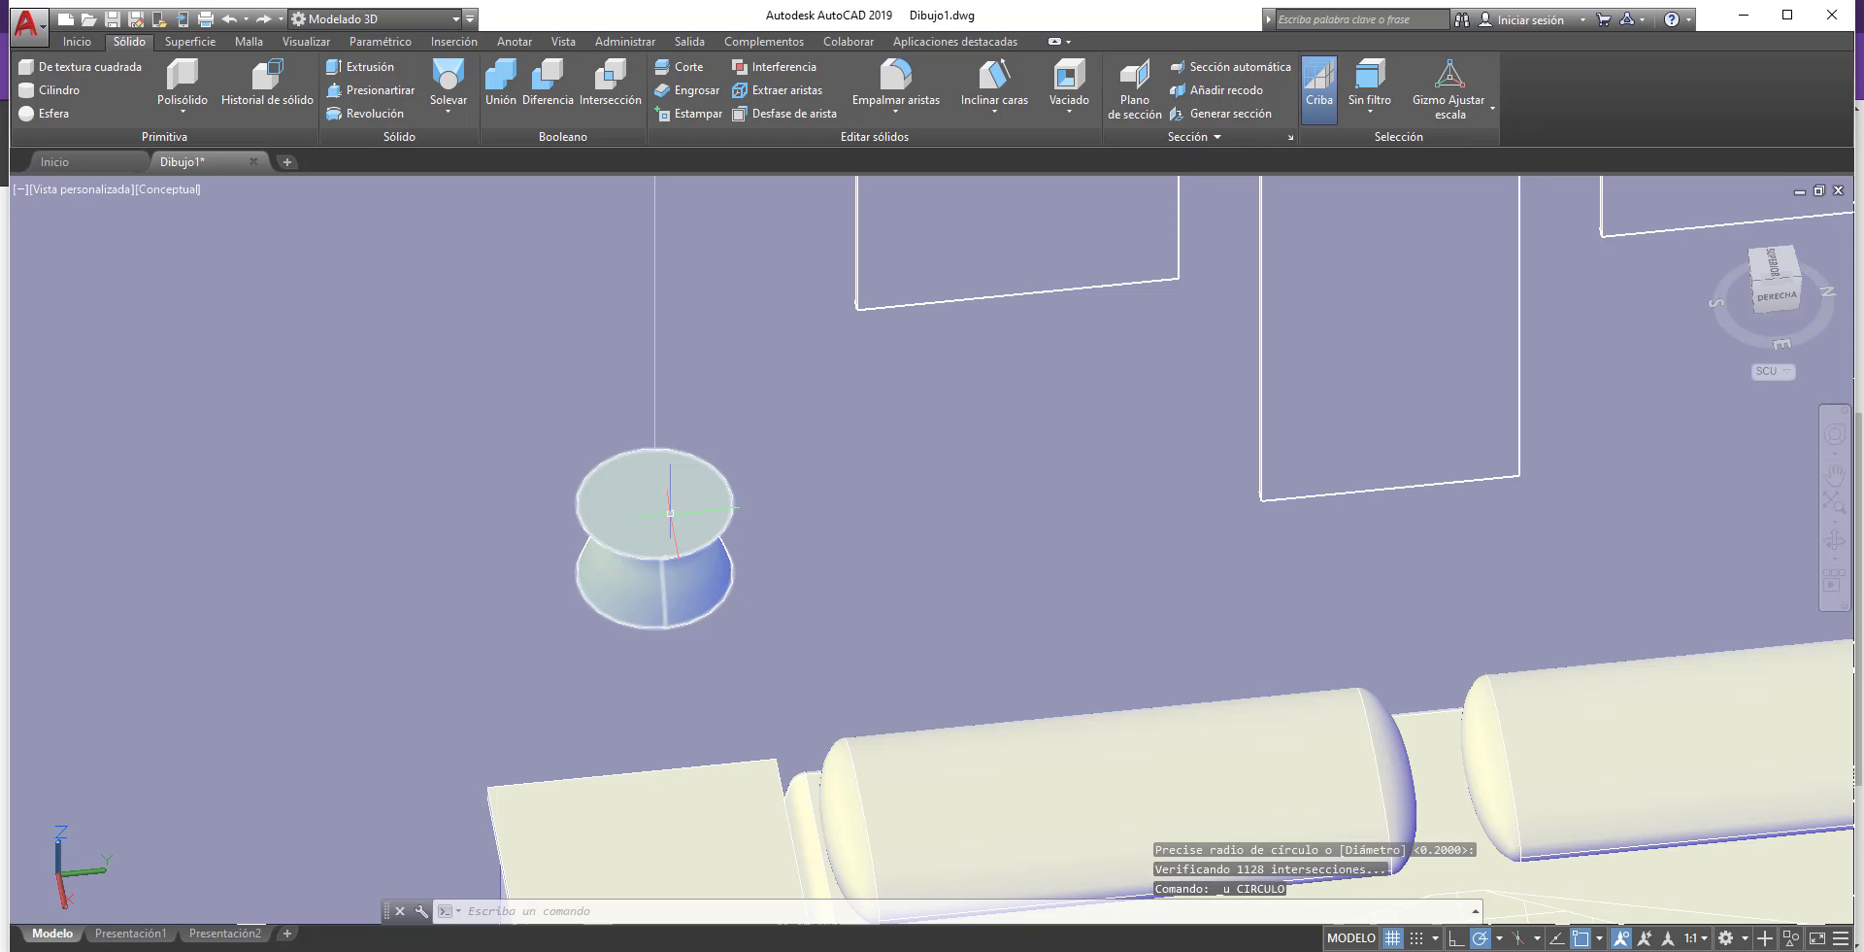
scroll(661, 496, "down", 5)
scroll(650, 491, "up", 3)
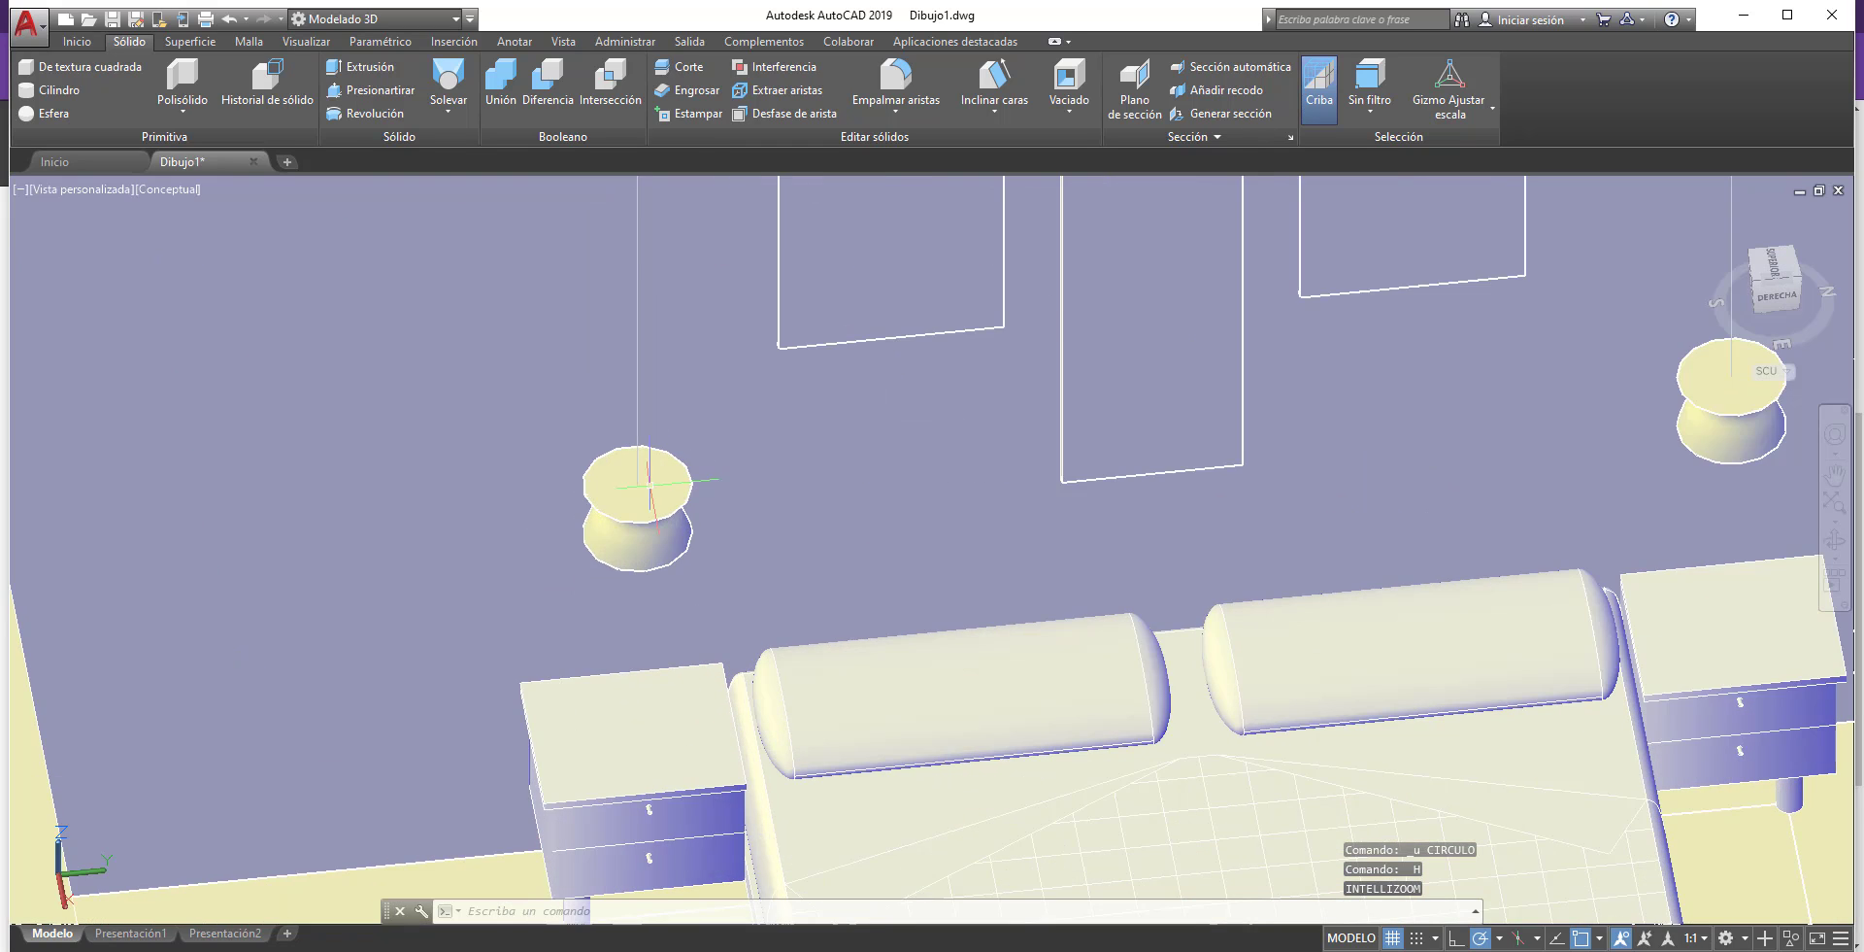
scroll(637, 485, "up", 2)
key("Return")
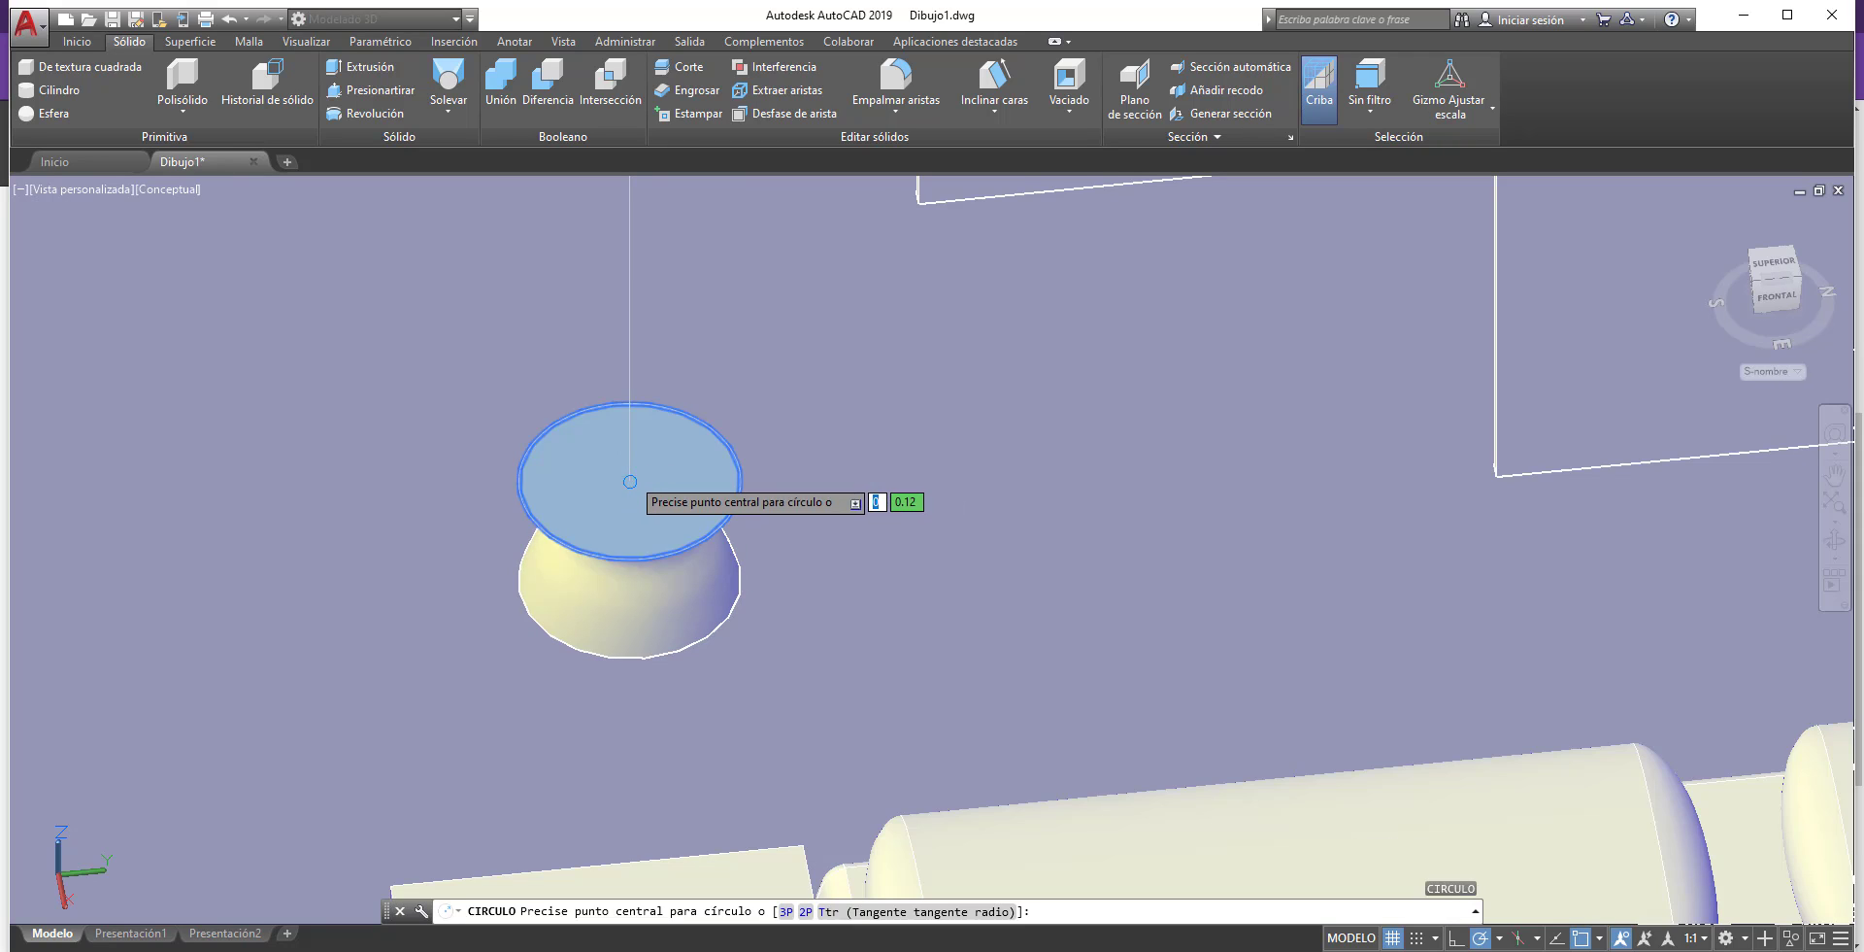
left_click(629, 482)
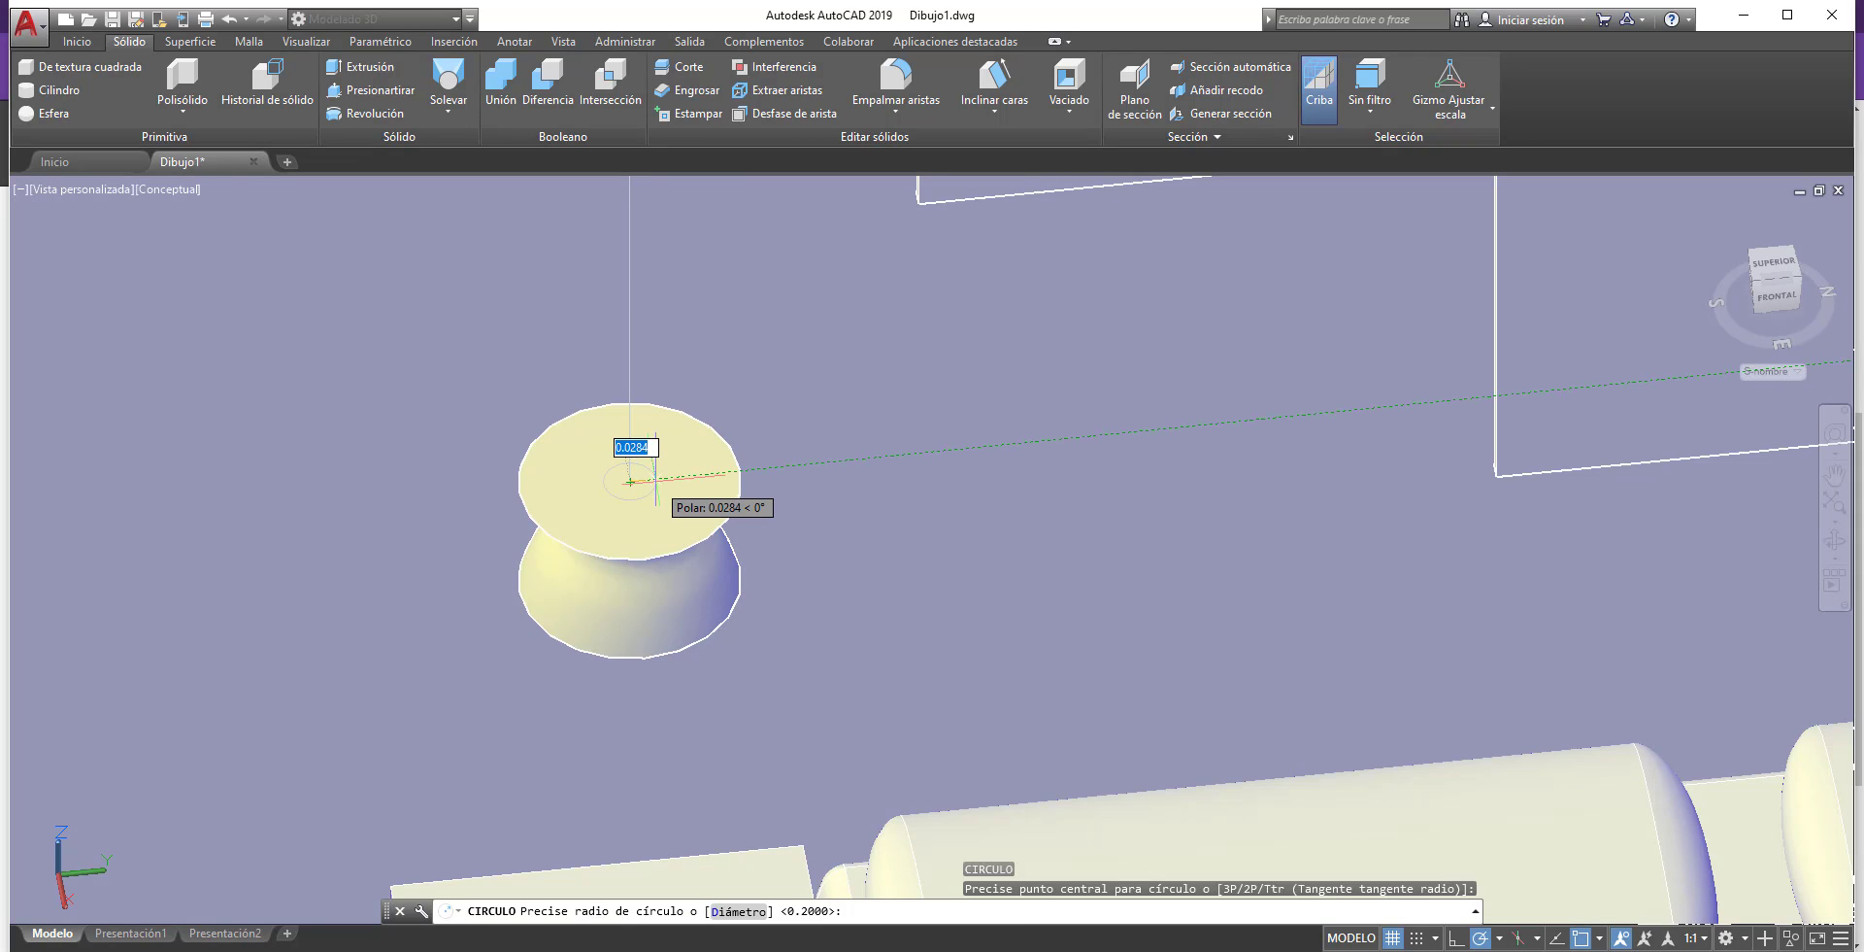
key("BackSpace")
type(".03")
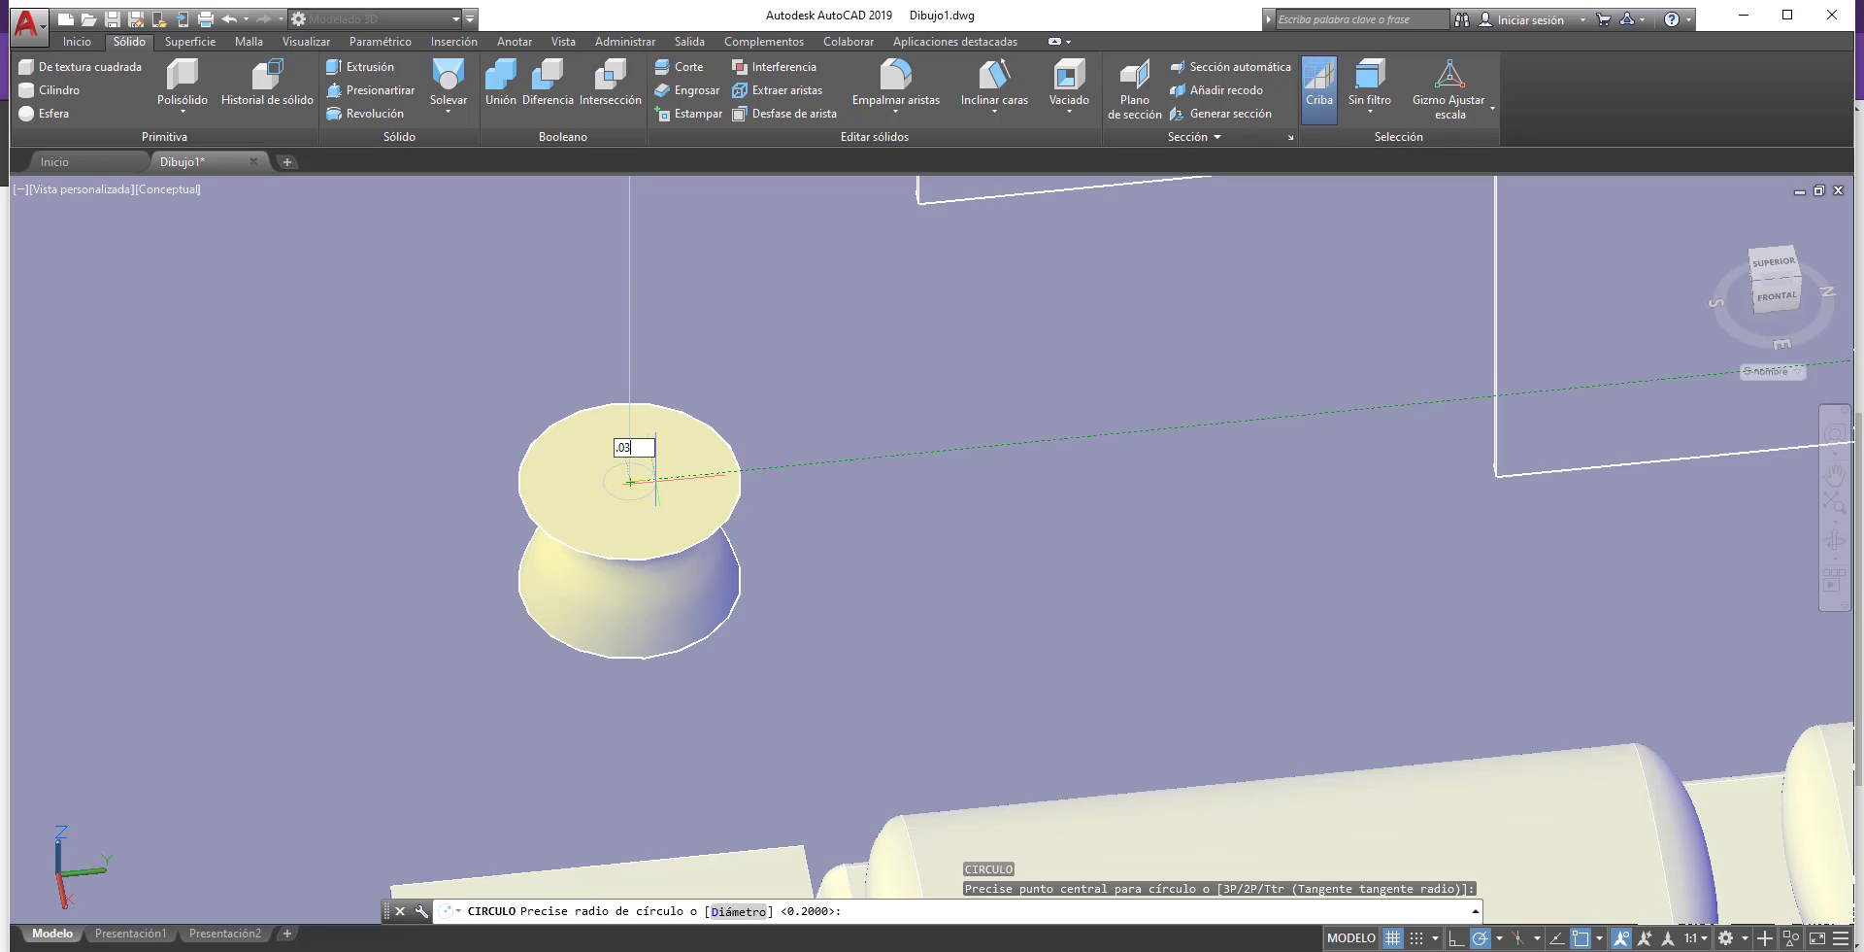
key("Return")
left_click(448, 108)
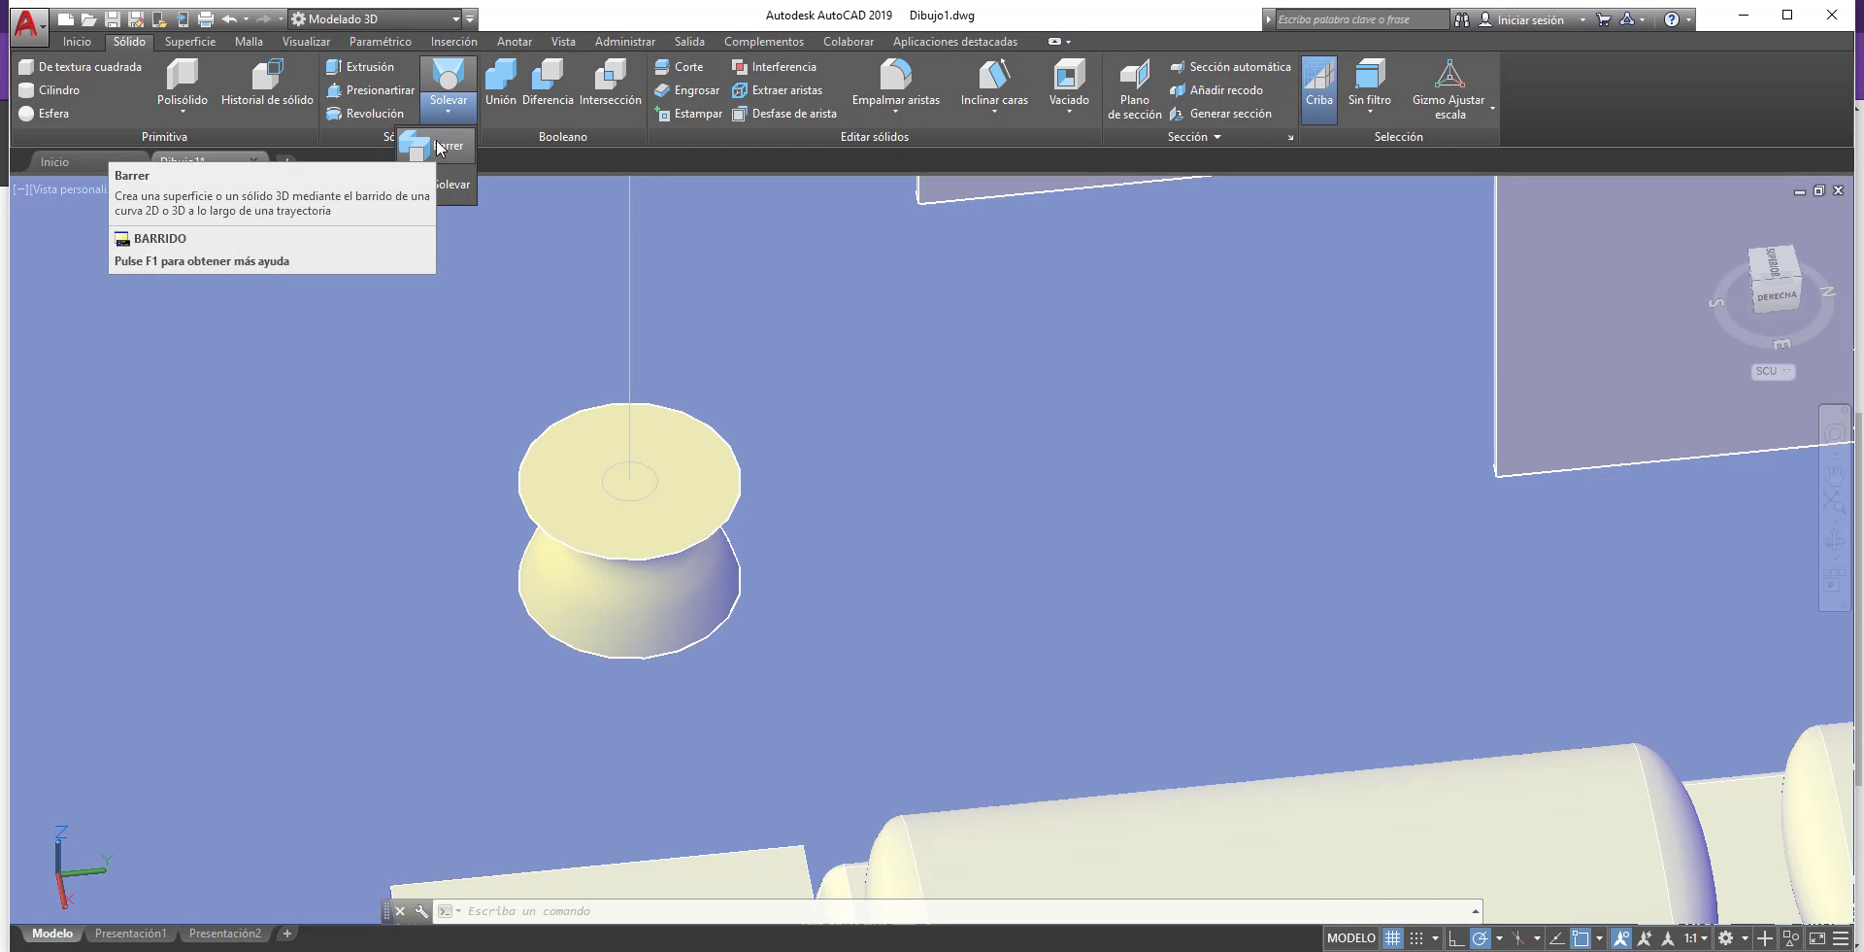
- Attempt a sweep on the lamp top, cancelling after picking the wrong objects
left_click(437, 147)
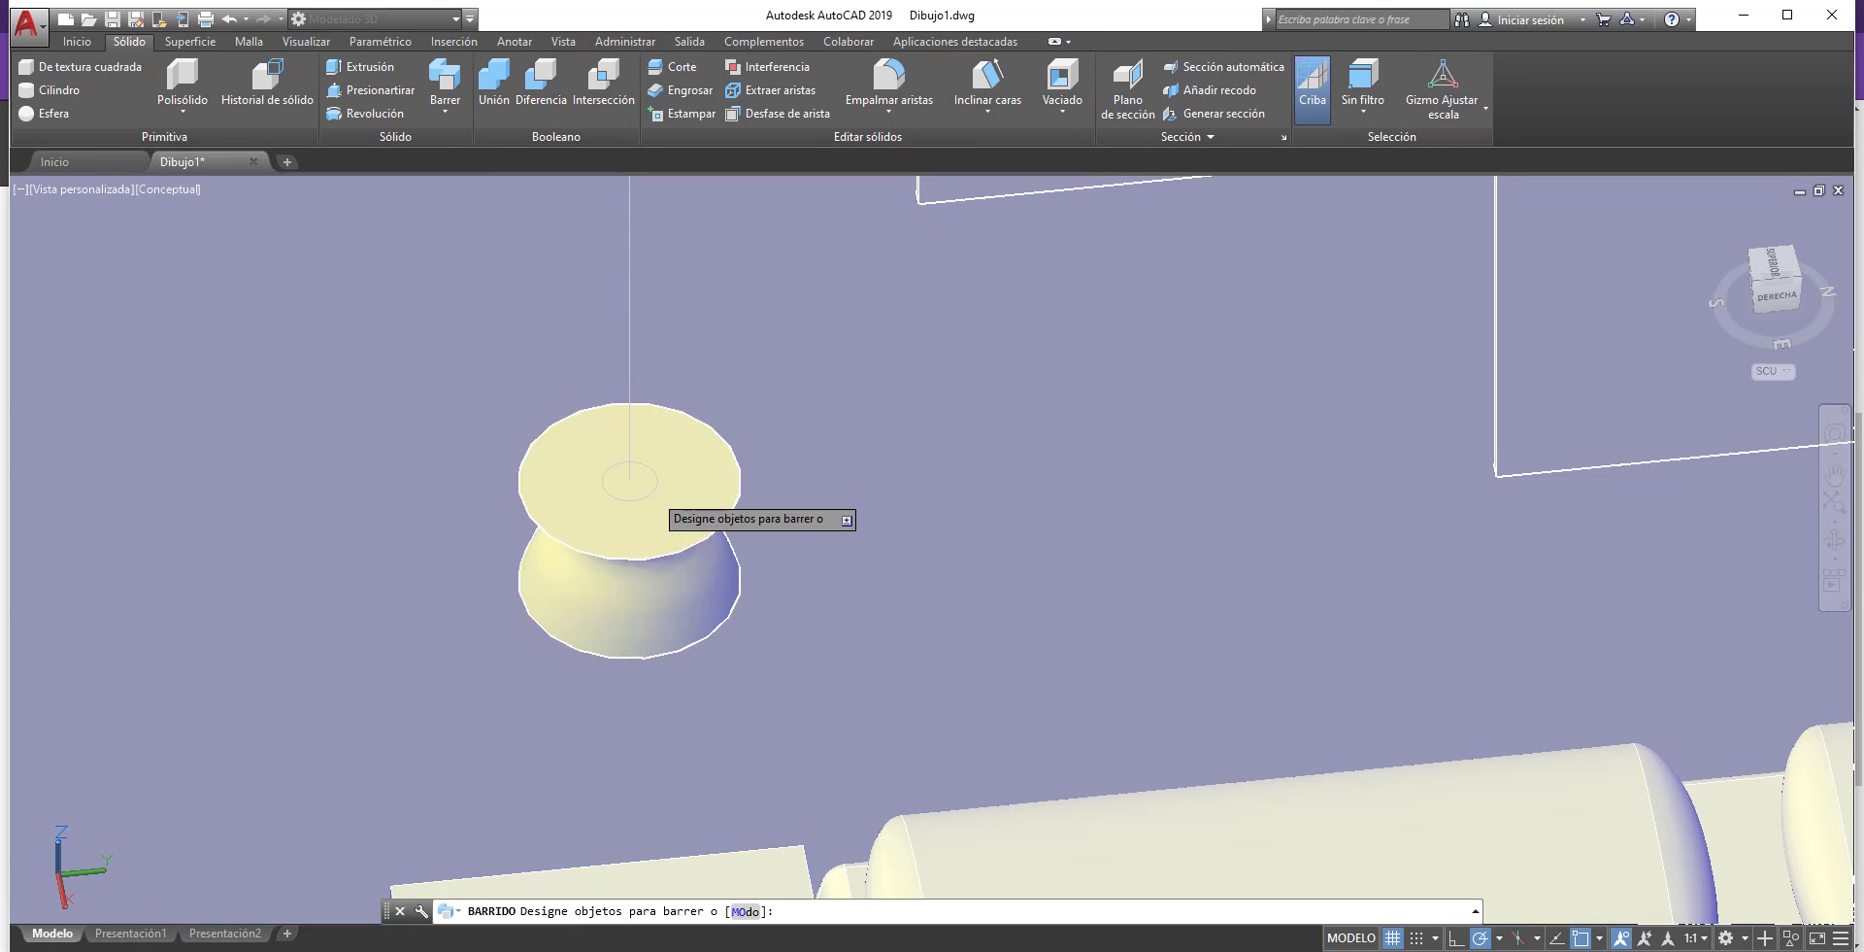
left_click(648, 483)
key("Escape")
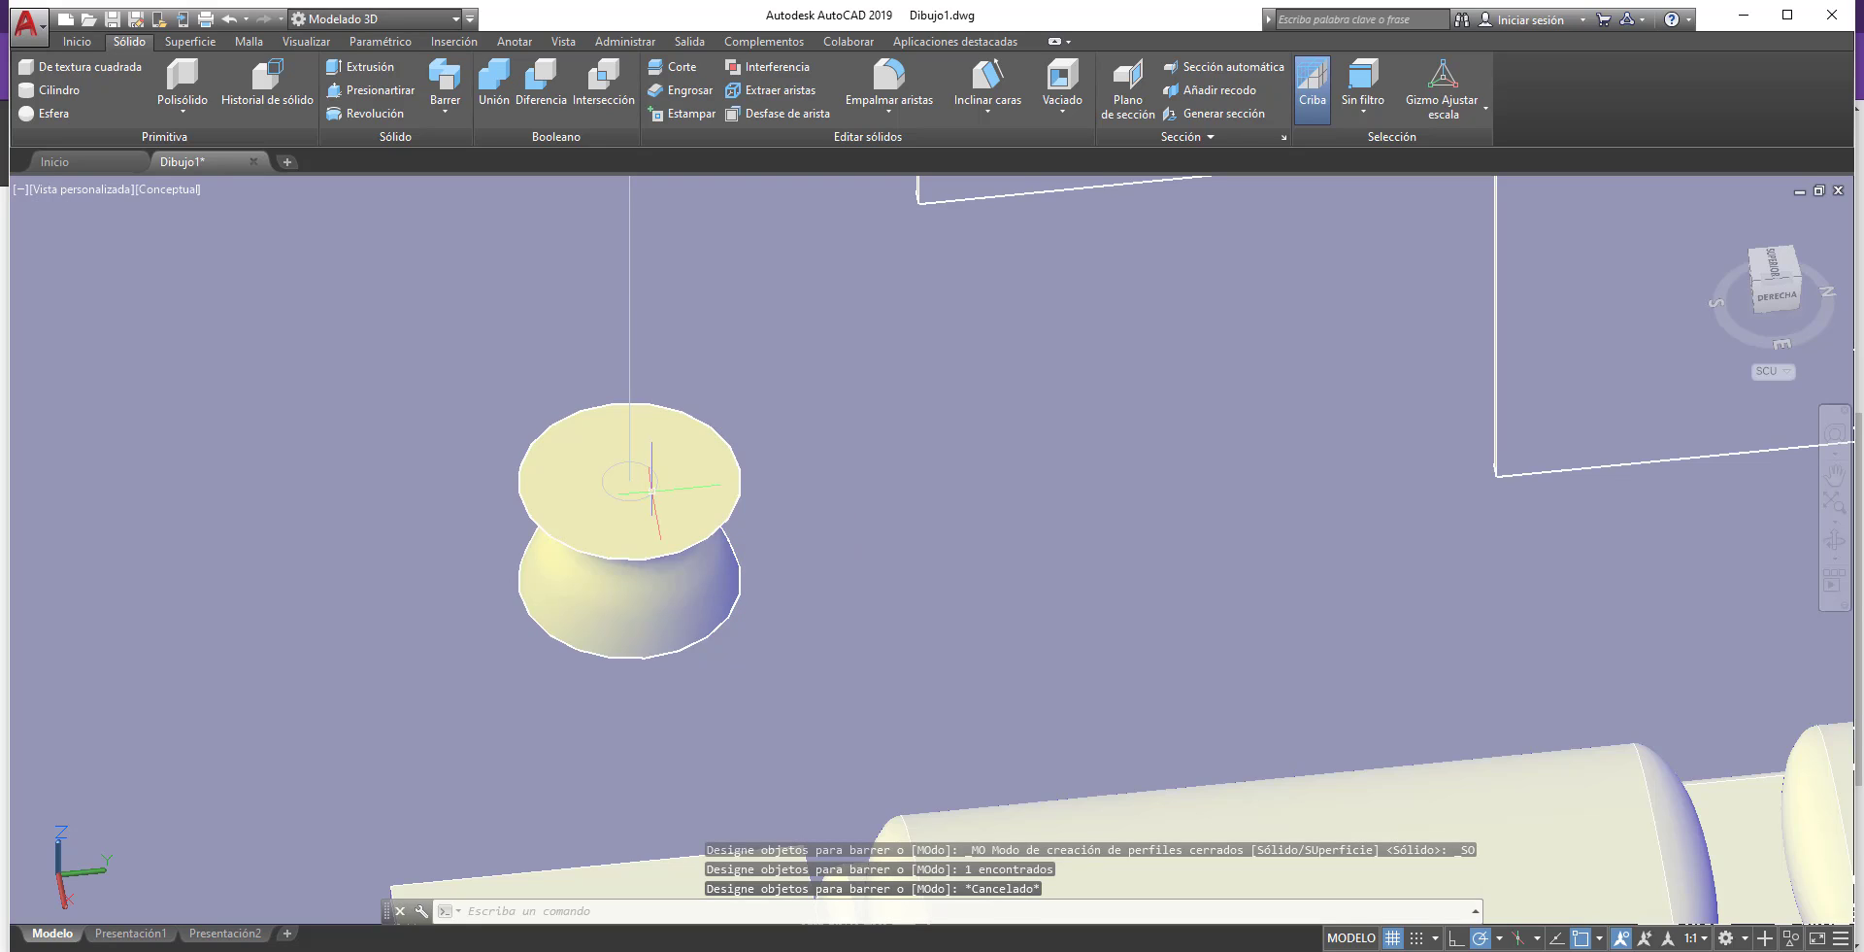
key("Return")
left_click(653, 491)
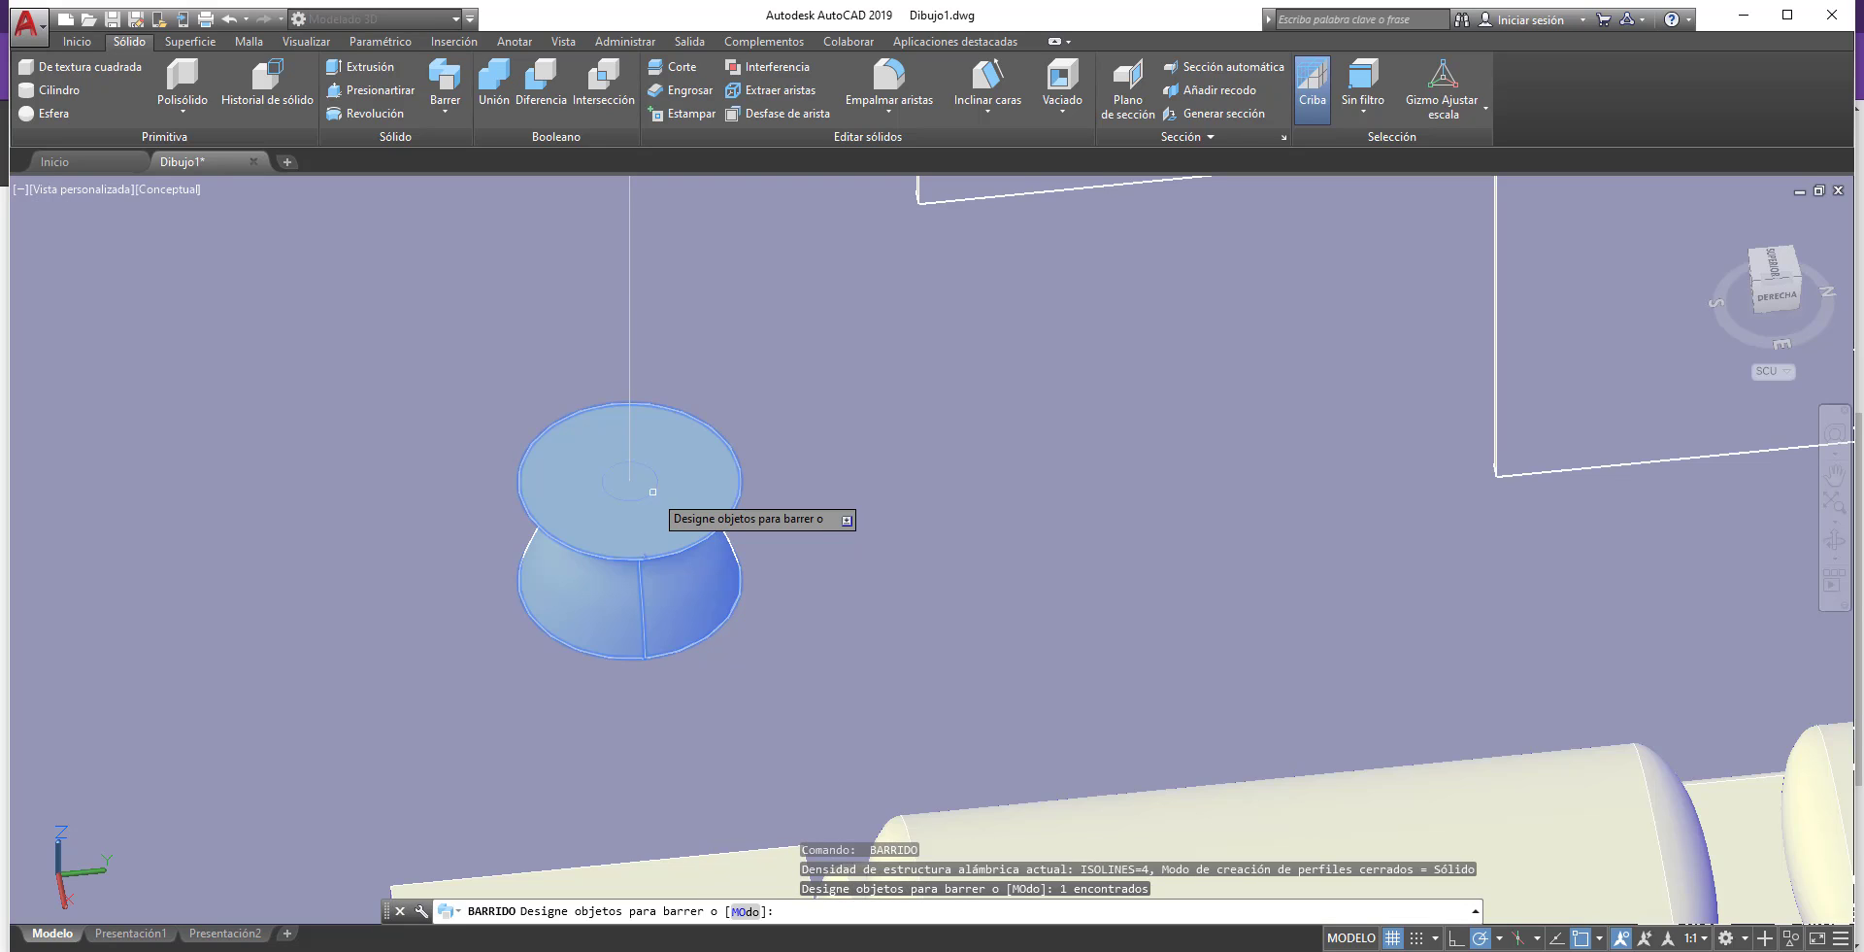
key("Escape")
- Sweep the 0.03 circle along the vertical line into a thin pole
left_click(656, 482)
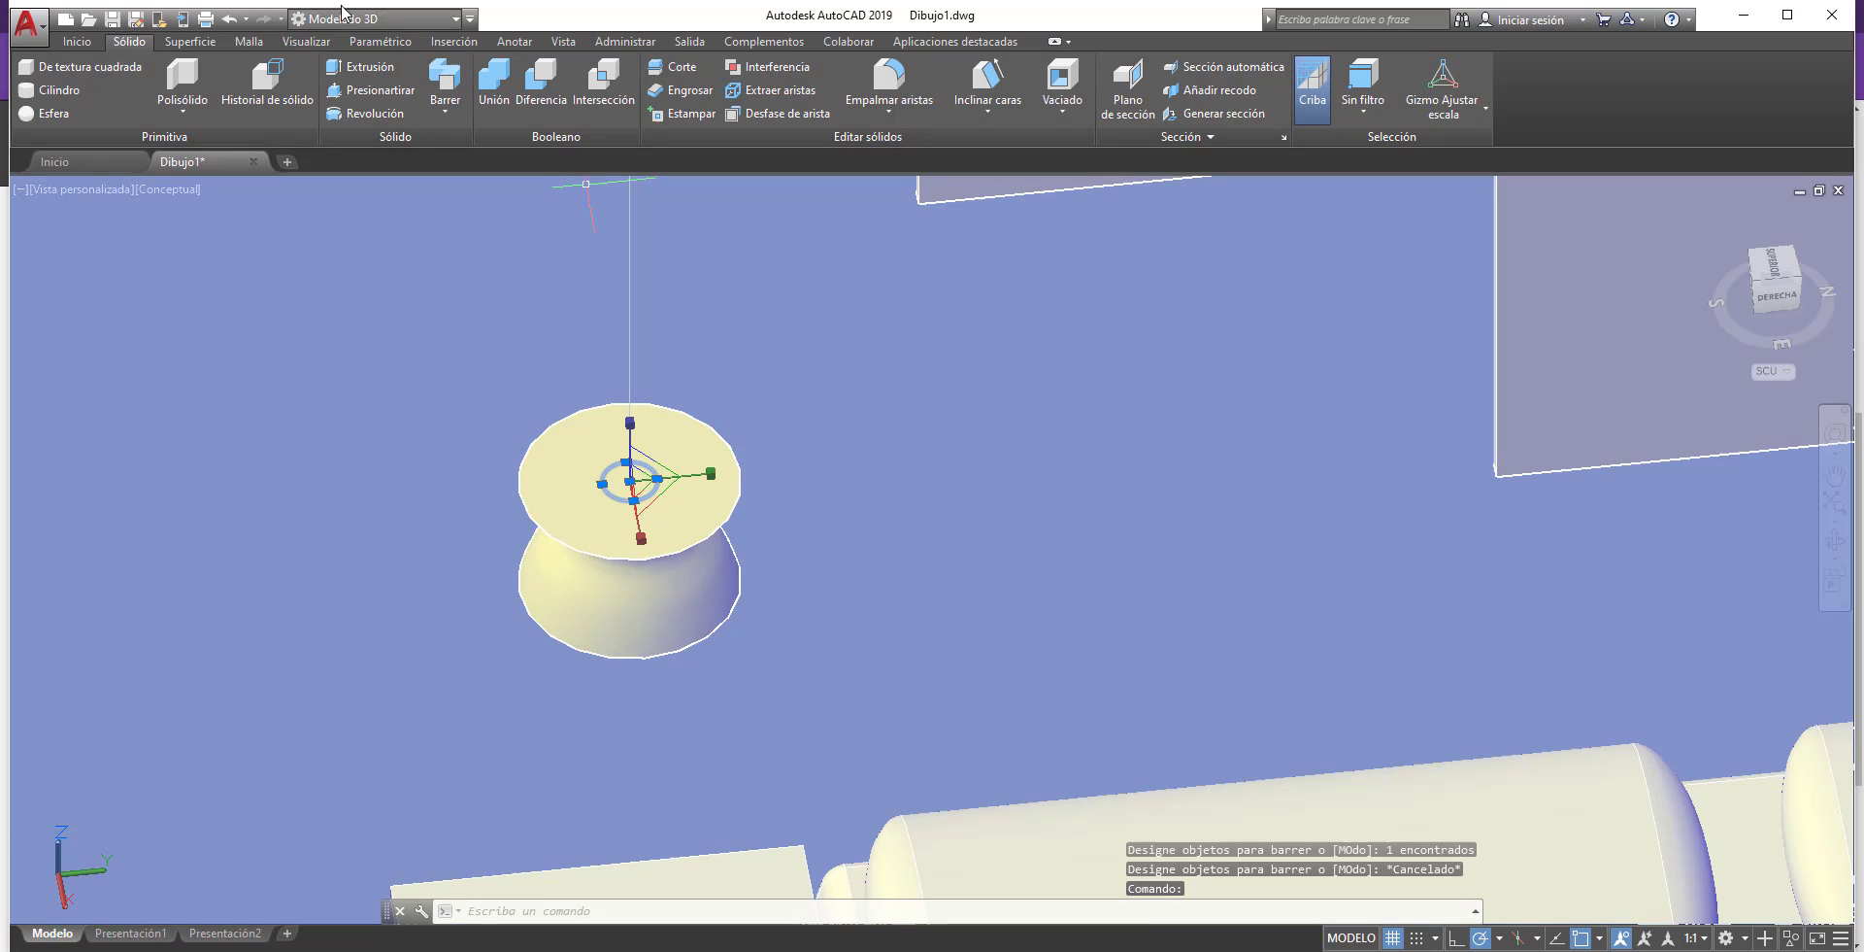
left_click(446, 82)
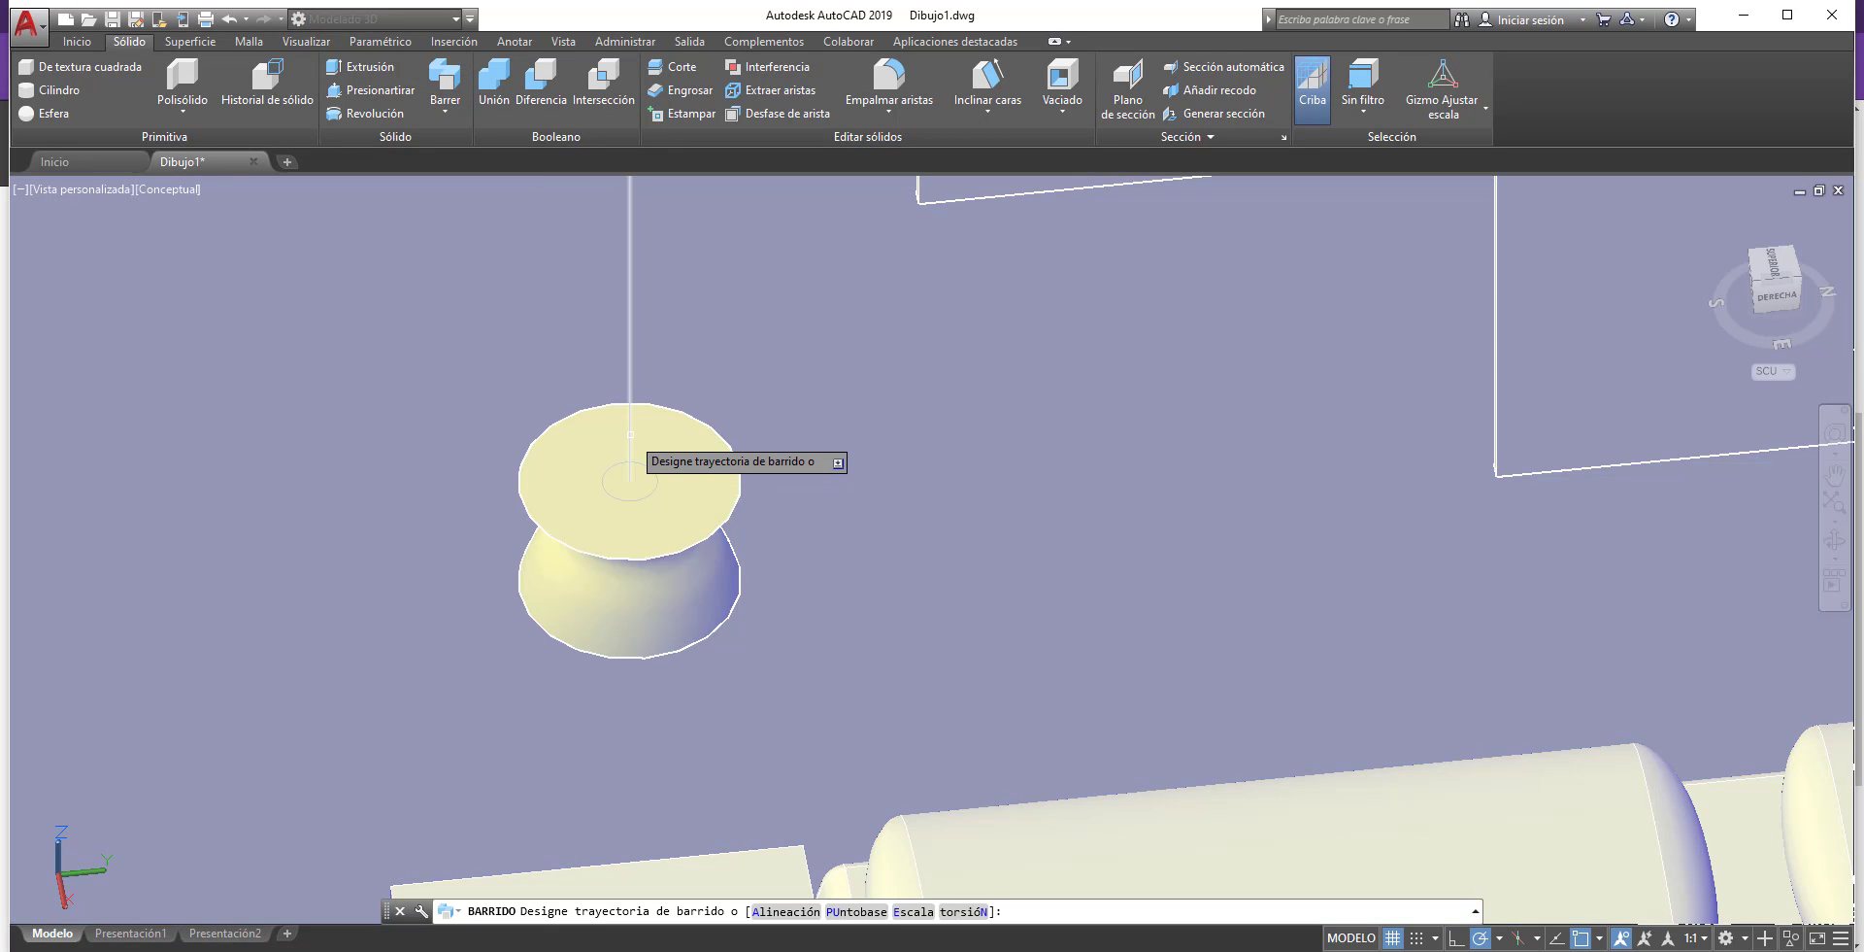
left_click(630, 434)
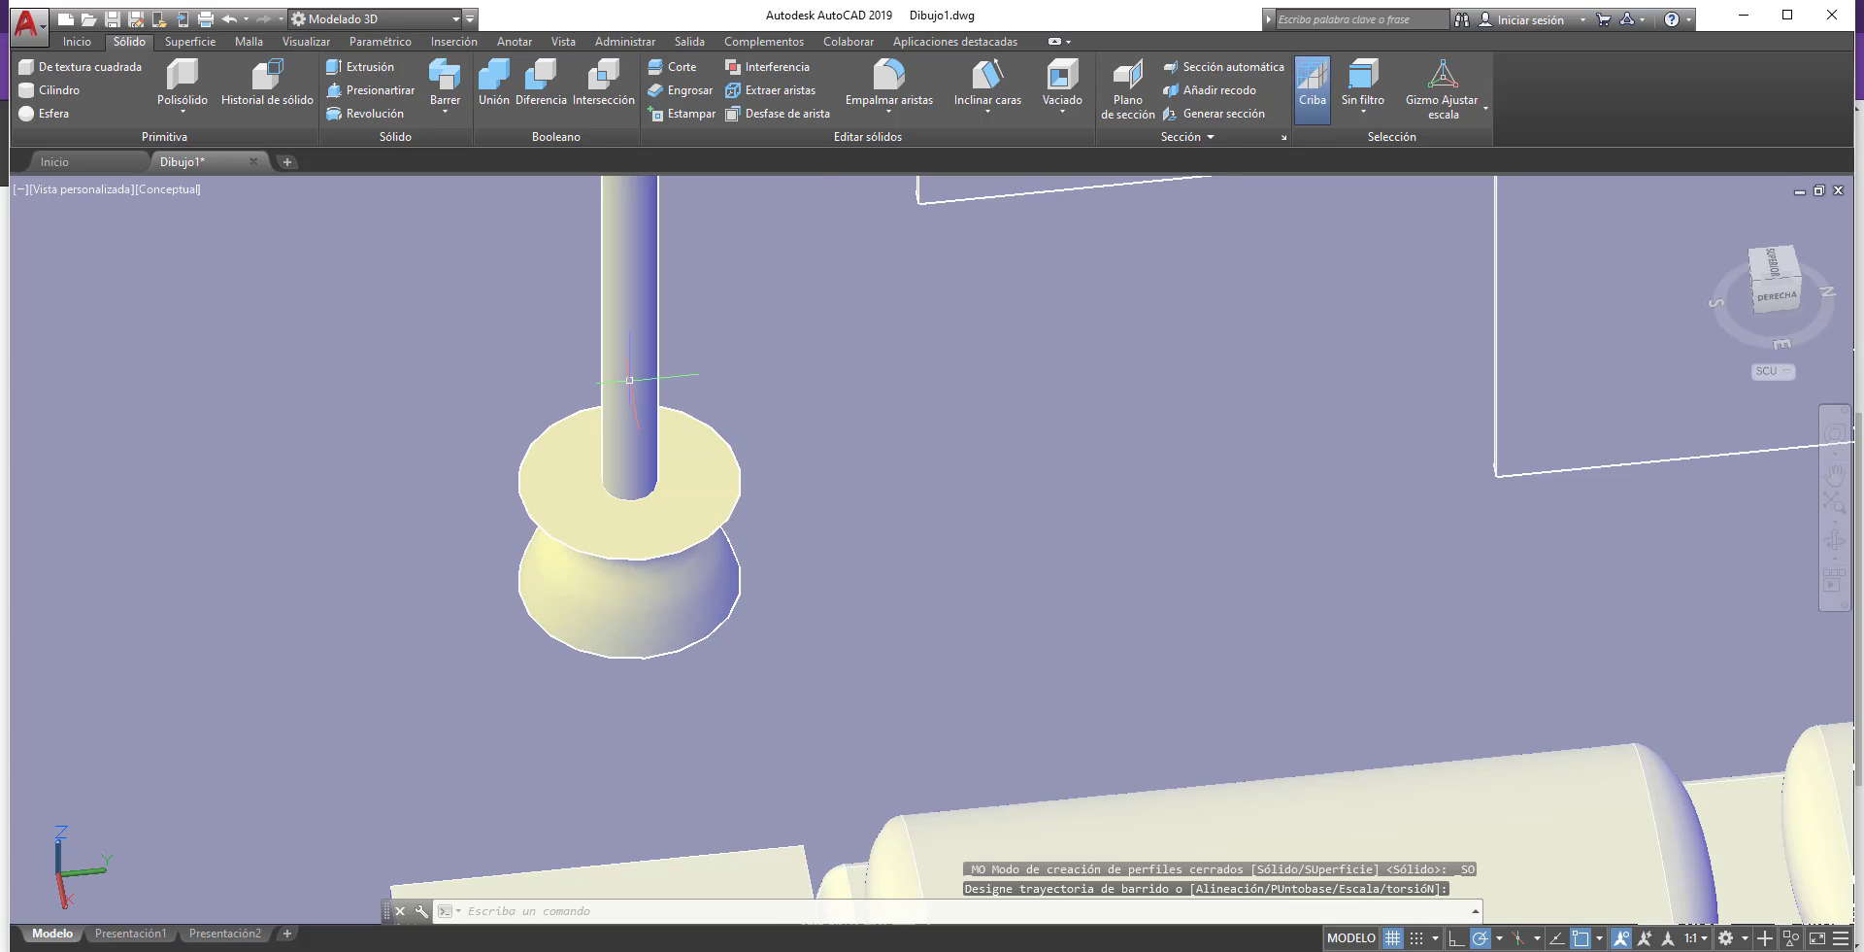
scroll(652, 444, "down", 2)
scroll(652, 443, "down", 3)
scroll(652, 444, "down", 2)
scroll(652, 443, "down", 2)
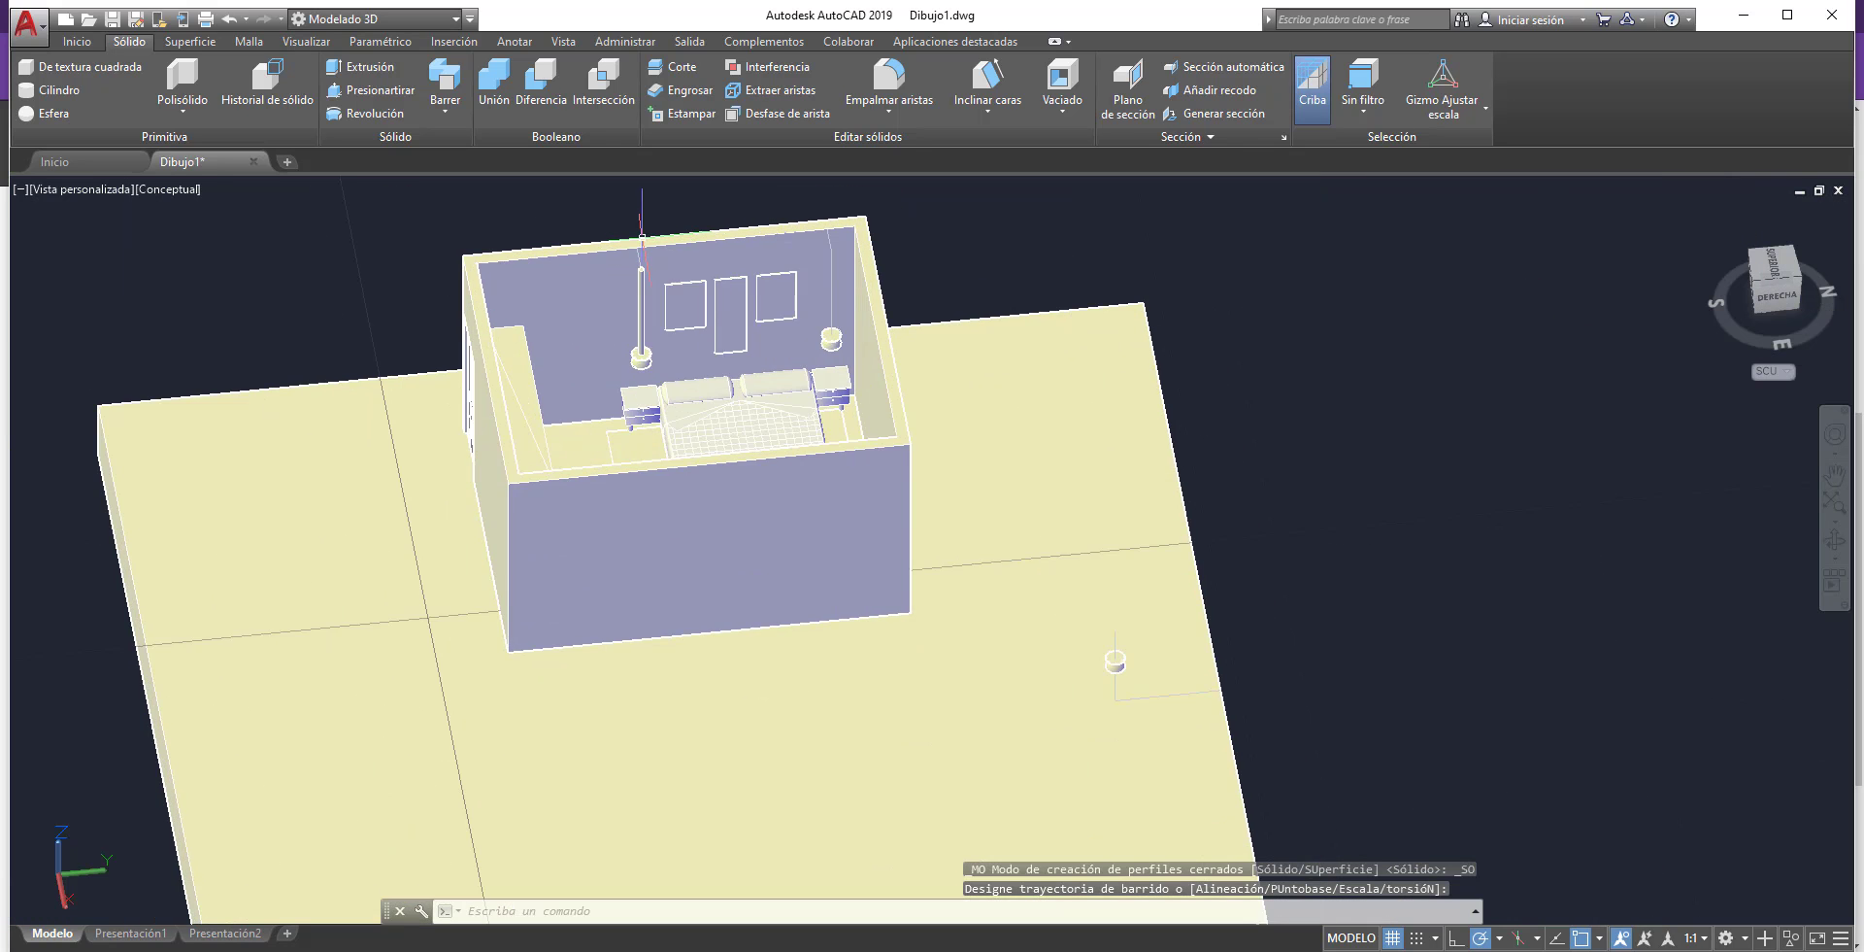
scroll(632, 257, "up", 3)
left_click(630, 295)
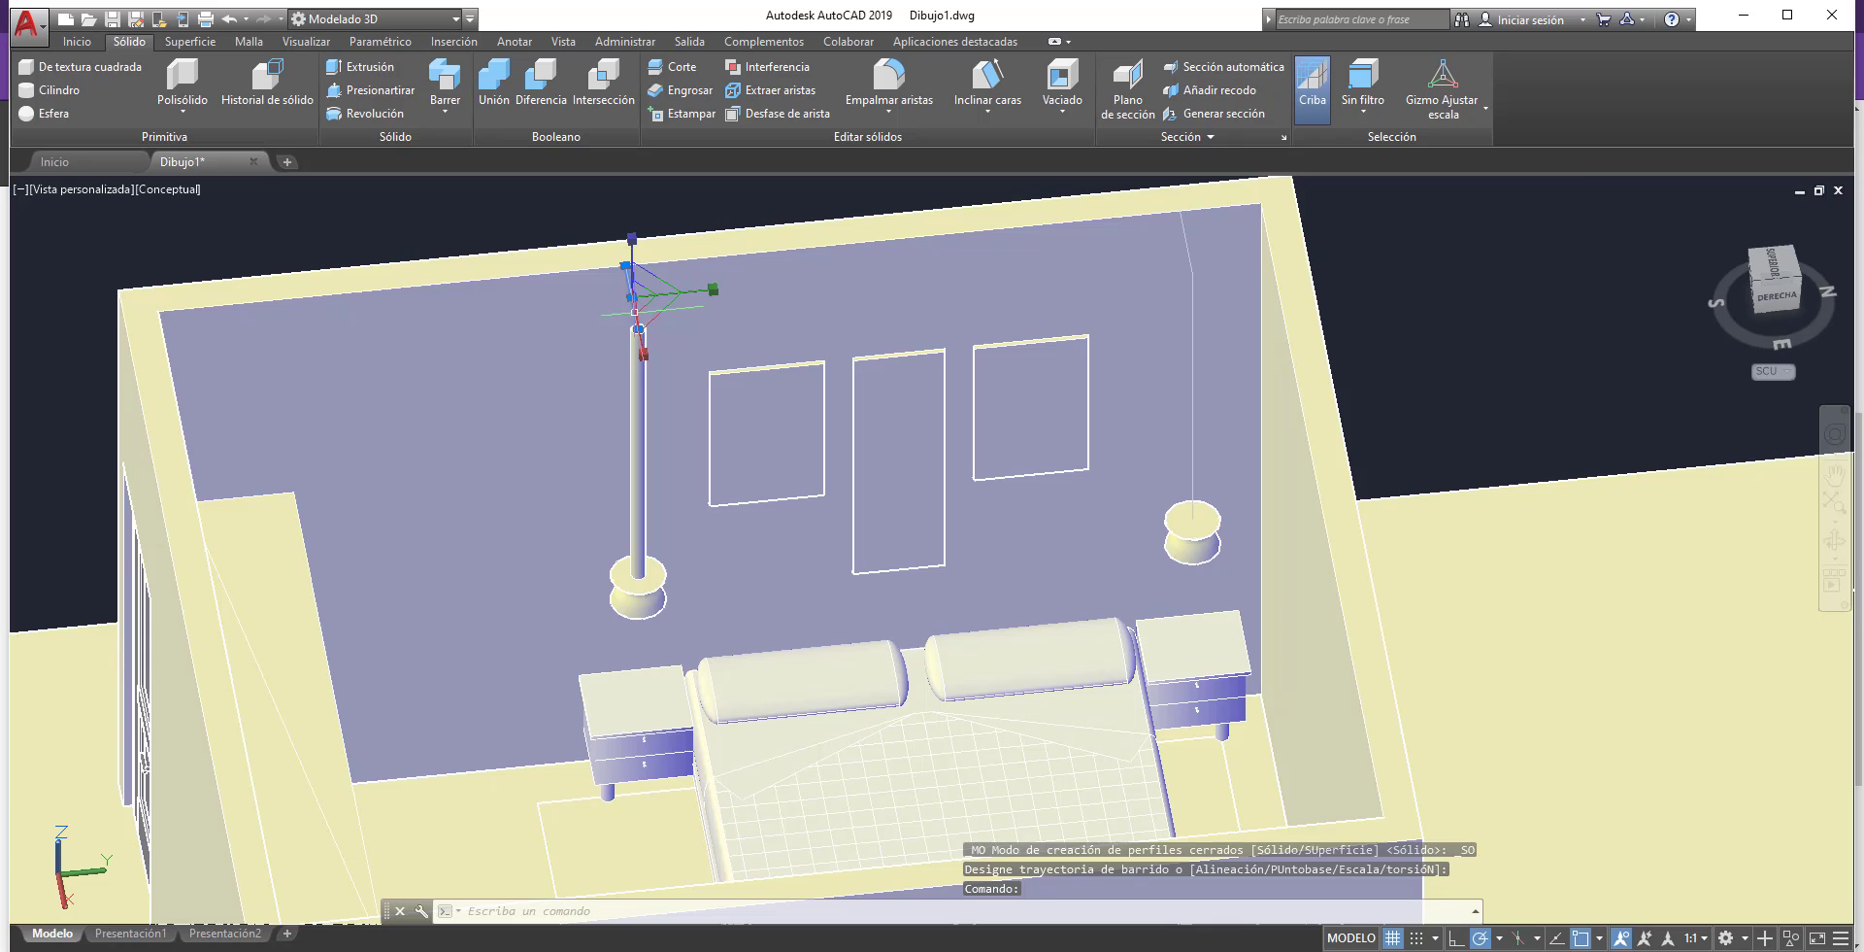
scroll(635, 311, "up", 2)
key("Escape")
scroll(655, 374, "down", 1)
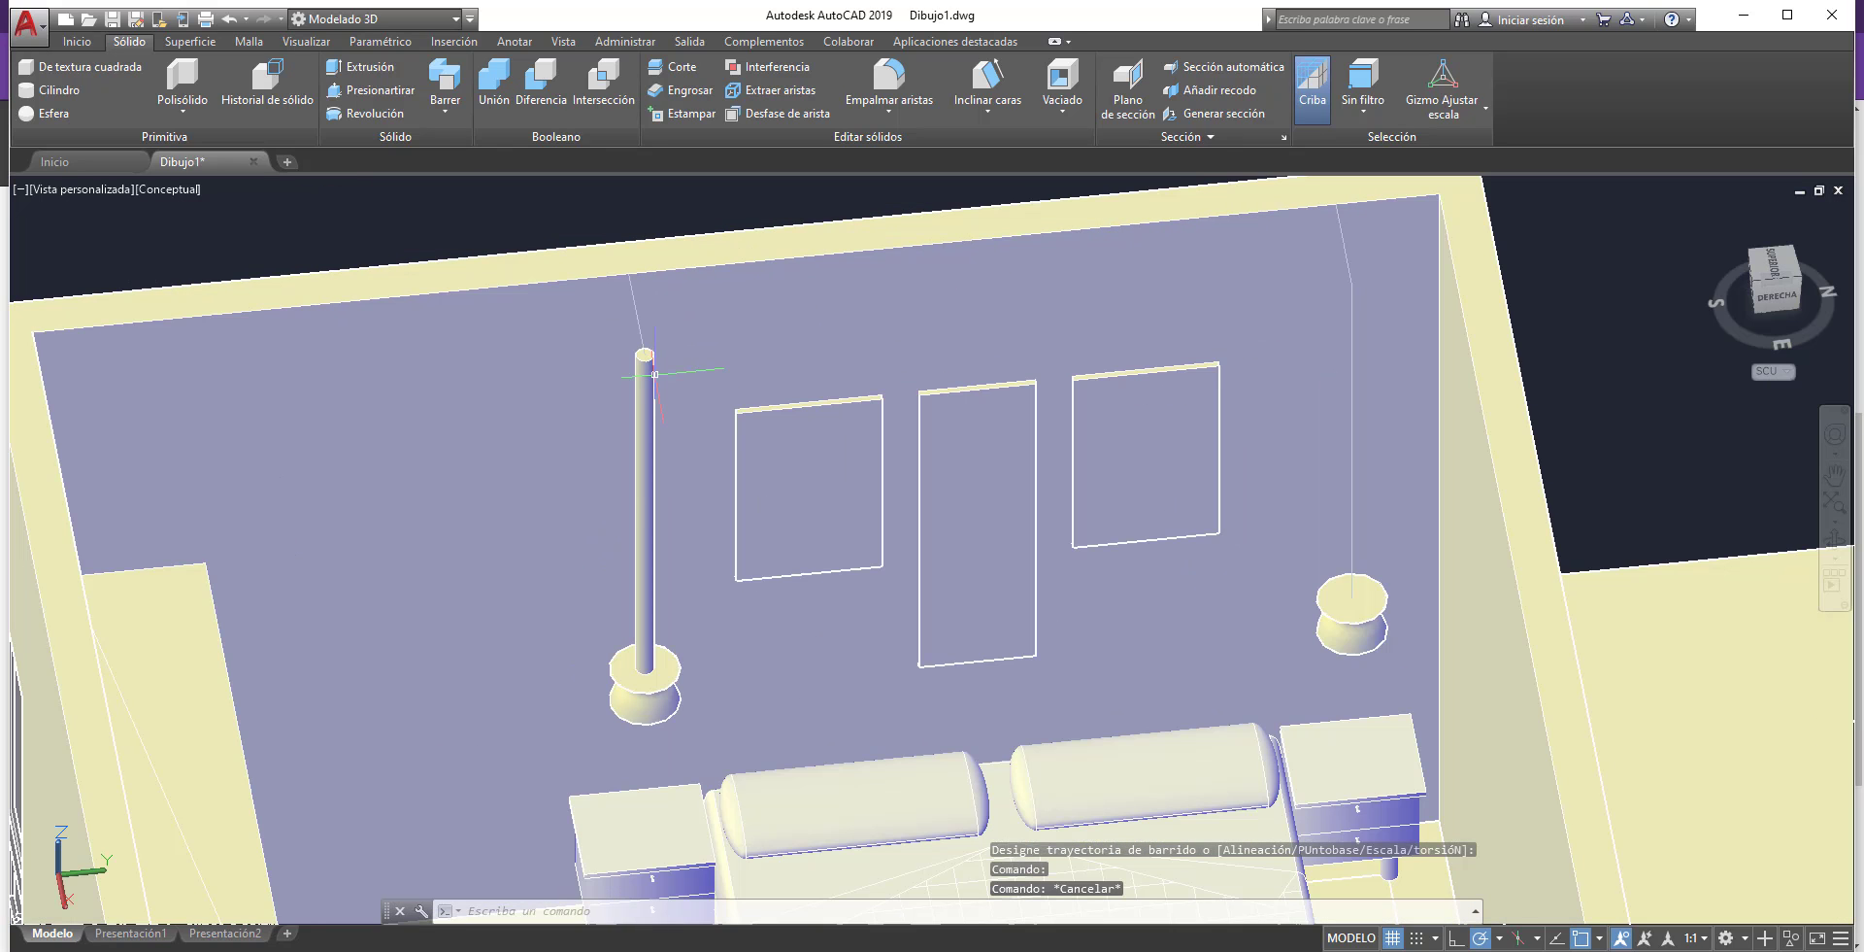
- Make the tall pole on the left base thinner using its side grip
mouse_move(636, 613)
middle_mouse_down("shift")
mouse_move(513, 541)
mouse_move(610, 437)
middle_mouse_up("shift")
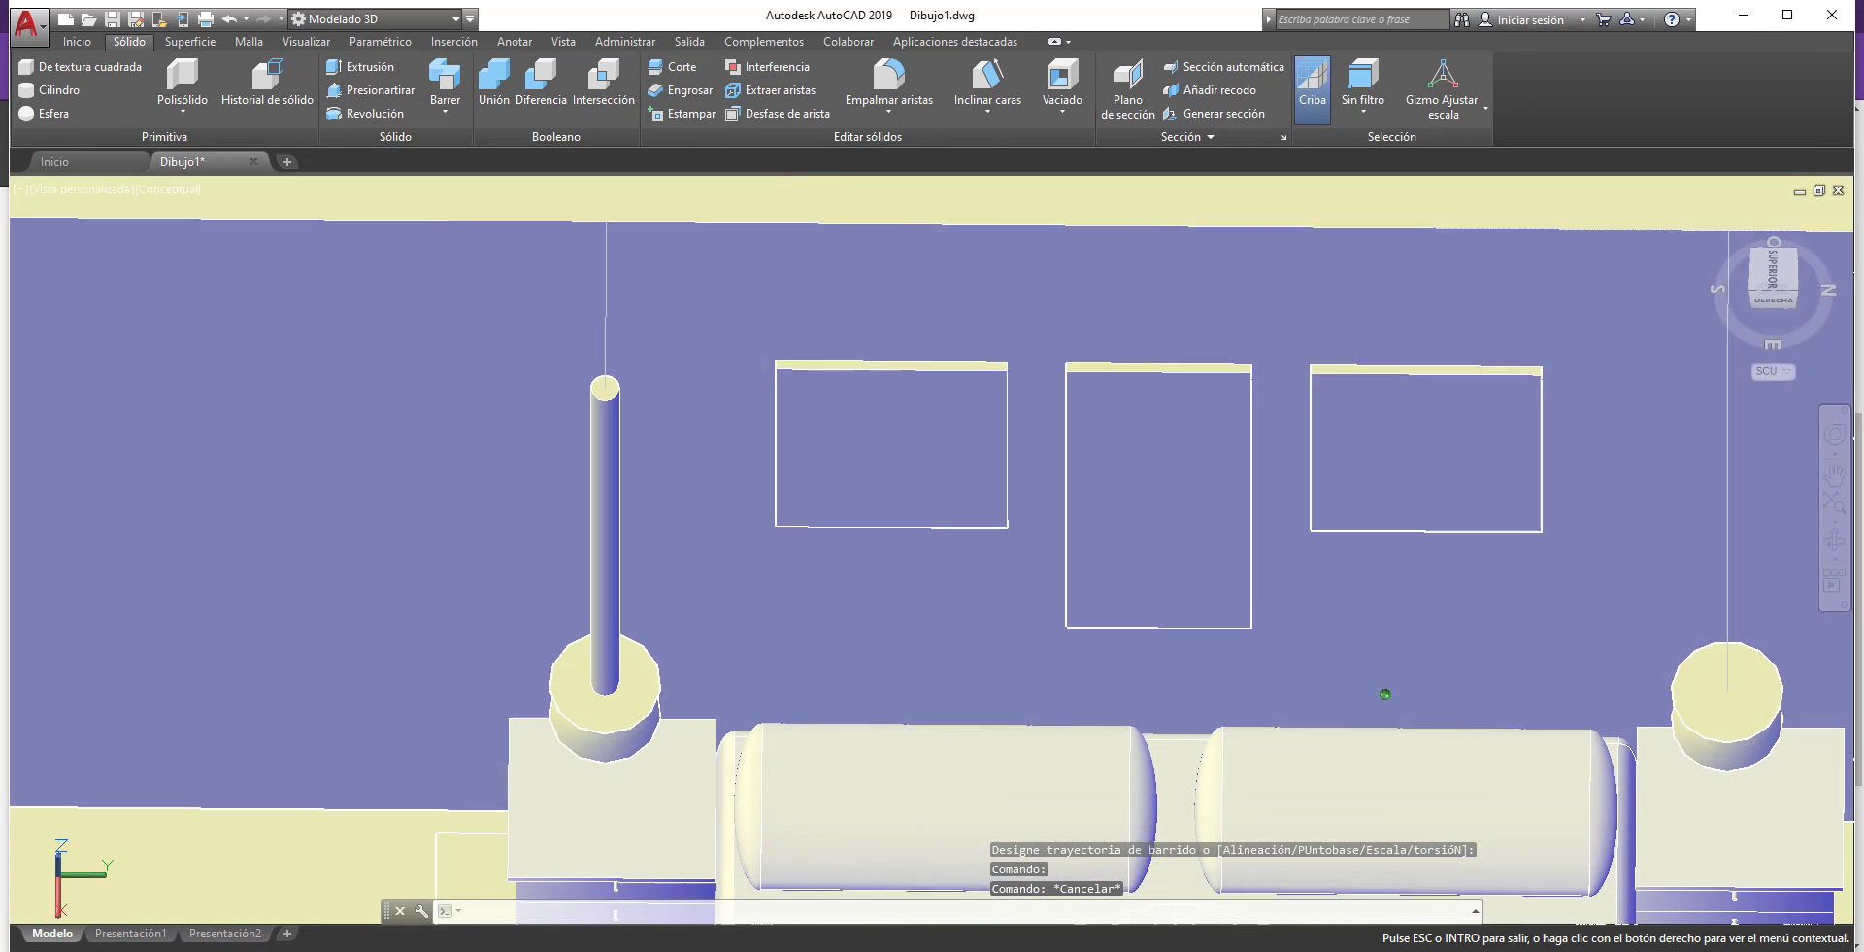
left_click(610, 438)
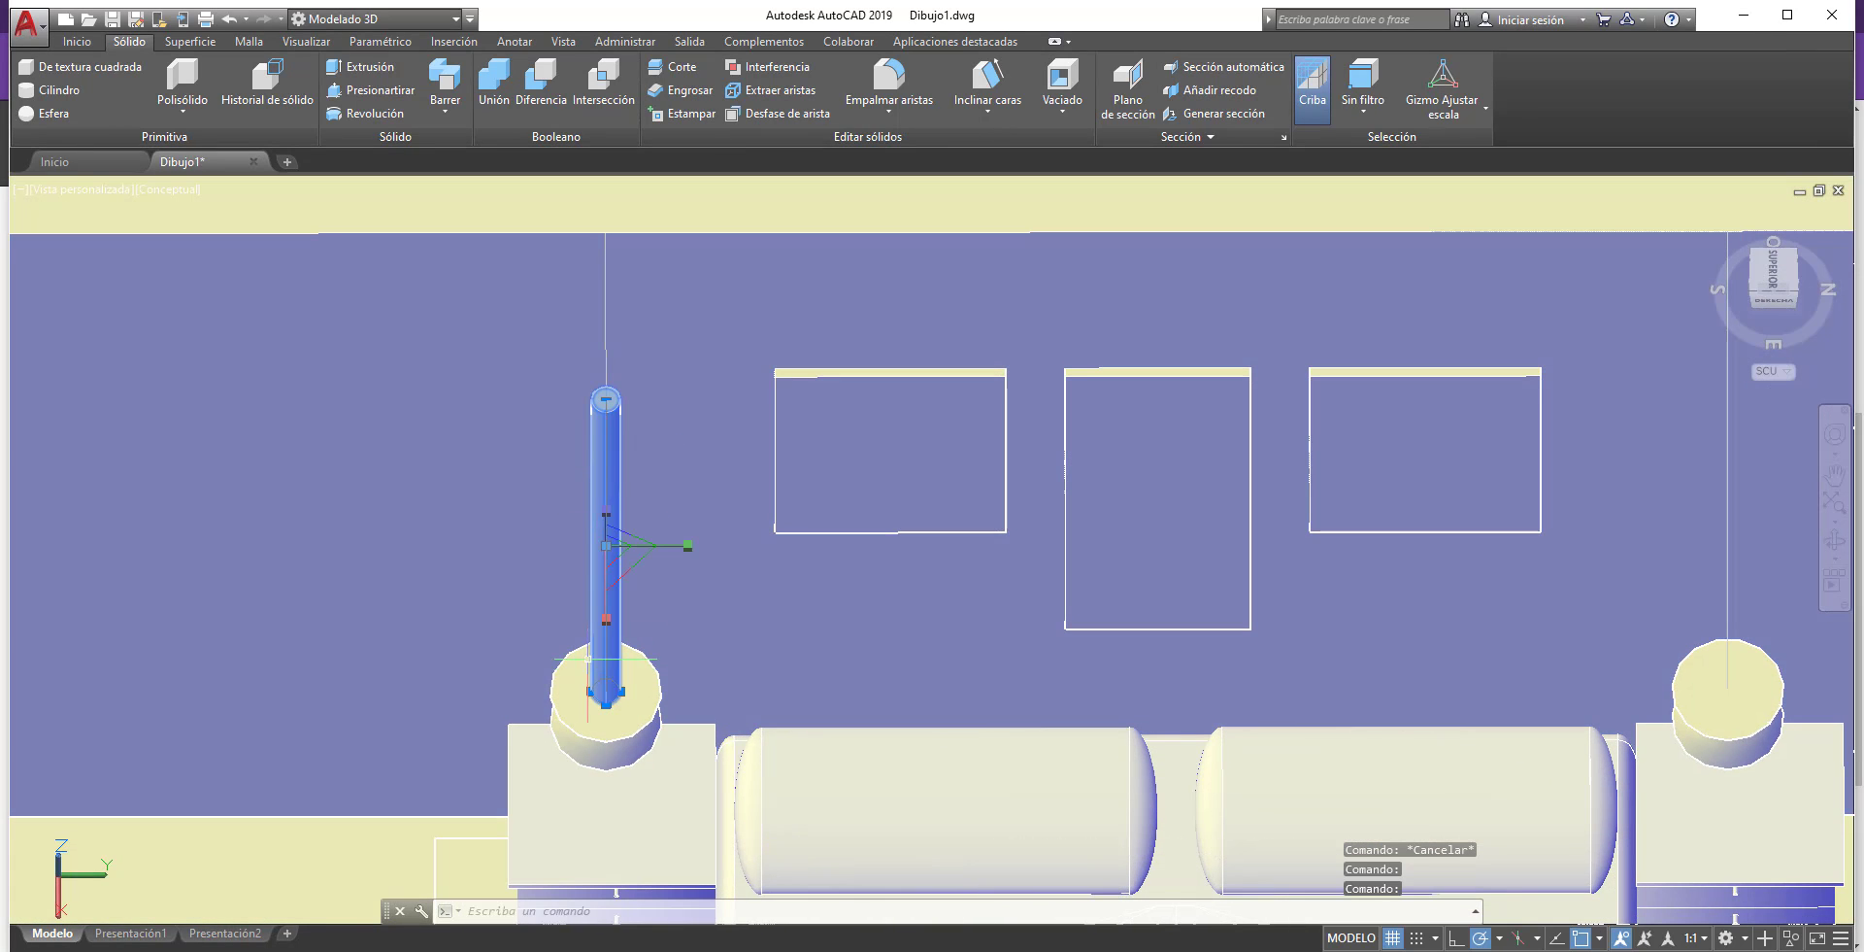
scroll(588, 660, "up", 2)
scroll(591, 679, "up", 3)
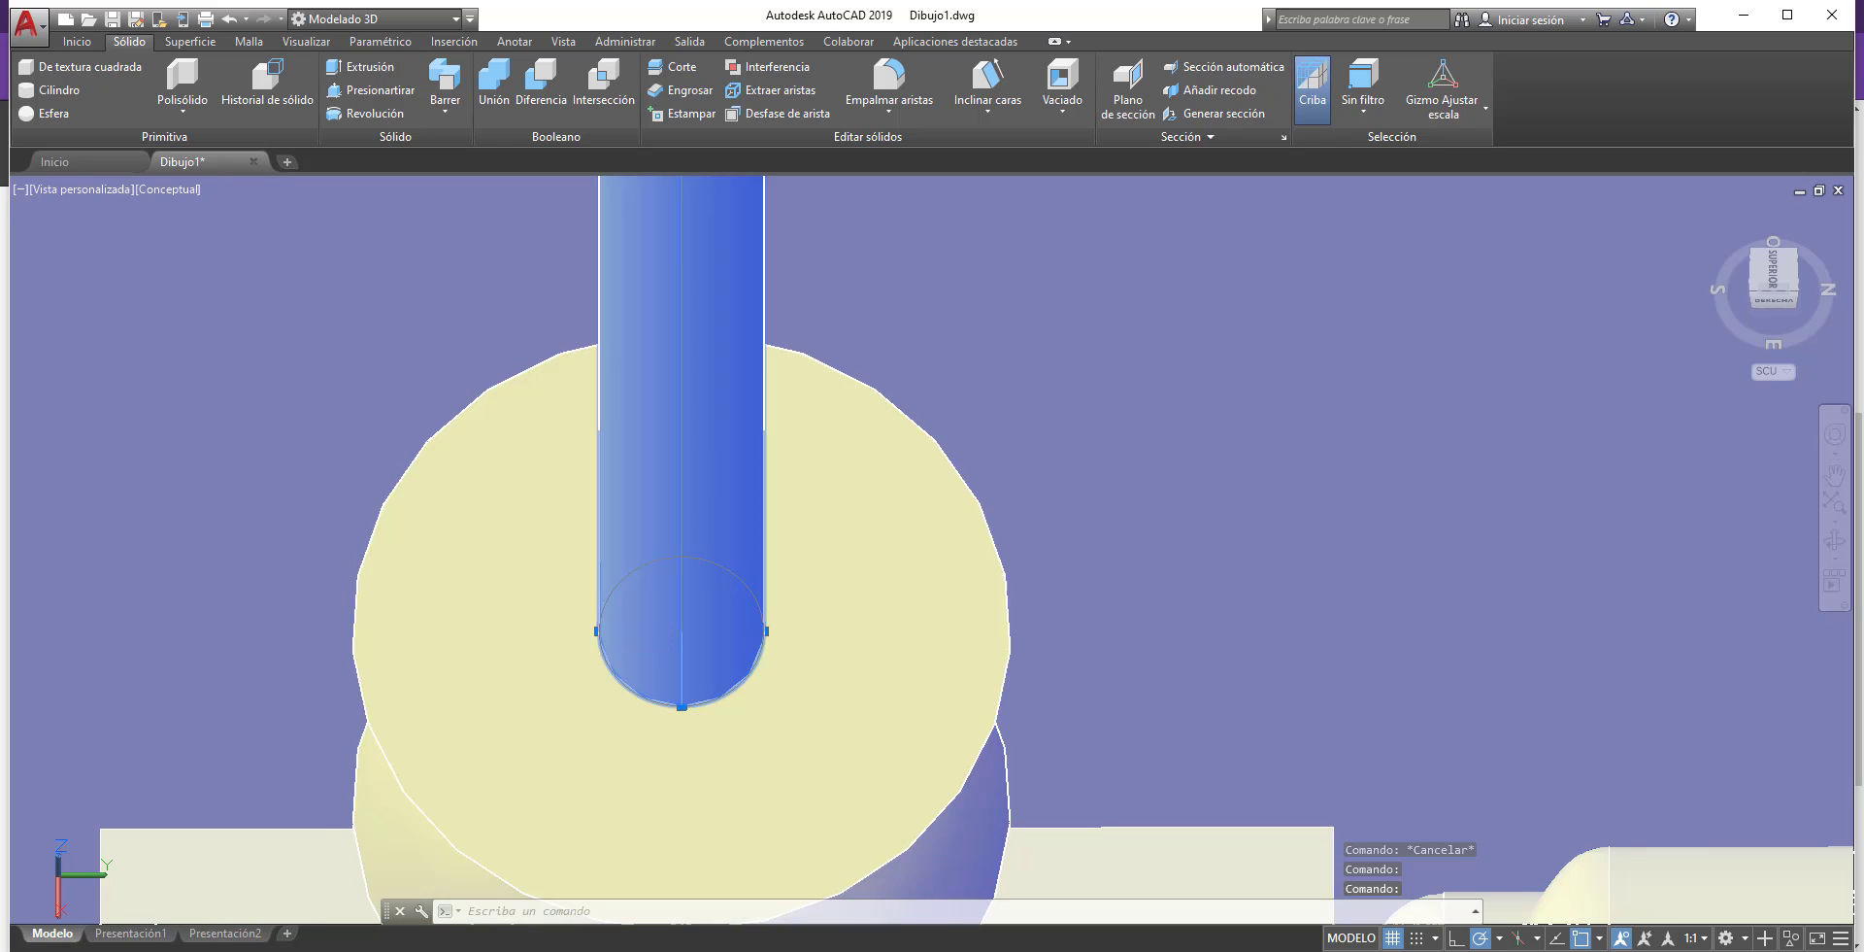
left_click(596, 631)
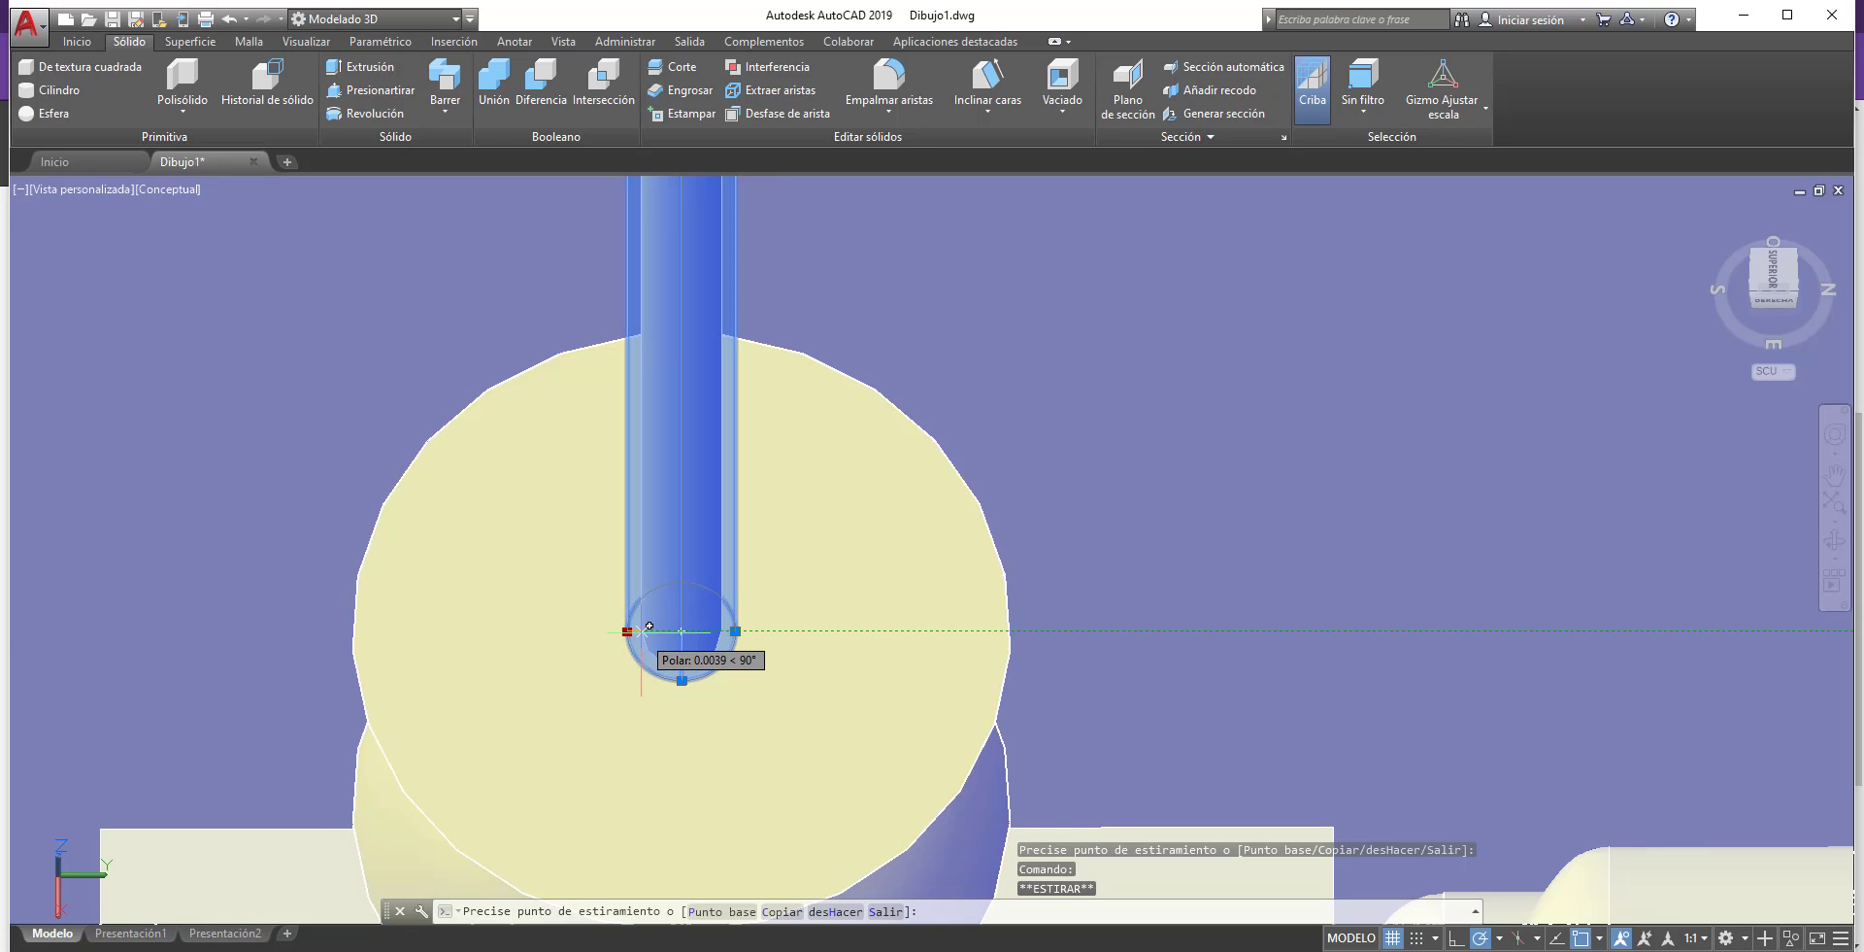
left_click(642, 628)
scroll(742, 582, "down", 5)
- Orbit to an isometric view and reselect the pole for deletion
middle_click_drag(921, 511, 836, 578, "shift")
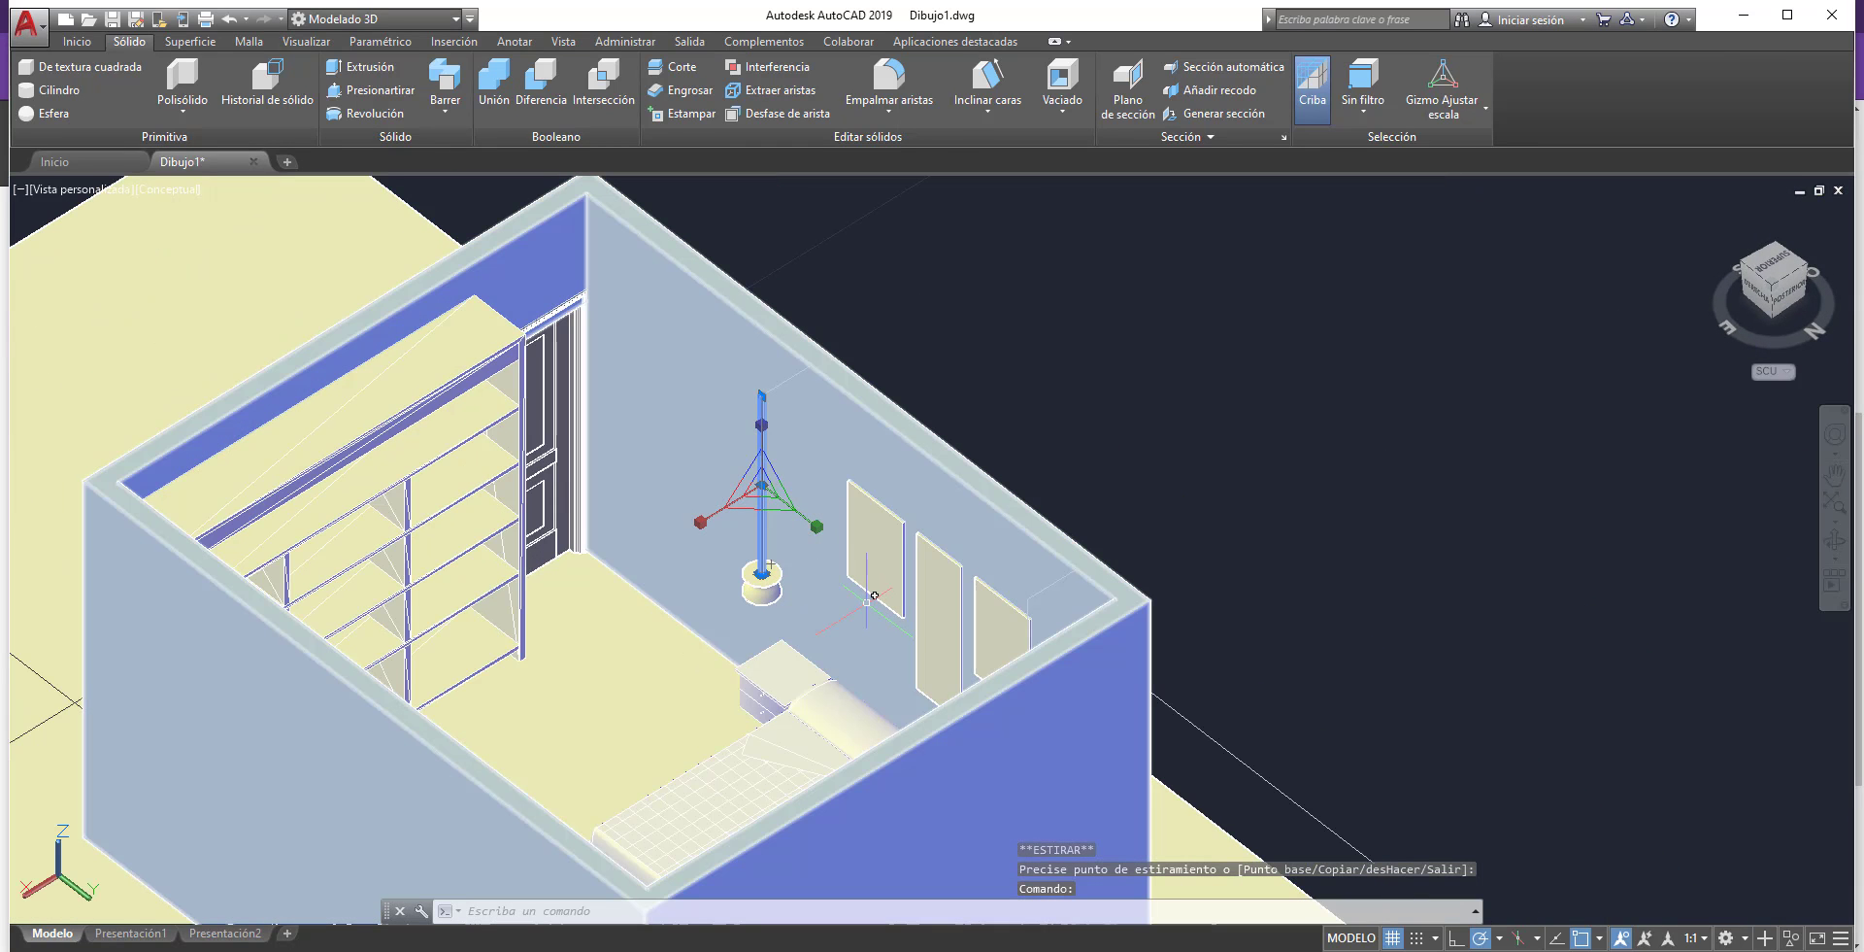
key("Escape")
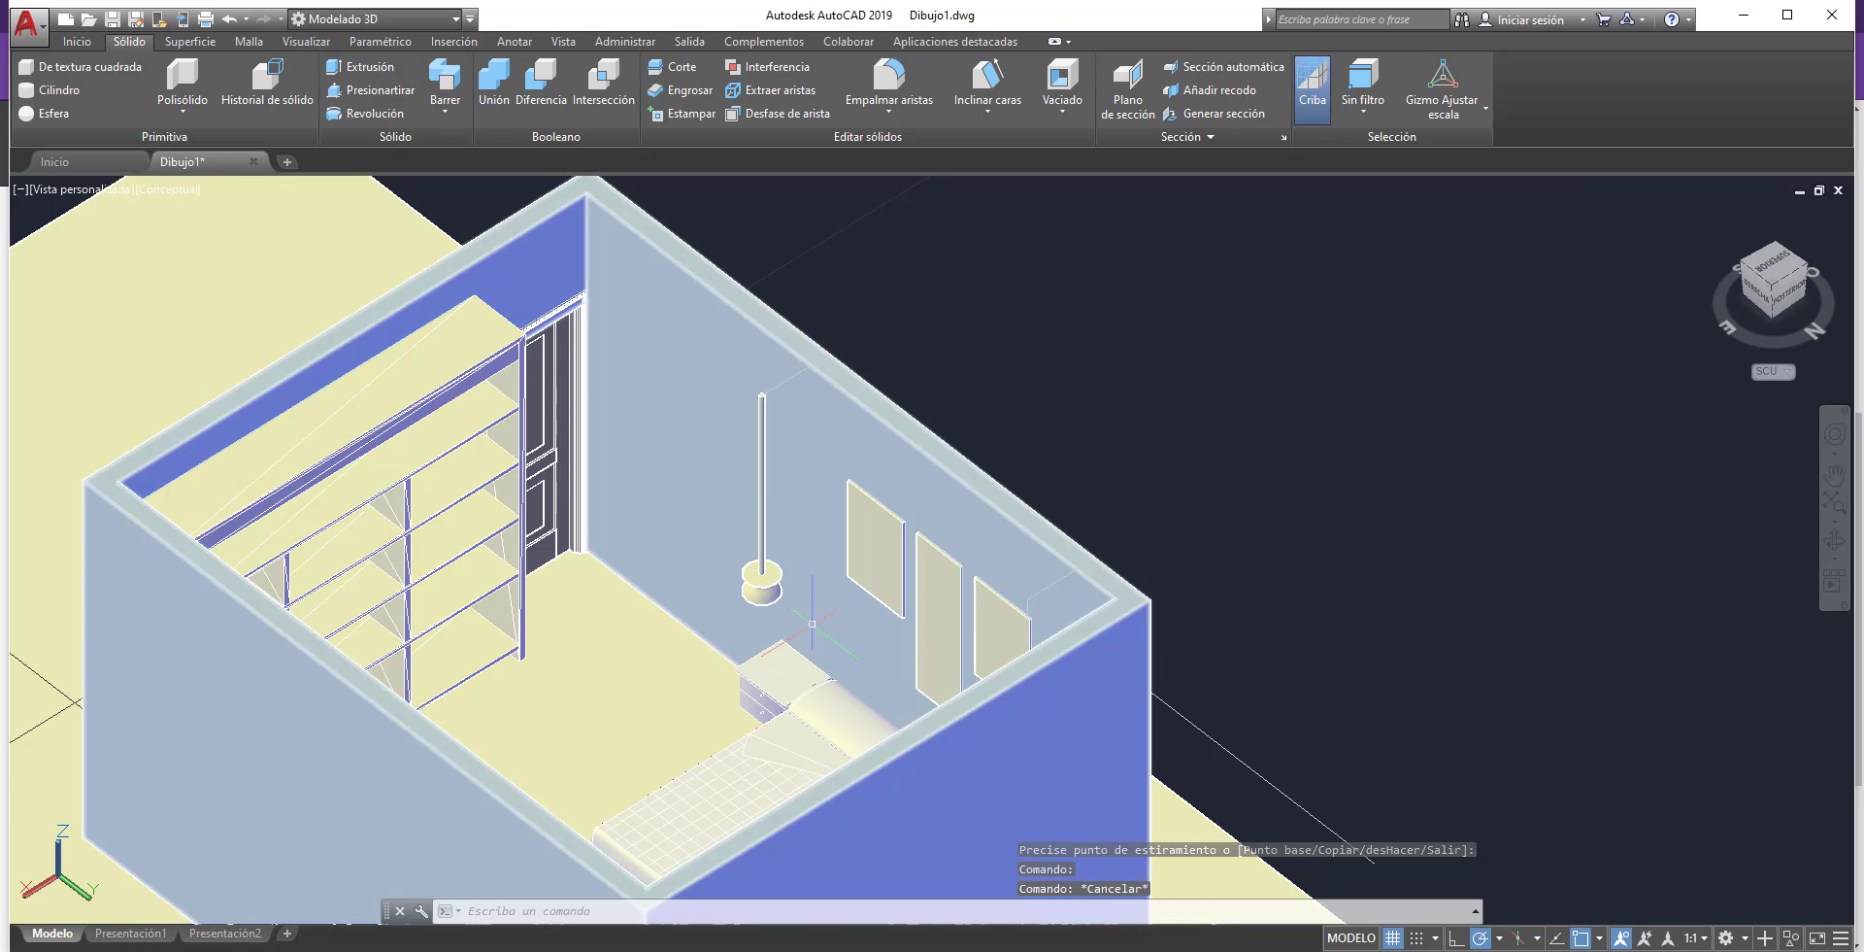
scroll(791, 573, "down", 2)
scroll(791, 572, "up", 5)
left_click(704, 583)
key("Delete")
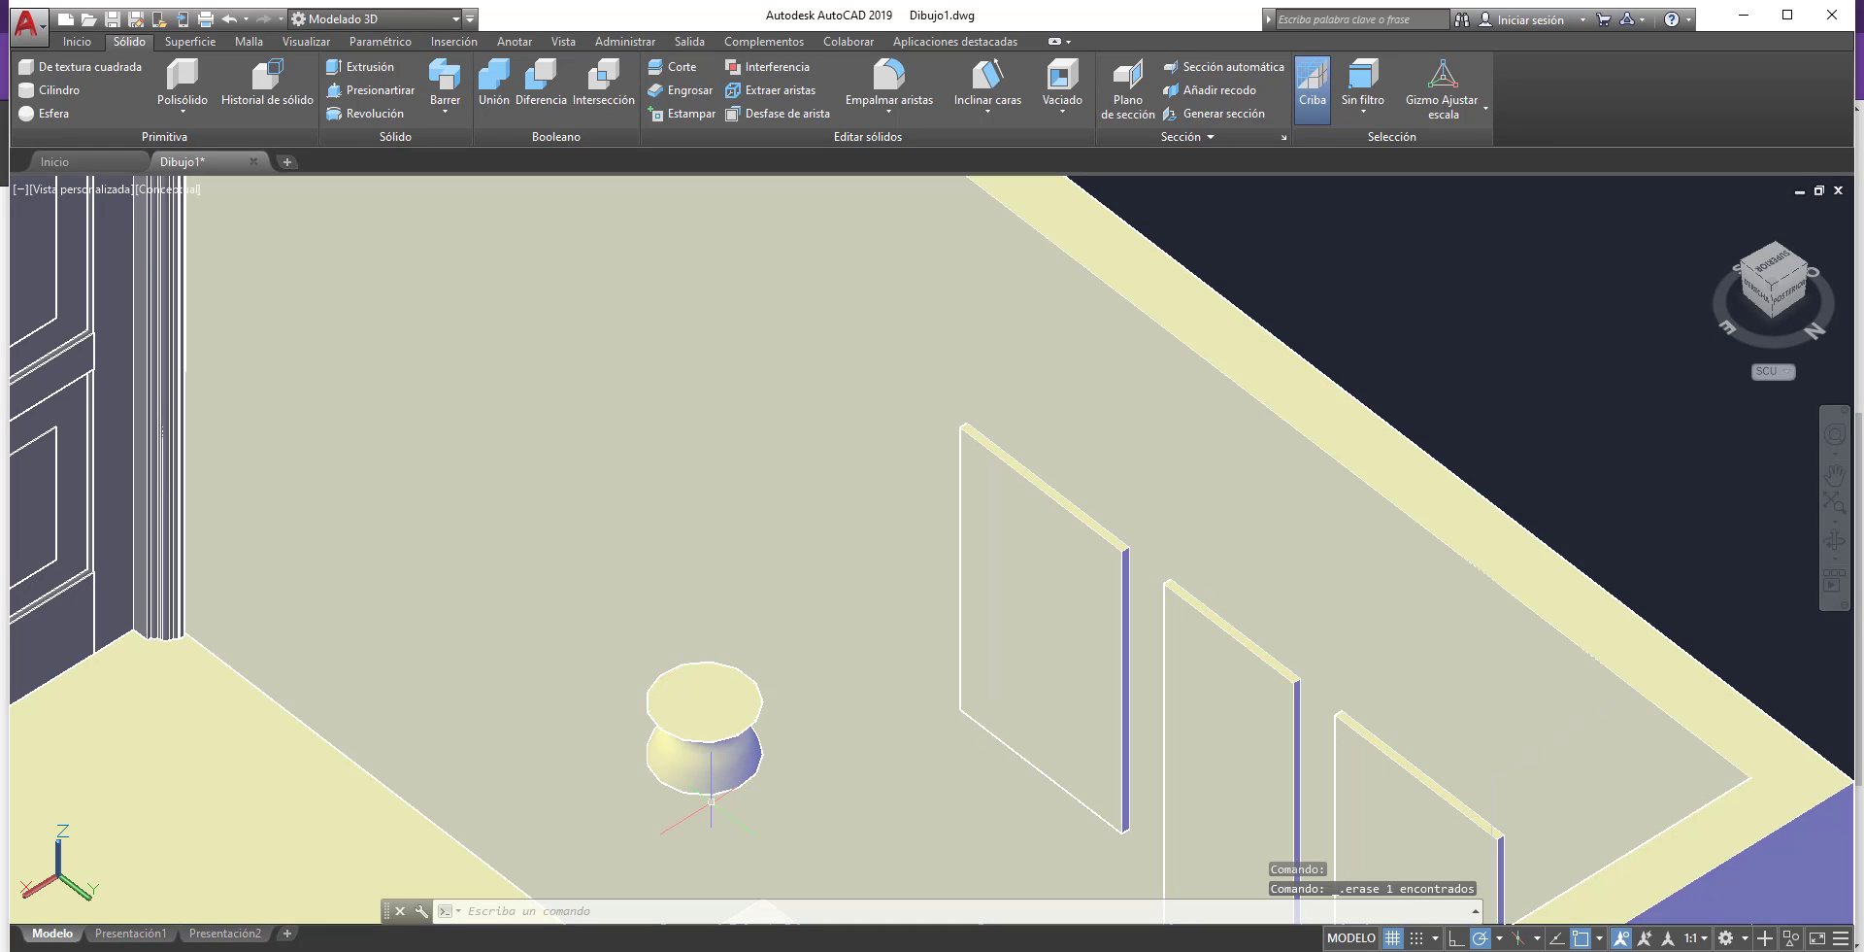
scroll(689, 687, "up", 1)
scroll(719, 675, "up", 2)
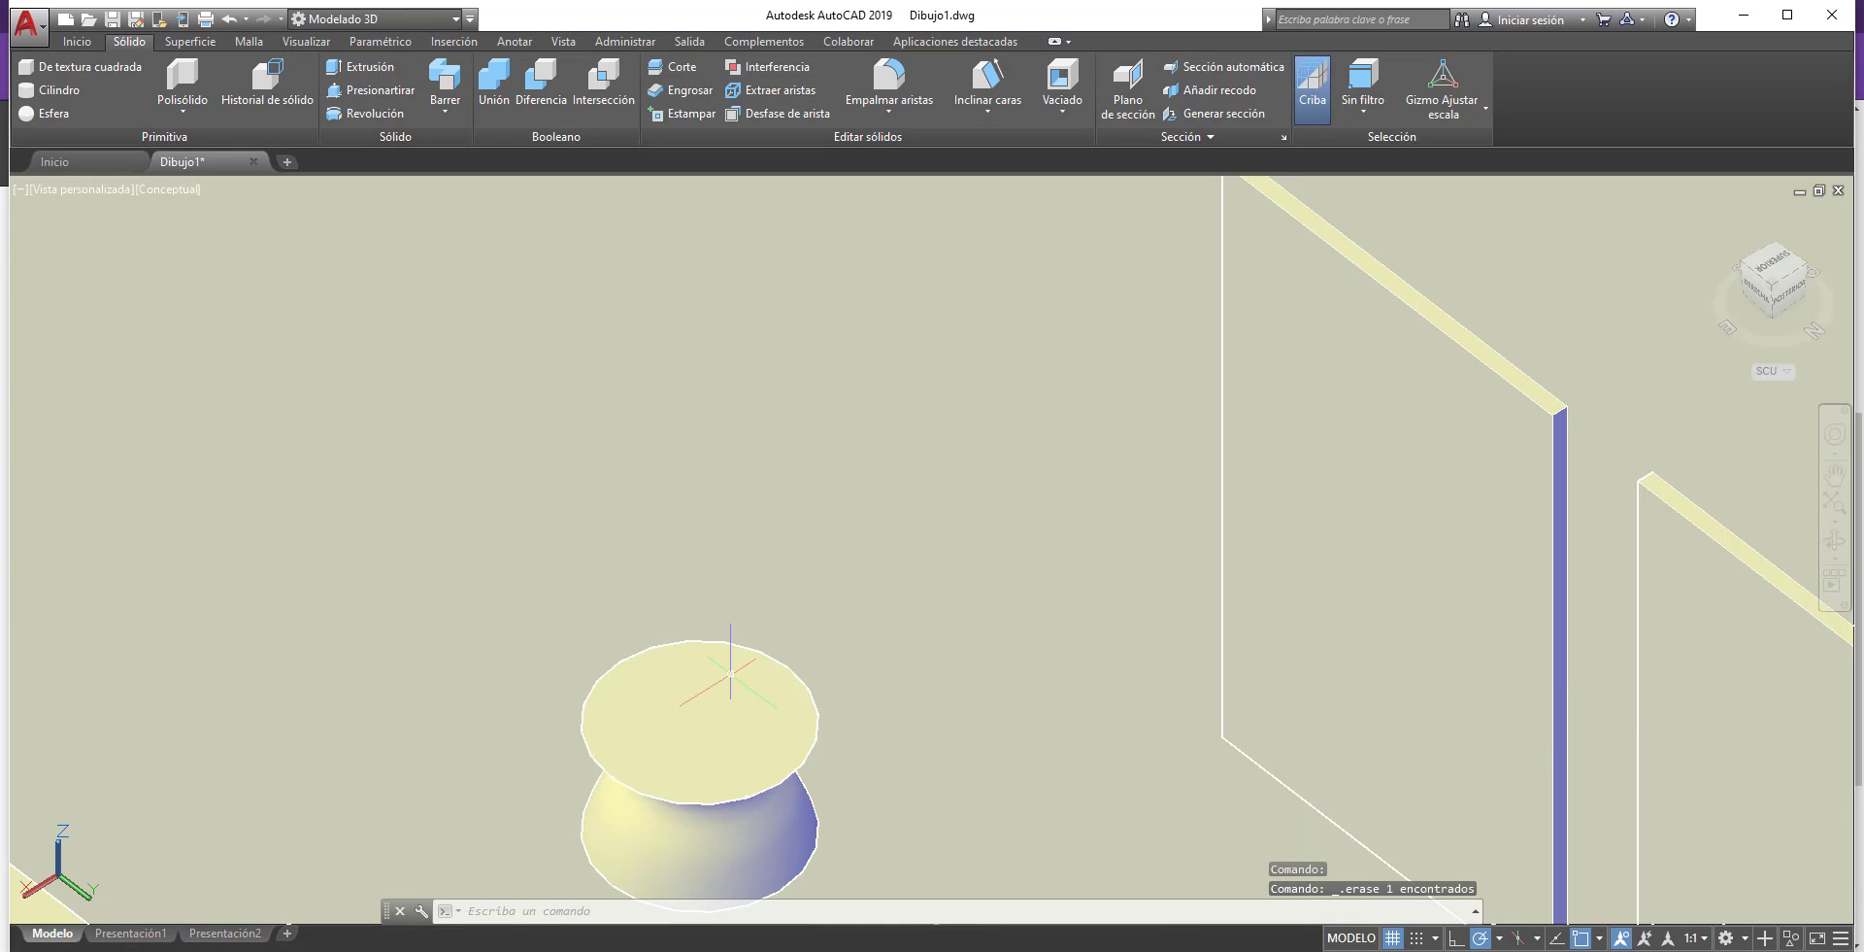
key("ctrl+z")
key("ctrl+z")
key("ctrl+z")
key("ctrl+z")
key("ctrl+z")
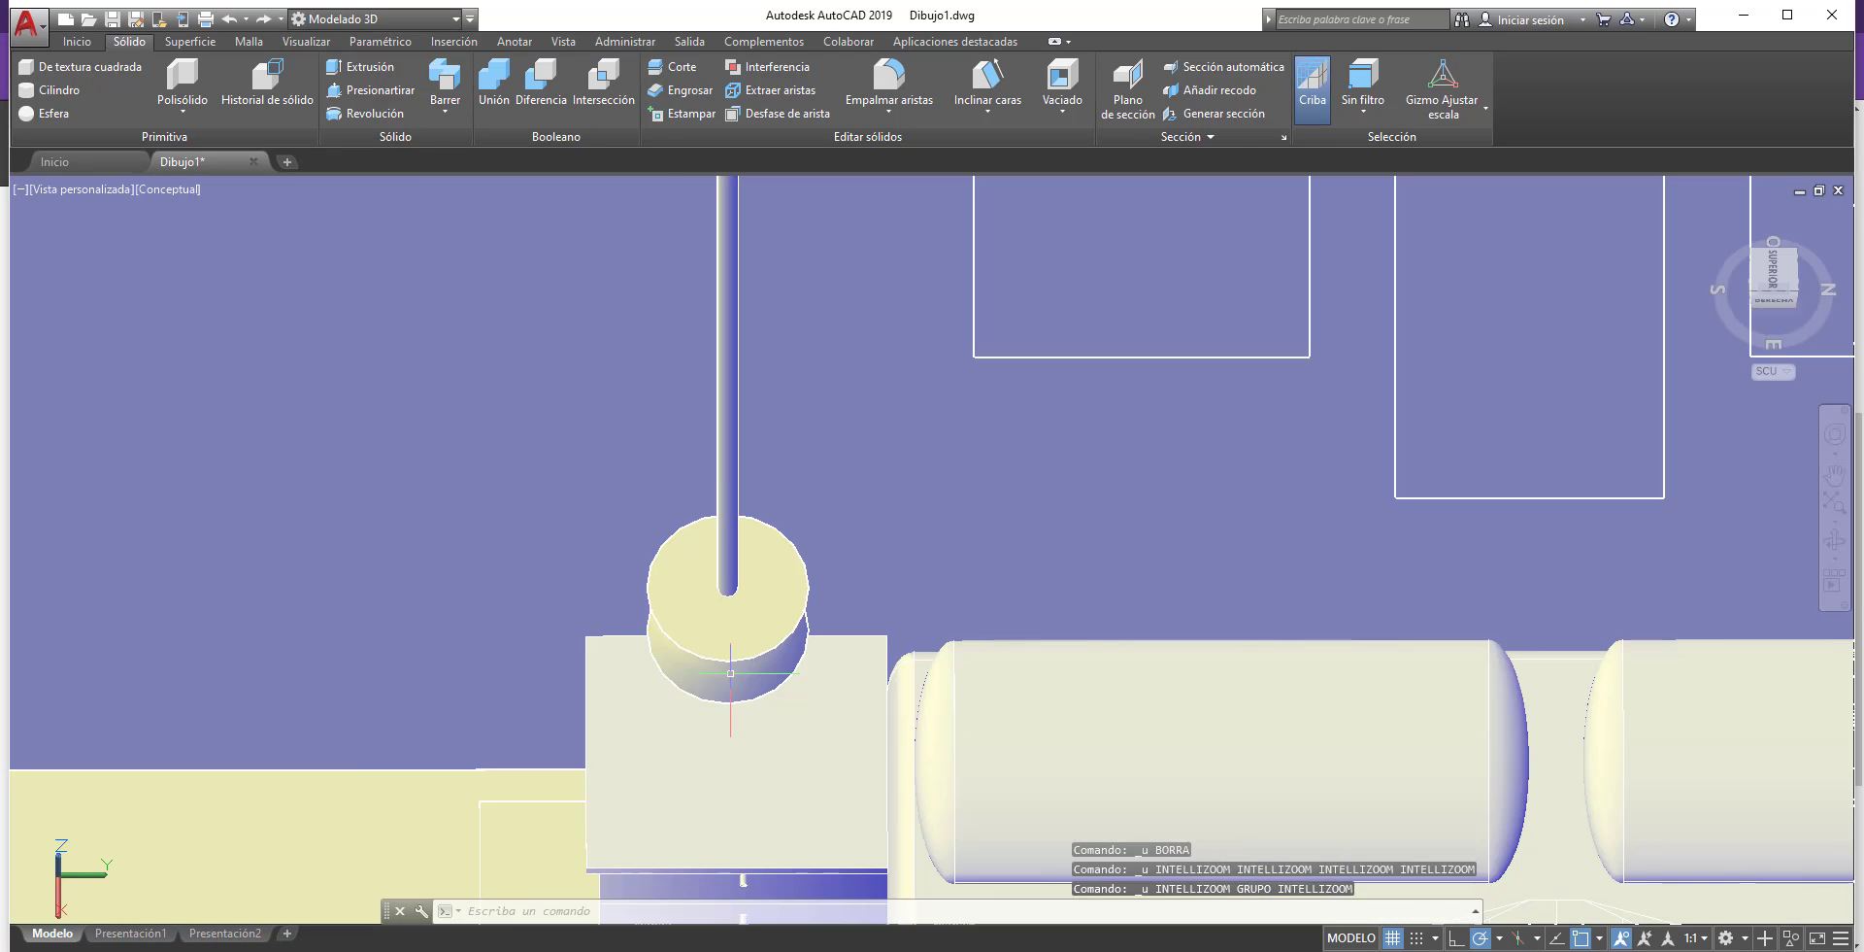
key("ctrl+z")
key("ctrl+z")
key("ctrl+z")
key("ctrl+z")
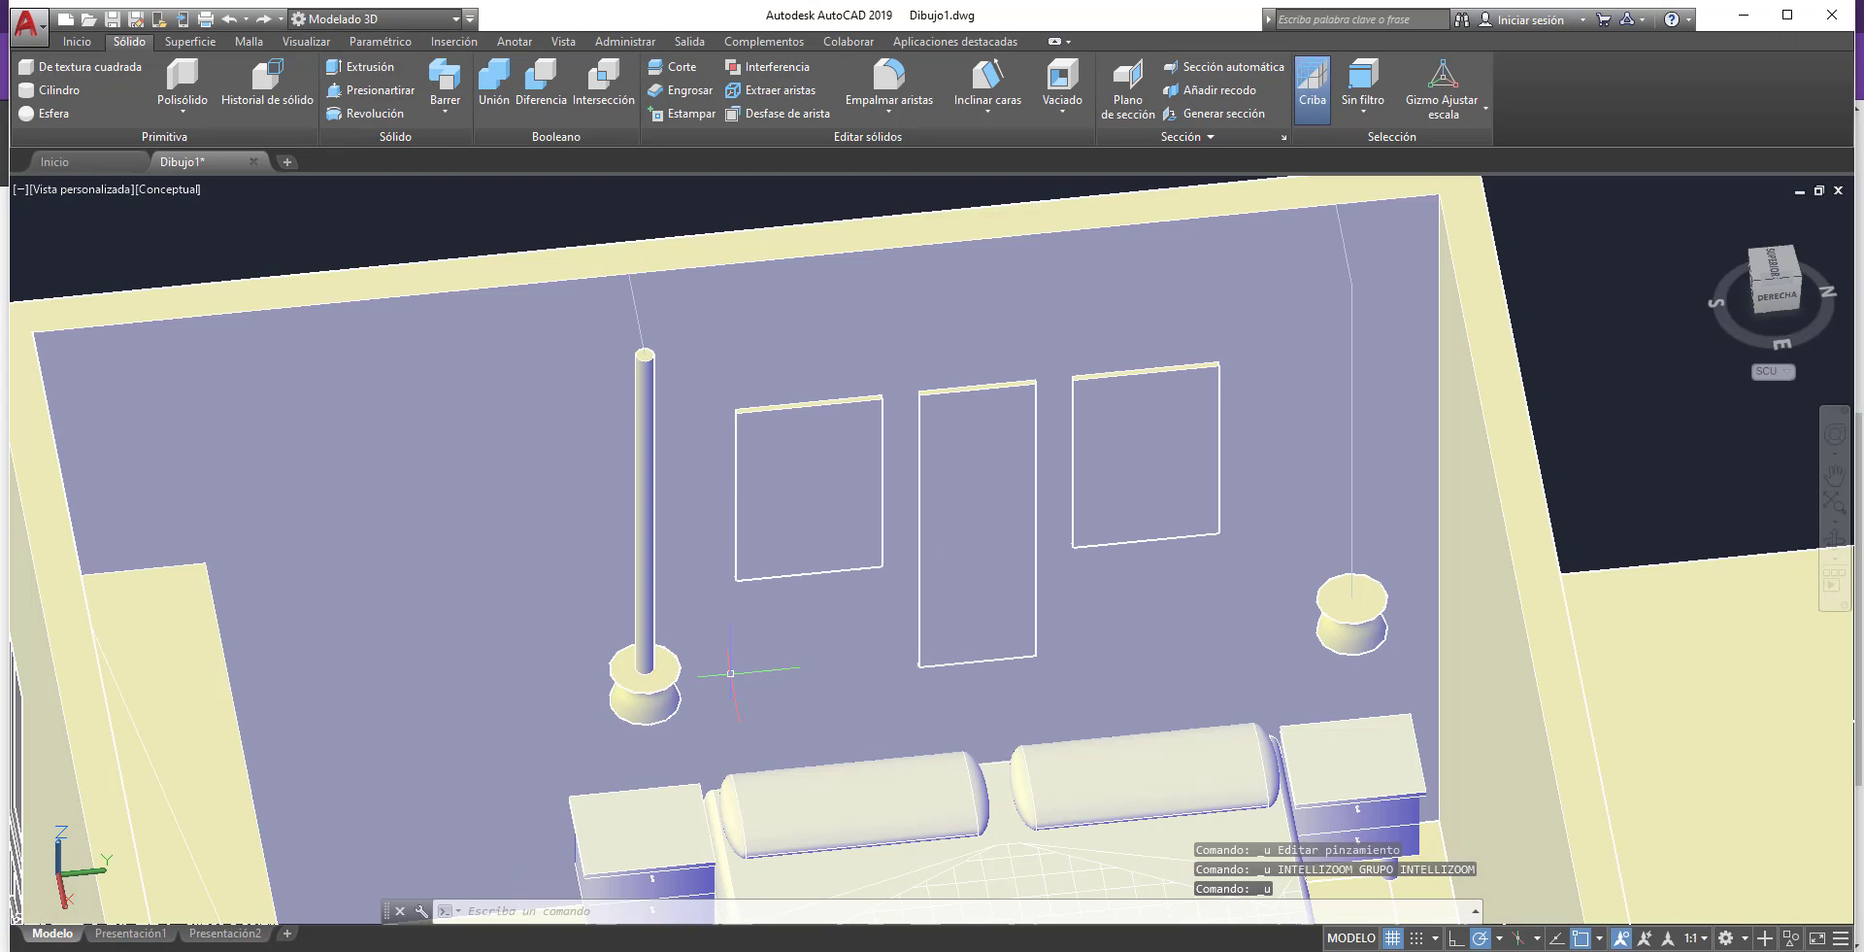
key("ctrl+z")
key("ctrl+z")
key("ctrl+z")
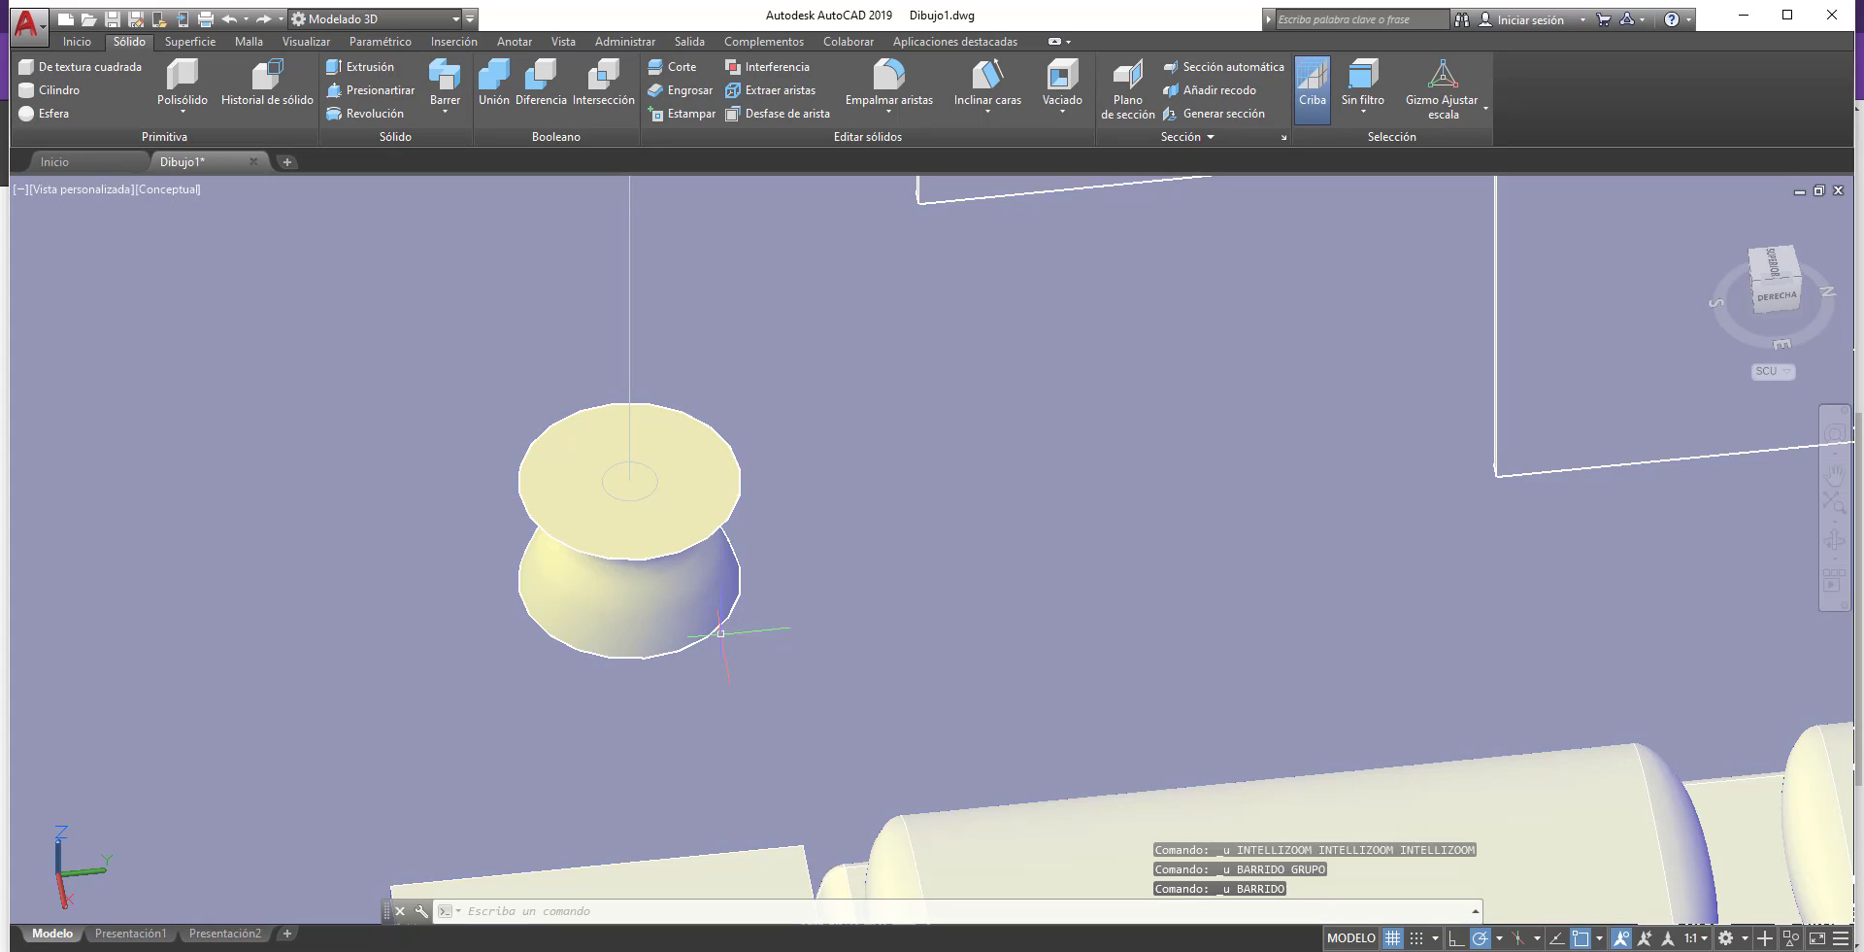
key("ctrl+z")
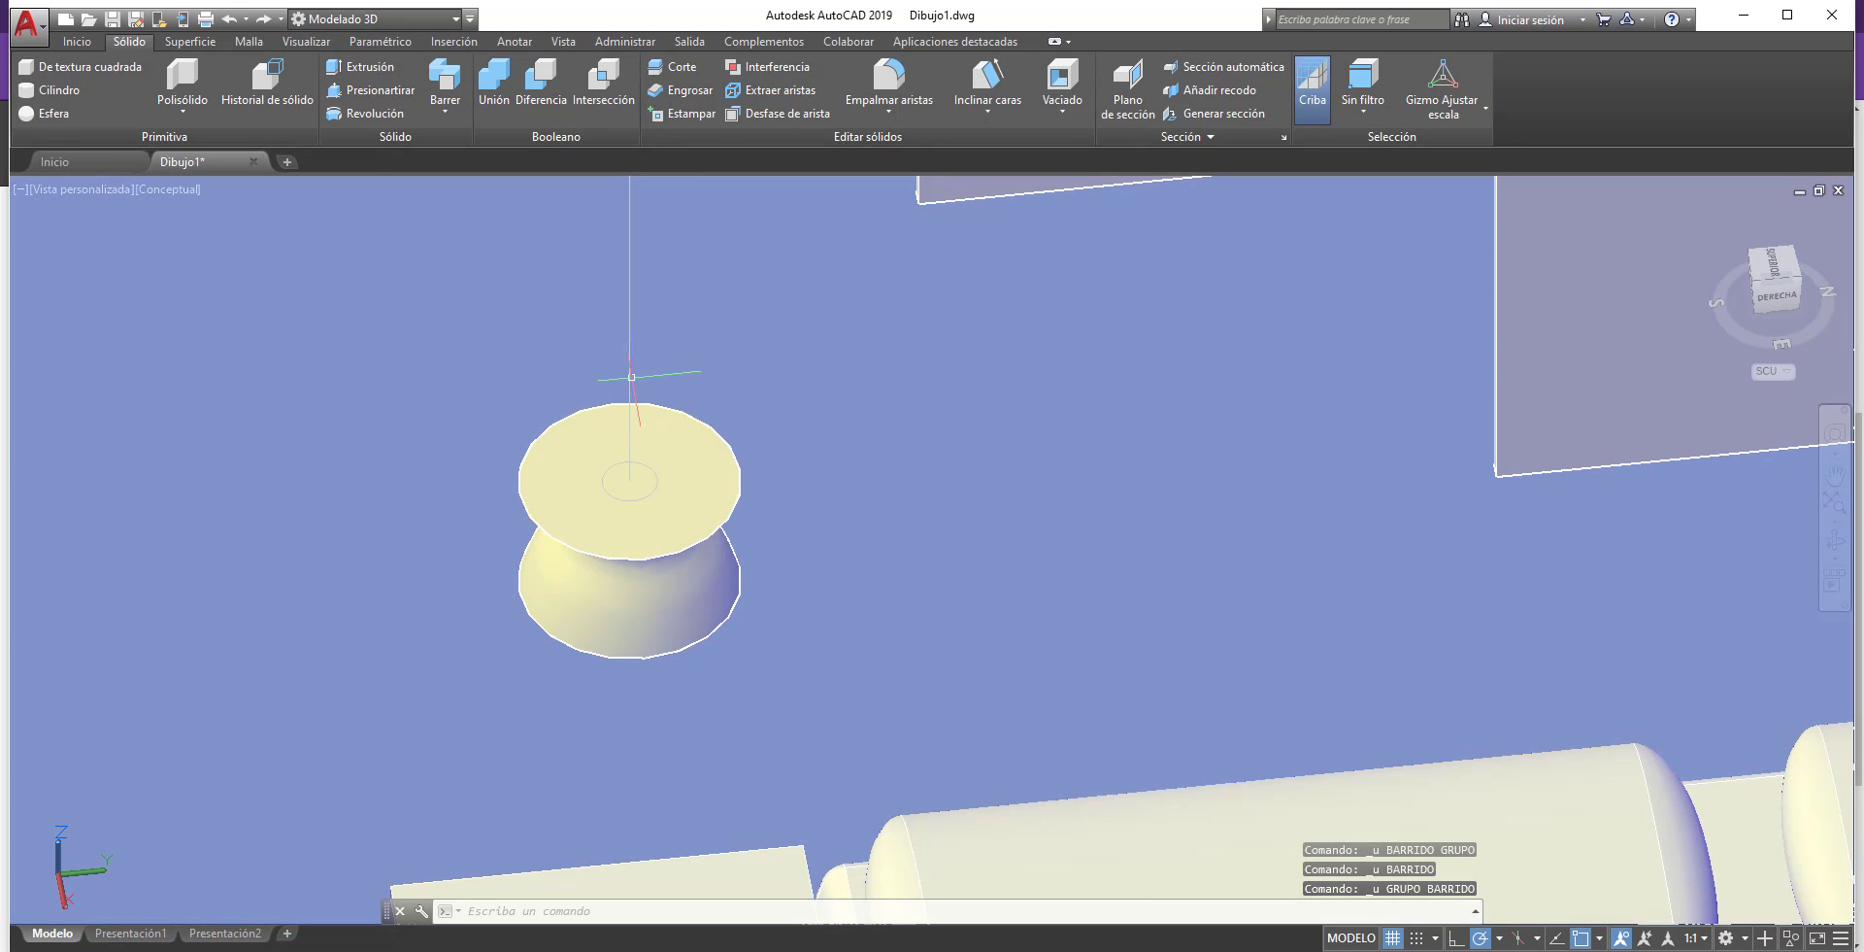
left_click(632, 377)
scroll(676, 641, "down", 3)
scroll(676, 641, "down", 2)
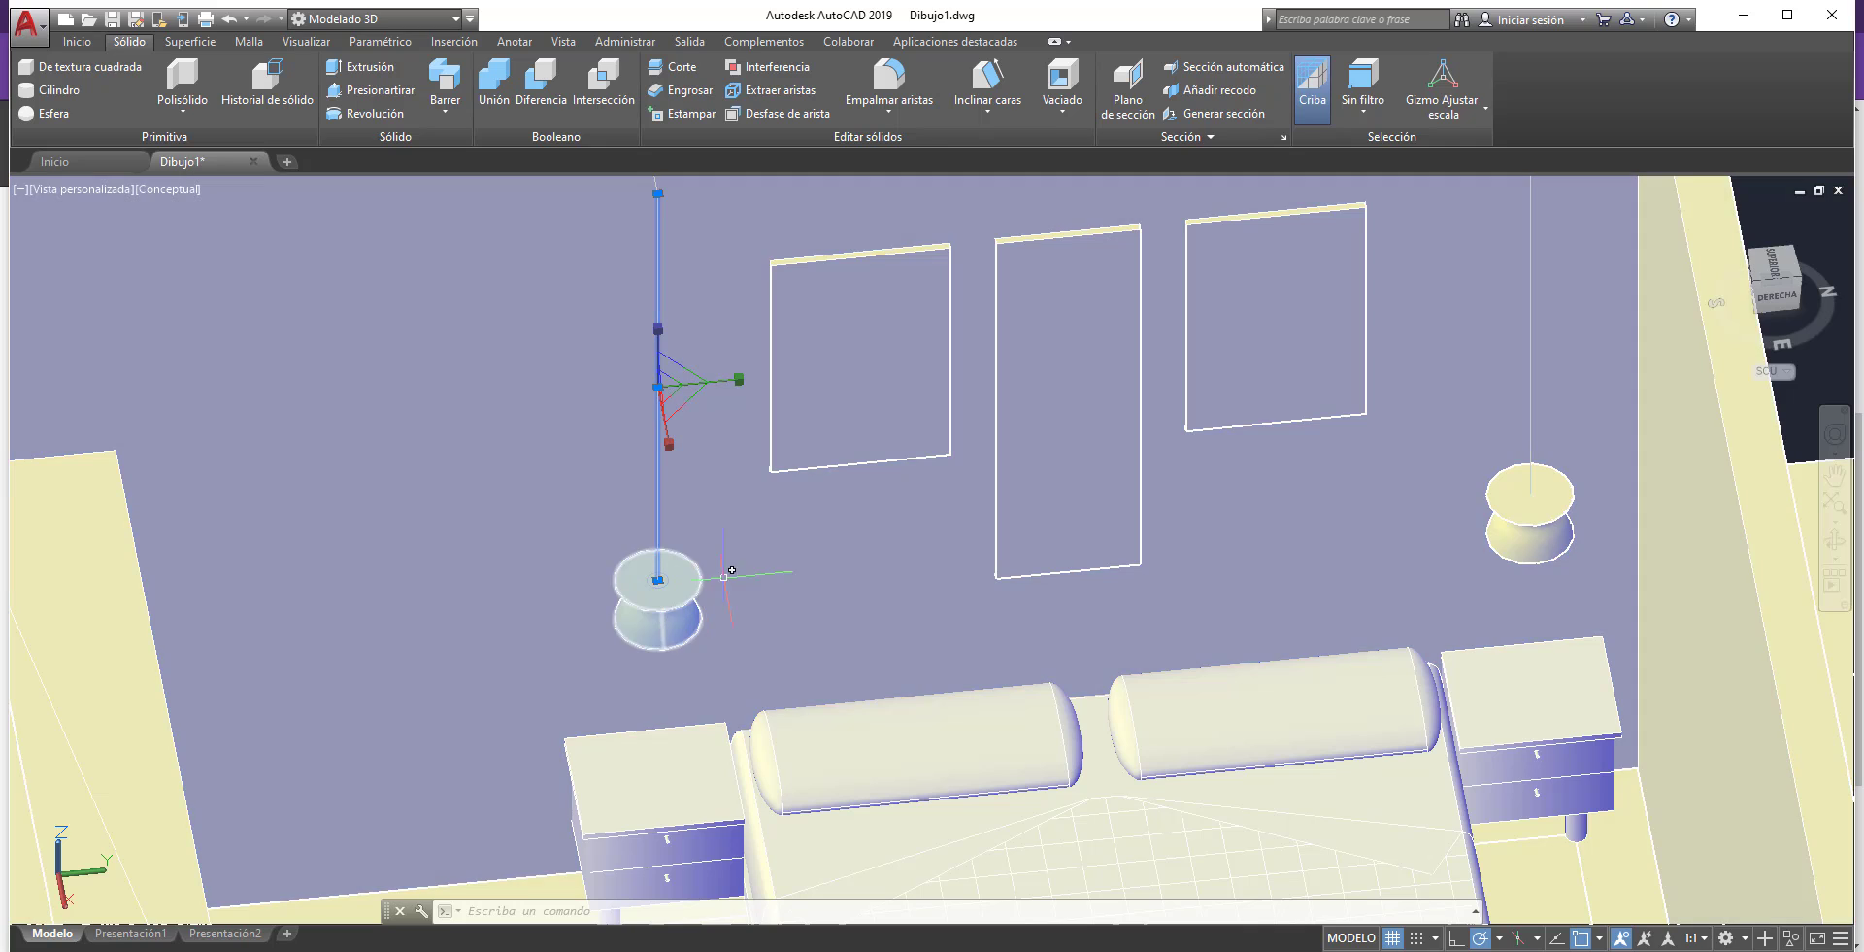
key("ctrl+z")
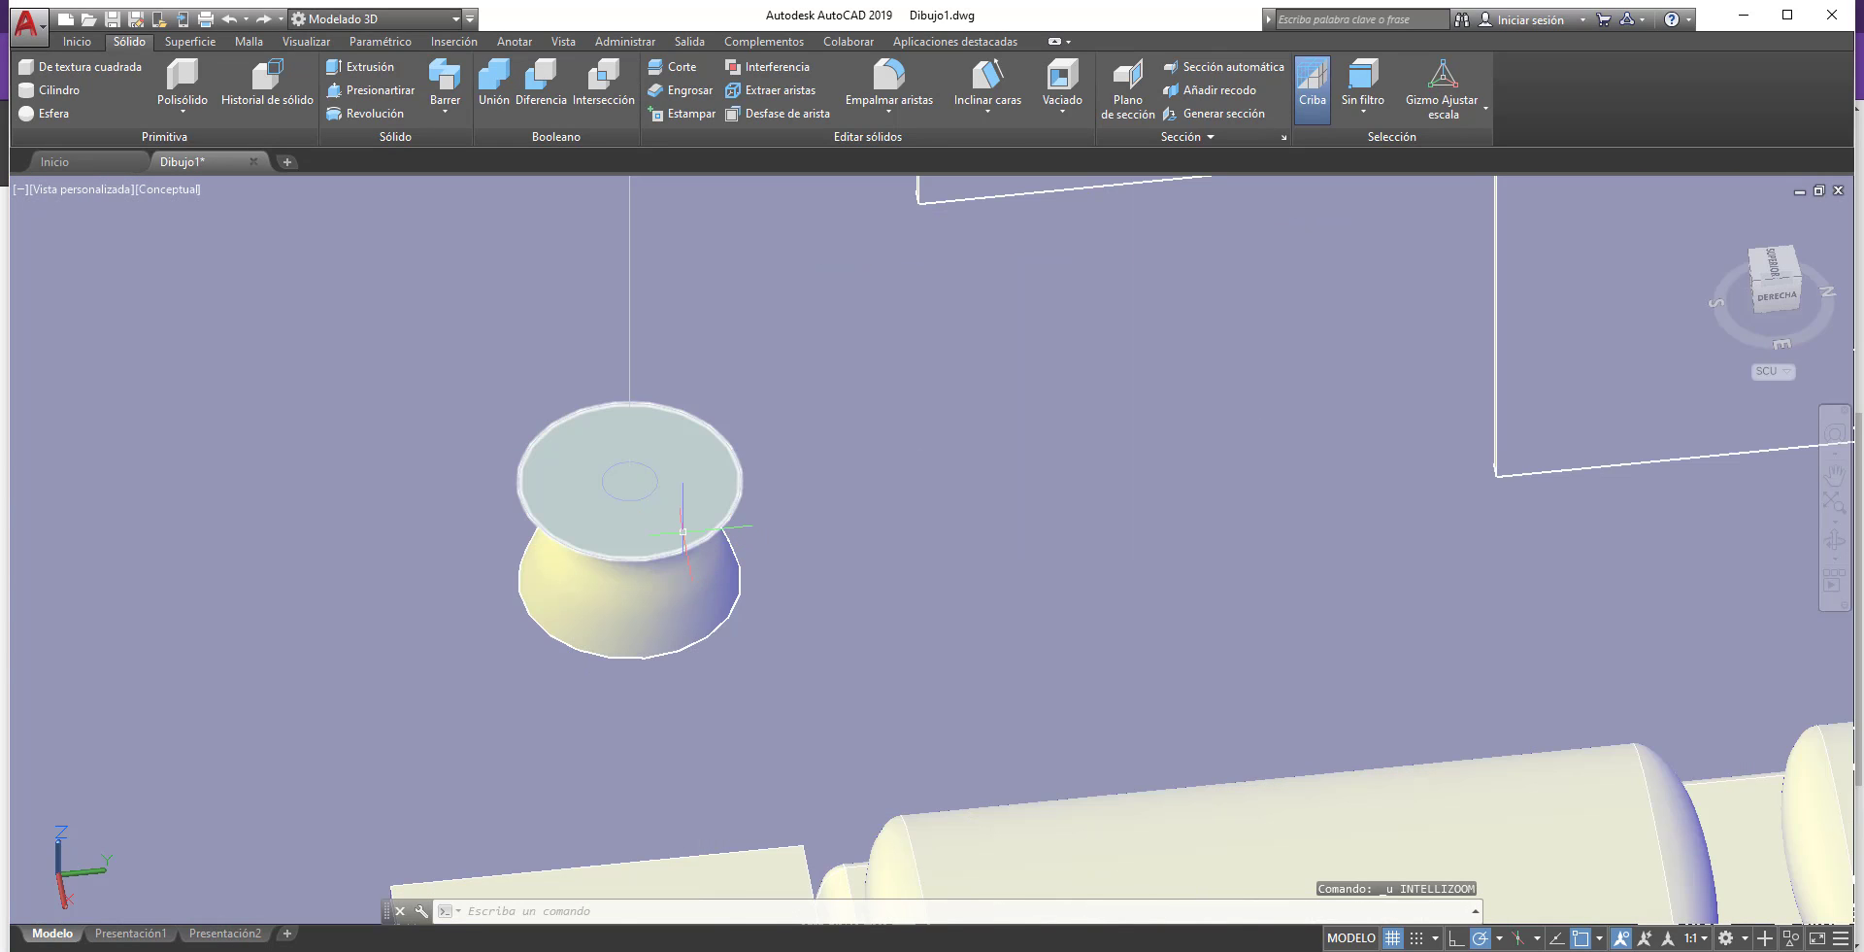
key("ctrl+y")
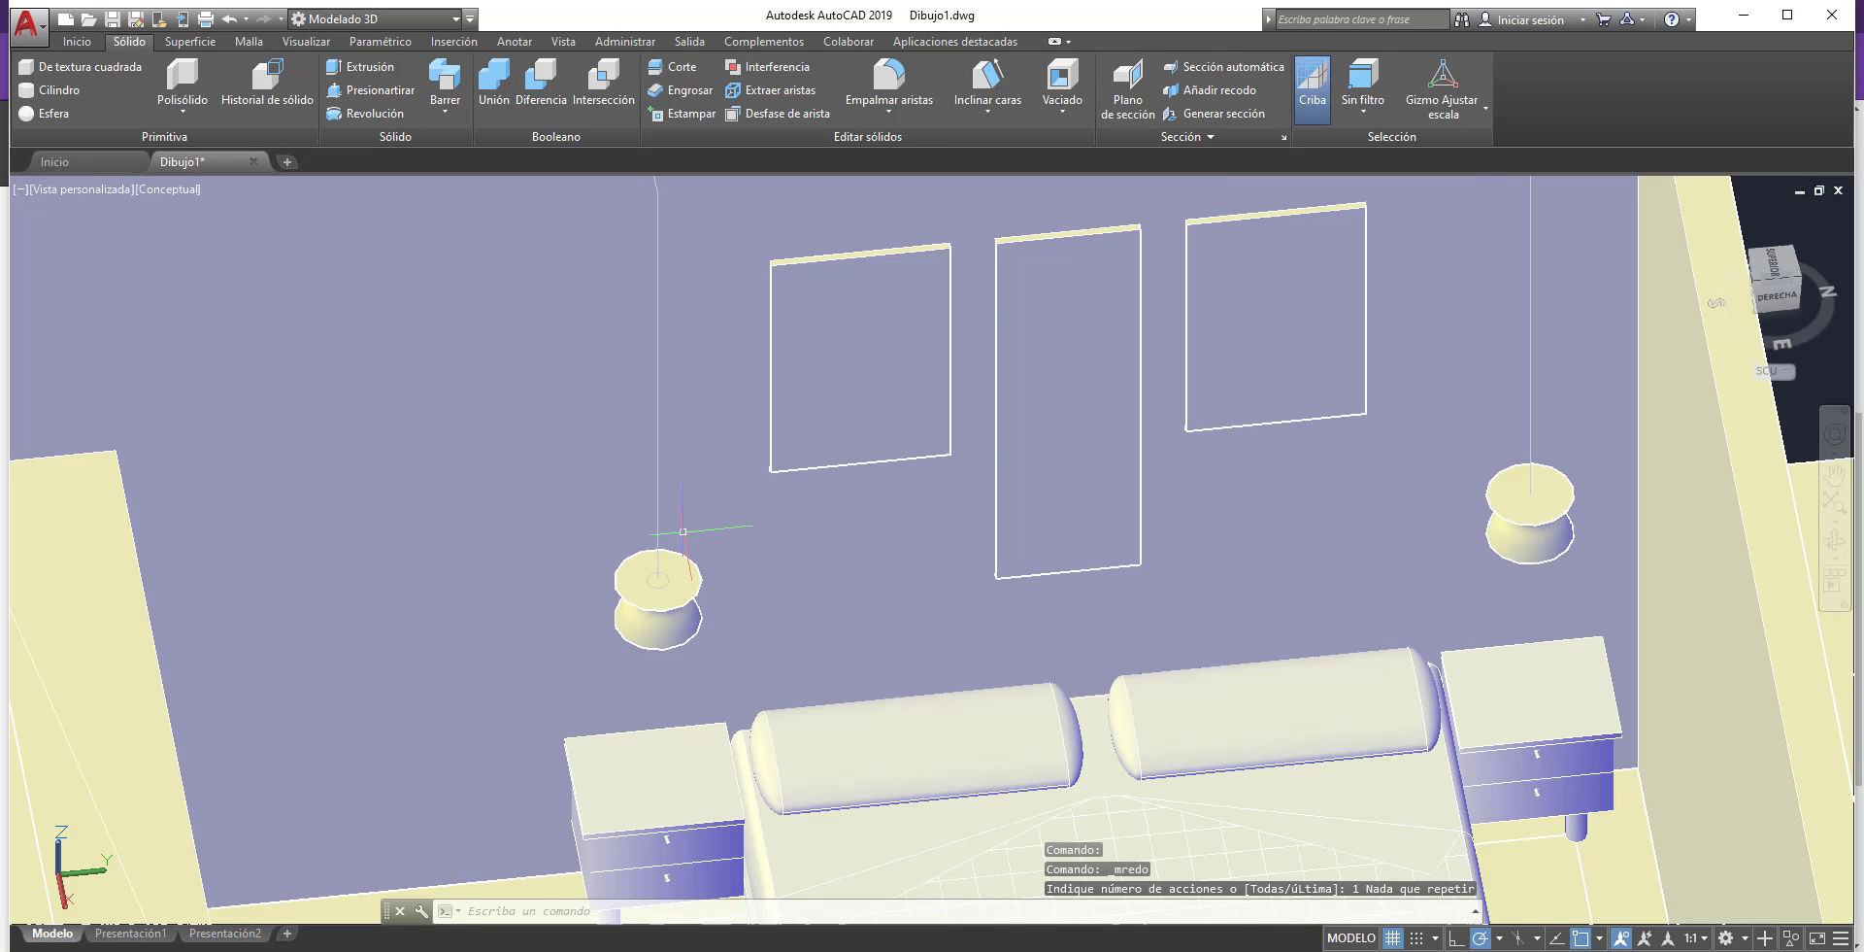
scroll(657, 581, "up", 3)
scroll(661, 583, "up", 3)
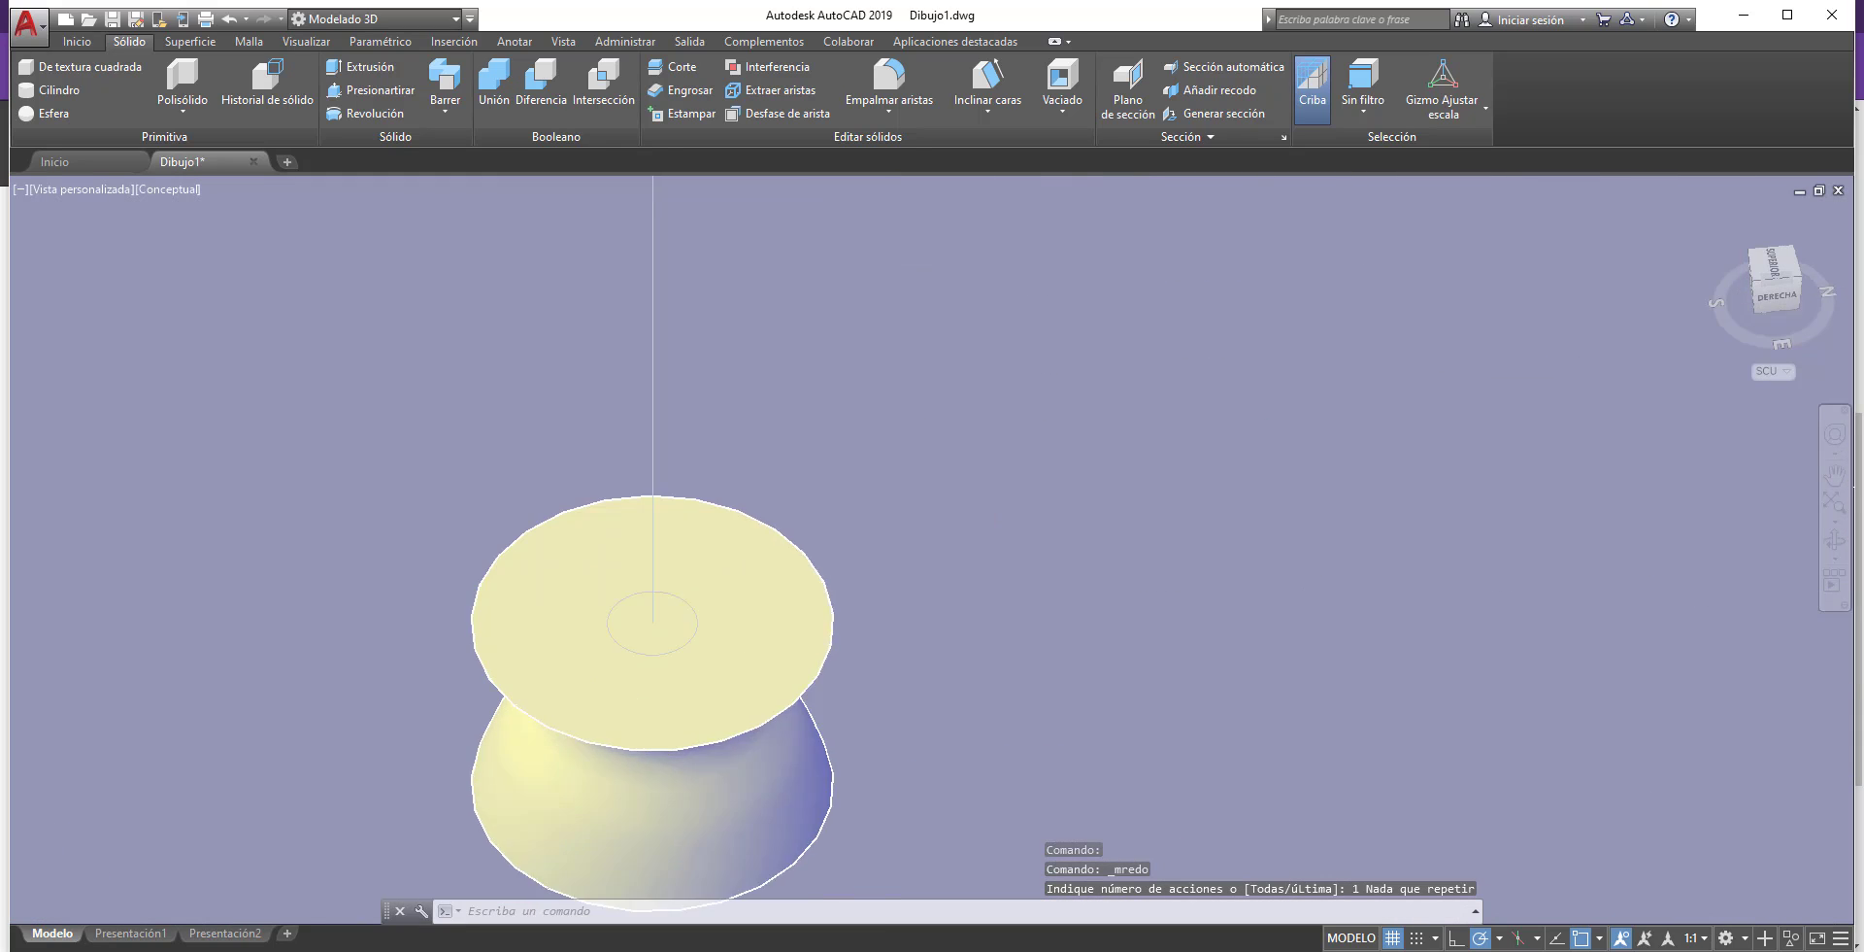
scroll(670, 589, "up", 2)
left_click(666, 598)
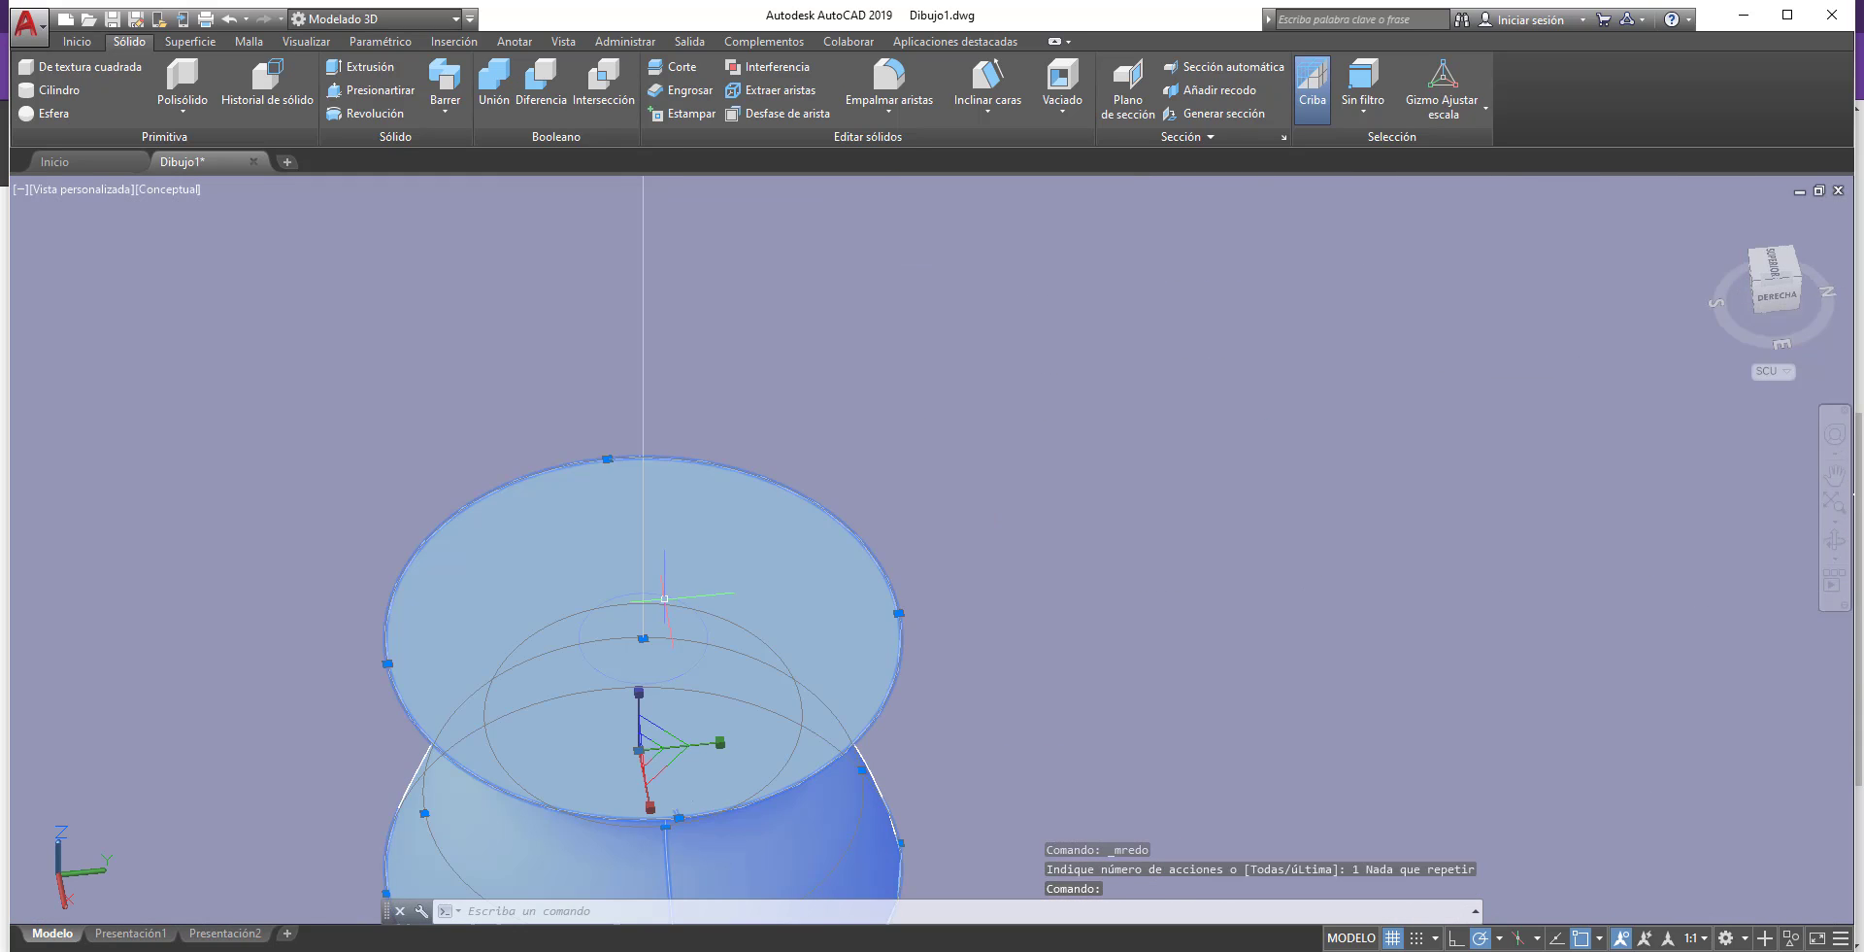
scroll(664, 598, "up", 2)
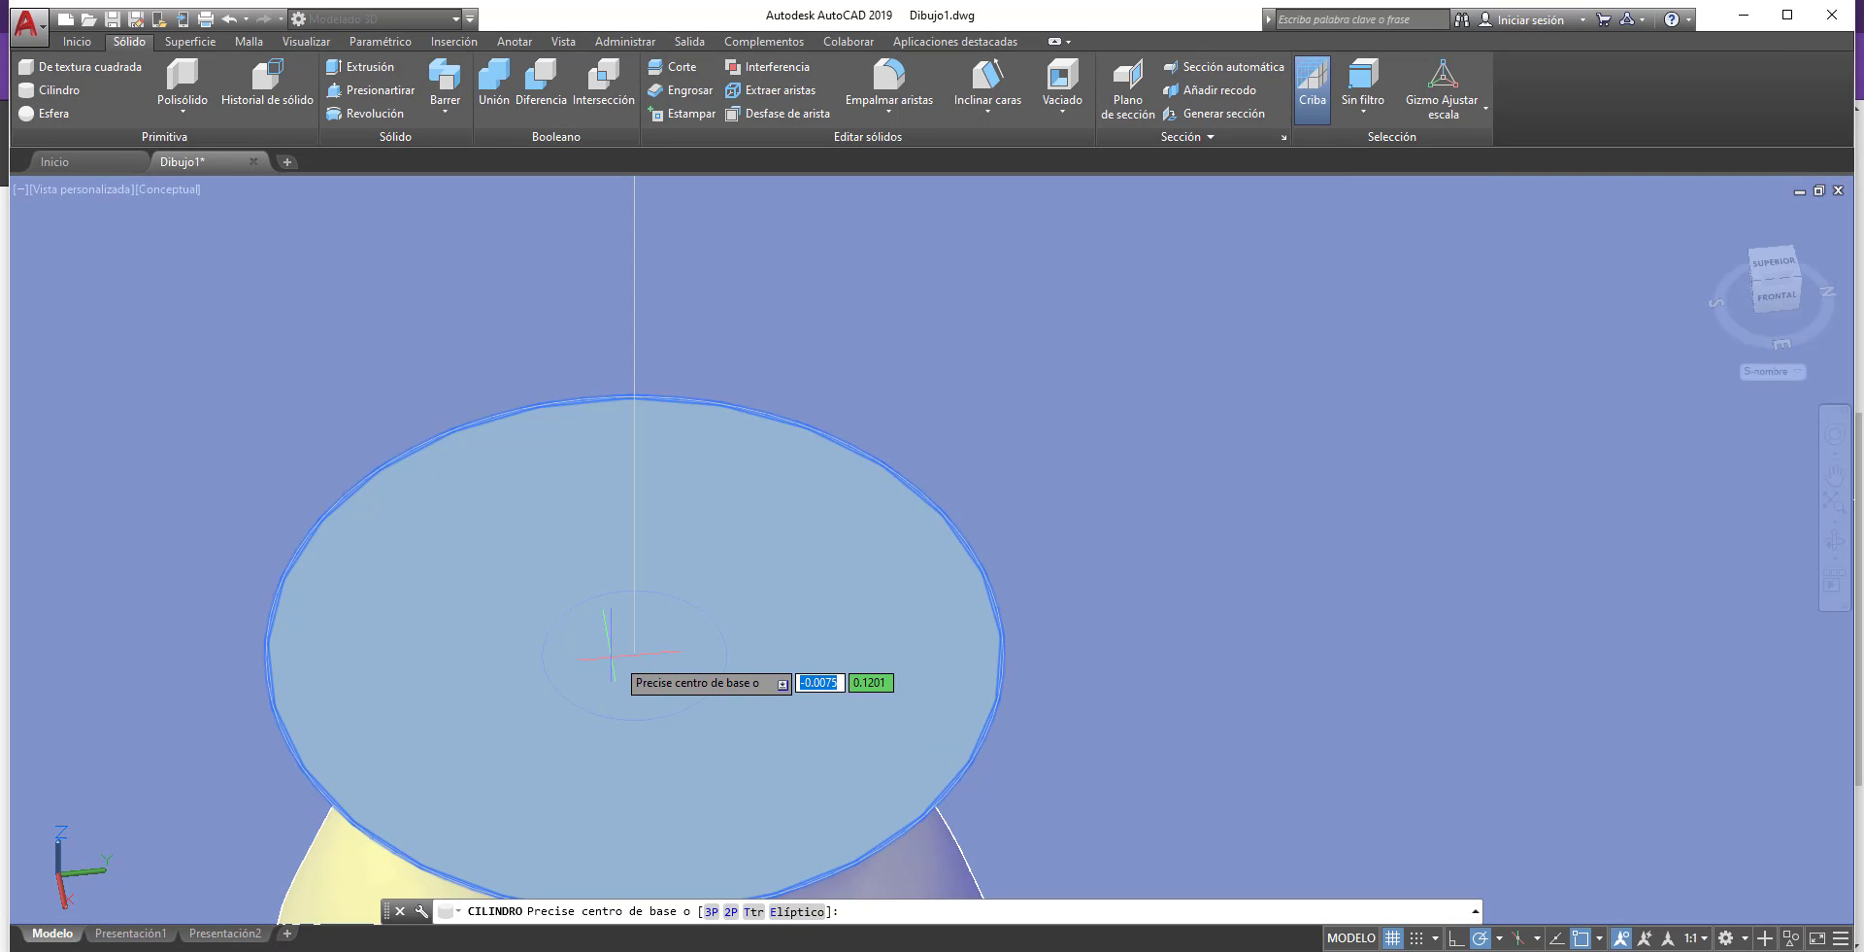
- Draw a thin cylinder centred on the left spool's top, rising toward the ceiling, and select it
left_click(635, 655)
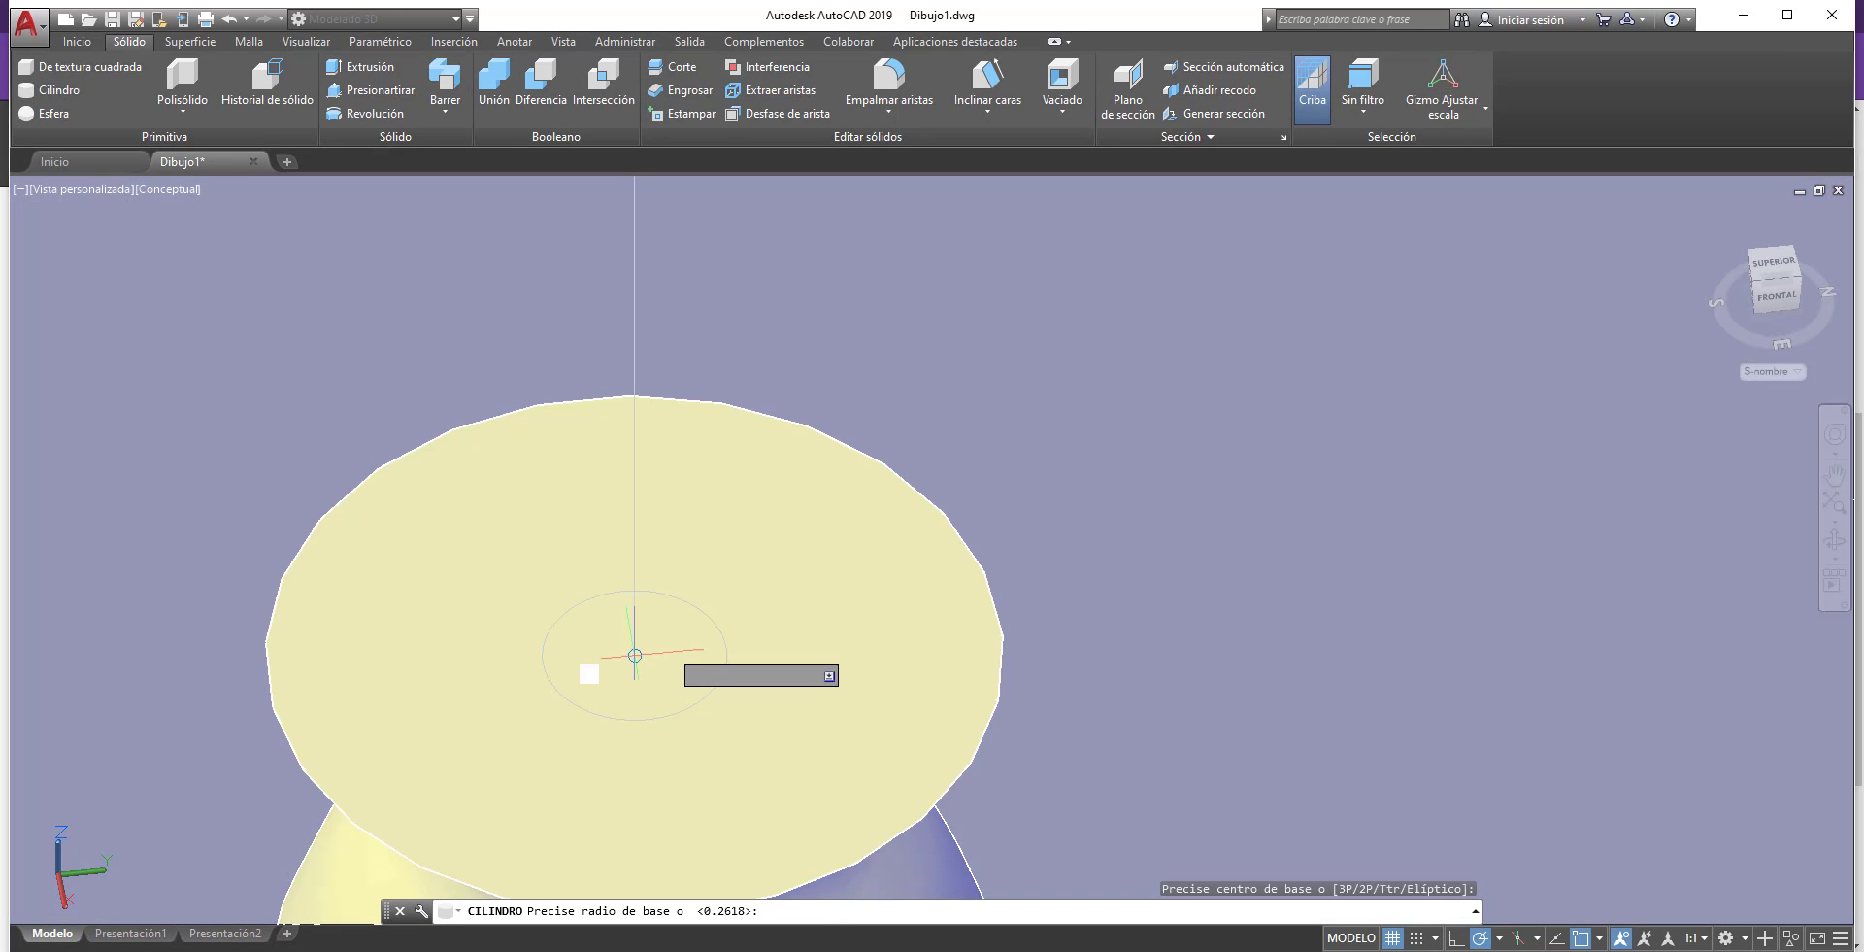
left_click(690, 642)
scroll(670, 597, "down", 4)
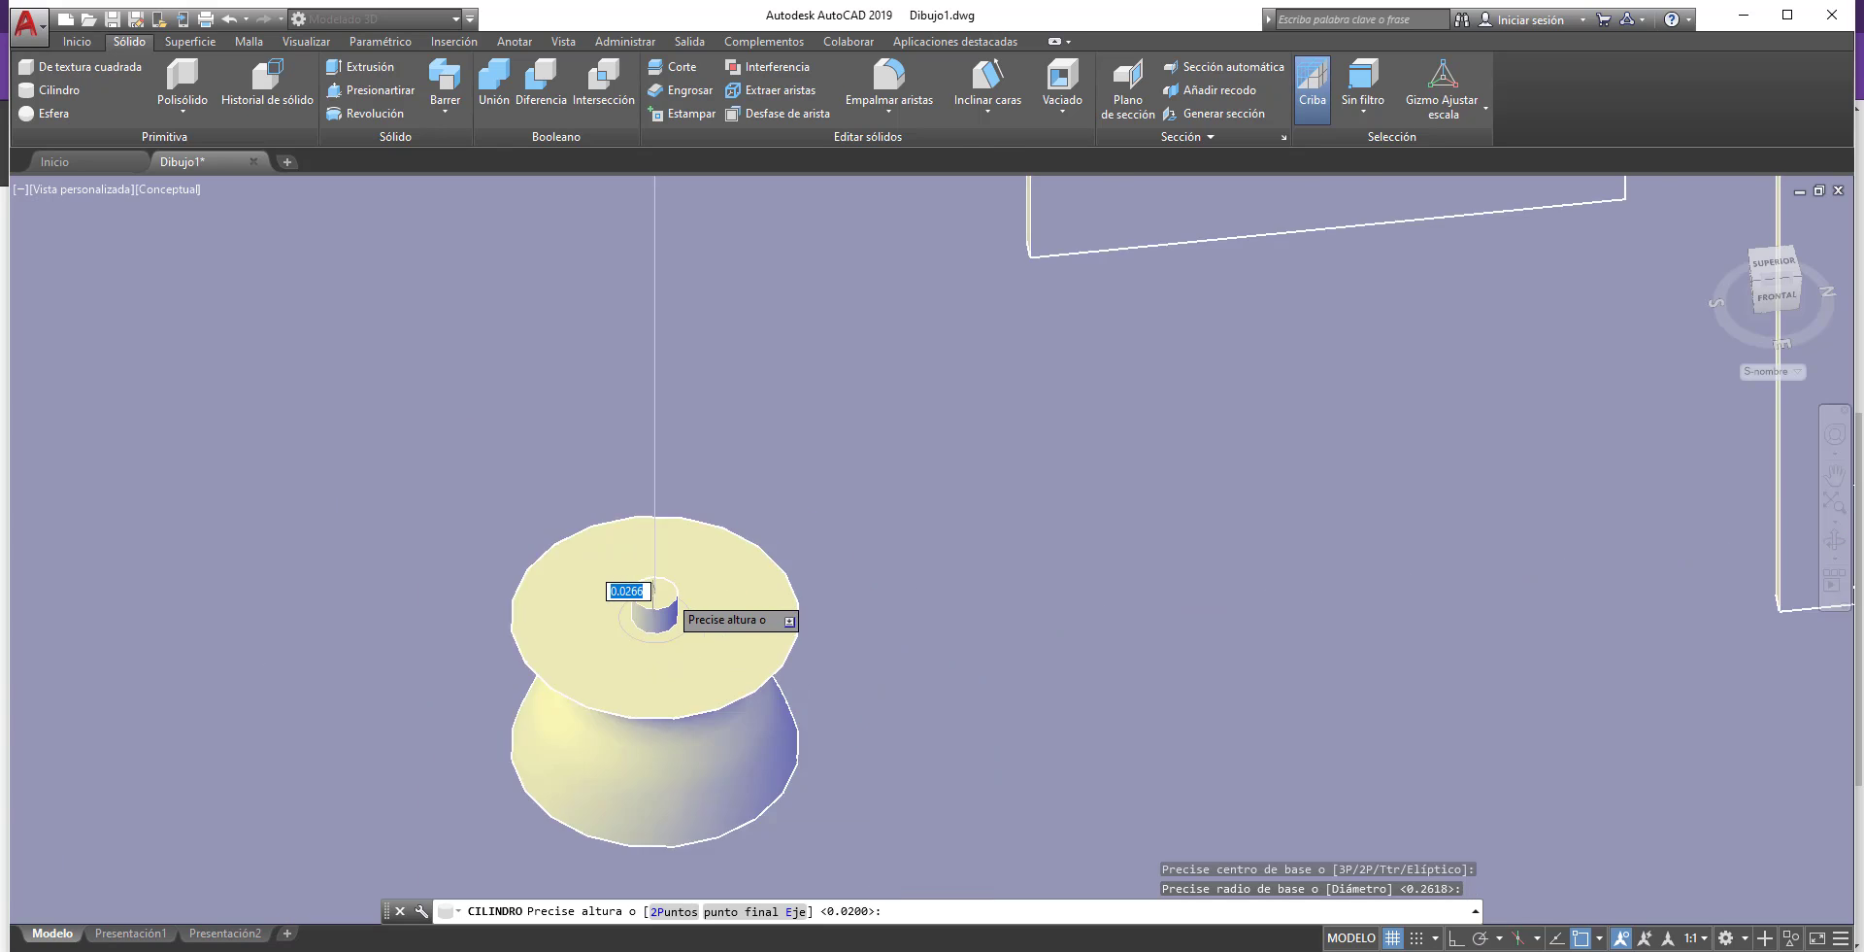
scroll(654, 589, "down", 5)
scroll(645, 570, "down", 2)
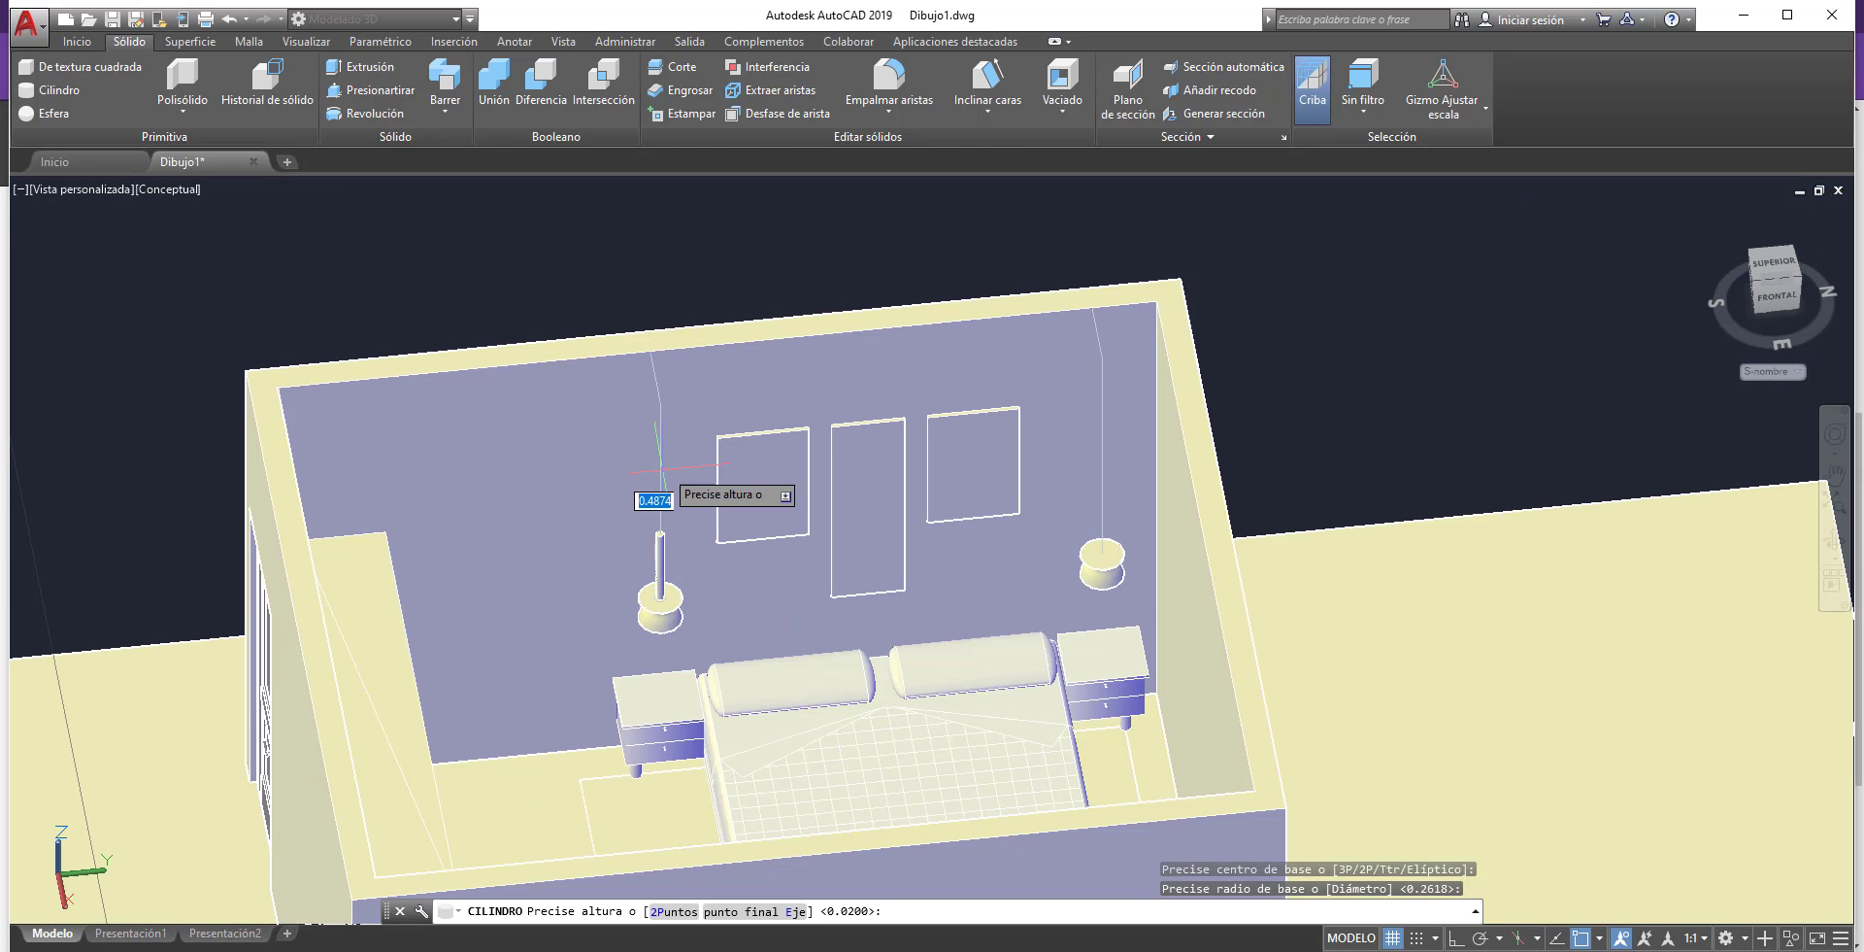
left_click(659, 399)
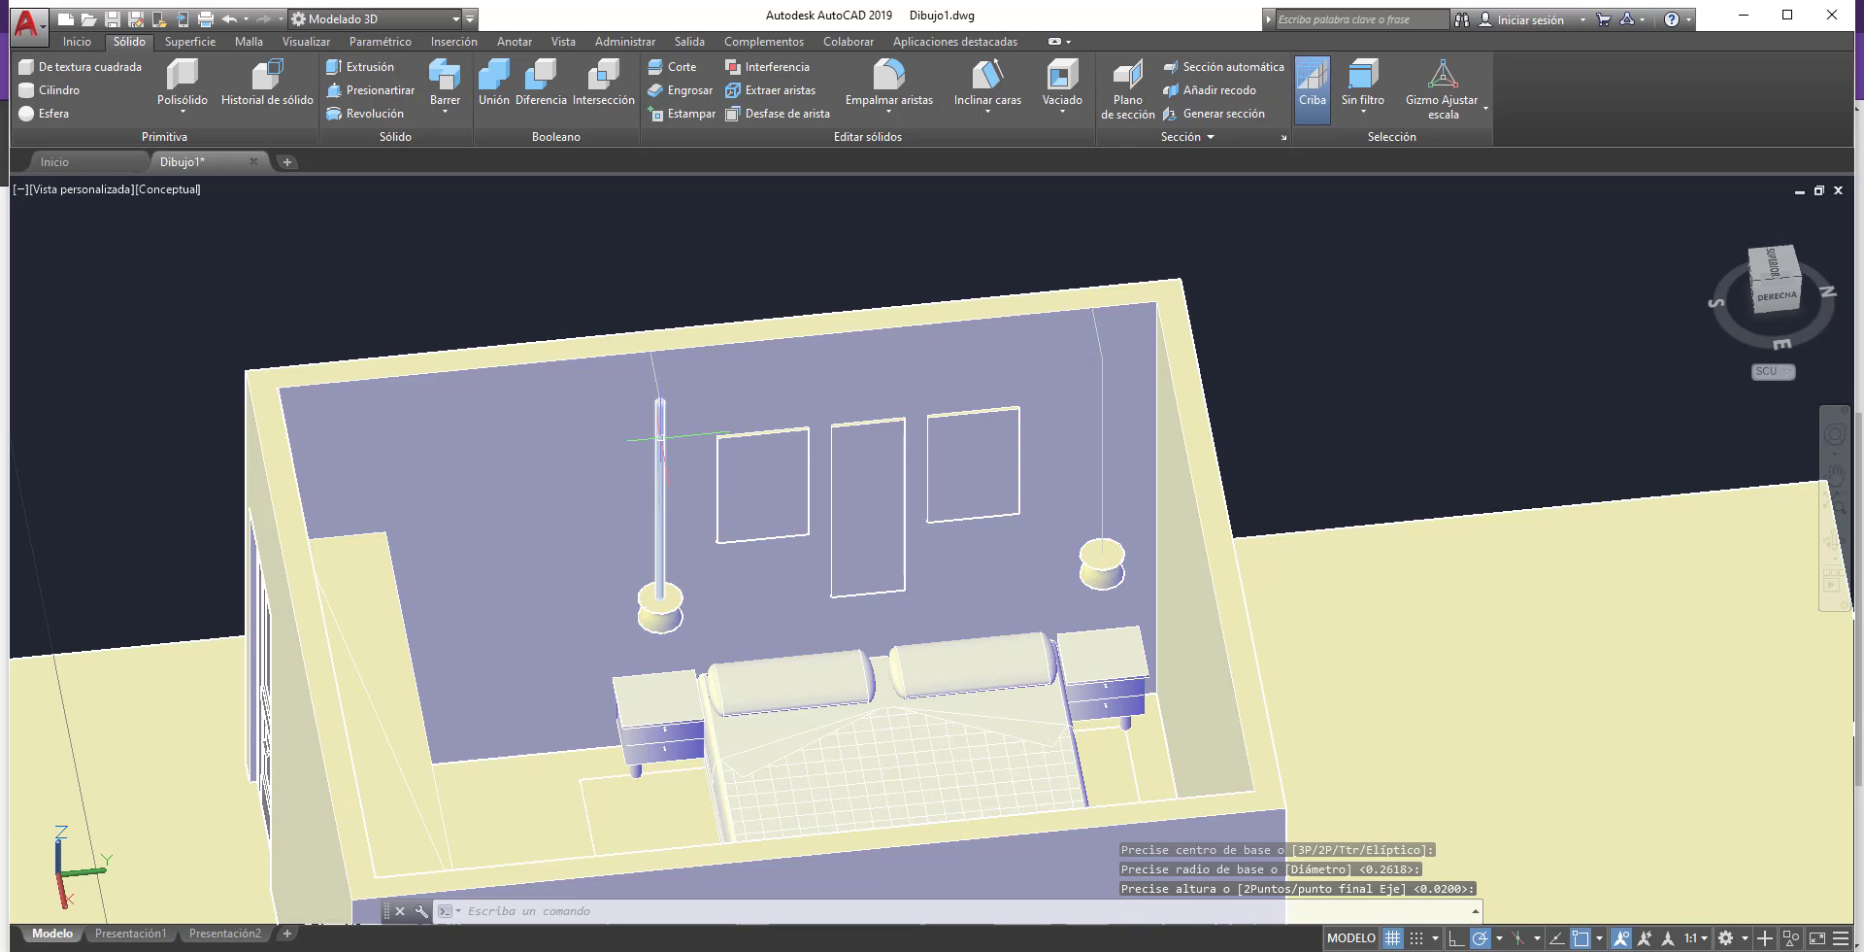
left_click(661, 436)
- Copy the pole, based at its top point, onto the right spool base
key("Return")
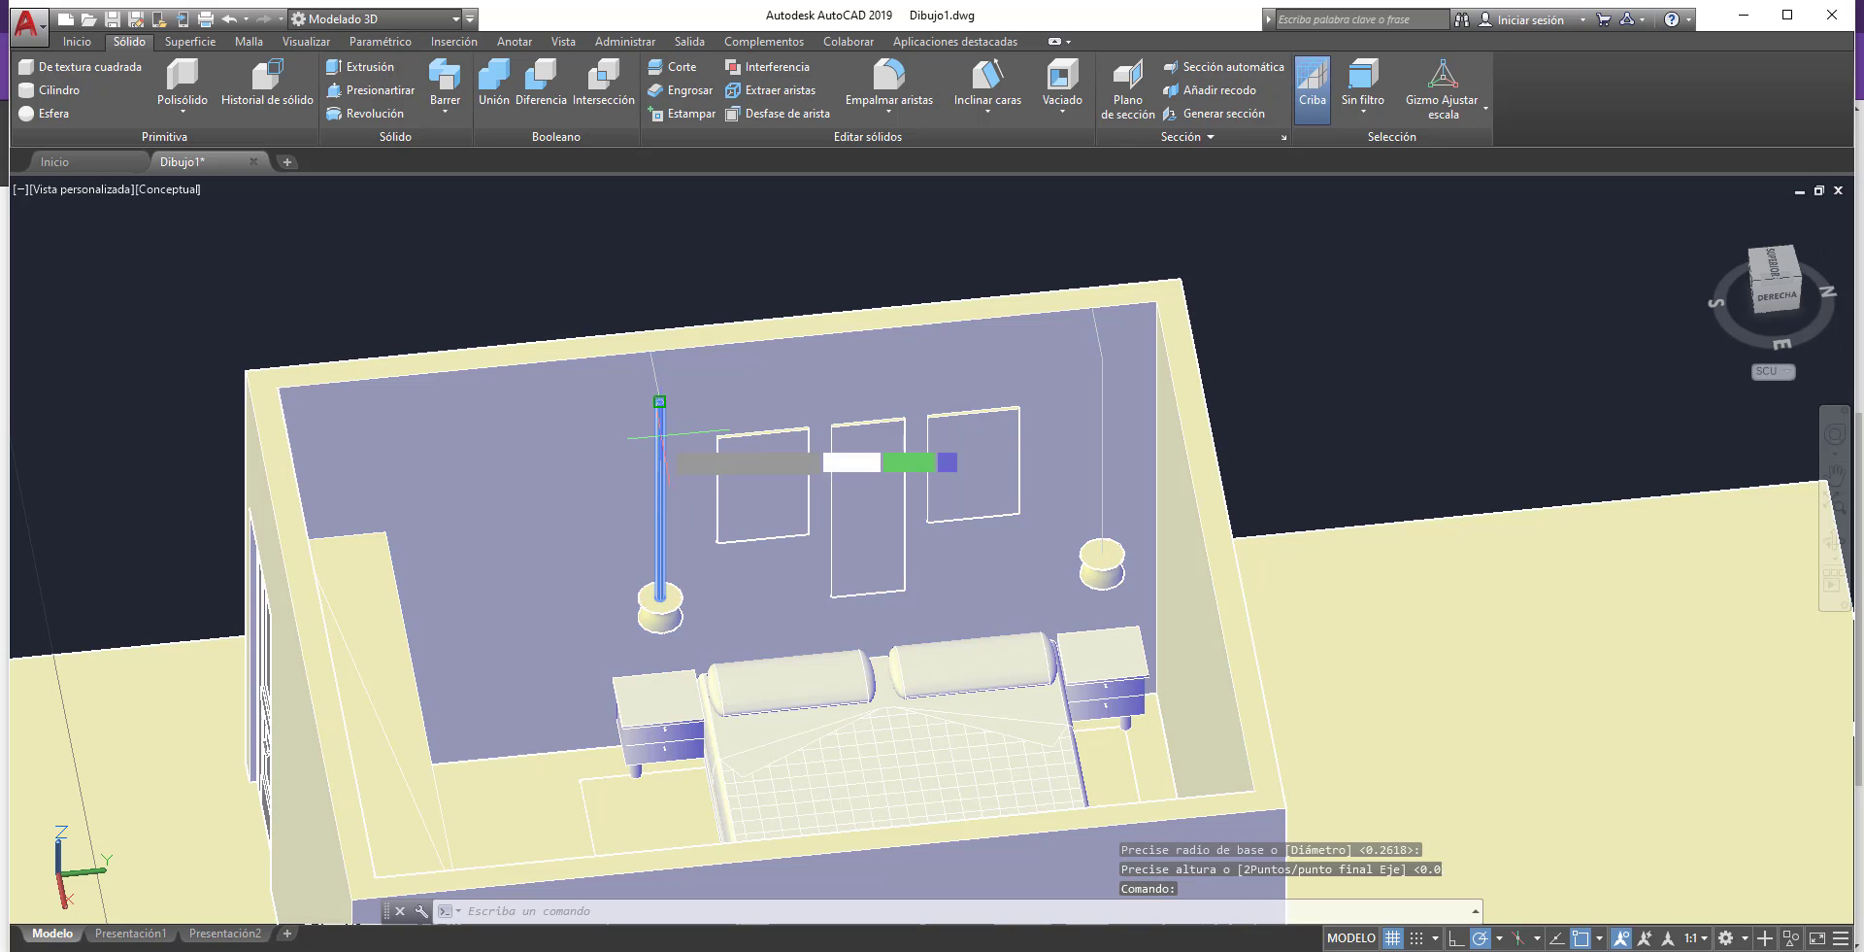
type("CP")
scroll(661, 401, "up", 2)
scroll(661, 401, "up", 3)
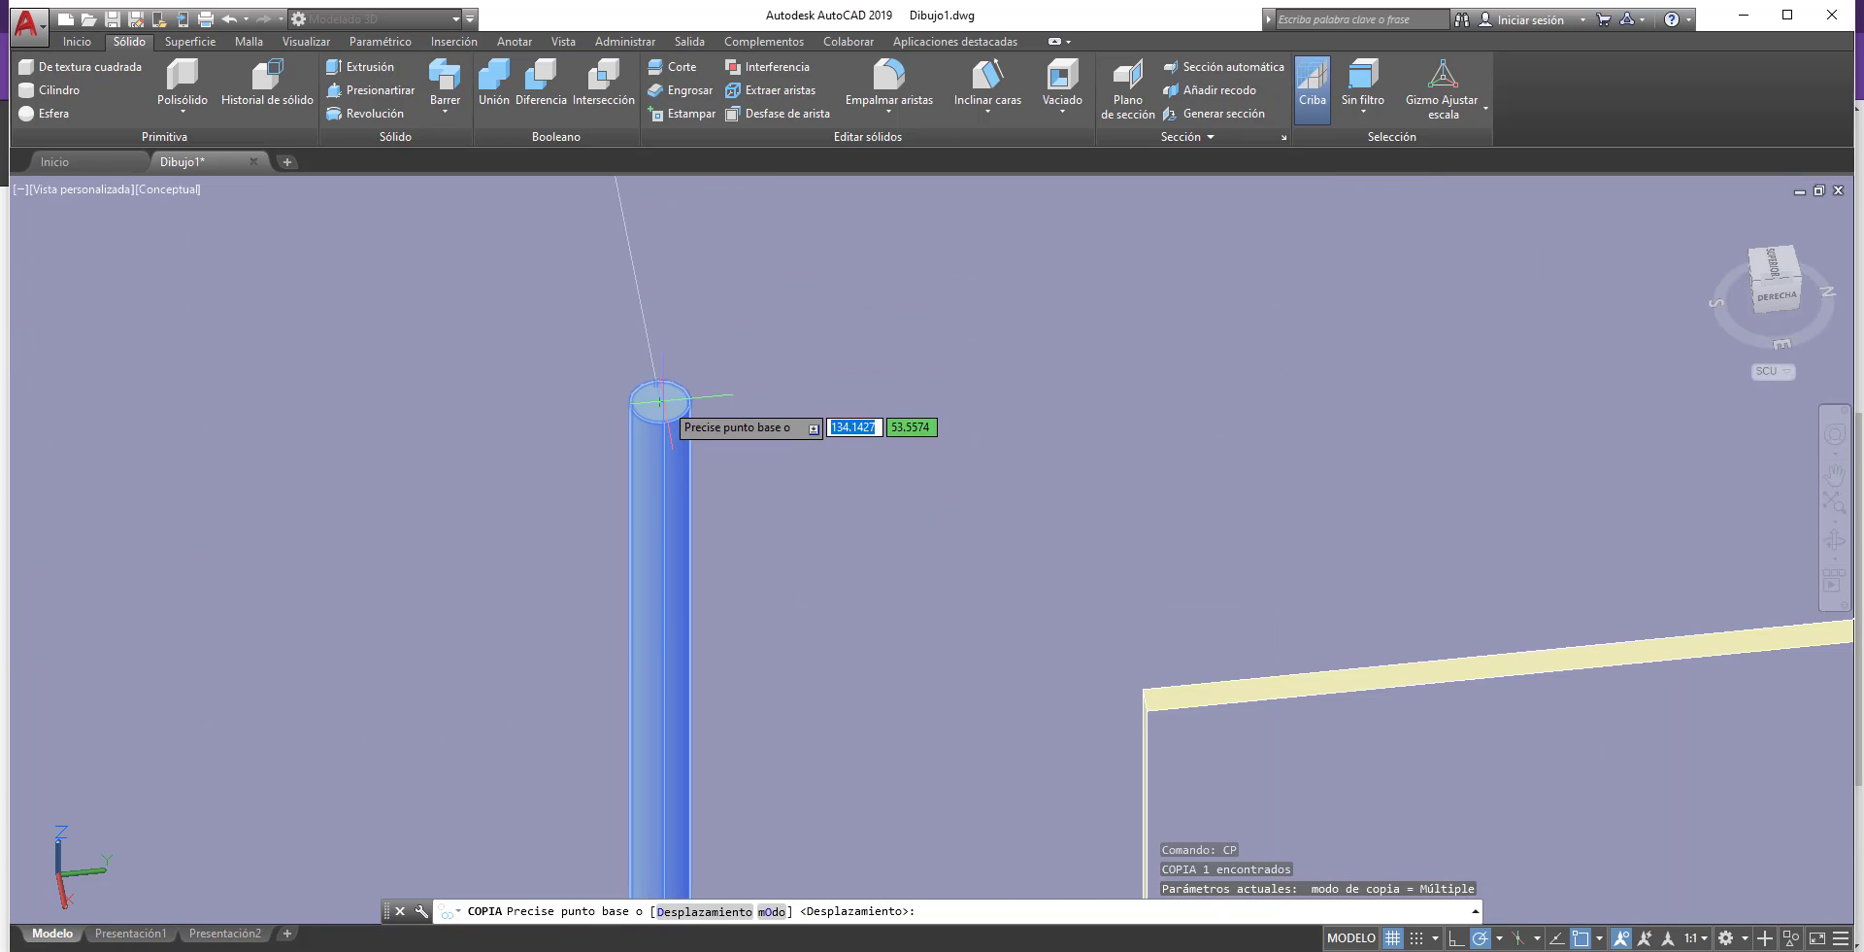
left_click(660, 401)
scroll(660, 401, "down", 2)
scroll(621, 456, "down", 3)
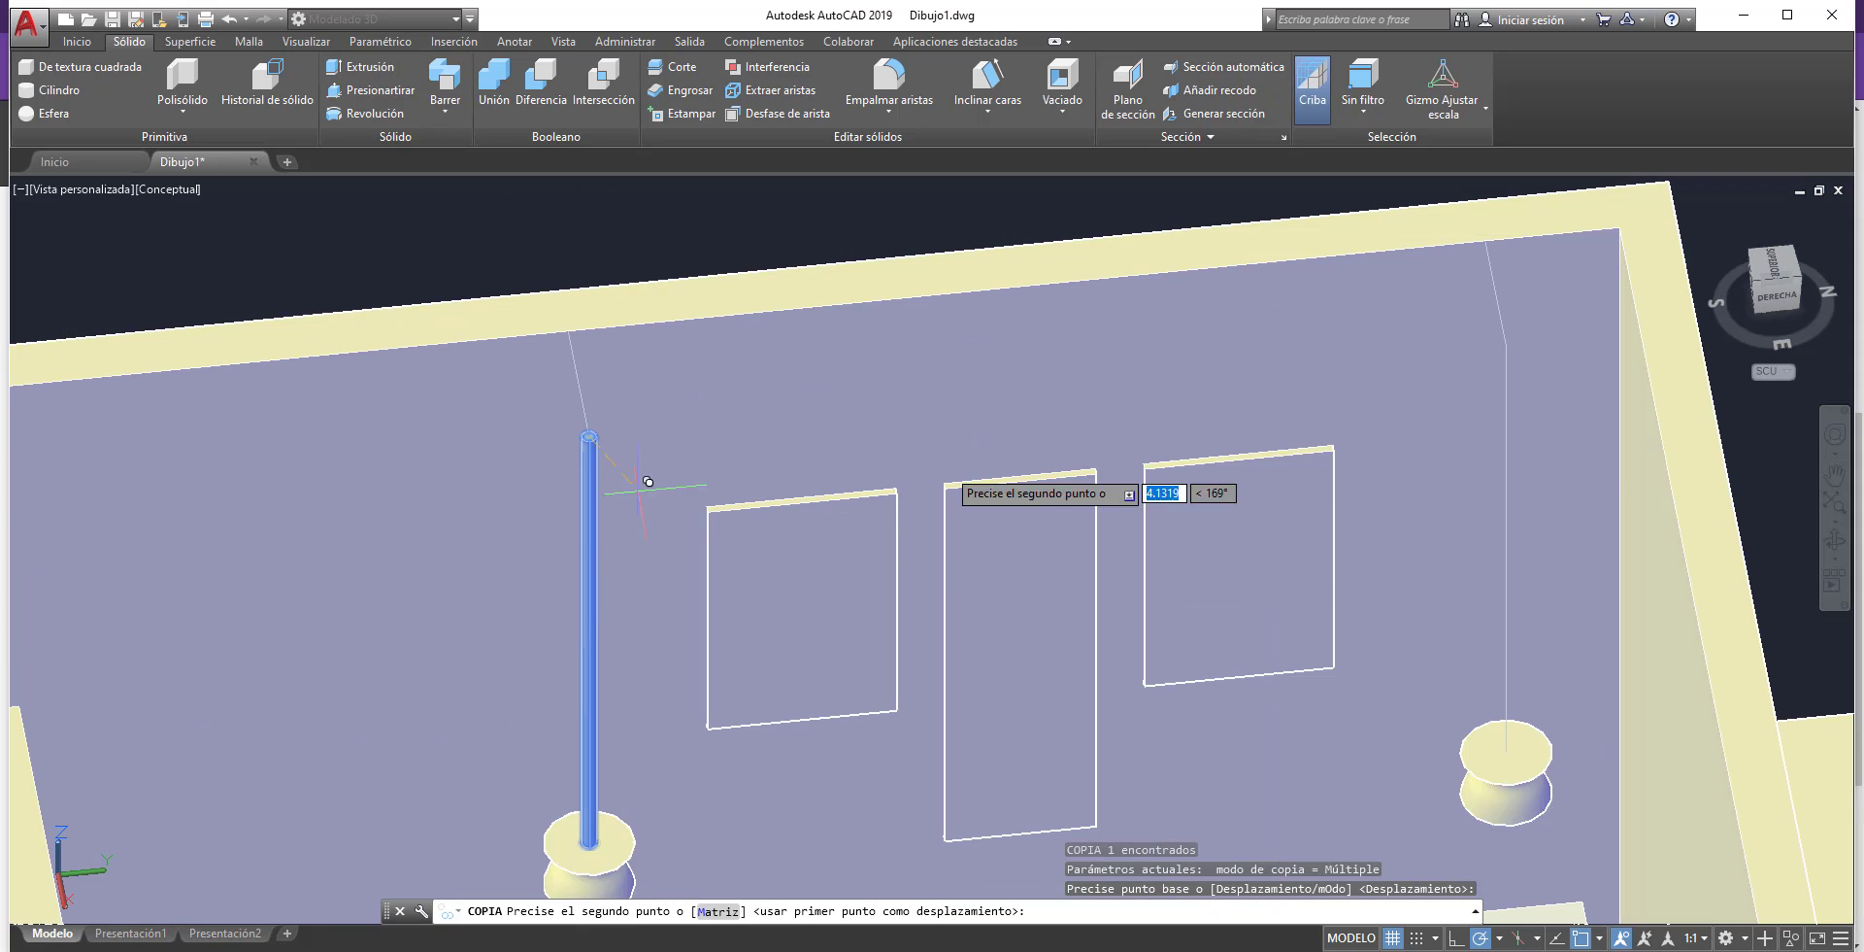
left_click(1520, 328)
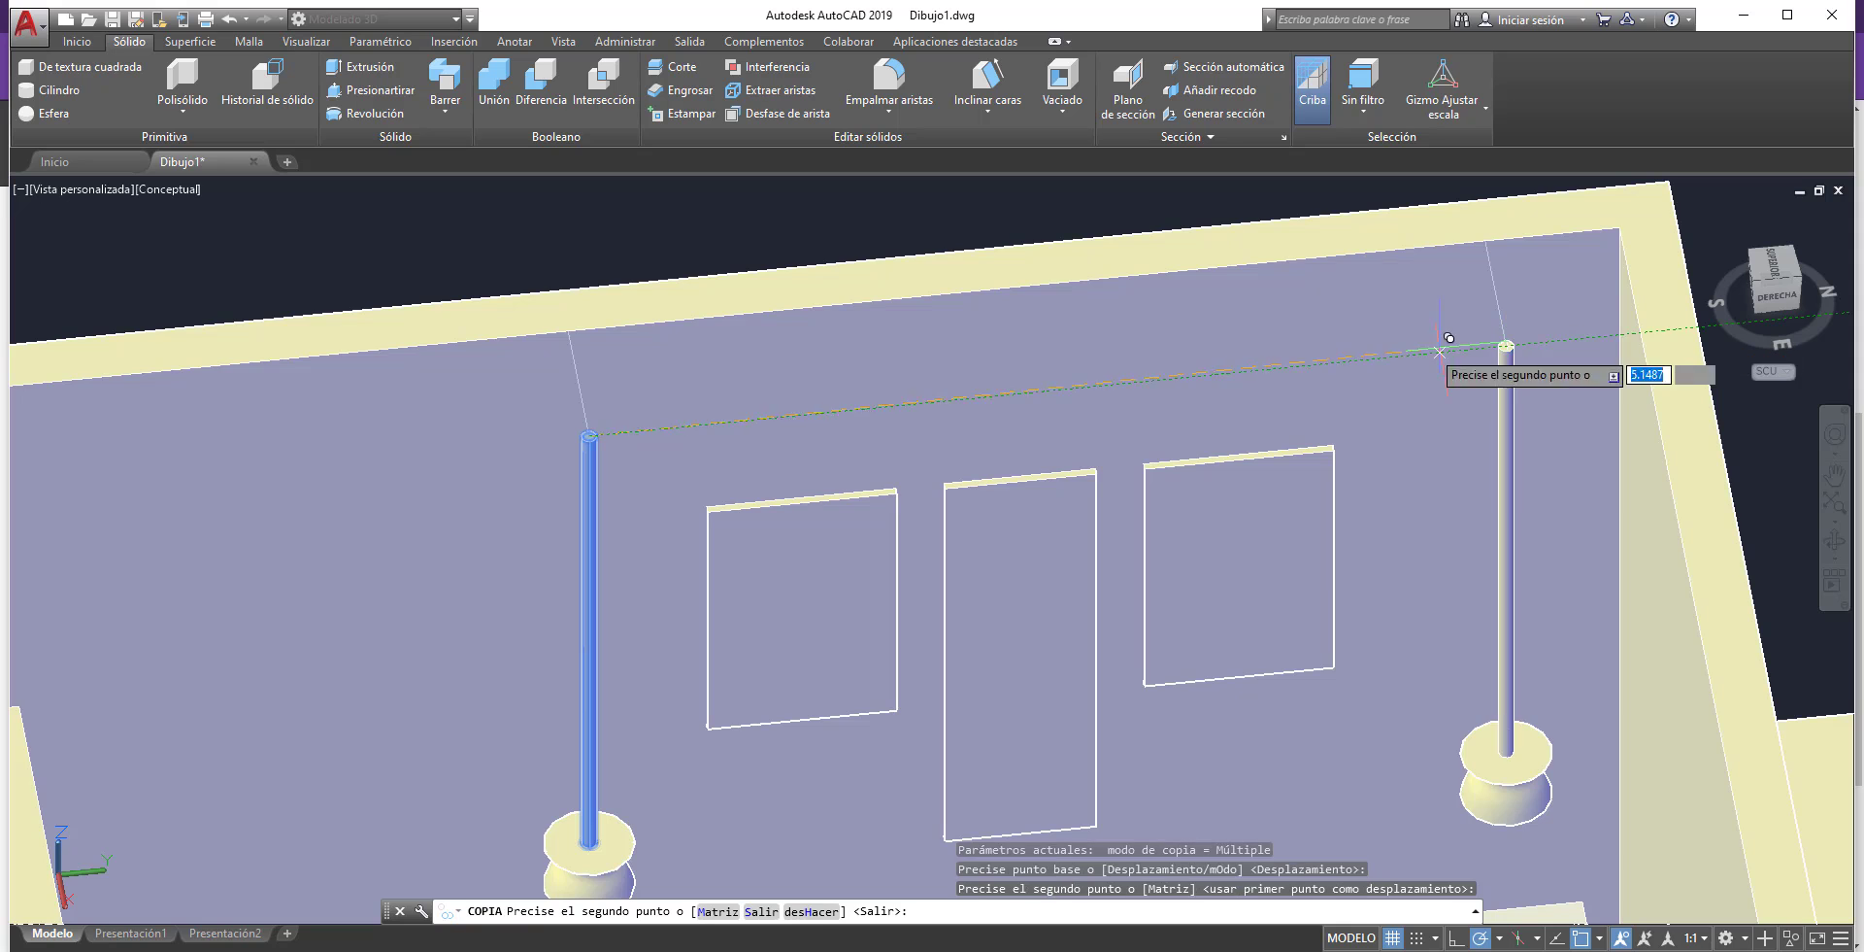
scroll(1058, 466, "down", 3)
scroll(900, 503, "down", 2)
key("Escape")
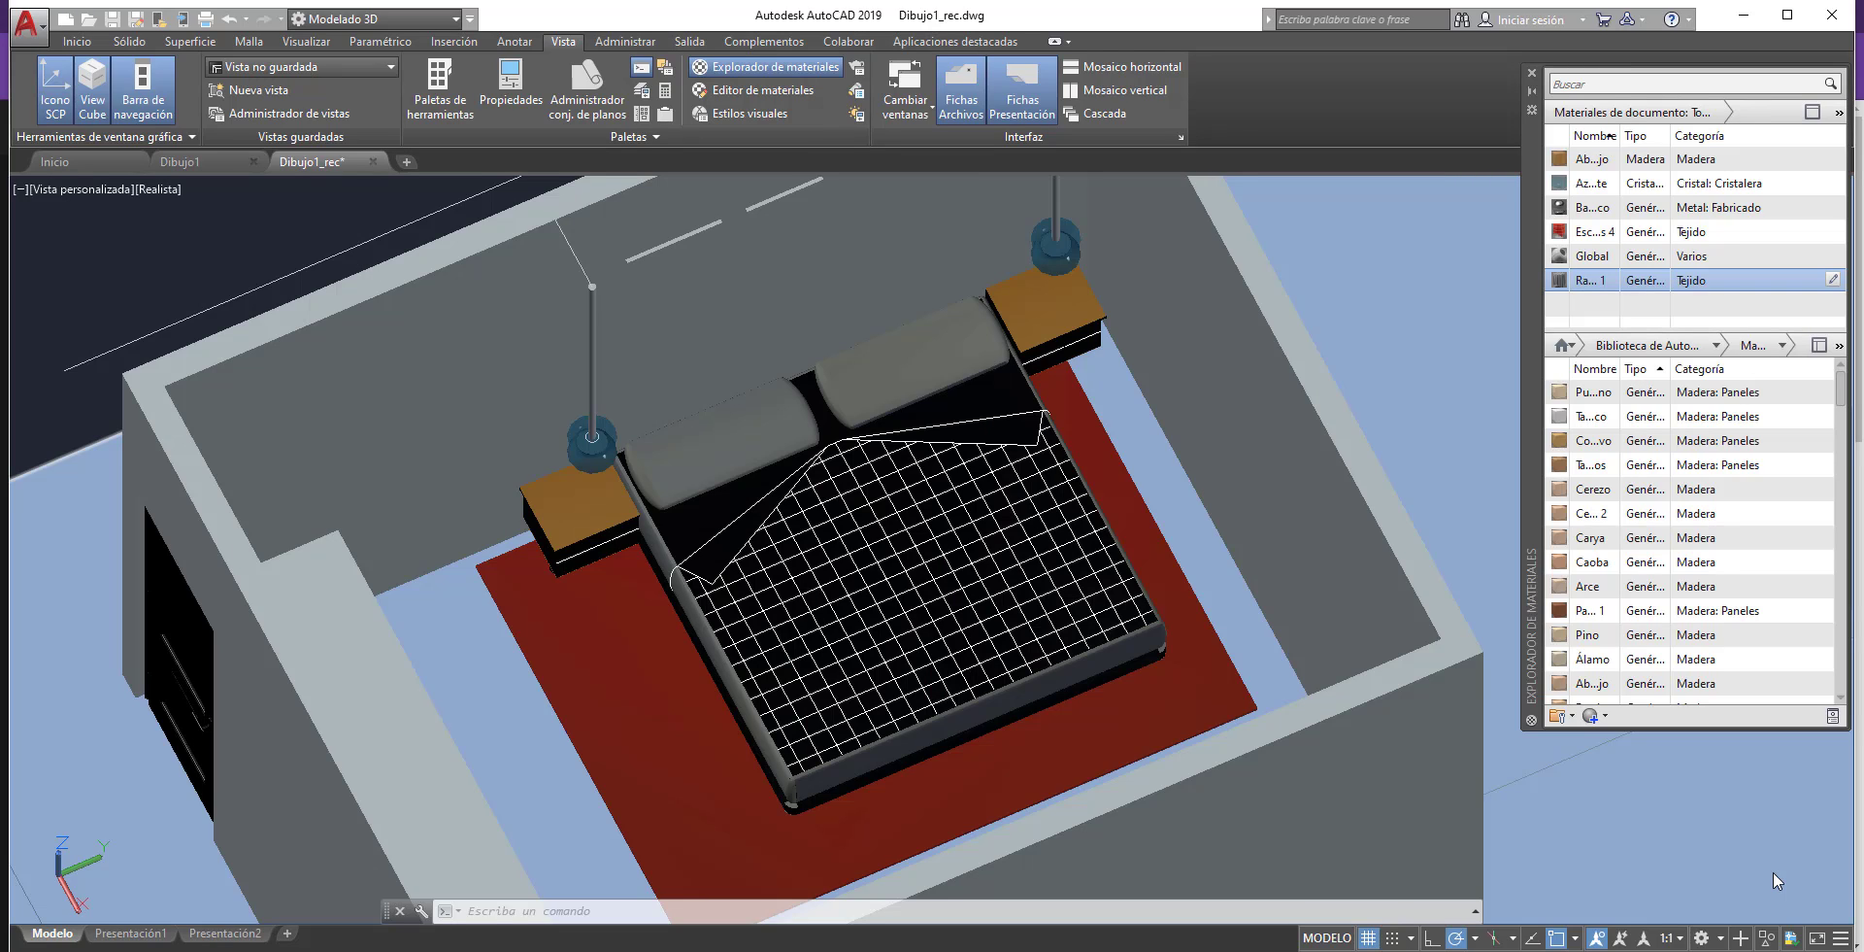
- Scroll the Autodesk library in the Materials Browser and drop down its category list
scroll(1689, 583, "down", 1)
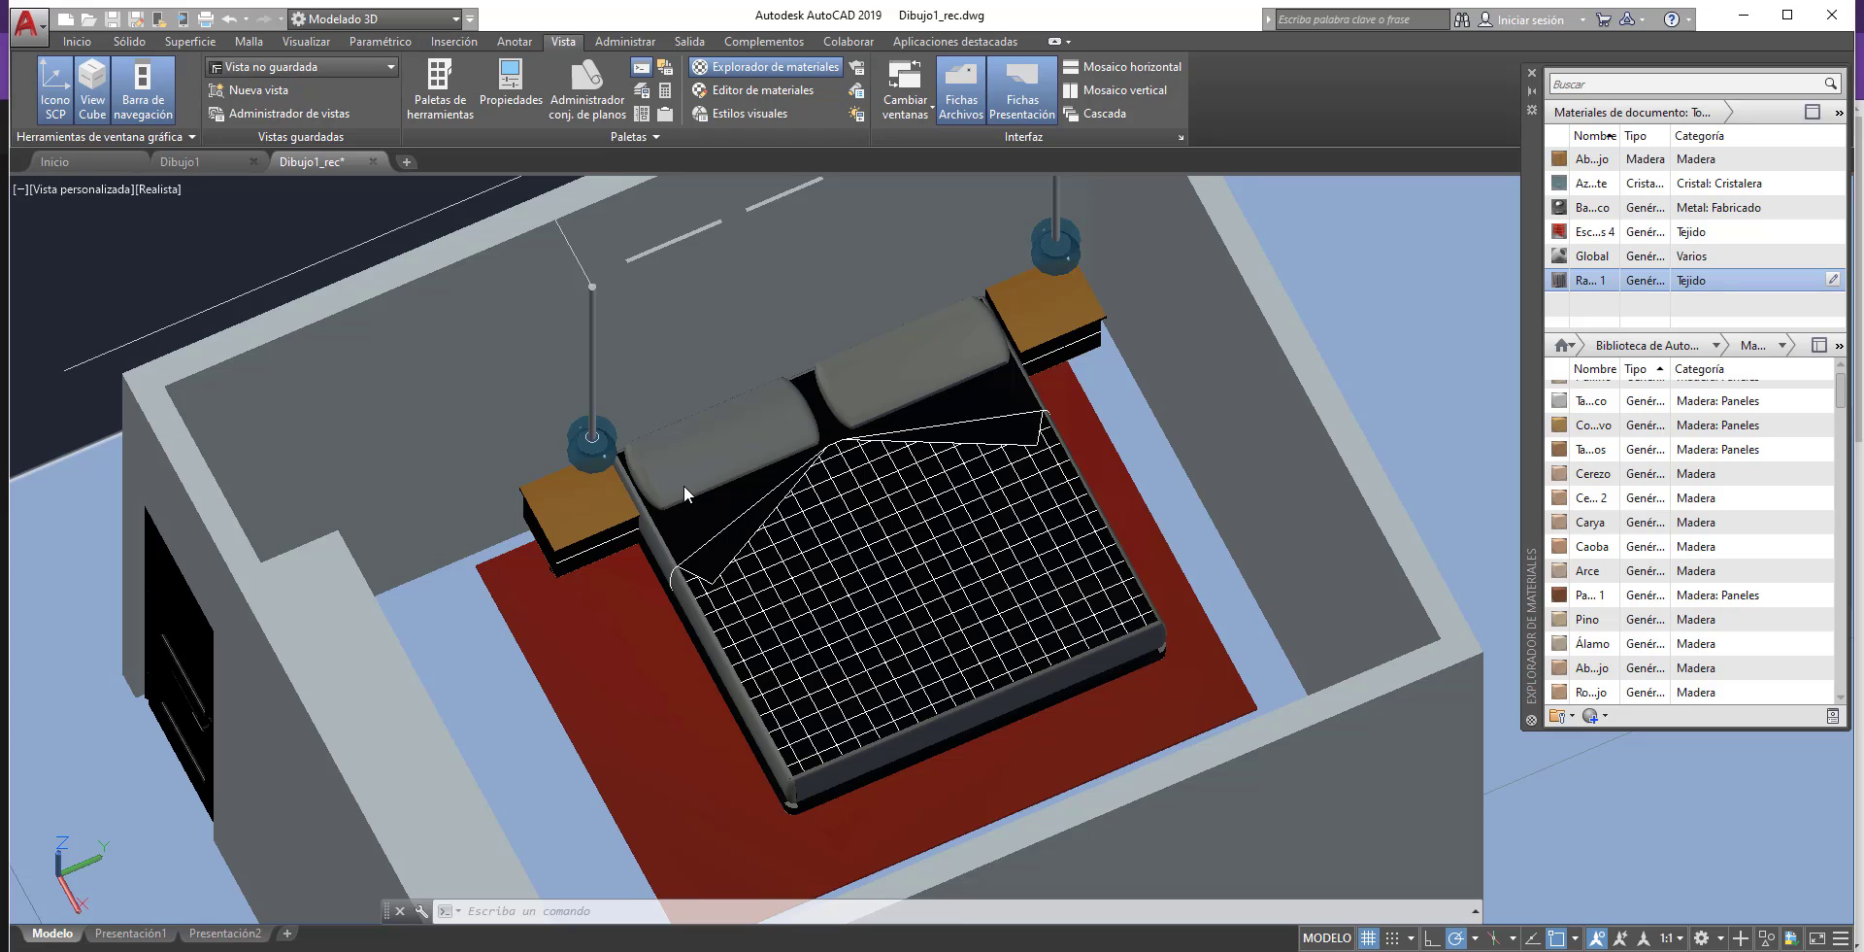
left_click(1714, 346)
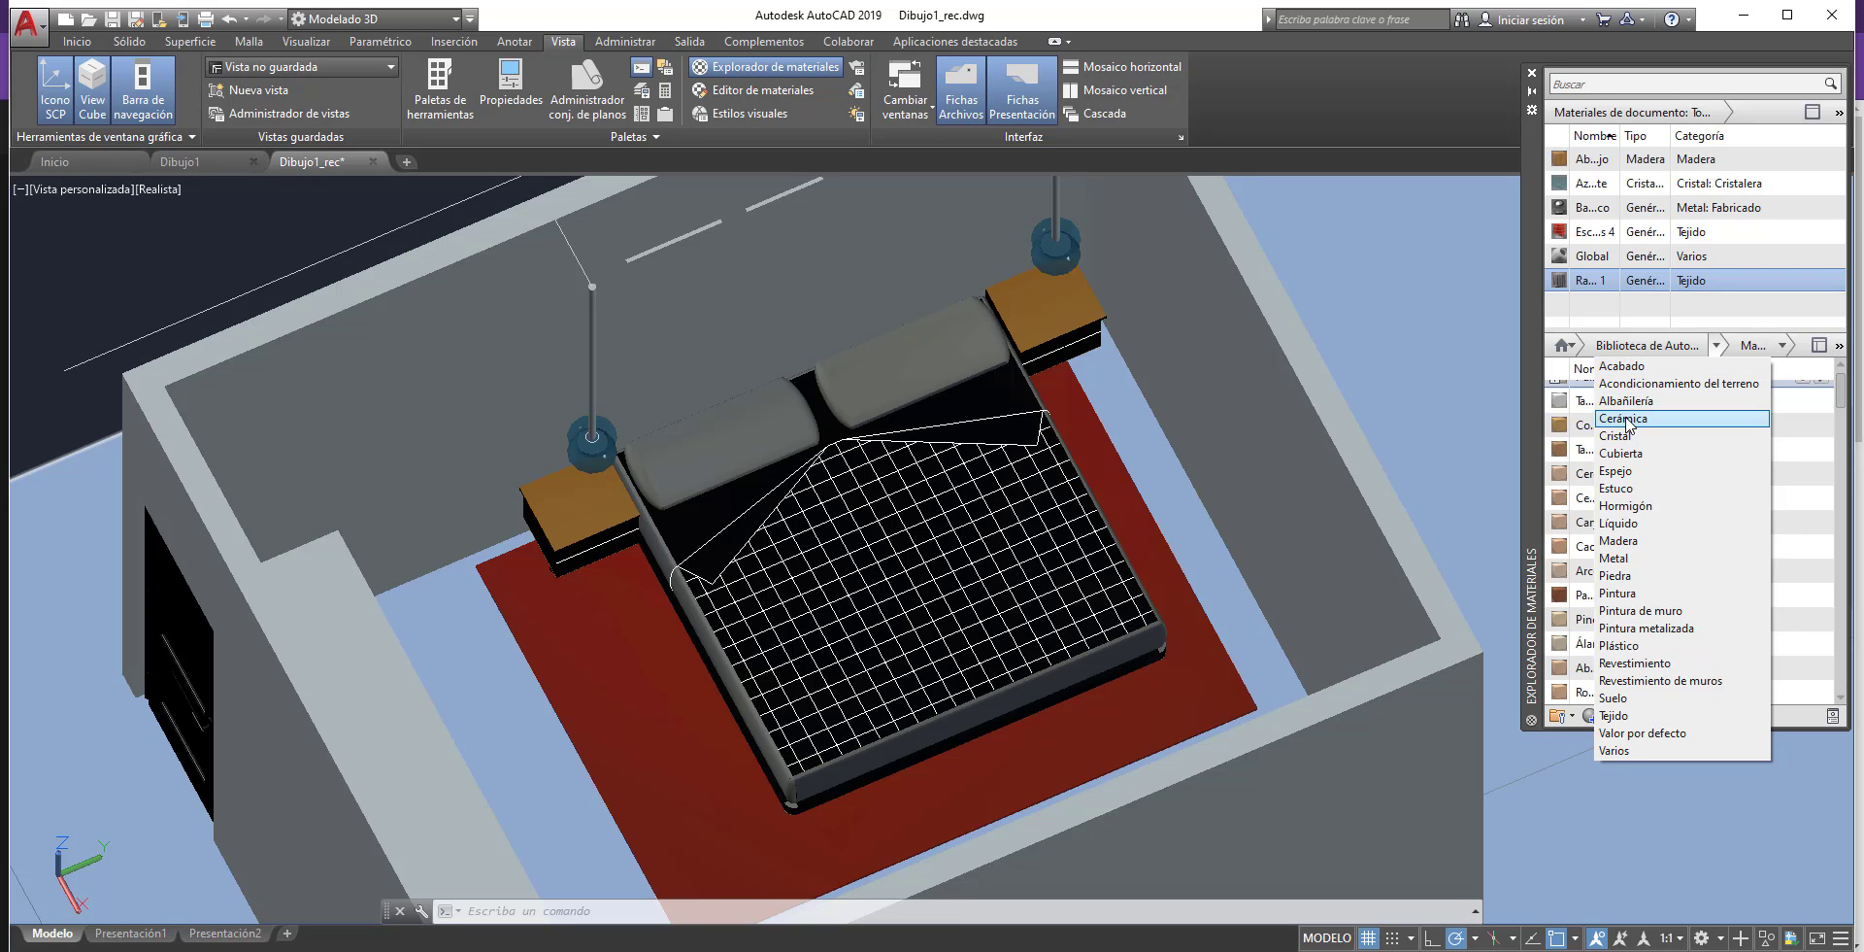
- Filter the library to Tejido and apply the Marrón leather to the right pillow
left_click(1634, 721)
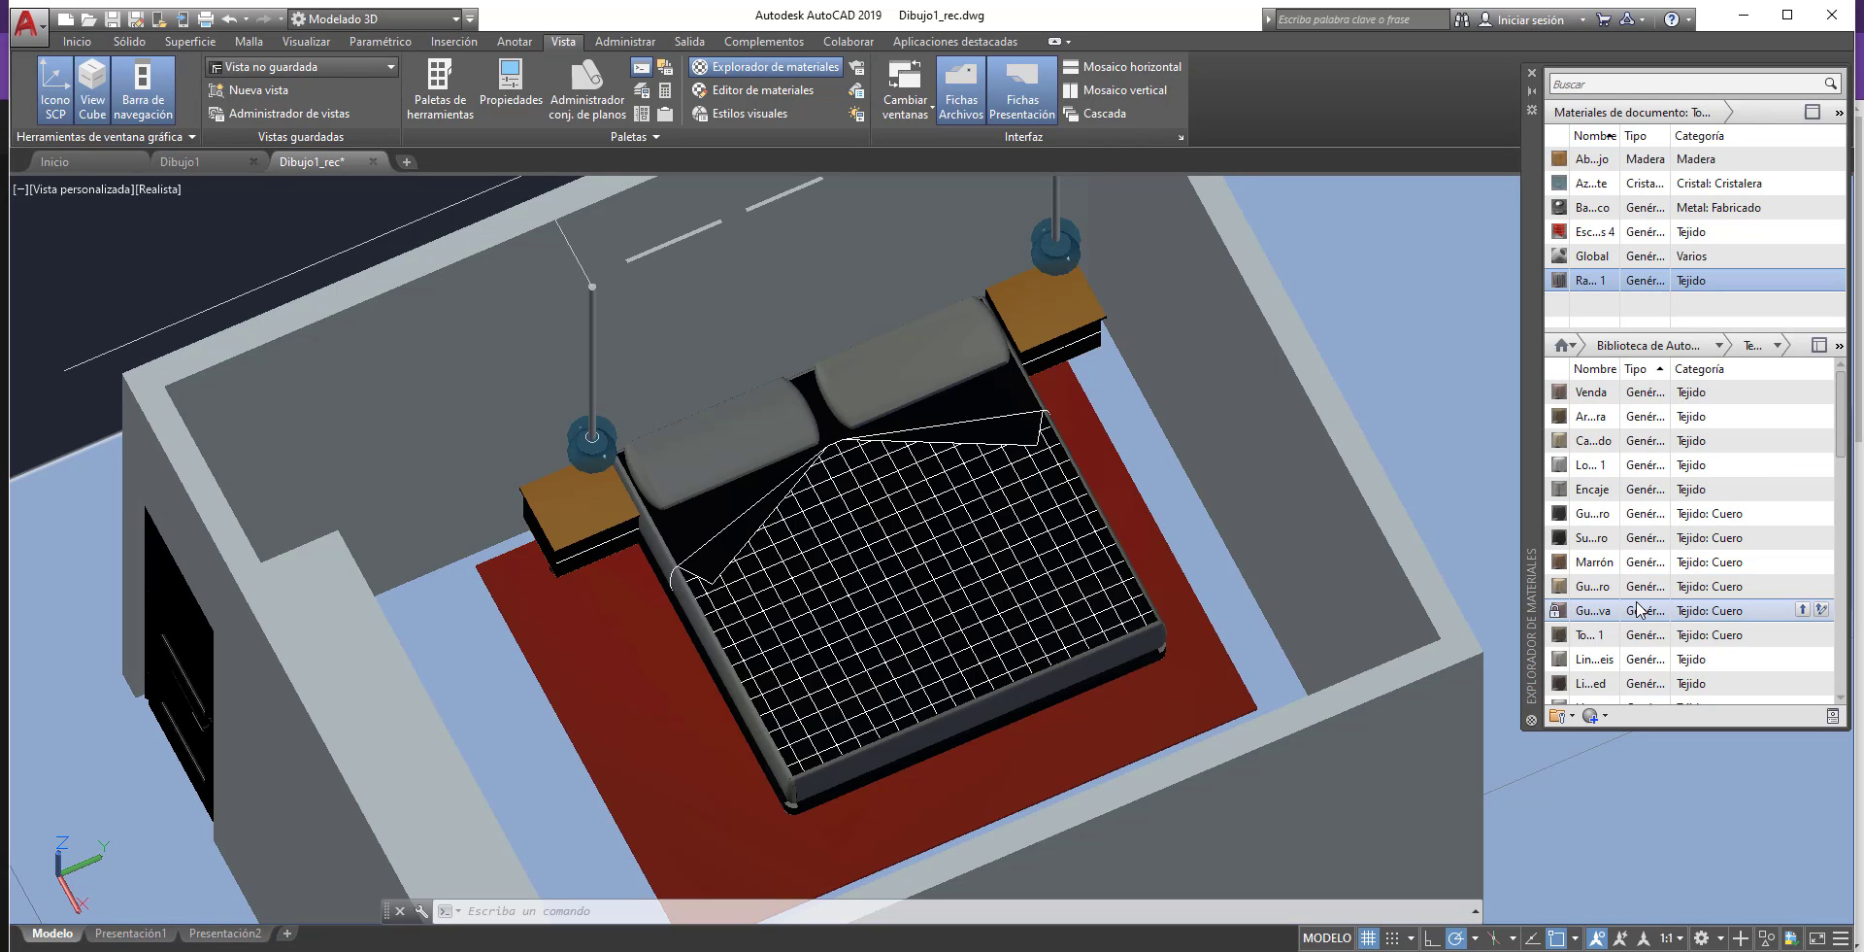
scroll(1640, 607, "down", 1)
scroll(1640, 607, "down", 1)
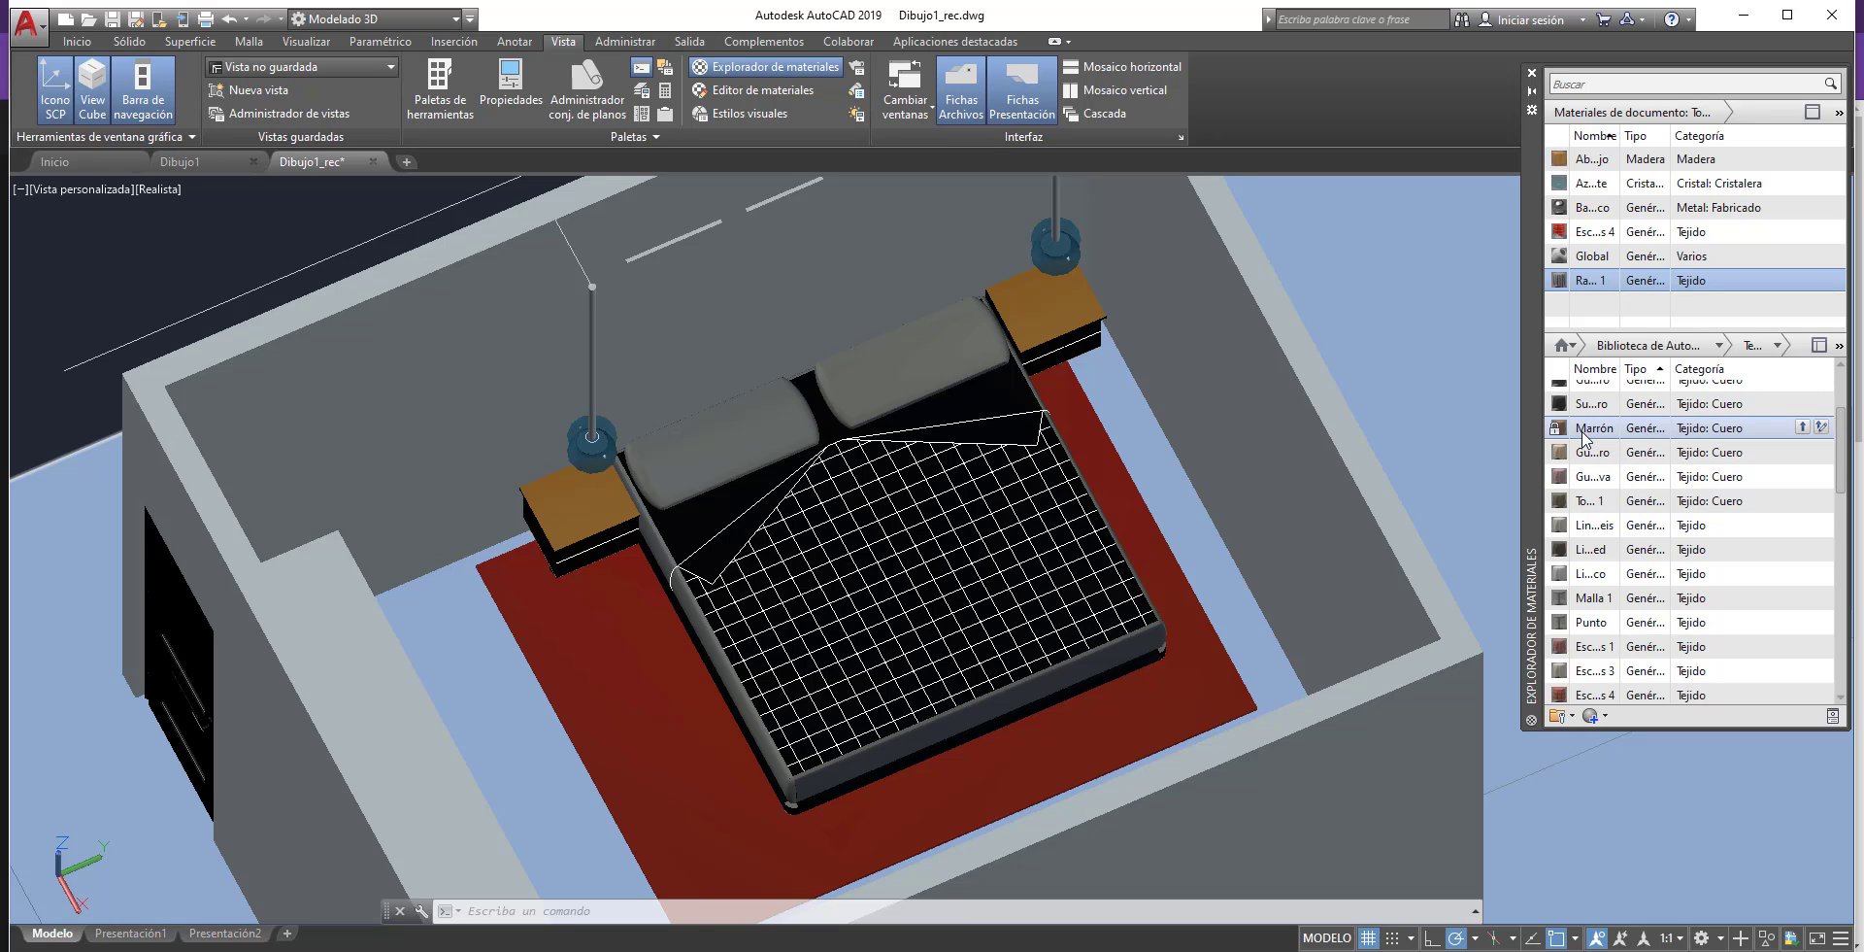
left_click_drag(1594, 439, 1130, 401)
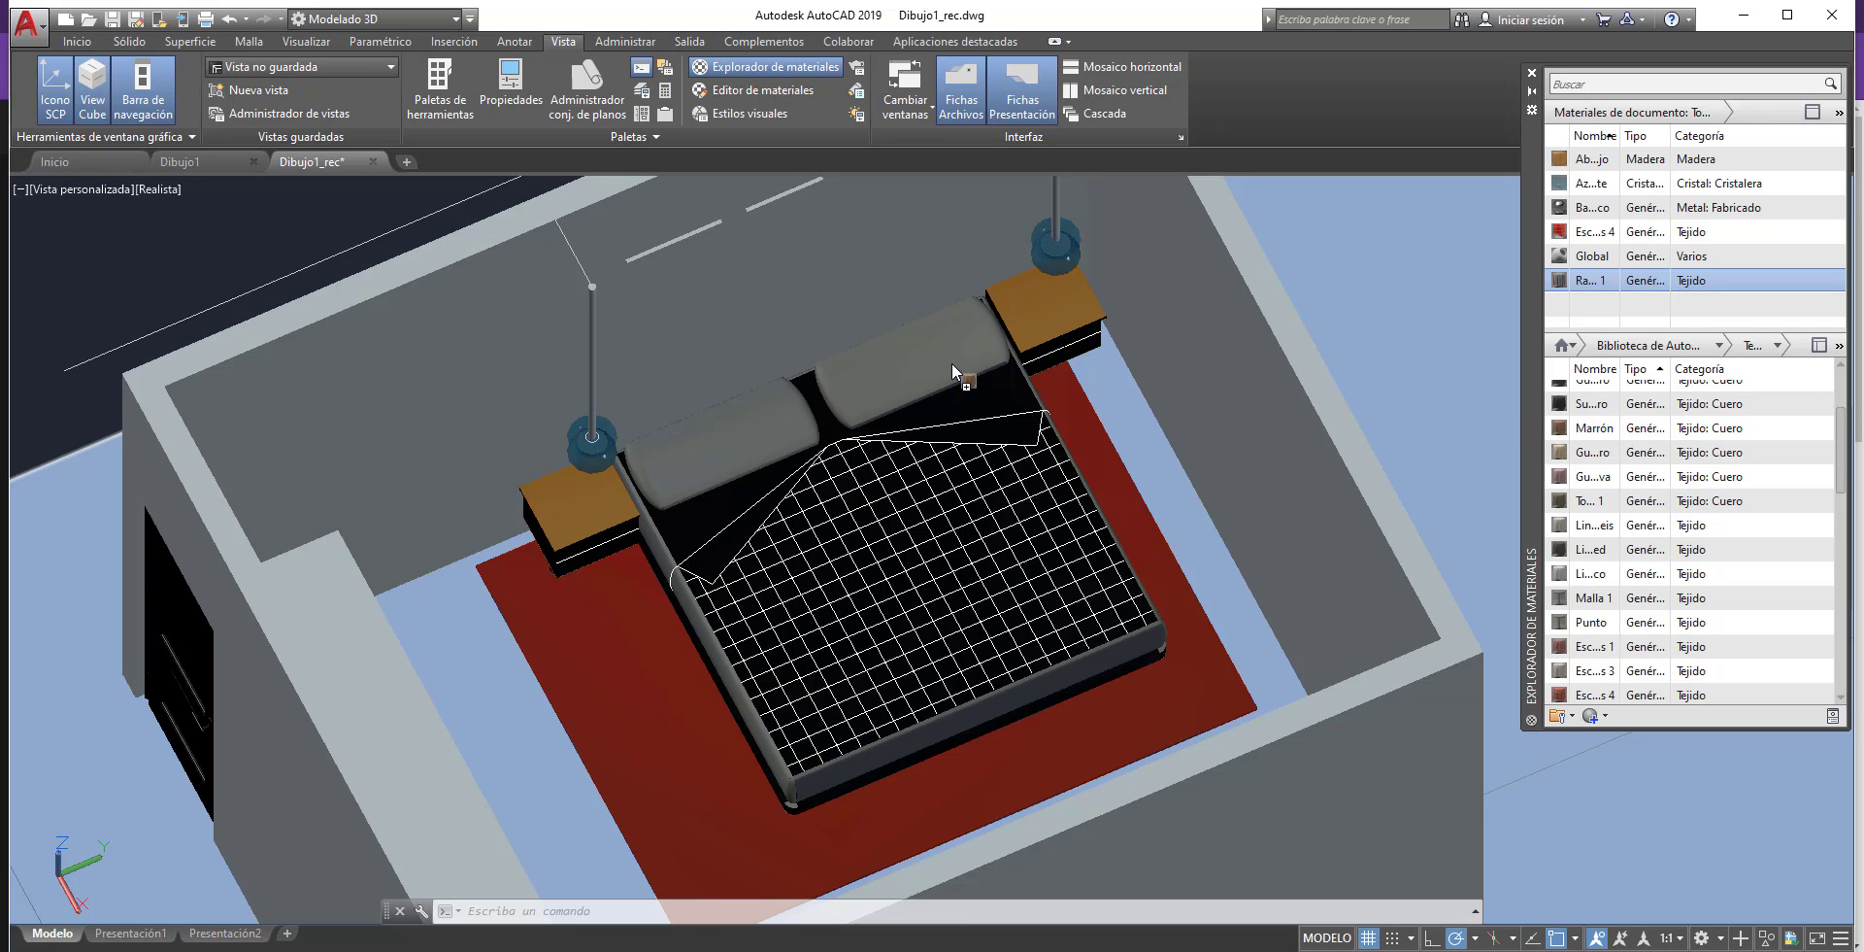
left_click_drag(954, 371, 1014, 388)
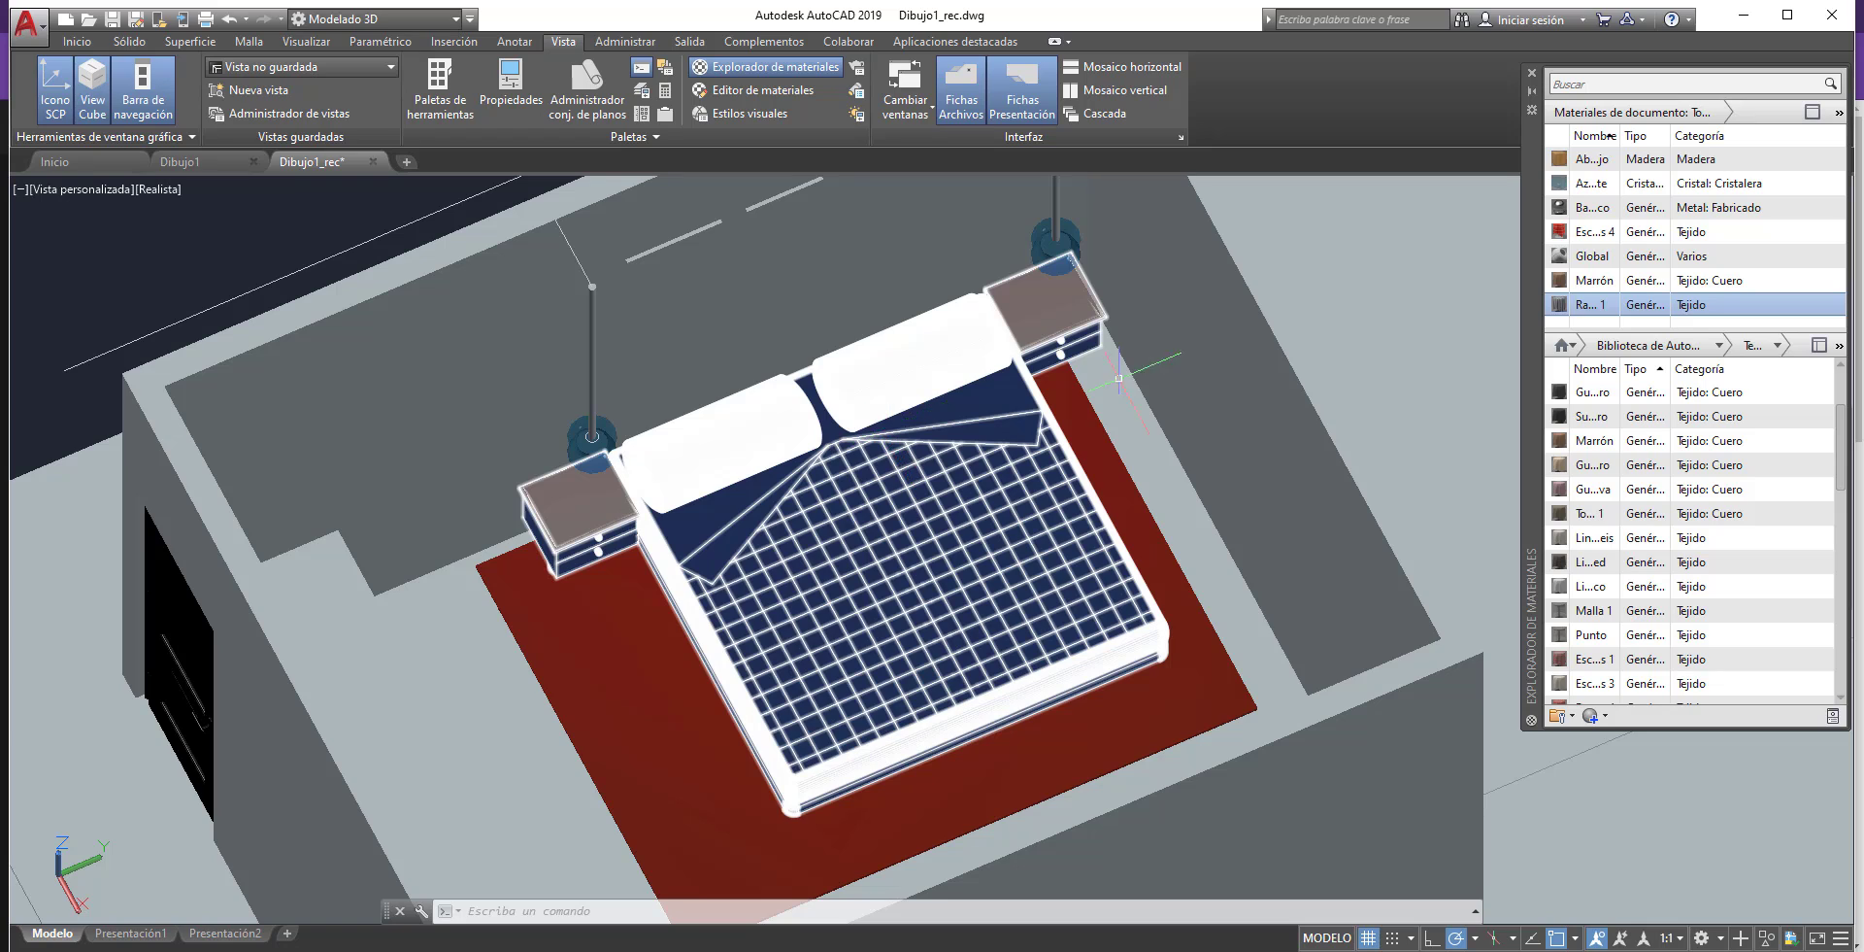
- Apply the Marrón leather to the left pillow and the remaining pillow surfaces
left_click_drag(1592, 280, 1172, 318)
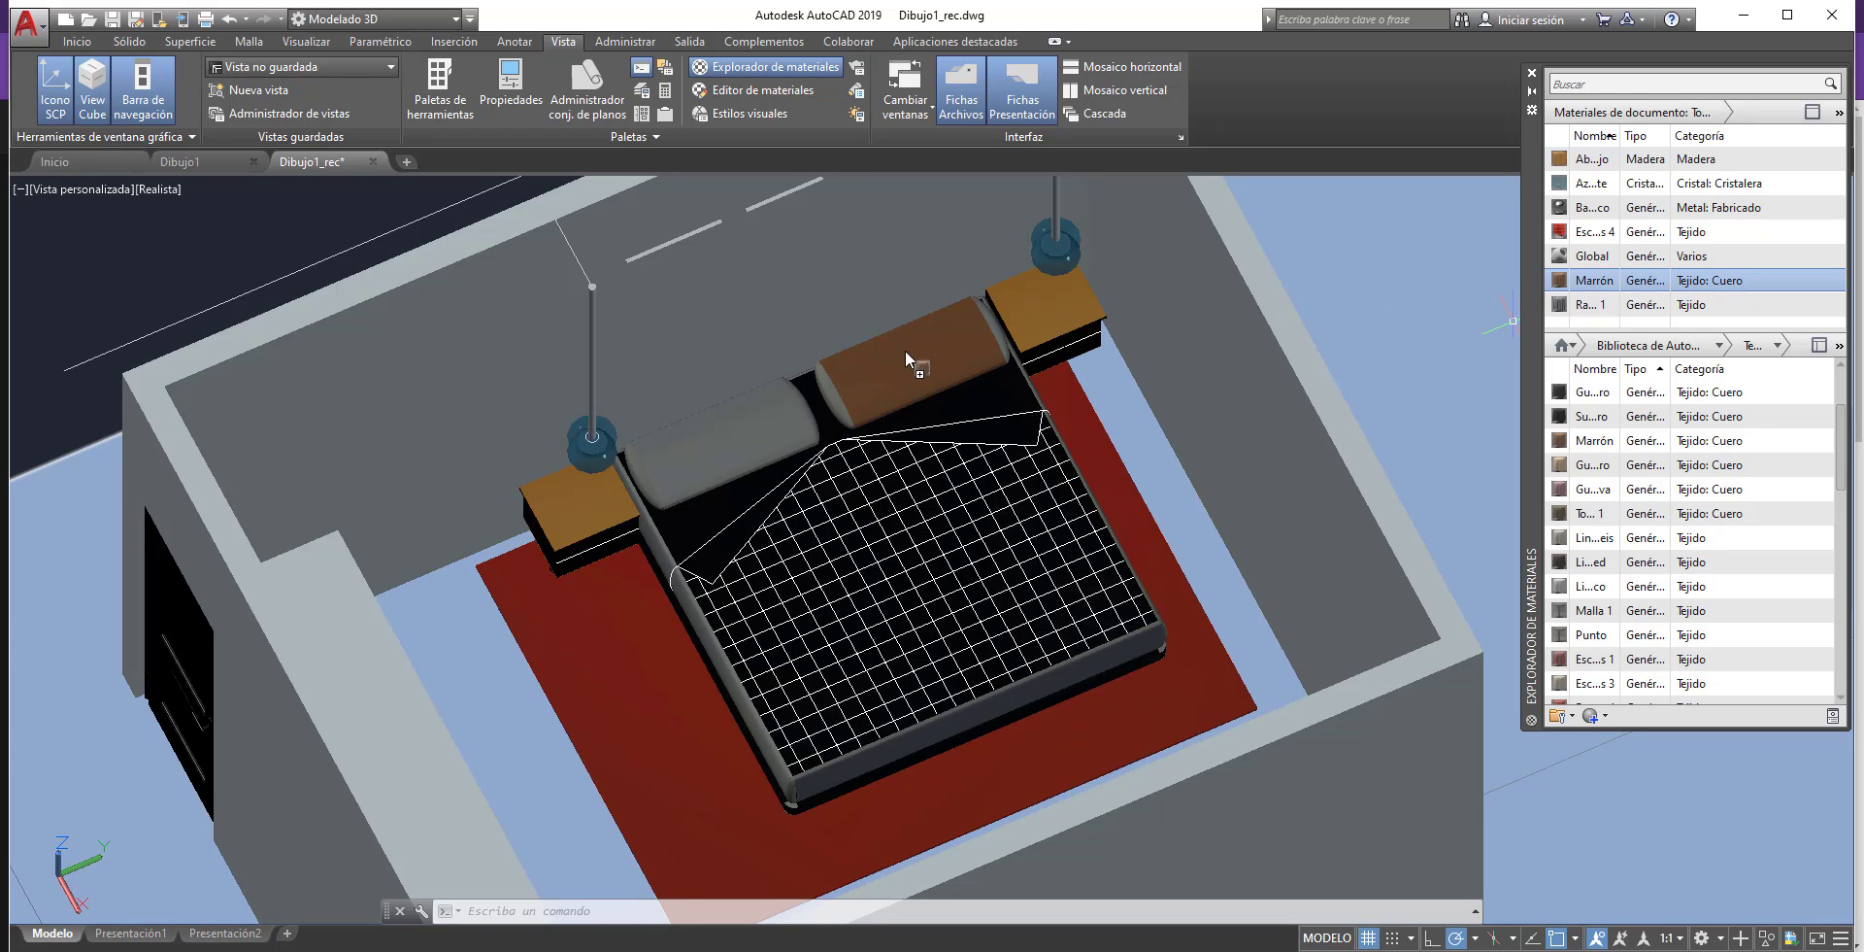
left_click_drag(743, 437, 731, 445)
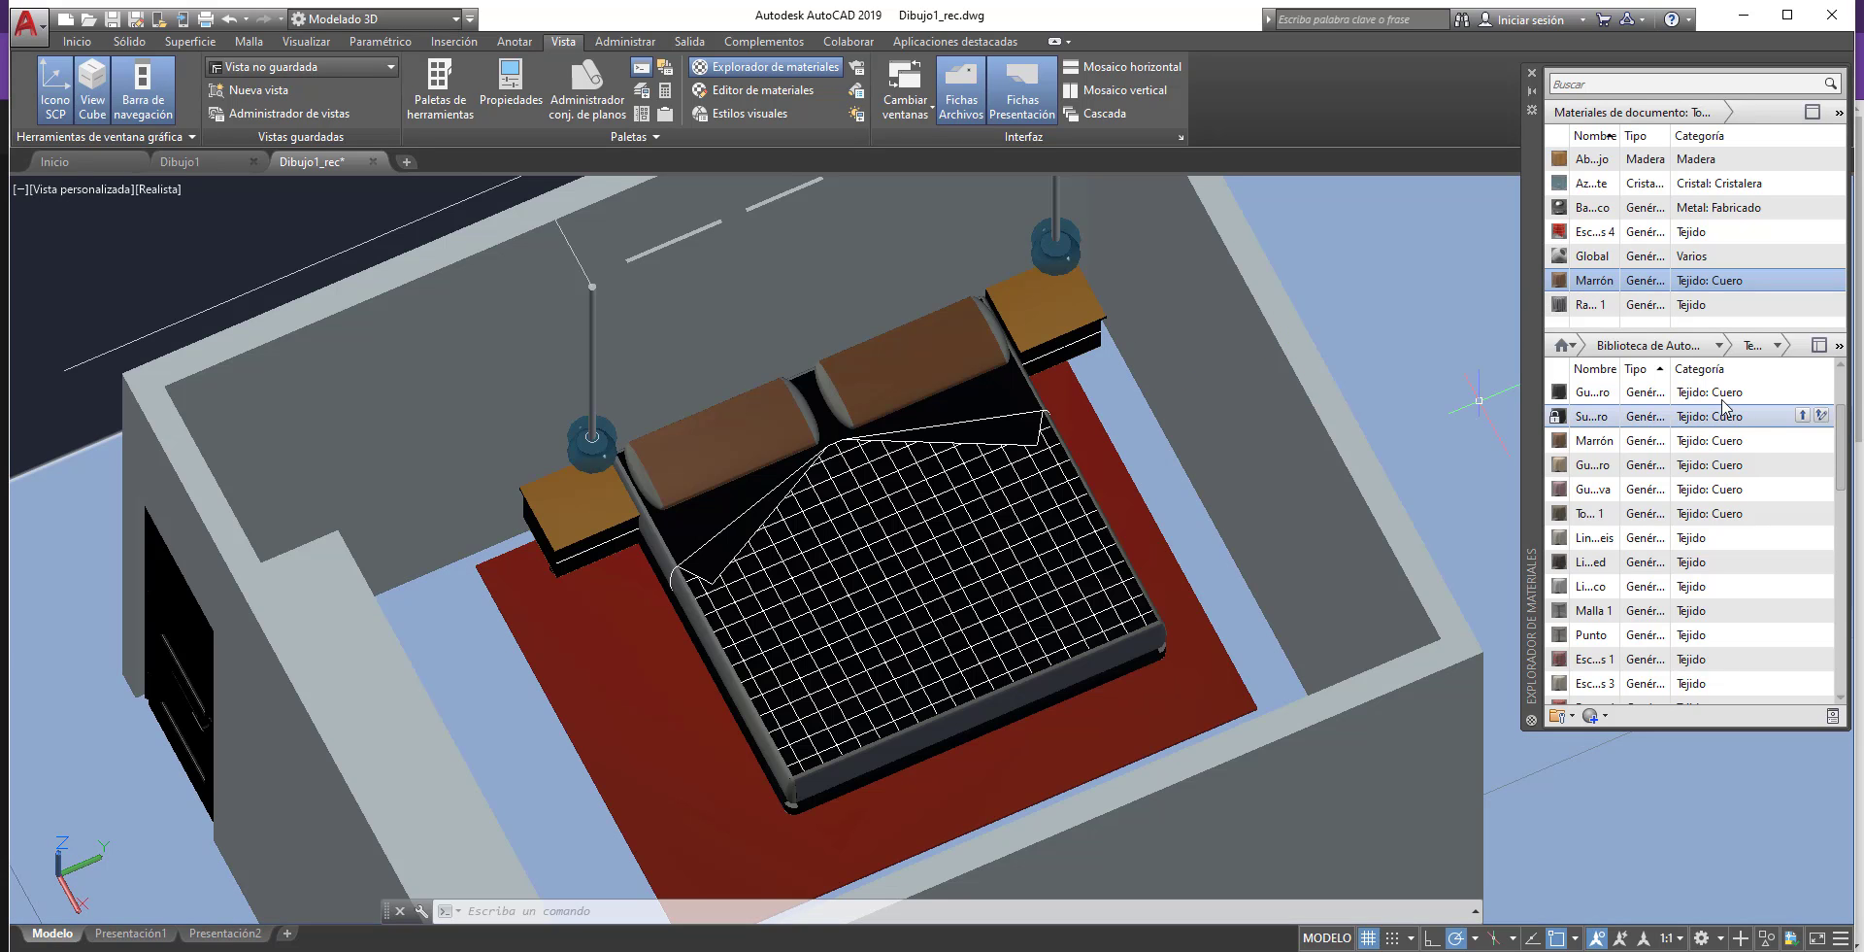
left_click_drag(1724, 407, 1547, 298)
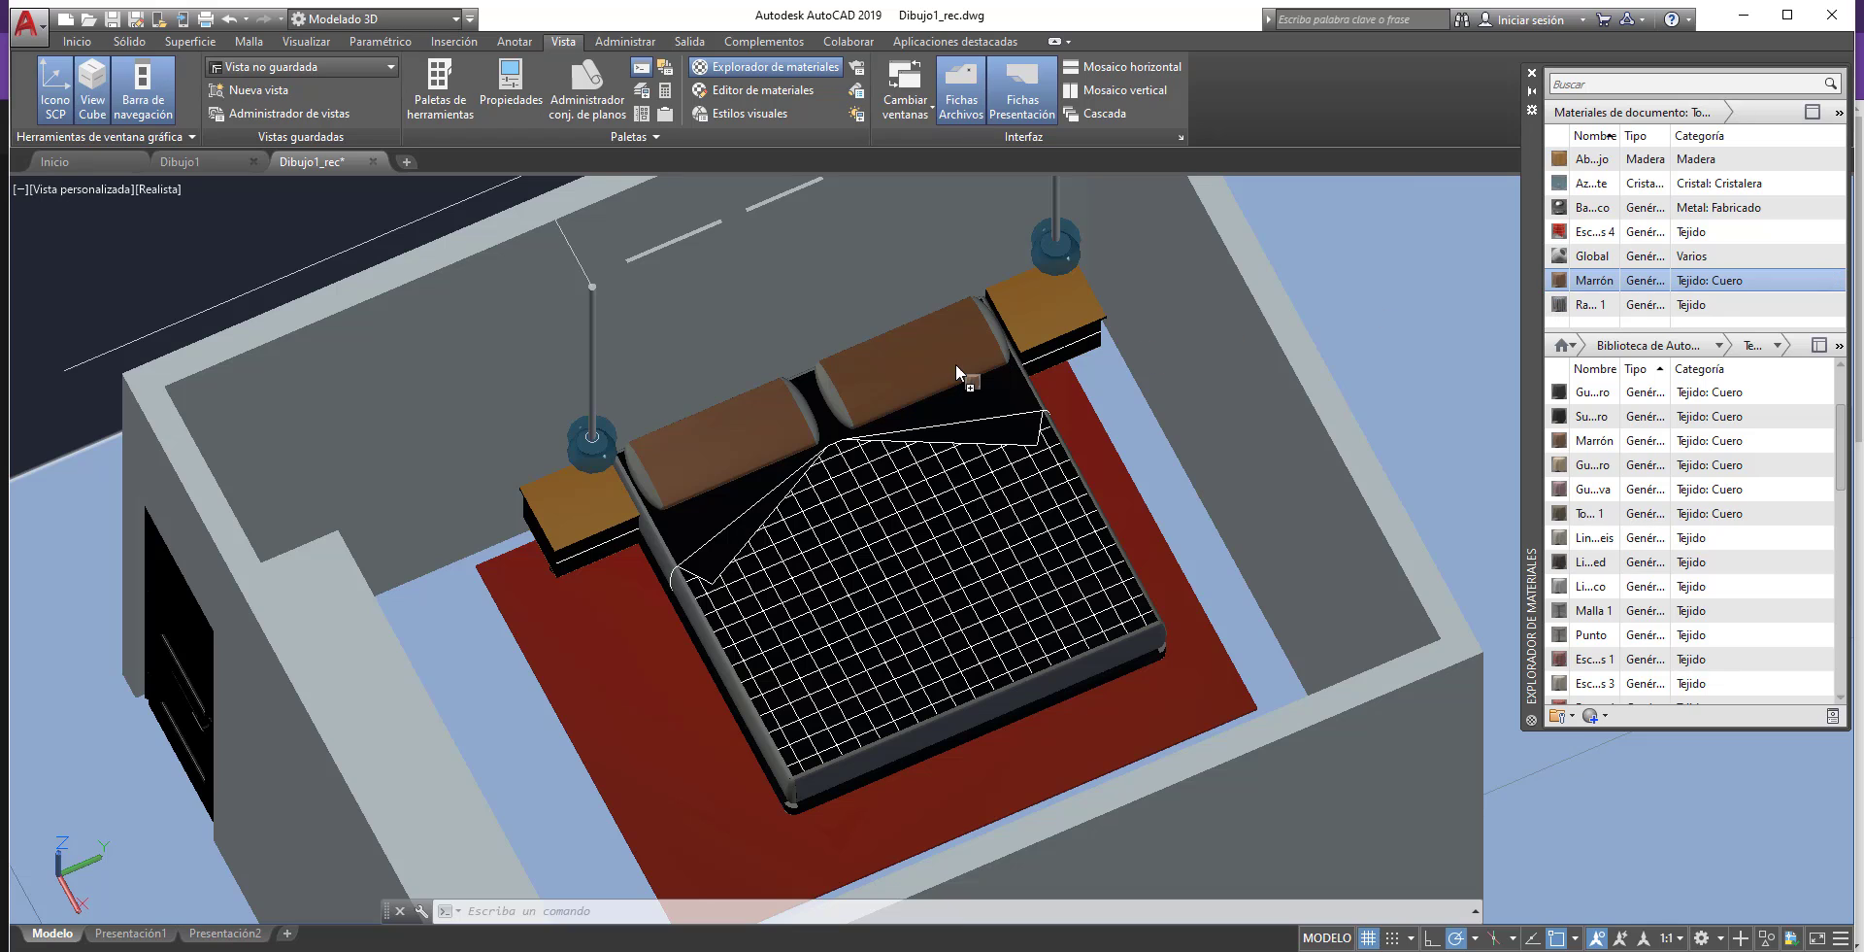
left_click_drag(955, 363, 954, 363)
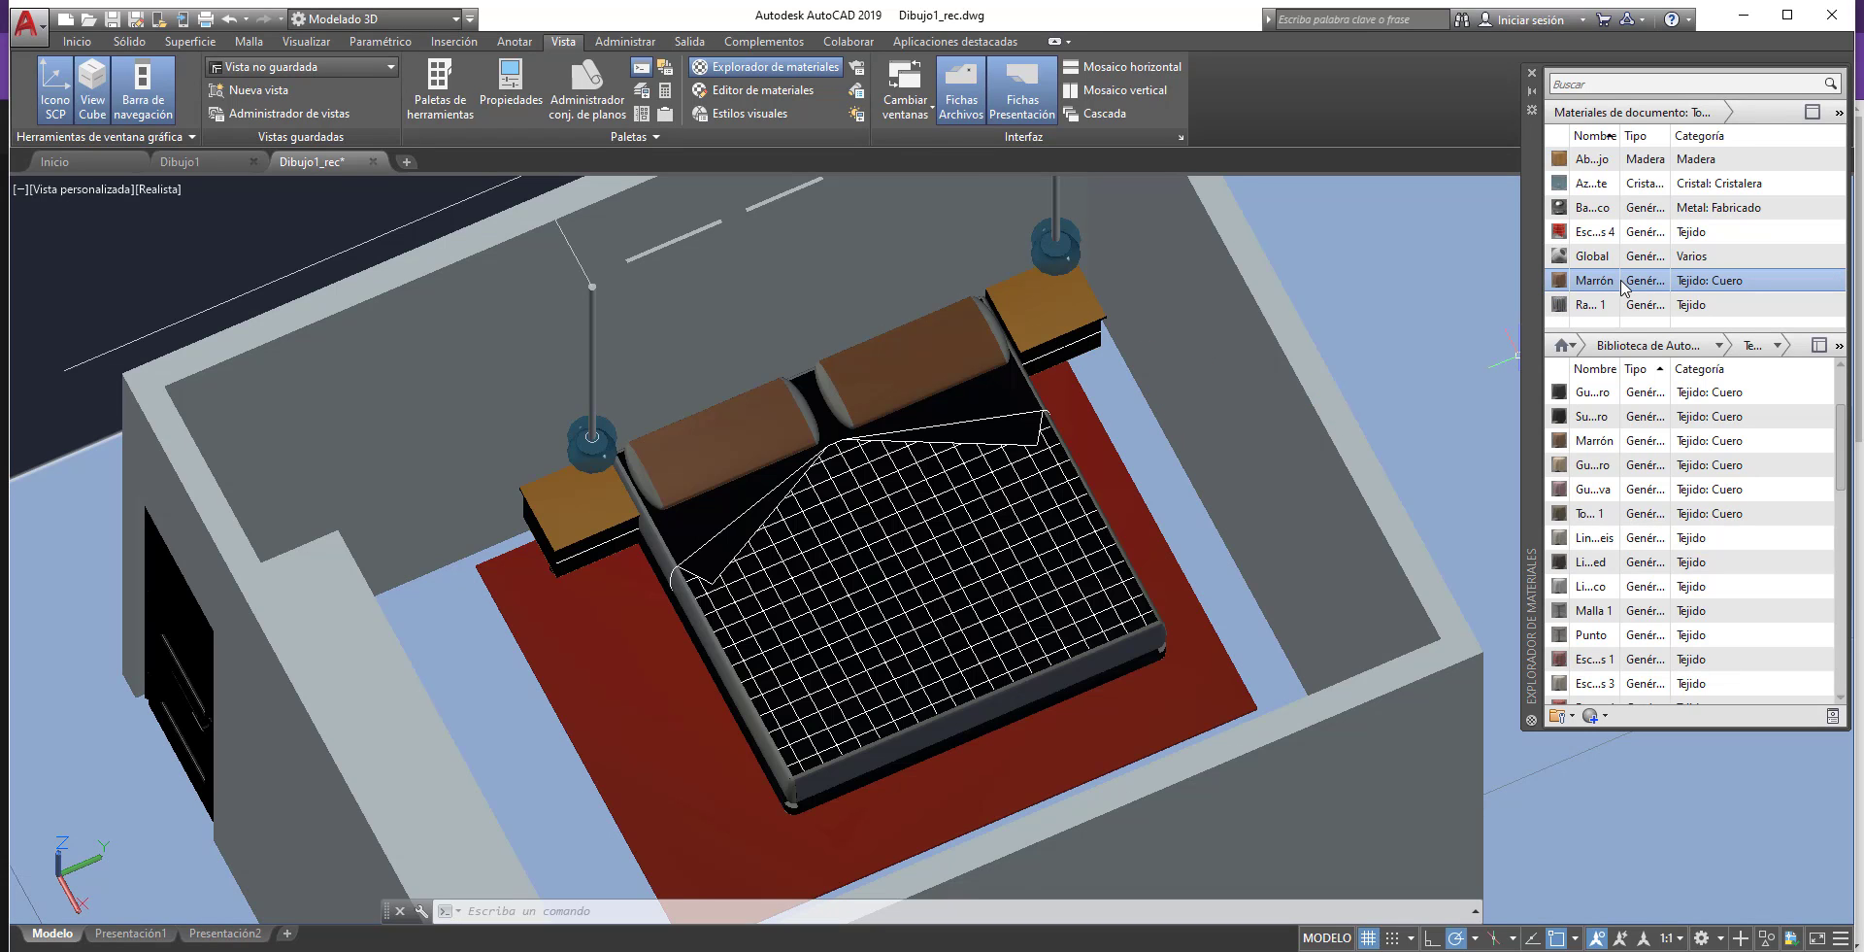
left_click_drag(1585, 289, 1296, 326)
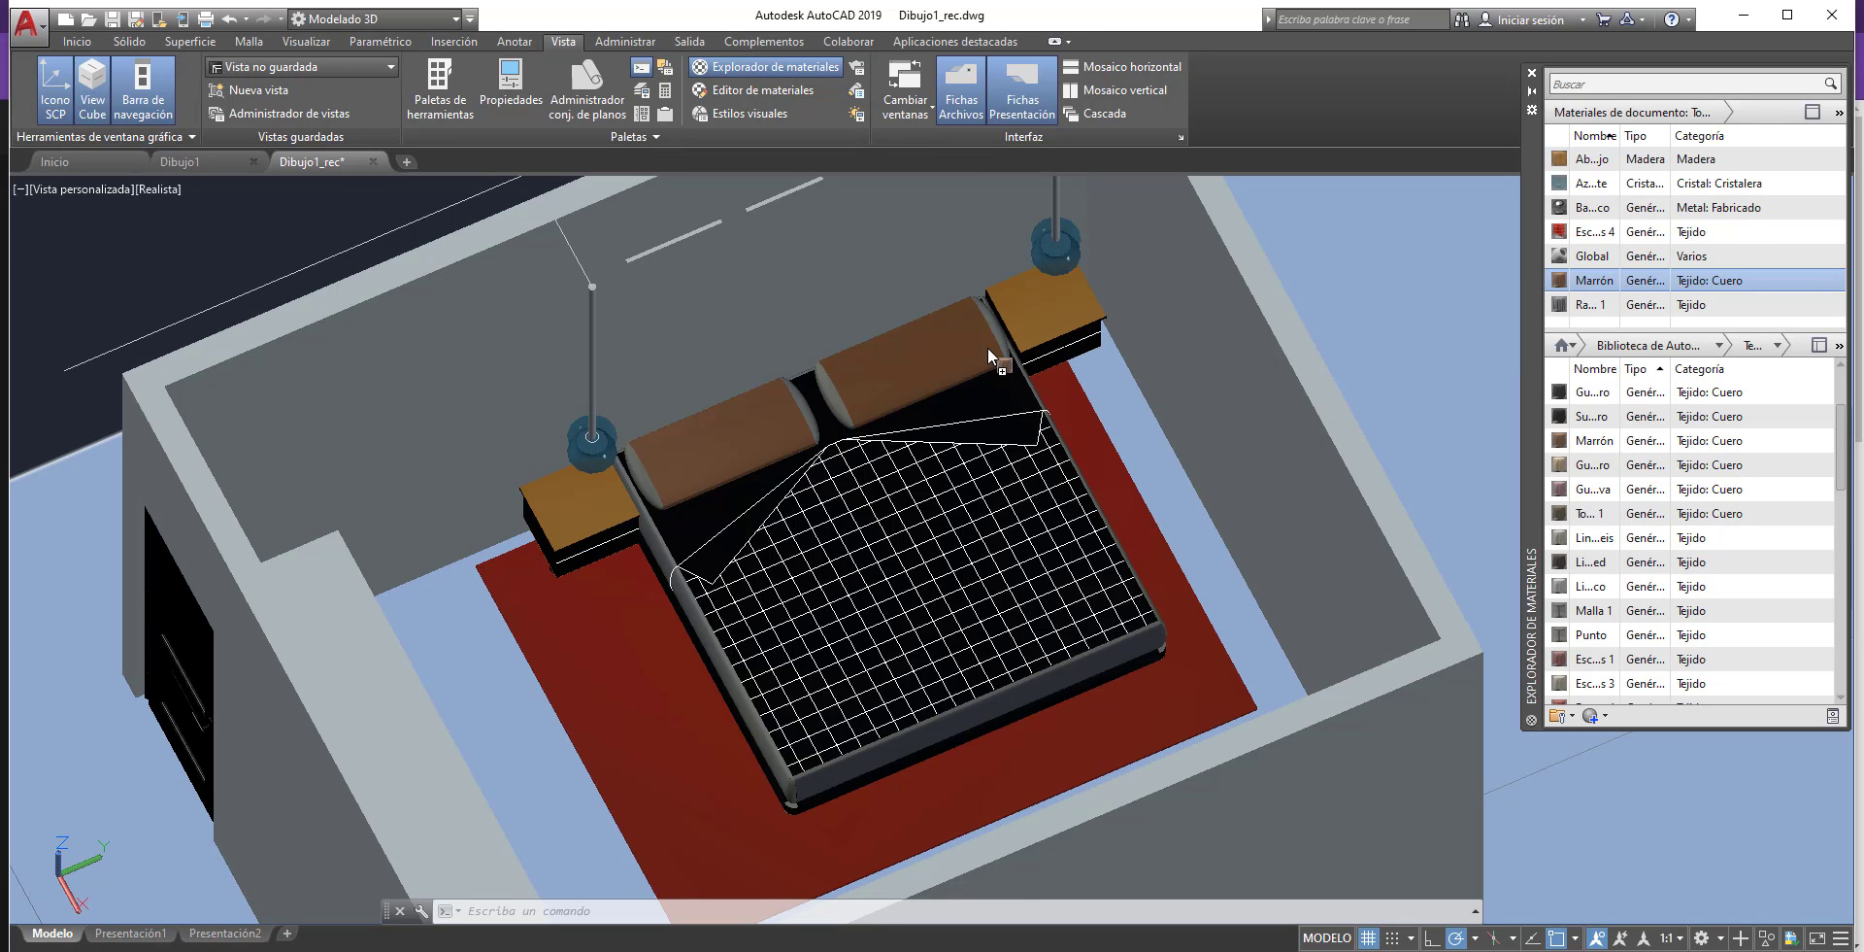
left_click_drag(993, 328, 993, 328)
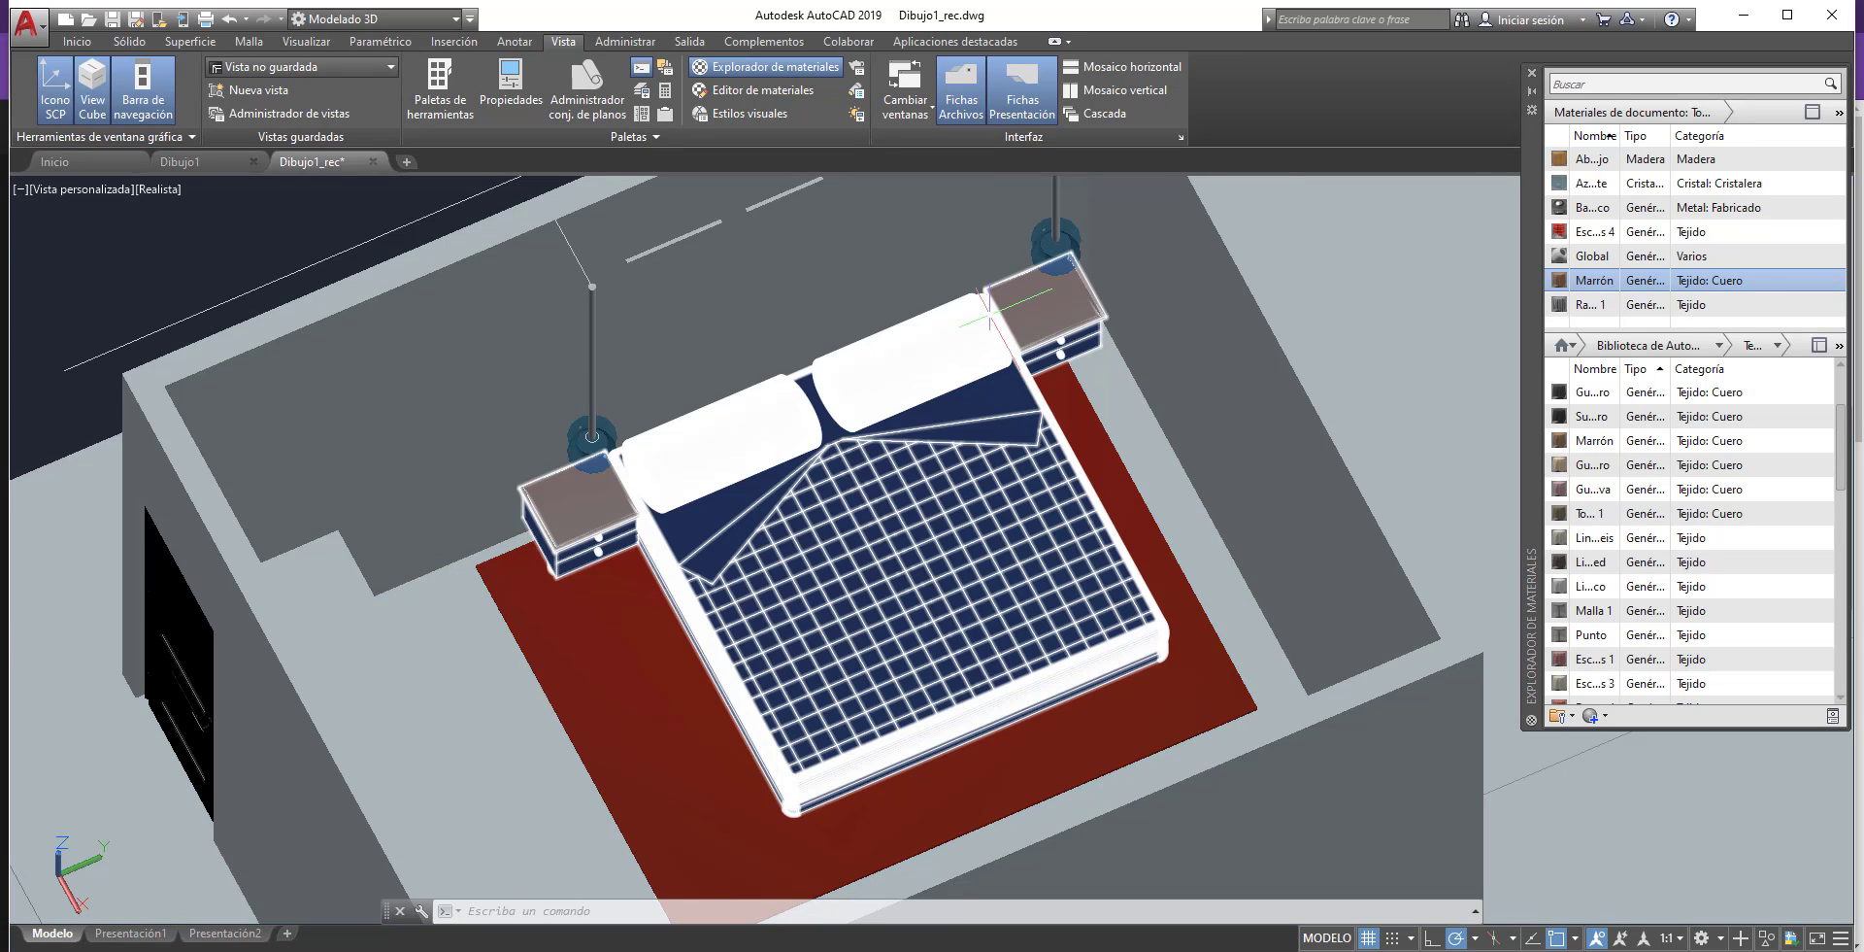
scroll(993, 328, "up", 5)
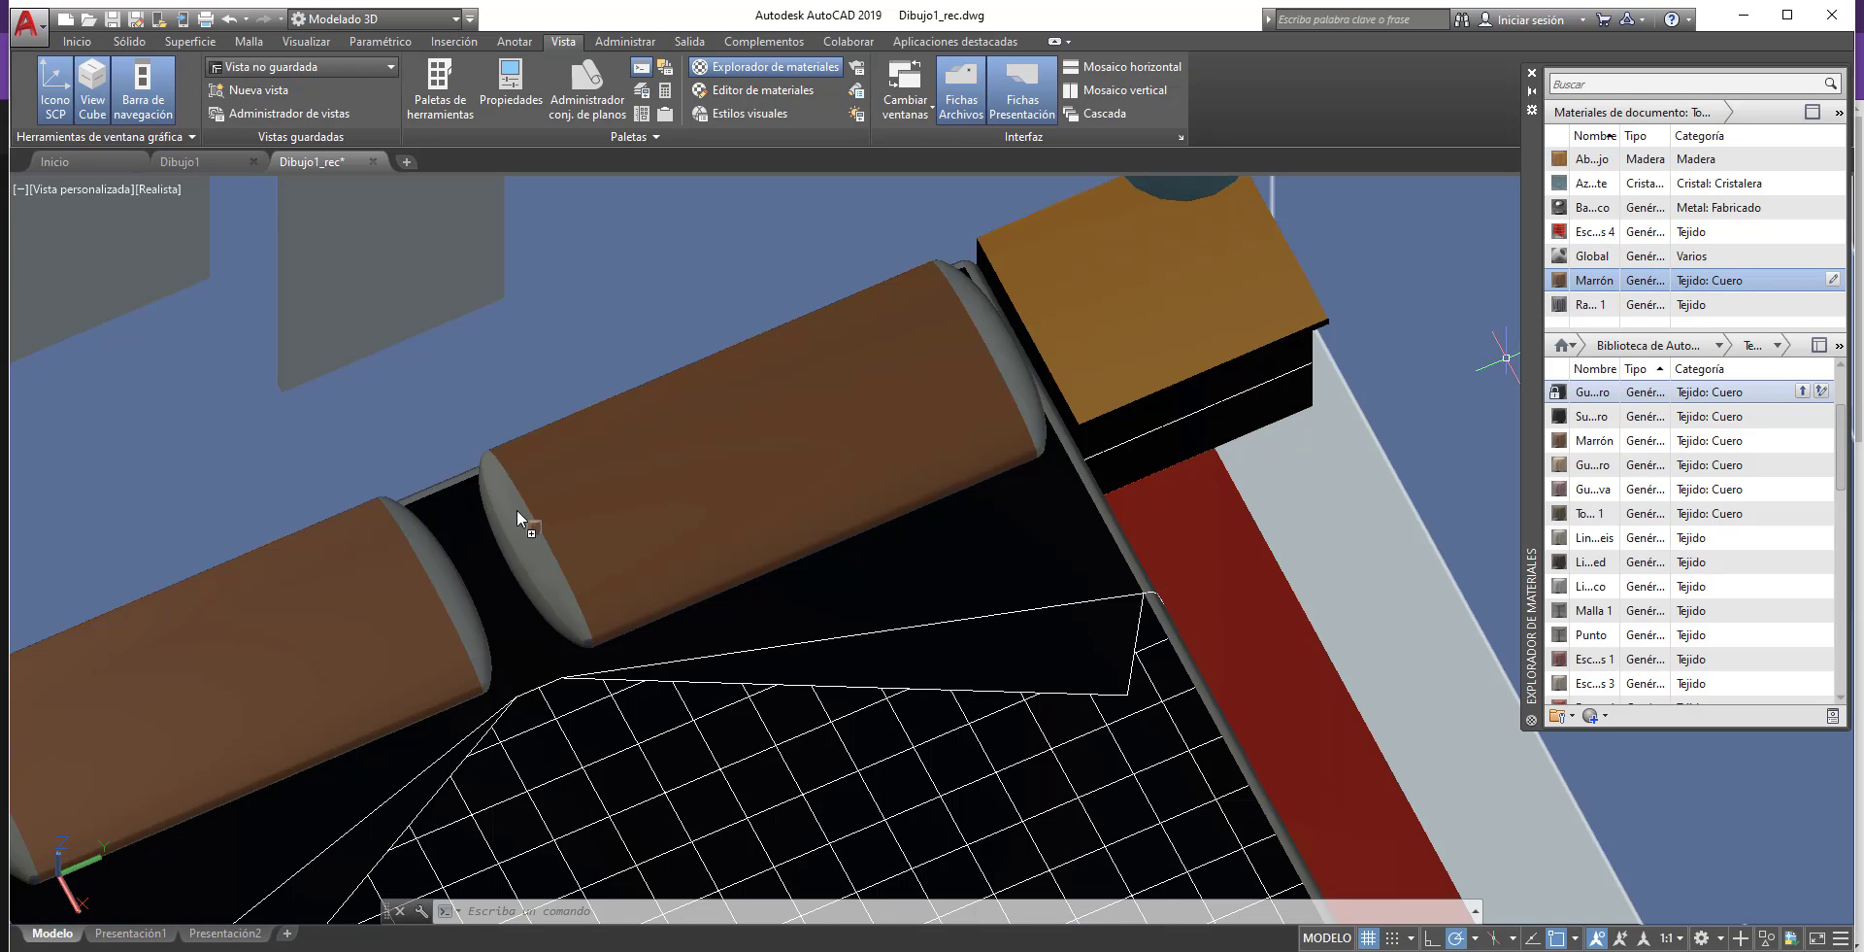
- Give the middle and left pillow end caps Marrón leather, then orbit to check
left_click_drag(516, 509, 518, 510)
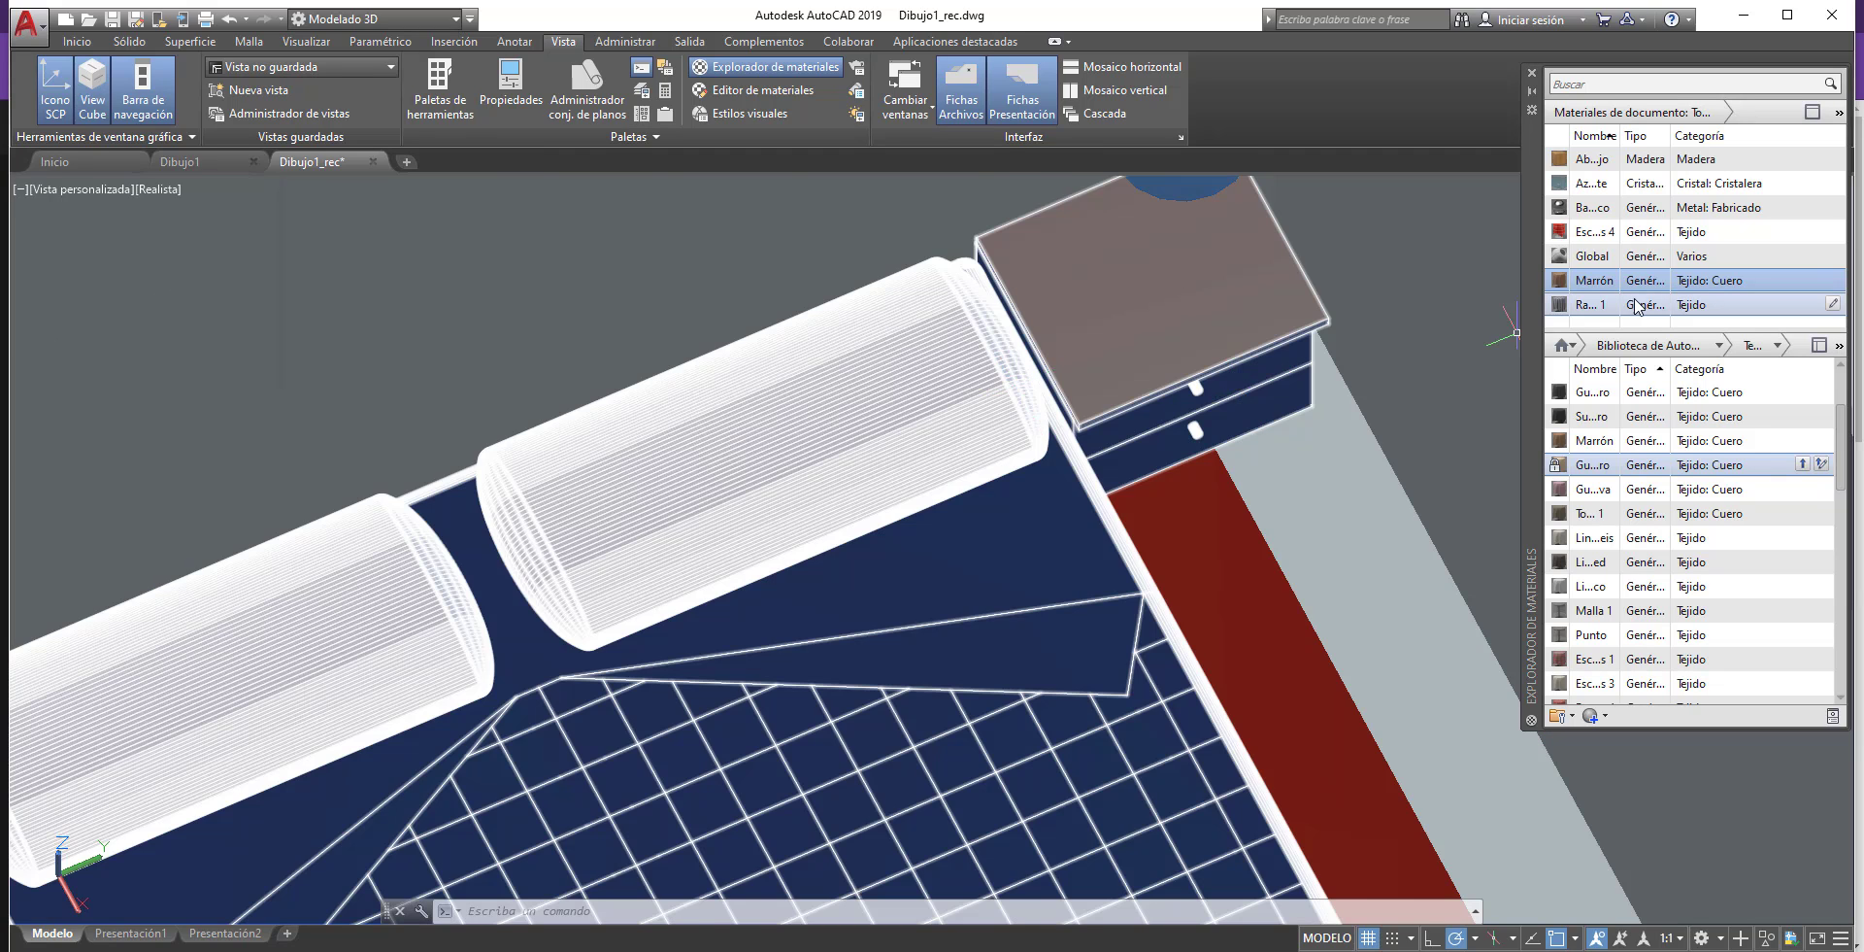
left_click_drag(1612, 279, 472, 440)
left_click_drag(429, 574, 429, 574)
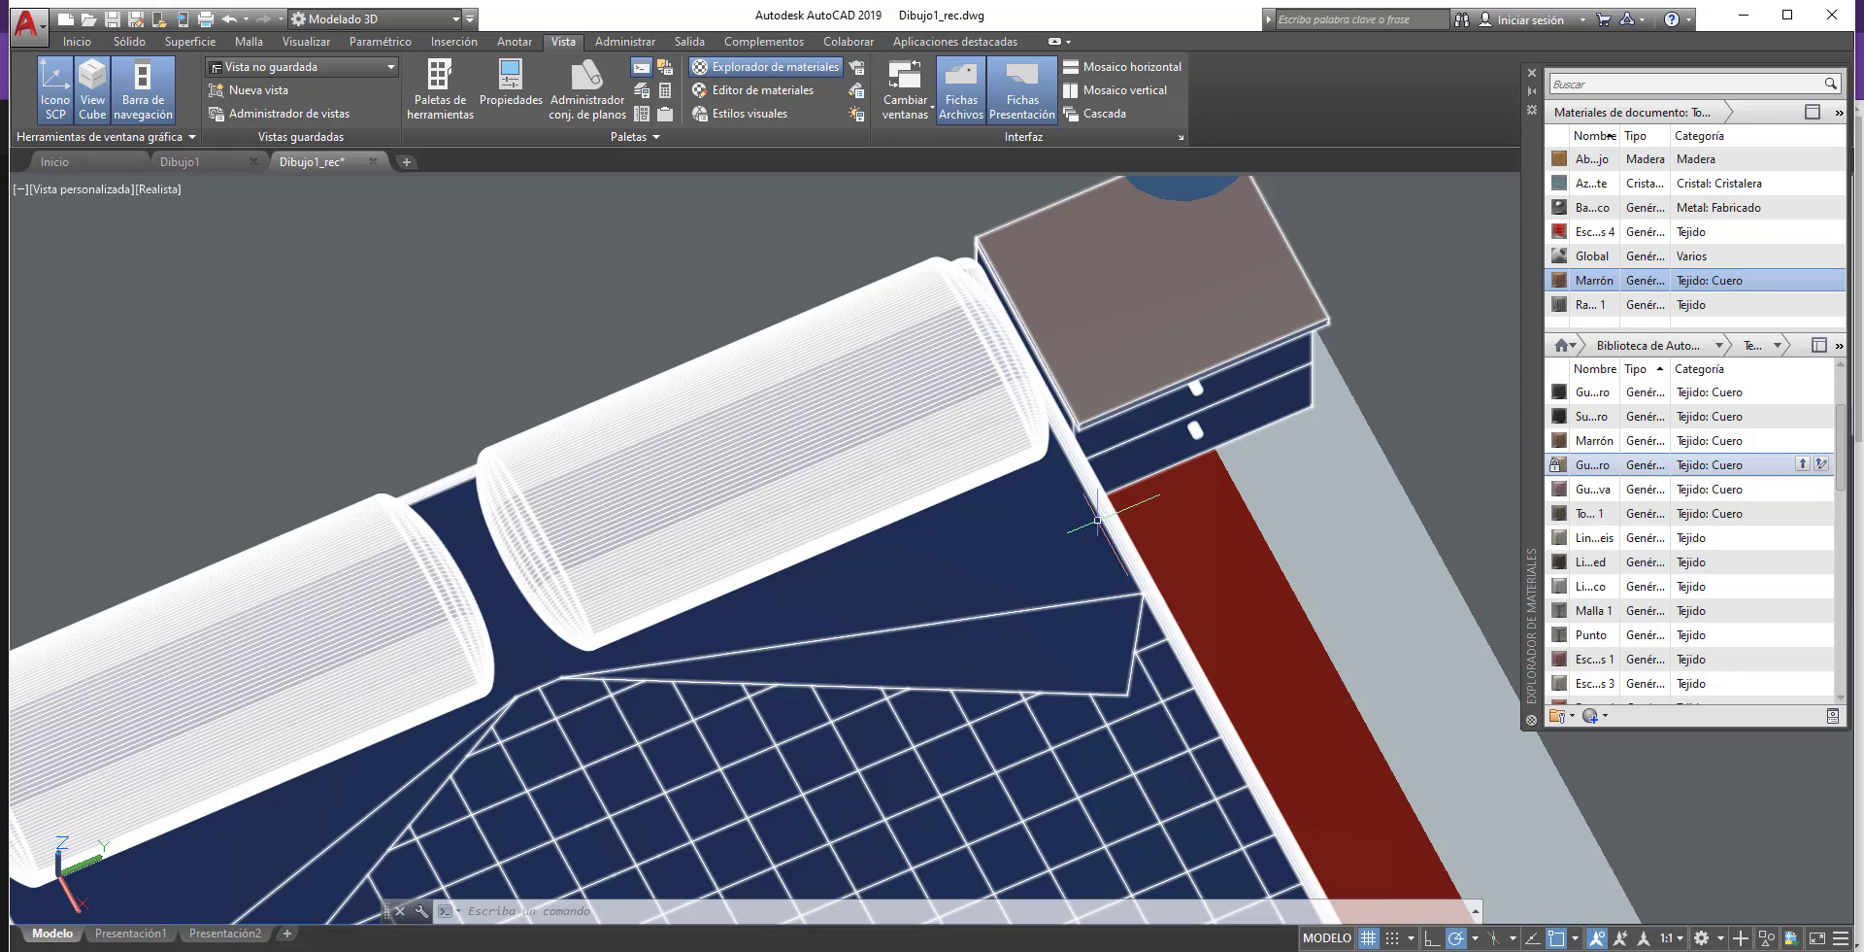
mouse_move(536, 456)
middle_mouse_down("shift")
mouse_move(935, 561)
mouse_move(1132, 492)
middle_mouse_up("shift")
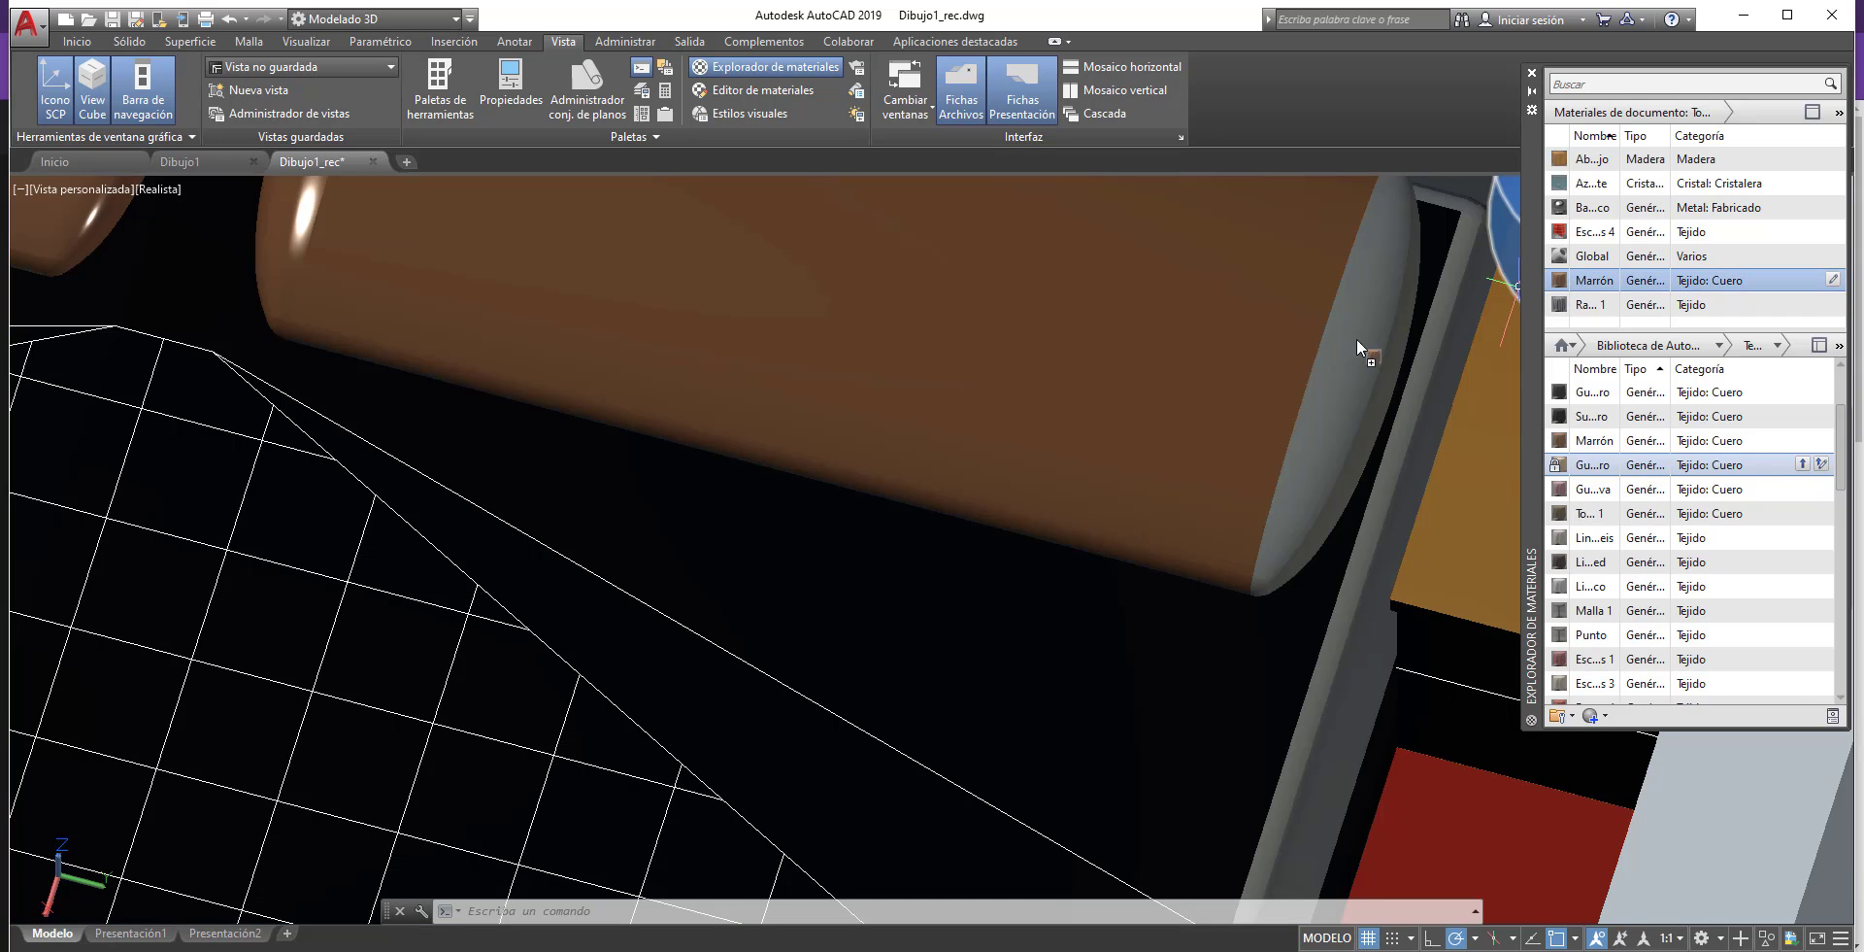
left_click(1334, 355)
scroll(1333, 352, "down", 3)
scroll(1332, 351, "down", 3)
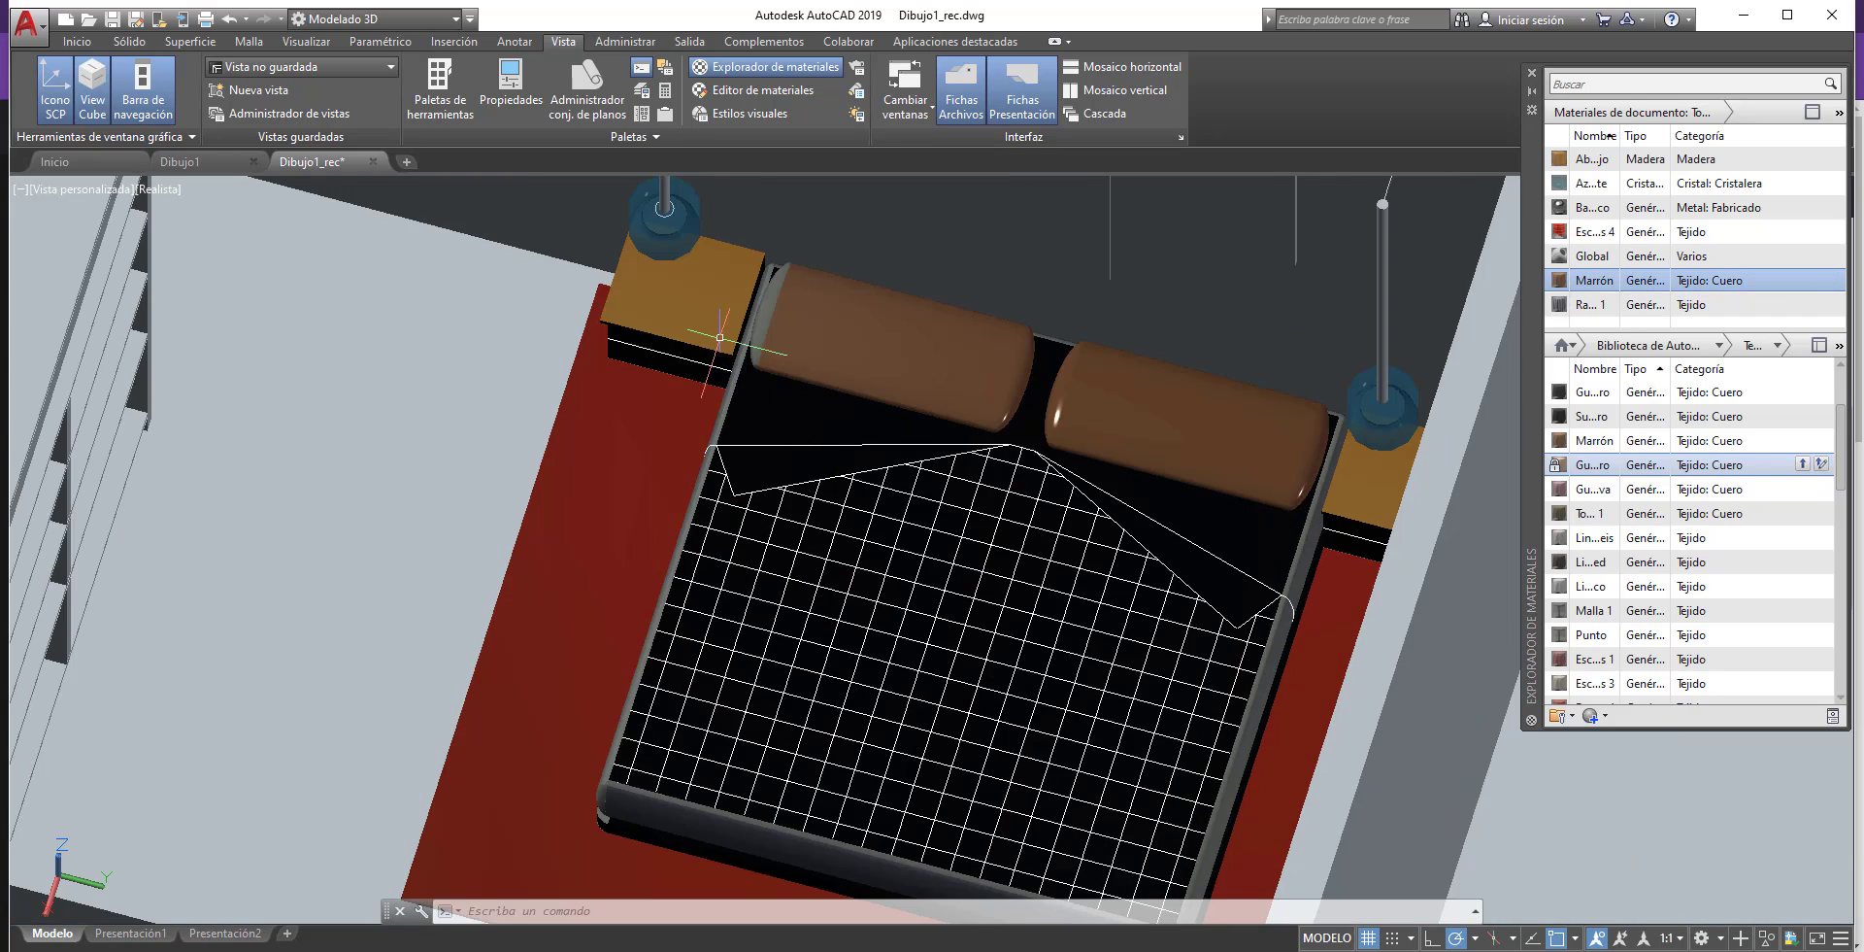
scroll(720, 337, "up", 5)
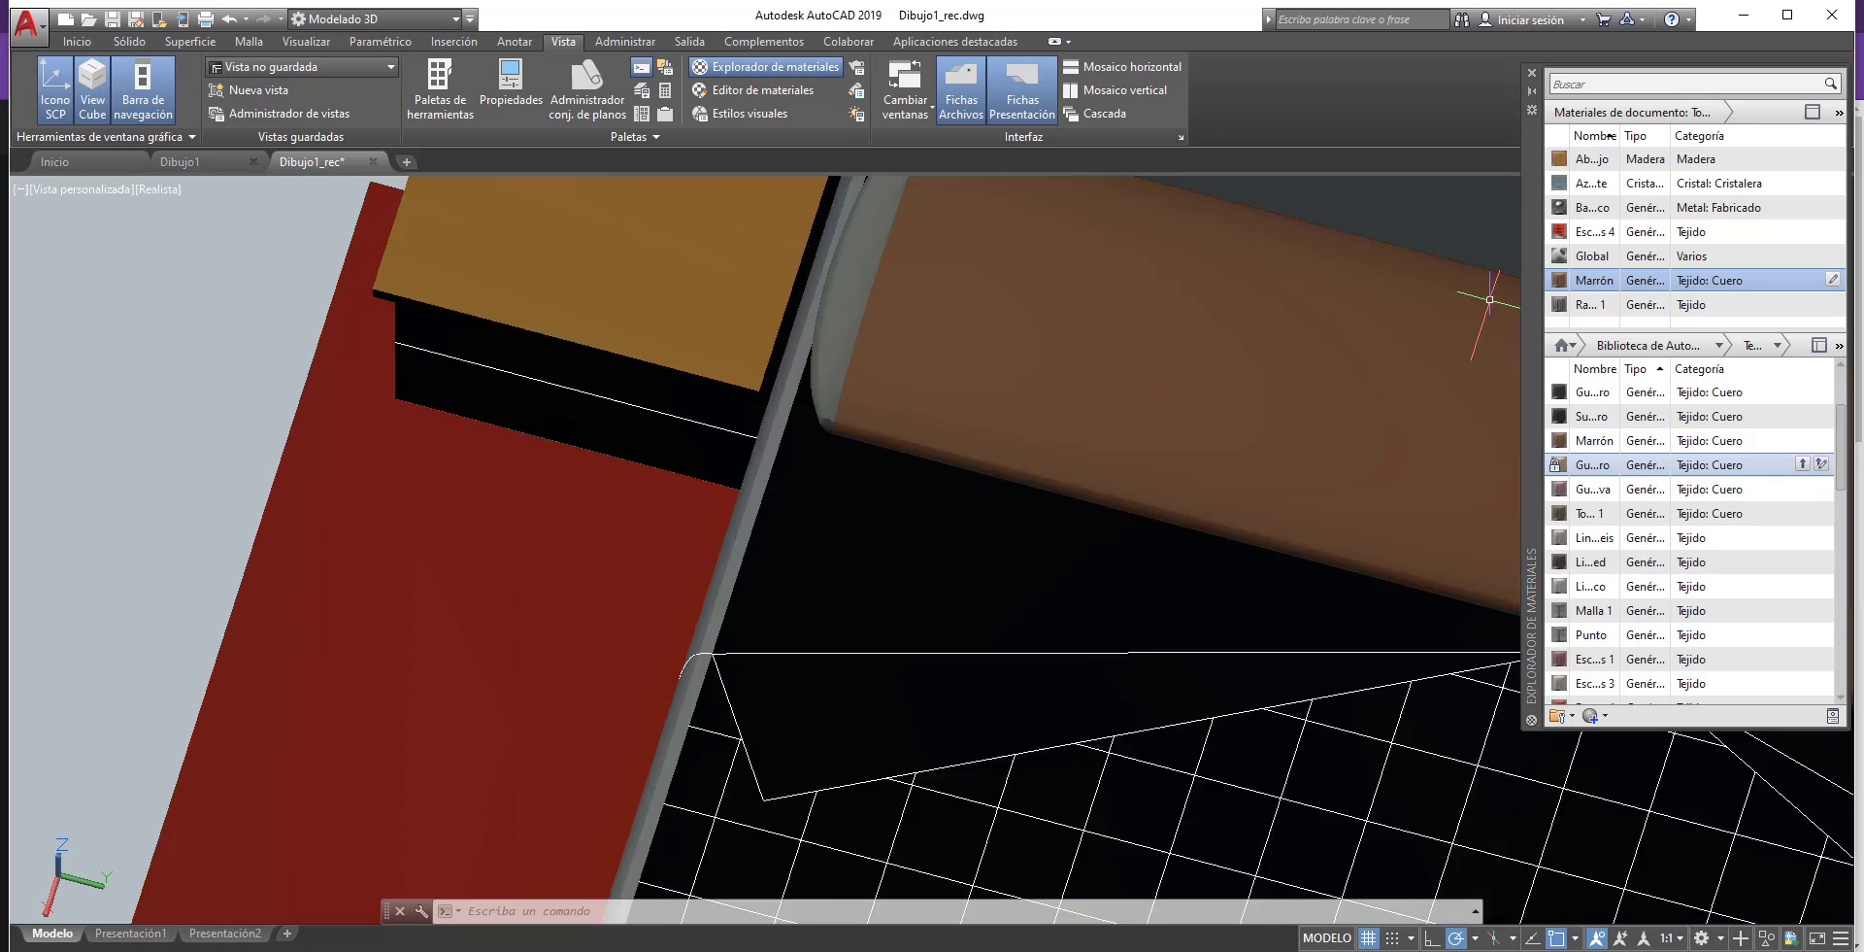
- Cover the remaining grey pillow end with Marrón leather
left_click_drag(1593, 279, 952, 297)
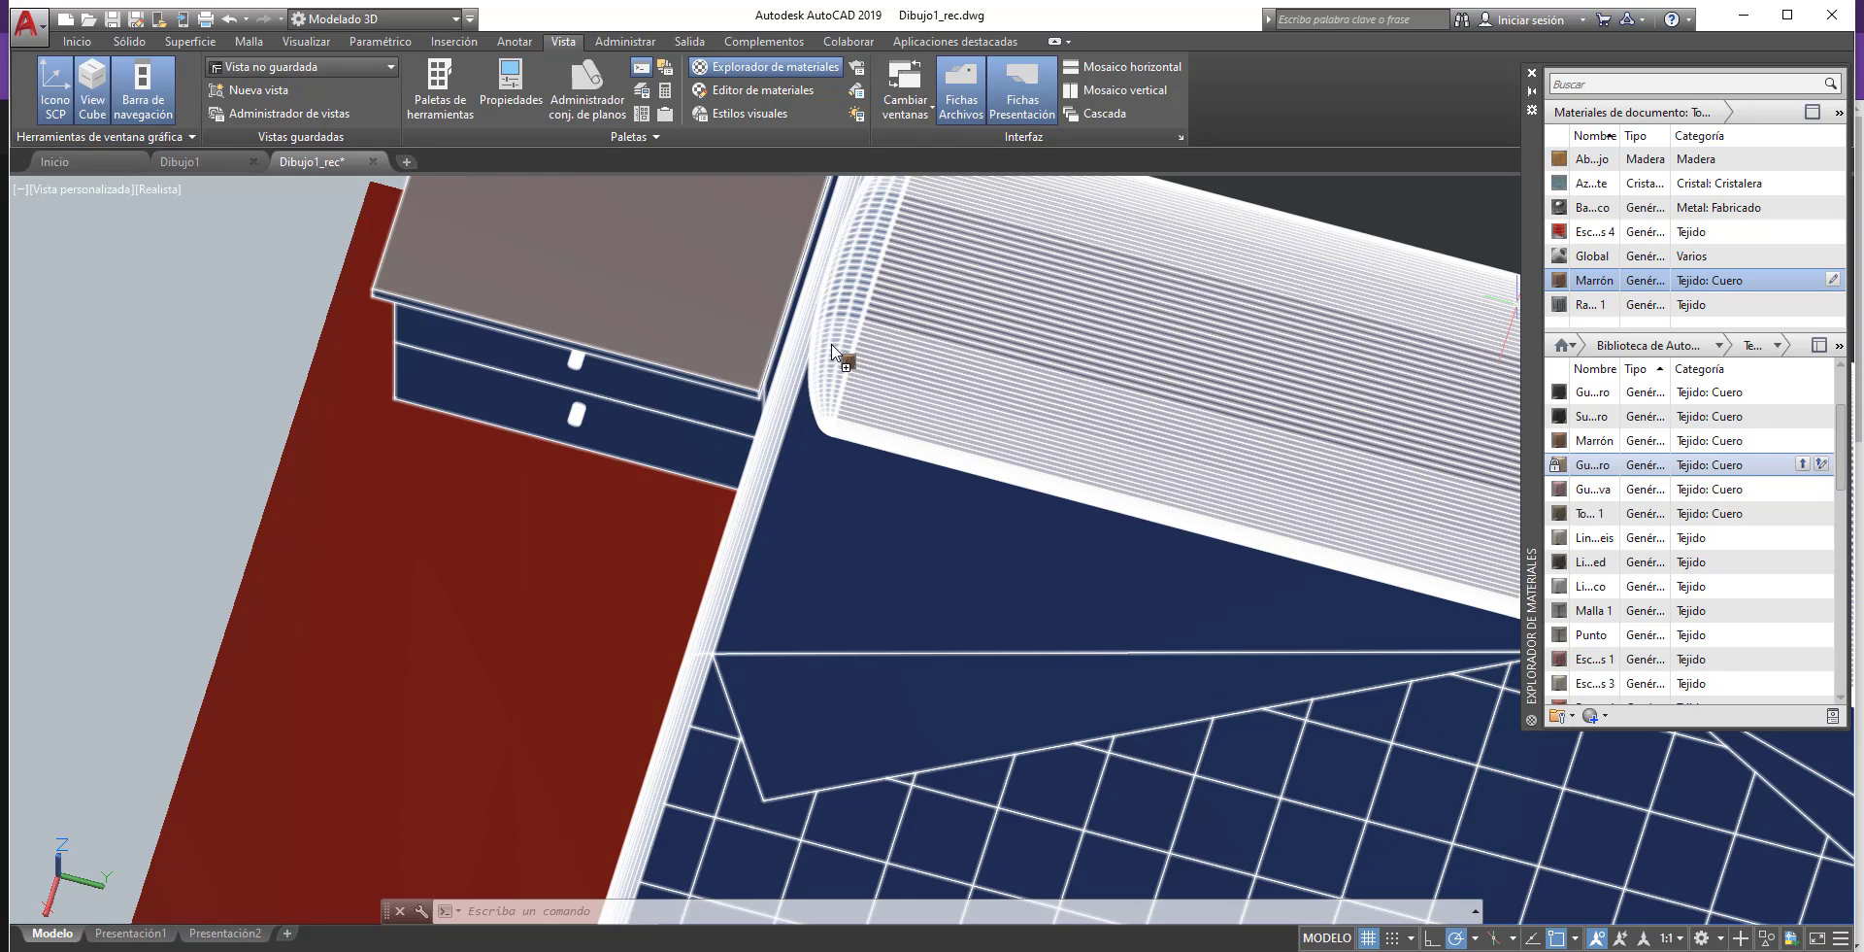
left_click_drag(831, 352, 831, 344)
scroll(889, 456, "down", 5)
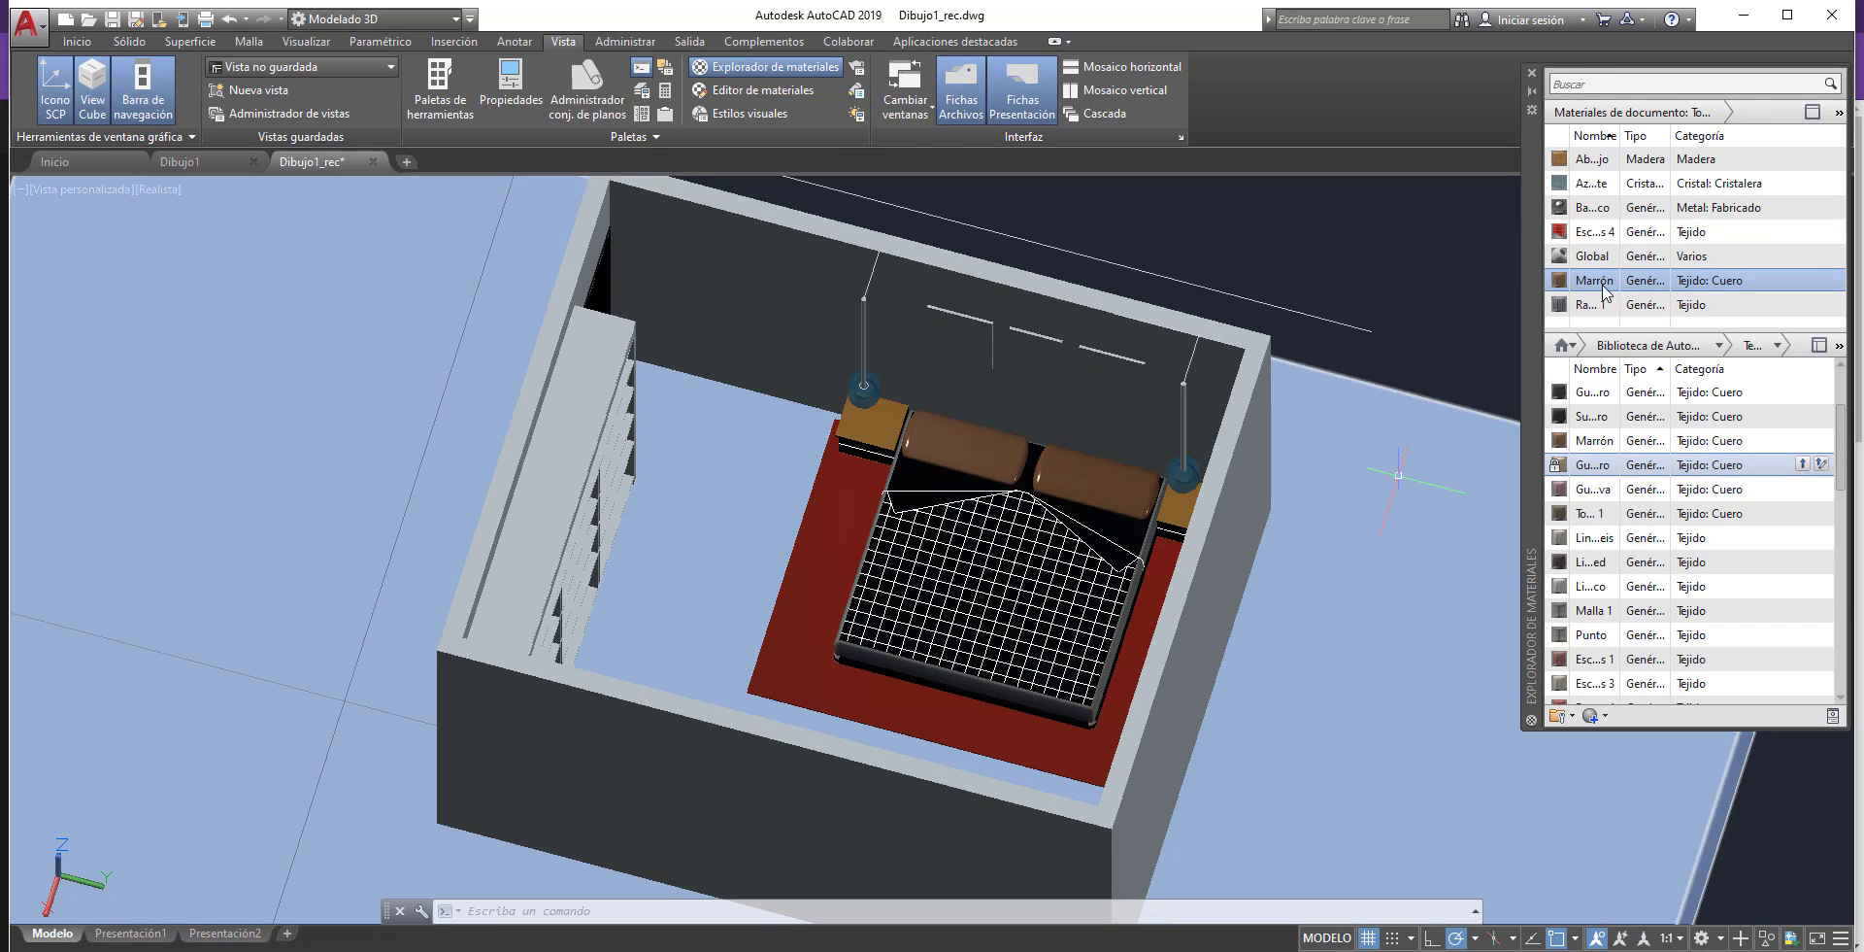
mouse_move(1585, 304)
left_mouse_down()
mouse_move(722, 569)
mouse_move(874, 498)
left_mouse_up()
scroll(722, 569, "up", 3)
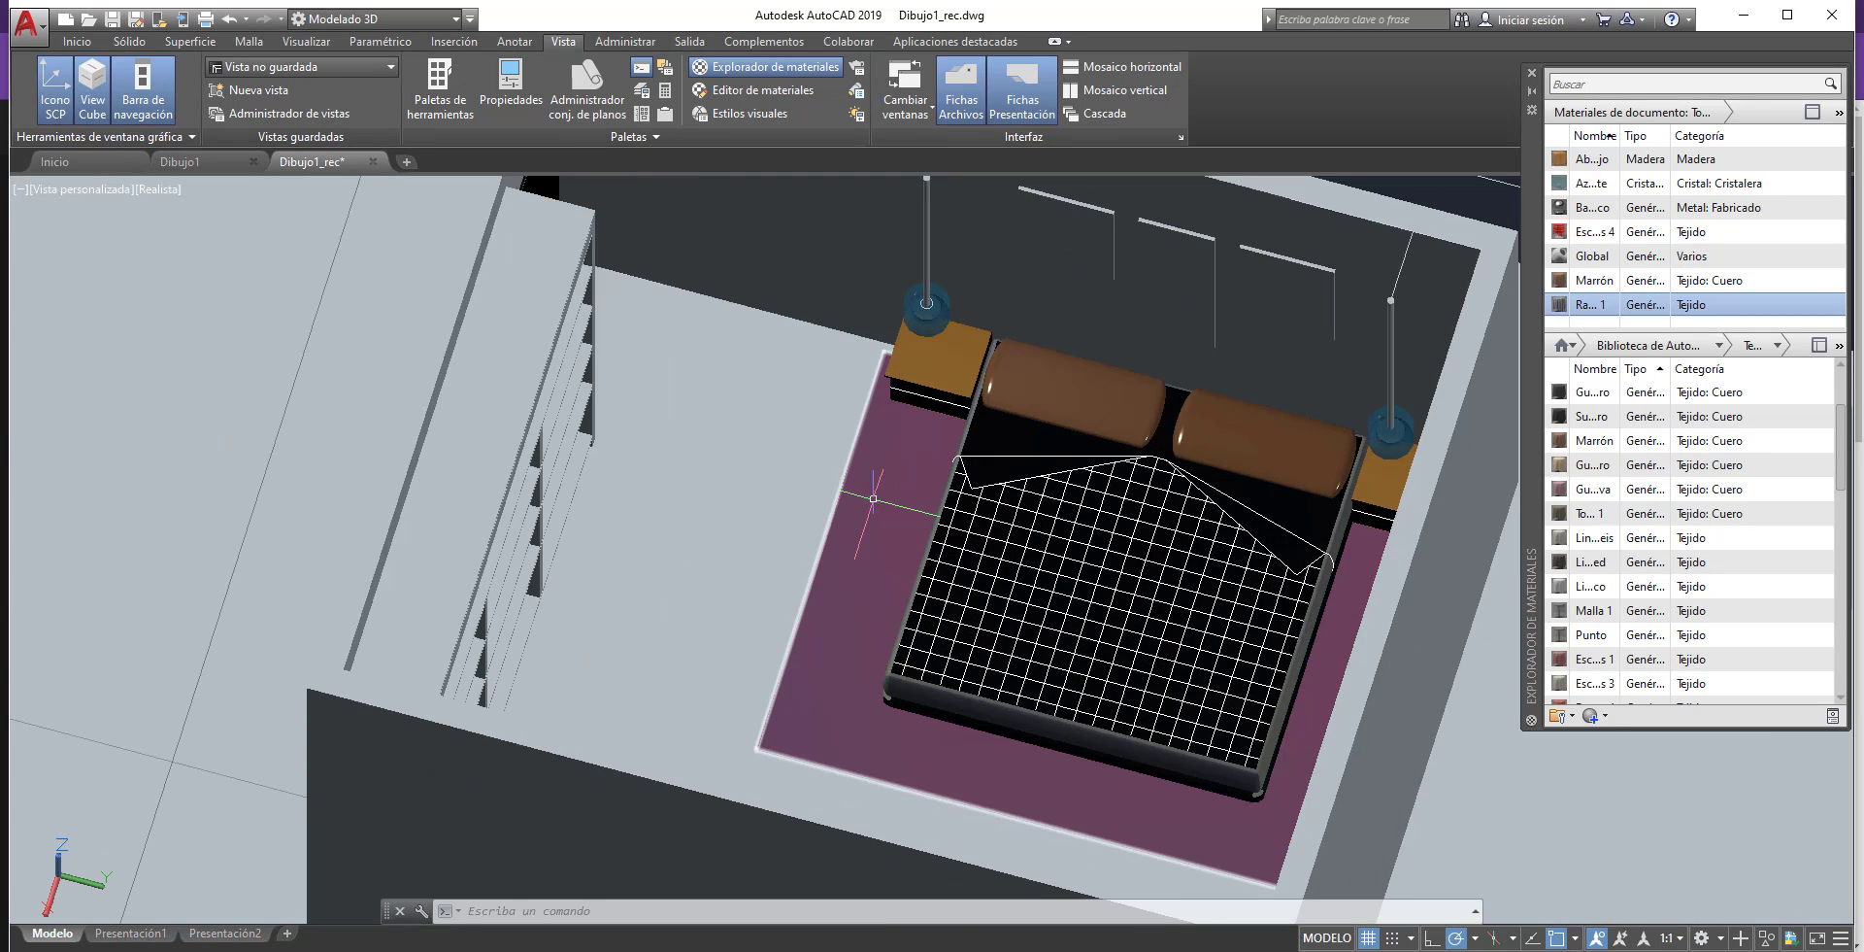
scroll(874, 498, "down", 3)
scroll(854, 408, "up", 2)
scroll(851, 325, "up", 4)
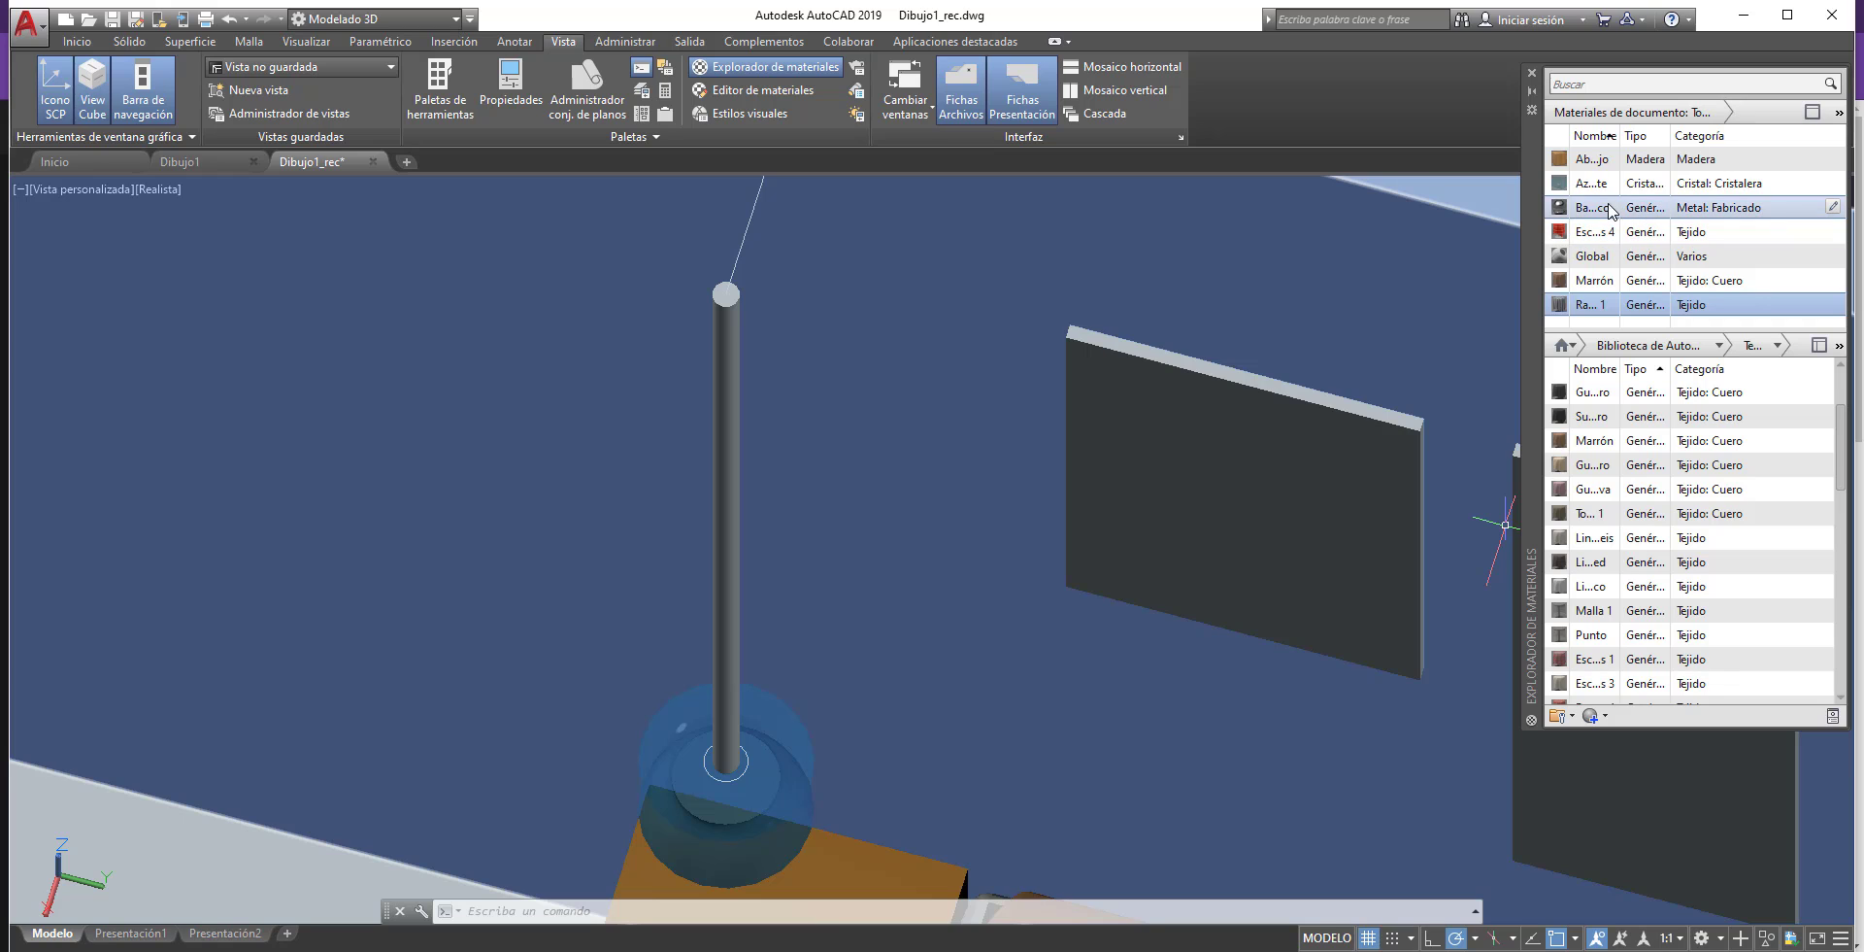
- Apply Metal: Fabricado to the left and right lamp poles, then orbit to review from above
left_click_drag(1123, 297, 724, 393)
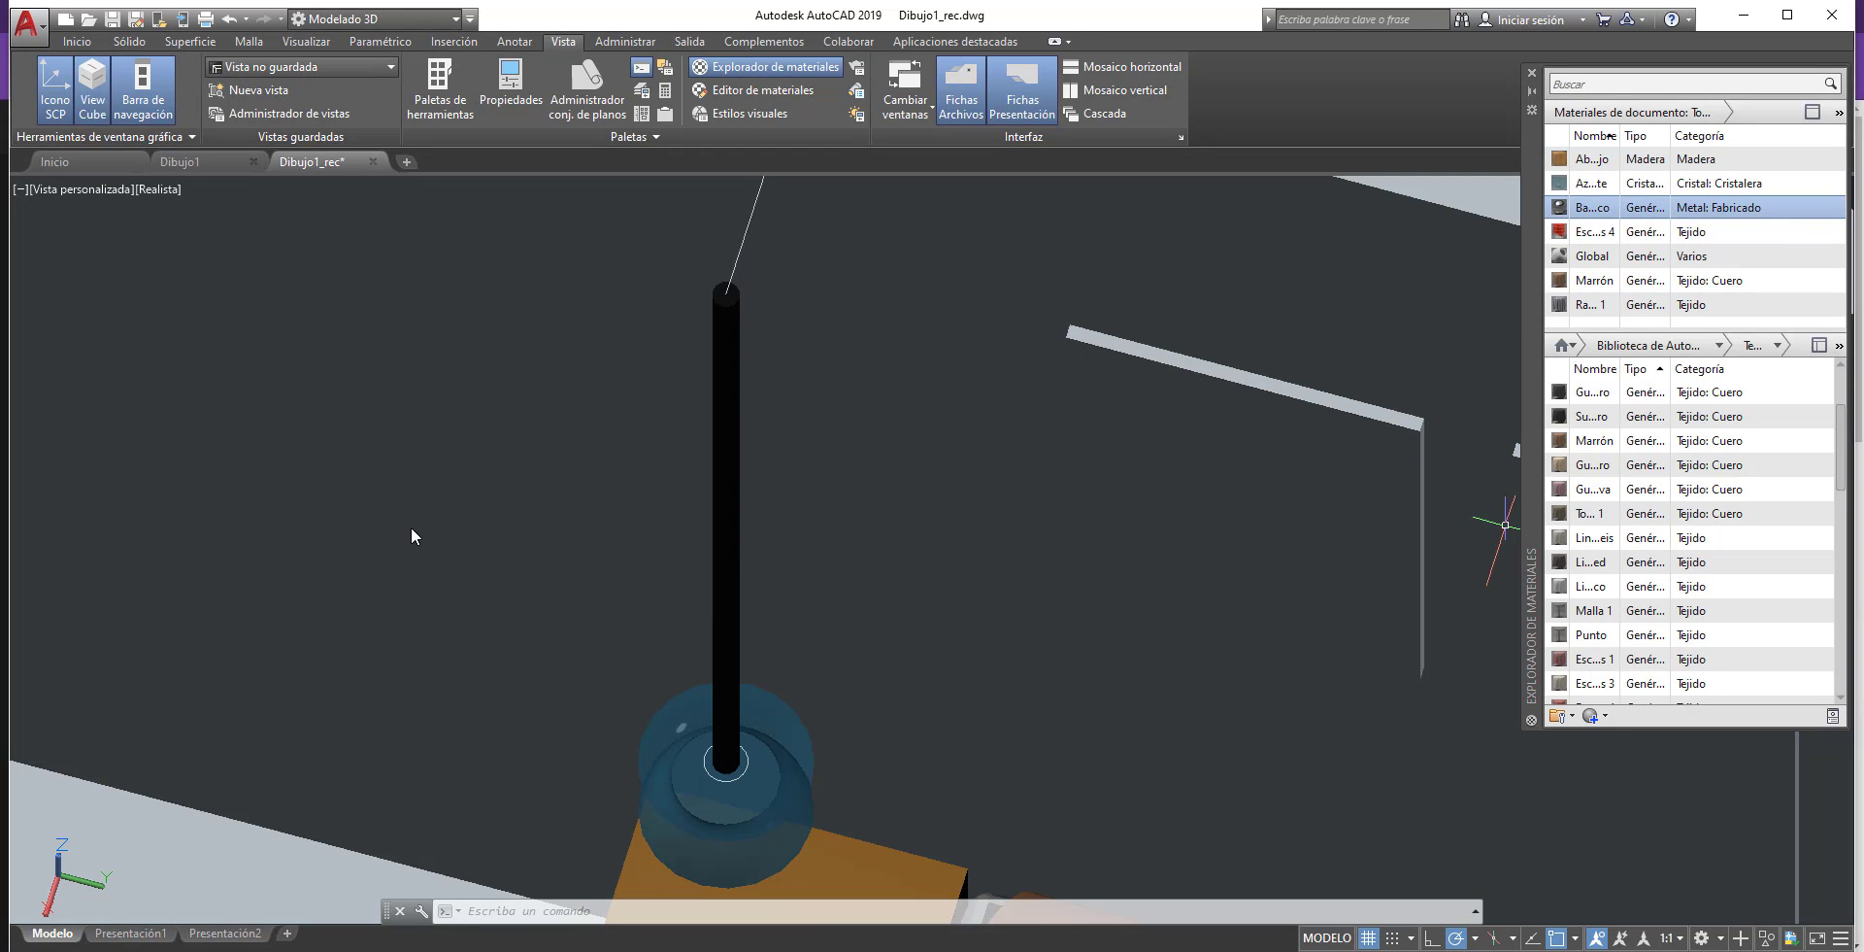
scroll(1408, 505, "down", 2)
scroll(1311, 510, "down", 3)
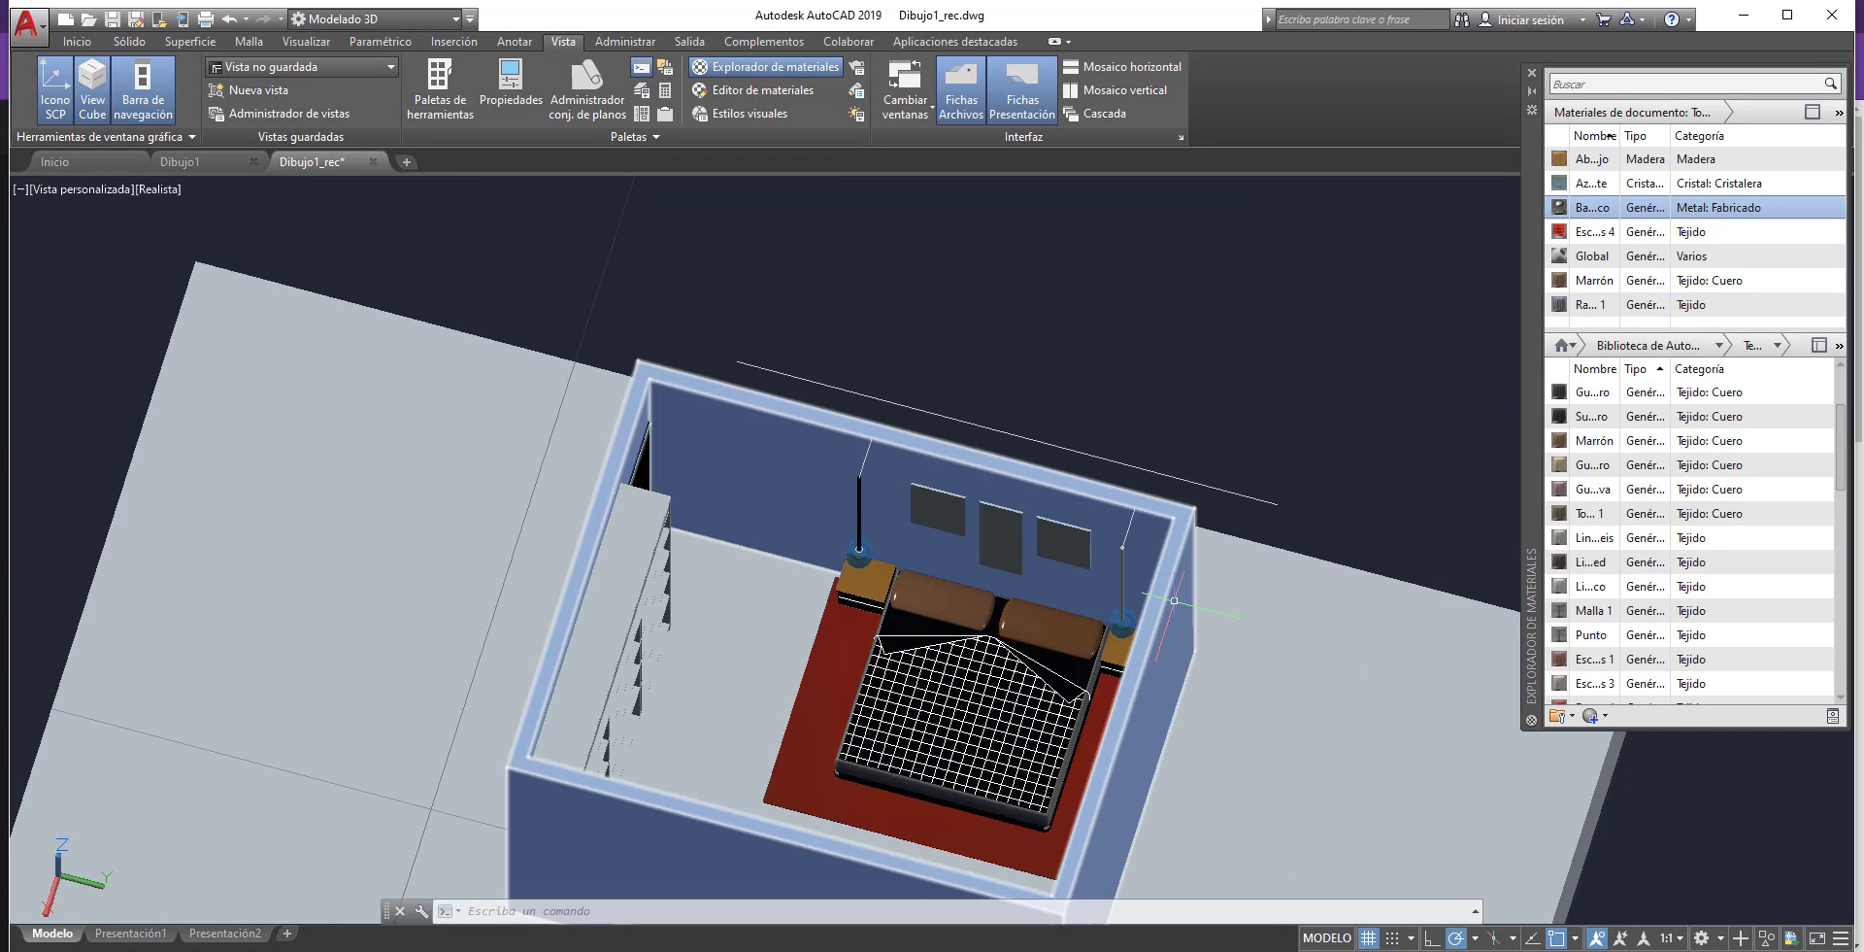
scroll(1236, 510, "up", 3)
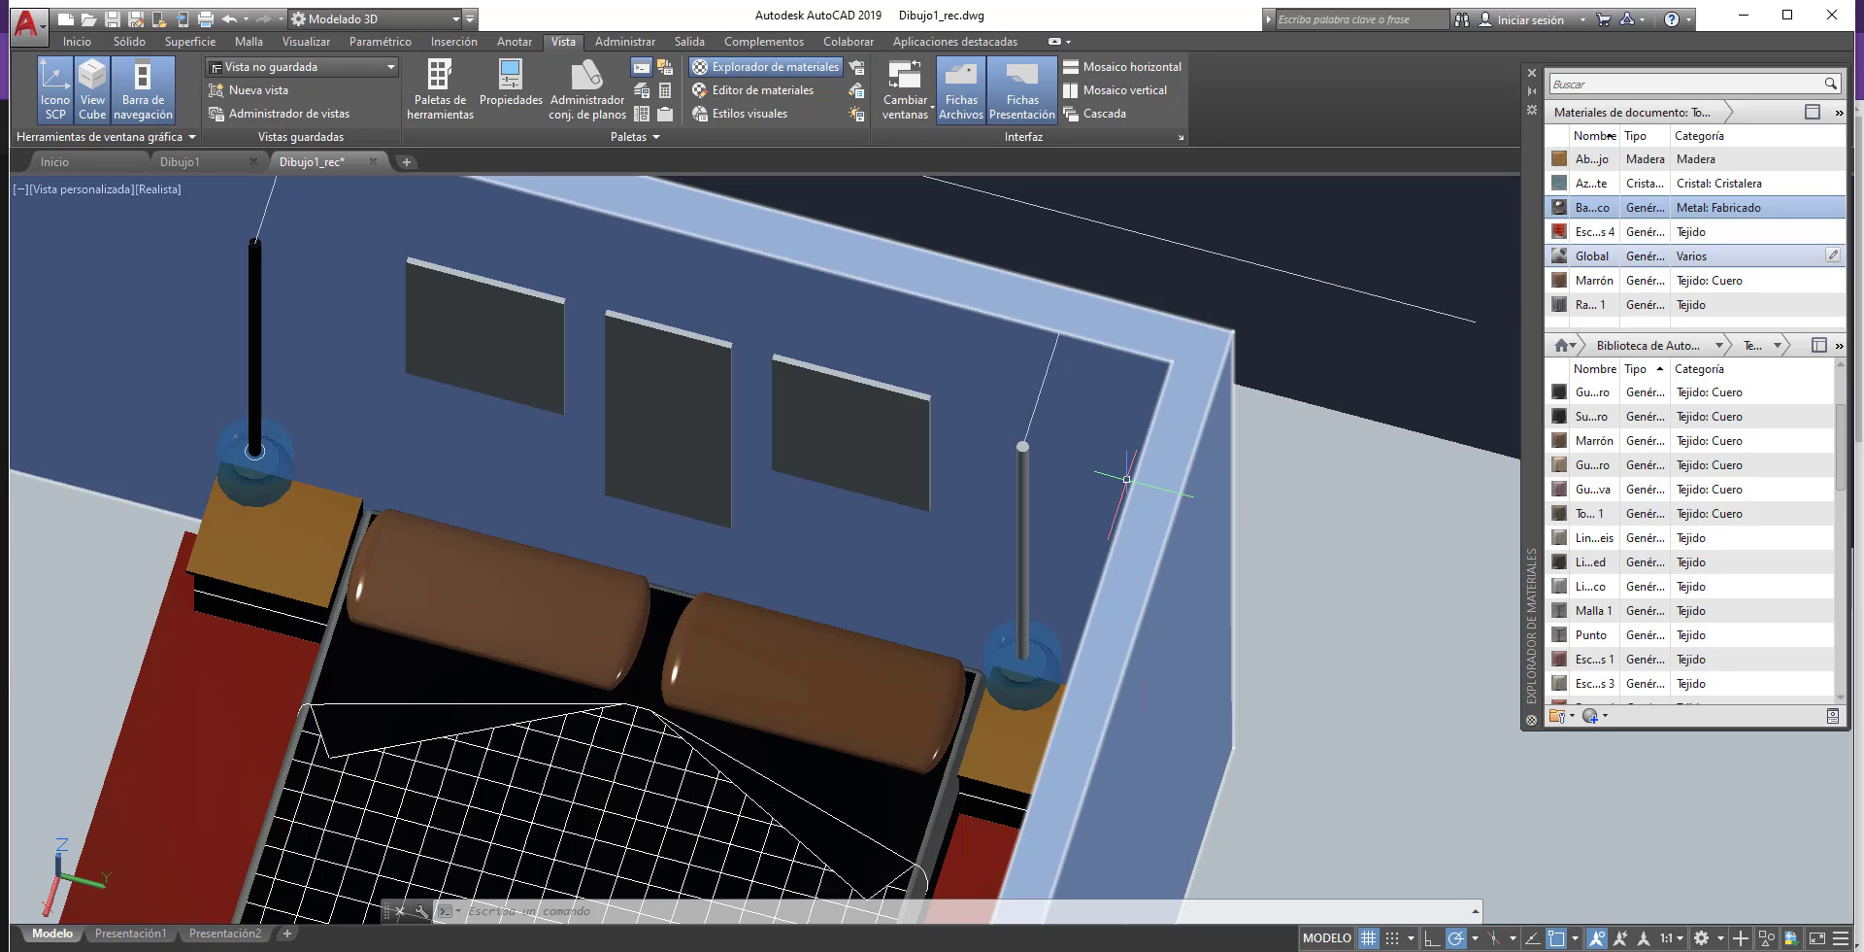
mouse_move(1690, 207)
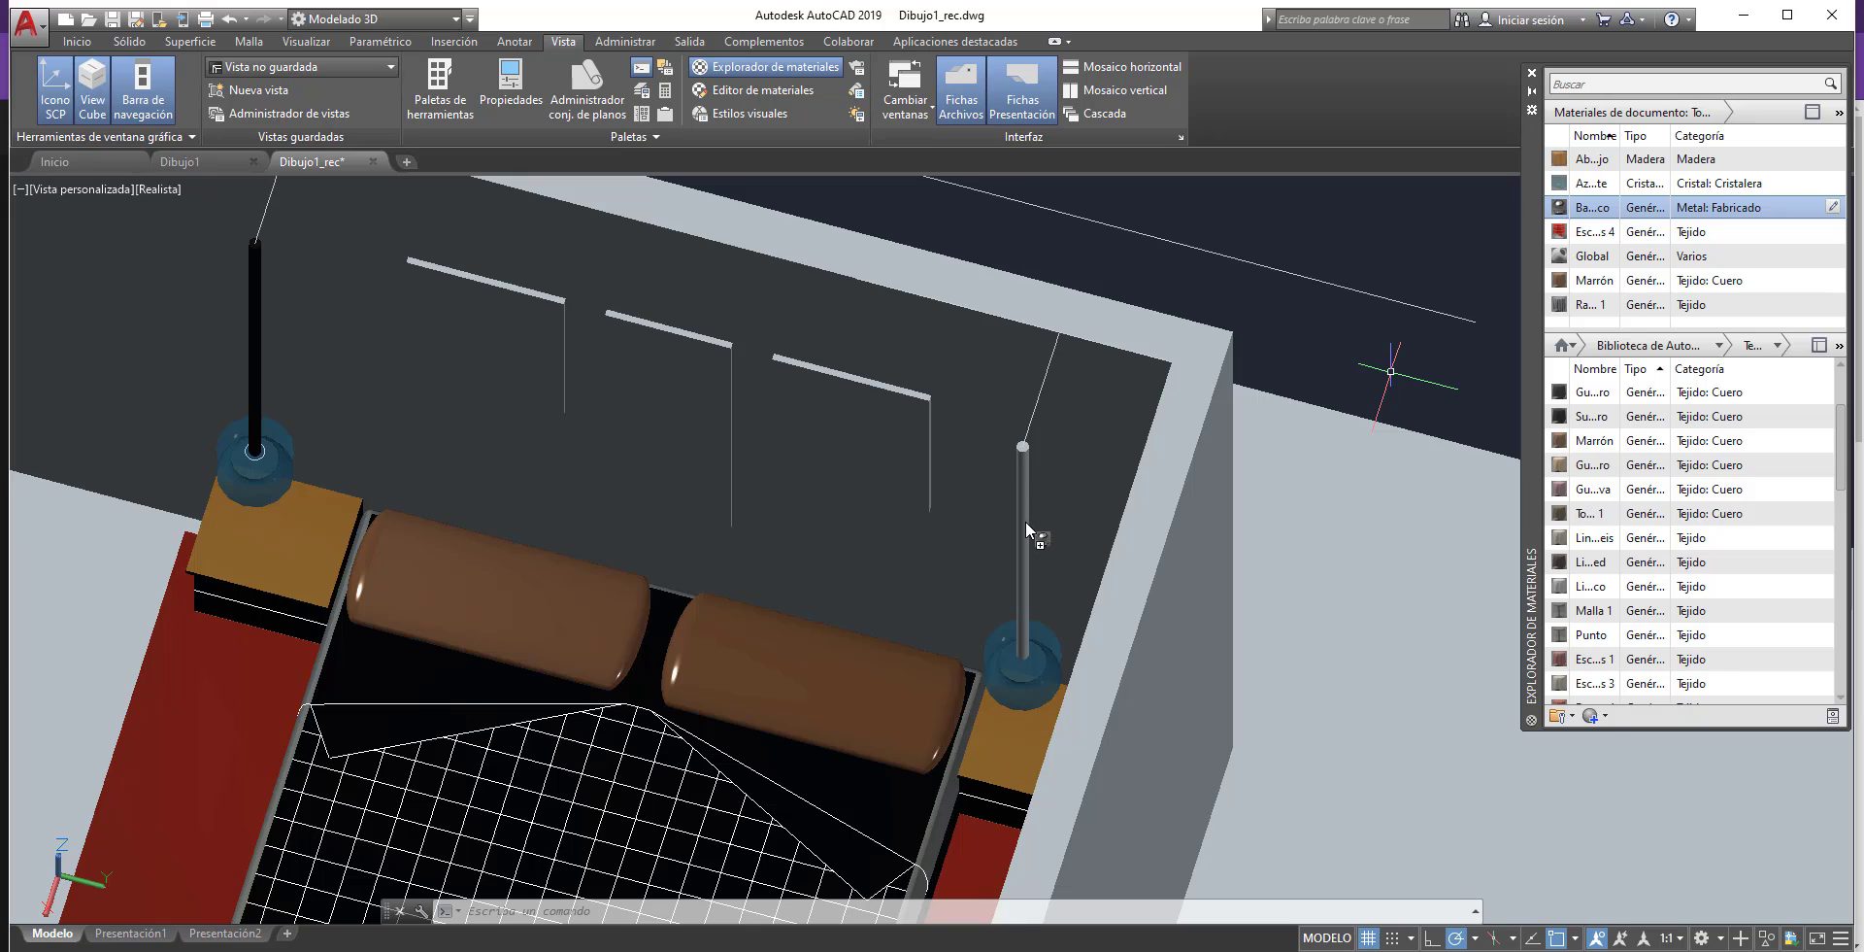
left_click_drag(1028, 516, 1025, 521)
scroll(1025, 521, "down", 3)
scroll(1025, 520, "down", 2)
scroll(680, 602, "up", 3)
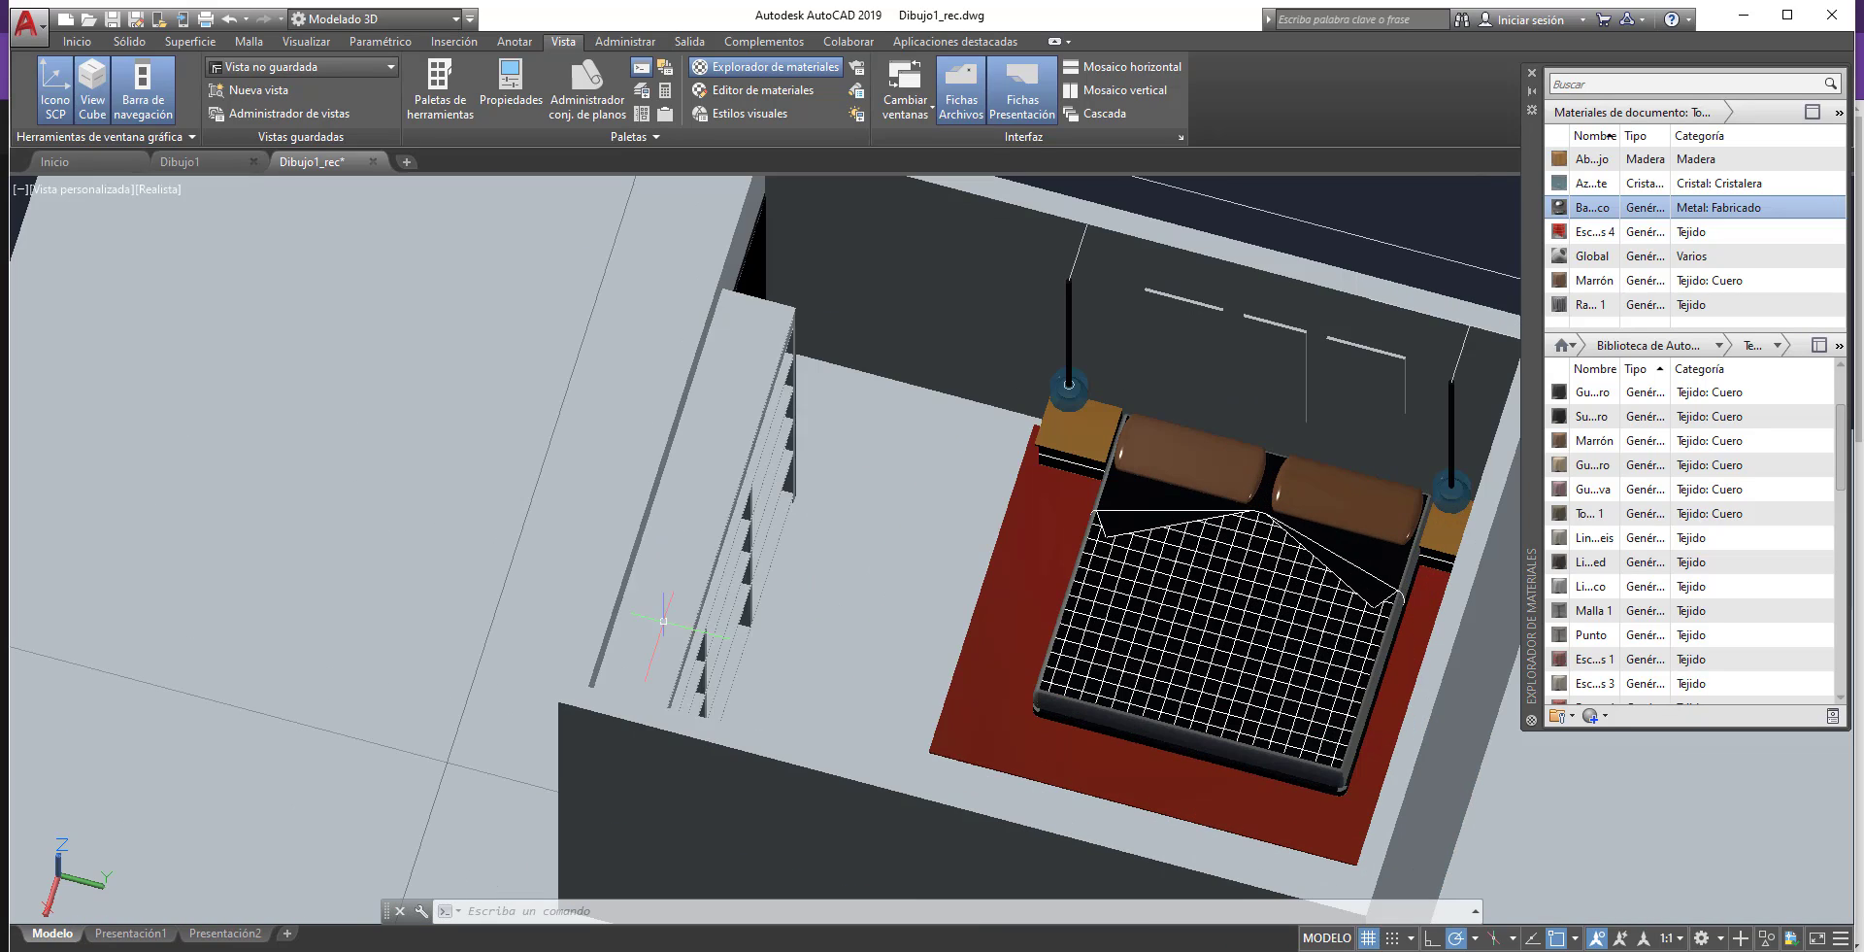
scroll(1093, 549, "up", 3)
mouse_move(801, 608)
middle_mouse_down("shift")
mouse_move(865, 540)
mouse_move(644, 532)
mouse_move(660, 544)
middle_mouse_up("shift")
- Select the shelf unit, filter the library to Madera, and apply the document's wood material
scroll(806, 423, "down", 3)
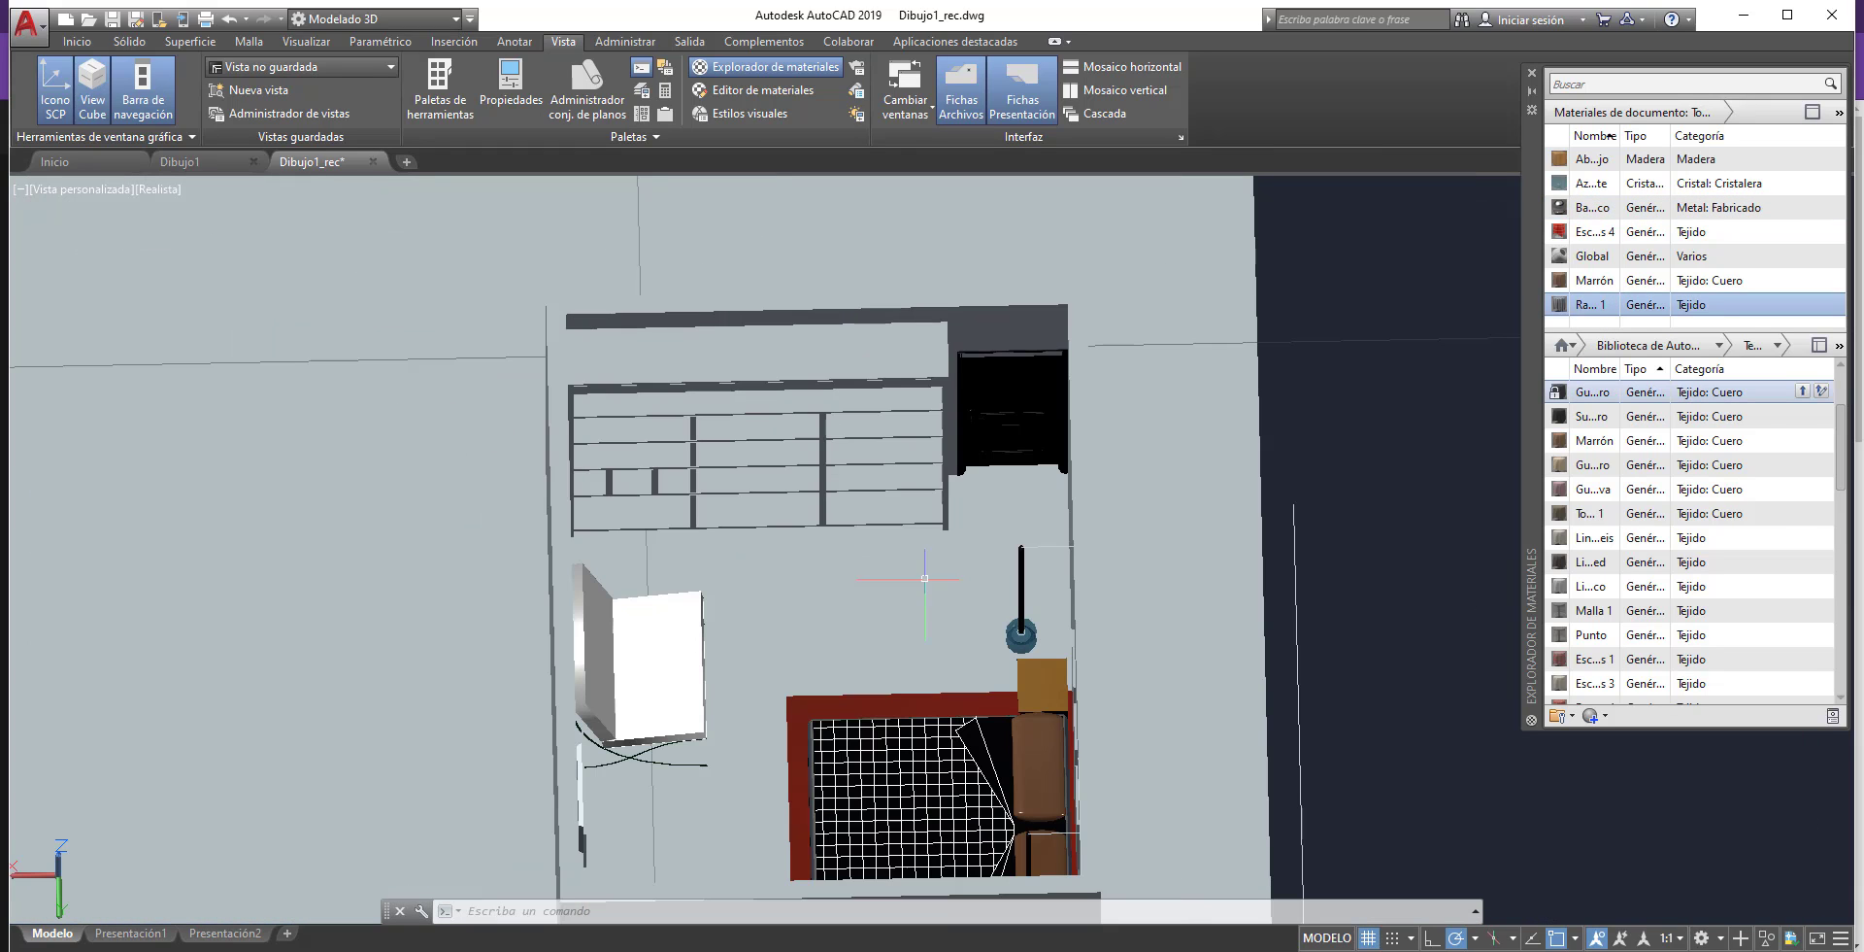
left_click(894, 373)
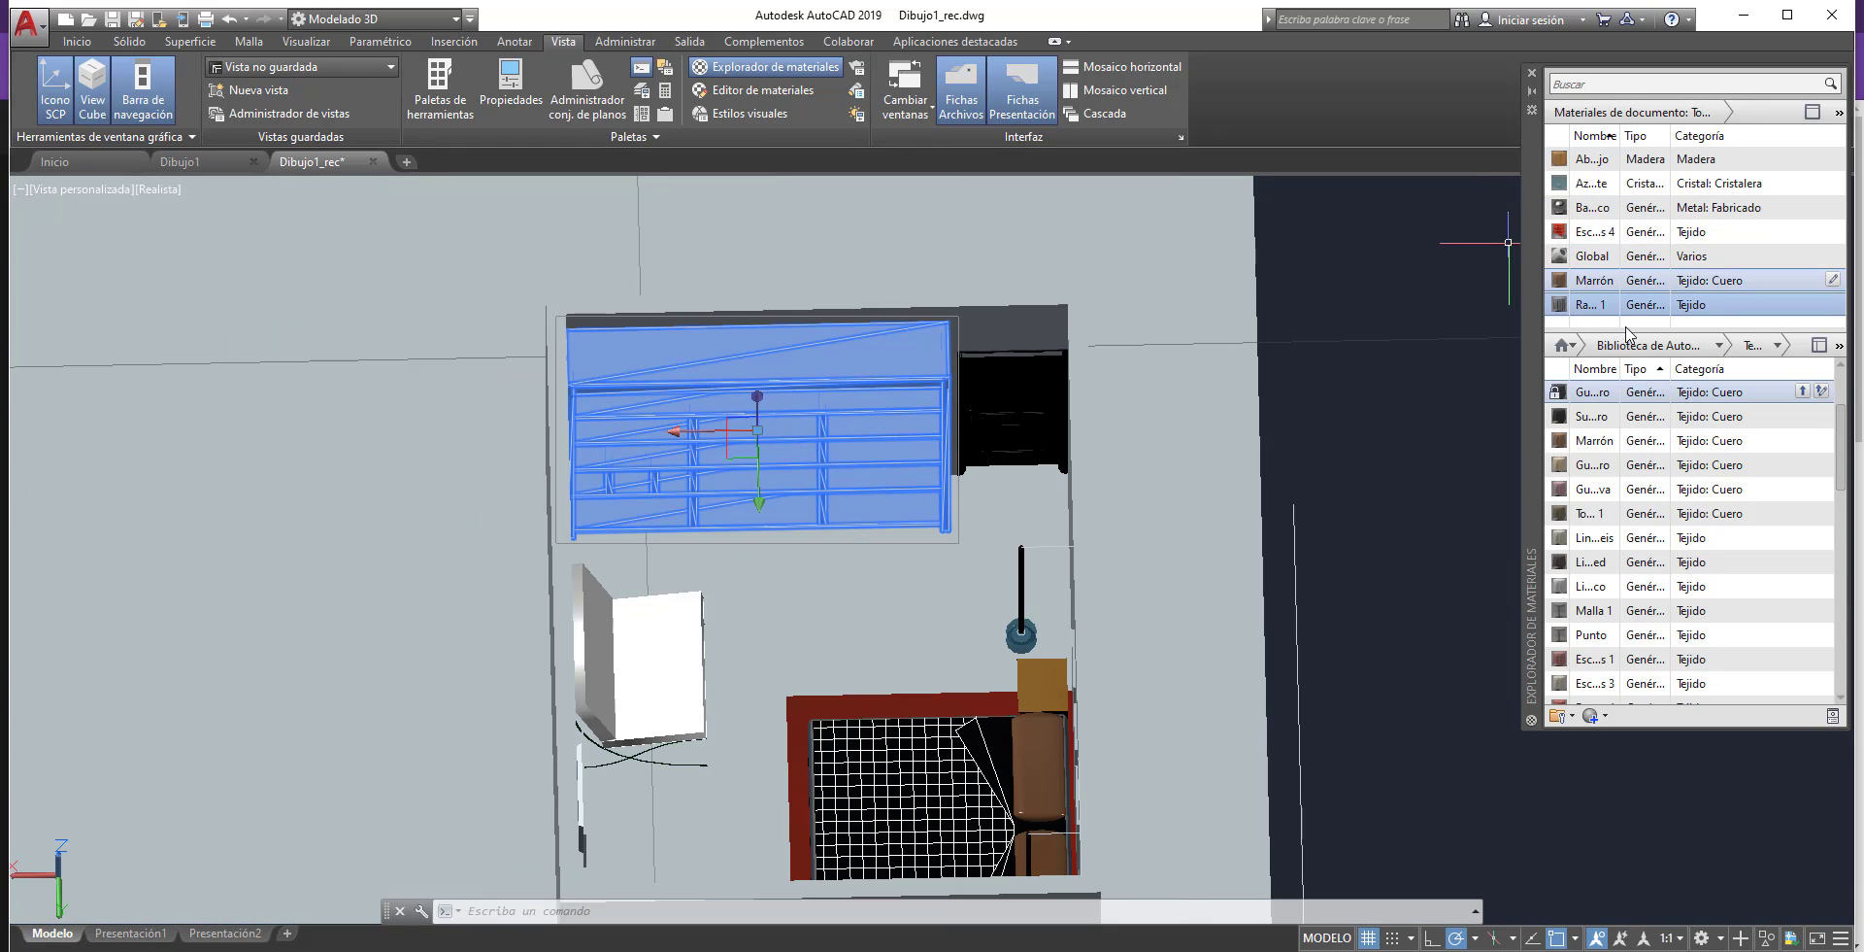
left_click(1720, 346)
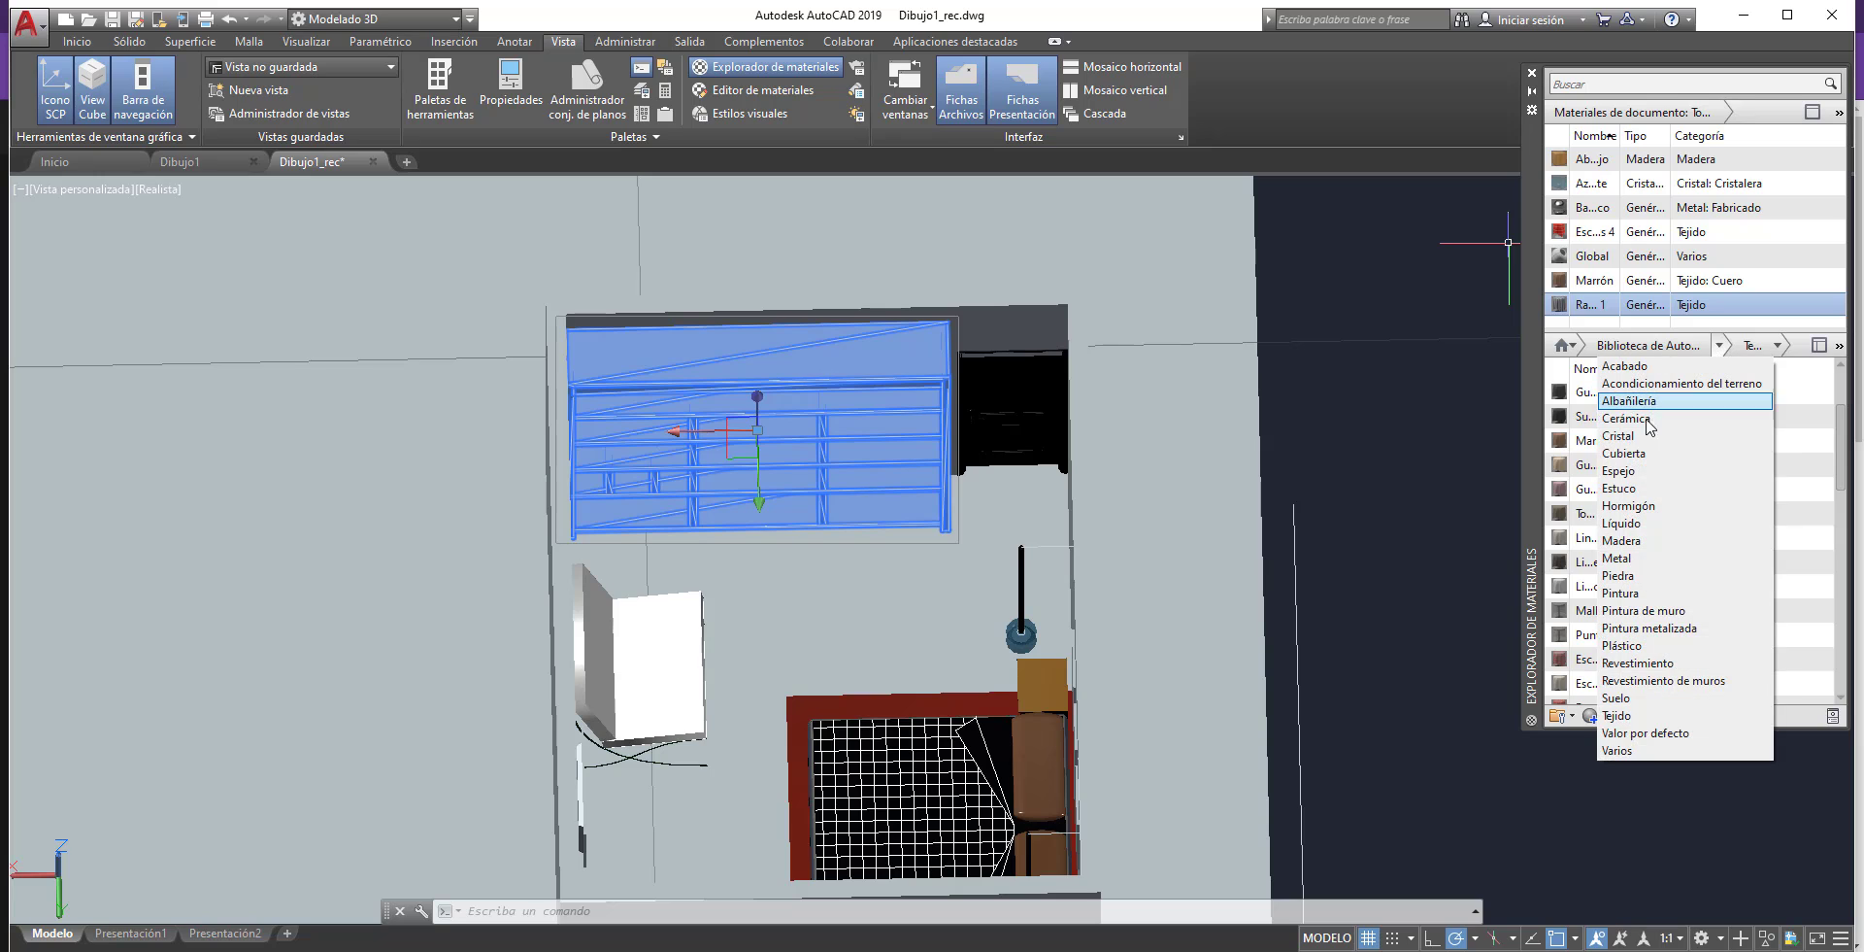
left_click(1622, 541)
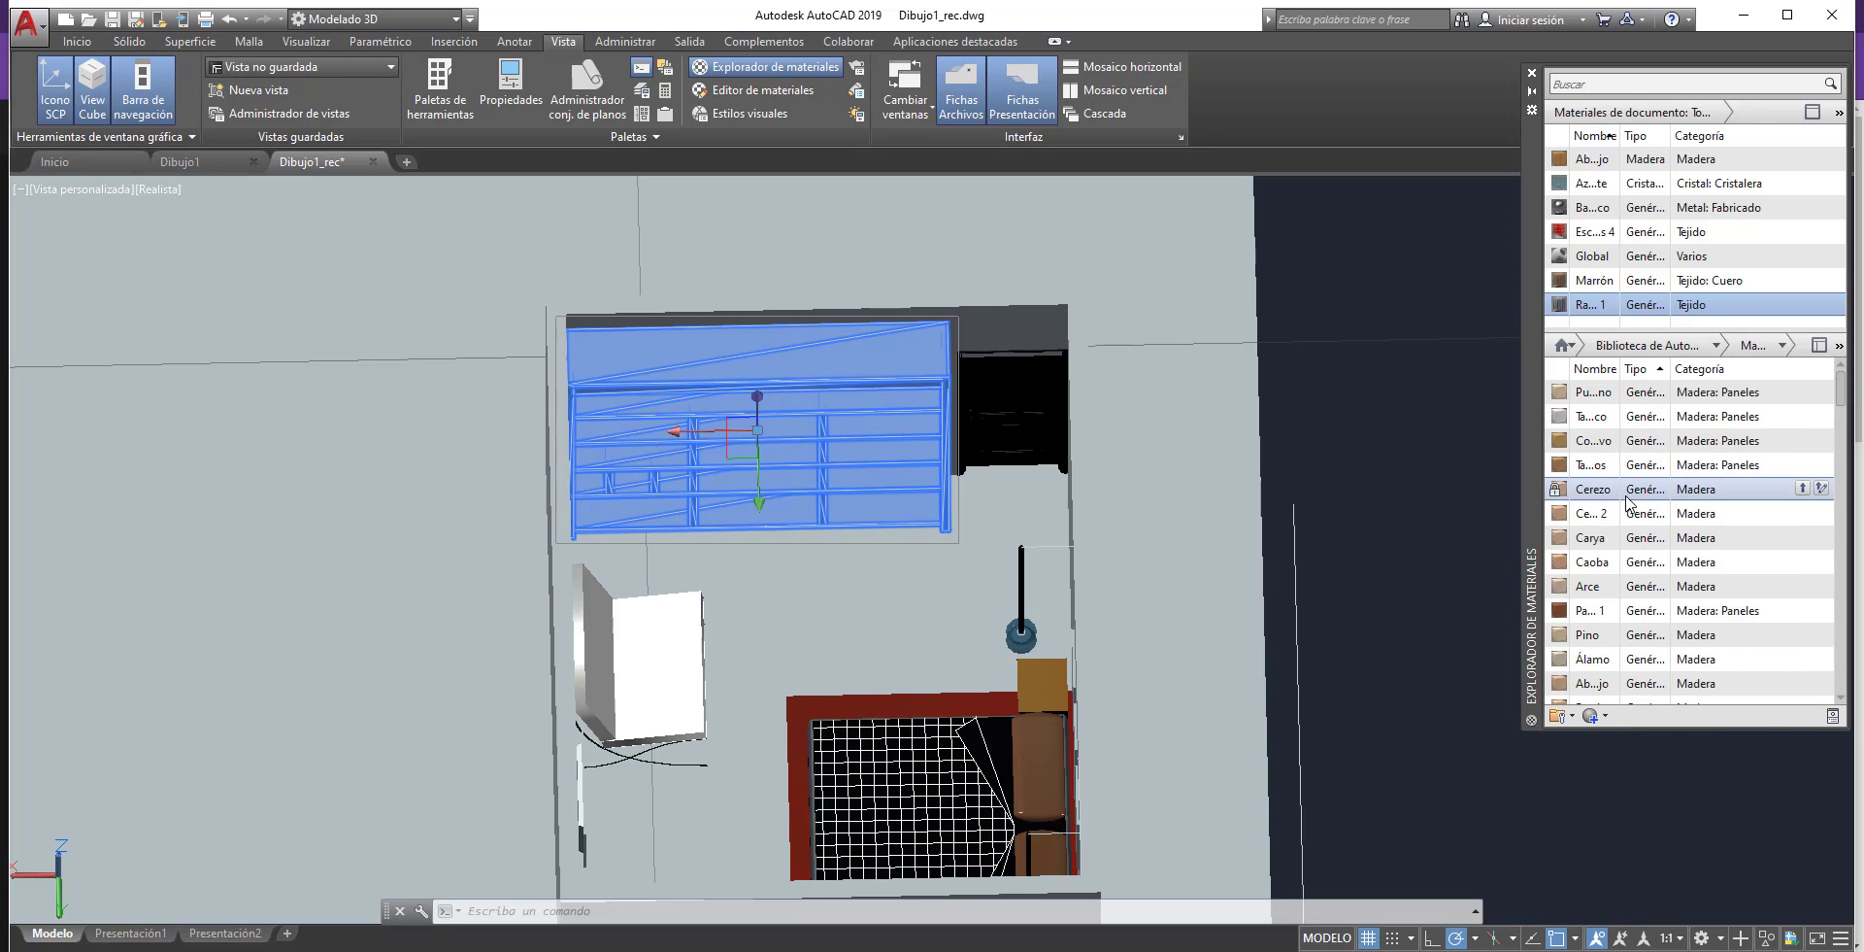
left_click(1578, 159)
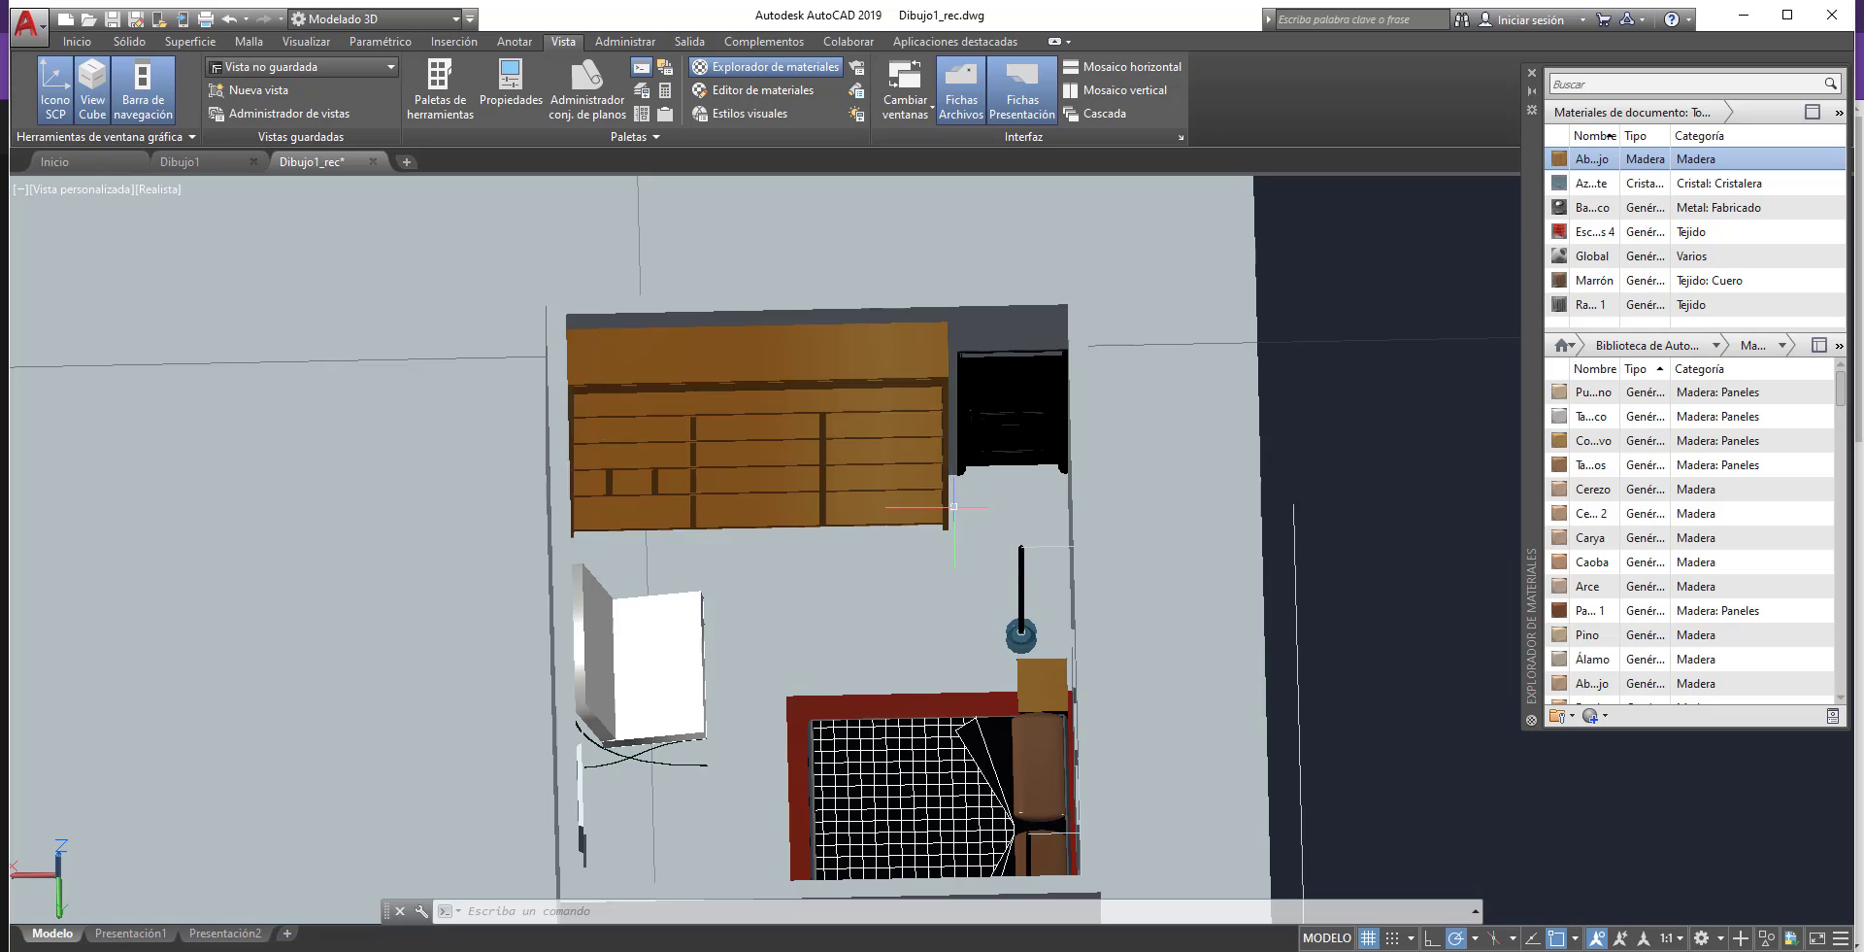
scroll(961, 505, "down", 2)
scroll(877, 657, "up", 4)
scroll(877, 657, "up", 2)
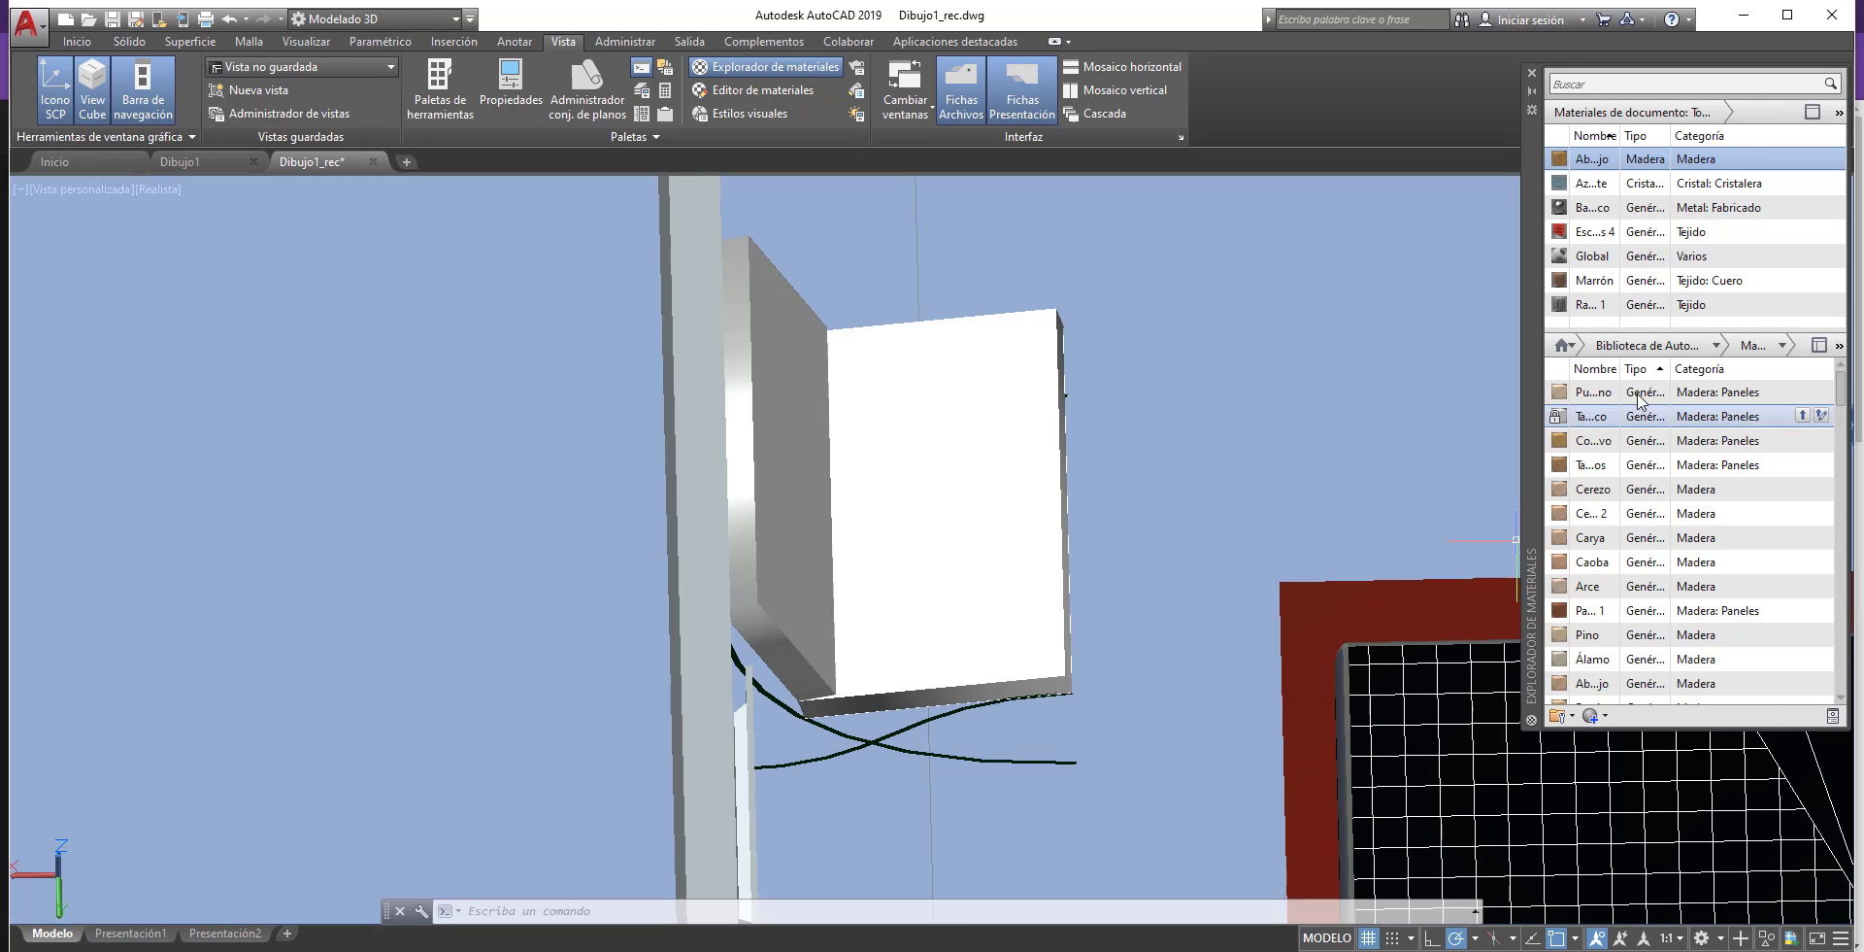
- Filter the library to Tejido and apply the beige fabric to the chair seat
left_click(1717, 345)
left_click(1633, 715)
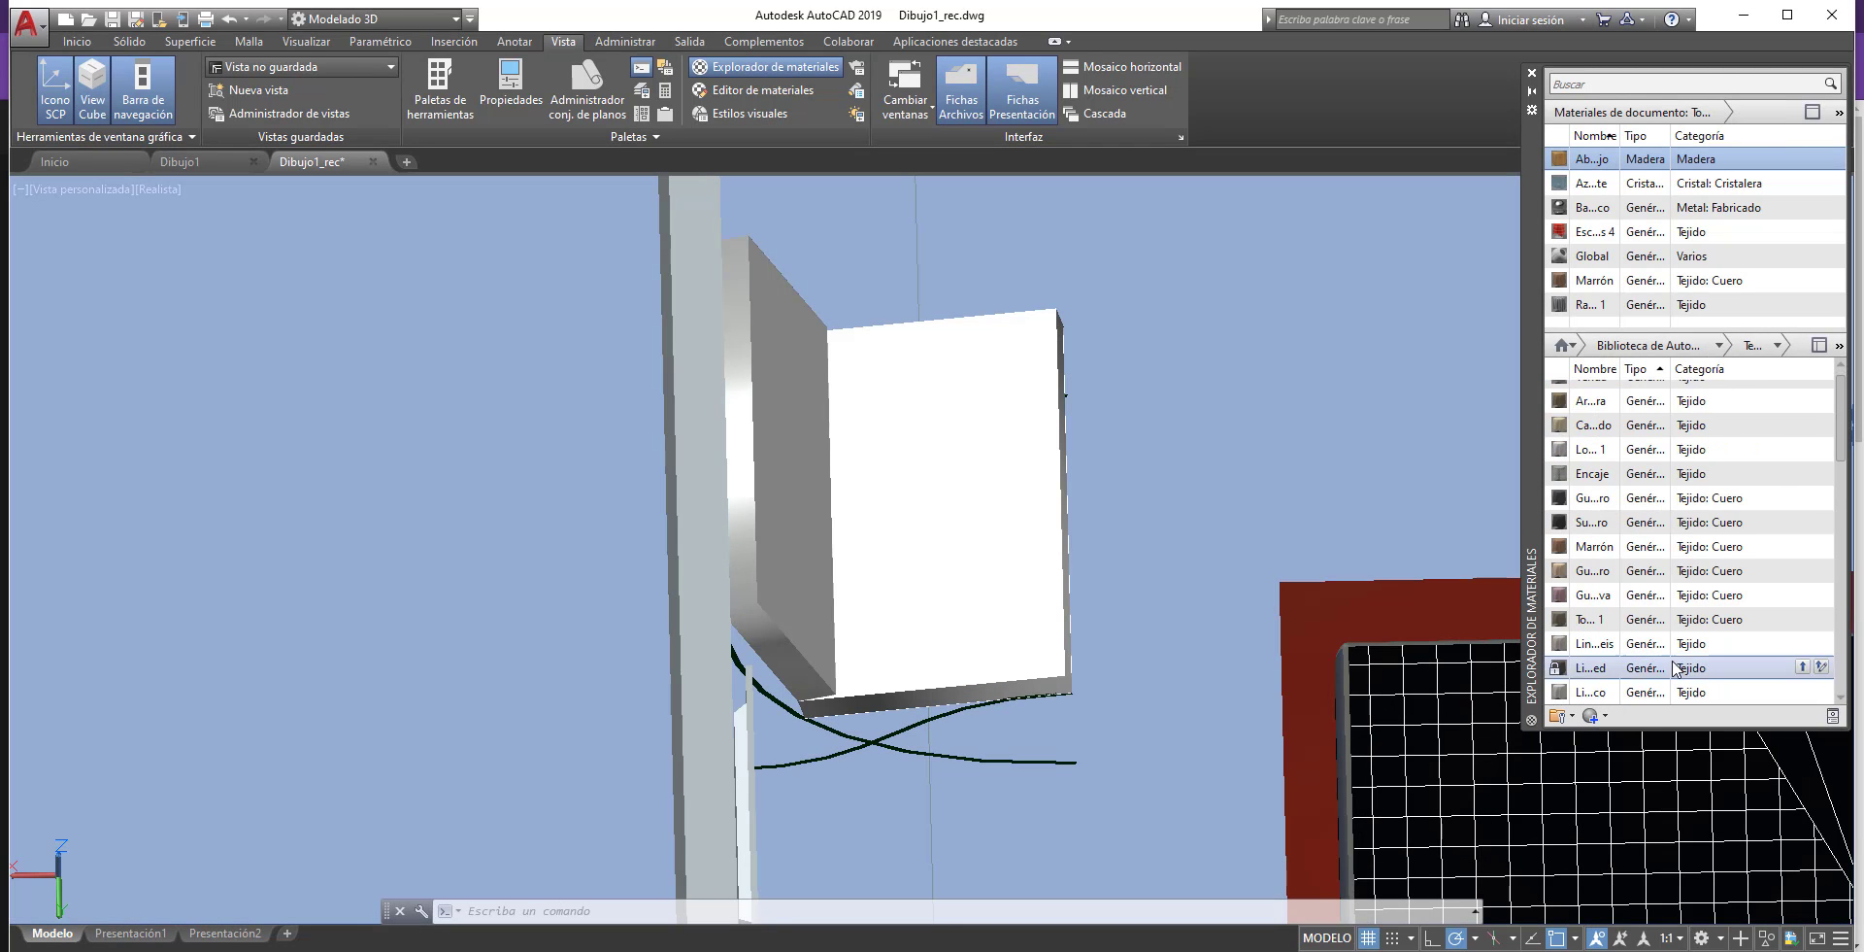
scroll(1682, 571, "down", 2)
scroll(1683, 571, "down", 3)
scroll(1682, 571, "down", 3)
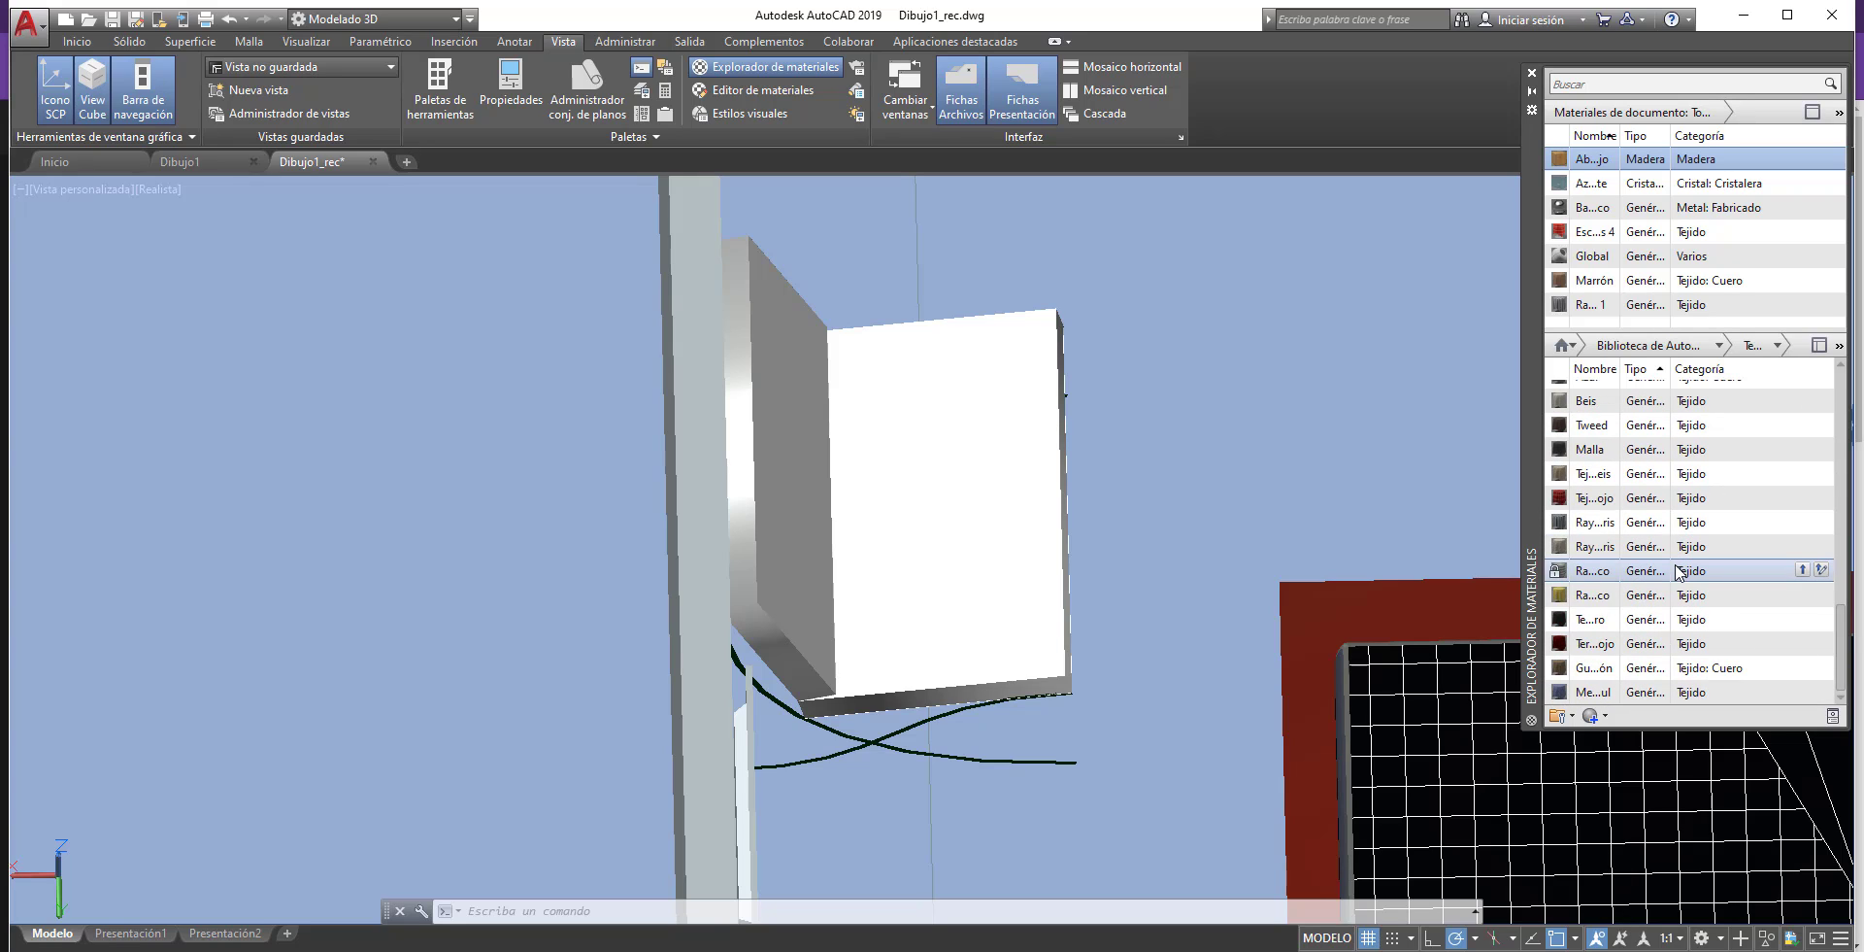
left_click_drag(1614, 545, 1443, 548)
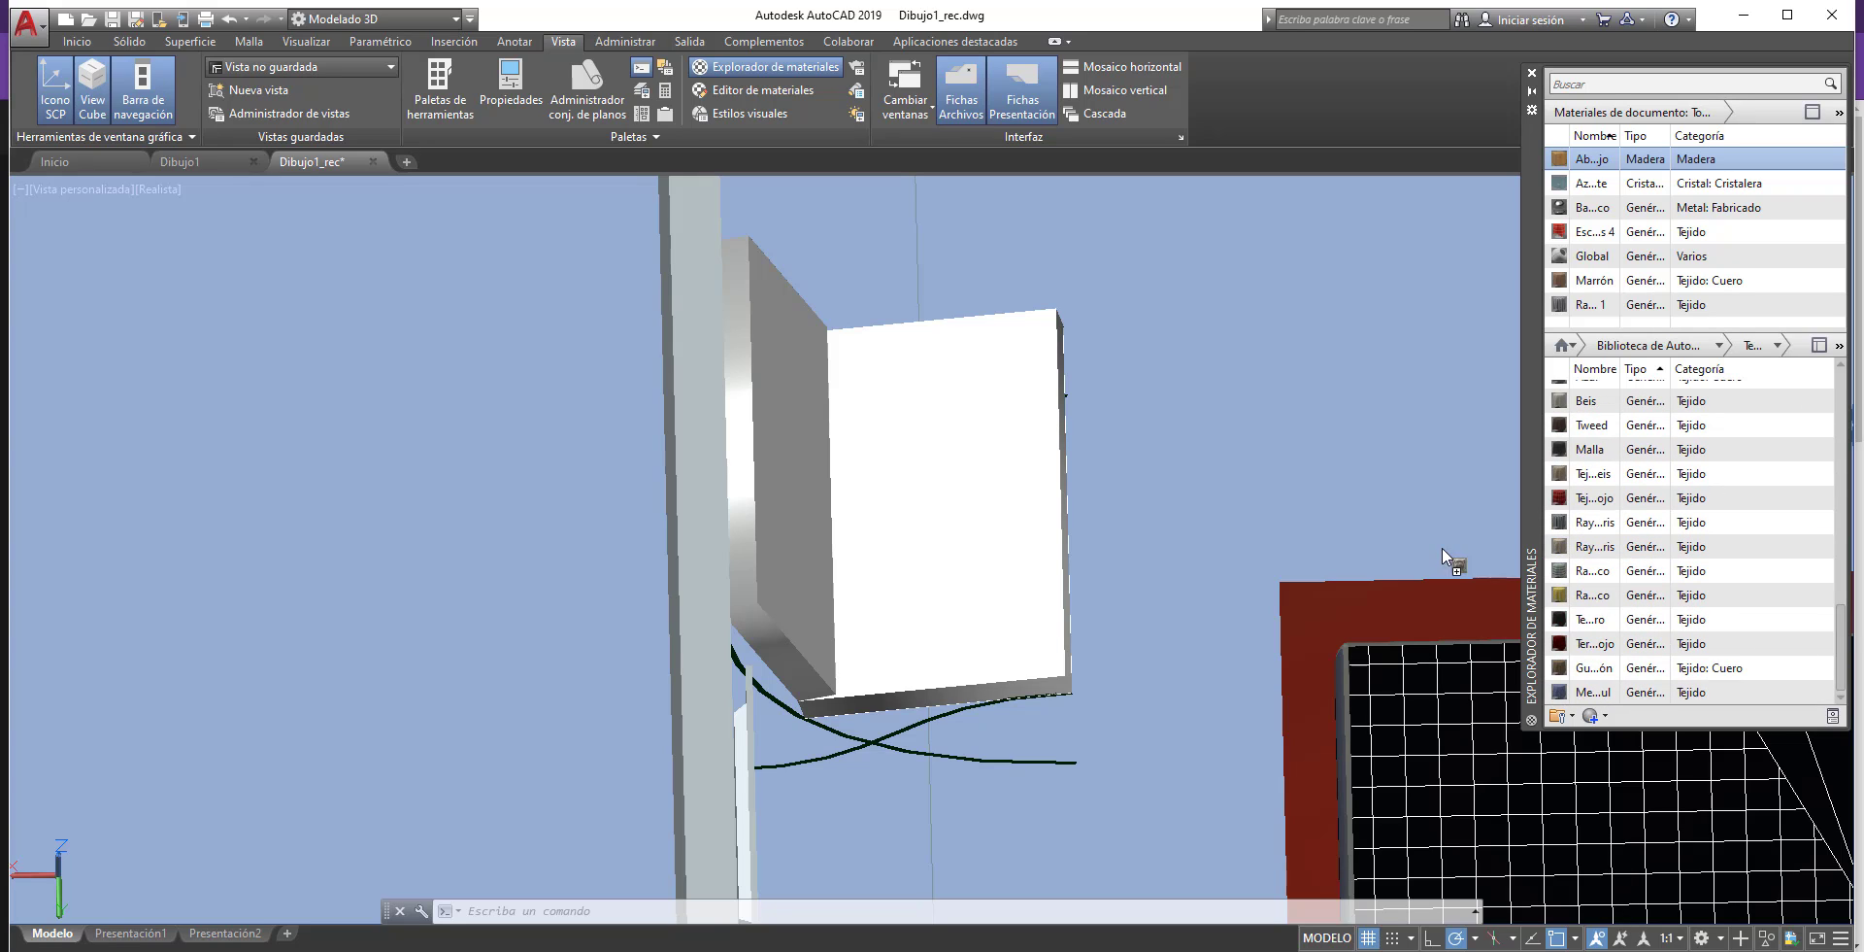
left_click_drag(974, 544, 981, 545)
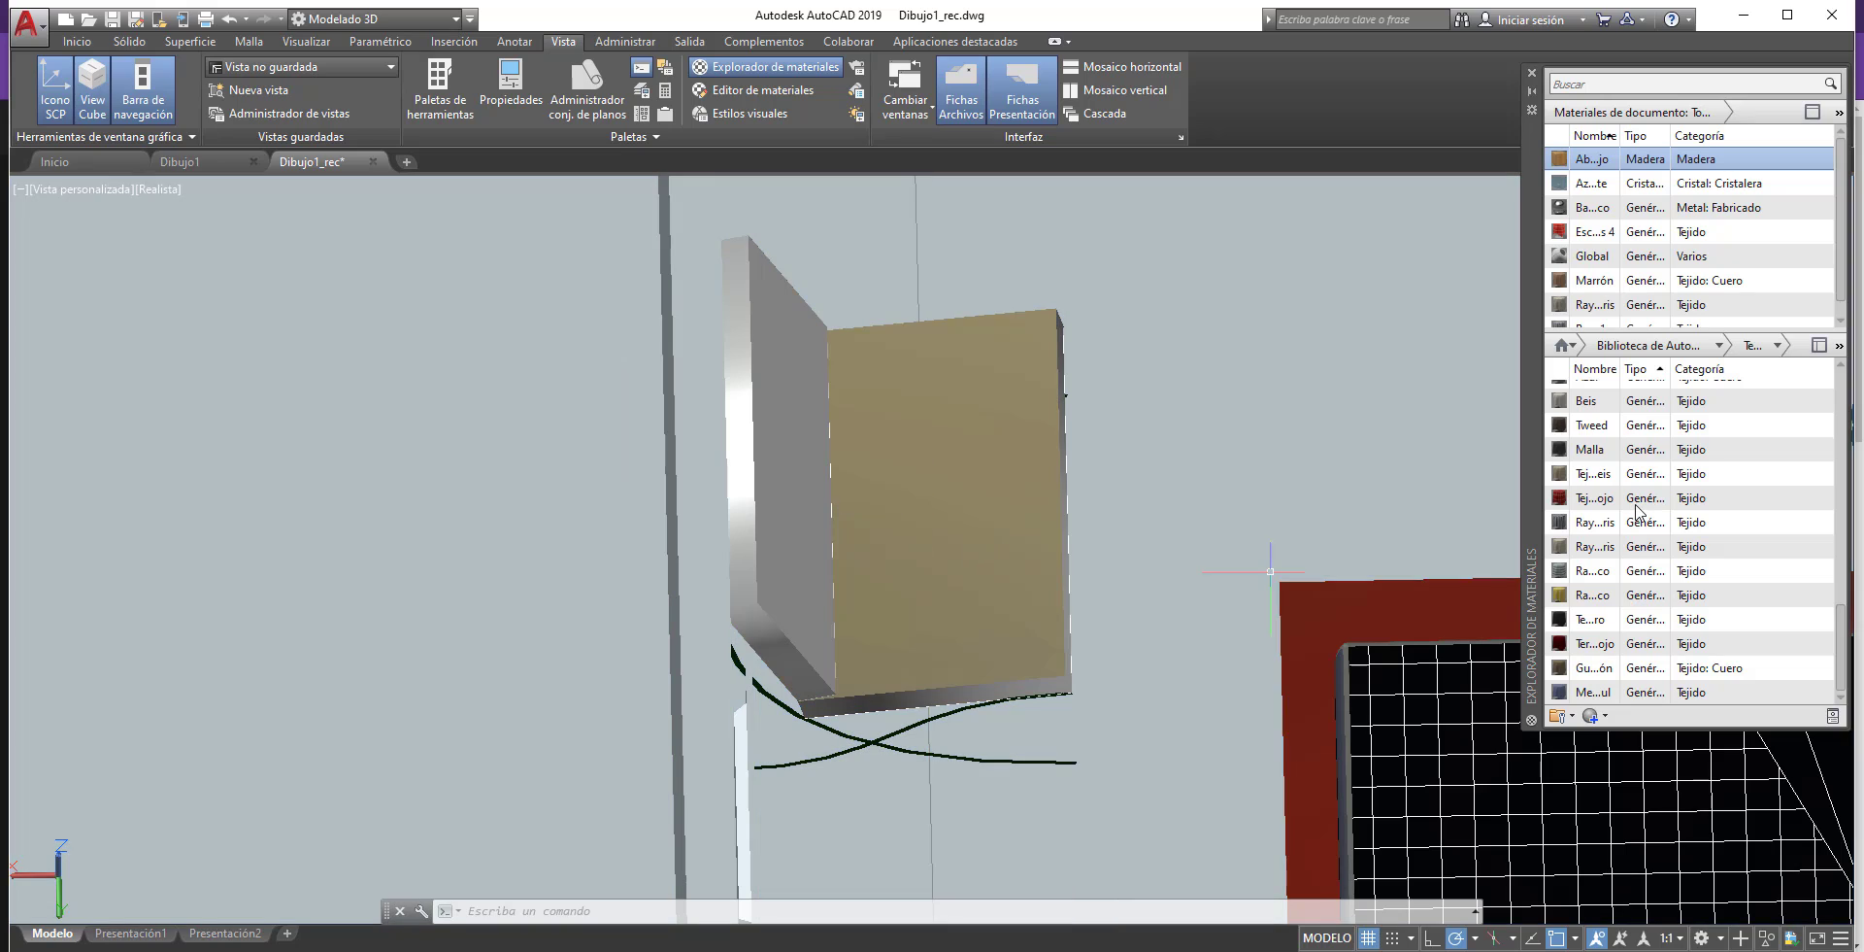
- Apply the same beige fabric to the backrest and remaining chair faces
scroll(1620, 264, "down", 1)
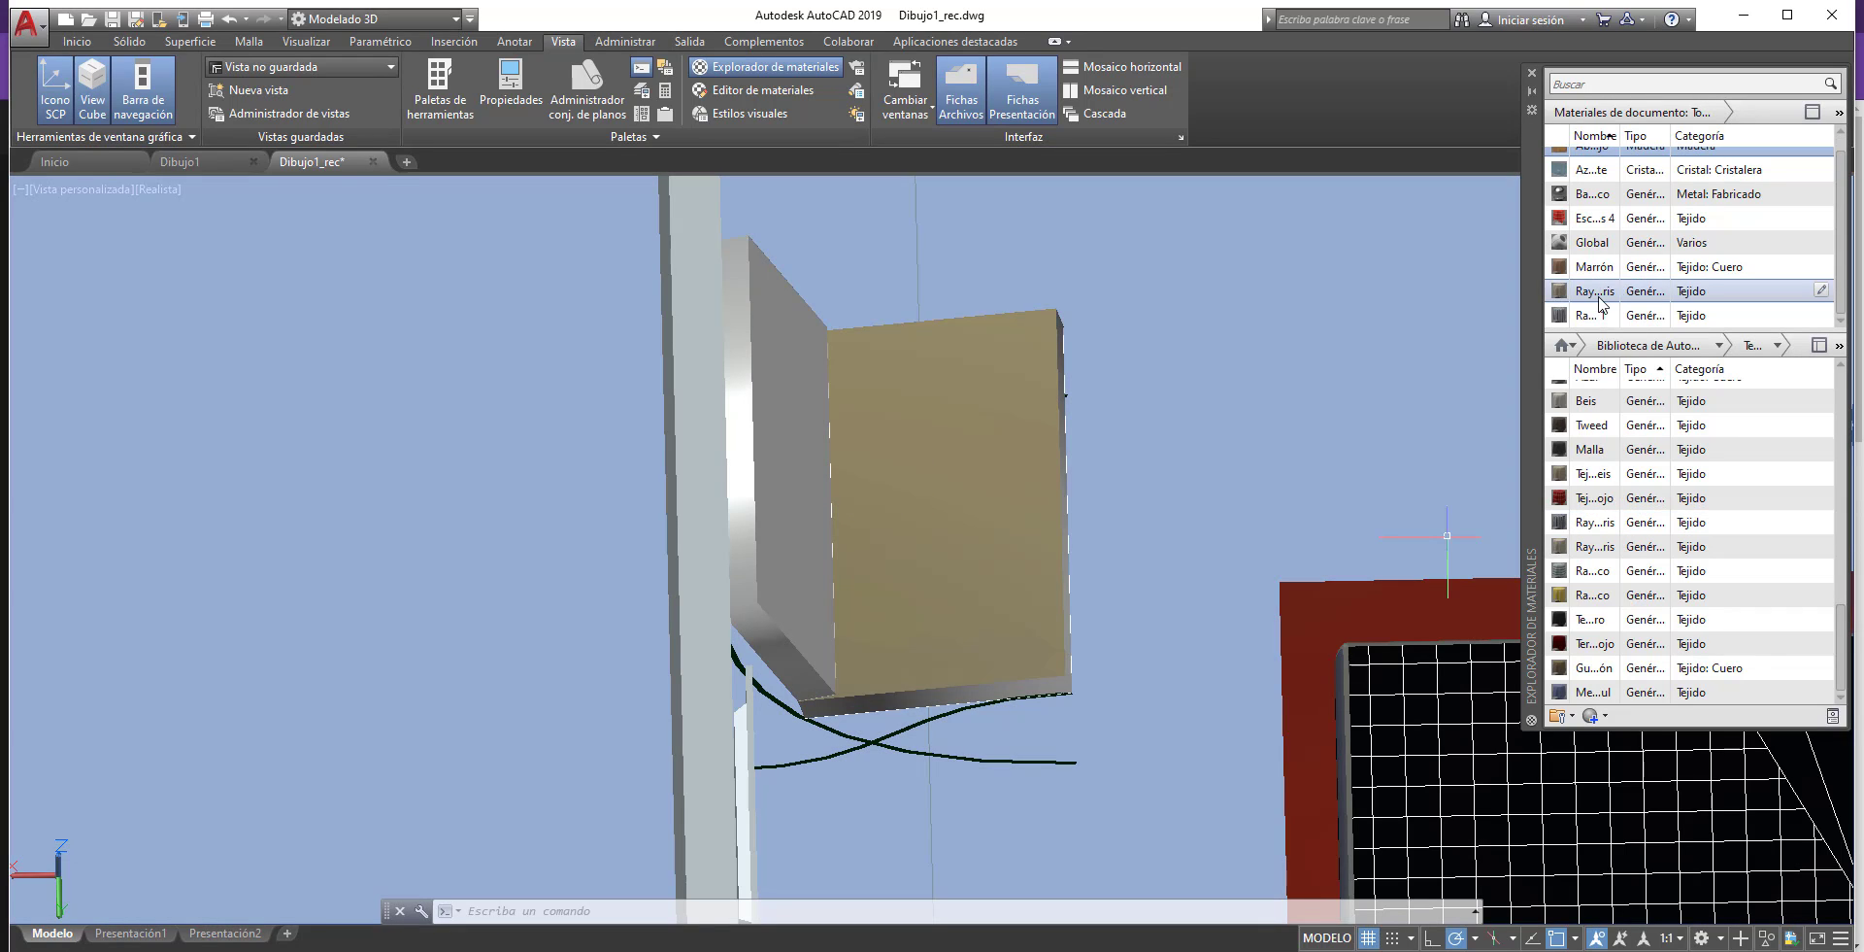
left_click_drag(1597, 290, 760, 521)
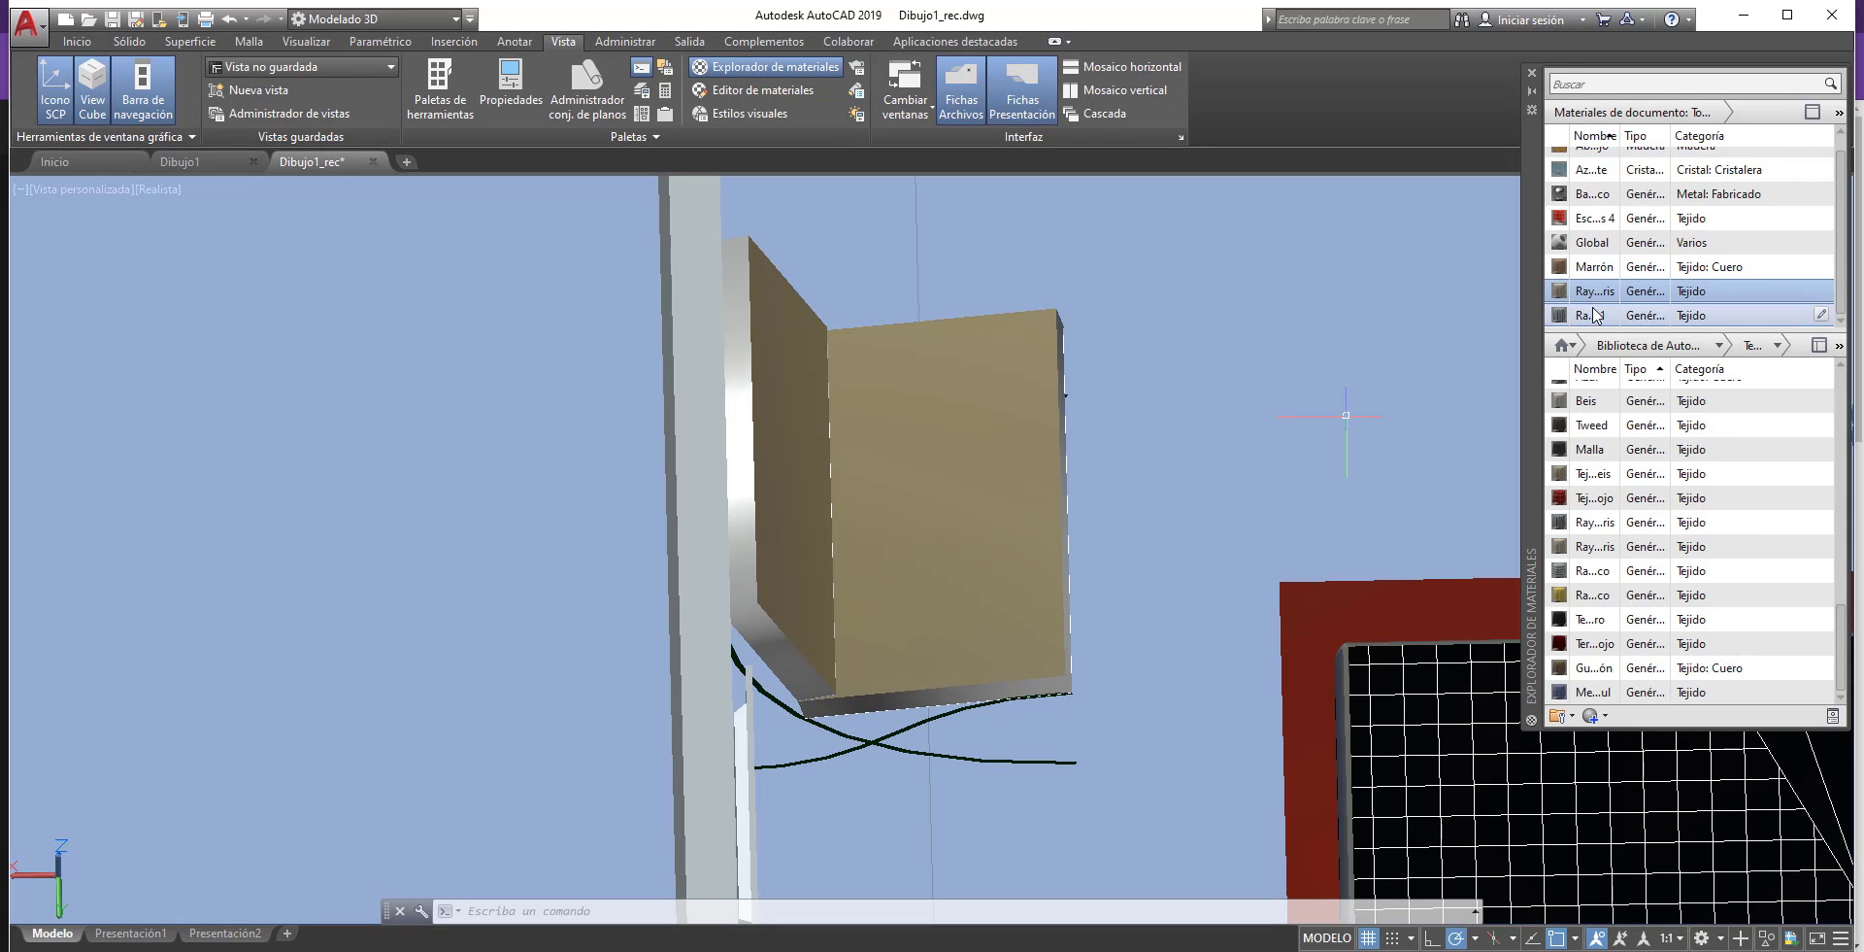
left_click_drag(749, 522, 750, 525)
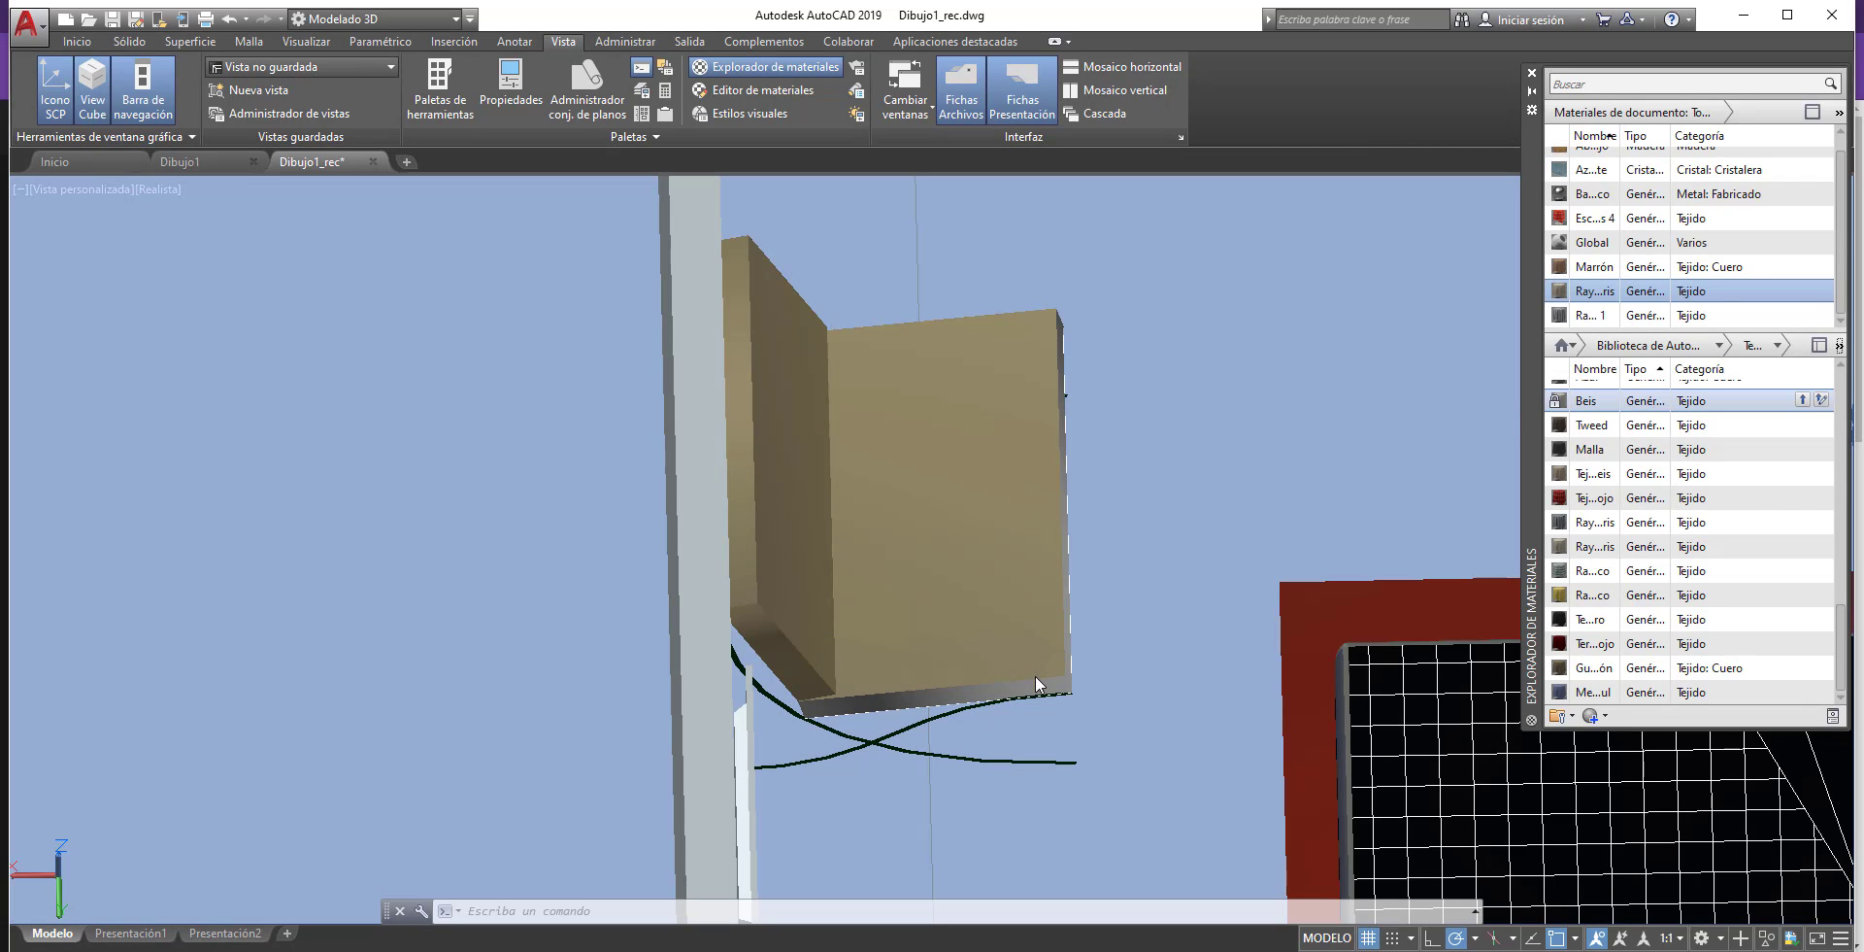
left_click_drag(1235, 435, 1045, 687)
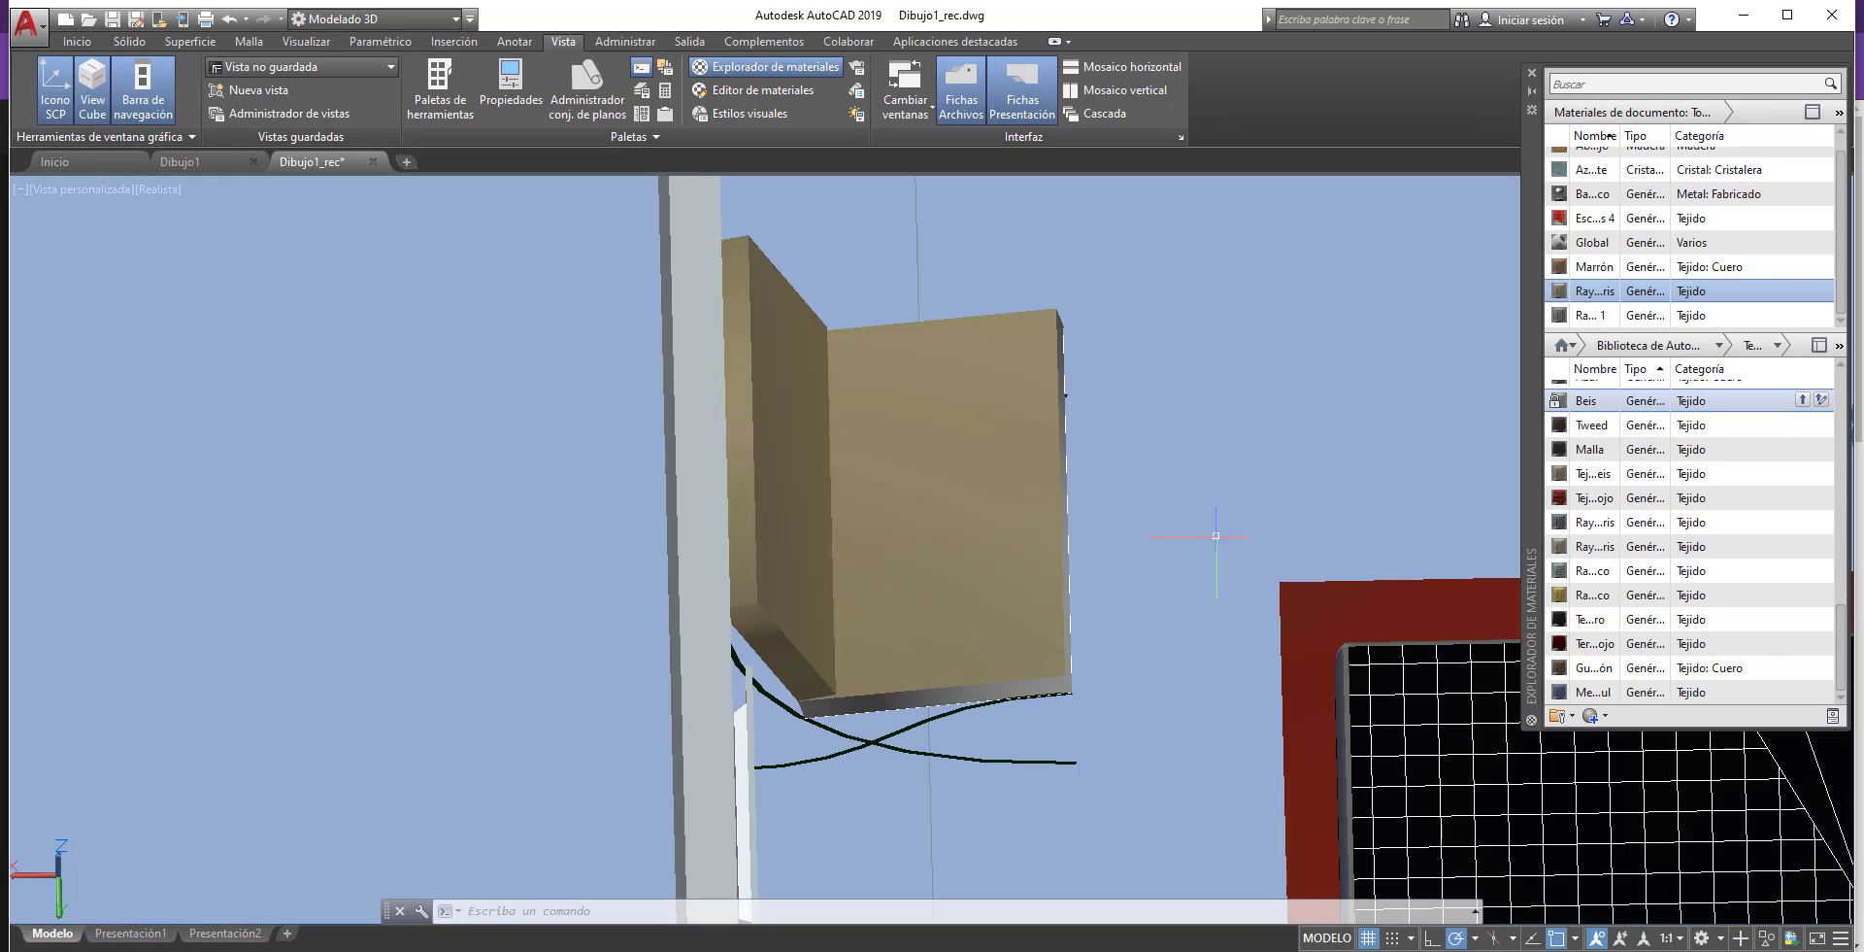
middle_click_drag(1066, 395, 1214, 628, "shift")
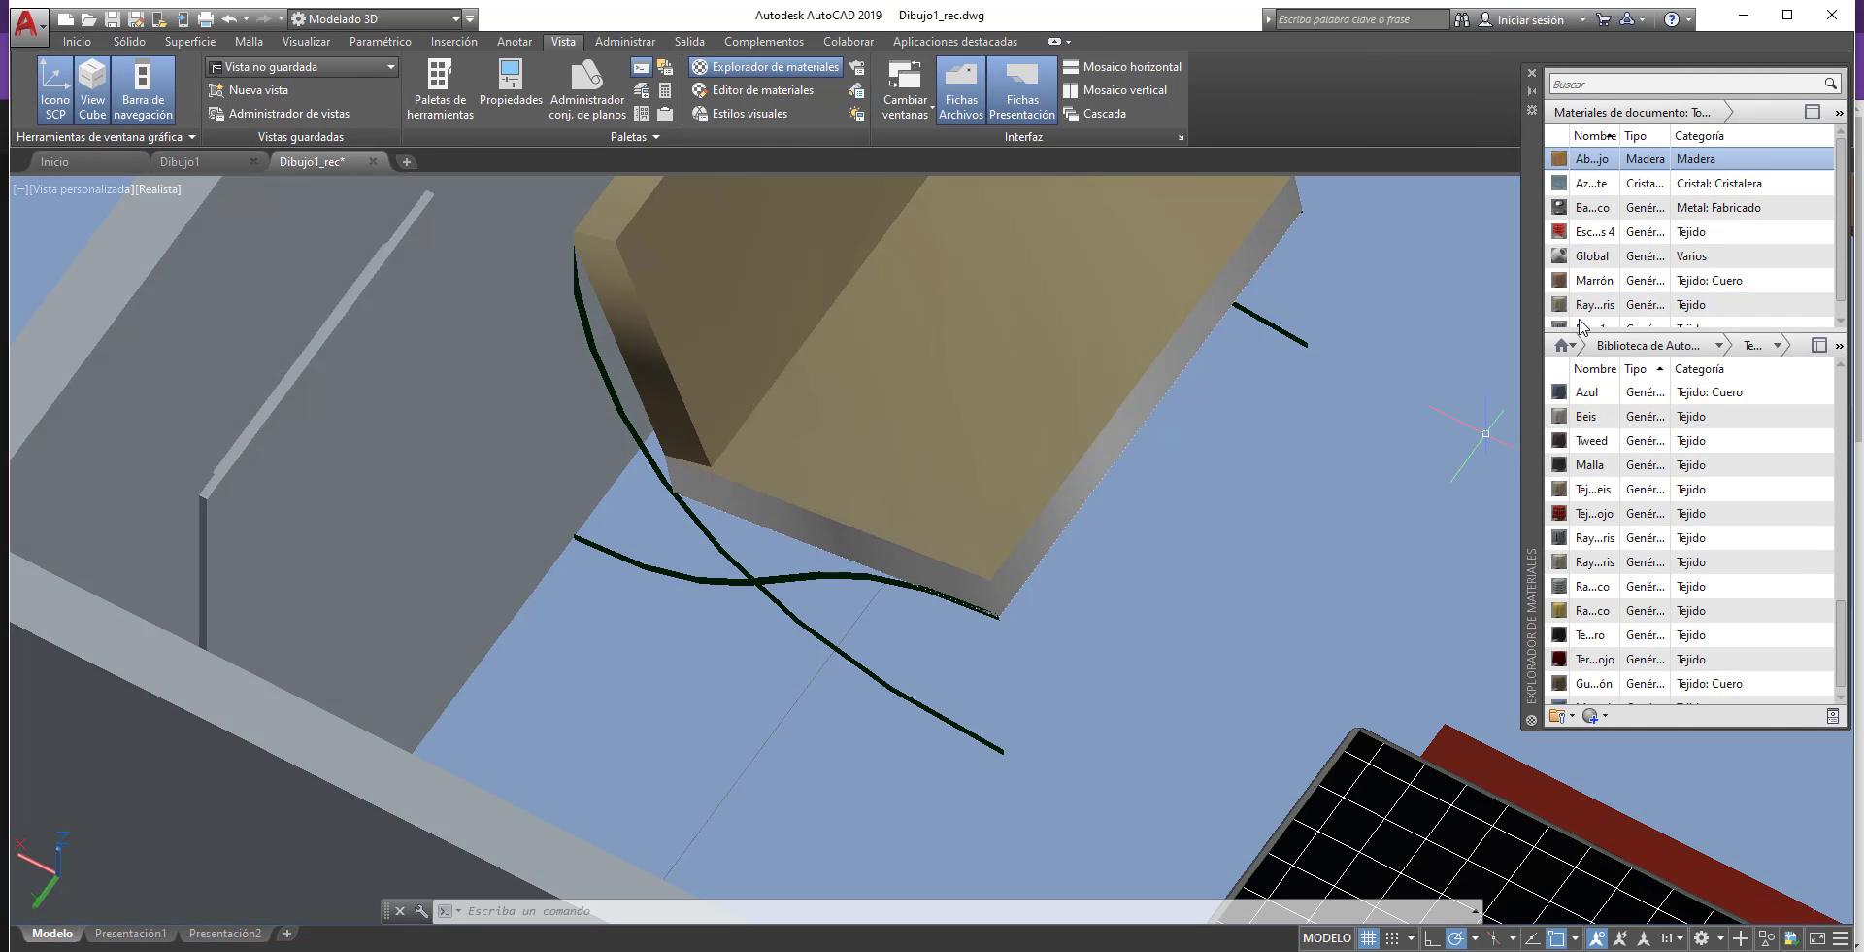
left_click_drag(1581, 300, 989, 579)
scroll(977, 597, "down", 2)
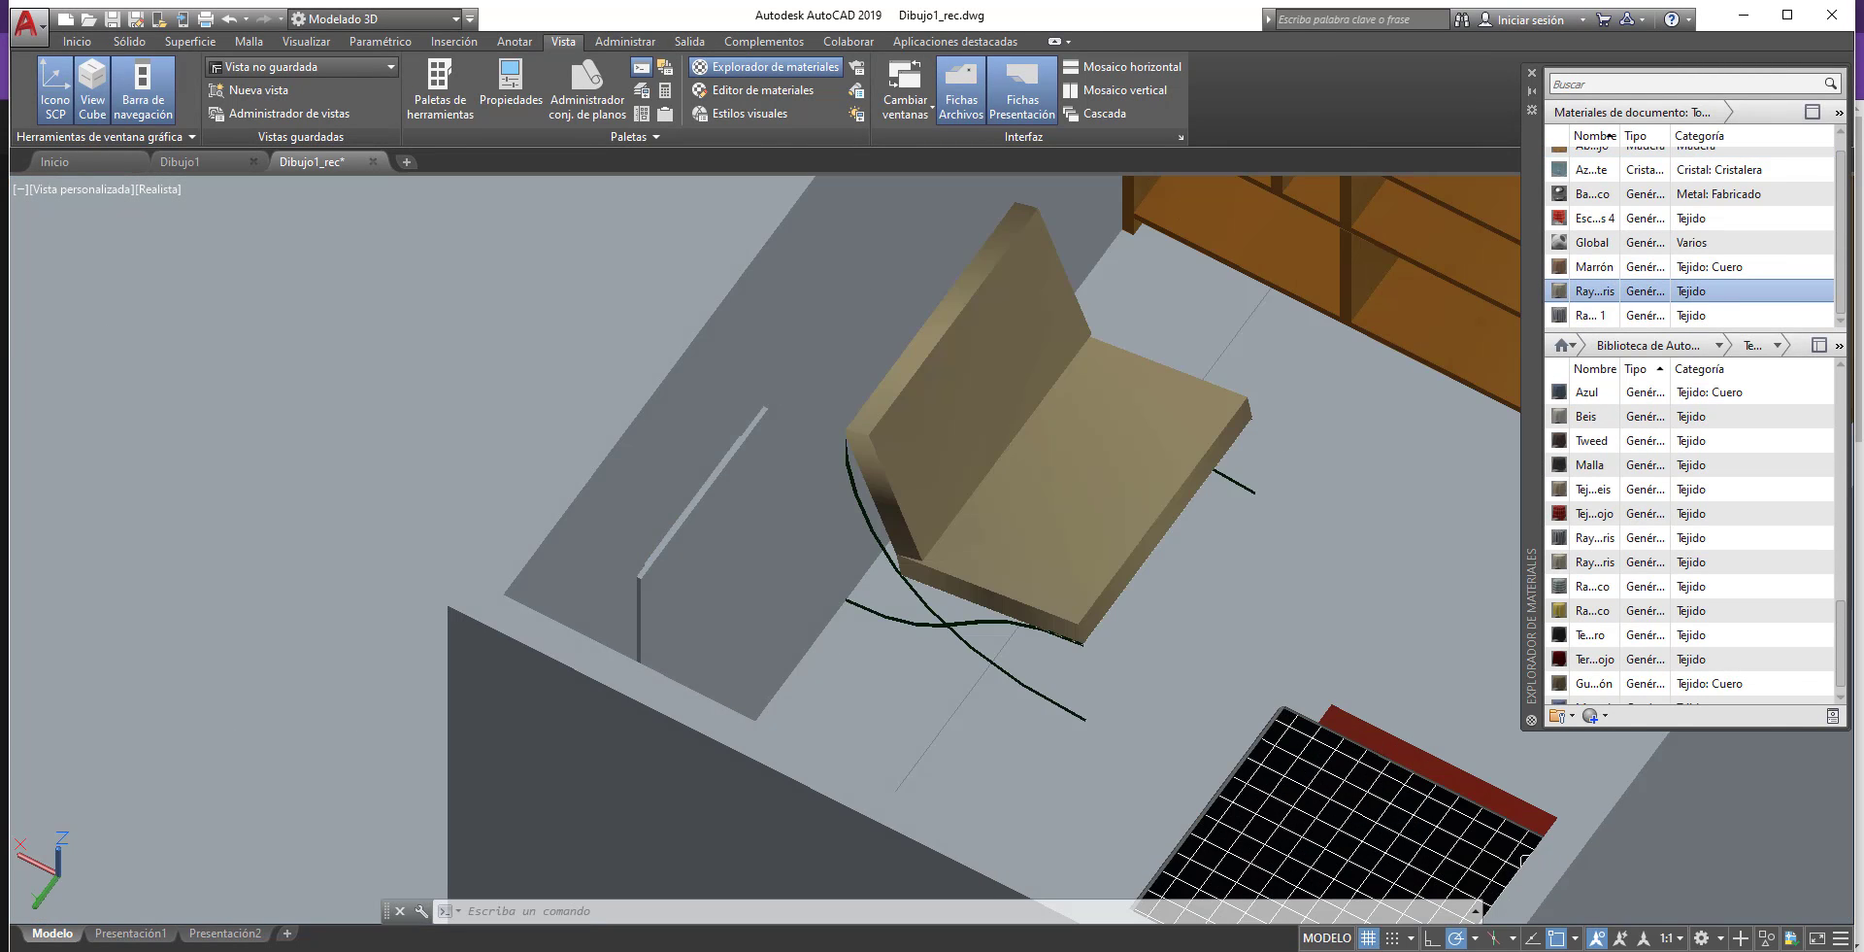
scroll(977, 597, "down", 2)
scroll(977, 596, "down", 1)
scroll(976, 596, "down", 2)
- Select the wall panel and apply a black material from the Plástico library category
scroll(785, 483, "up", 3)
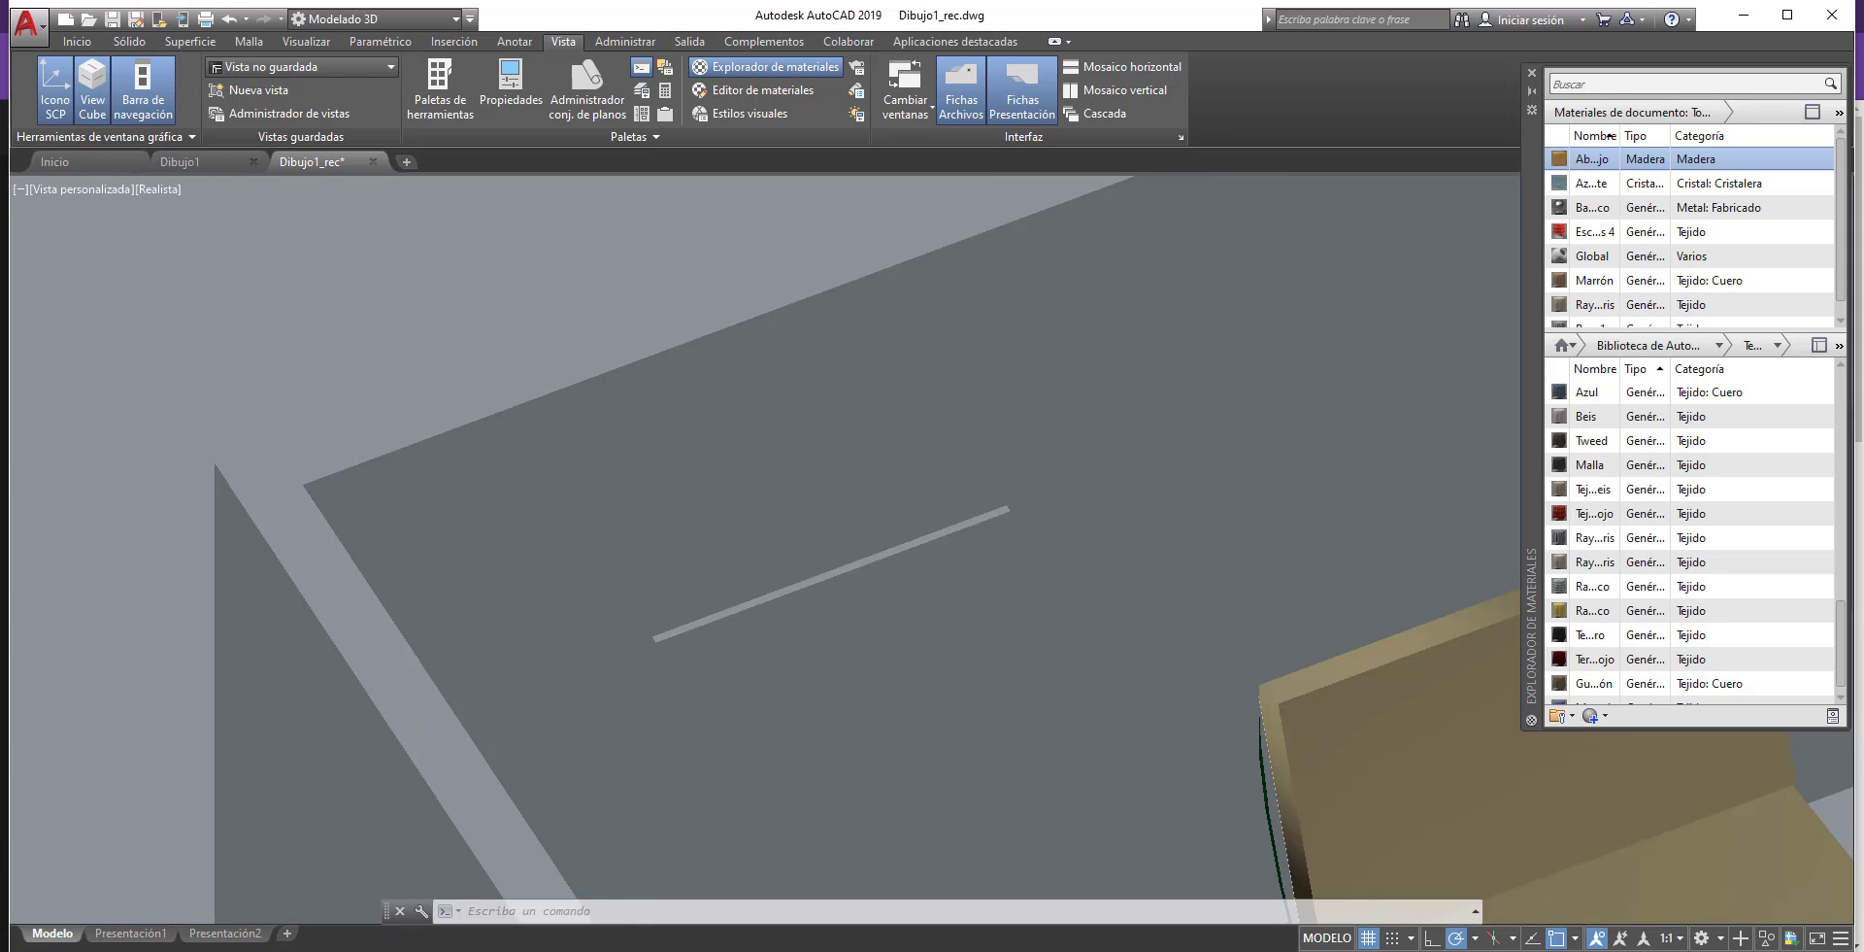
left_click(816, 660)
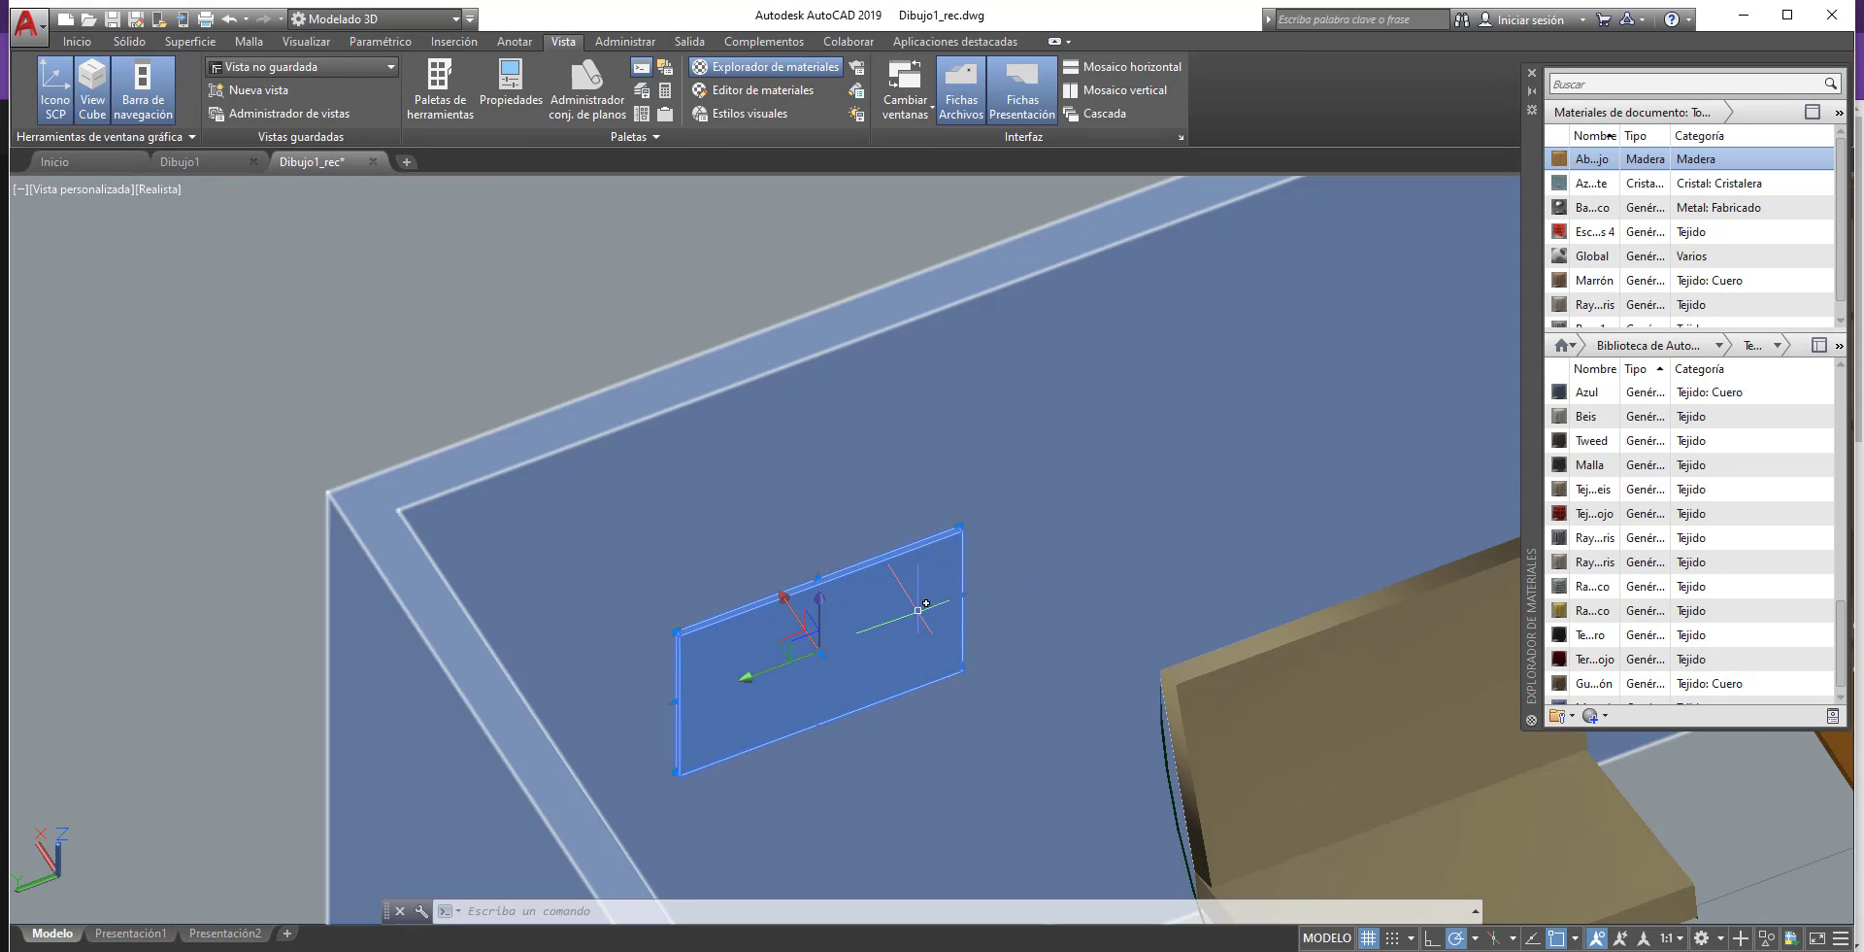
mouse_move(927, 604)
middle_mouse_down("shift")
mouse_move(883, 717)
mouse_move(1402, 461)
middle_mouse_up("shift")
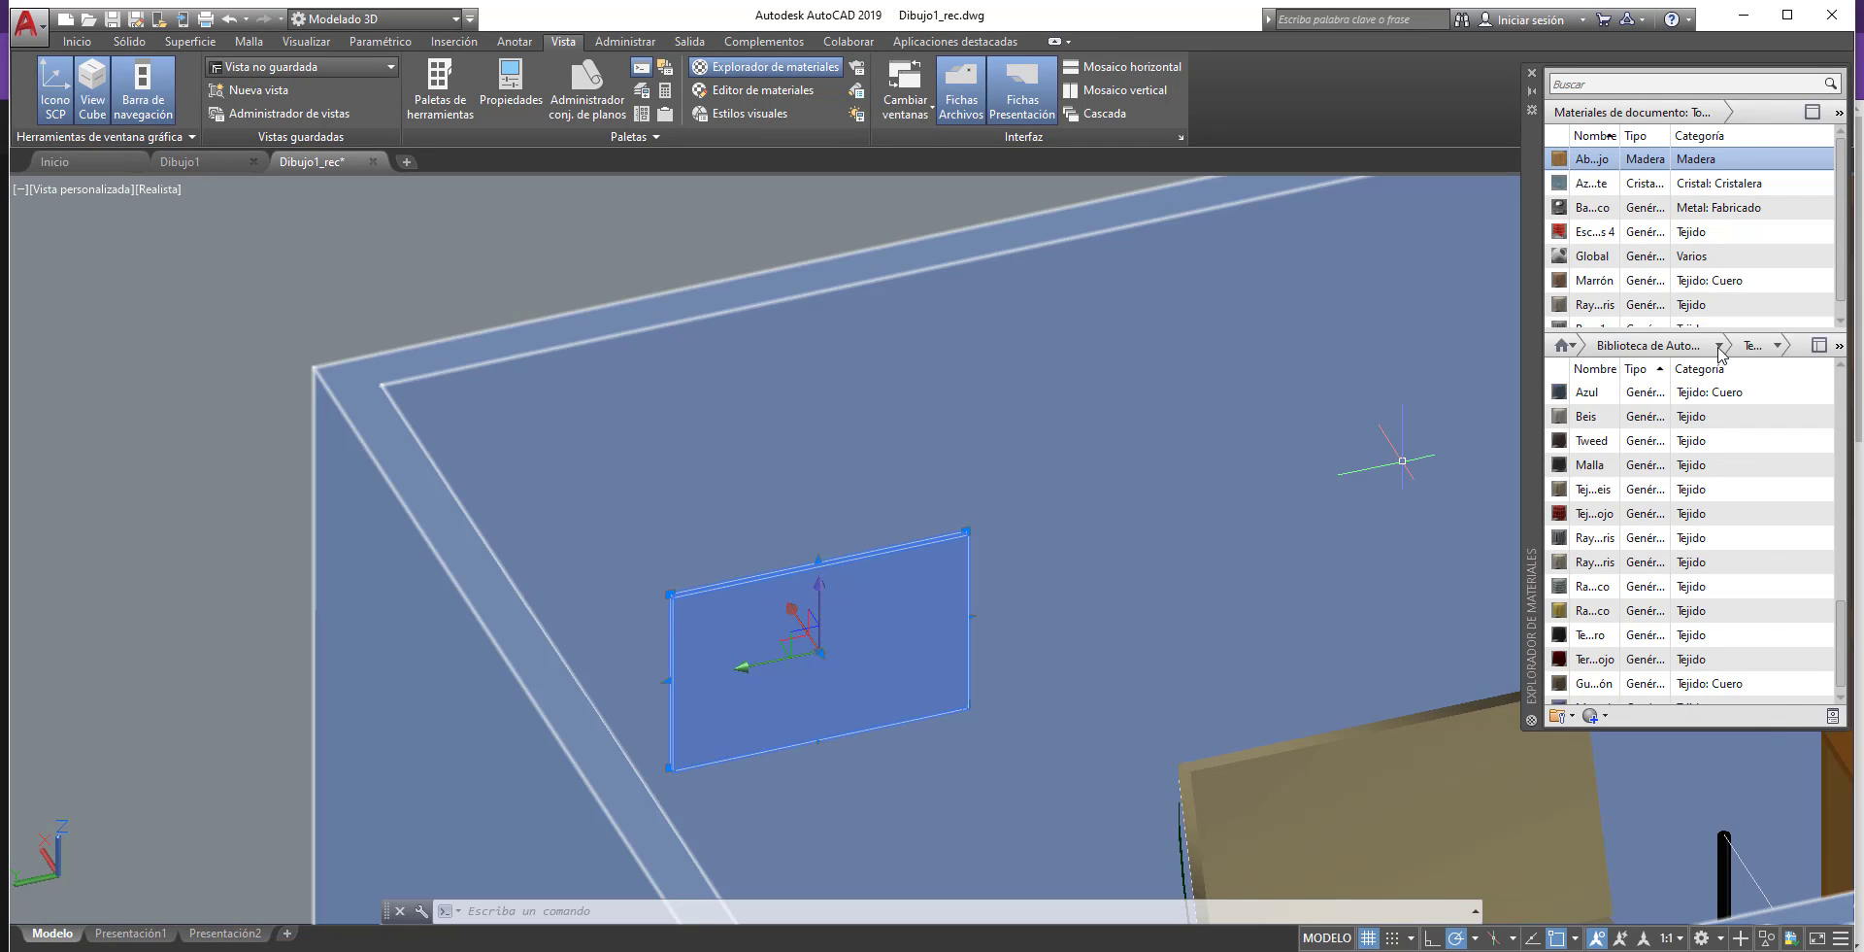
left_click(1718, 348)
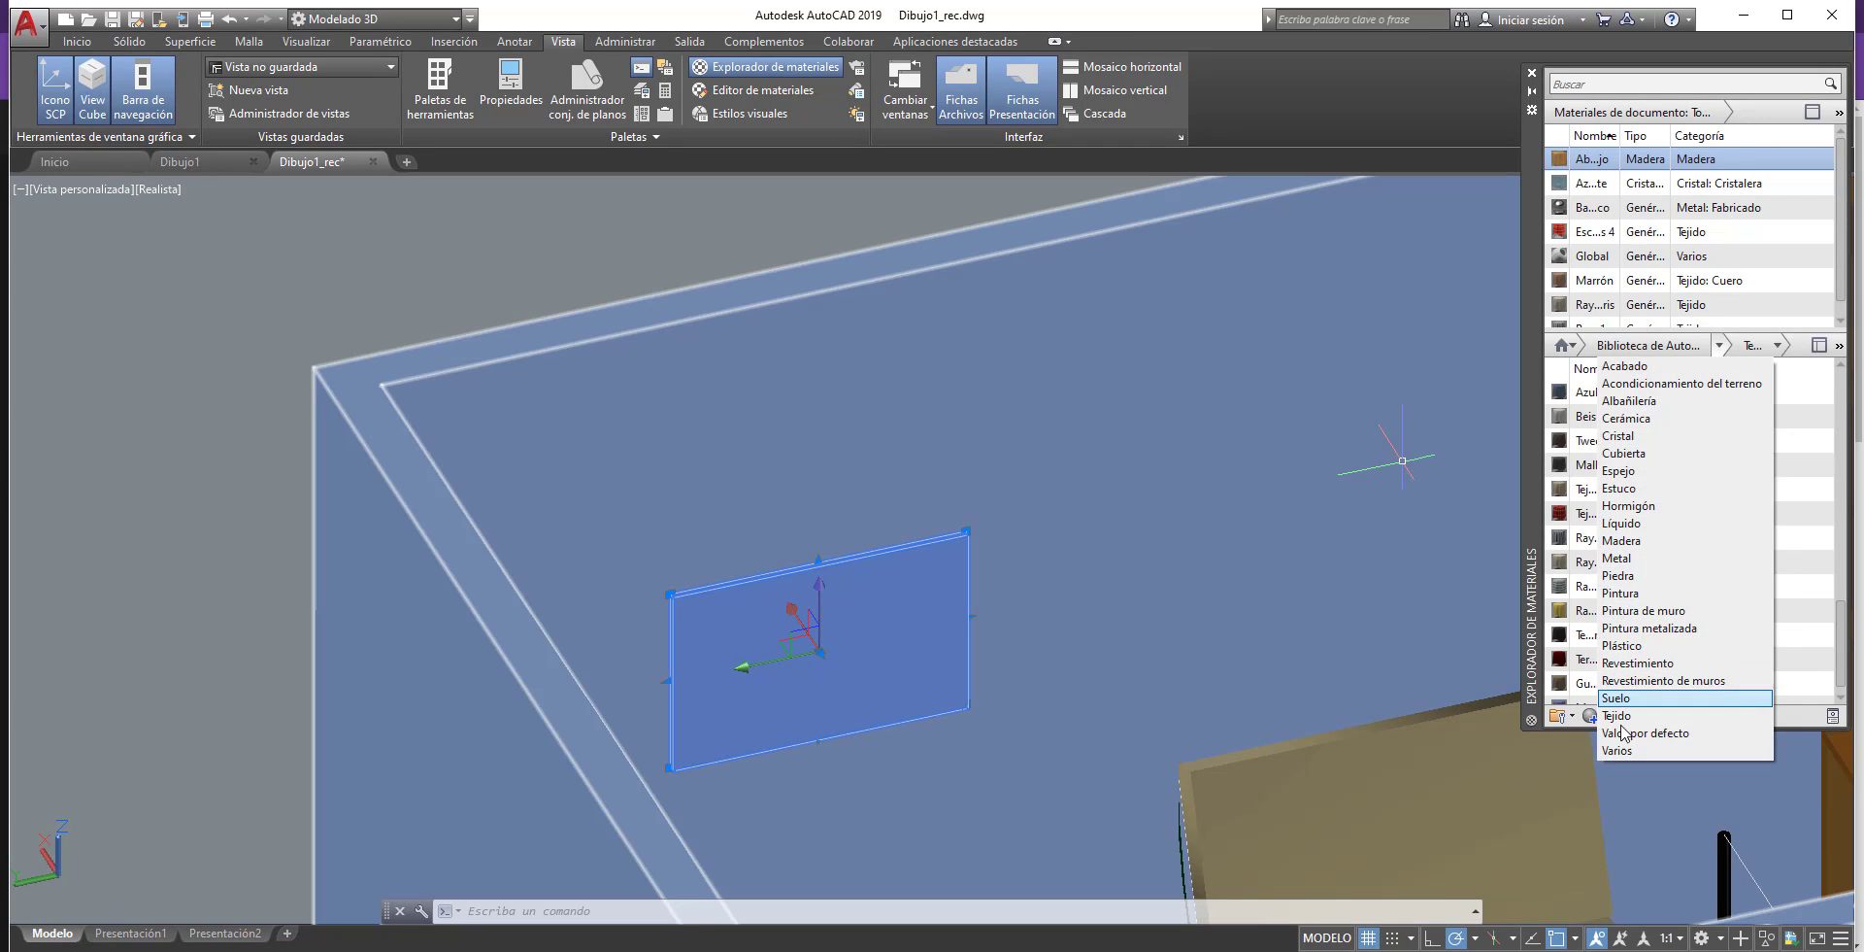
left_click(1651, 644)
scroll(1627, 624, "down", 1)
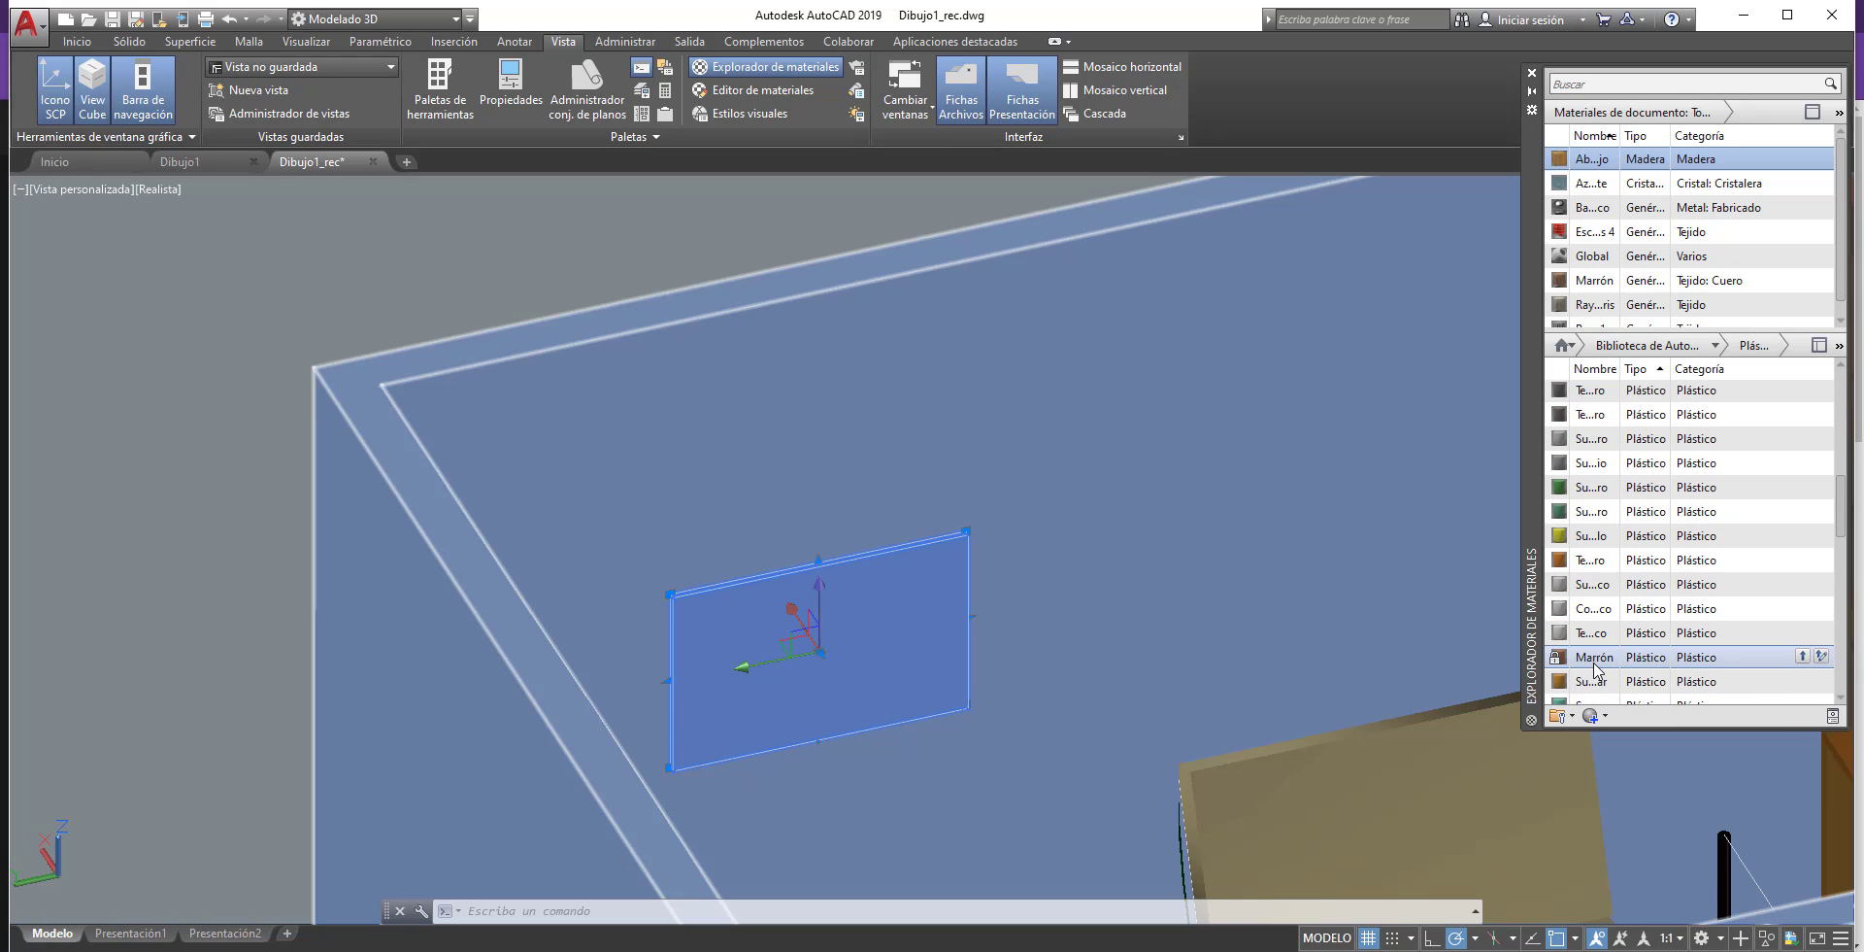
scroll(1612, 602, "down", 1)
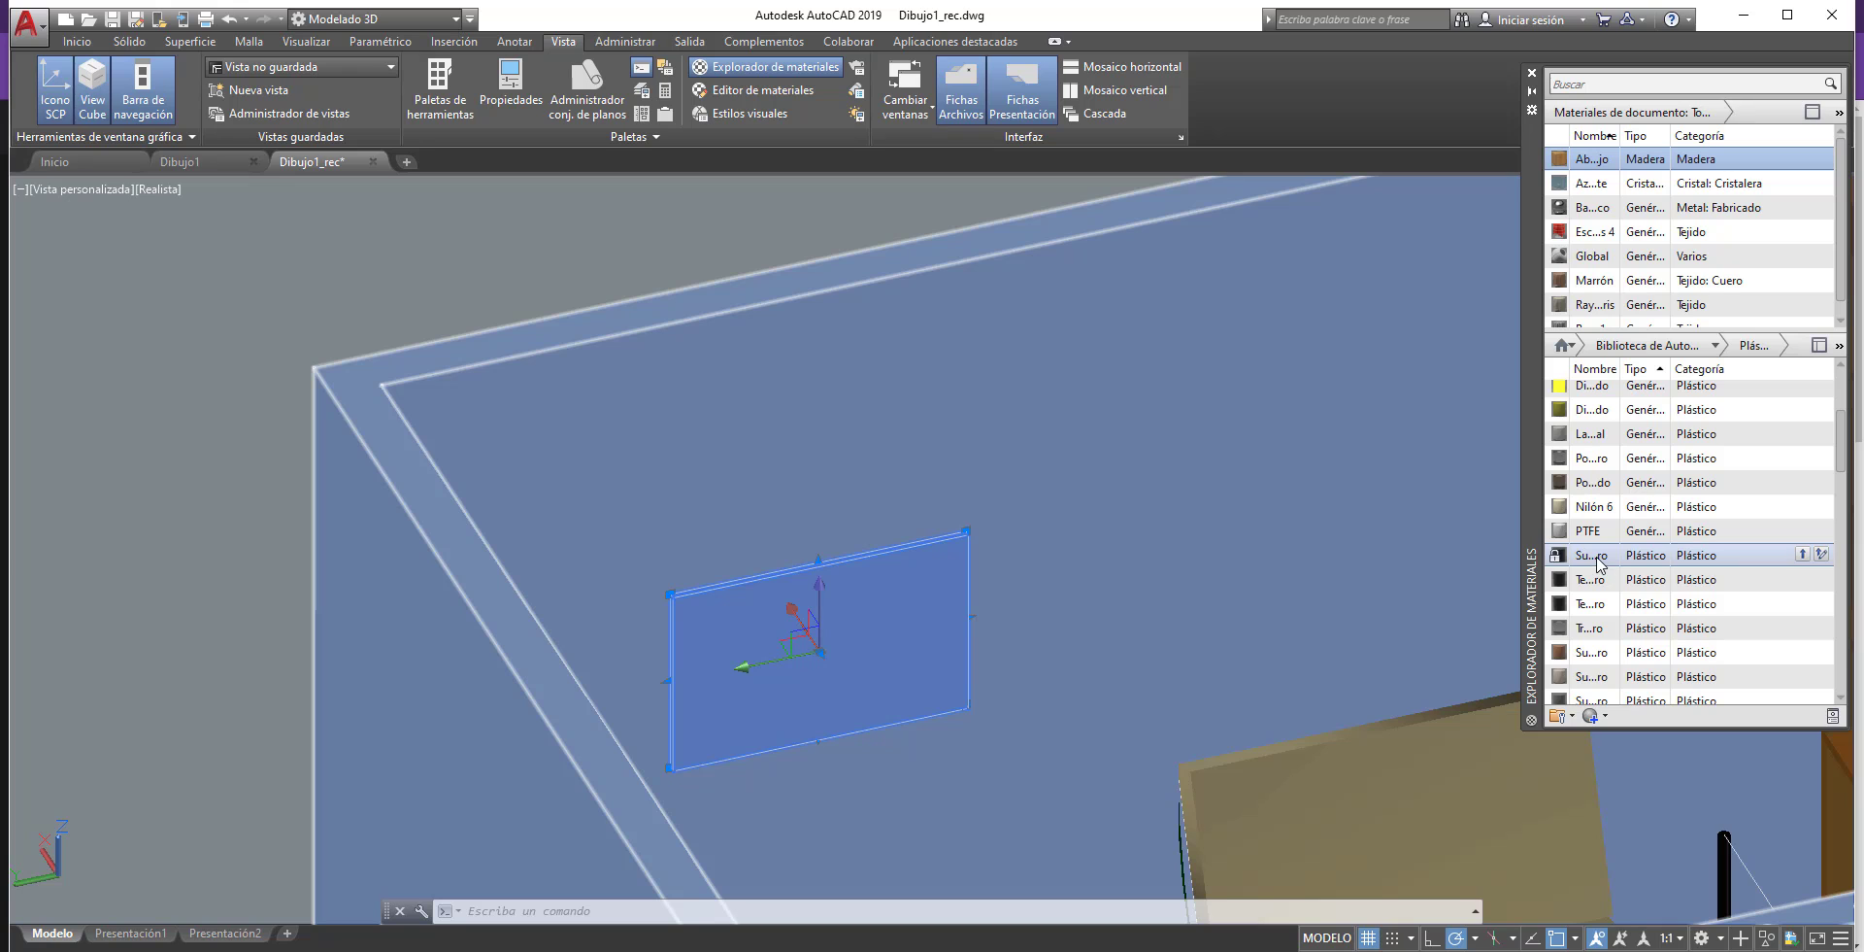
left_click_drag(1598, 563, 872, 610)
scroll(872, 610, "down", 3)
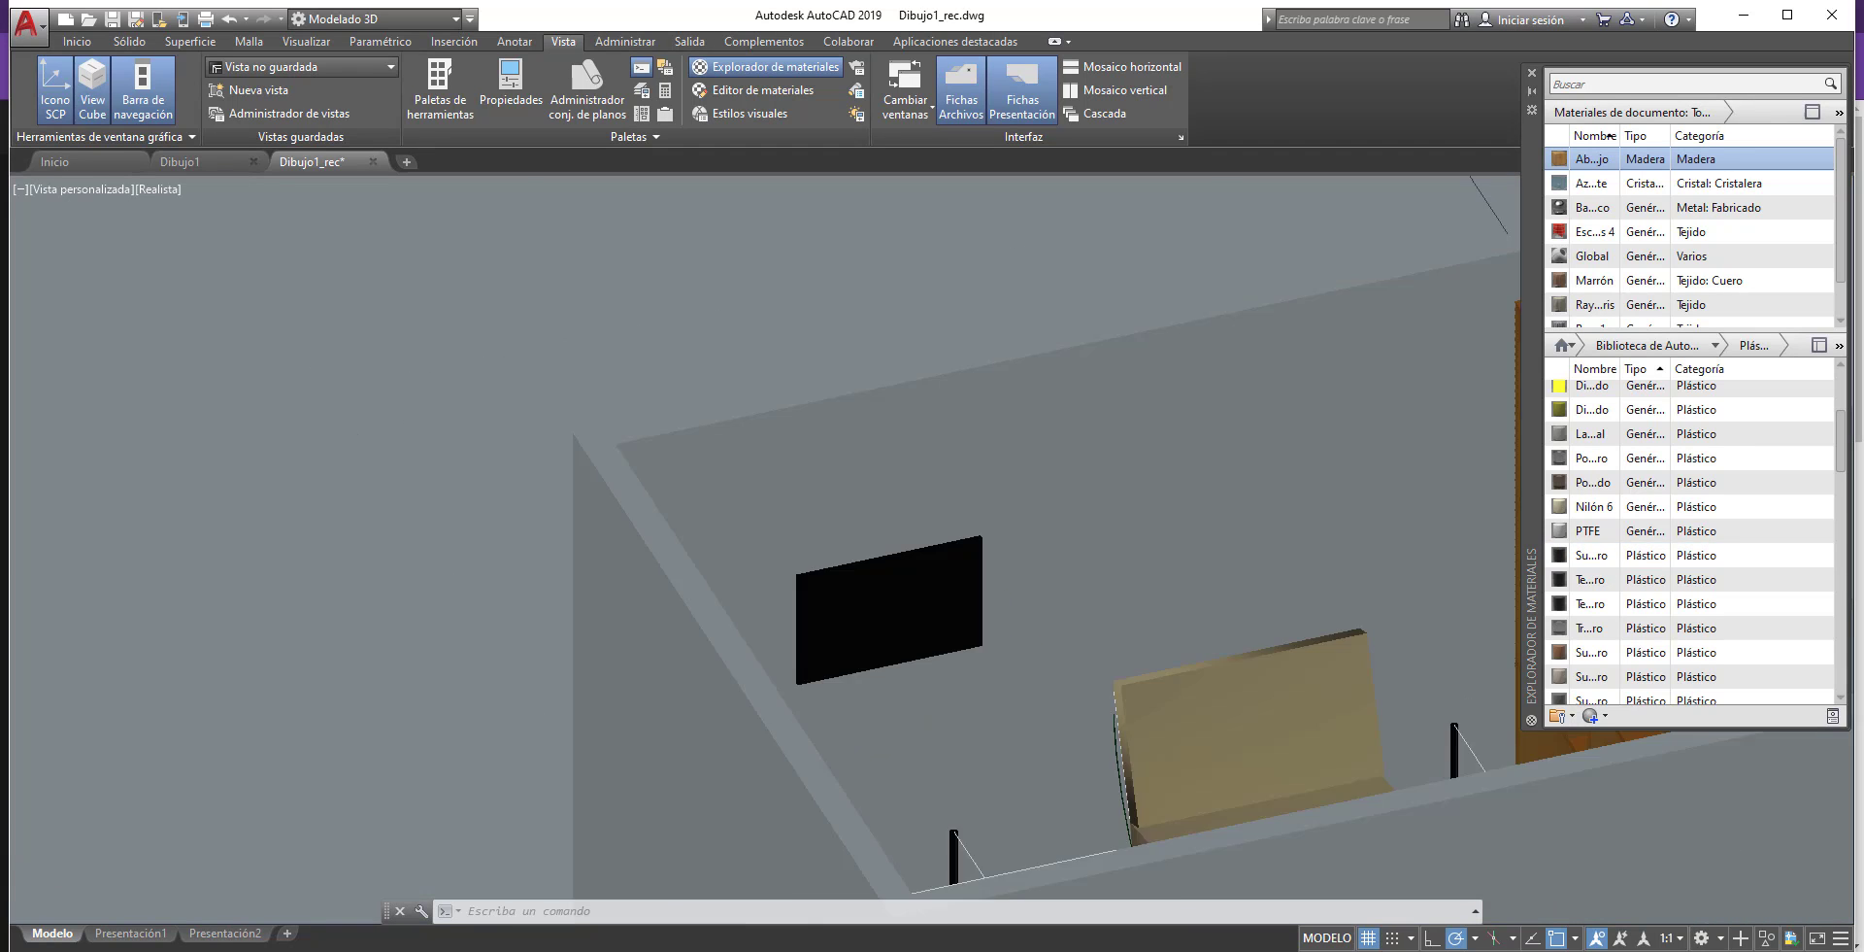
scroll(872, 610, "down", 2)
mouse_move(1011, 565)
middle_mouse_down("shift")
mouse_move(974, 590)
mouse_move(1074, 673)
mouse_move(853, 553)
mouse_move(637, 666)
mouse_move(1077, 685)
mouse_move(541, 625)
mouse_move(670, 719)
middle_mouse_up("shift")
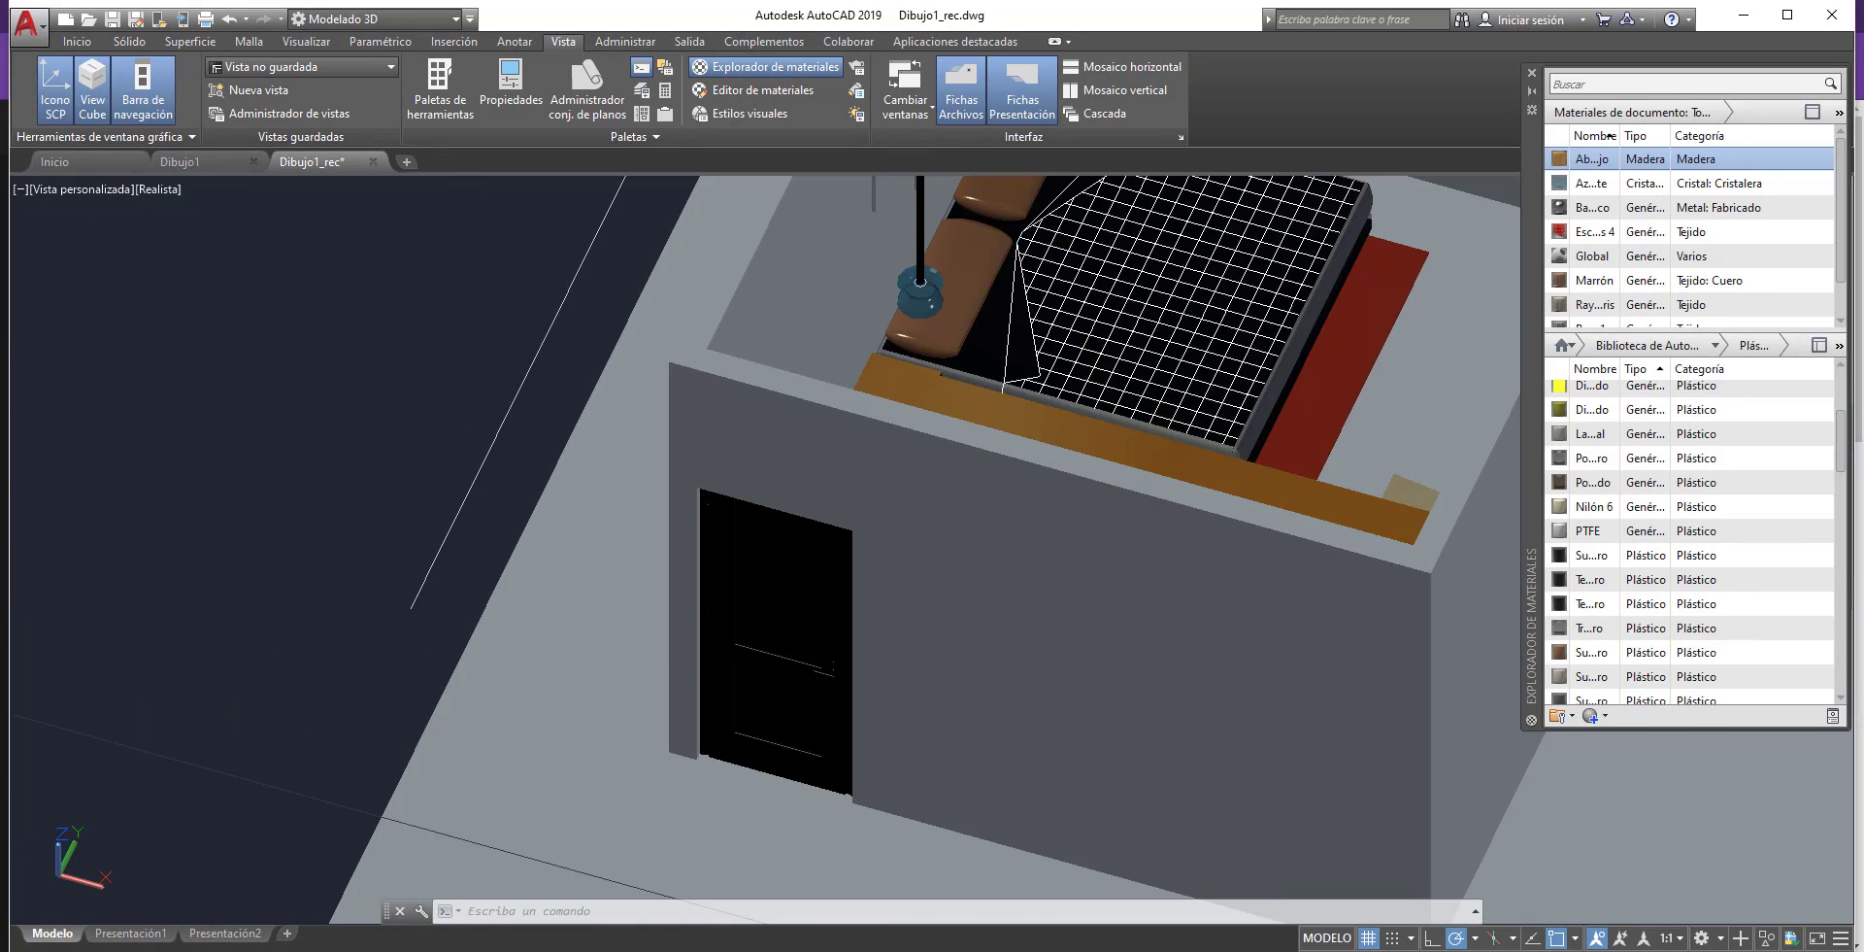
- Filter the library to Cerámica and apply a dark Azulejo tile material to the floor
scroll(670, 719, "down", 4)
scroll(738, 661, "up", 2)
scroll(969, 559, "down", 4)
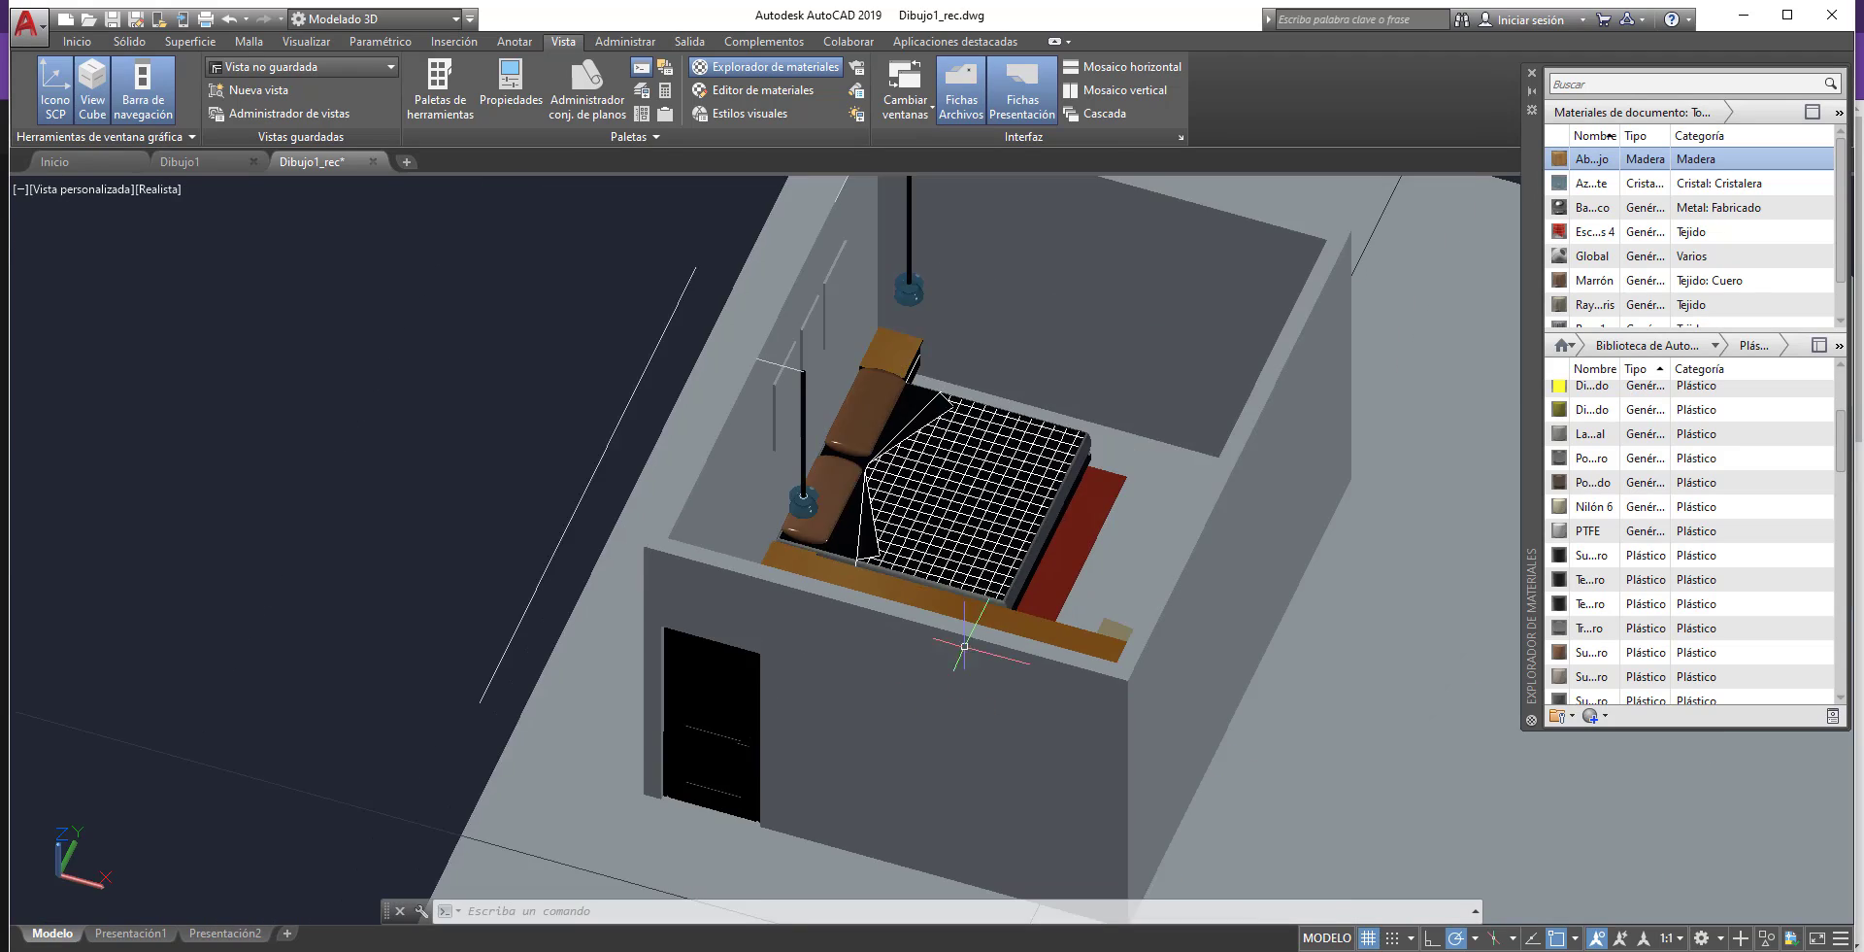
left_click(1716, 341)
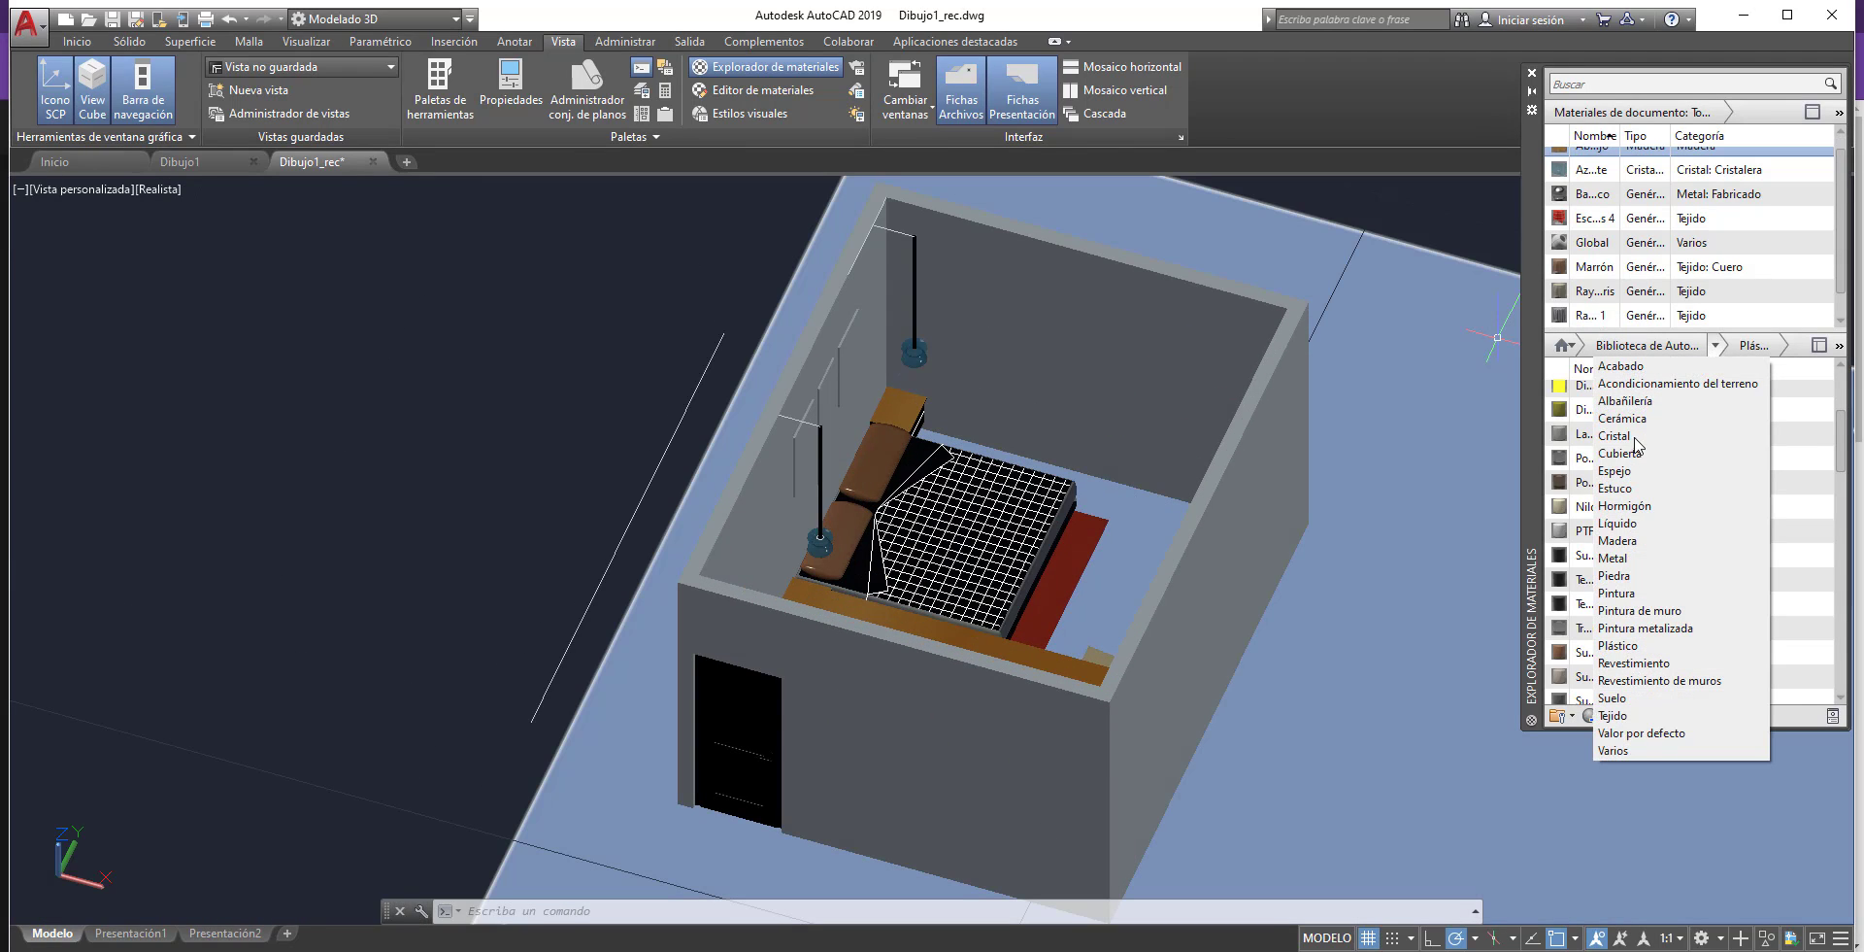
left_click(1640, 422)
scroll(1639, 545, "down", 2)
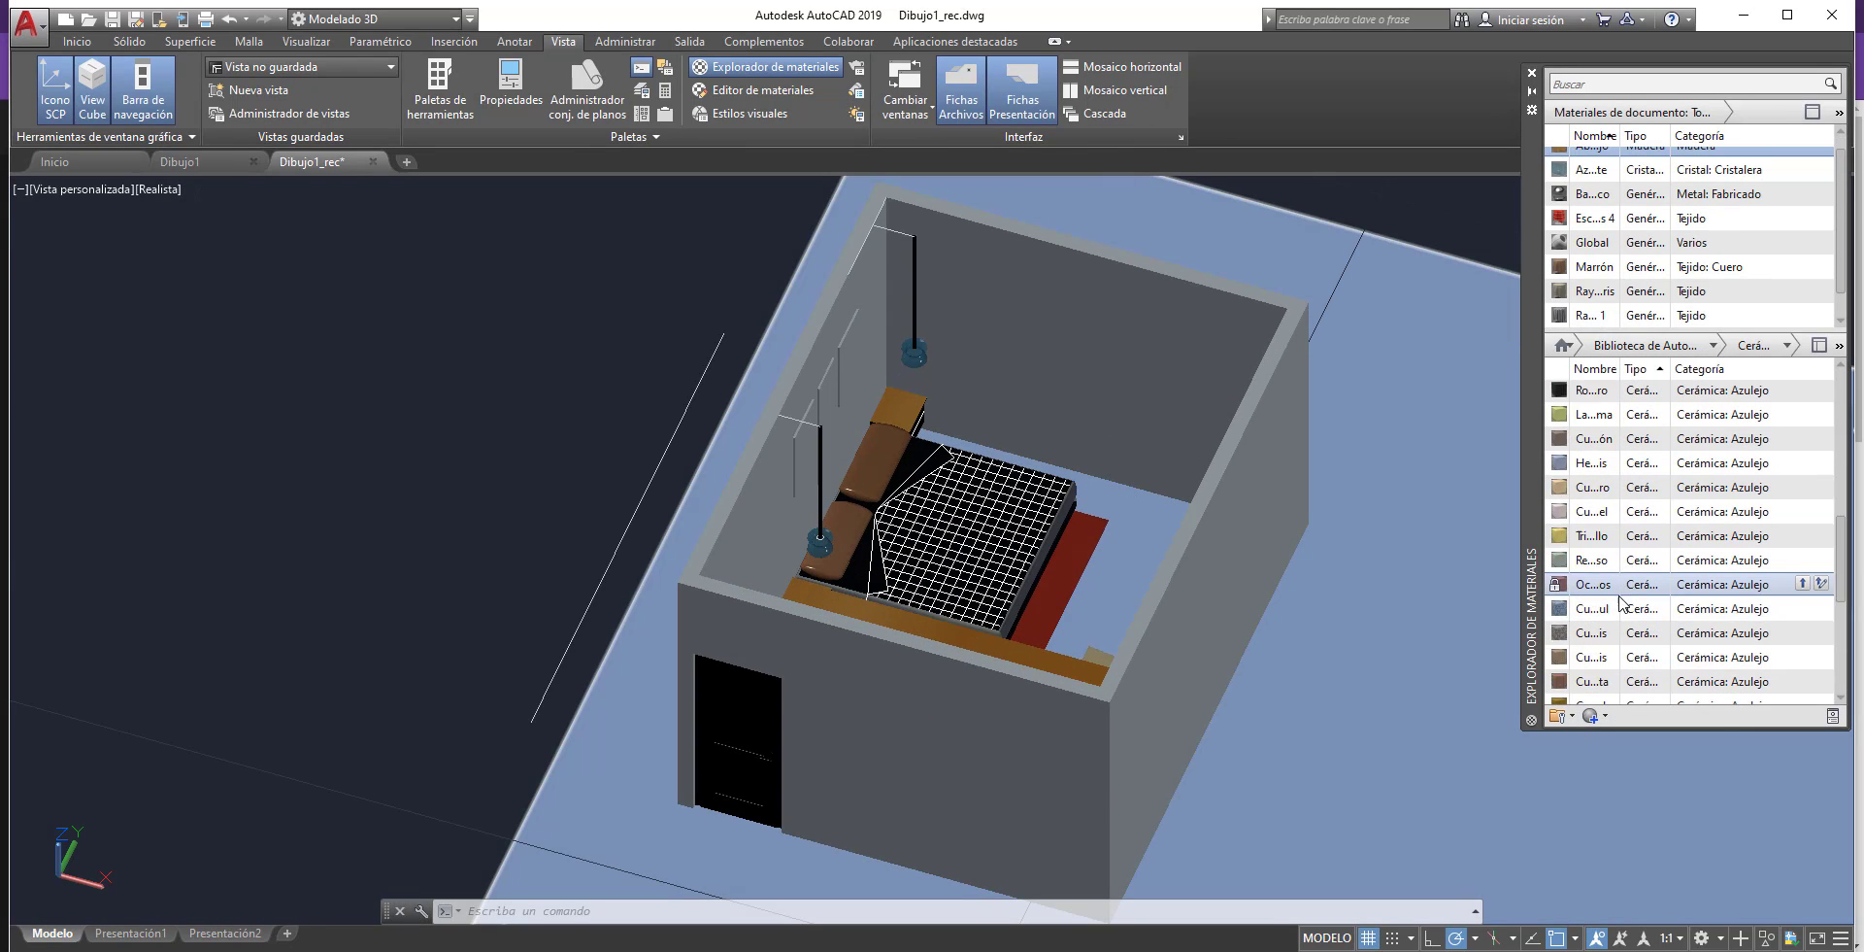
scroll(1624, 618, "down", 3)
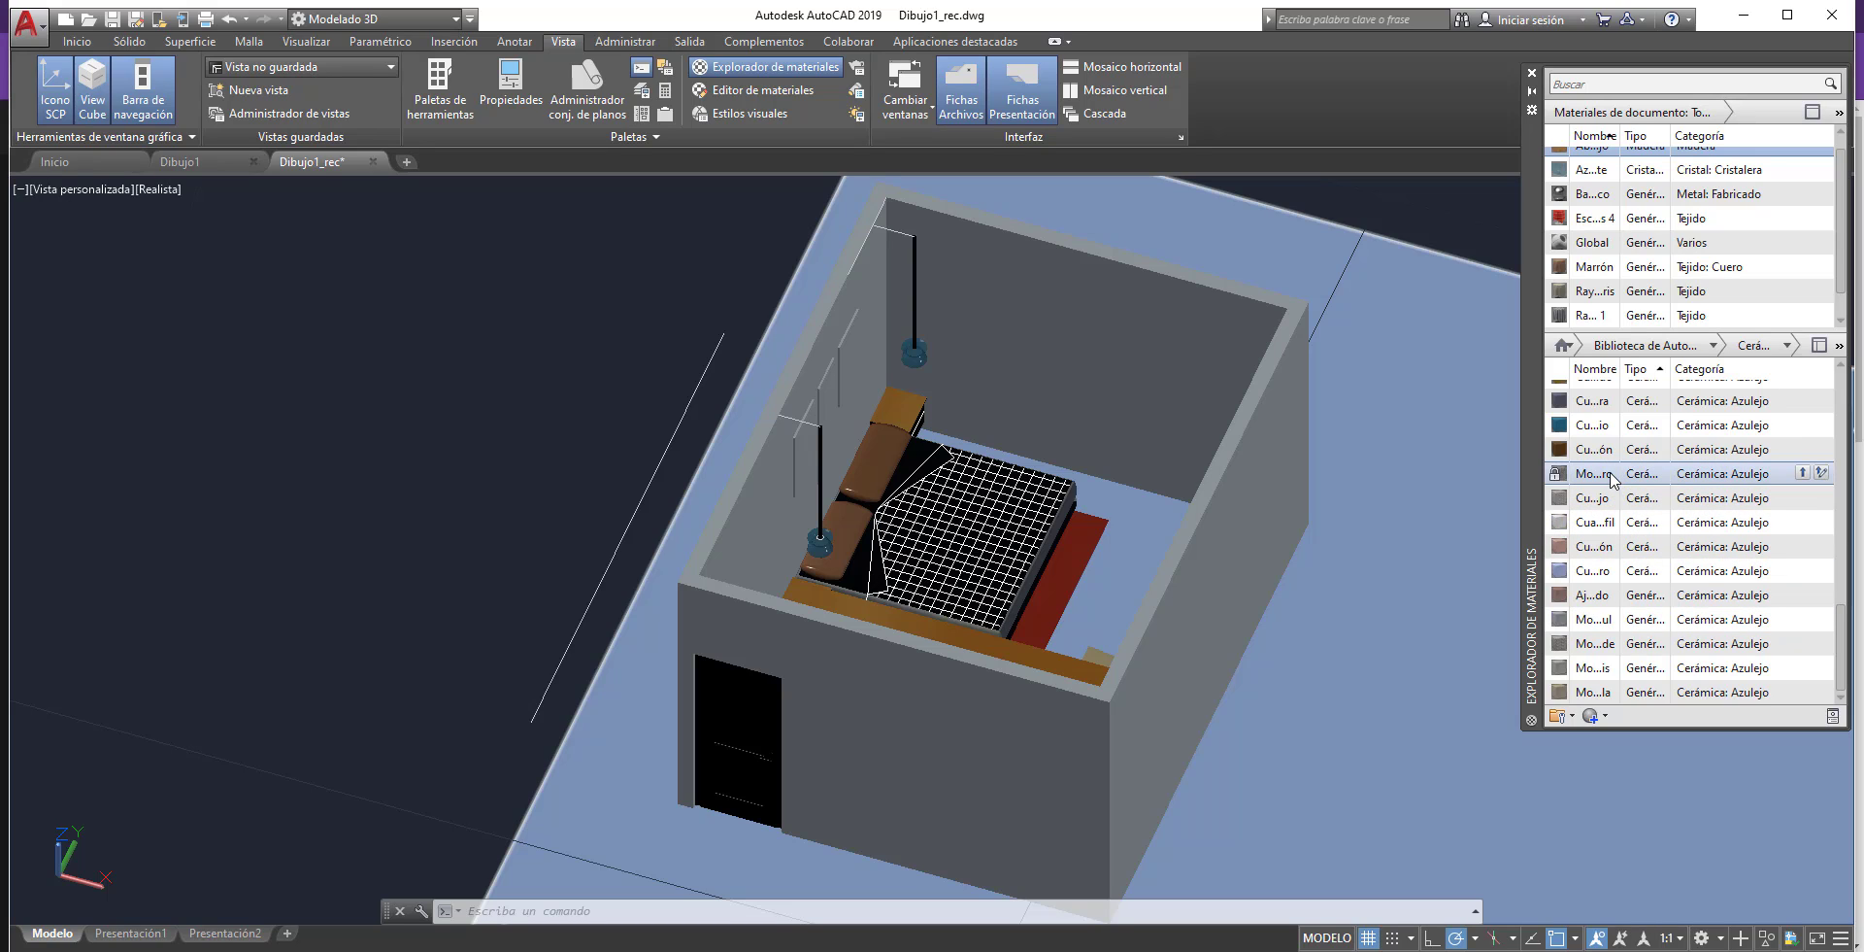
mouse_move(1608, 476)
left_mouse_down()
mouse_move(1192, 484)
mouse_move(1138, 532)
left_mouse_up()
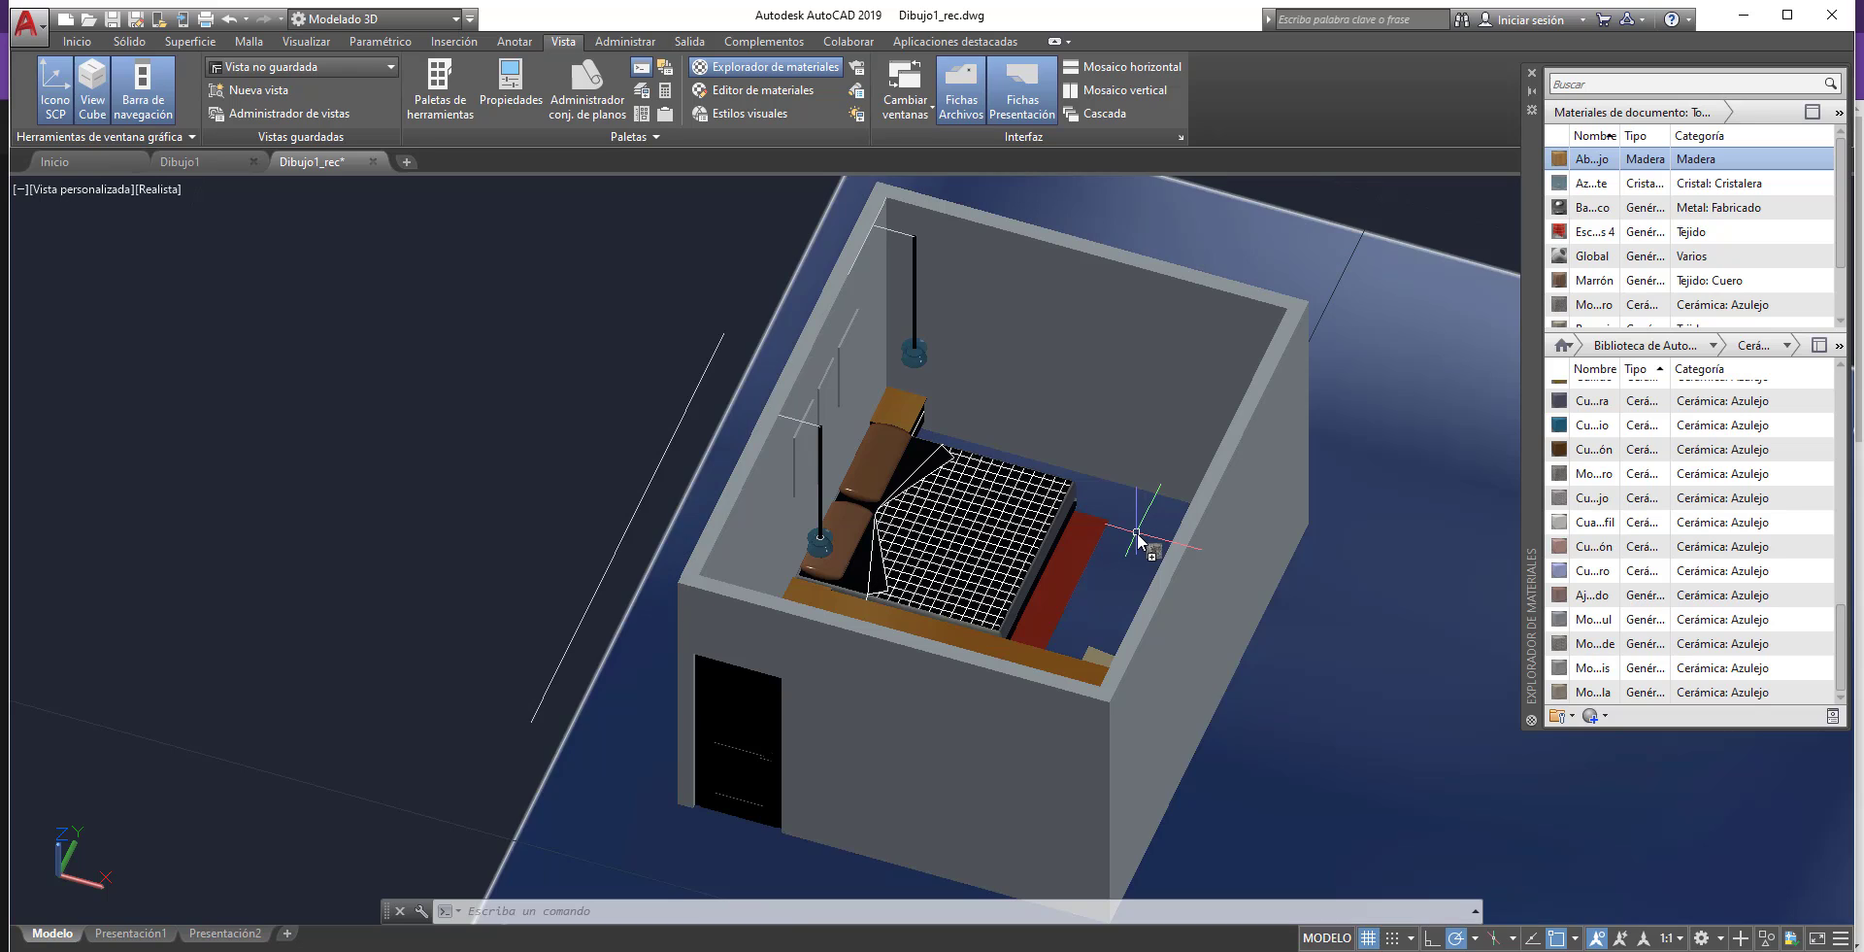
scroll(1253, 641, "down", 5)
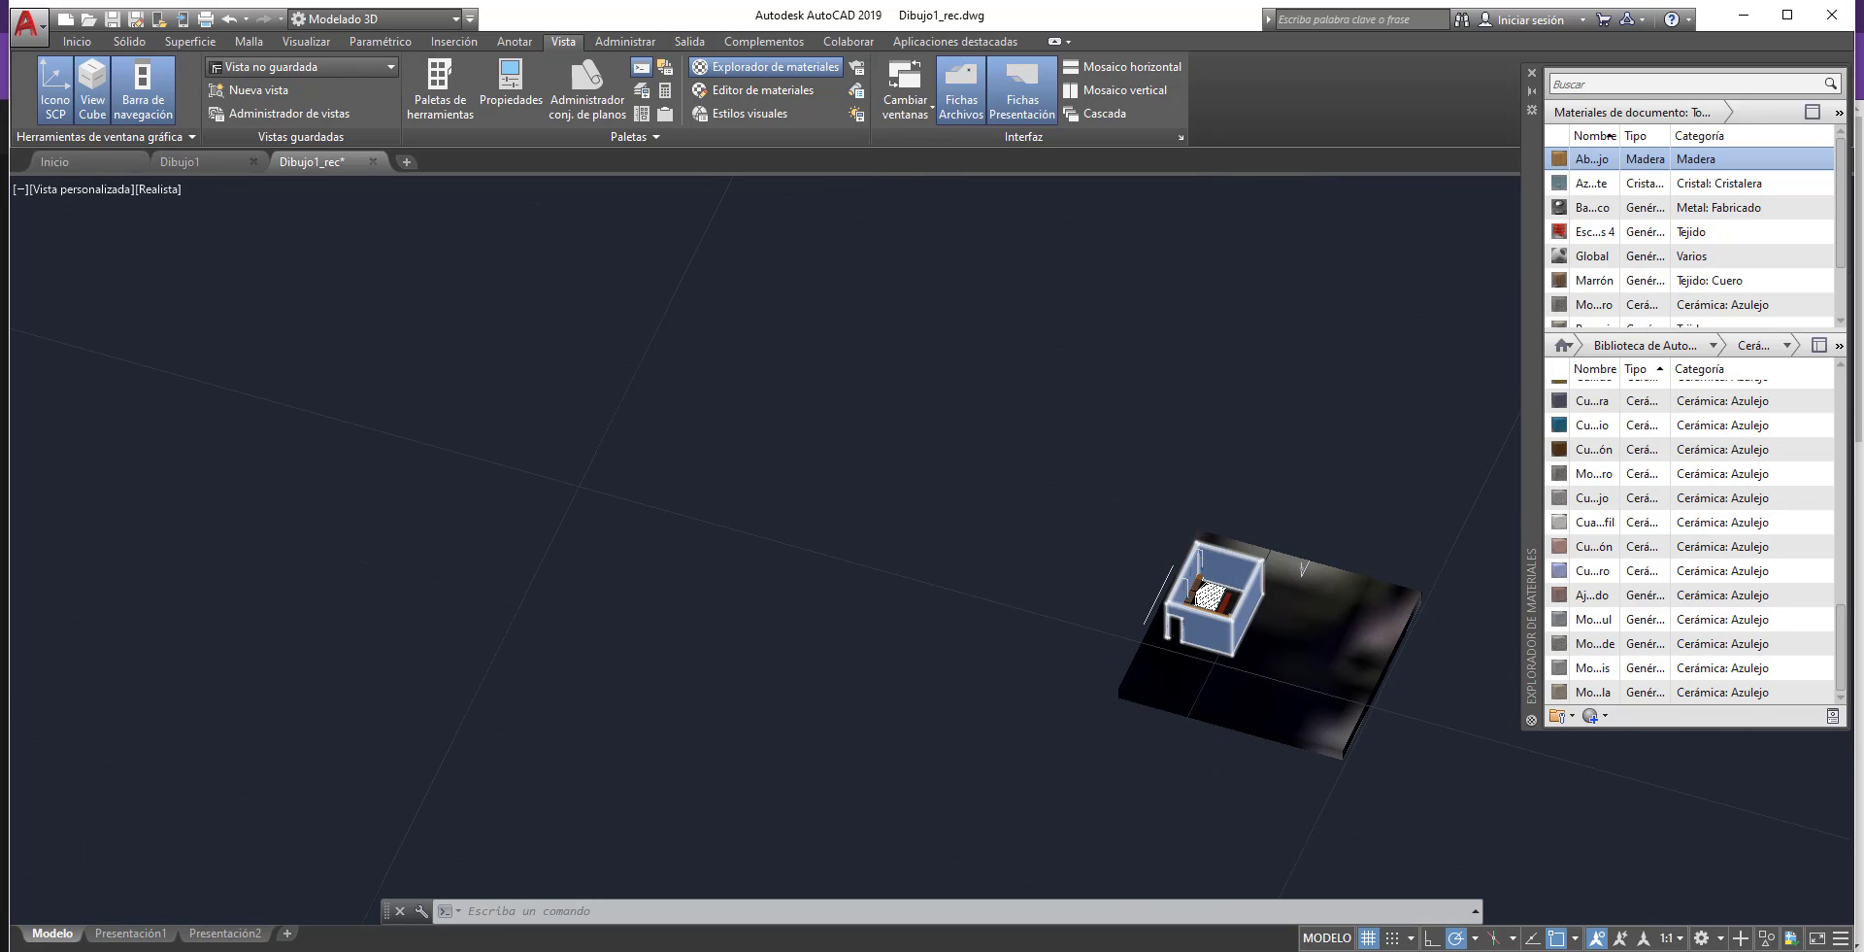
scroll(1286, 680, "up", 3)
- Filter the library to Pintura de muro and apply the Blanco matte paint to two walls
scroll(1287, 680, "up", 4)
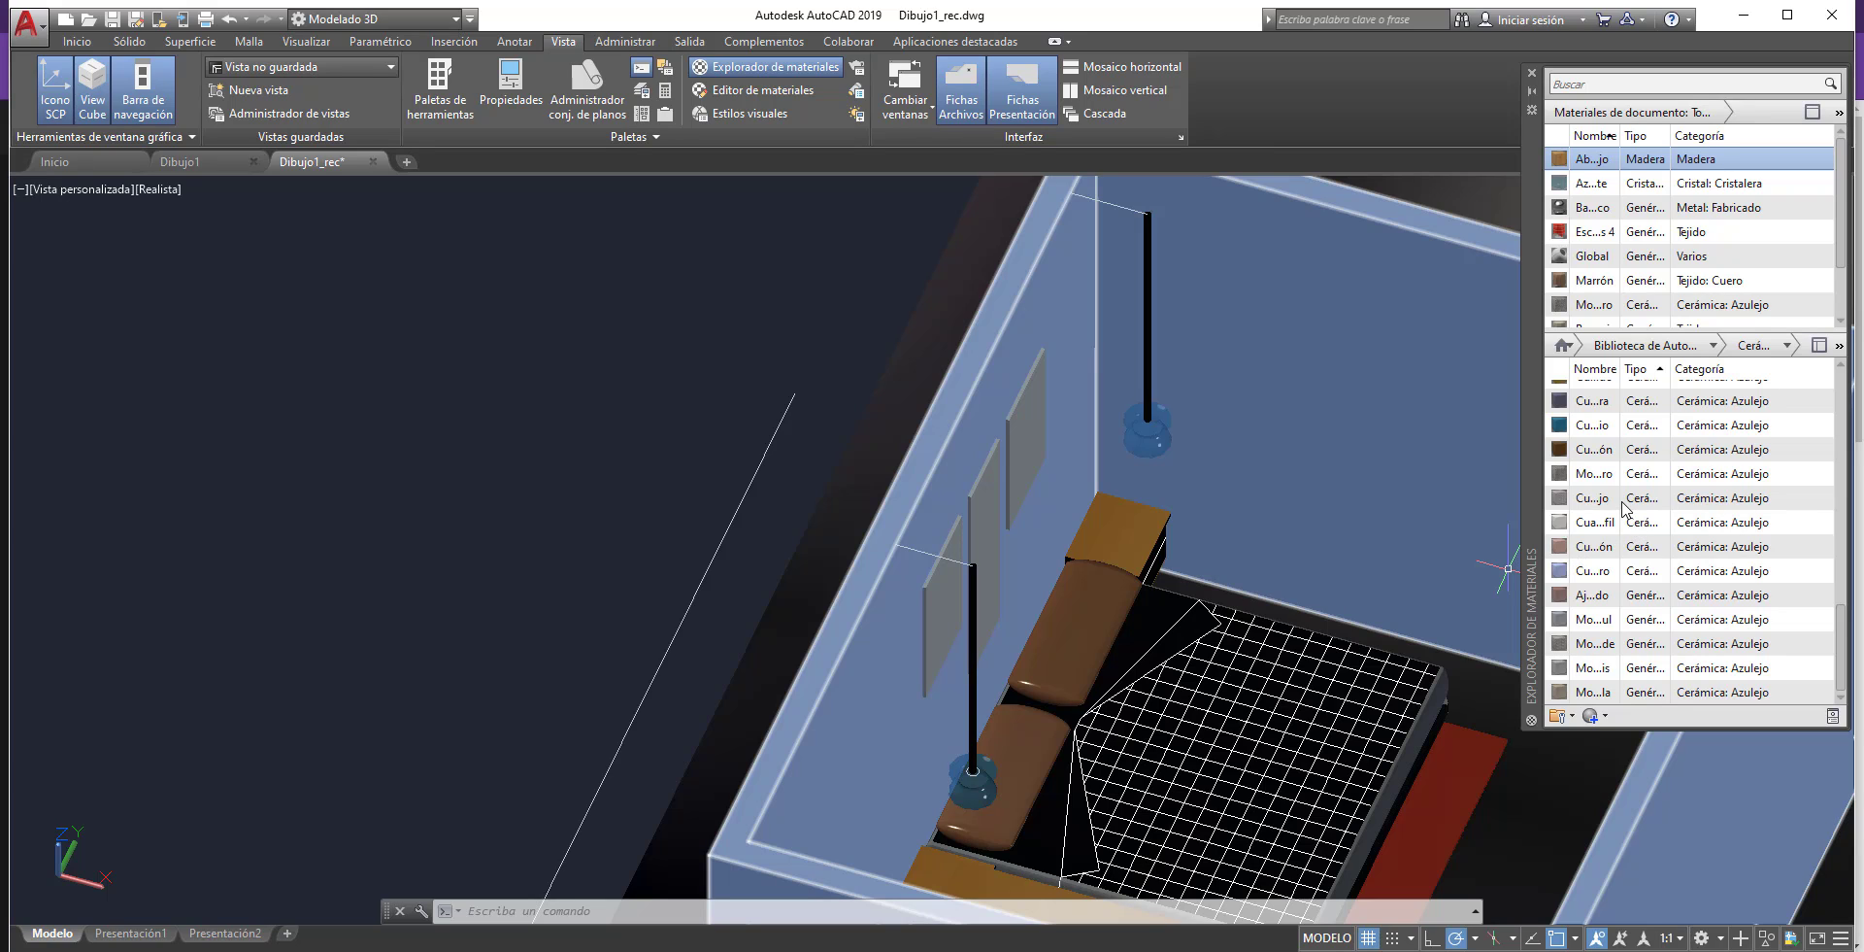
left_click(1713, 348)
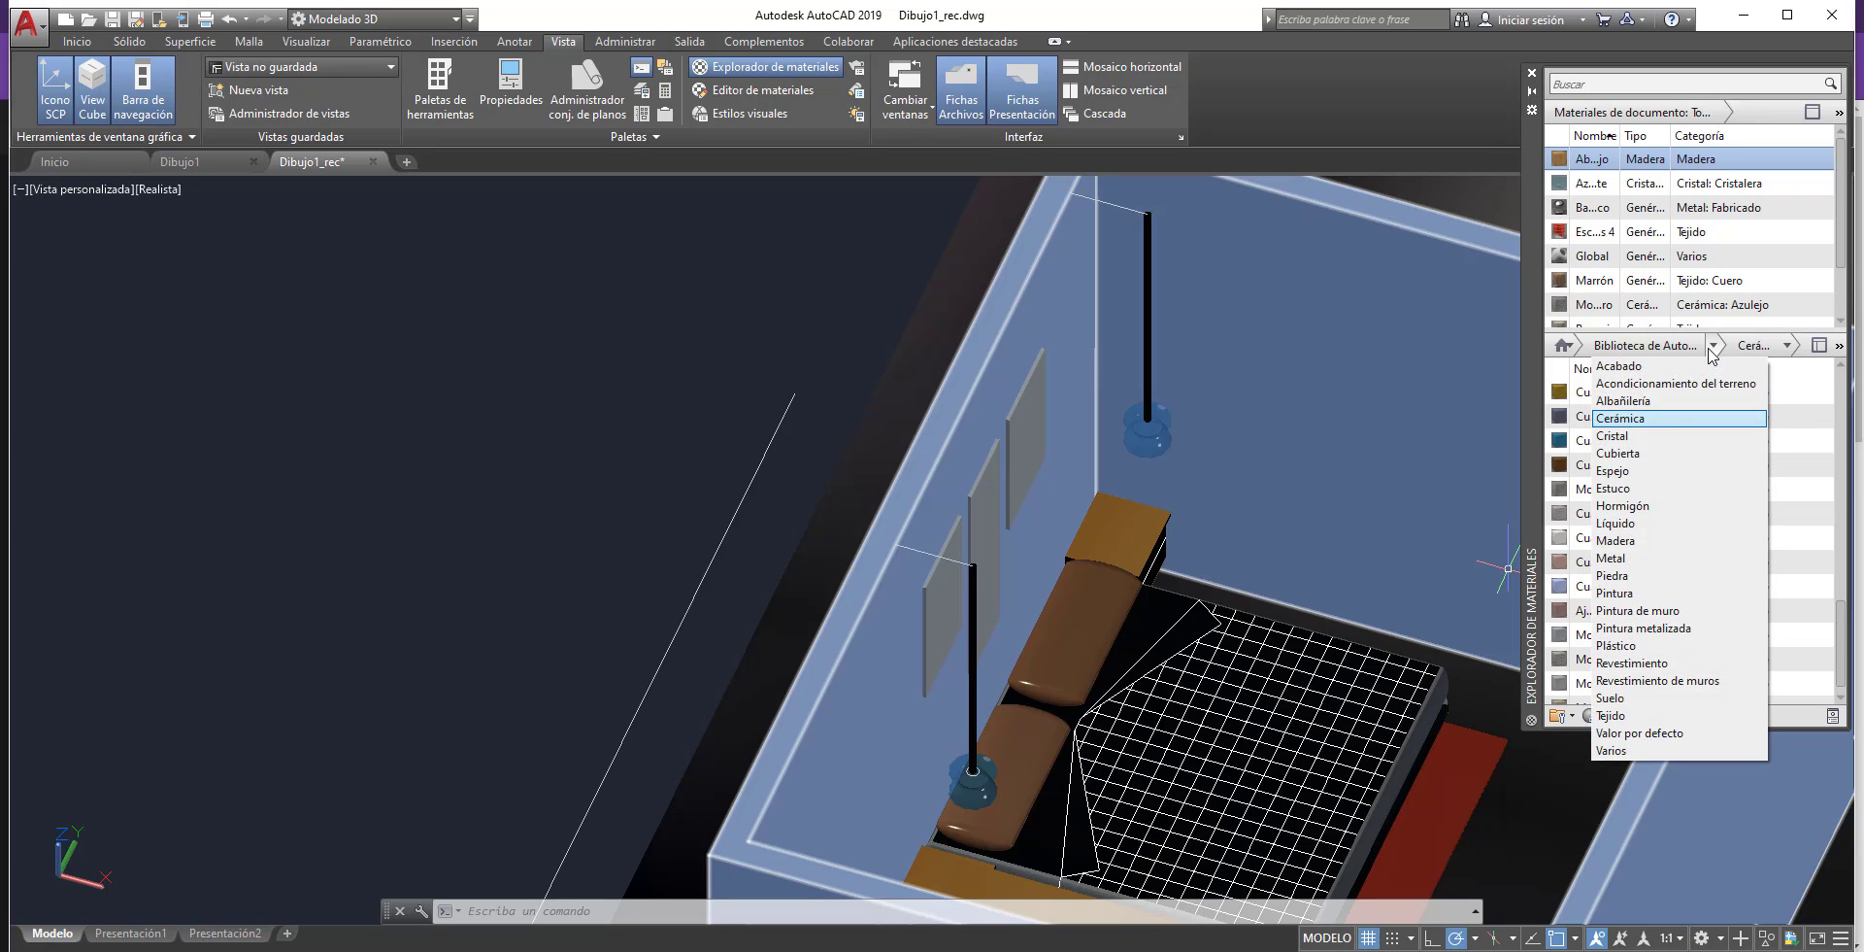
left_click(1624, 612)
scroll(1656, 544, "down", 5)
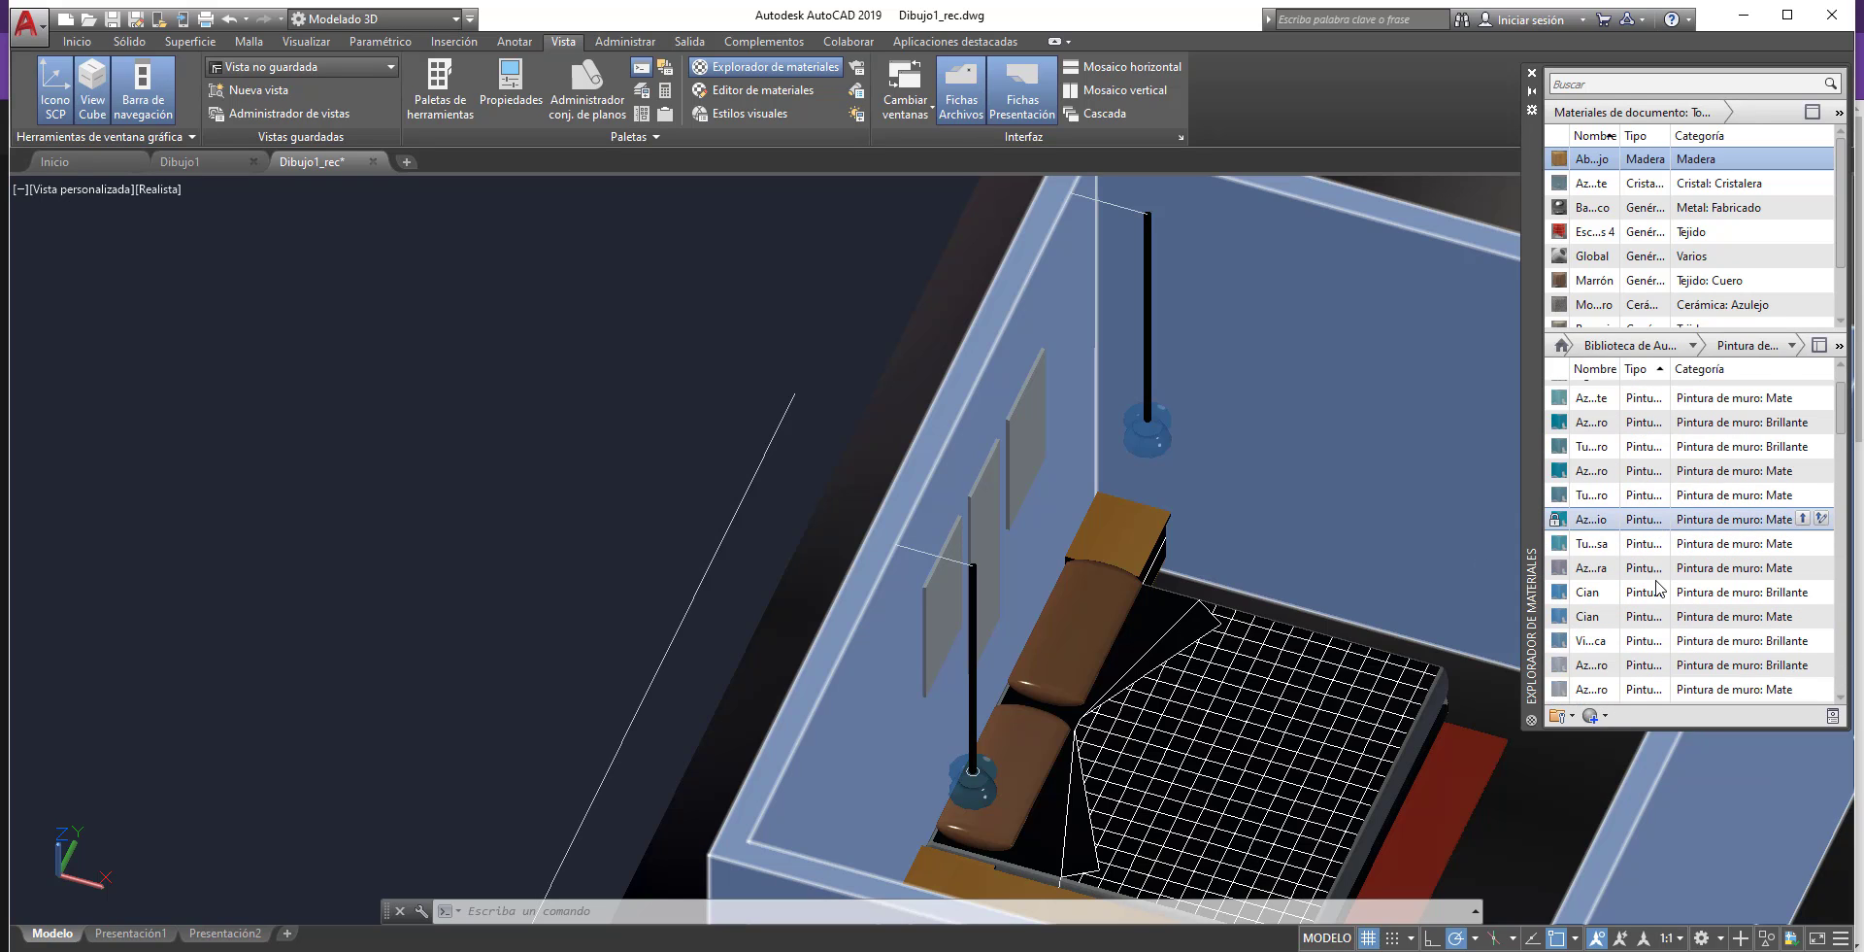
scroll(1655, 573, "down", 5)
scroll(1654, 602, "down", 5)
scroll(1654, 631, "down", 5)
scroll(1651, 633, "down", 3)
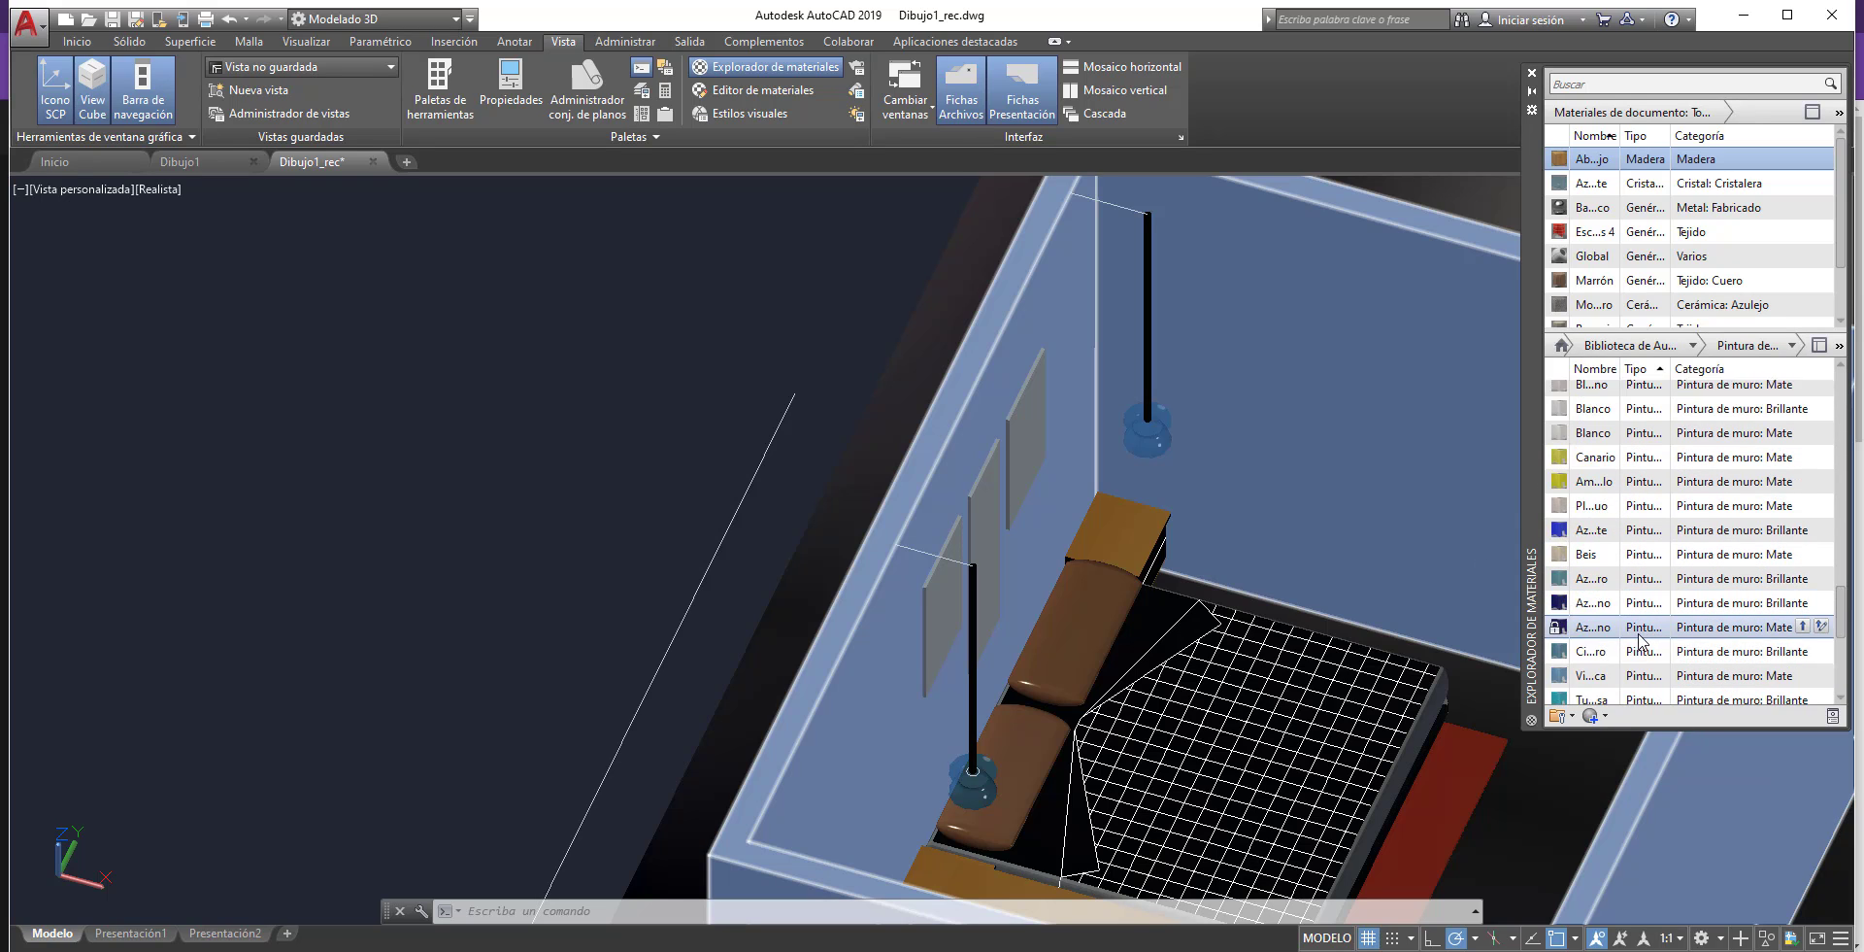
scroll(1648, 635, "down", 3)
scroll(1644, 638, "down", 3)
scroll(1640, 640, "down", 3)
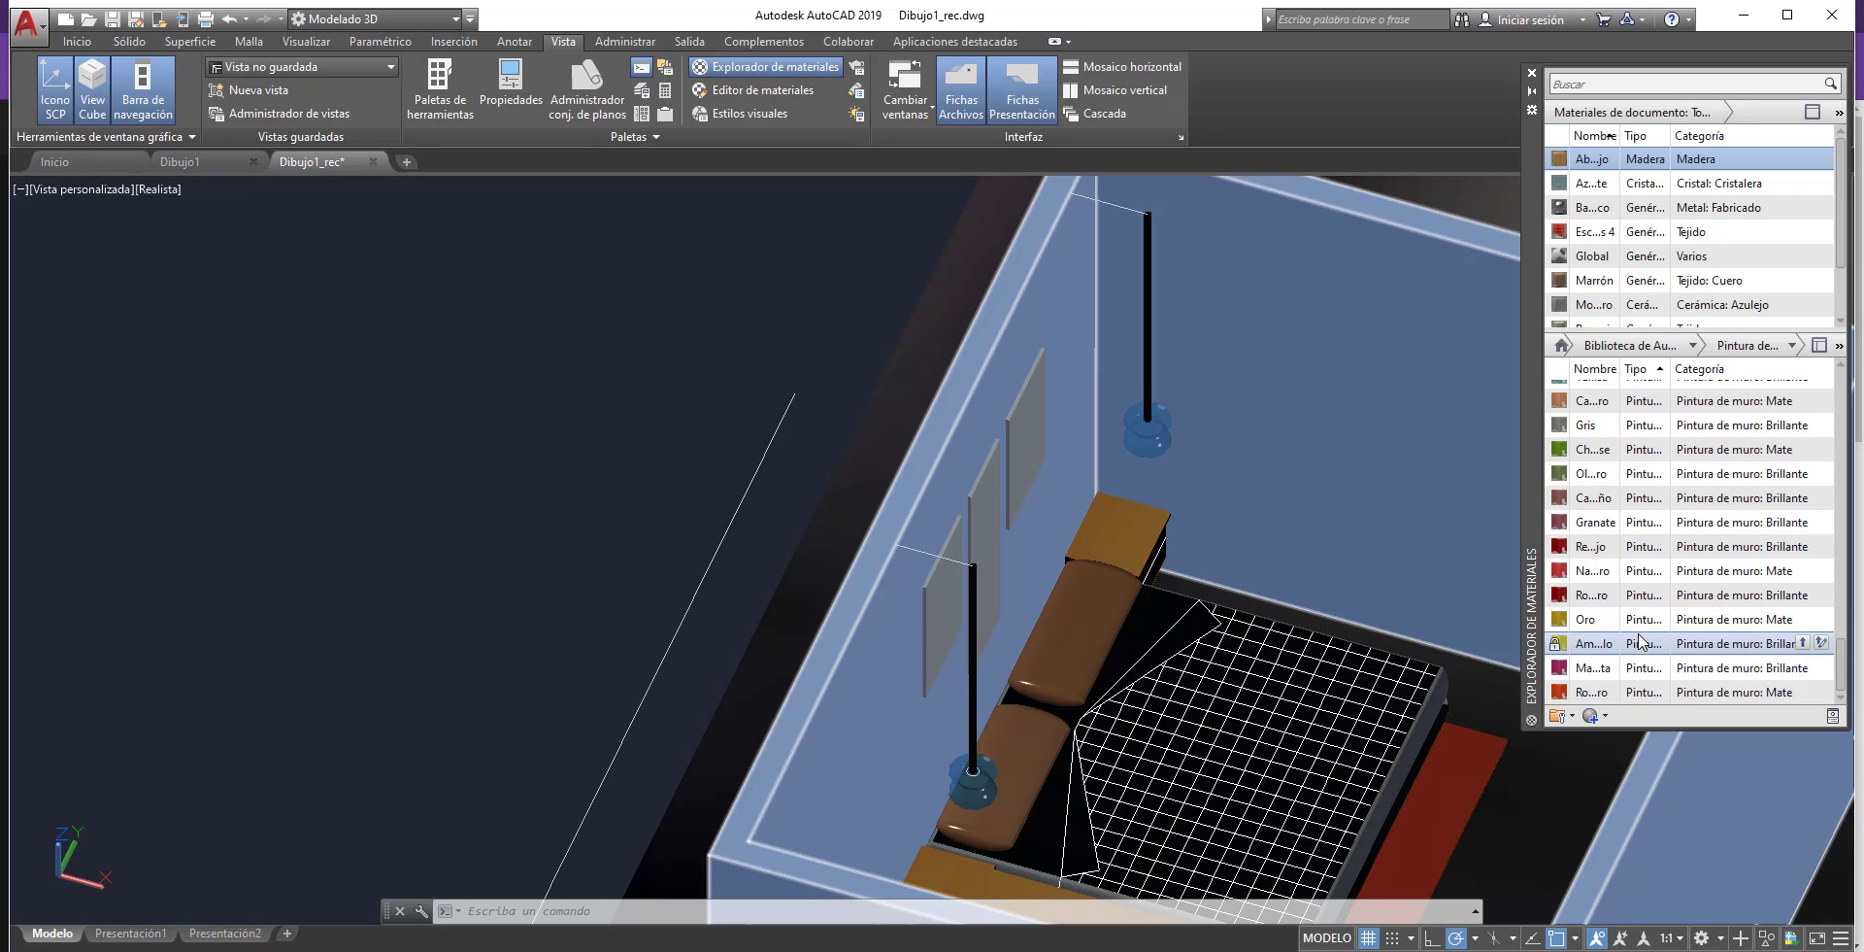
scroll(1639, 639, "up", 3)
scroll(1636, 636, "up", 3)
scroll(1632, 630, "up", 3)
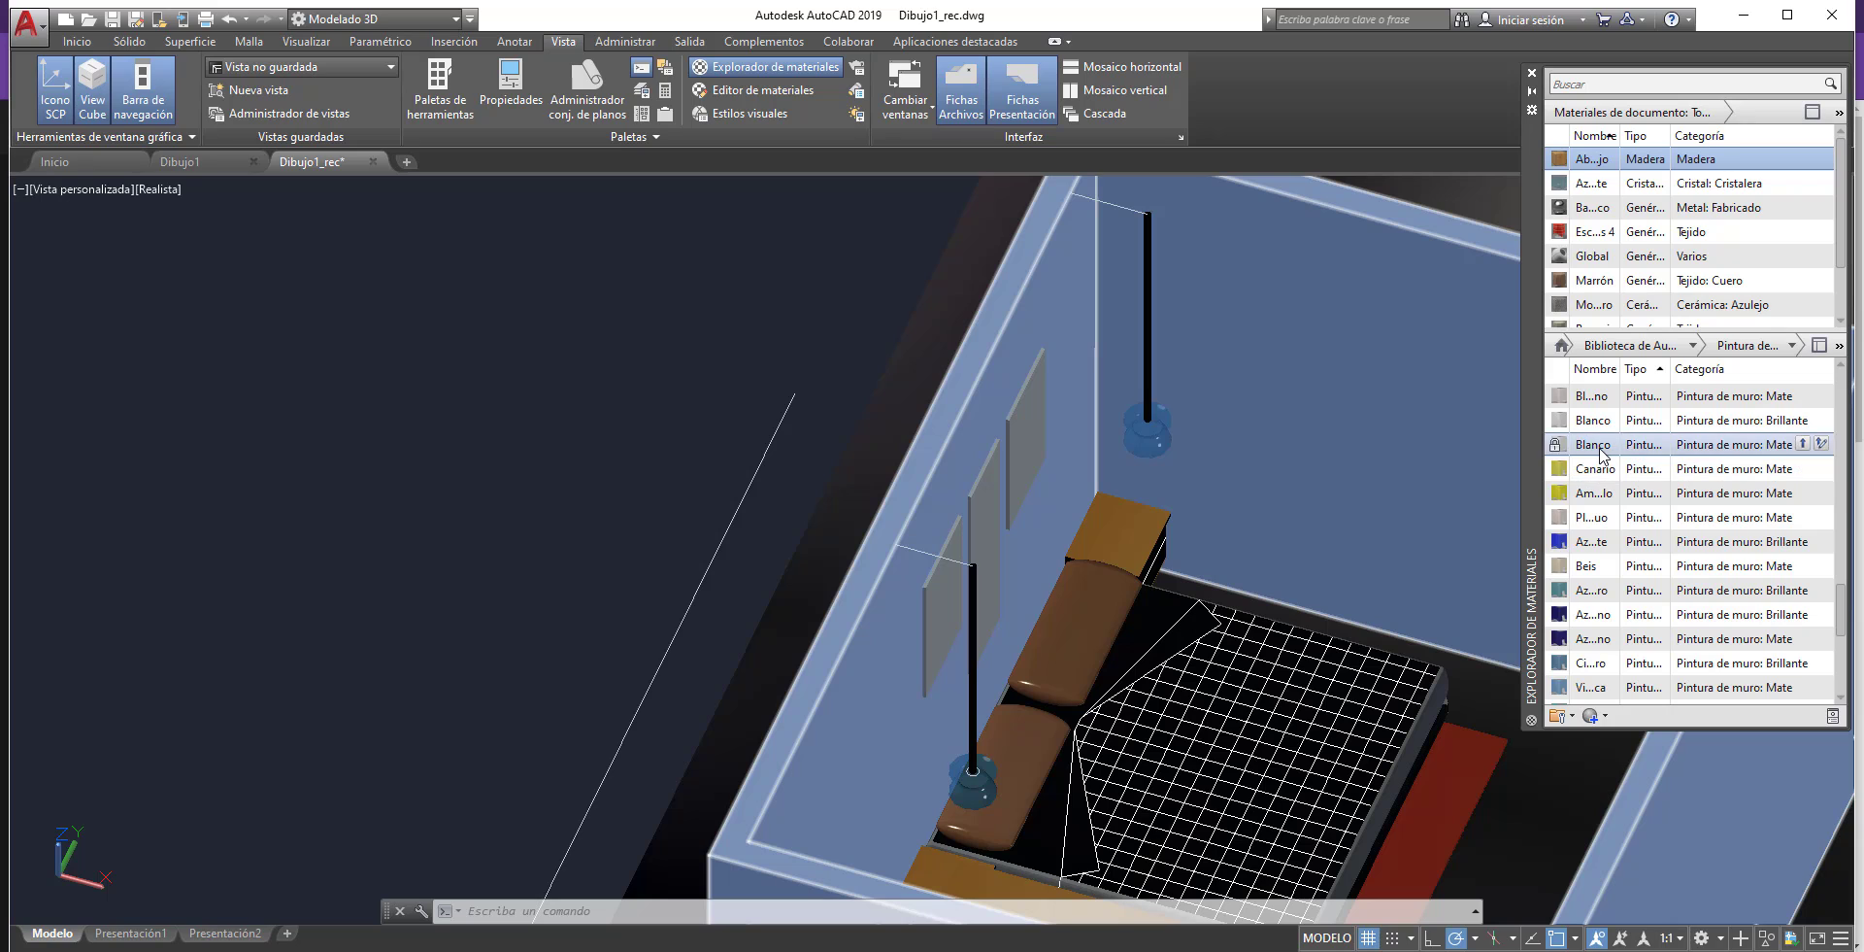
left_click_drag(1600, 449, 1395, 429)
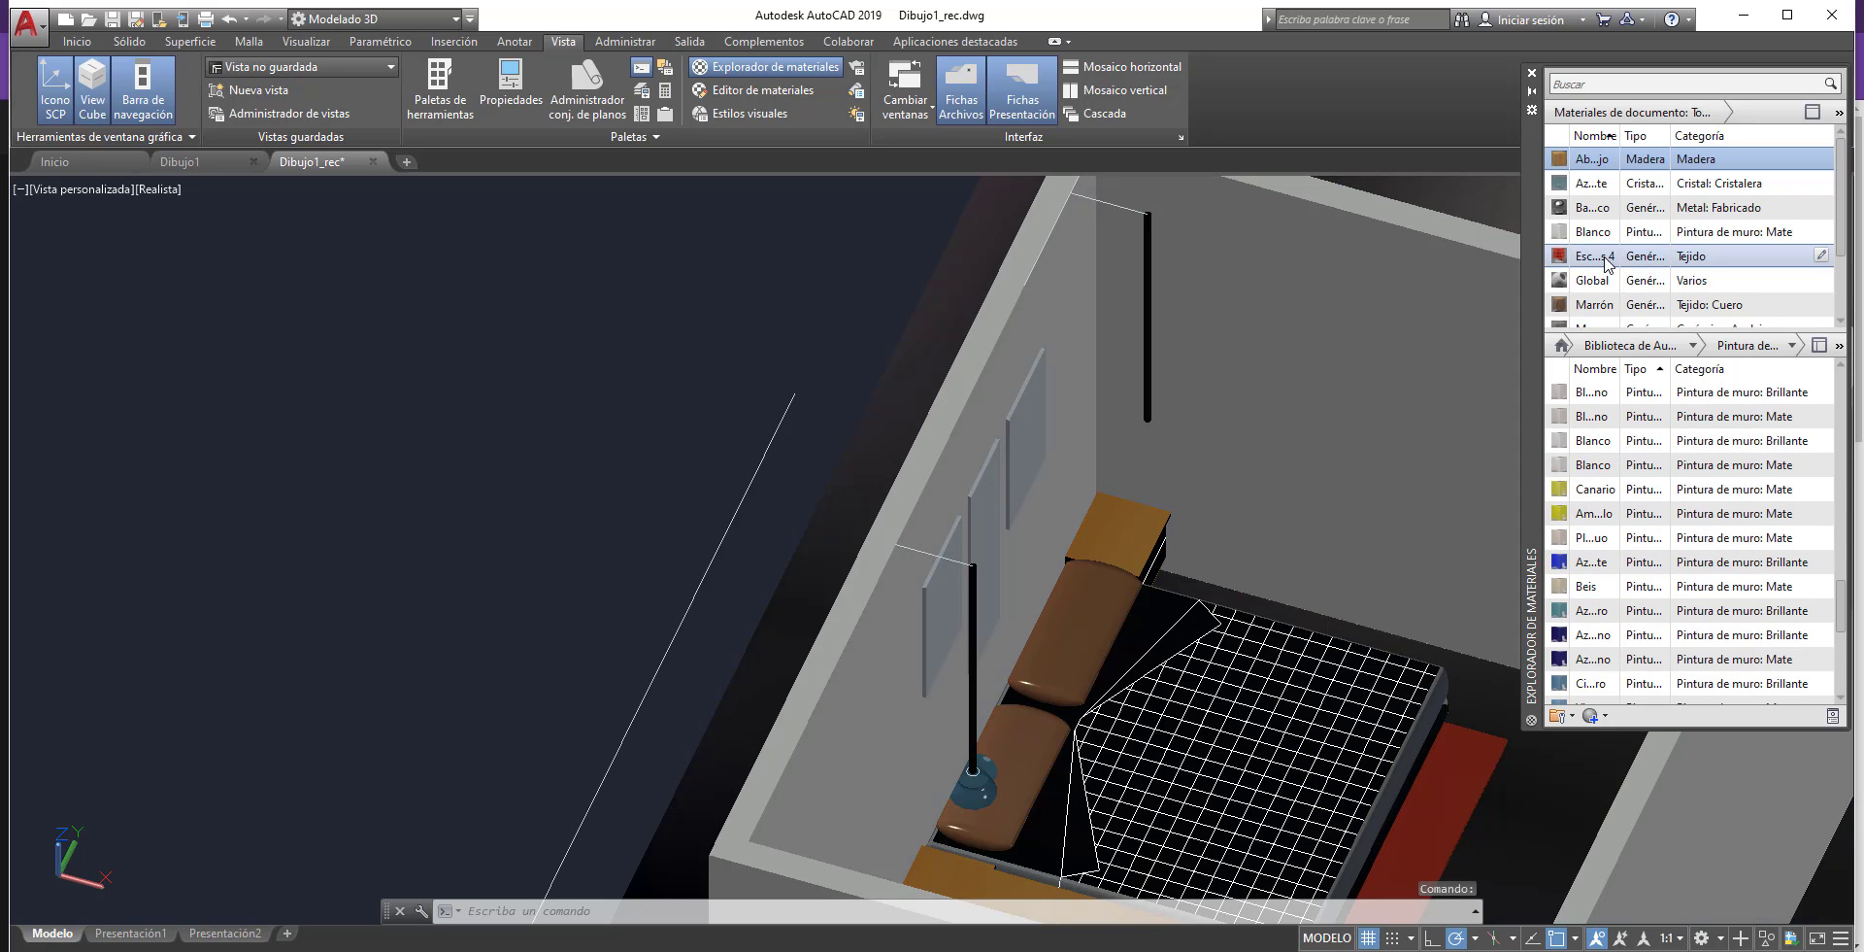
left_click_drag(1592, 231, 1061, 428)
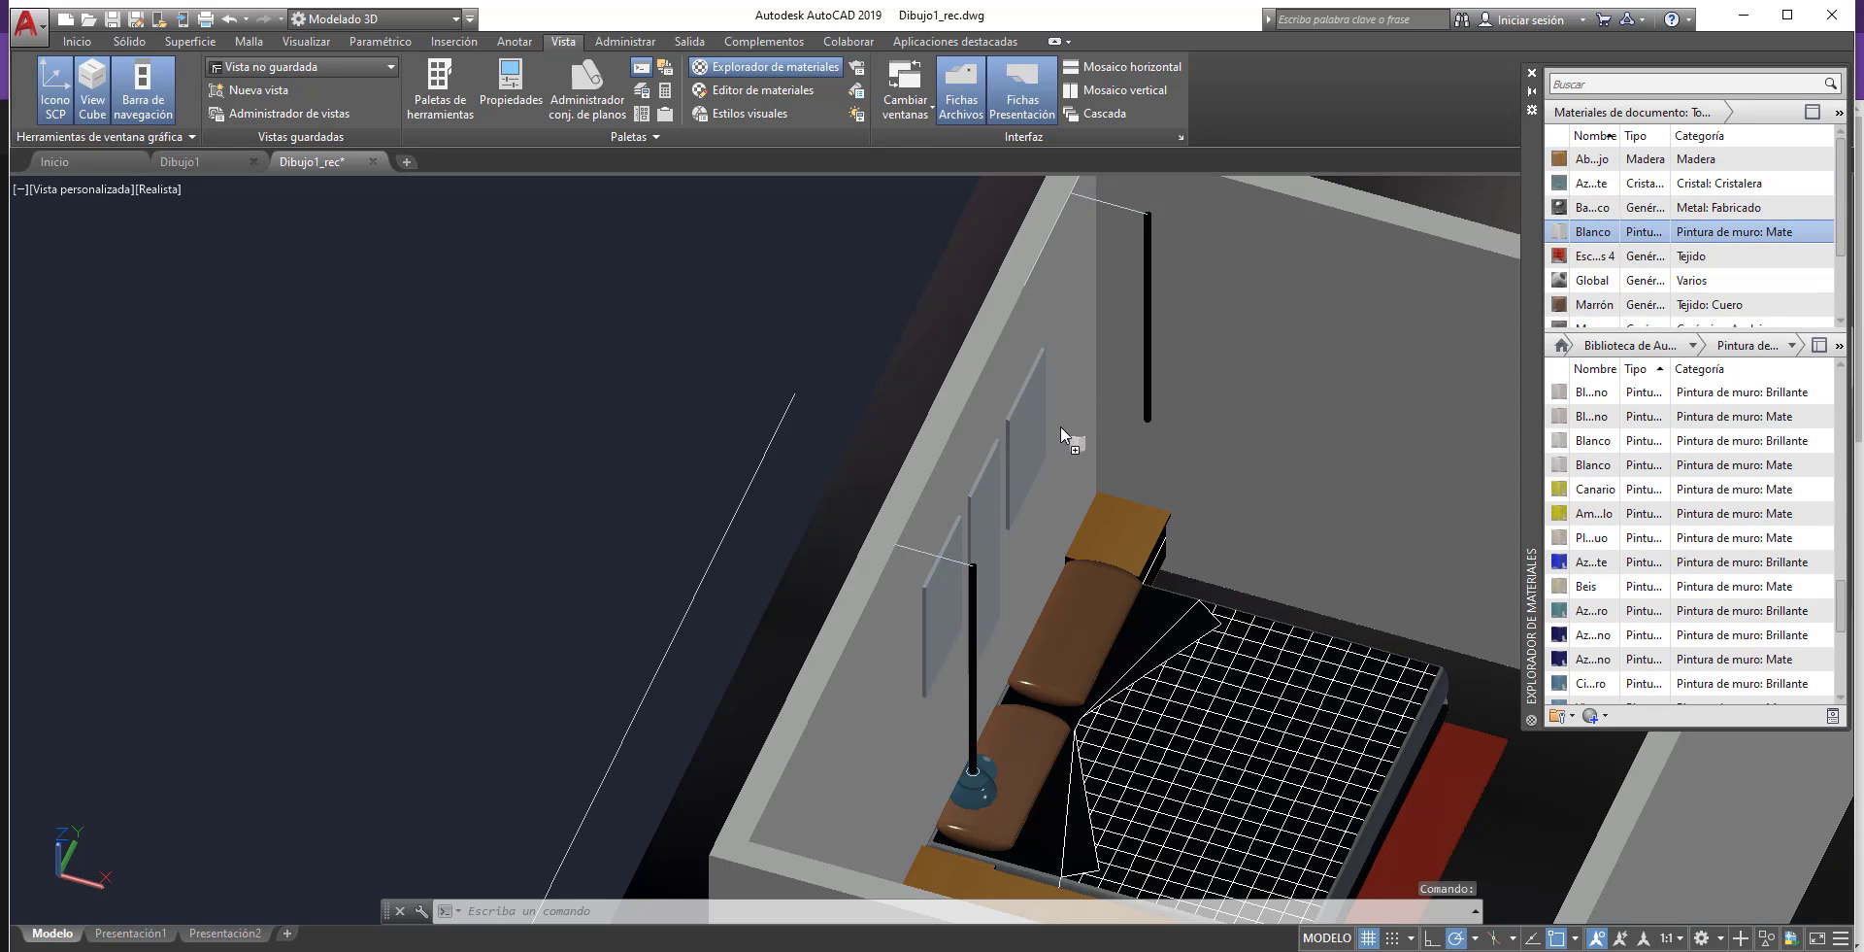
scroll(1204, 442, "down", 5)
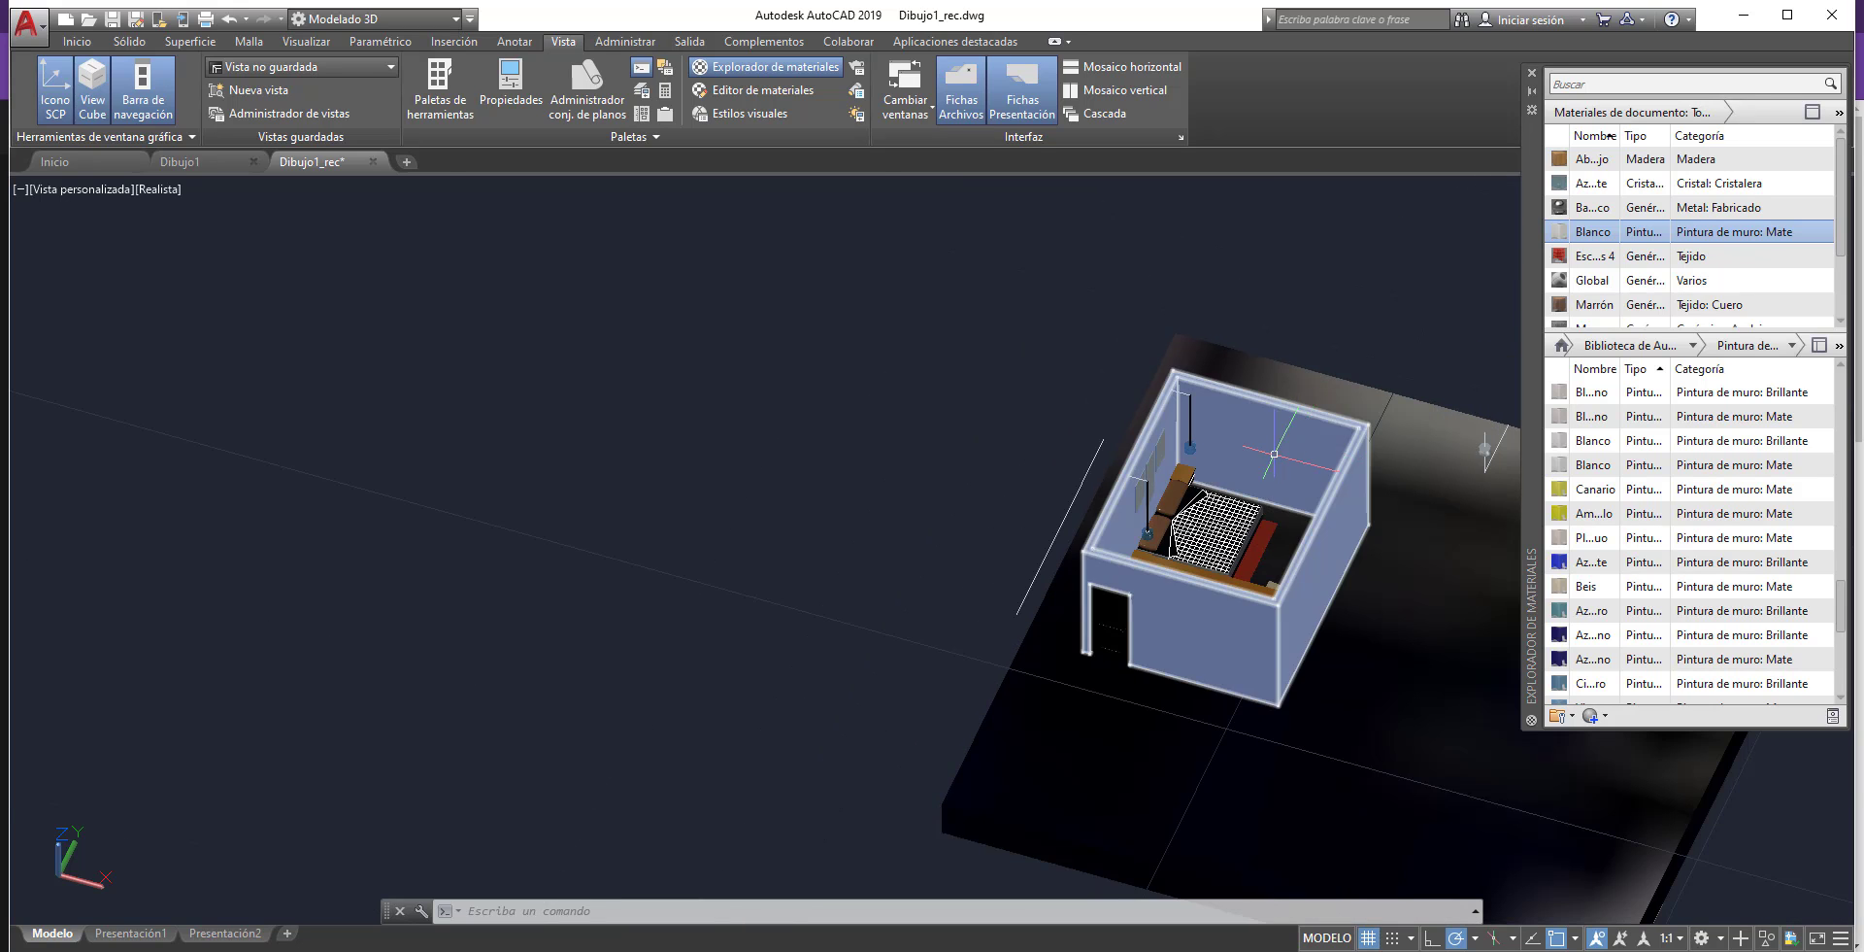
- Orbit the room and apply the Blanco matte paint to the back wall
middle_click_drag(1274, 454, 949, 490, "shift")
scroll(948, 491, "up", 3)
scroll(1500, 514, "up", 2)
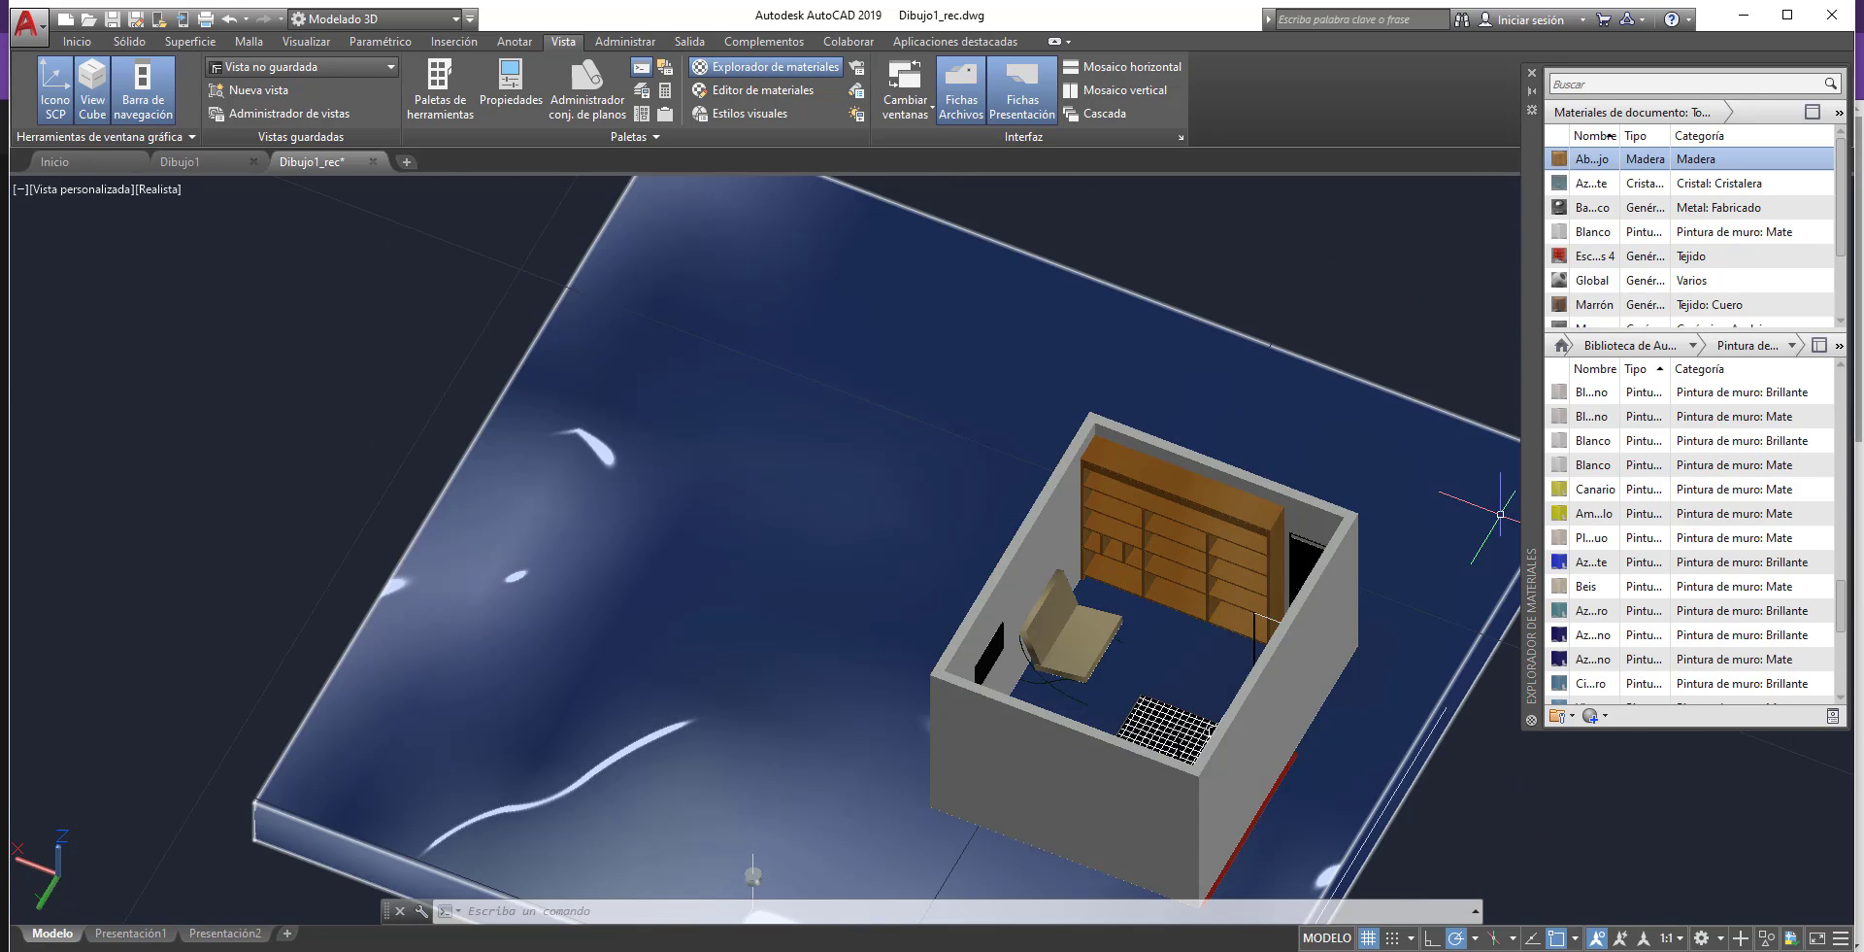
mouse_move(1592, 231)
left_mouse_down()
mouse_move(1107, 446)
mouse_move(1098, 428)
left_mouse_up()
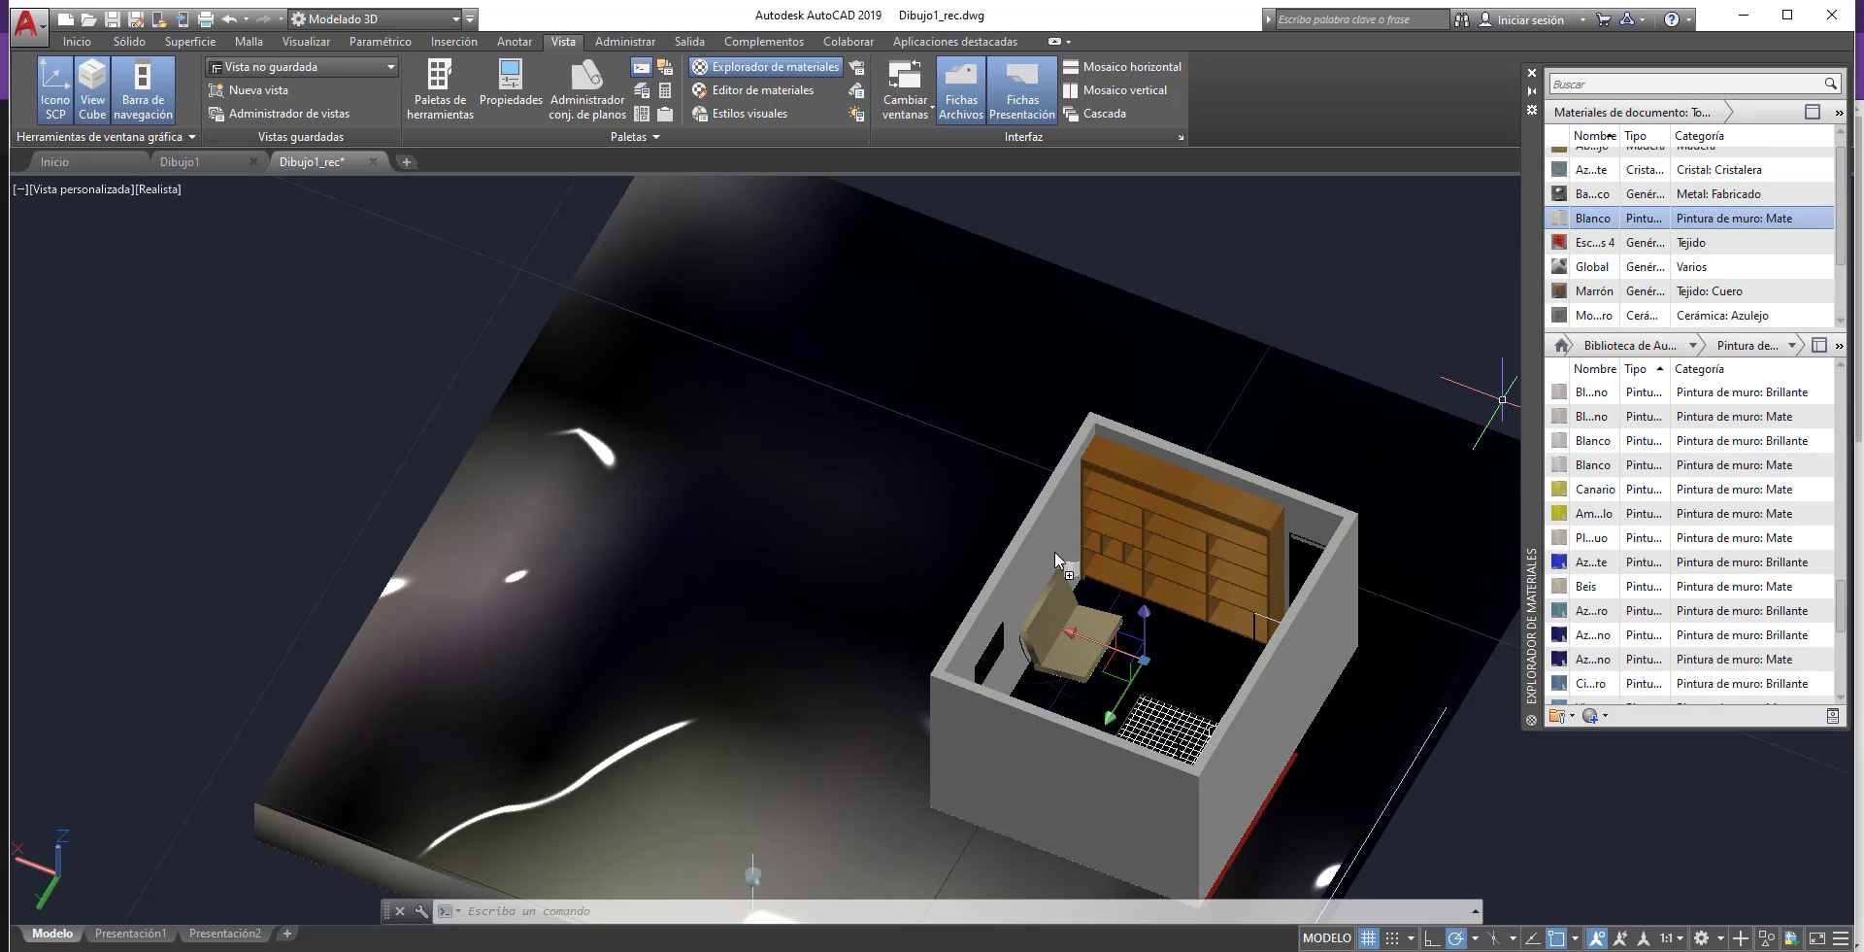
scroll(1051, 550, "up", 5)
scroll(1208, 545, "up", 2)
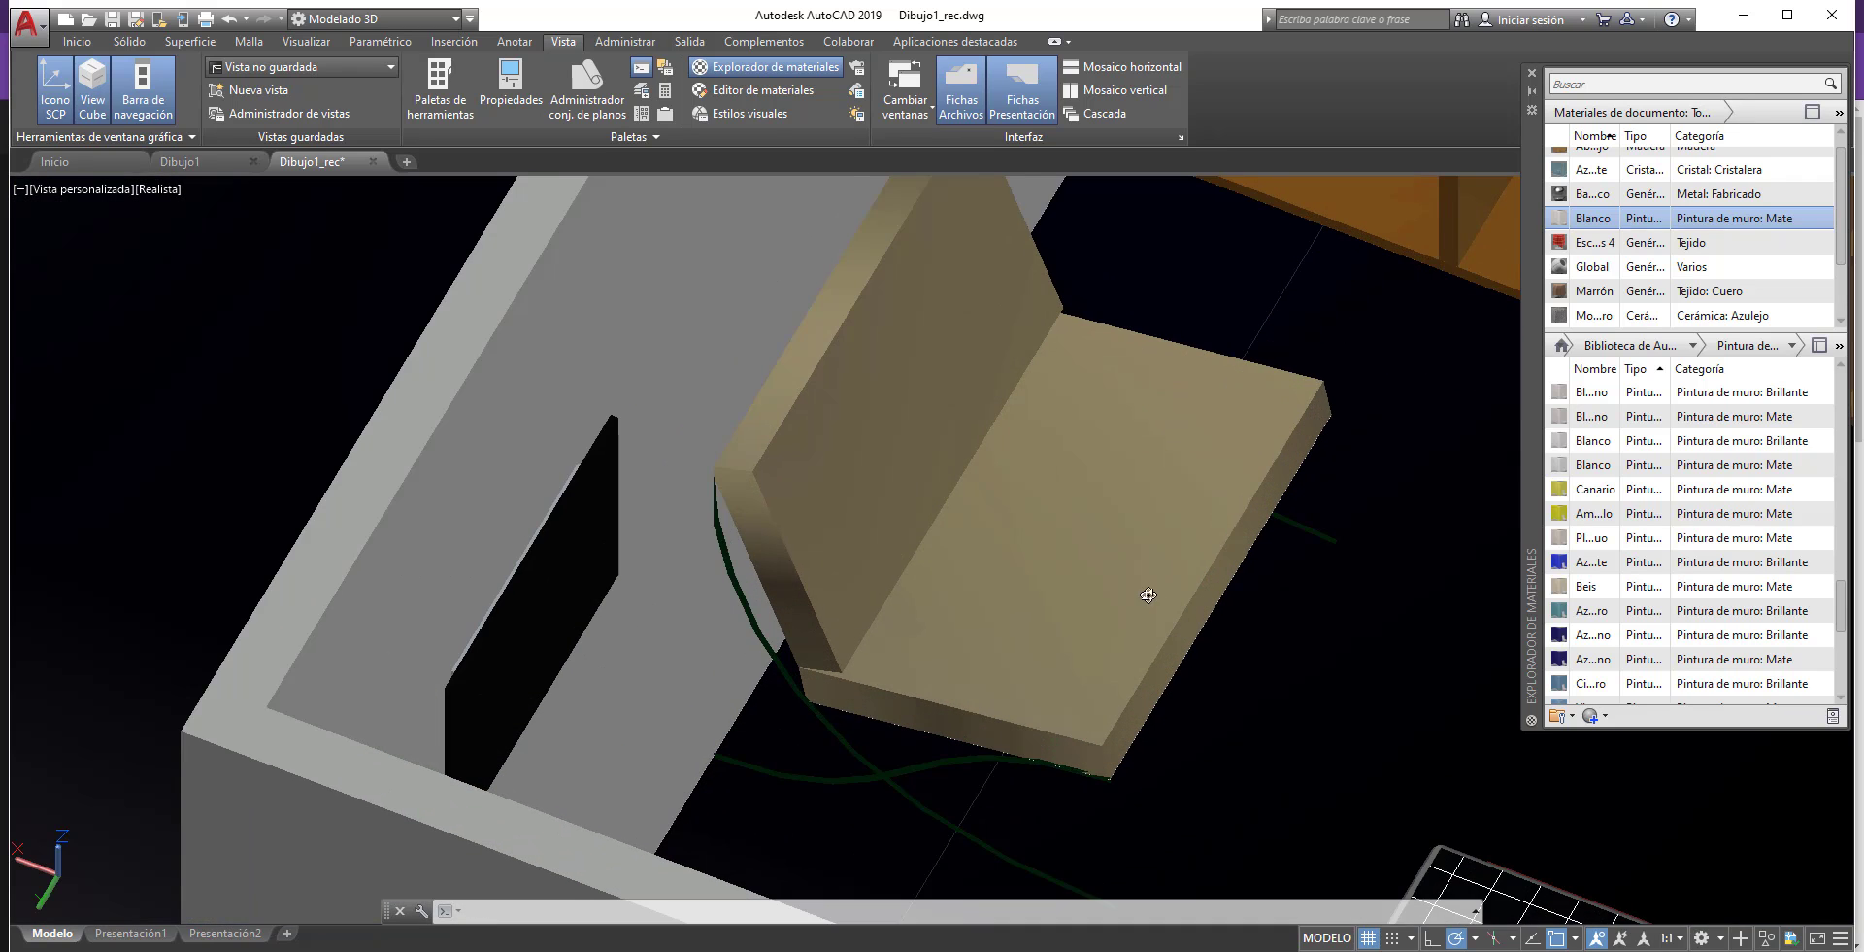
scroll(1144, 590, "up", 2)
scroll(1062, 666, "down", 8)
scroll(915, 650, "up", 2)
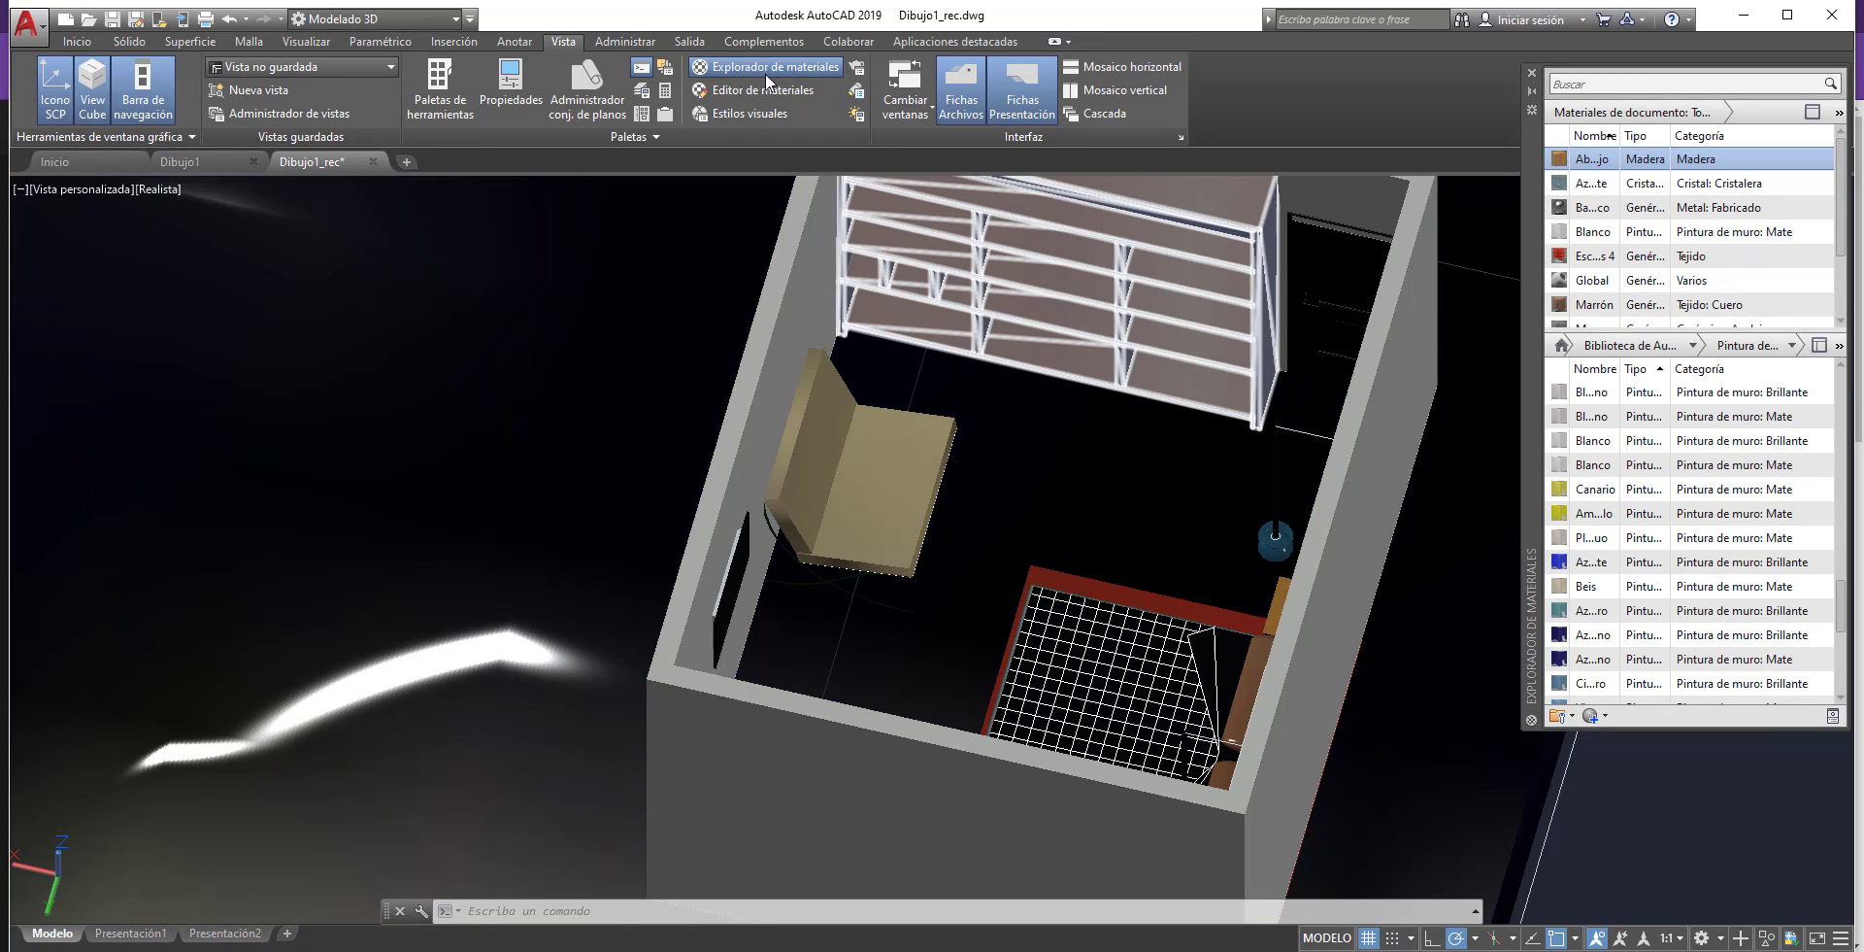
- Keep the Medio render preset and Render to Size at 800 x 600
left_click(856, 67)
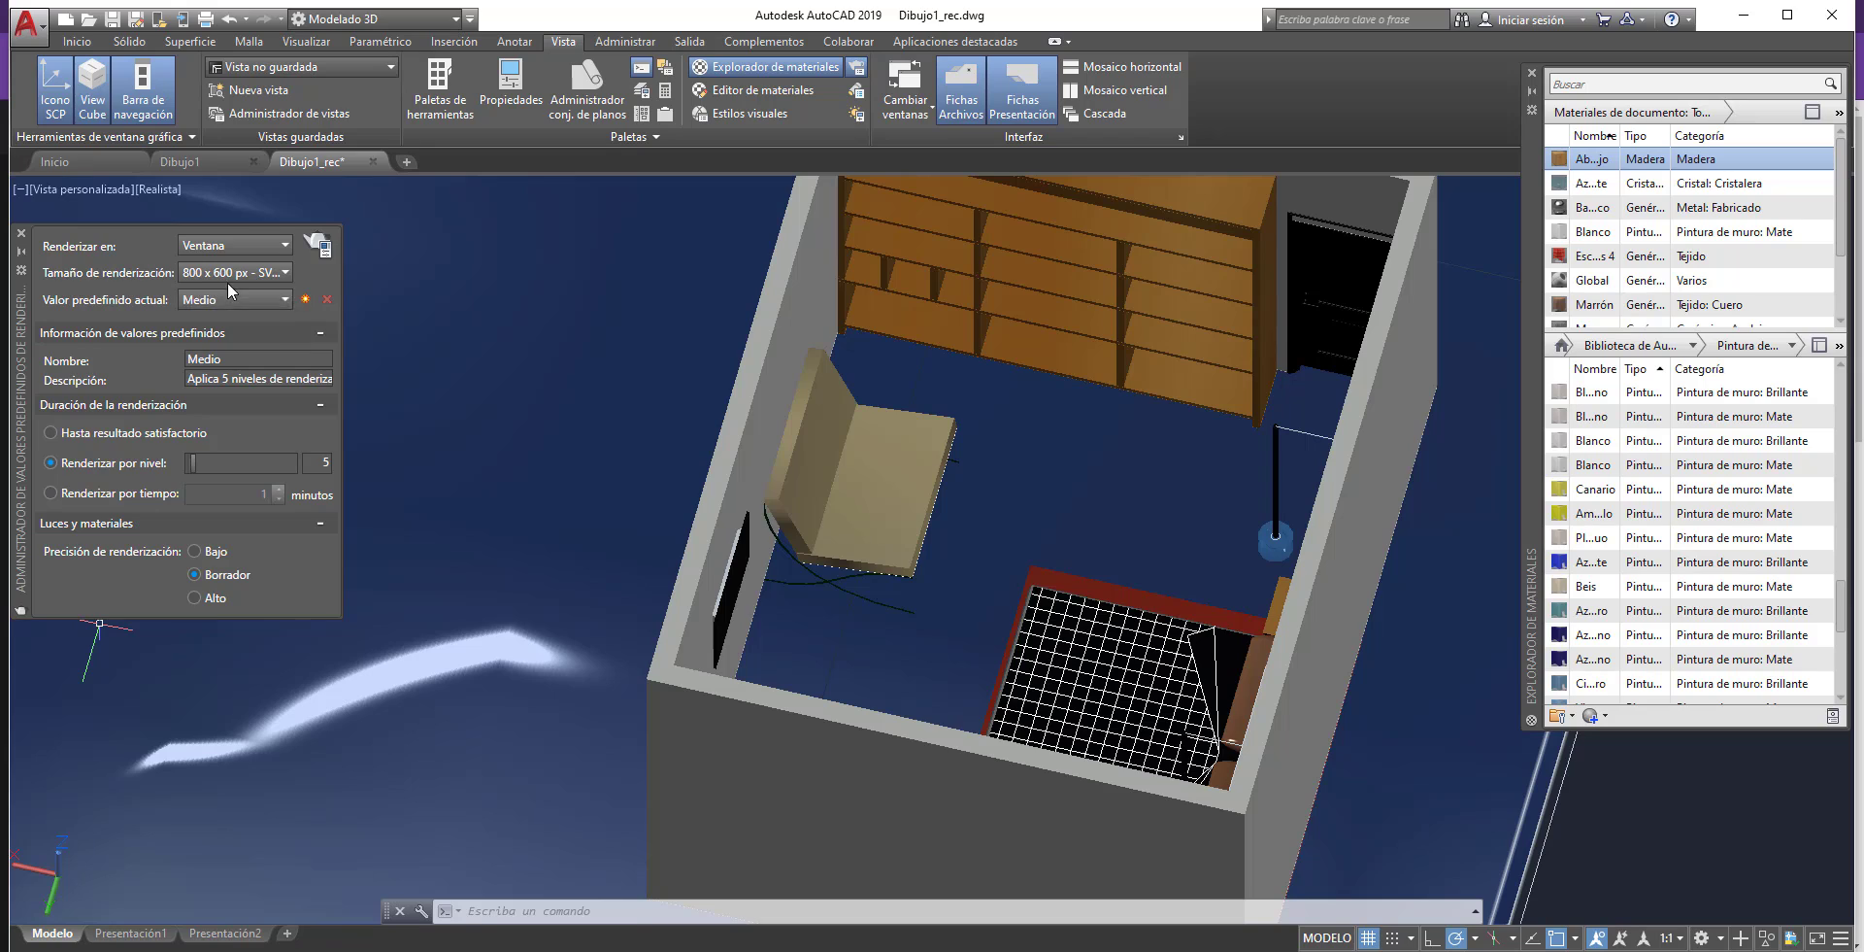
left_click(213, 299)
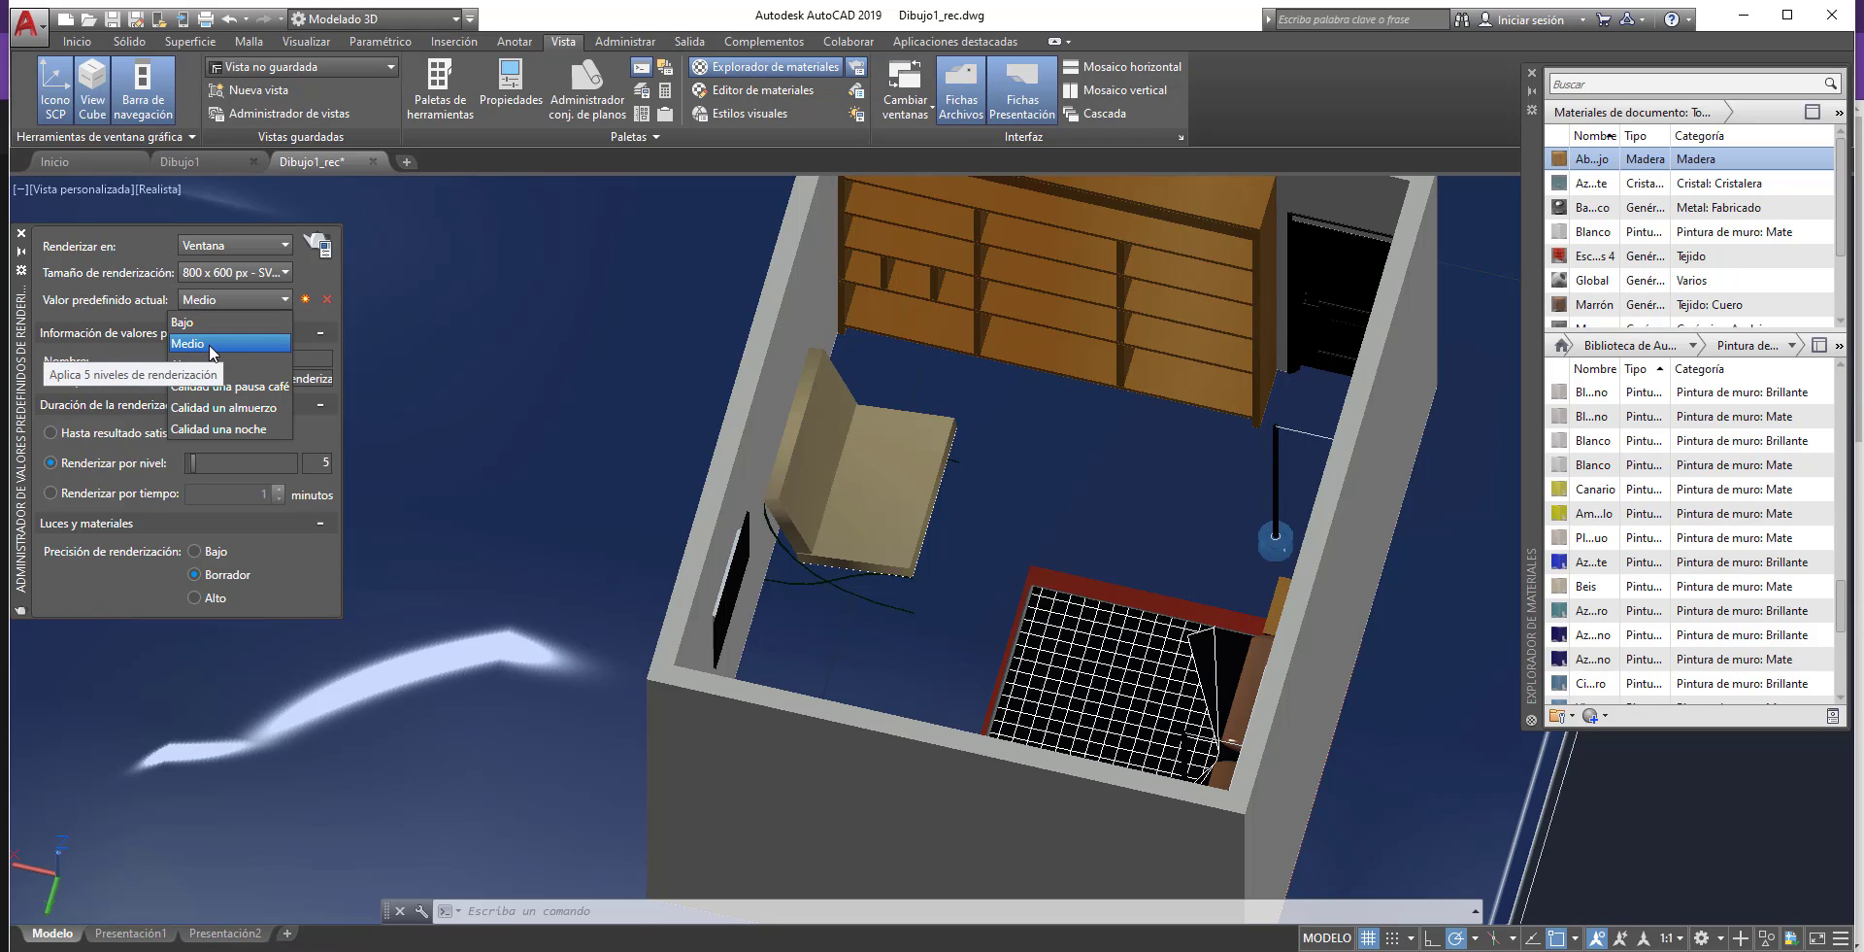
left_click(319, 249)
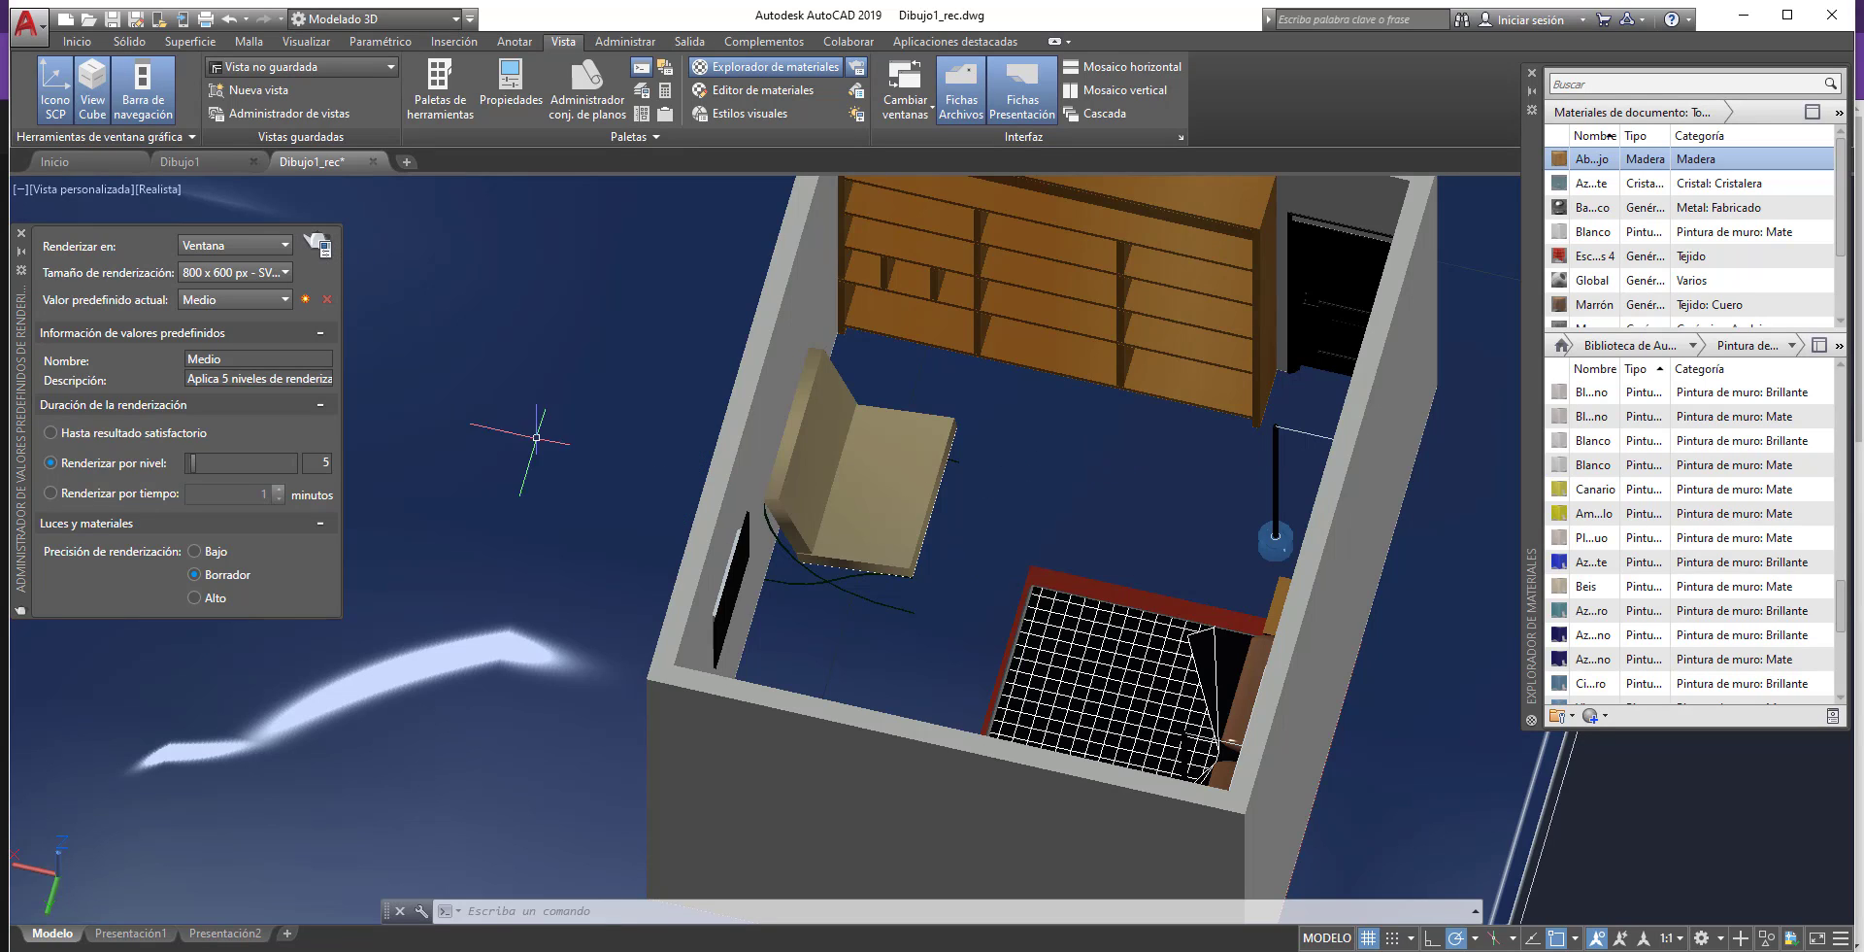
left_click(327, 254)
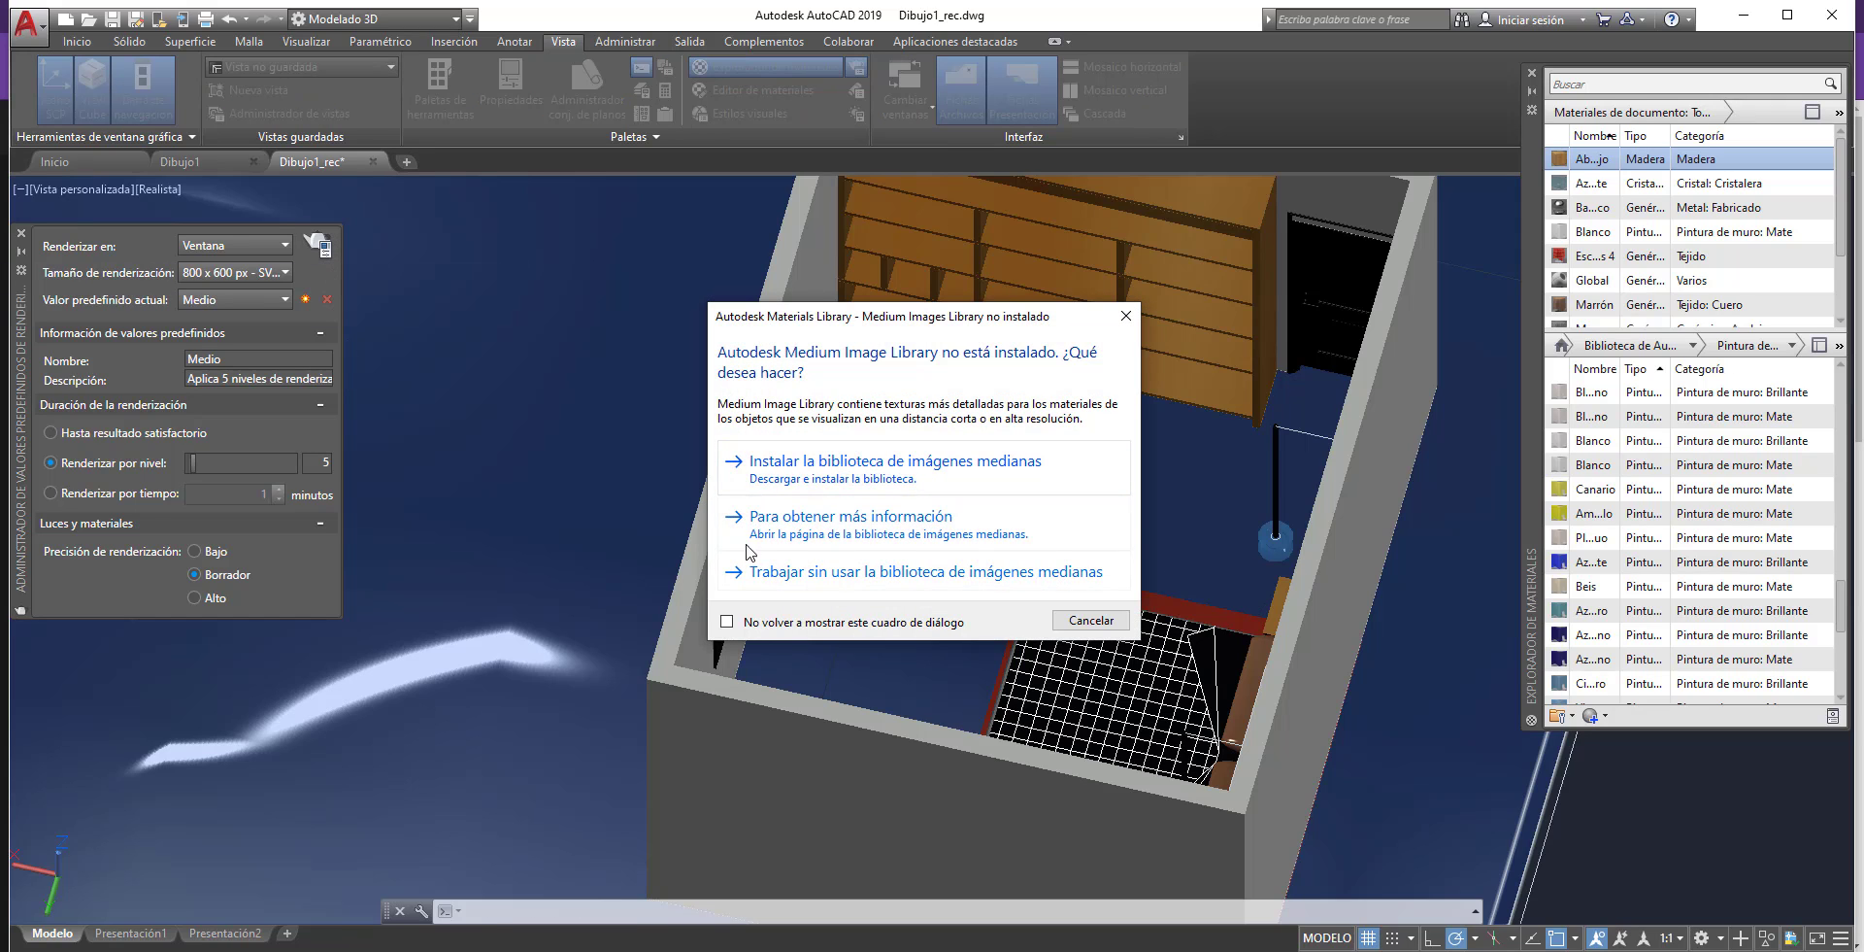
- Render the bedroom without the Medium Image Library and zoom around the finished 5-level image
left_click(813, 572)
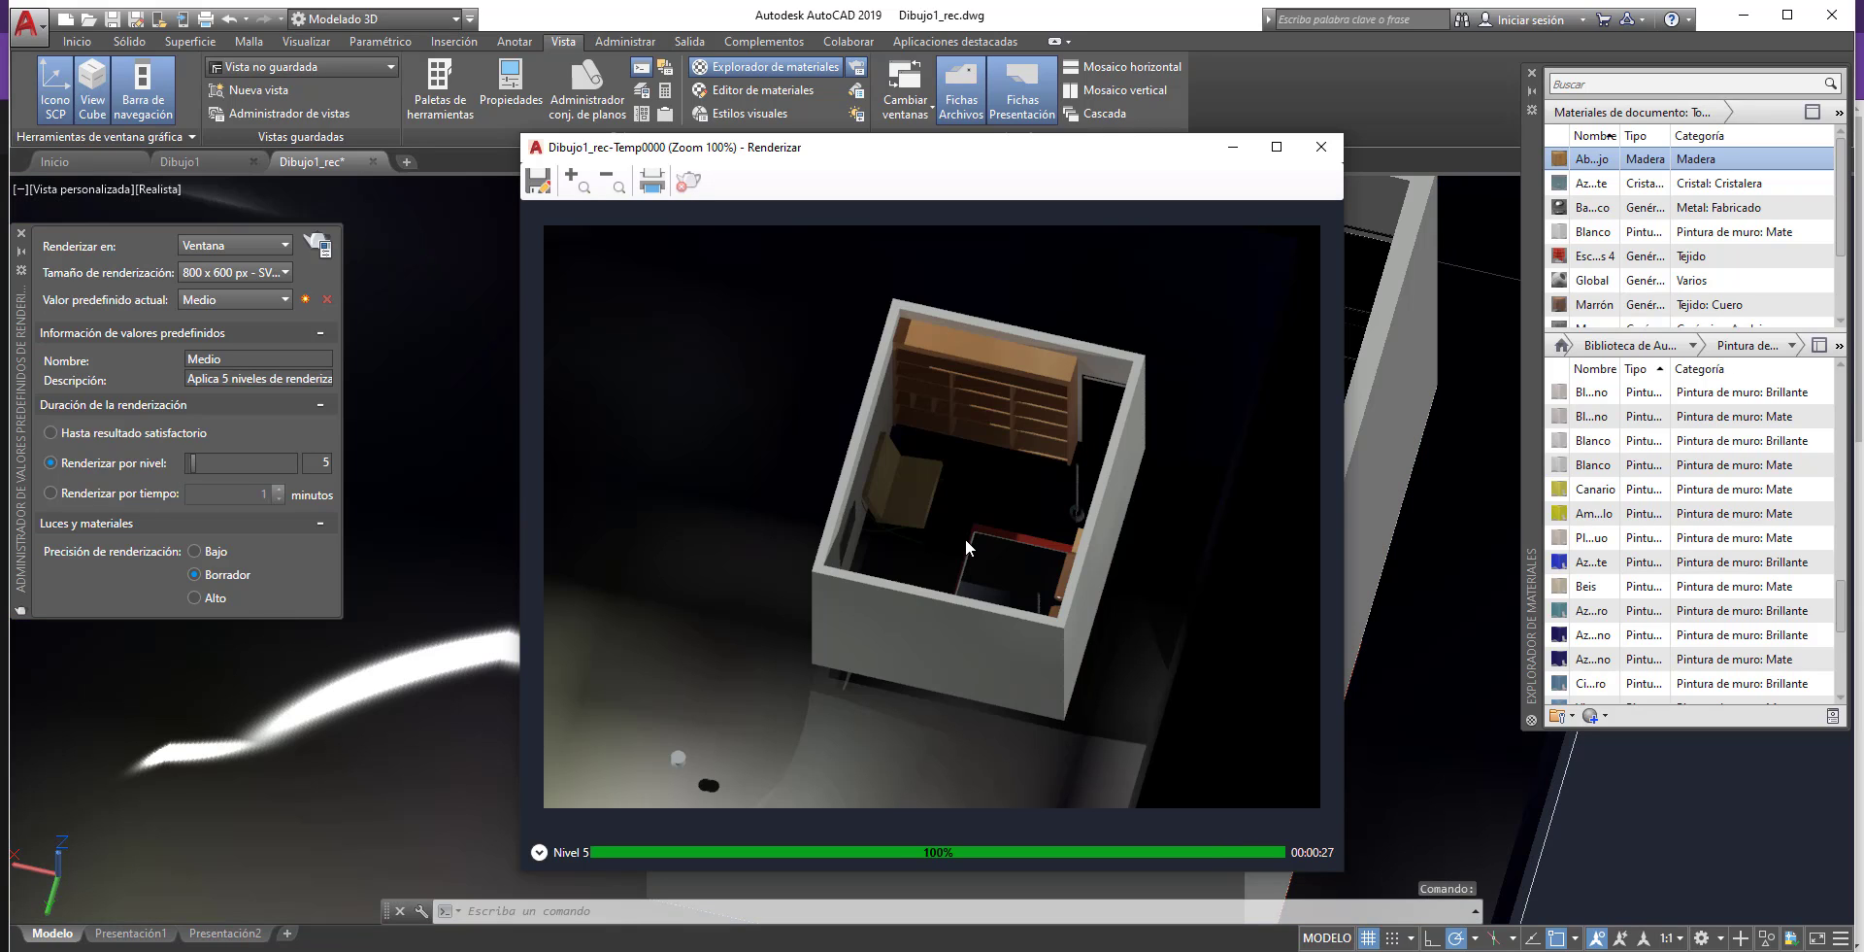
scroll(965, 547, "up", 3)
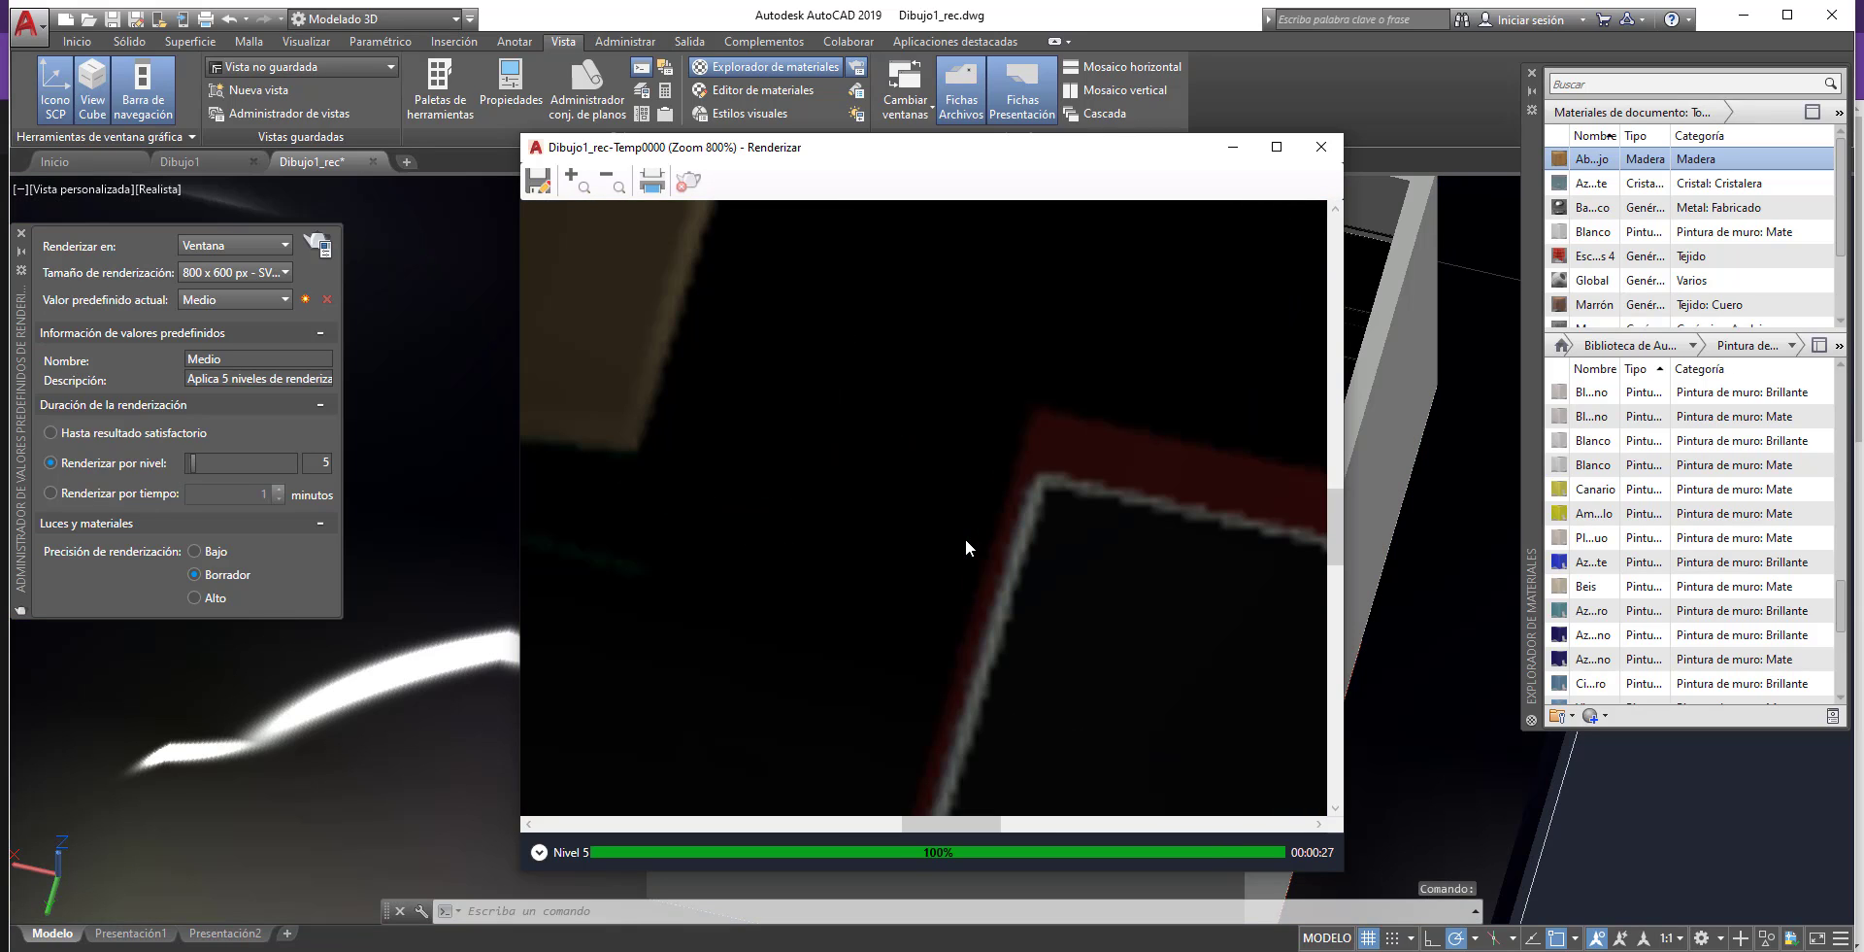
scroll(965, 540, "down", 1)
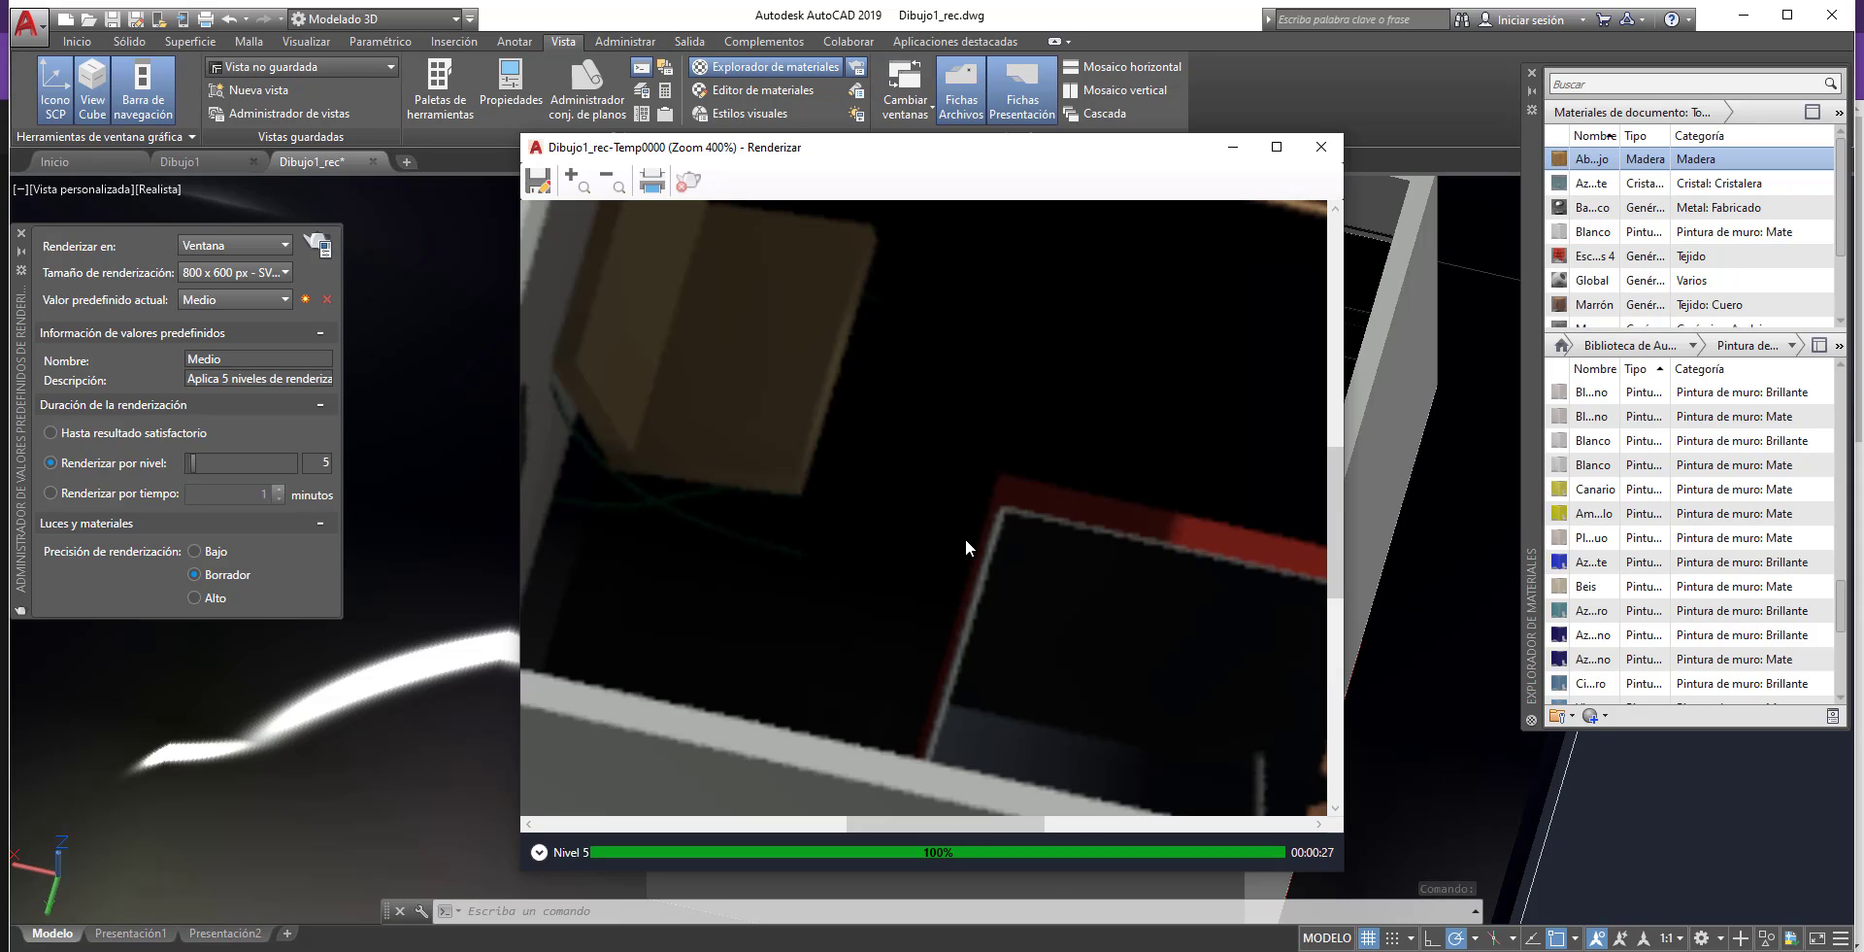
scroll(1081, 583, "down", 1)
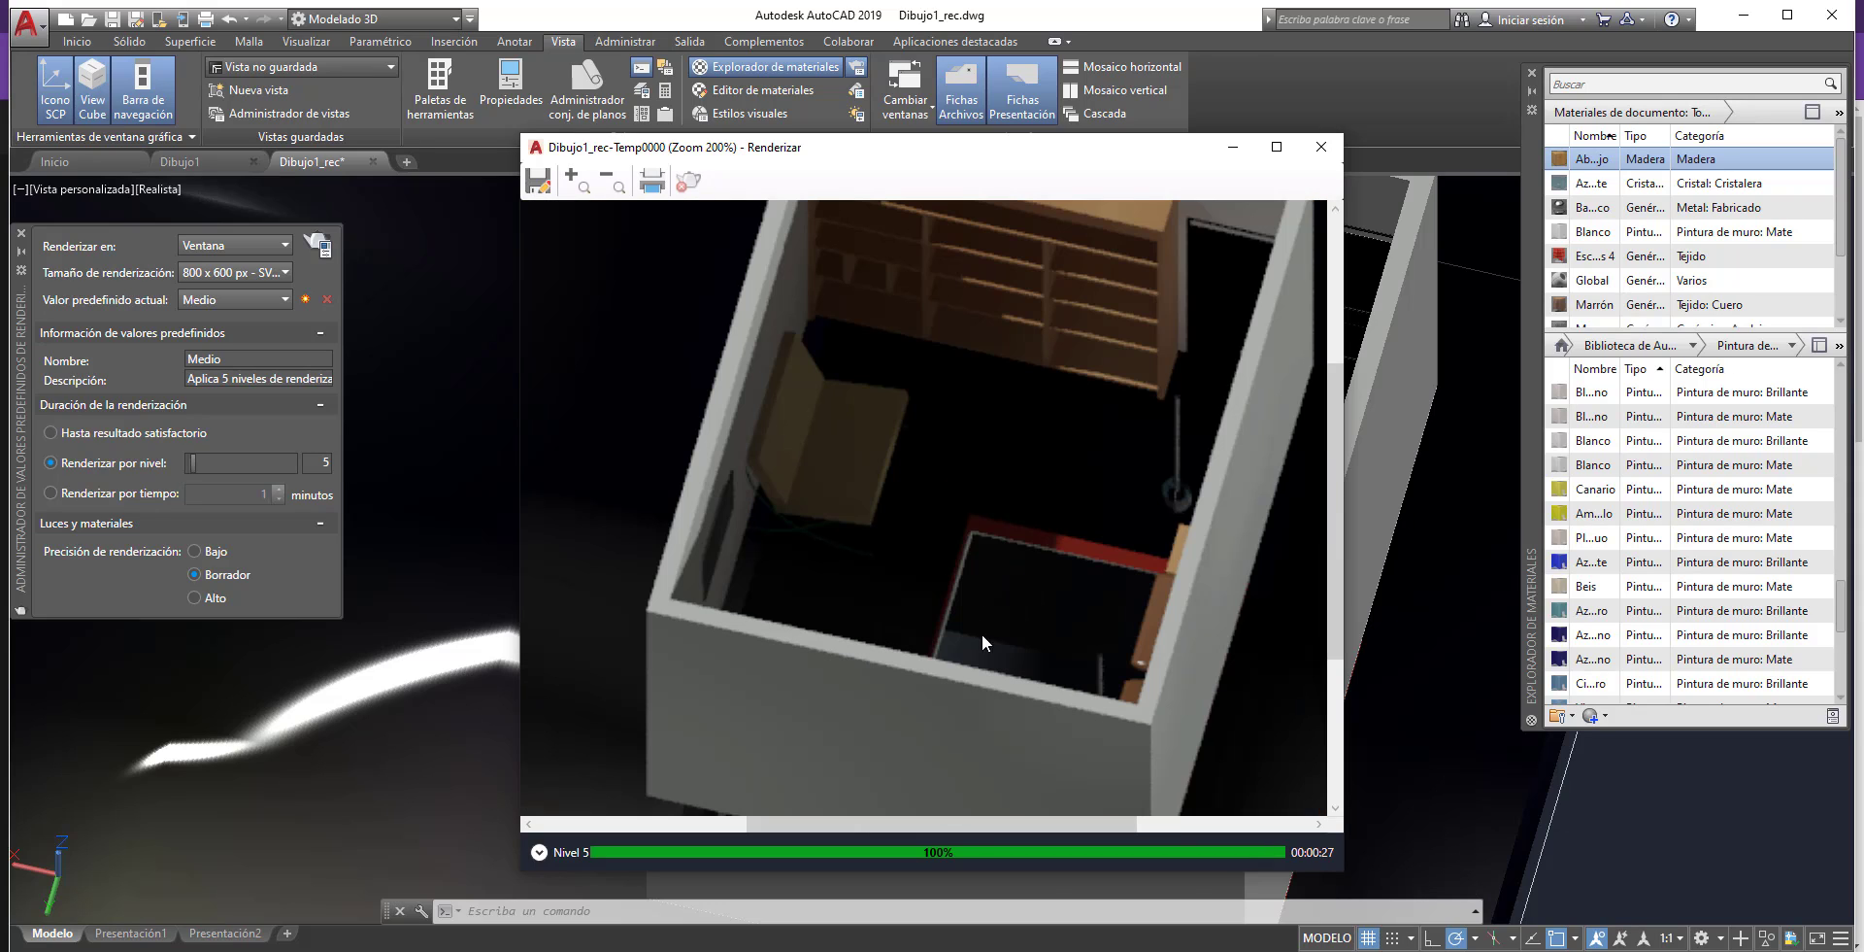
scroll(1086, 639, "up", 1)
scroll(1086, 640, "down", 1)
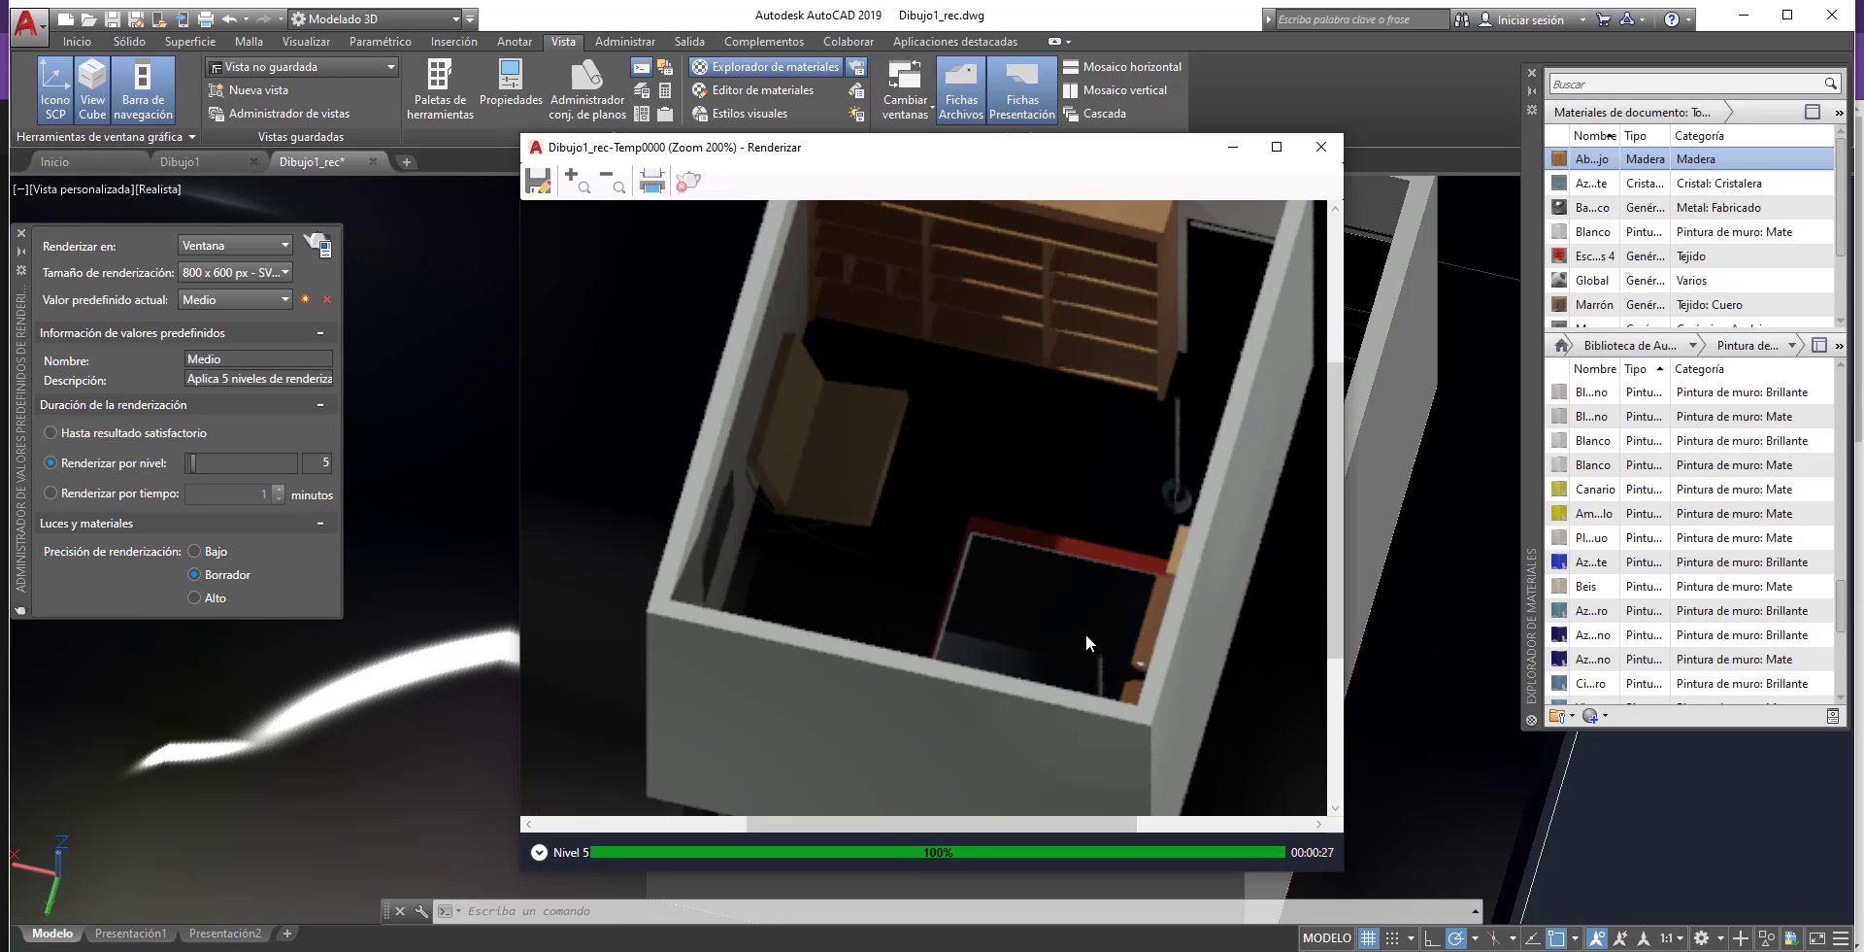
scroll(1085, 641, "down", 1)
scroll(1010, 388, "up", 1)
scroll(1039, 398, "up", 4)
scroll(1043, 399, "down", 1)
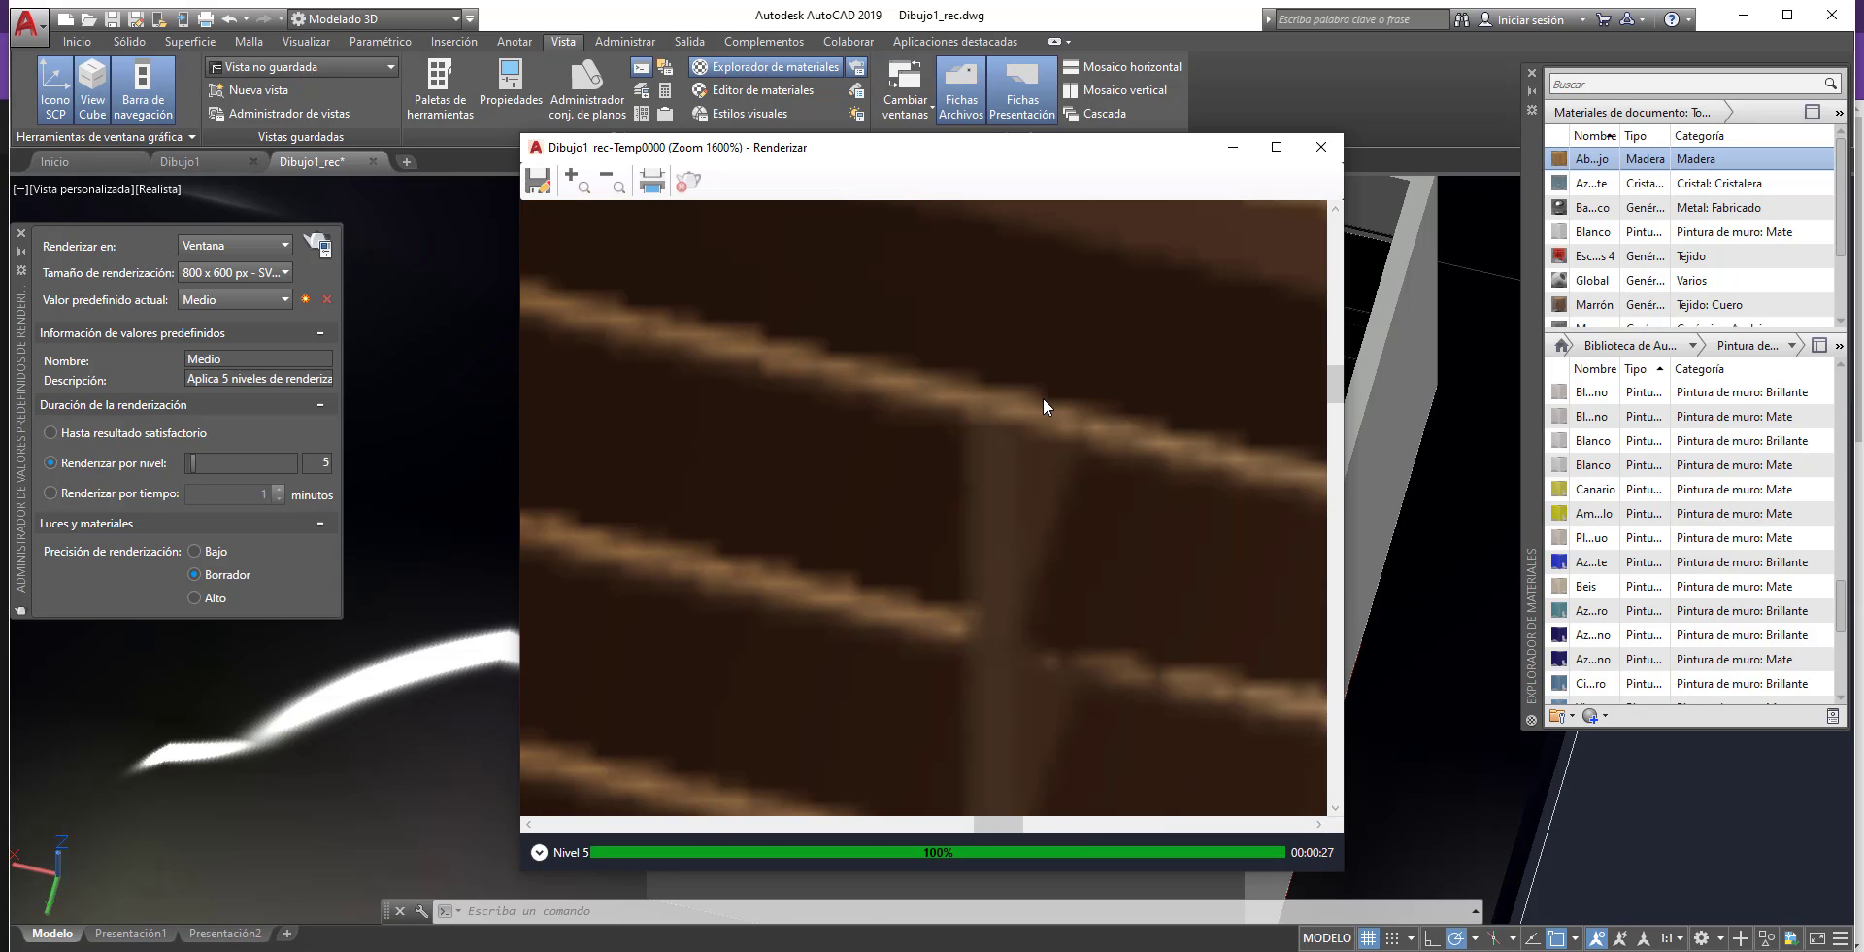
scroll(1043, 398, "down", 1)
scroll(1043, 398, "down", 1)
scroll(1043, 398, "down", 3)
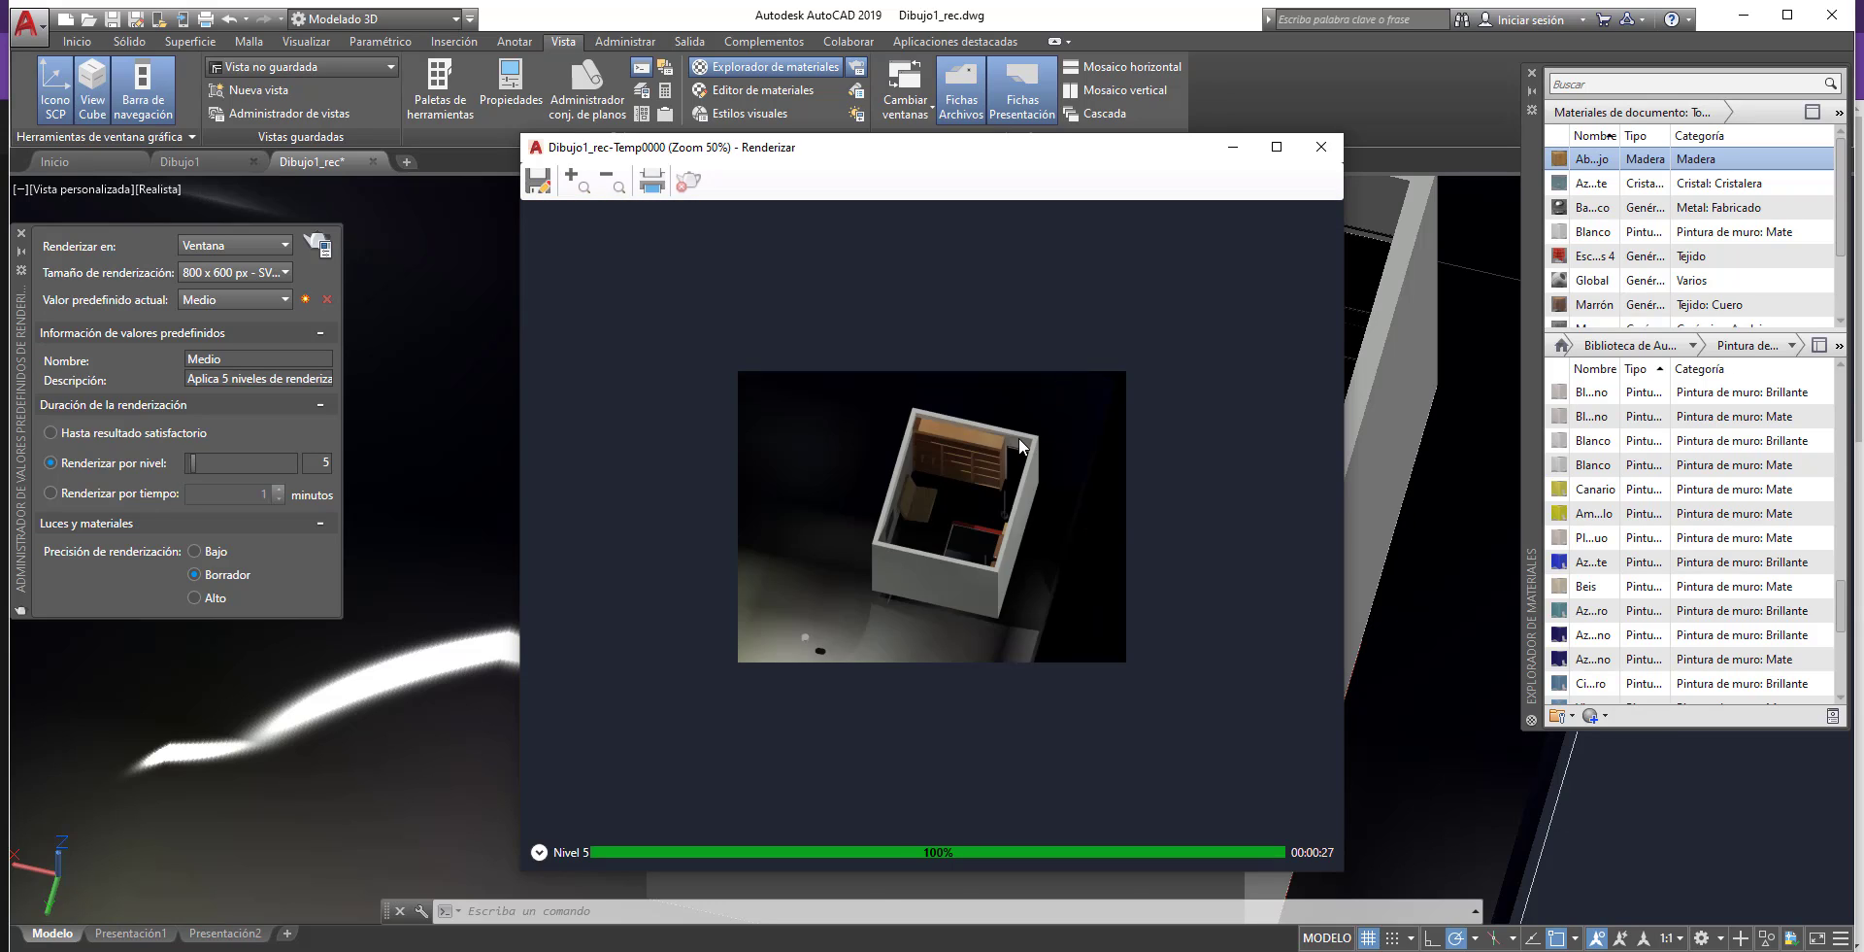
scroll(1019, 446, "up", 1)
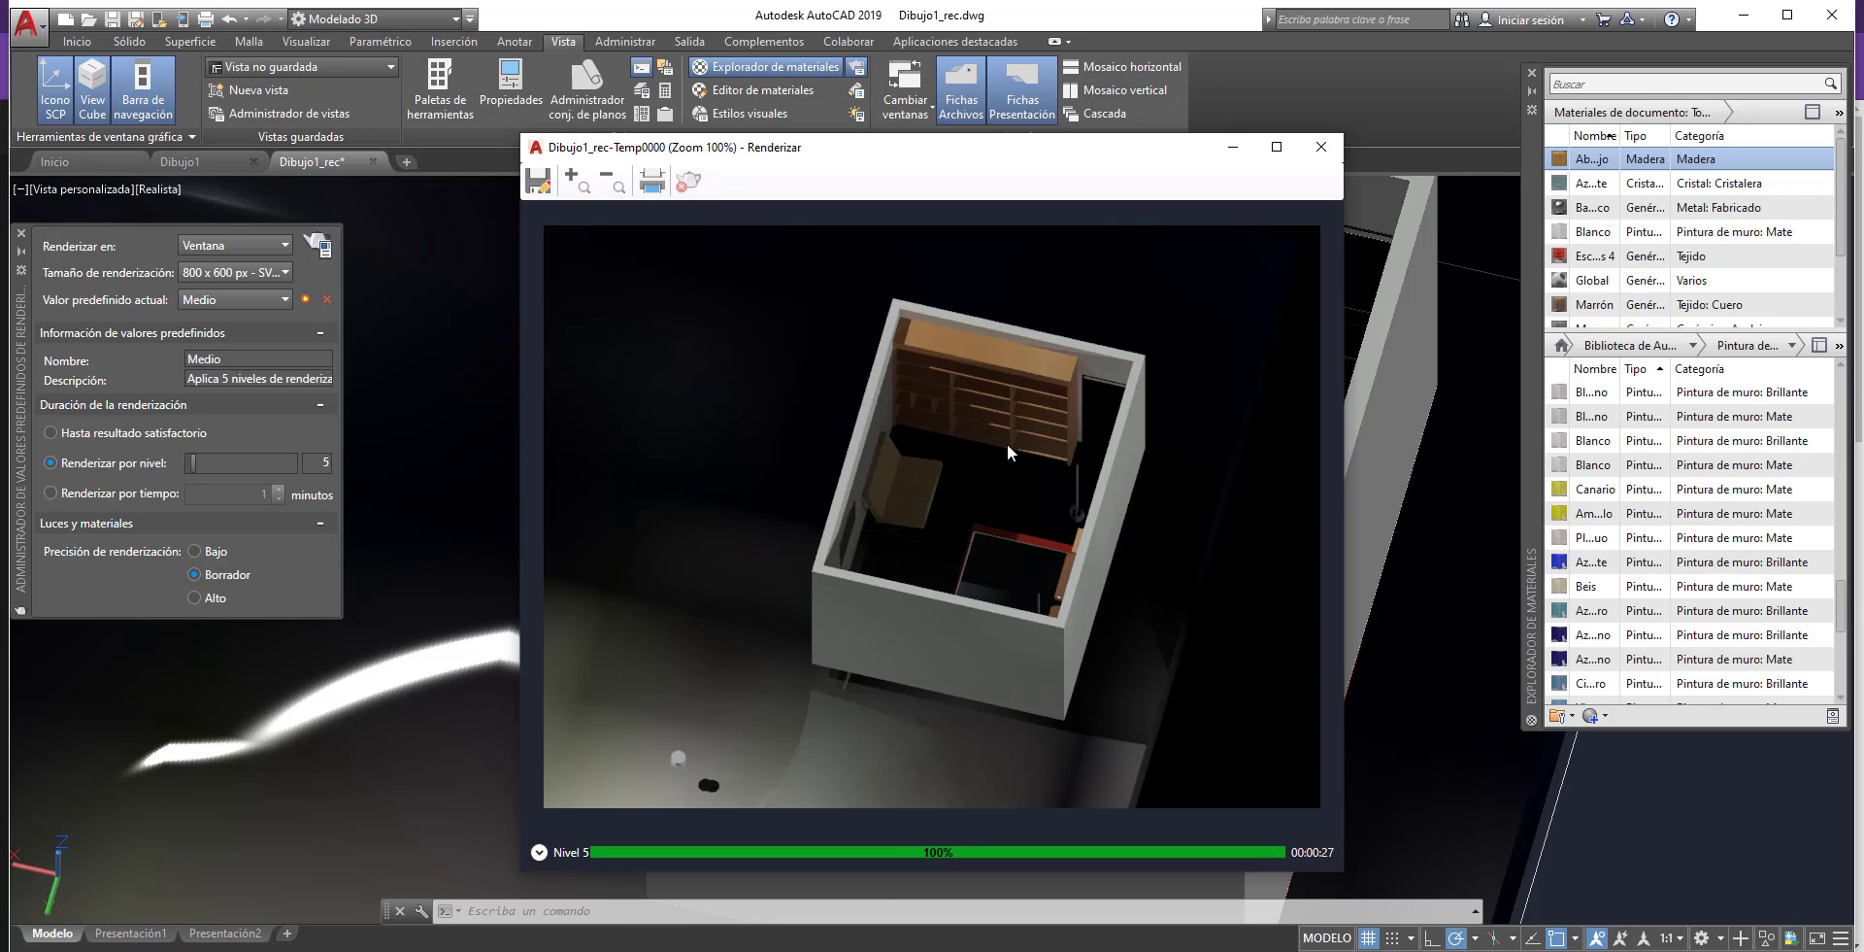
- Close the first render, zoom in on the bookshelf and chair, and render without the medium library
left_click(1321, 148)
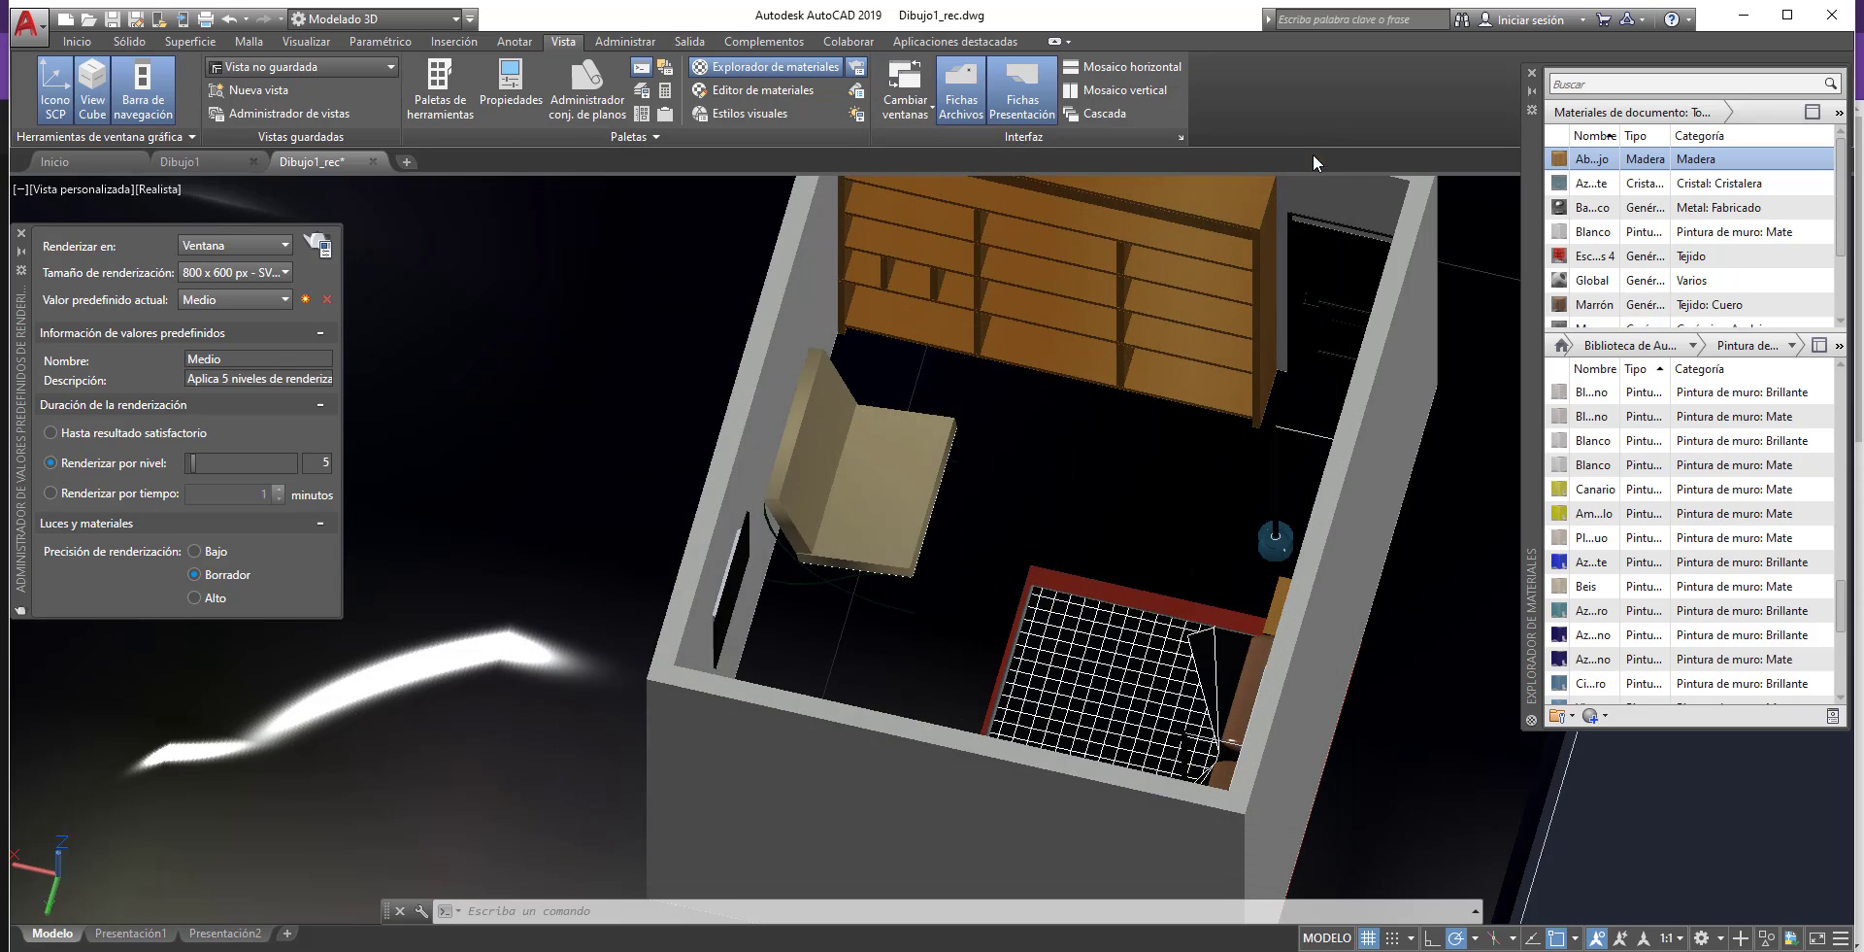
scroll(874, 583, "down", 1)
scroll(874, 583, "down", 2)
scroll(913, 656, "up", 2)
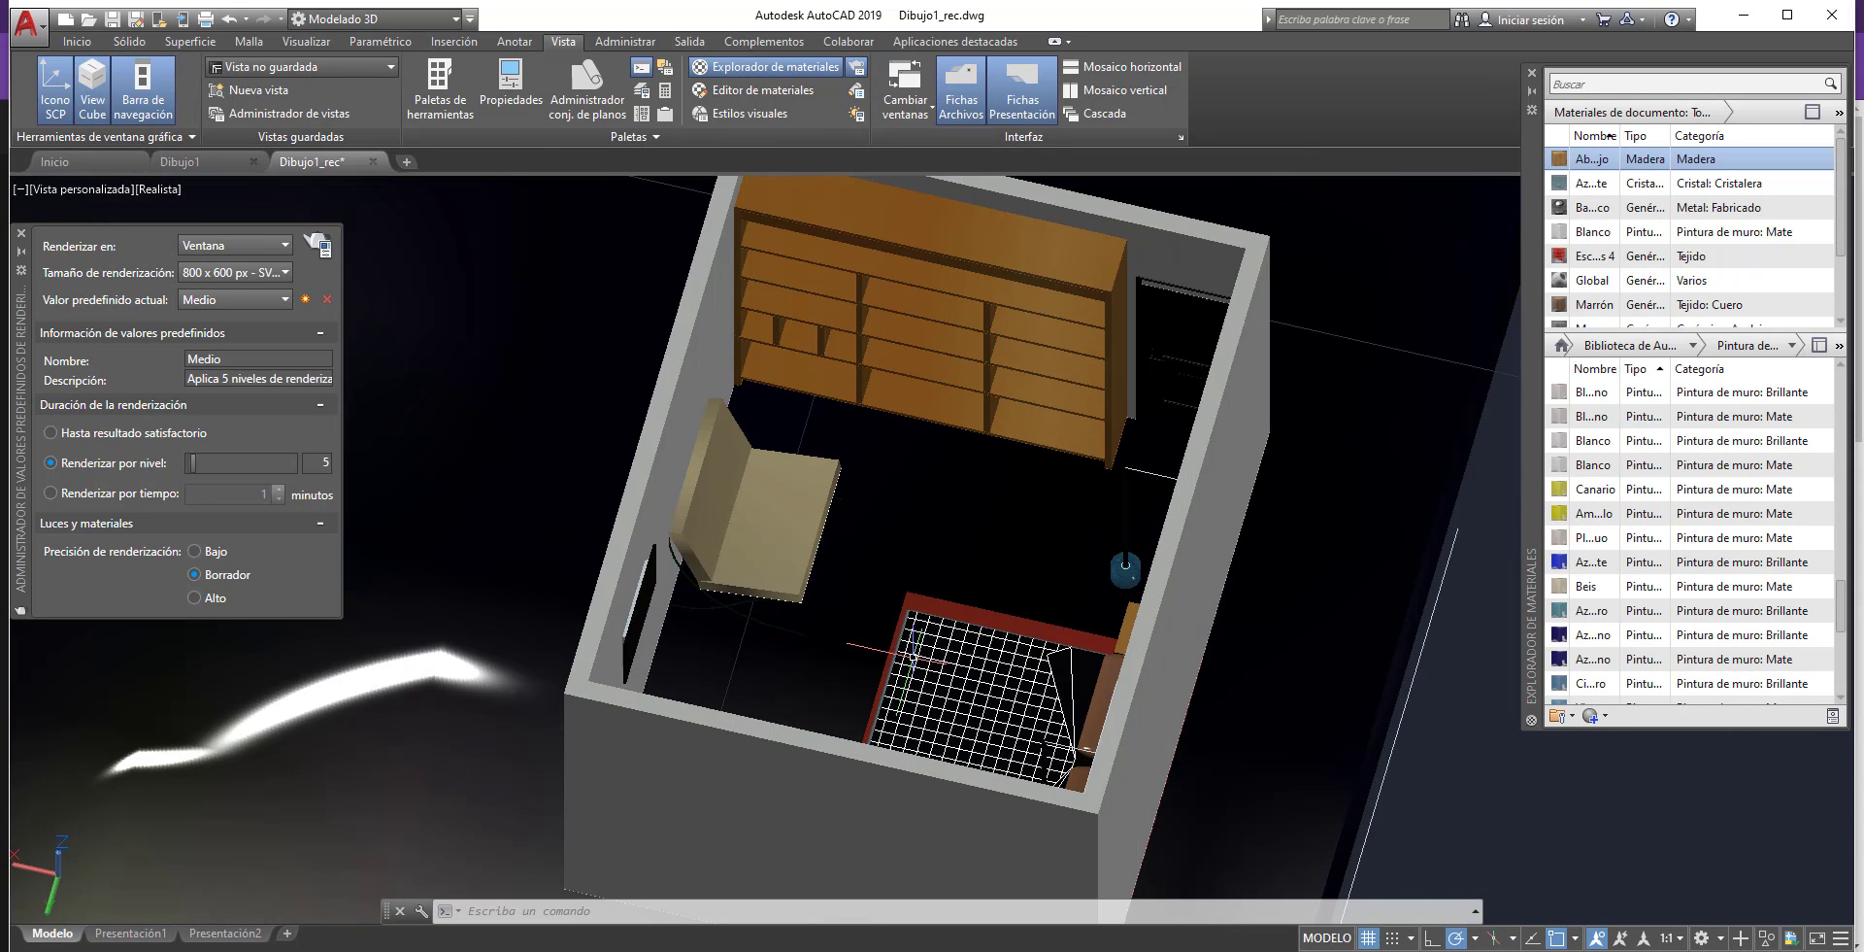
scroll(980, 500, "up", 1)
scroll(998, 468, "up", 1)
scroll(1000, 476, "up", 1)
scroll(1006, 495, "up", 1)
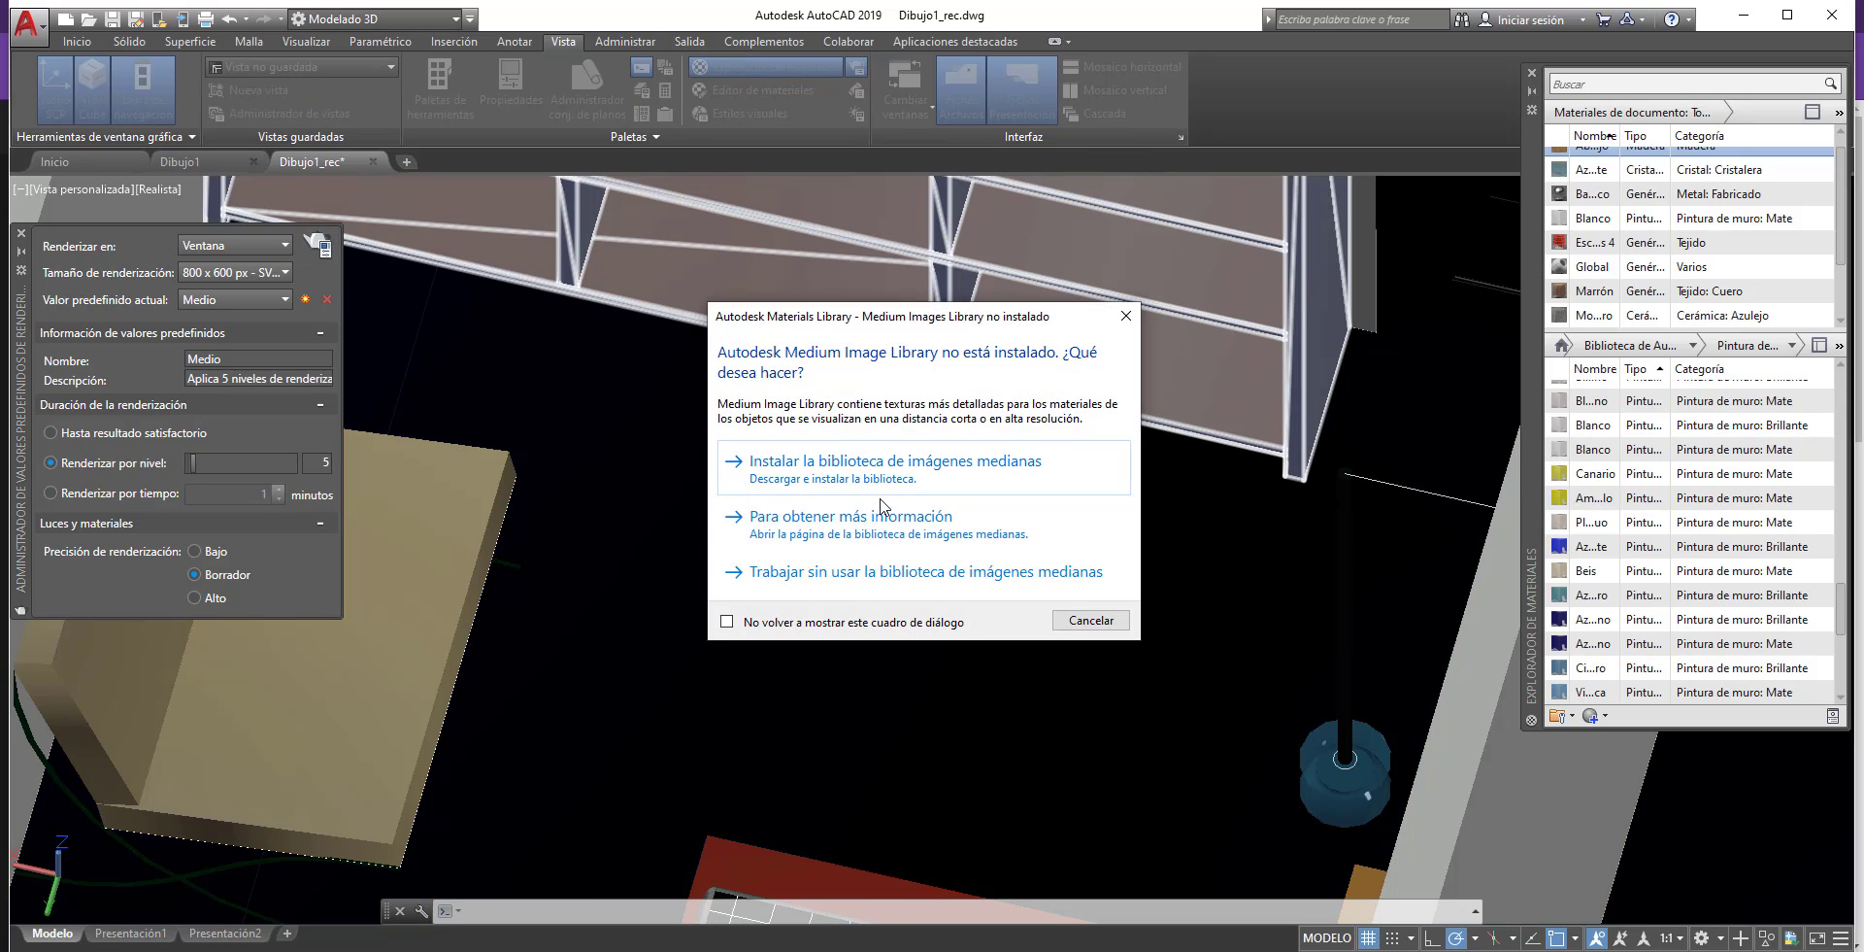
left_click(847, 573)
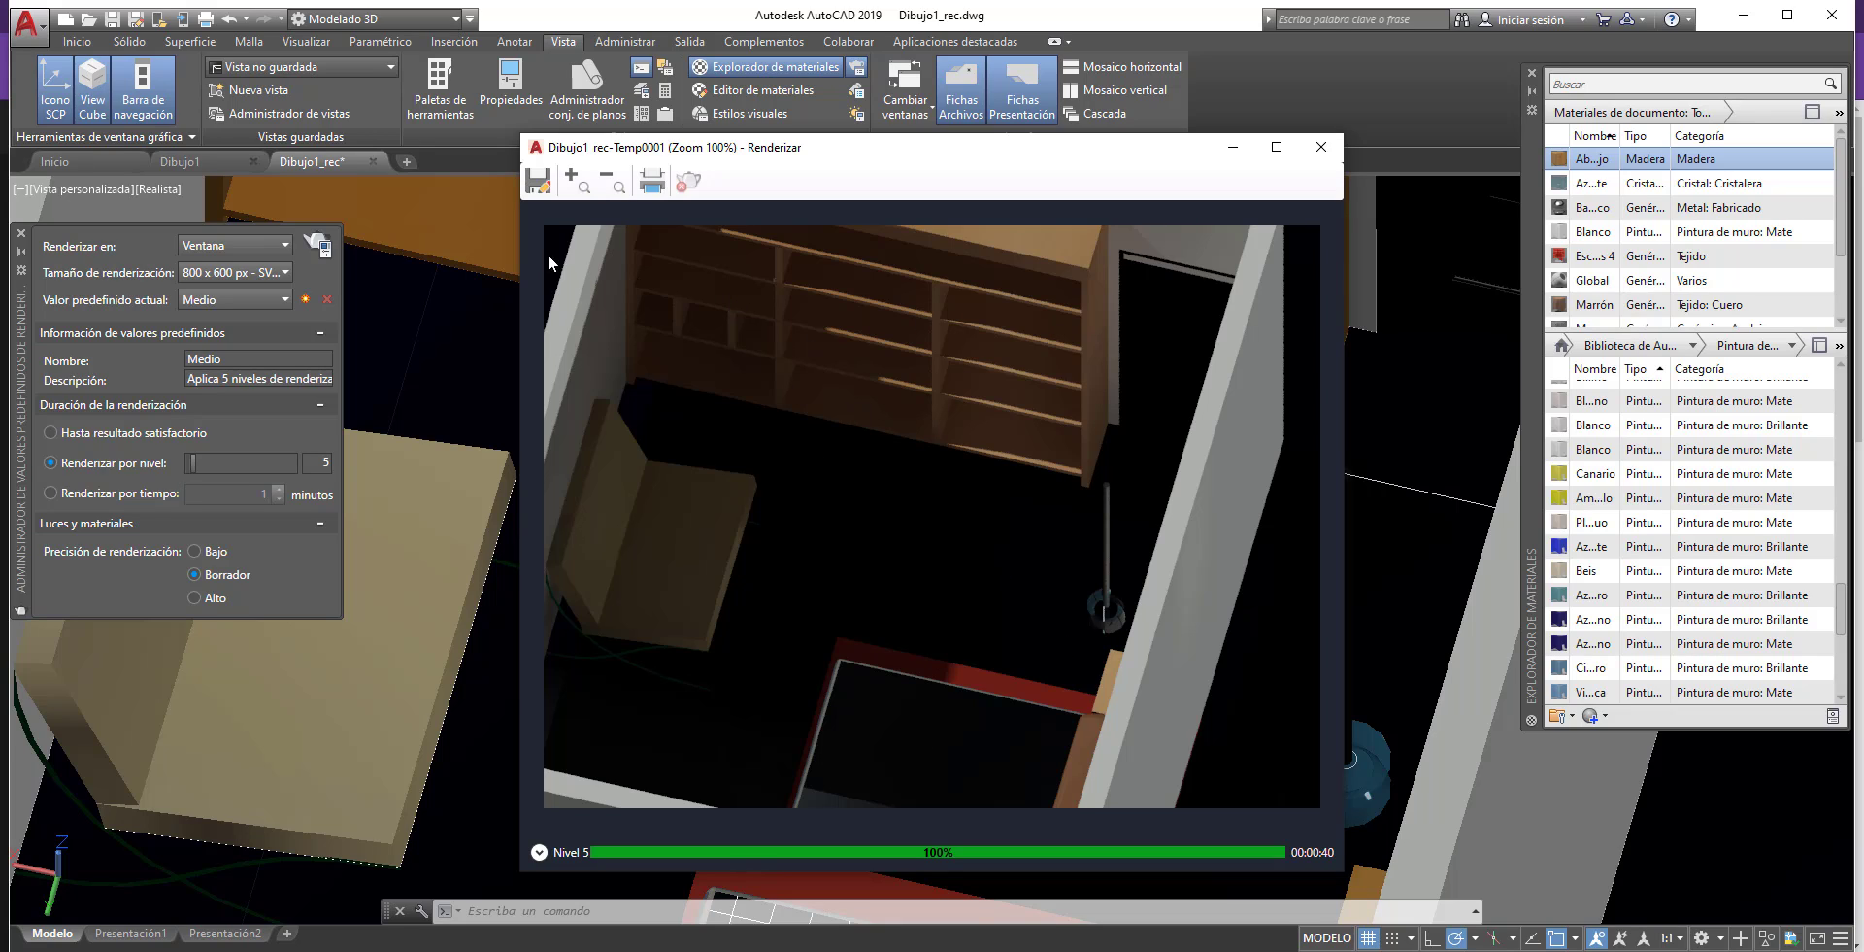
- Cancel saving the second render and close the Render window
left_click(538, 181)
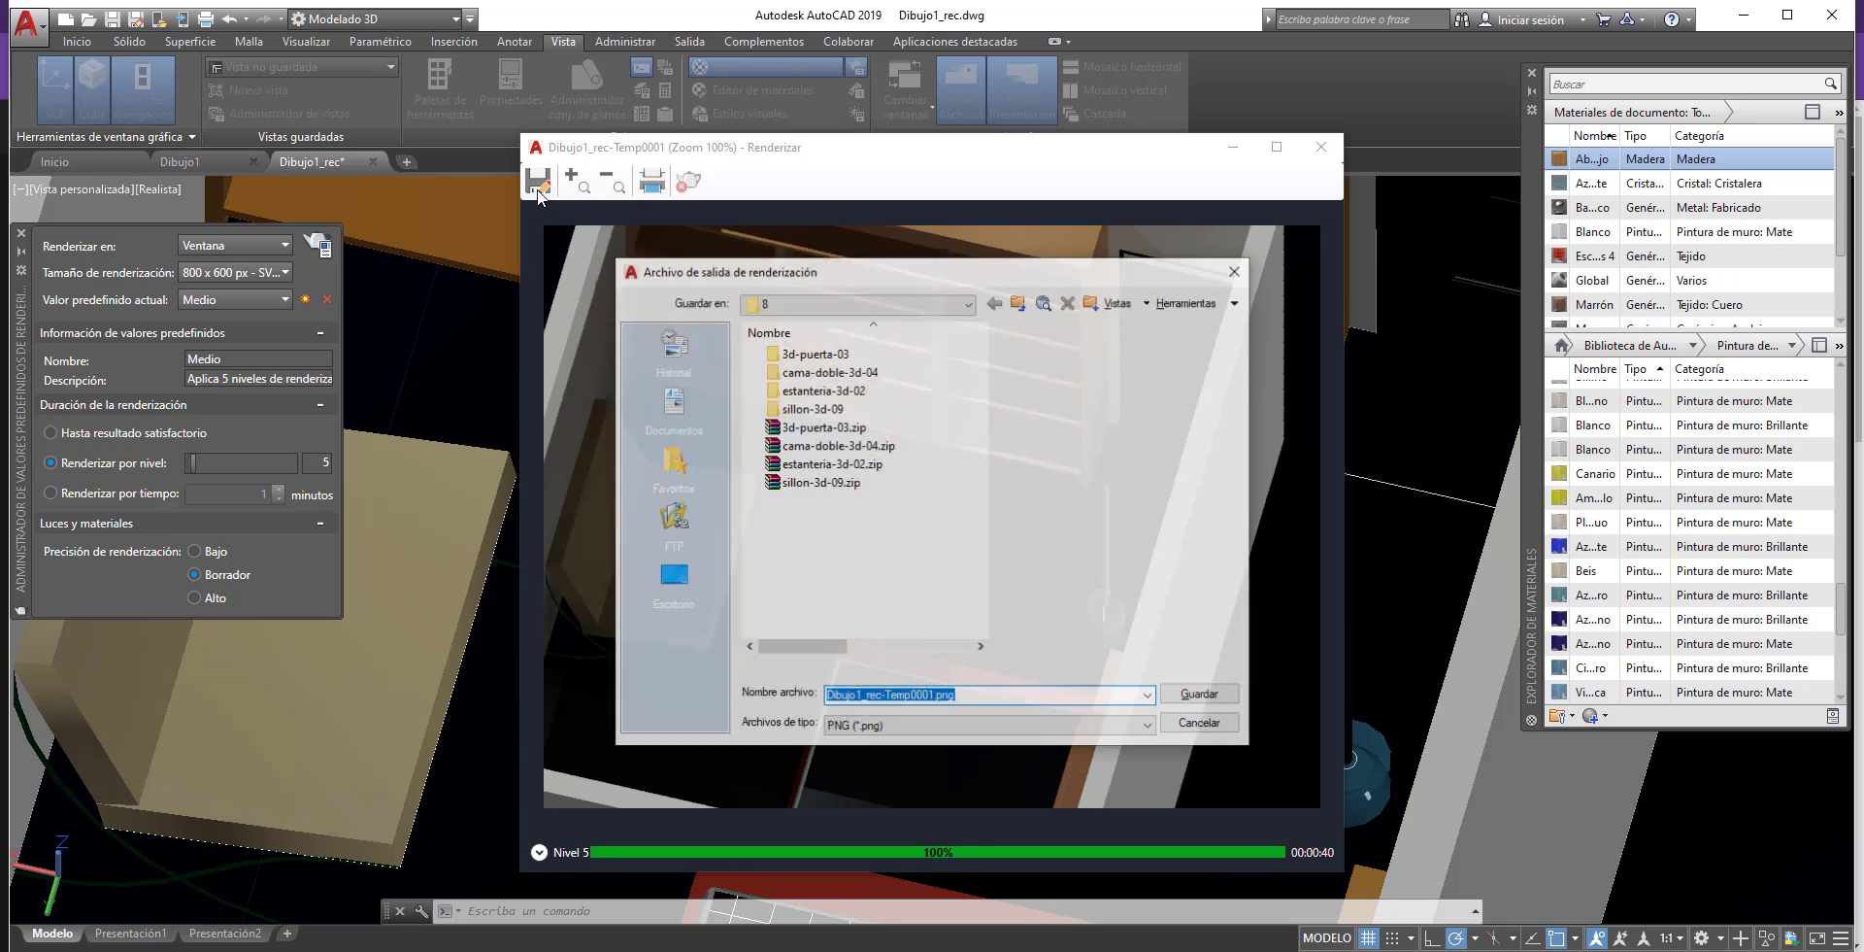
key("Return")
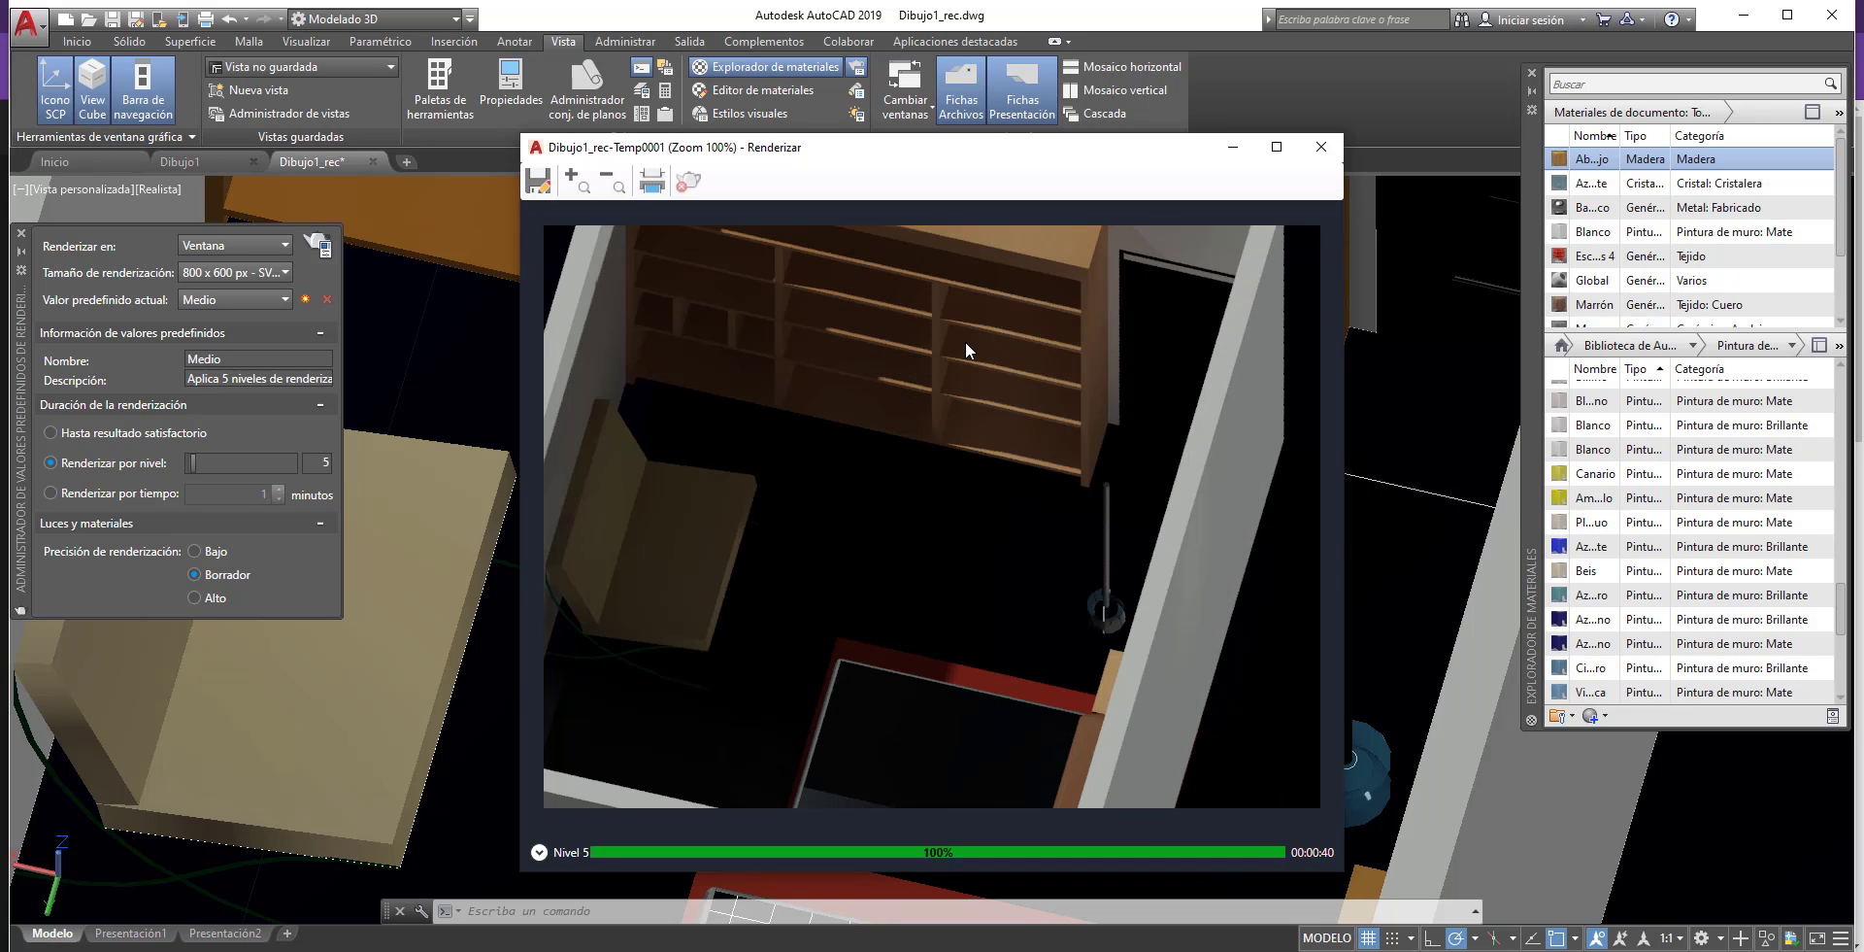
left_click(1321, 146)
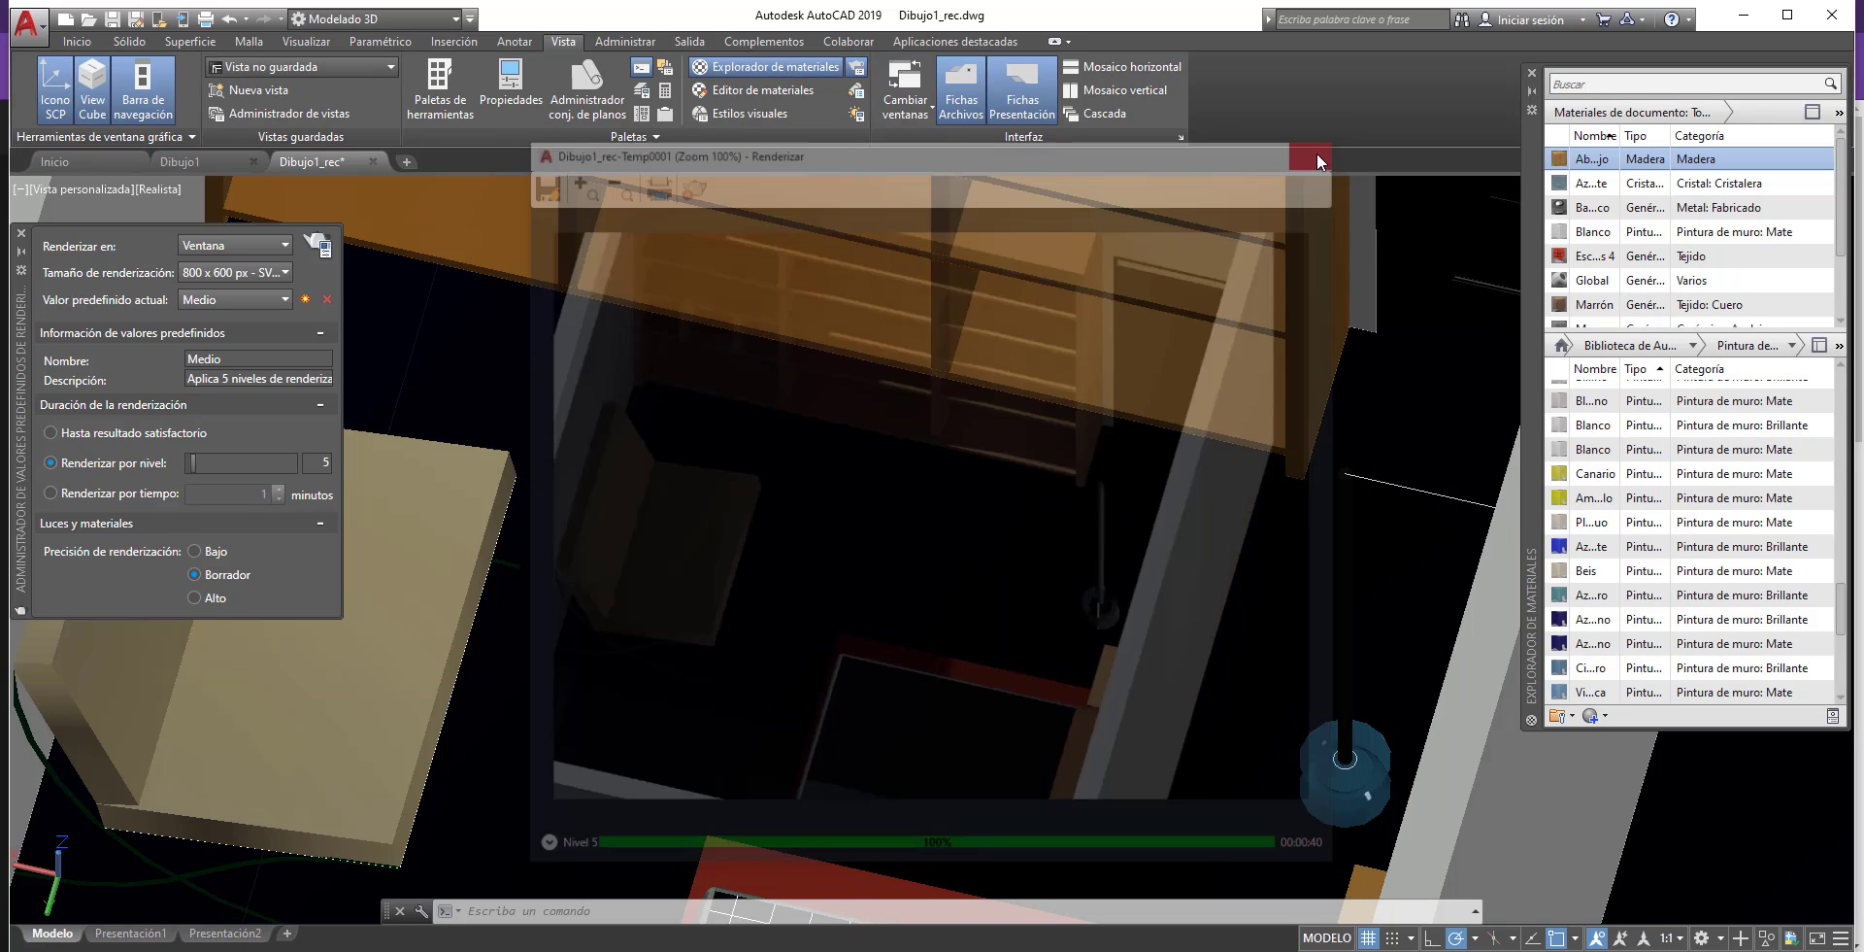
- Orbit to a tilted front view and zoom in on the three wall panels and lamps
scroll(928, 427, "down", 8)
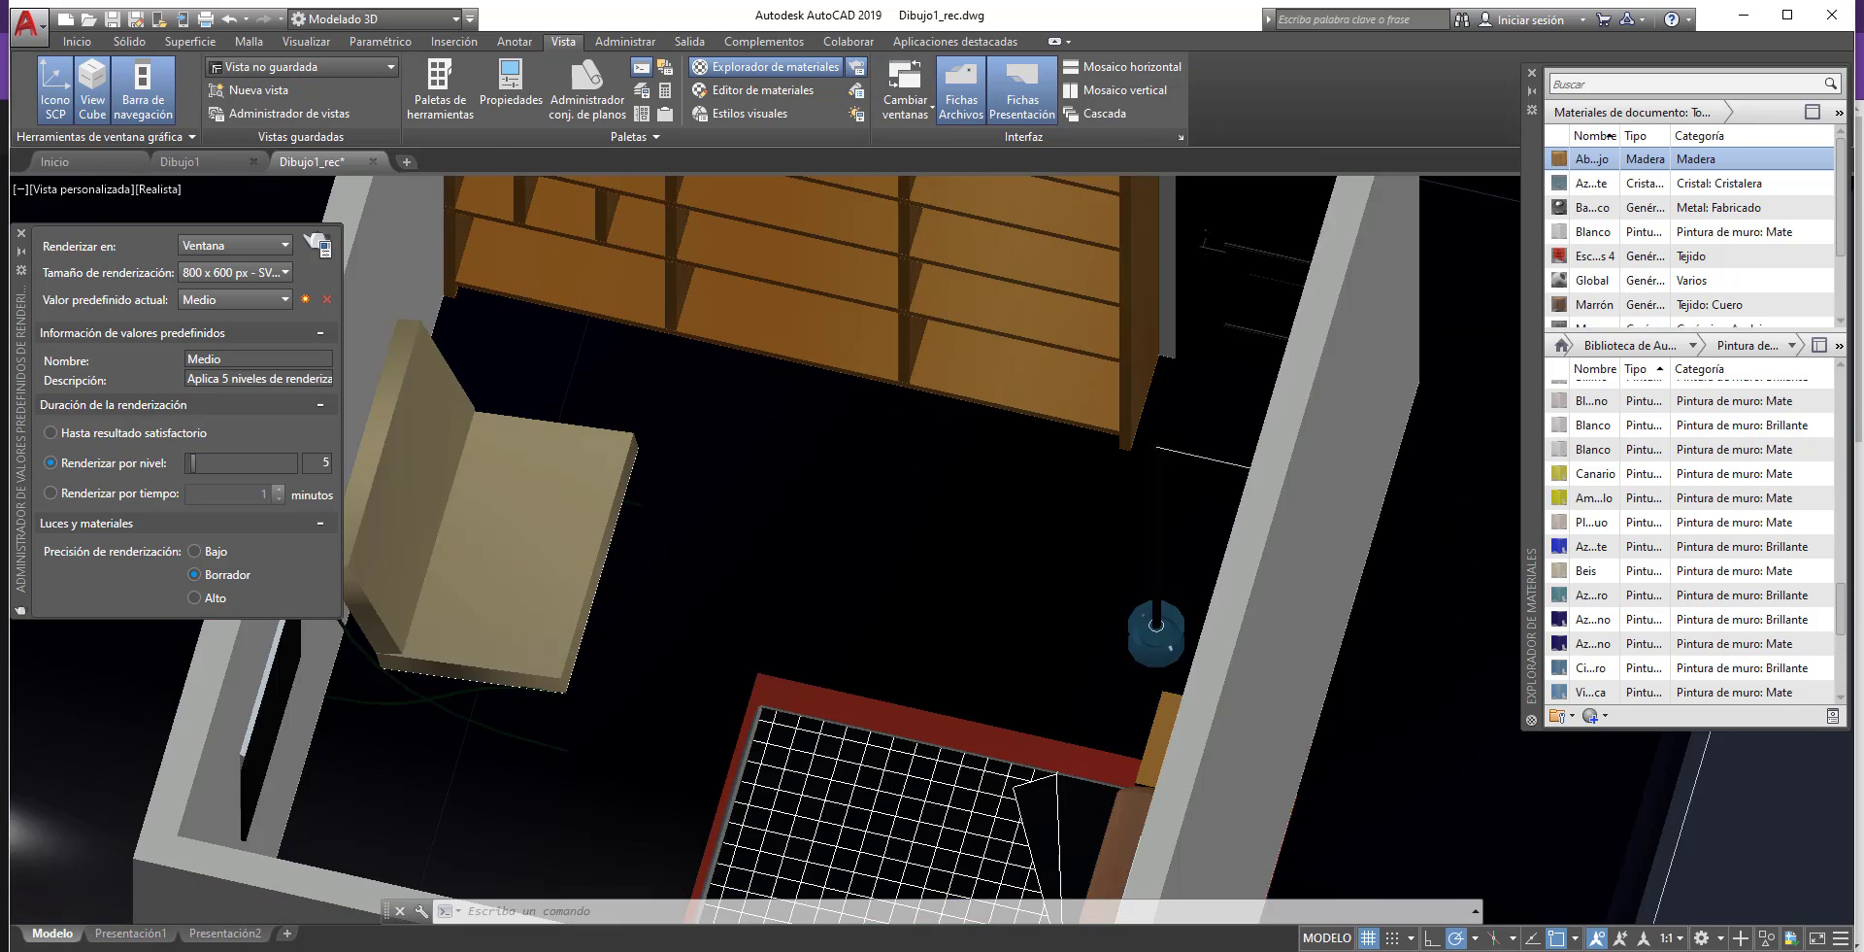
middle_click_drag(839, 468, 845, 582, "shift")
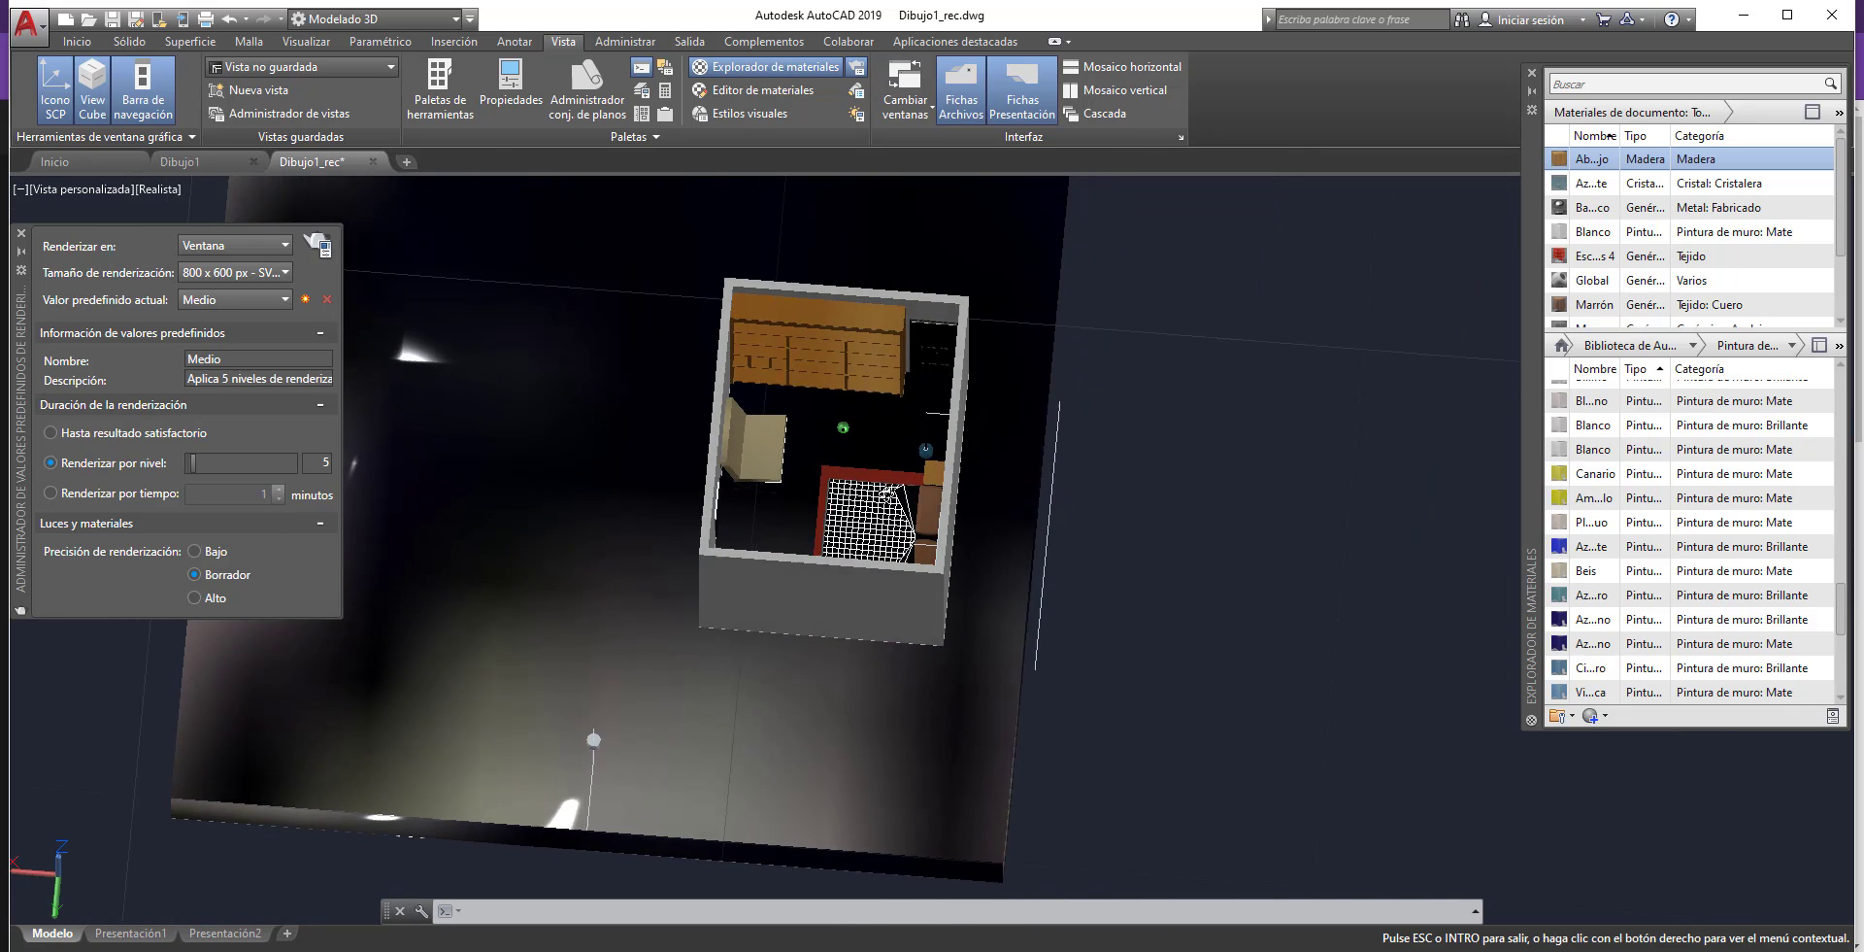
scroll(937, 320, "up", 5)
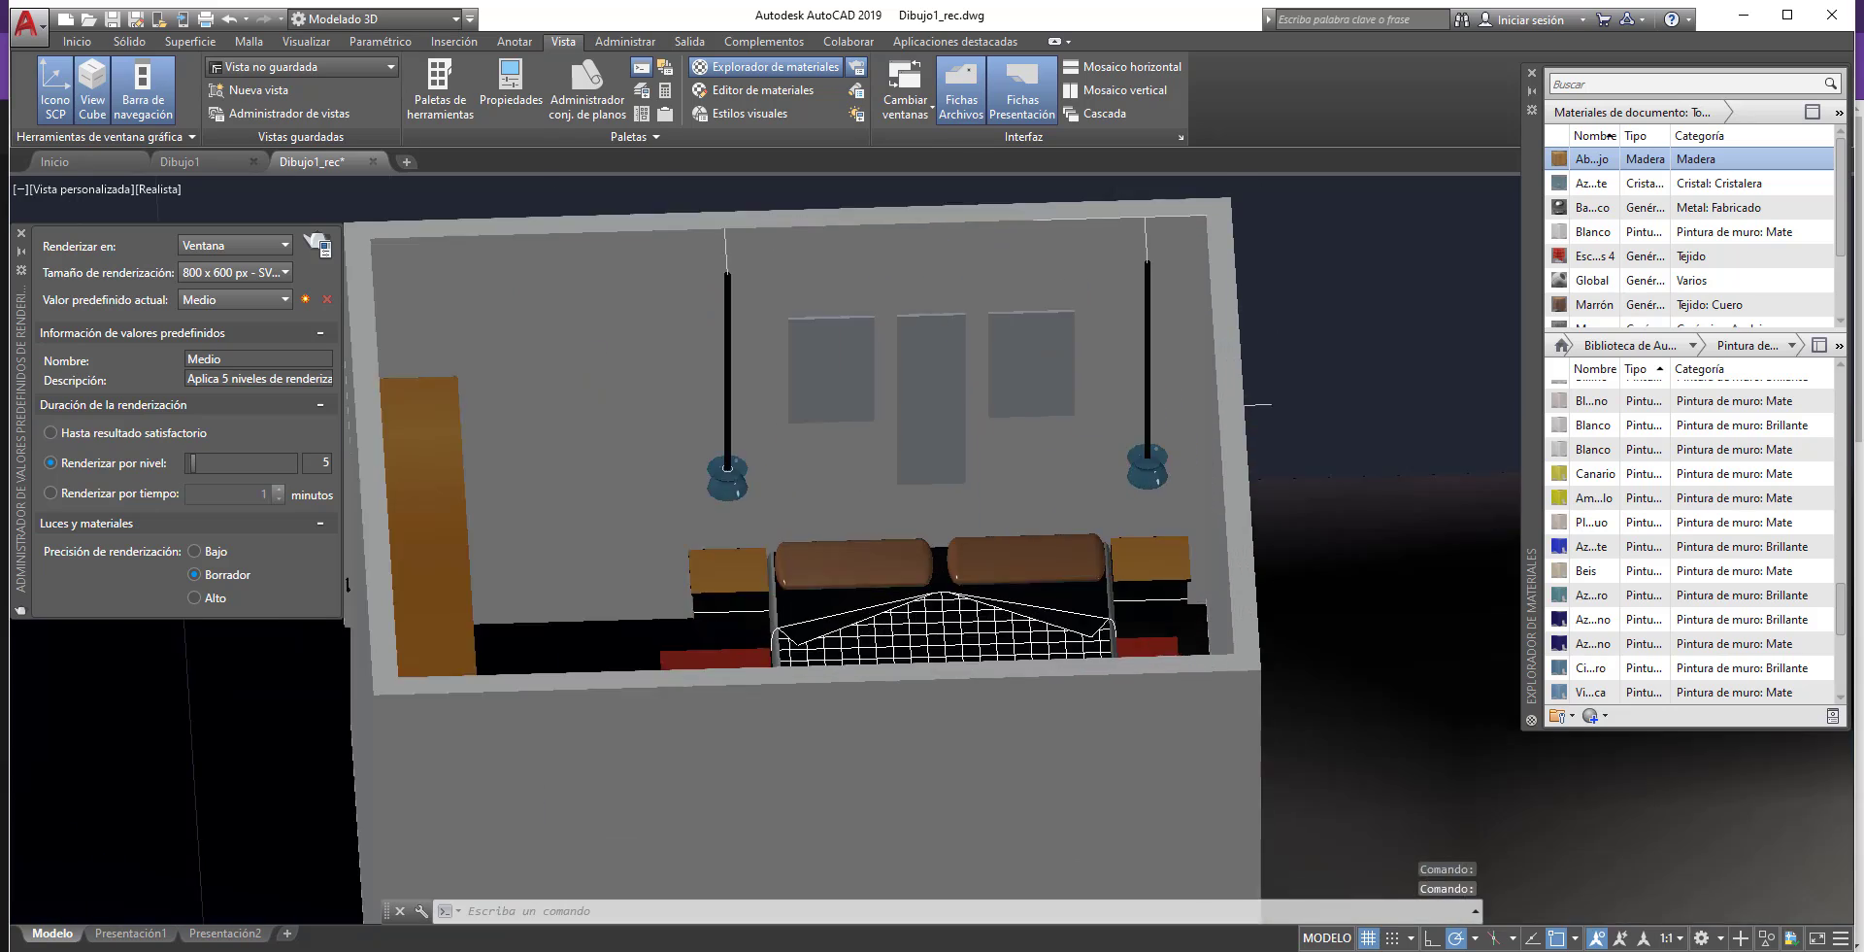
scroll(932, 388, "up", 5)
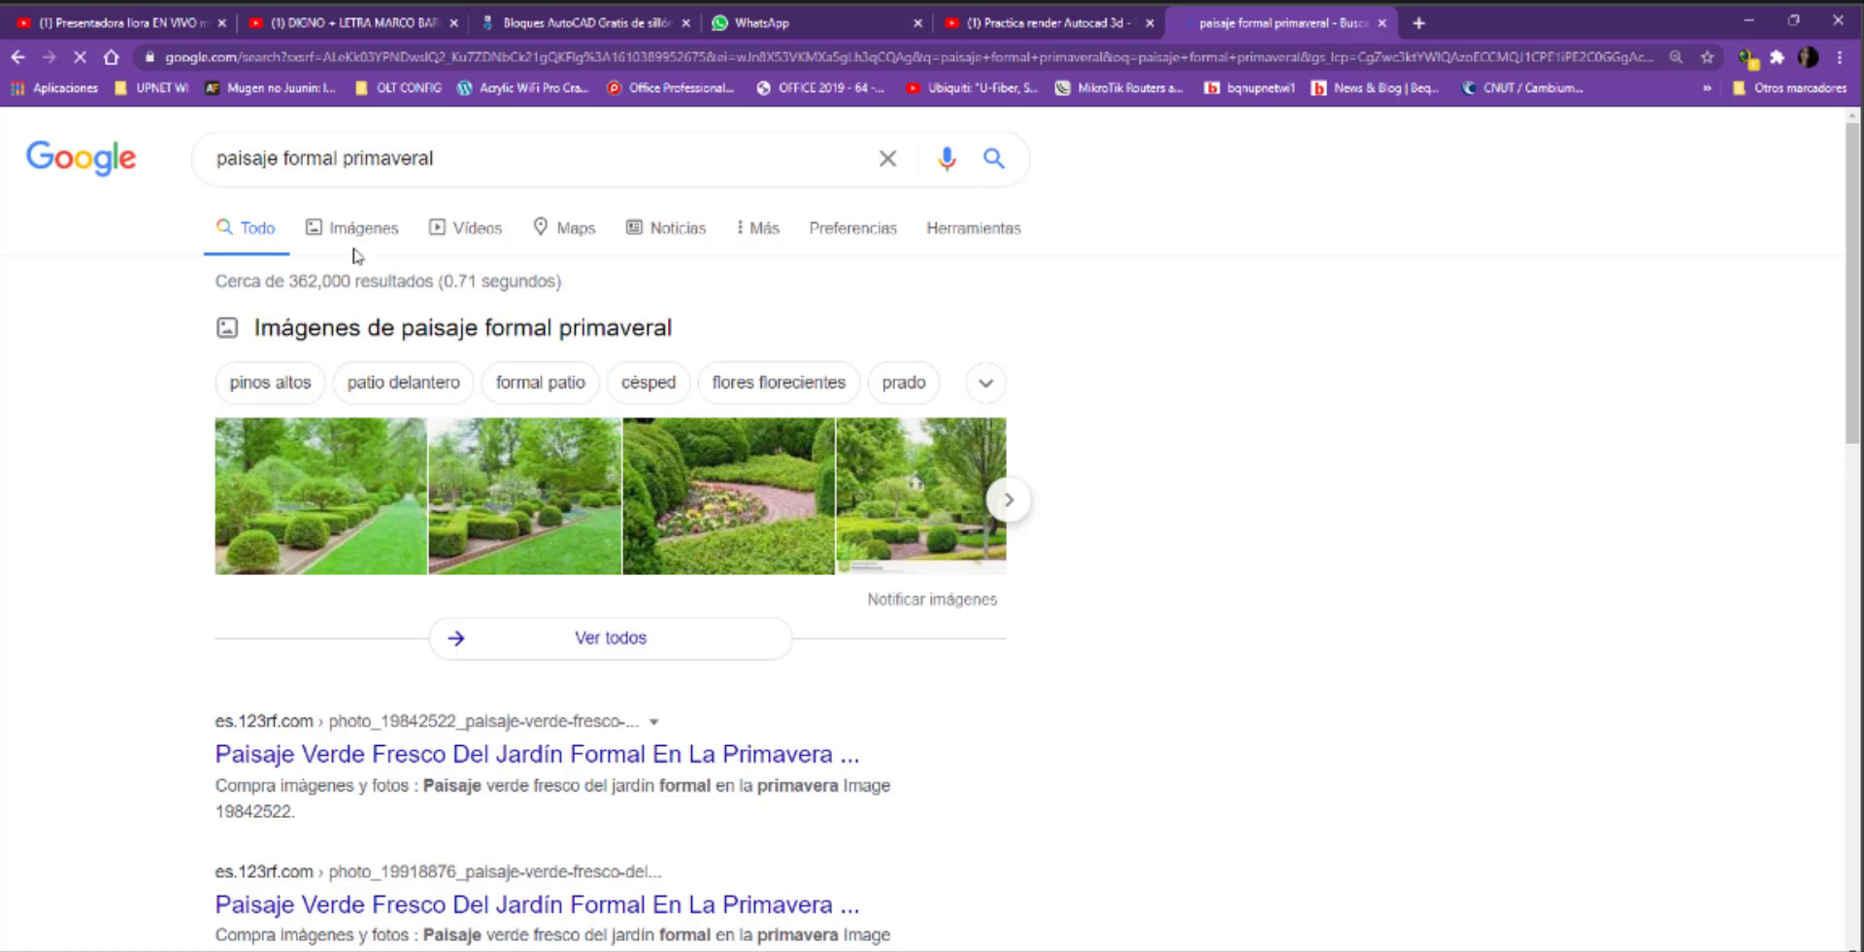
- Save the red-and-white tulip park photo from the 'paisaje formal primaveral' image results
left_click(355, 231)
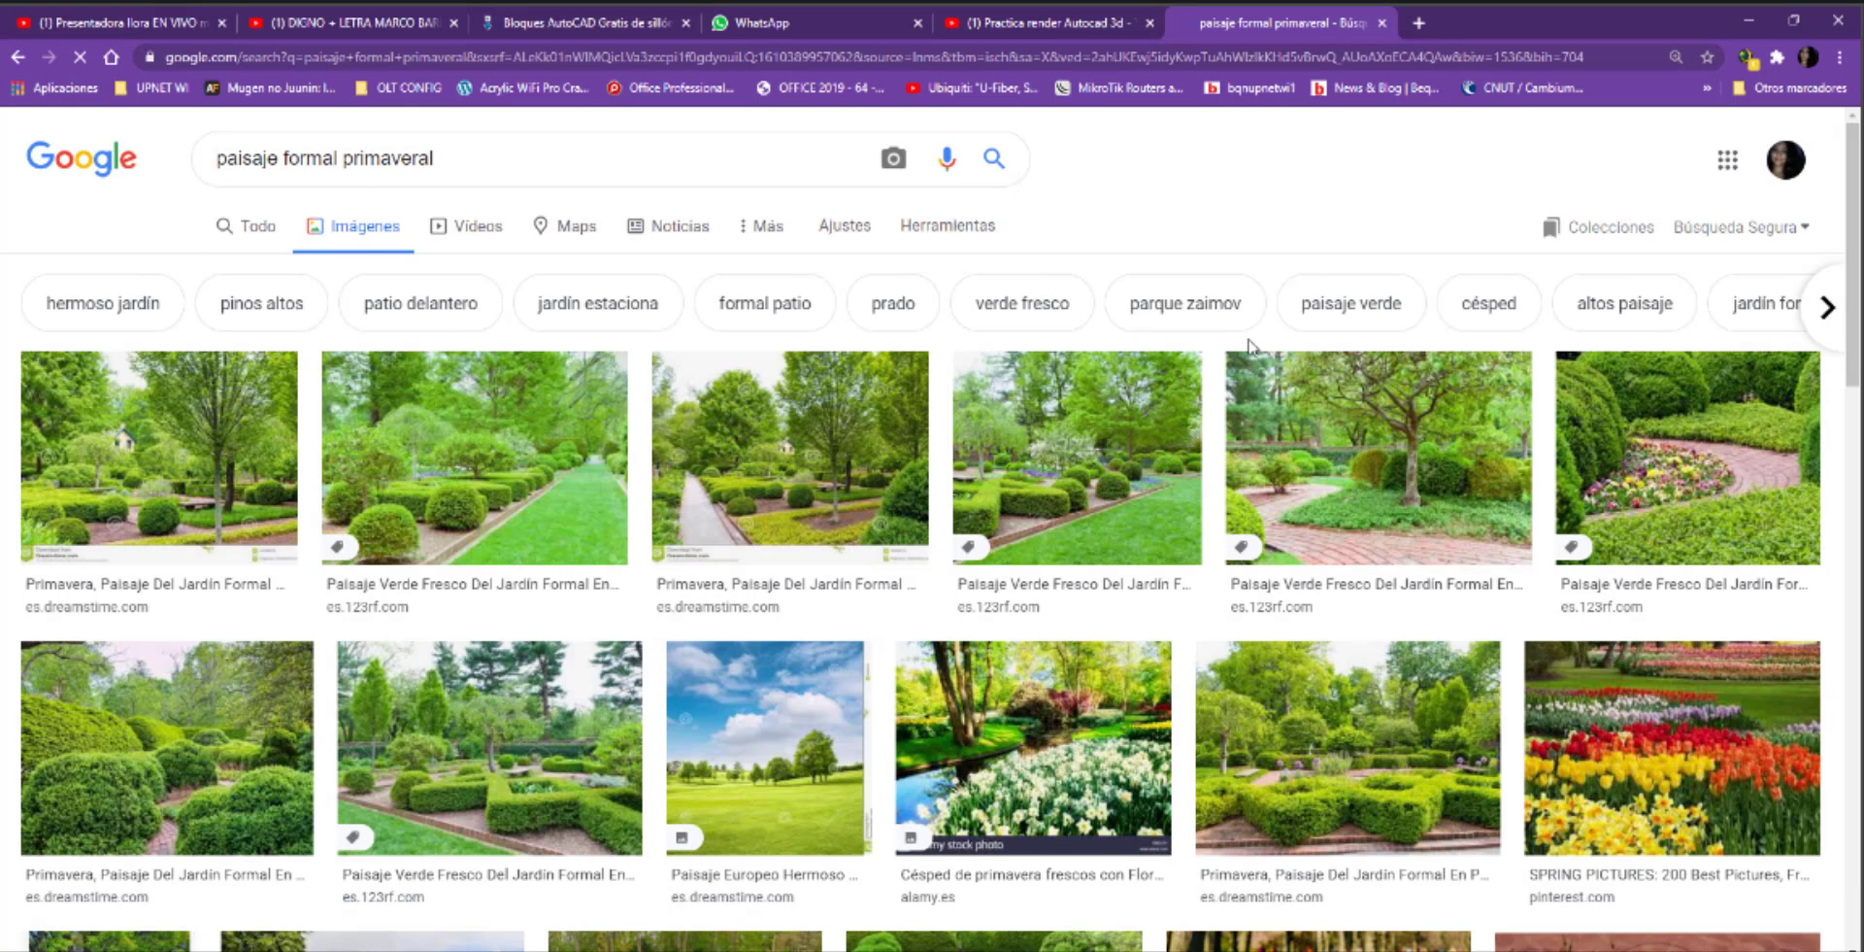
scroll(990, 434, "down", 1)
scroll(991, 434, "down", 4)
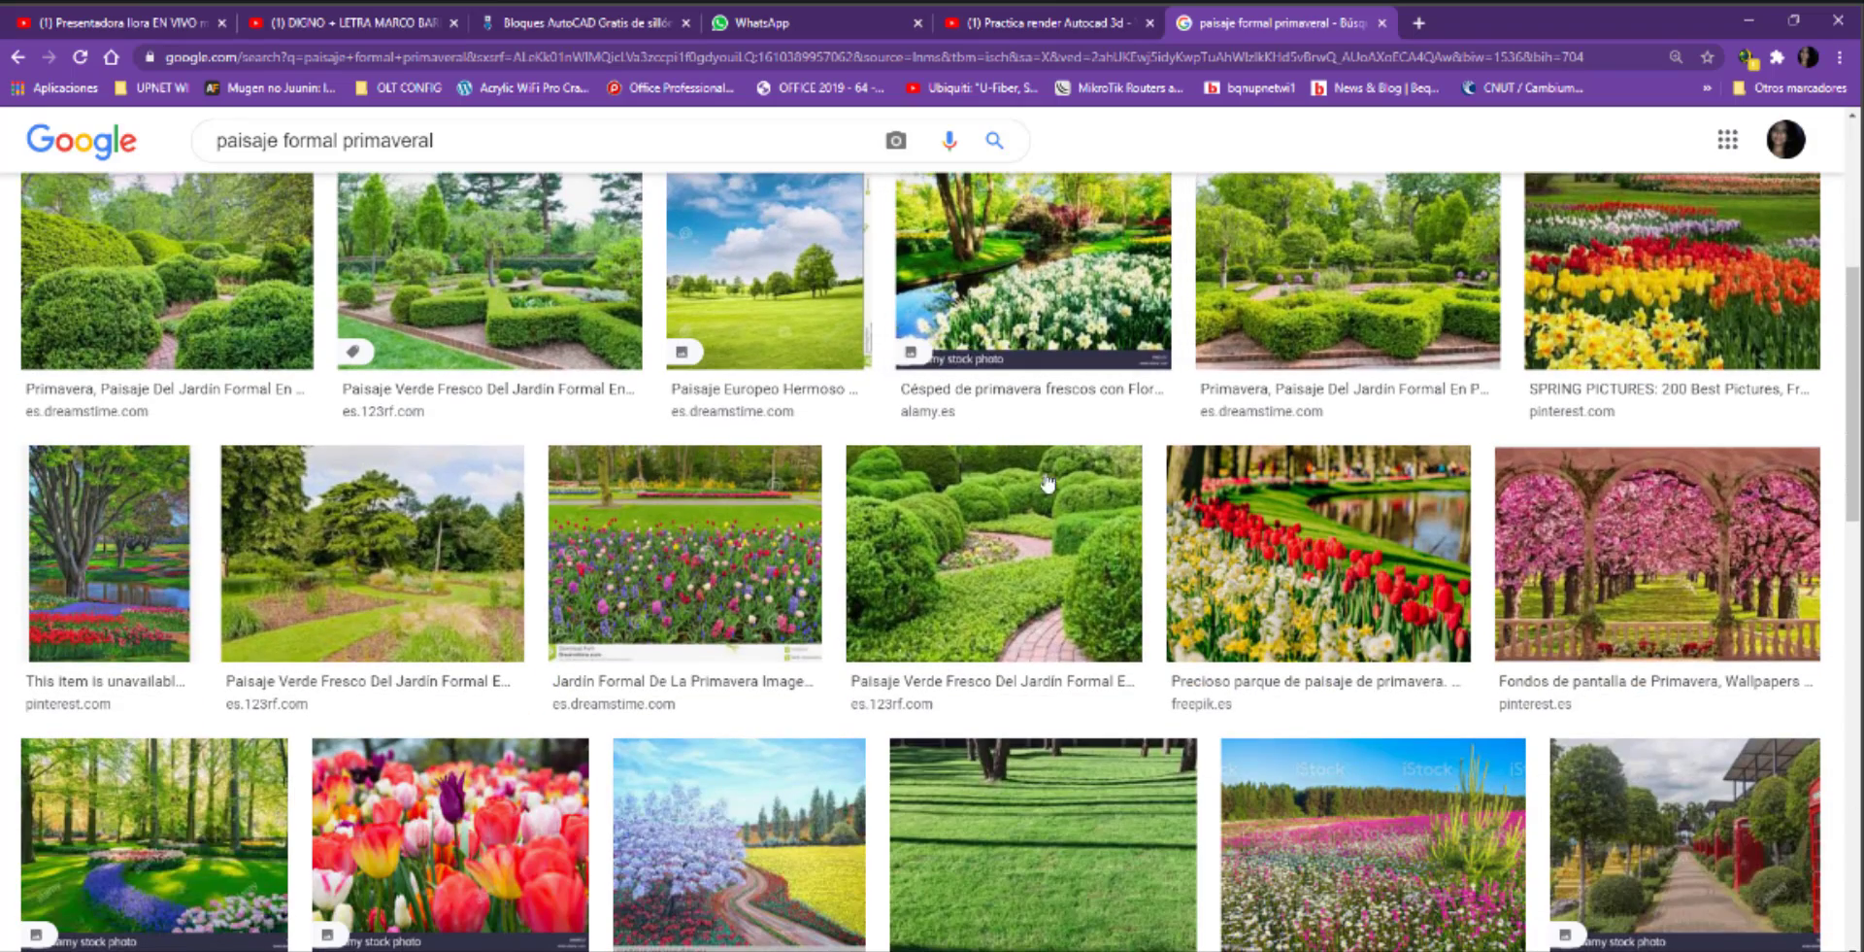
left_click(1285, 576)
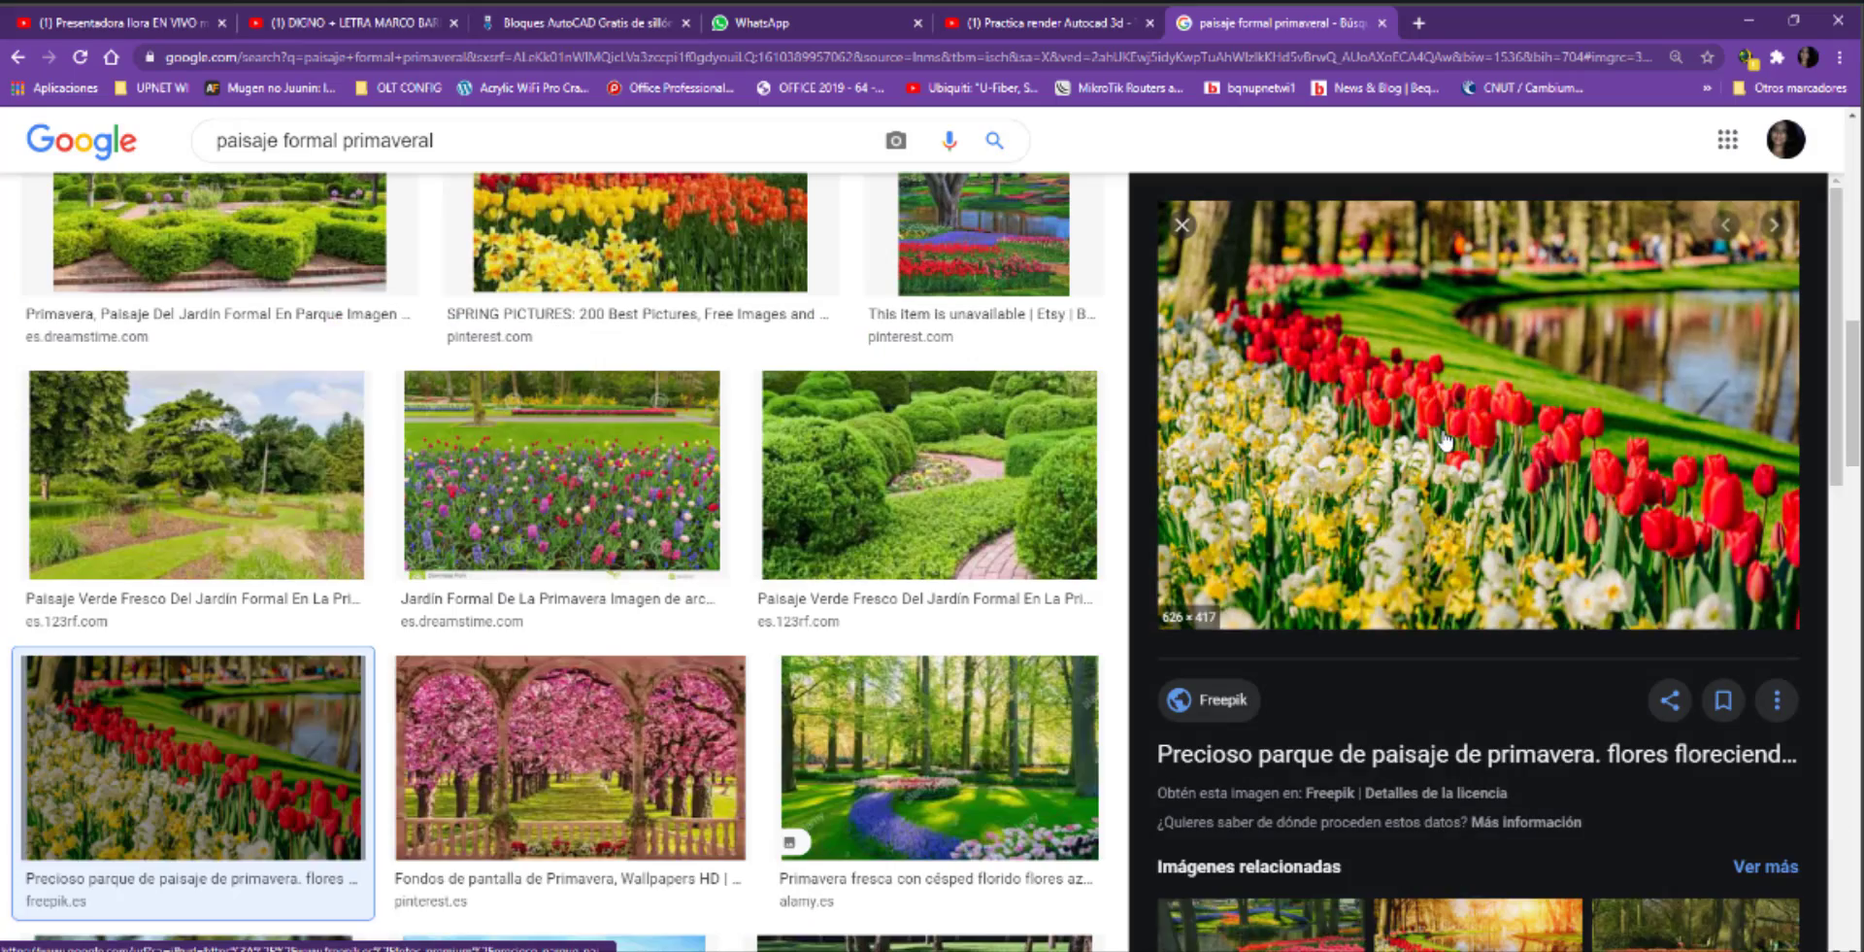
right_click(1407, 382)
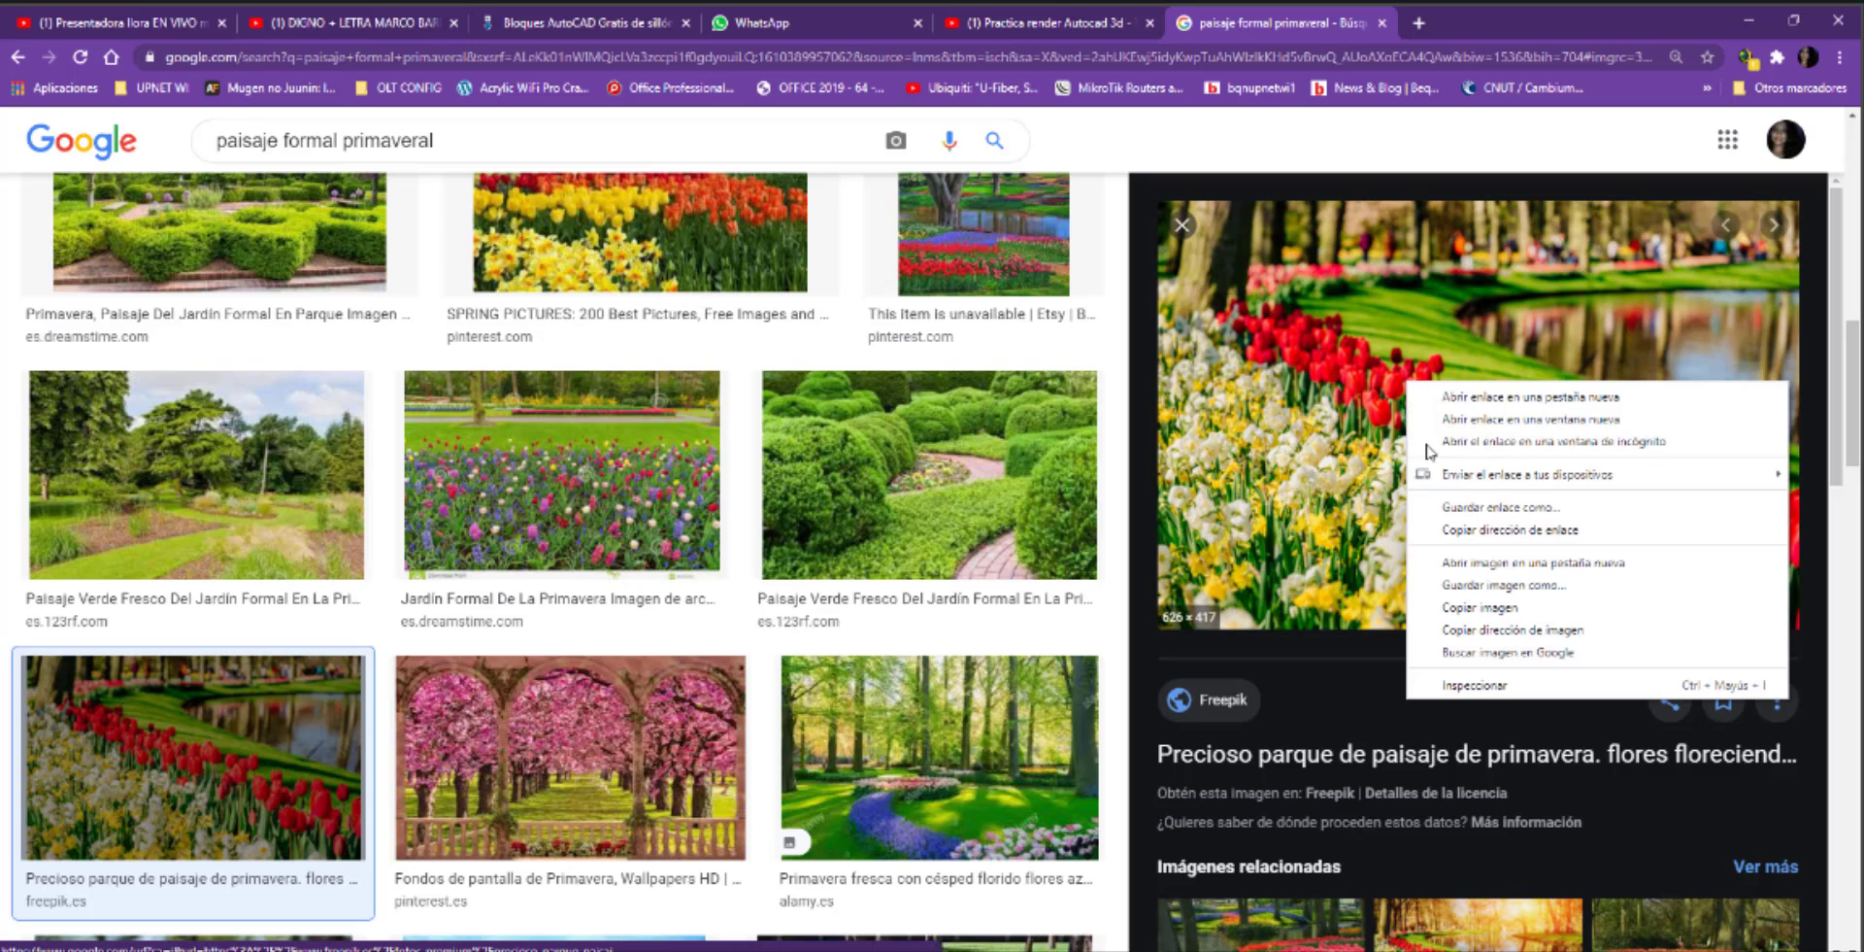
left_click(1453, 586)
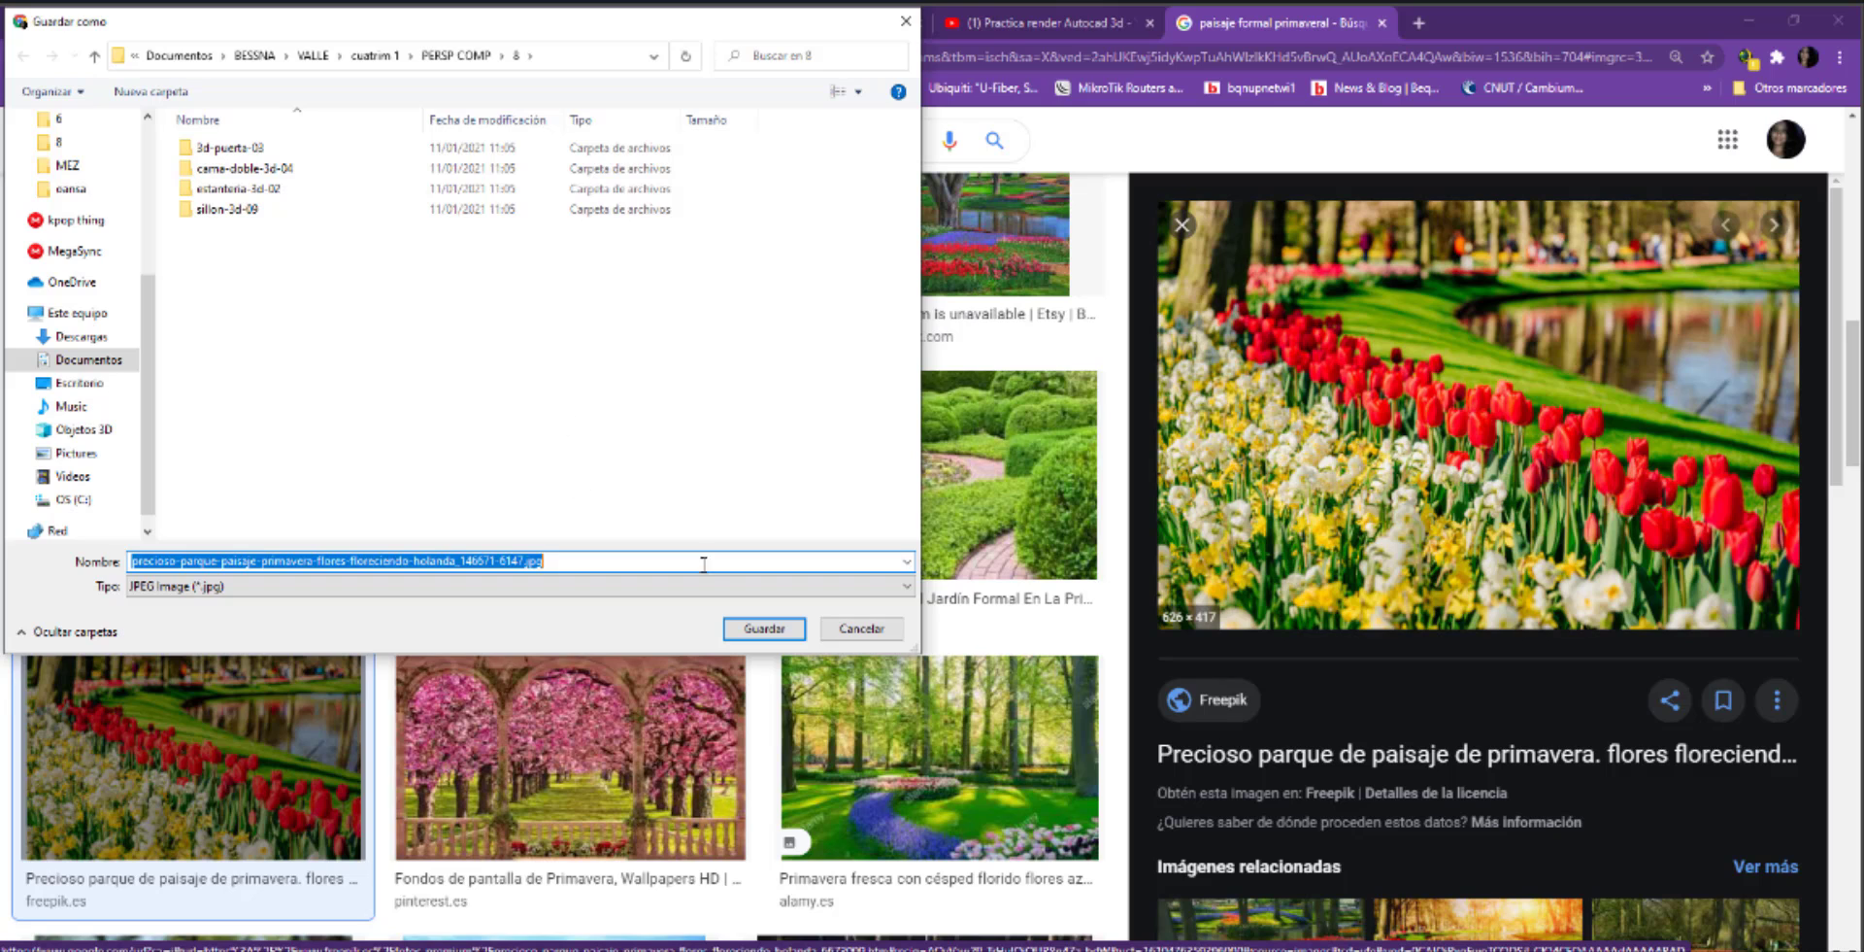
left_click(738, 628)
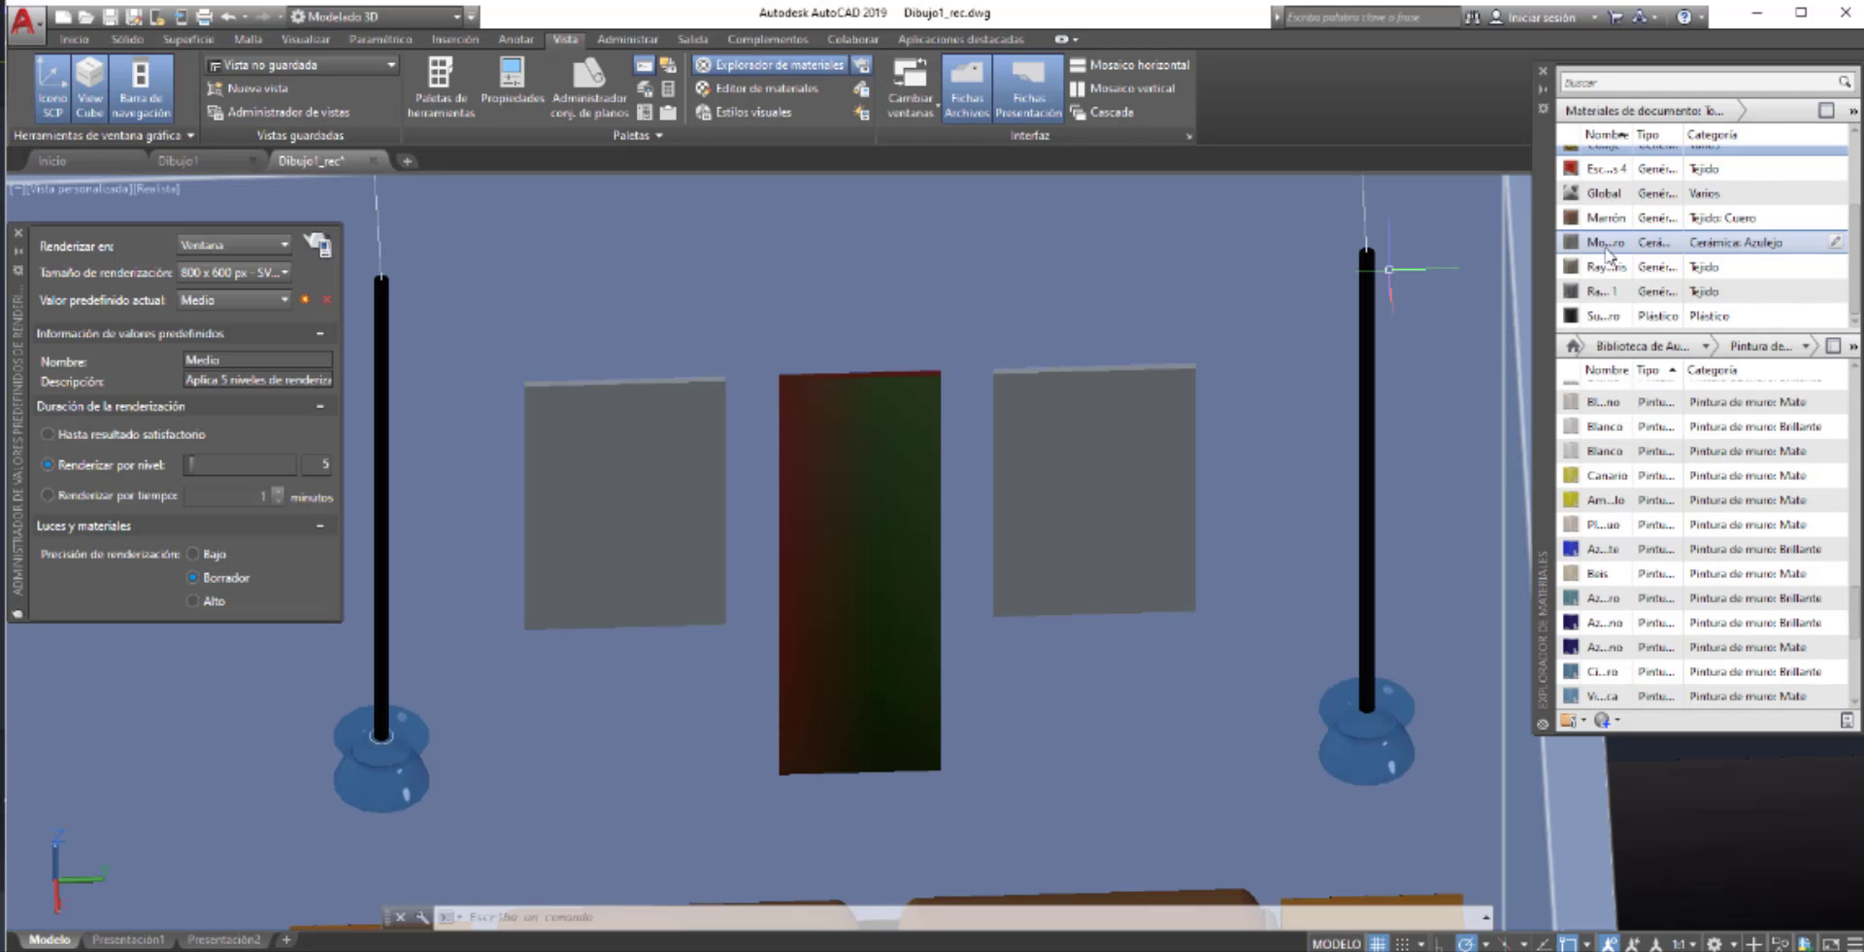
- Duplicate the ceramic tile material, rename the copy 'paisaje', and open it in the Material Editor
right_click(1600, 243)
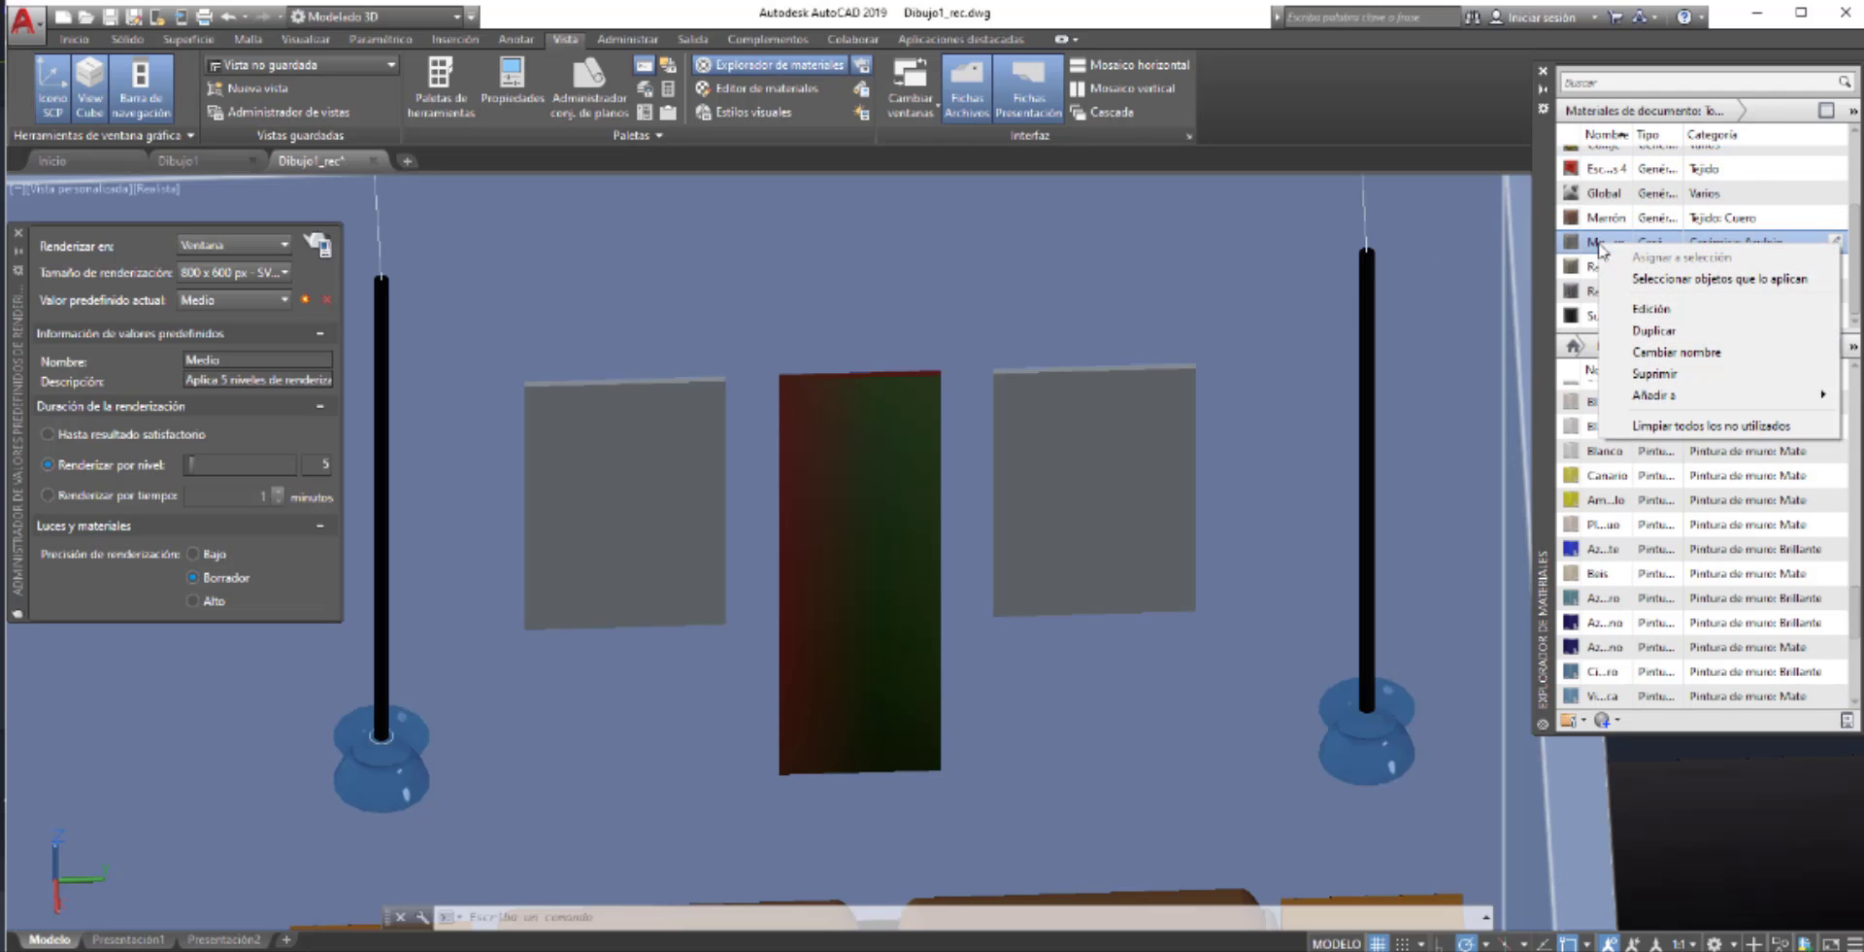
left_click(1653, 331)
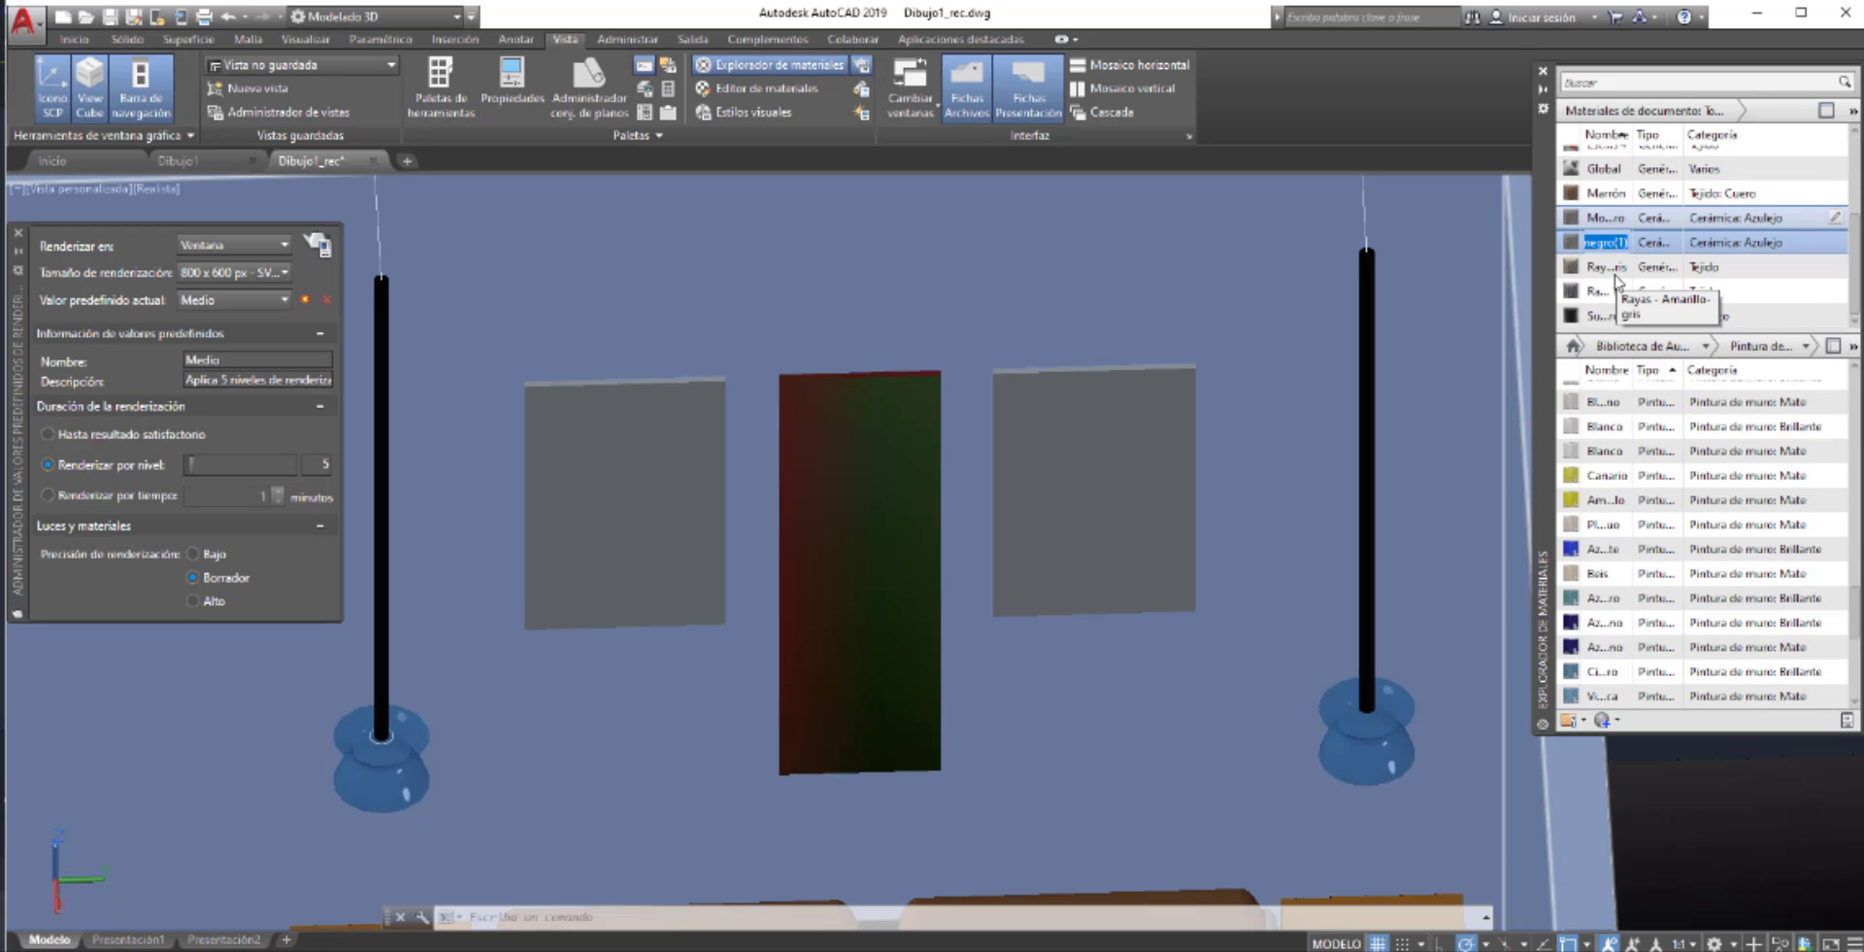
type("paiseje")
left_click(1654, 248)
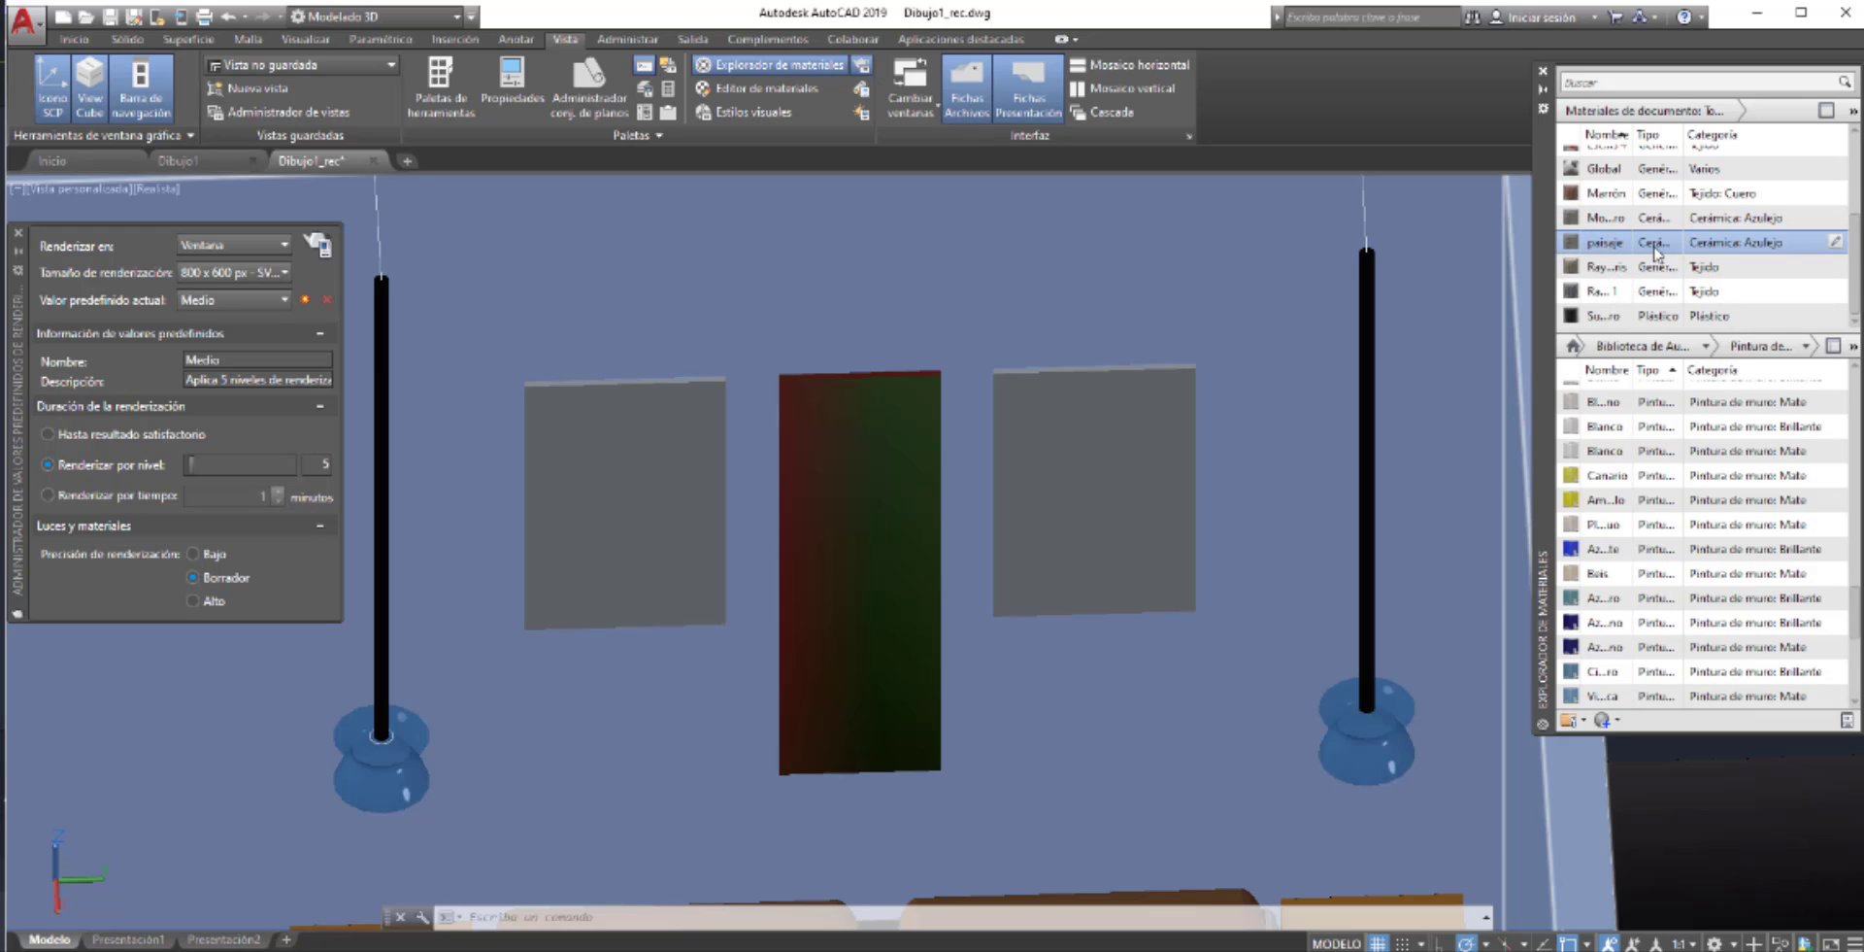
double_click(1656, 251)
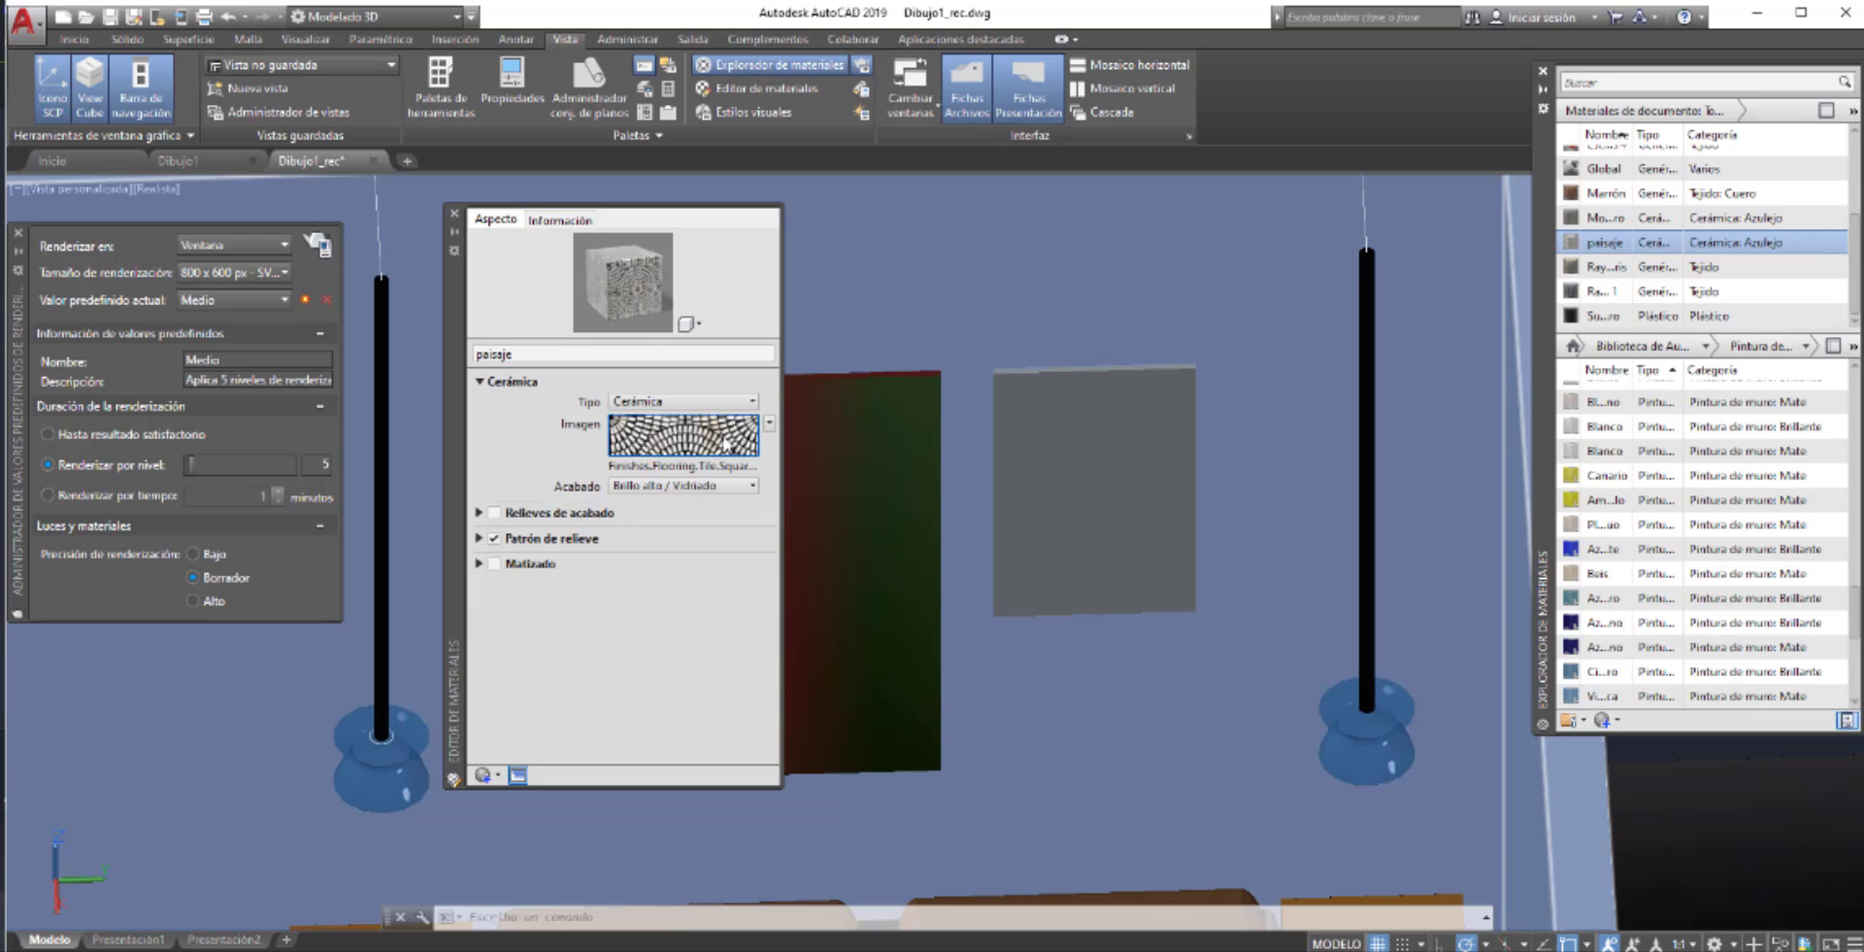
- Replace the material's texture source image with the saved tulip landscape JPG
left_click(648, 452)
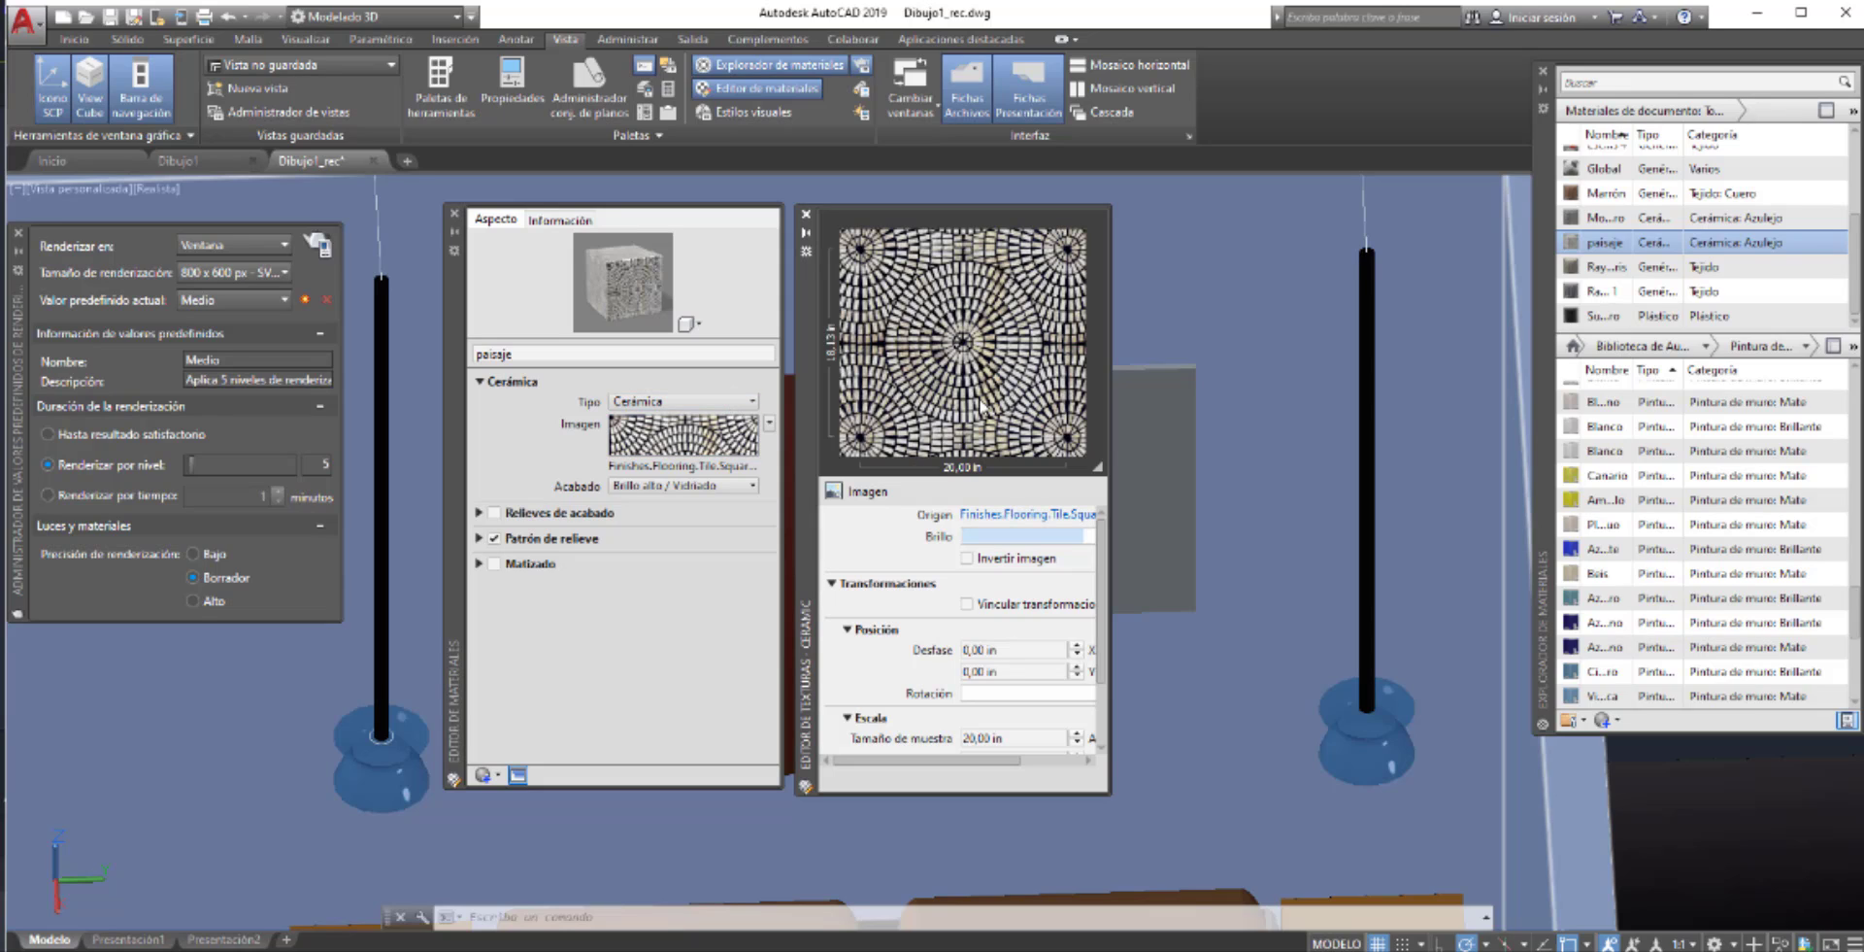
scroll(971, 529, "down", 1)
scroll(1005, 539, "up", 1)
left_click(997, 515)
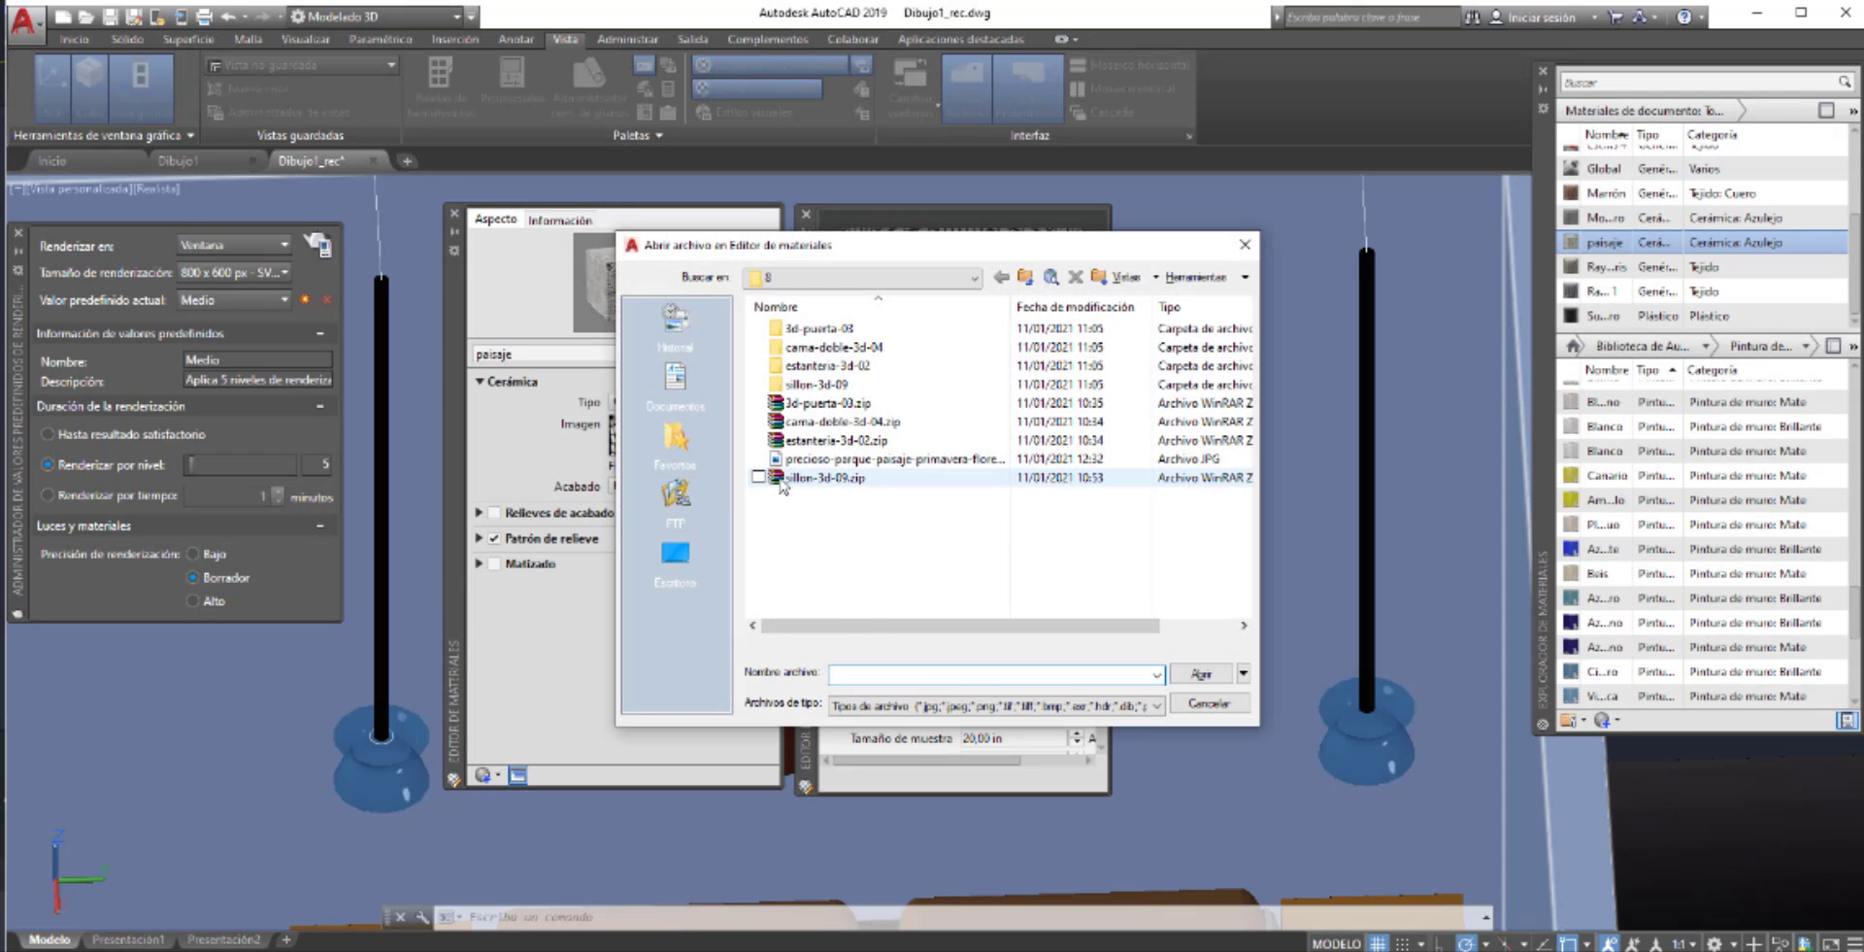
left_click(798, 478)
left_click(874, 459)
left_click(1201, 673)
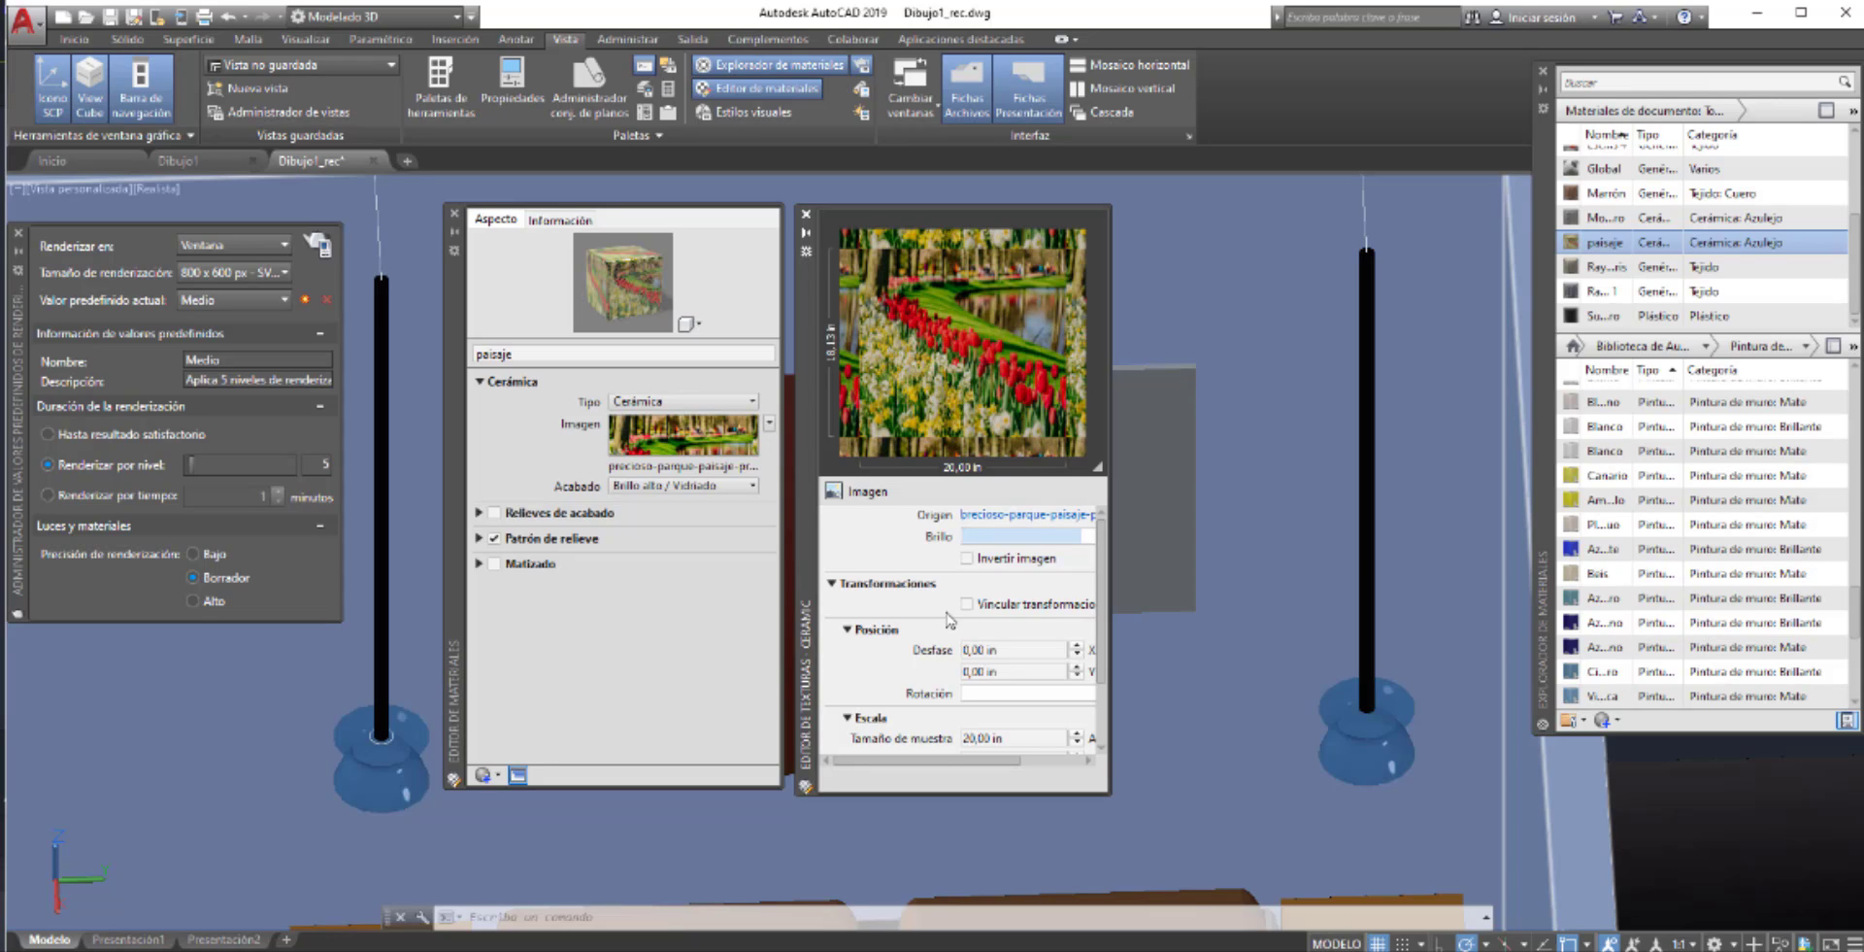
- Set horizontal and vertical repeat to Ninguno, then close the Texture and Material editors
scroll(950, 622, "down", 1)
scroll(950, 621, "down", 1)
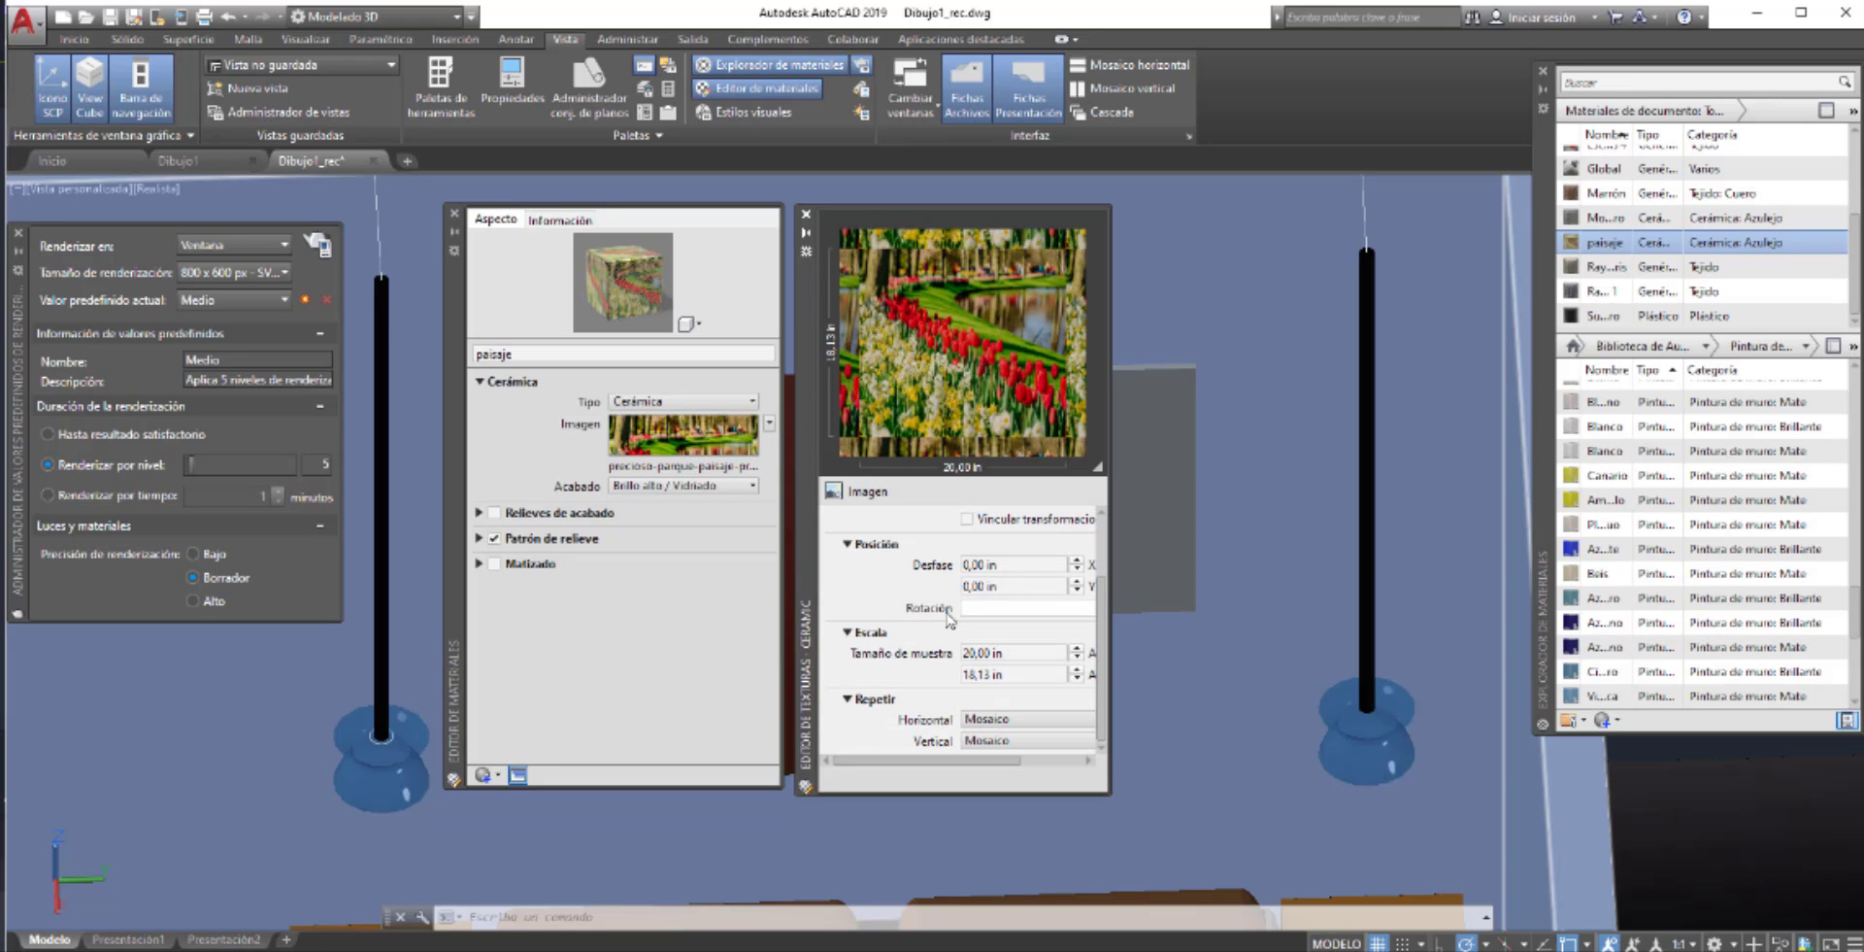
scroll(950, 621, "up", 1)
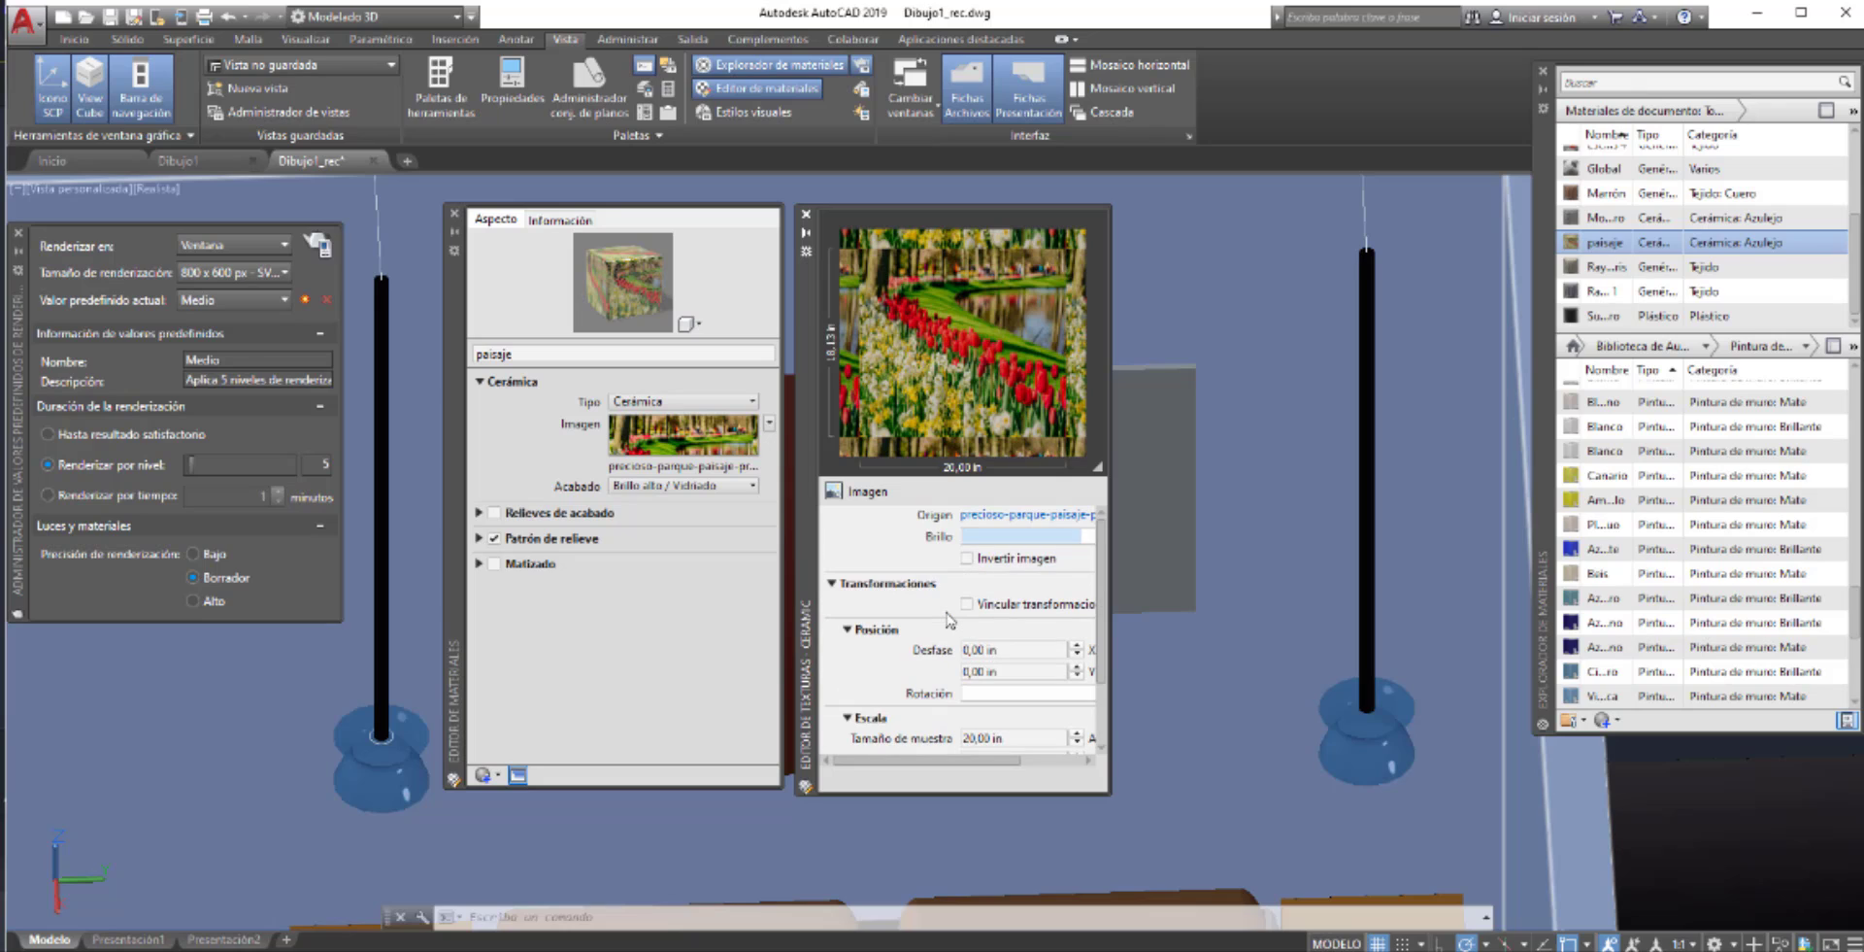
scroll(949, 621, "down", 1)
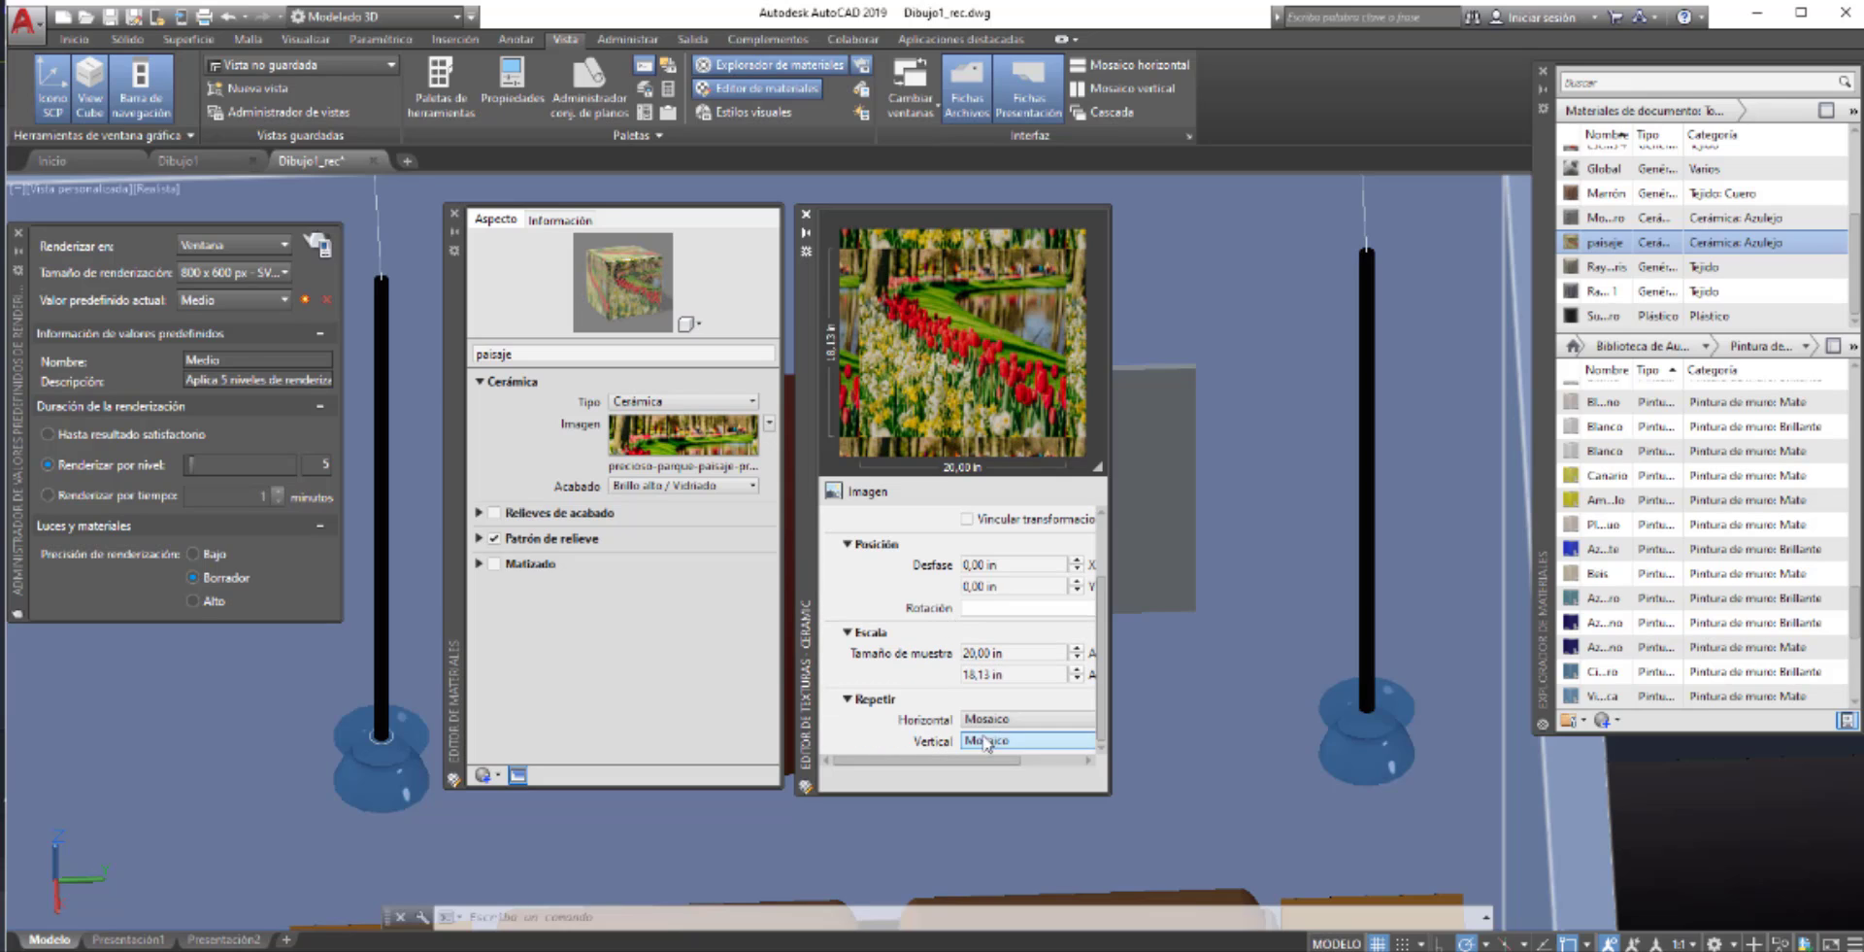
left_click(1015, 718)
left_click(1052, 739)
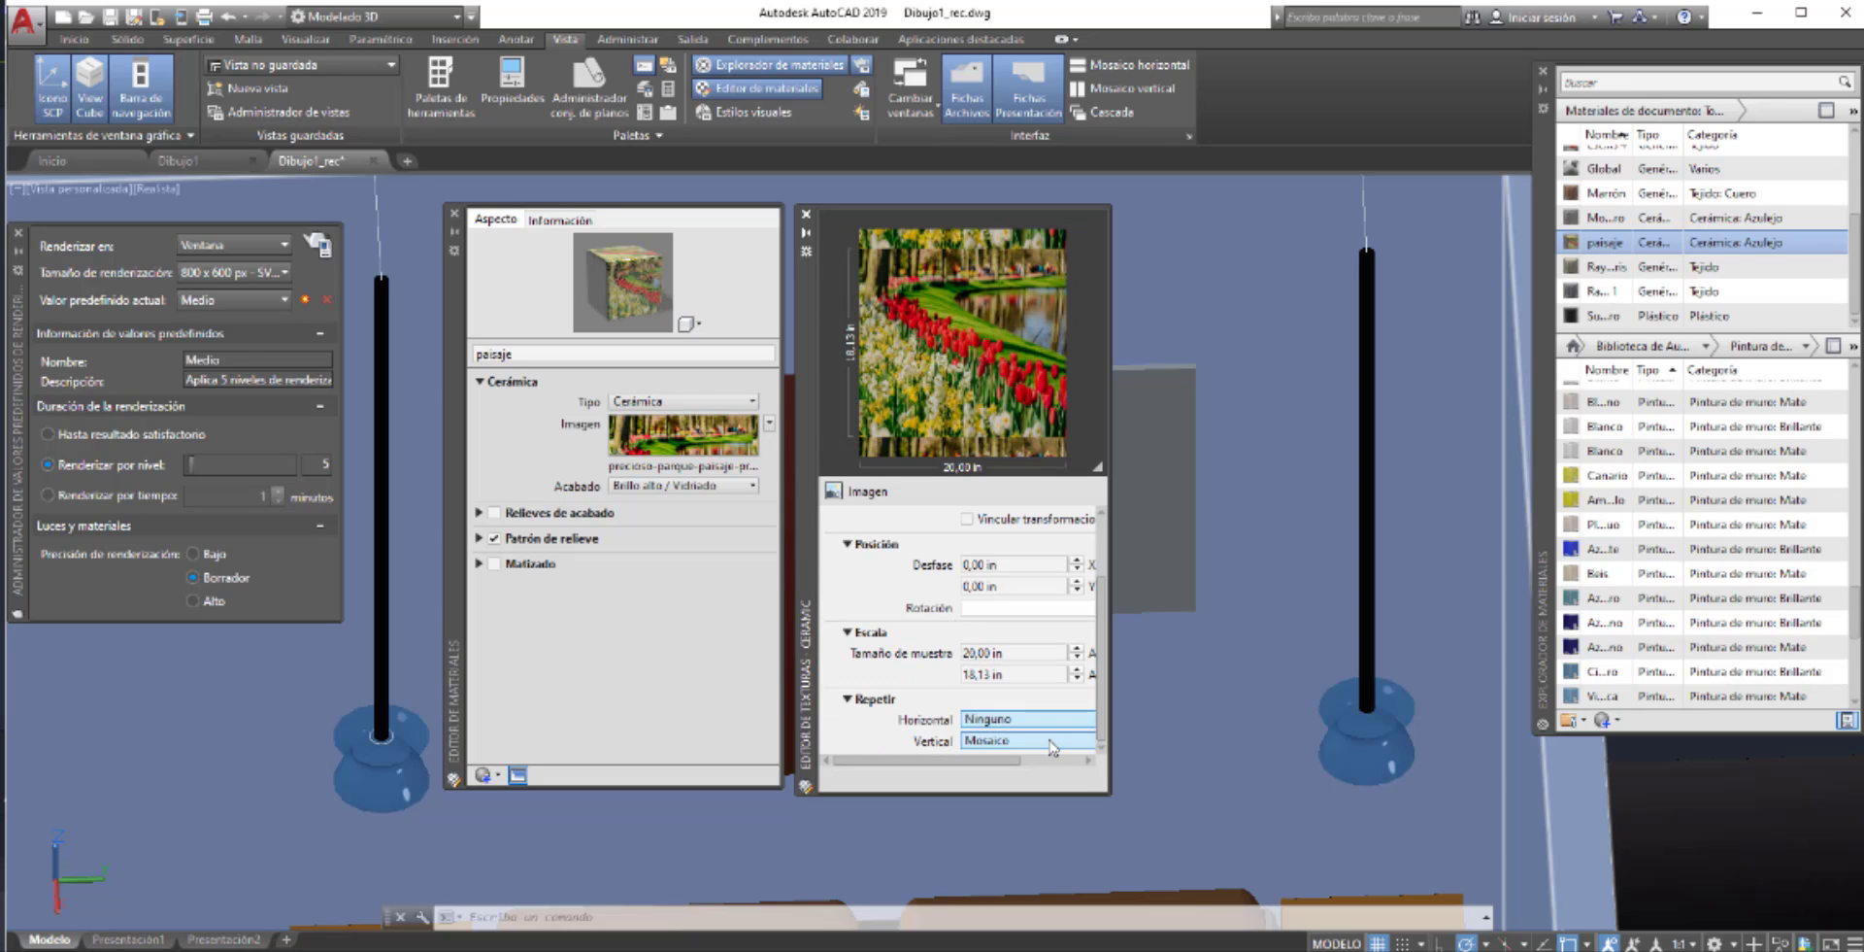
left_click(1030, 742)
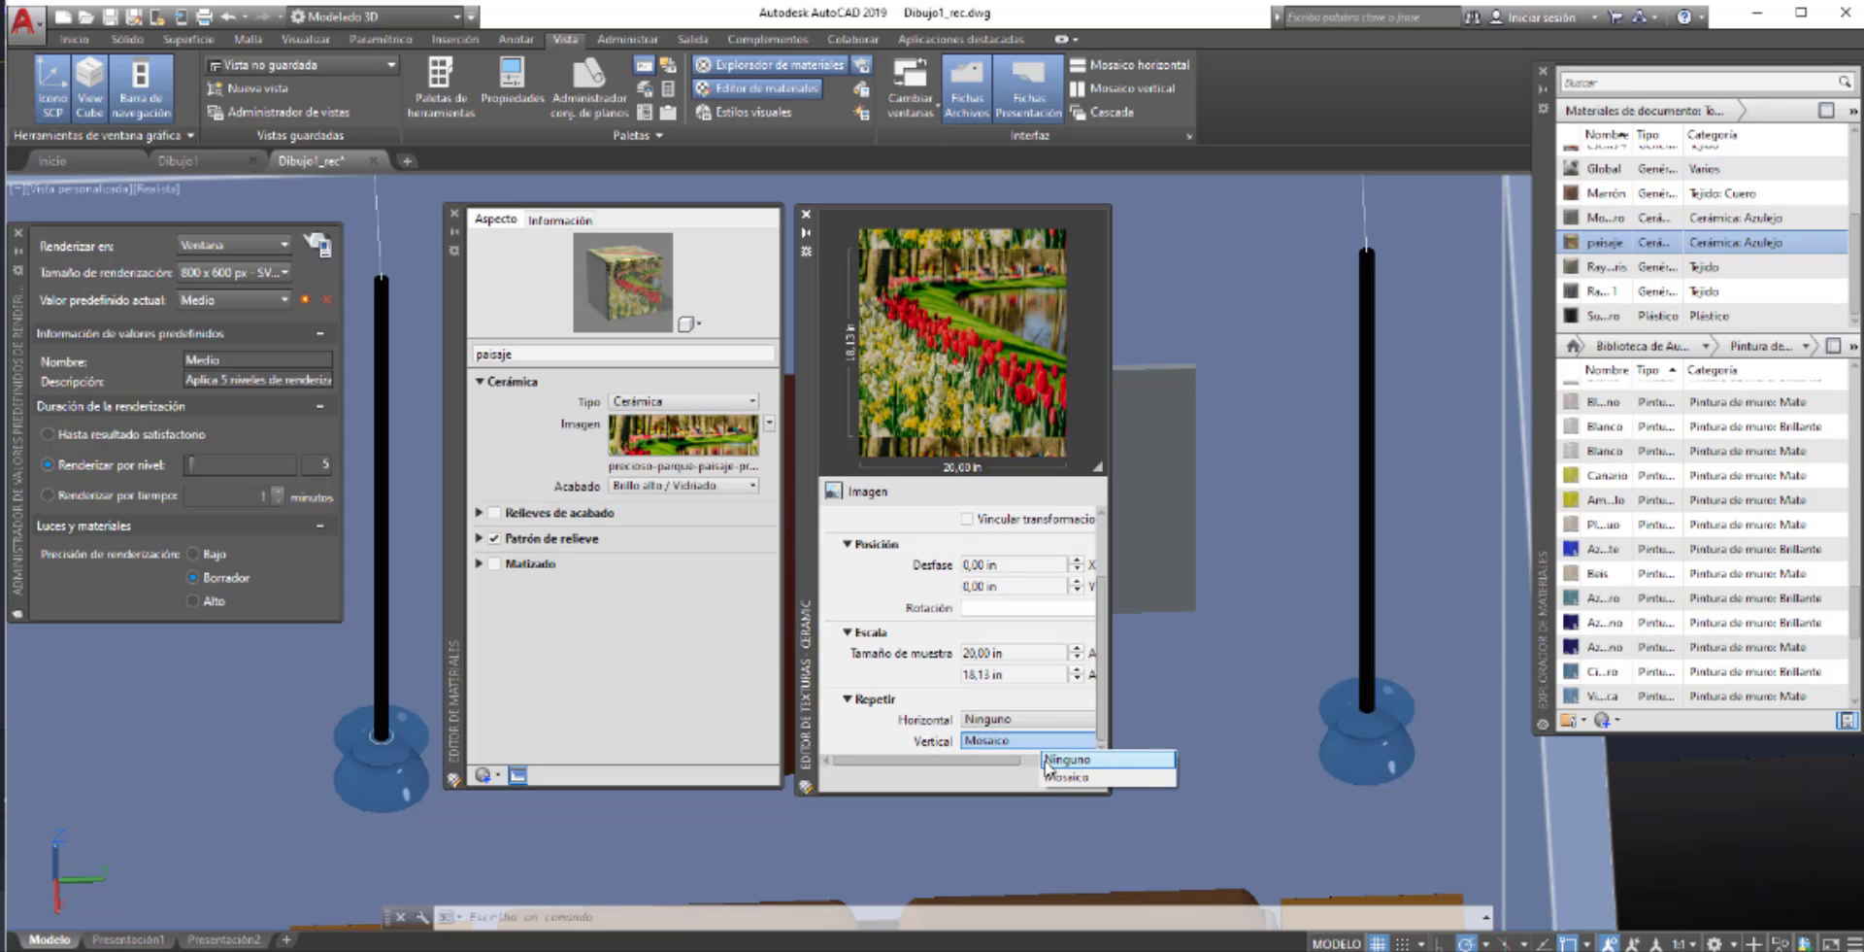
left_click(1044, 755)
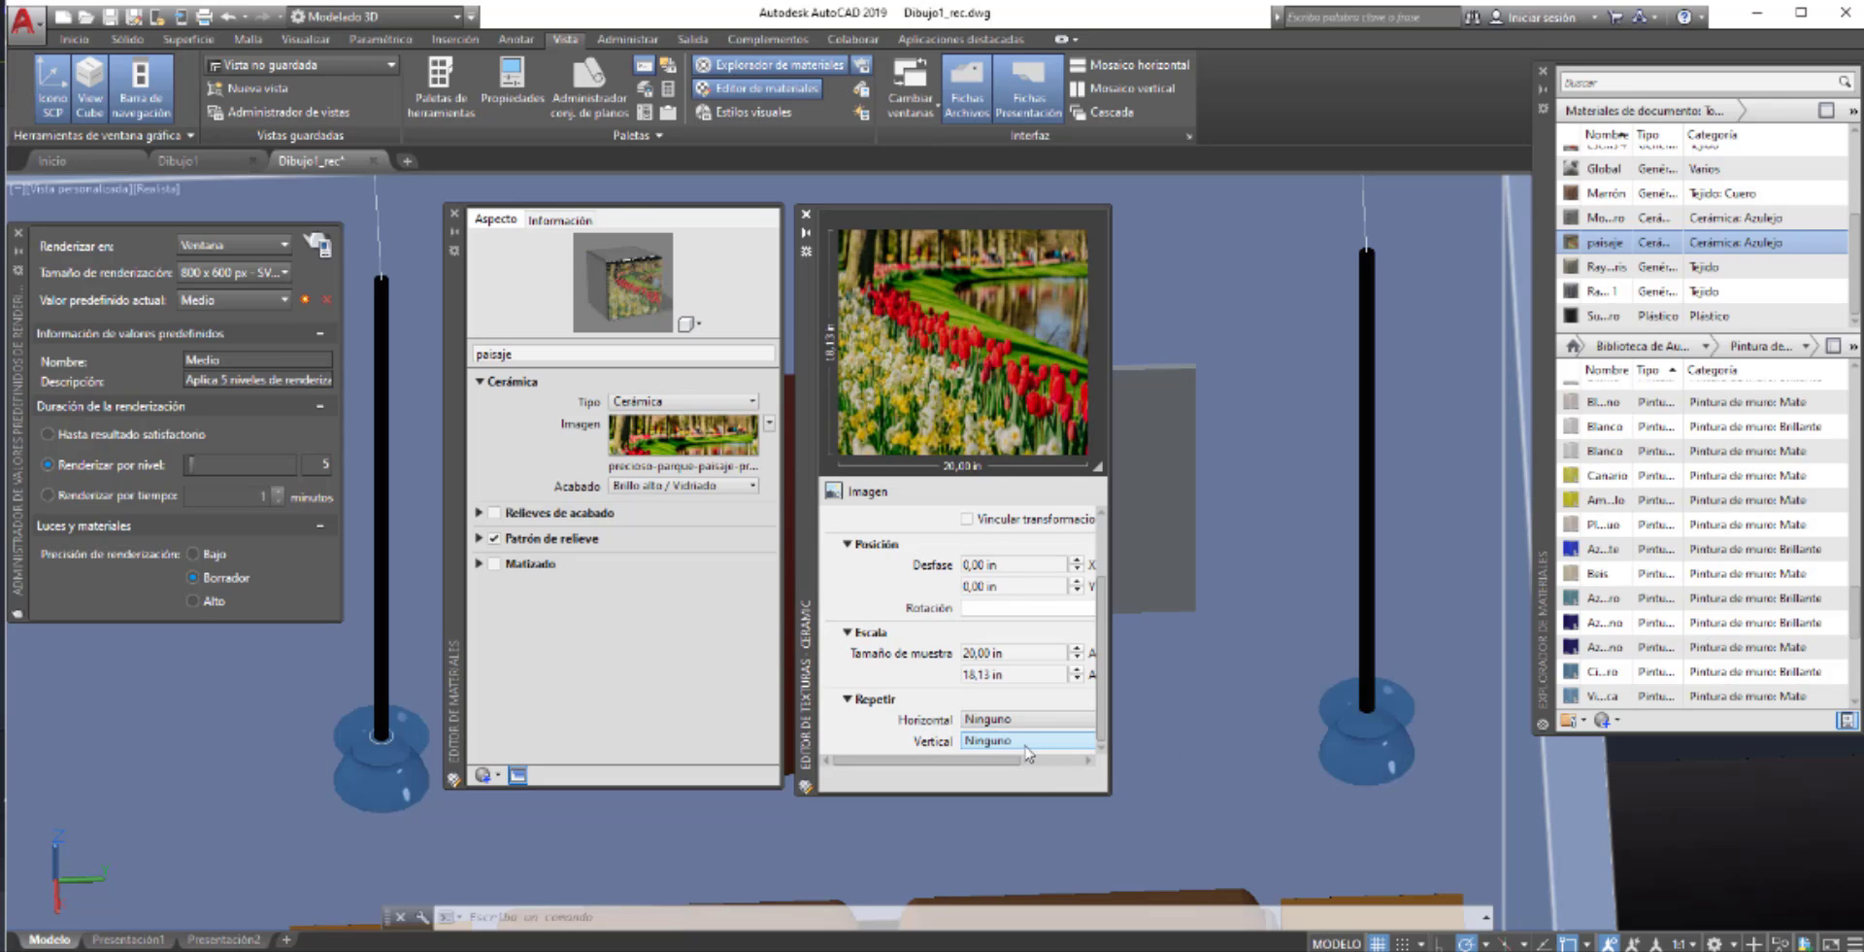
scroll(1009, 718, "up", 1)
left_click(966, 668)
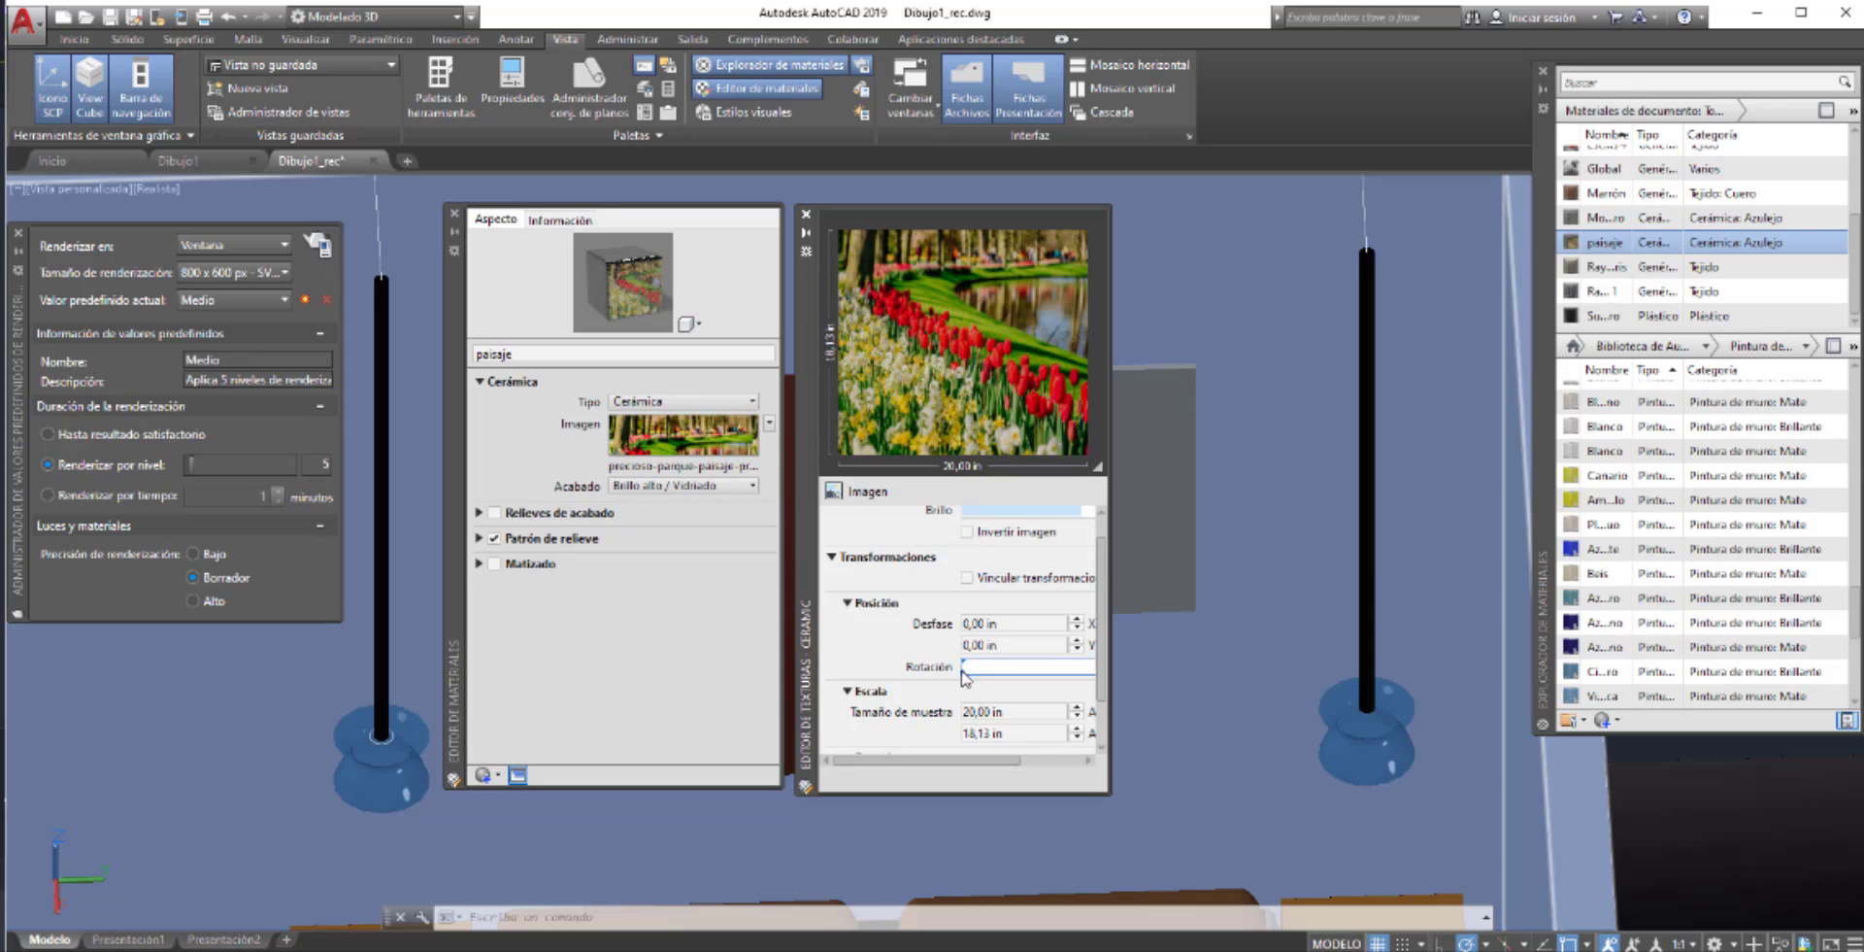
scroll(964, 676, "down", 1)
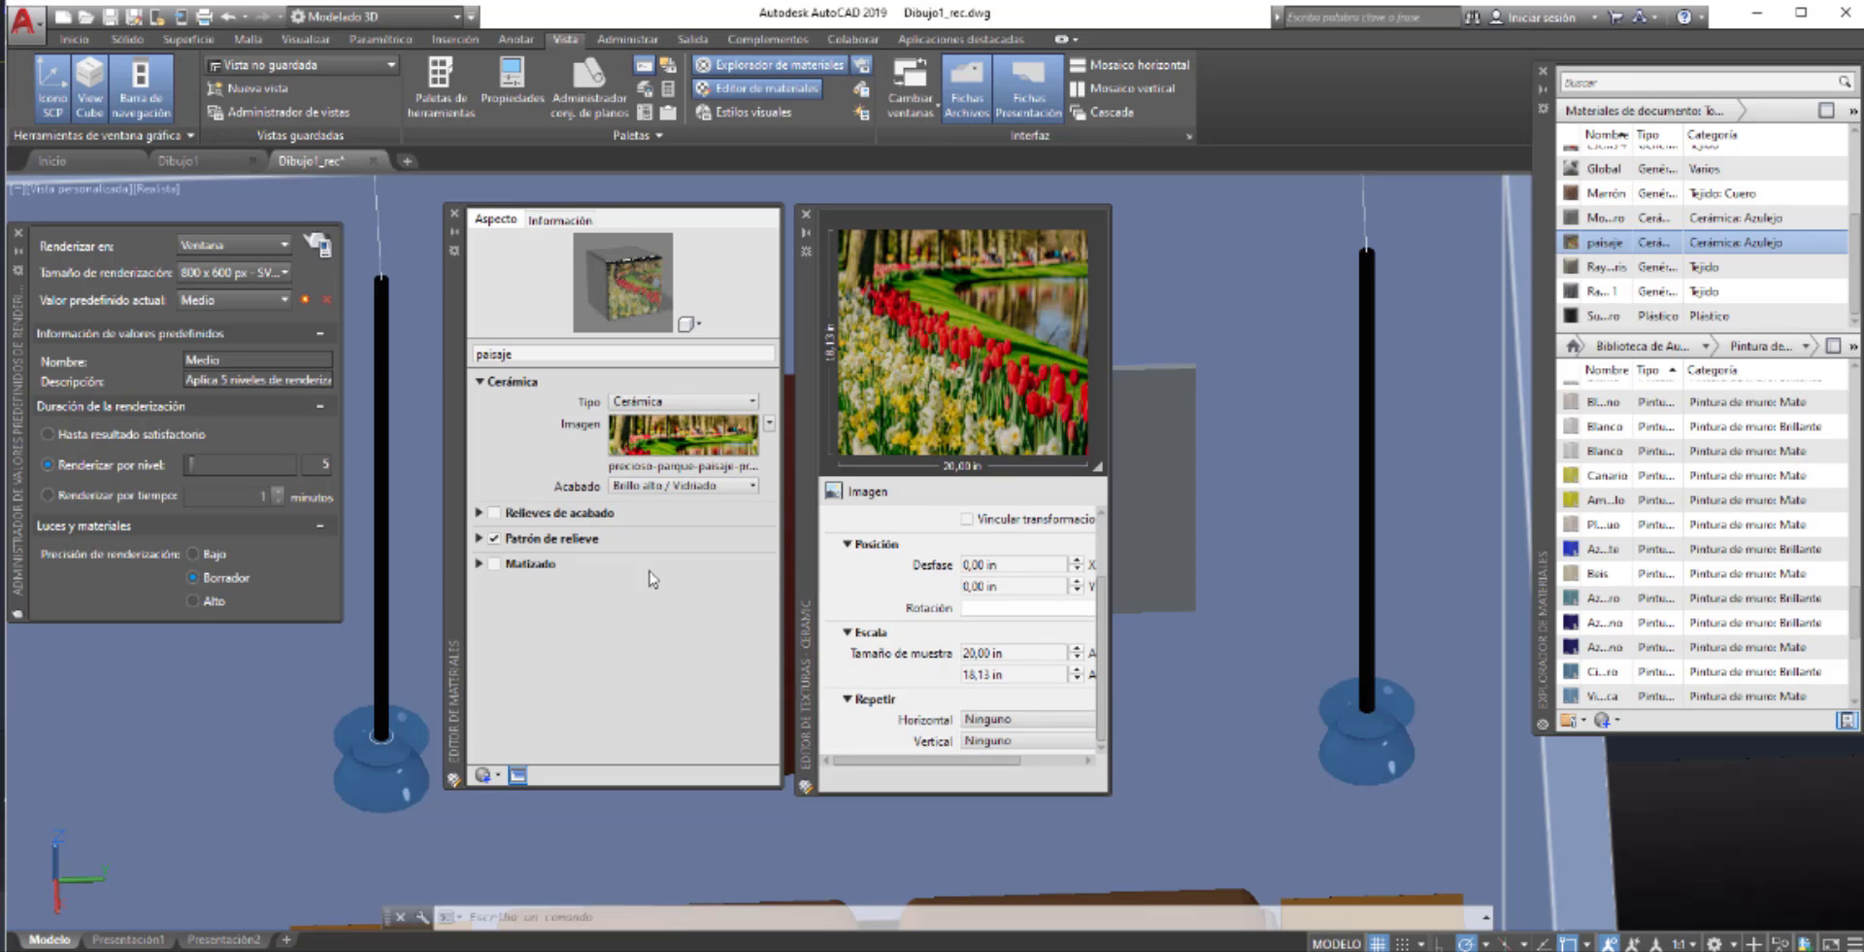
left_click(806, 213)
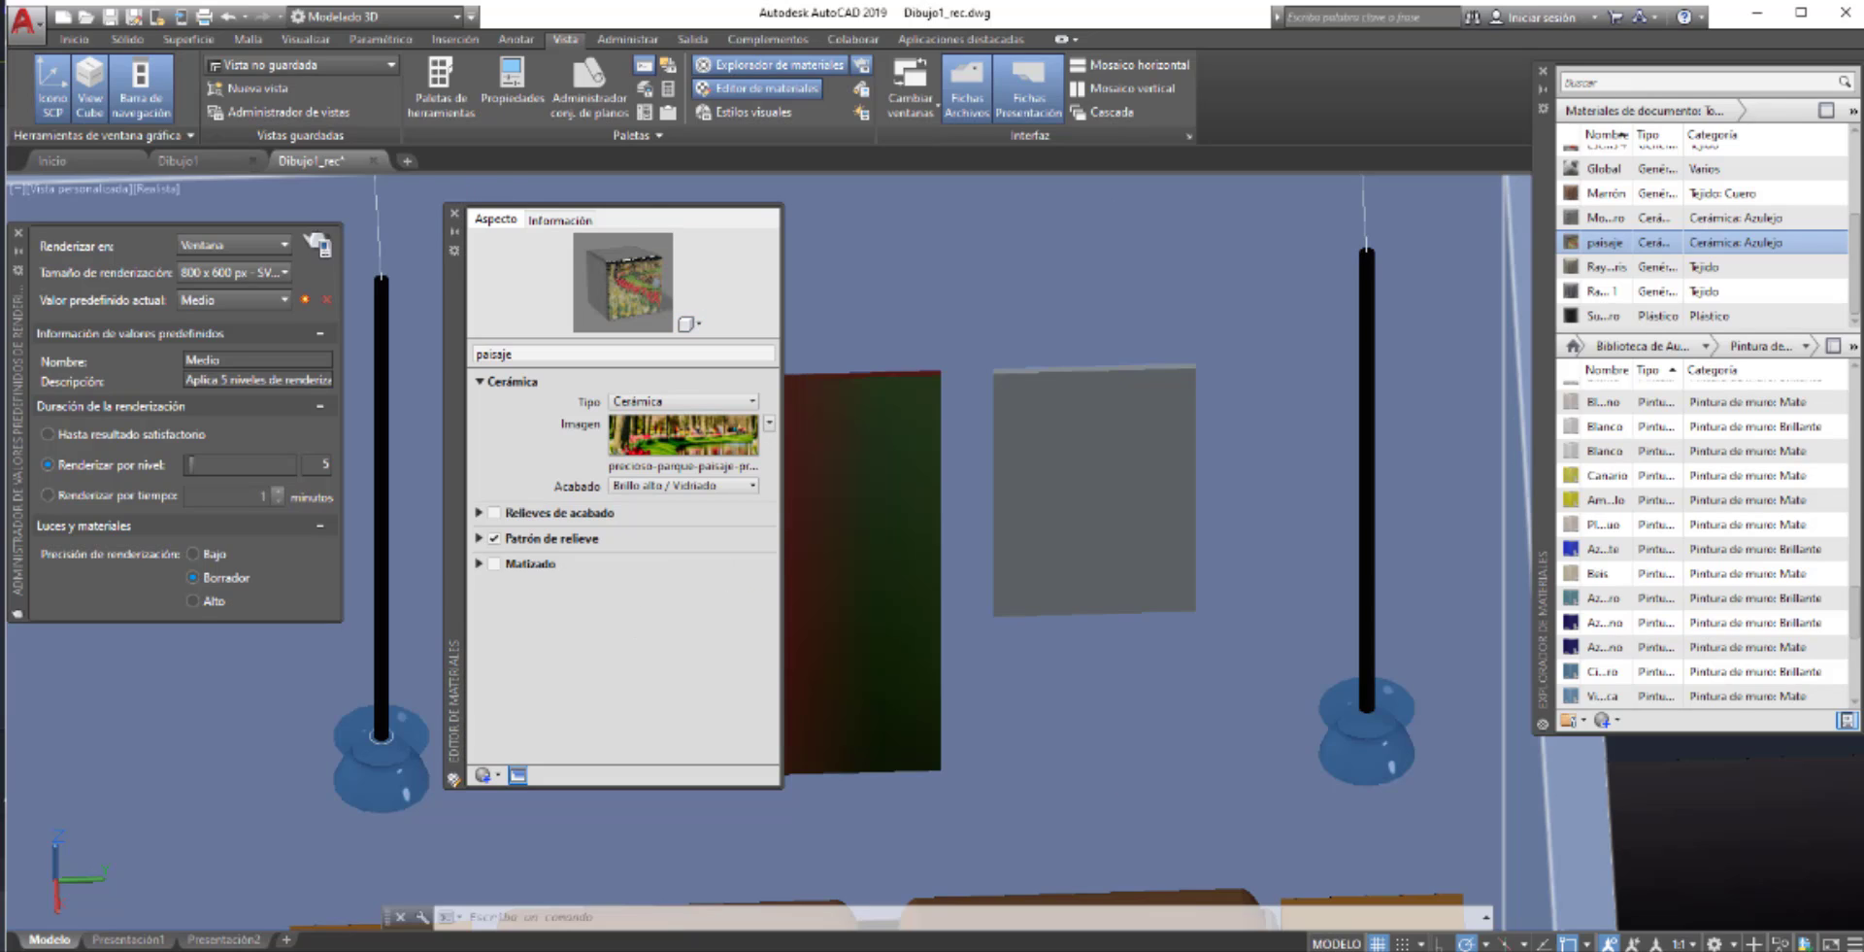
left_click(454, 212)
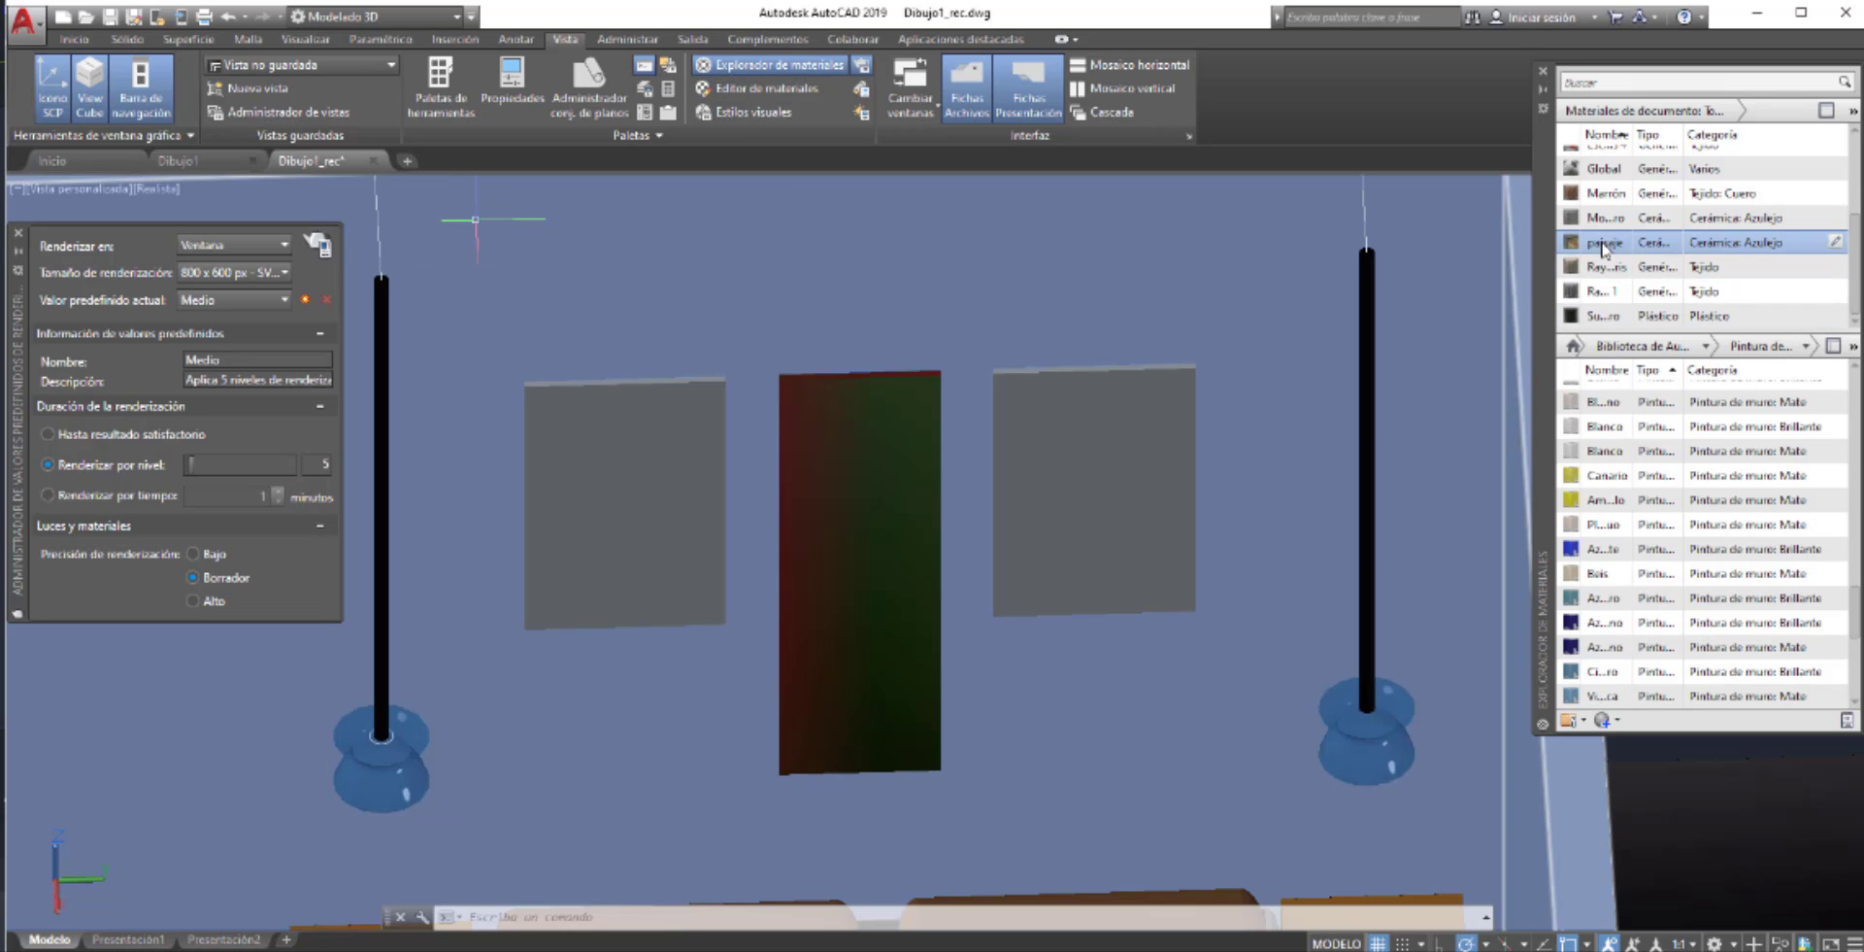
- Drag 'paisaje' onto the middle wall panel and reopen its tulip image texture settings
left_click_drag(1604, 247, 878, 516)
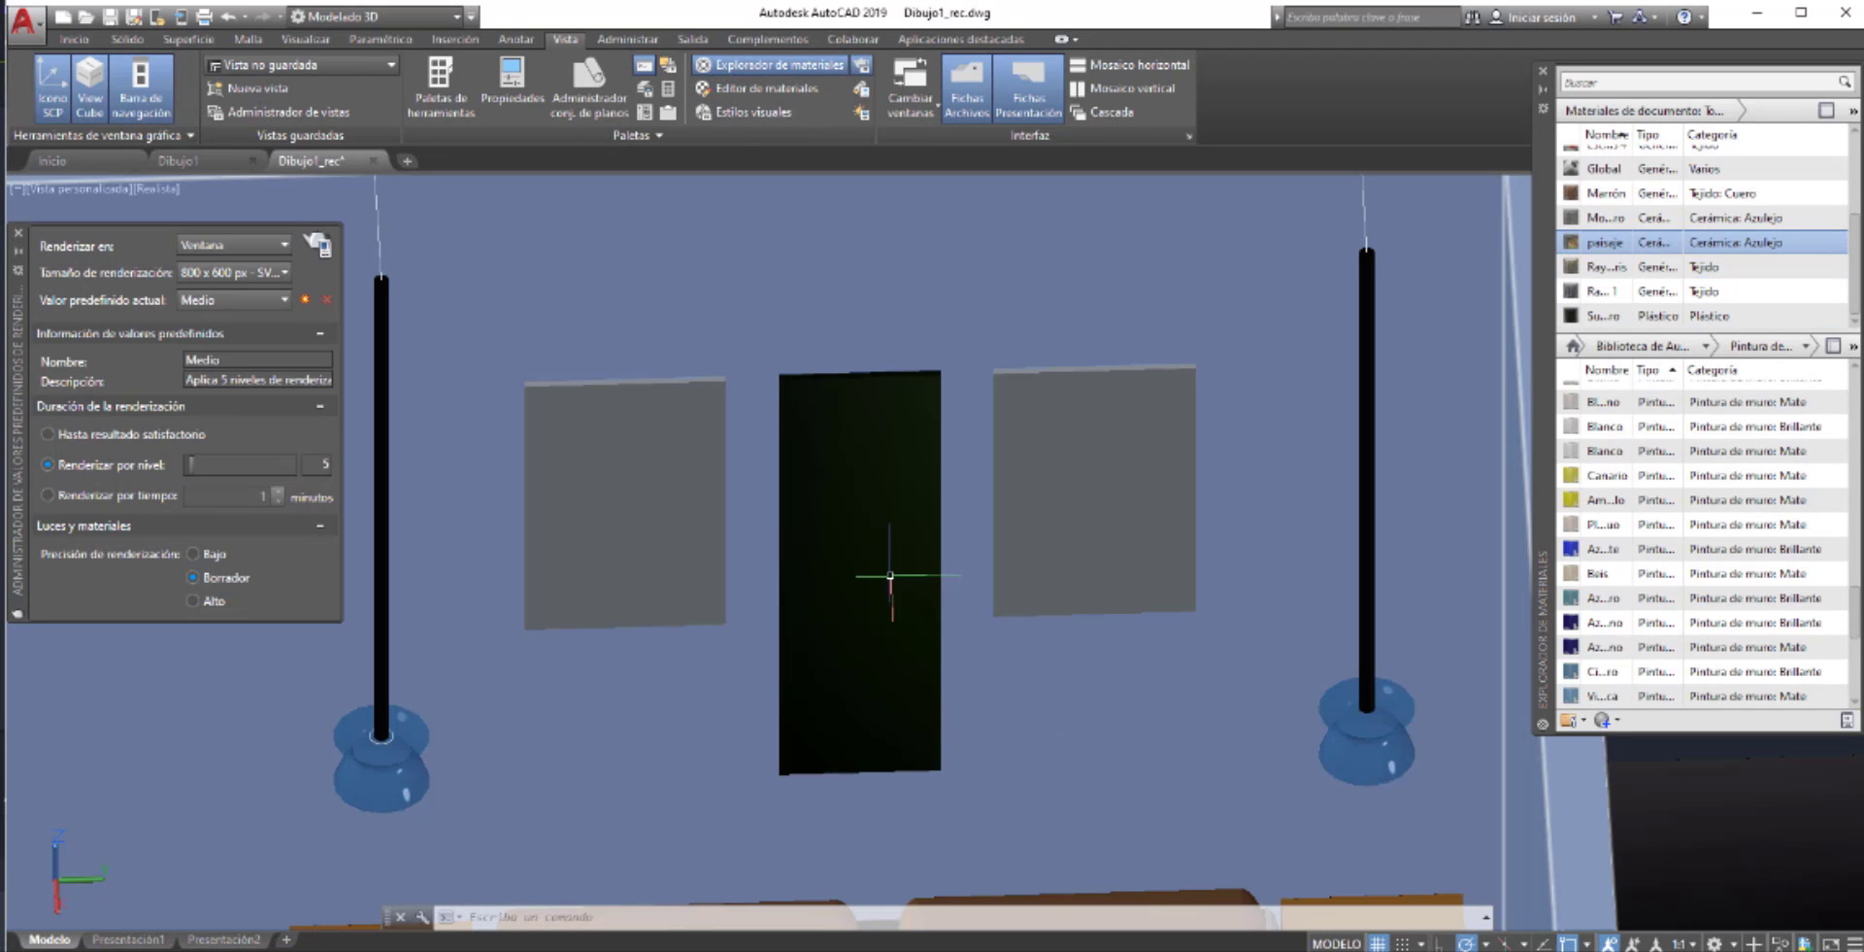
left_click(1835, 244)
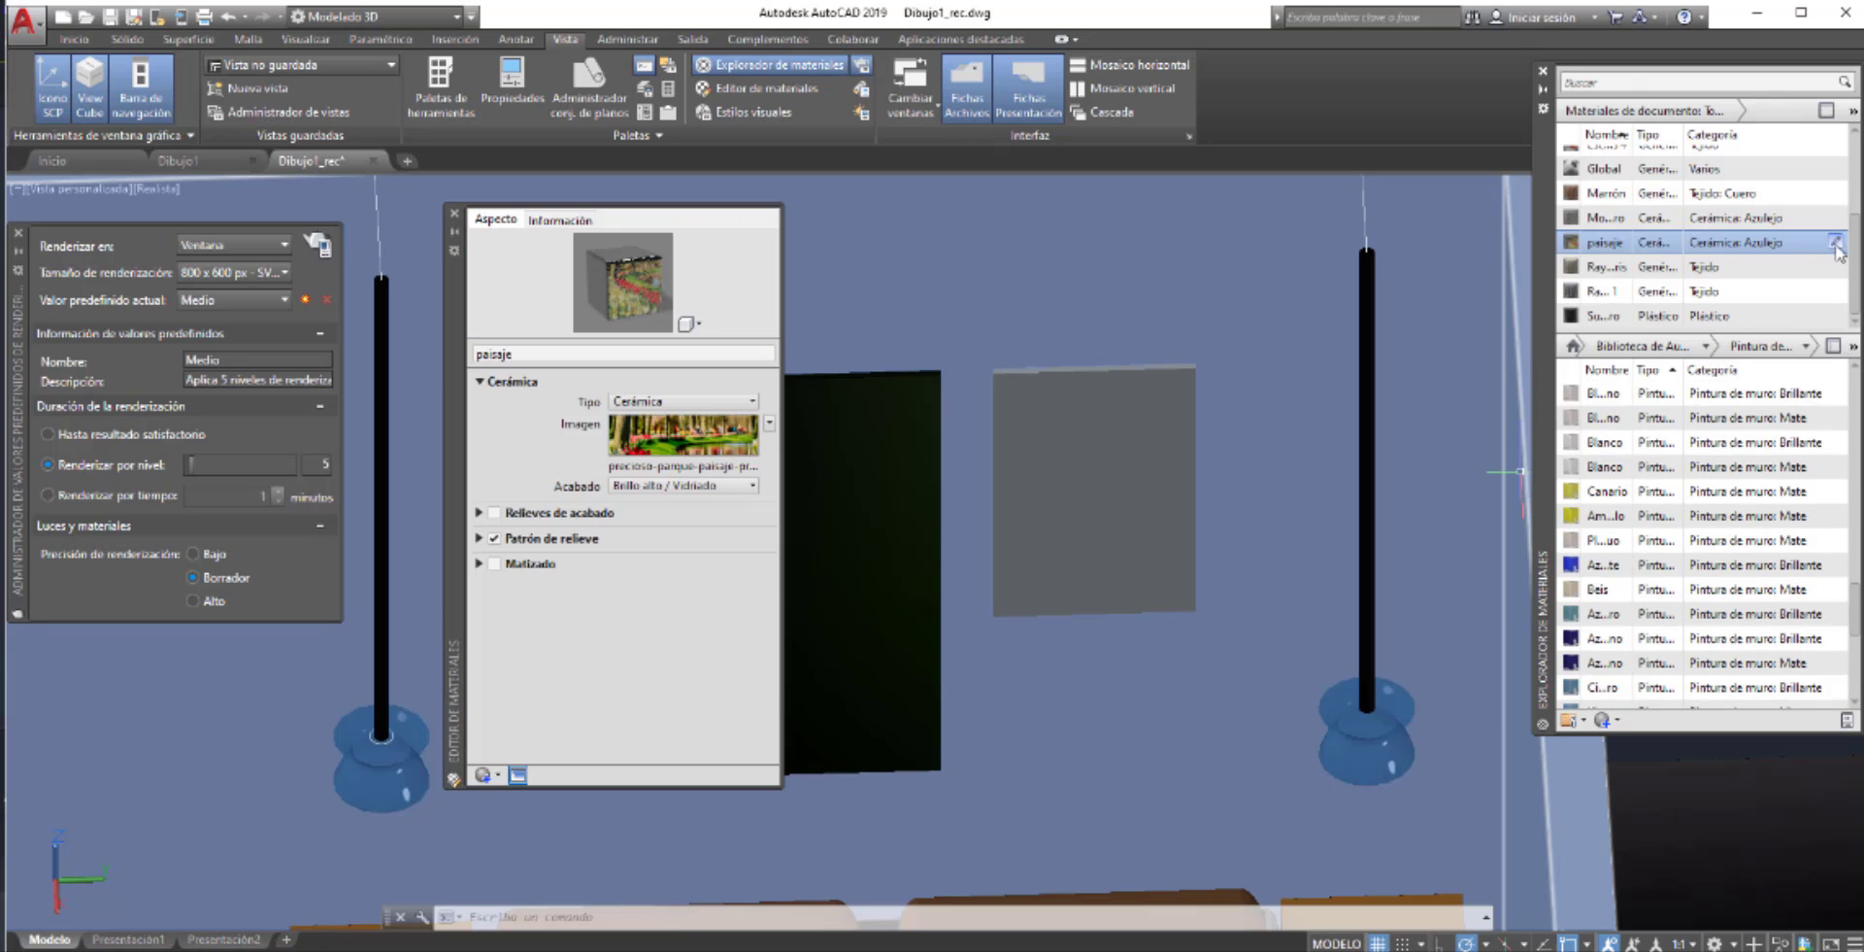
left_click(854, 408)
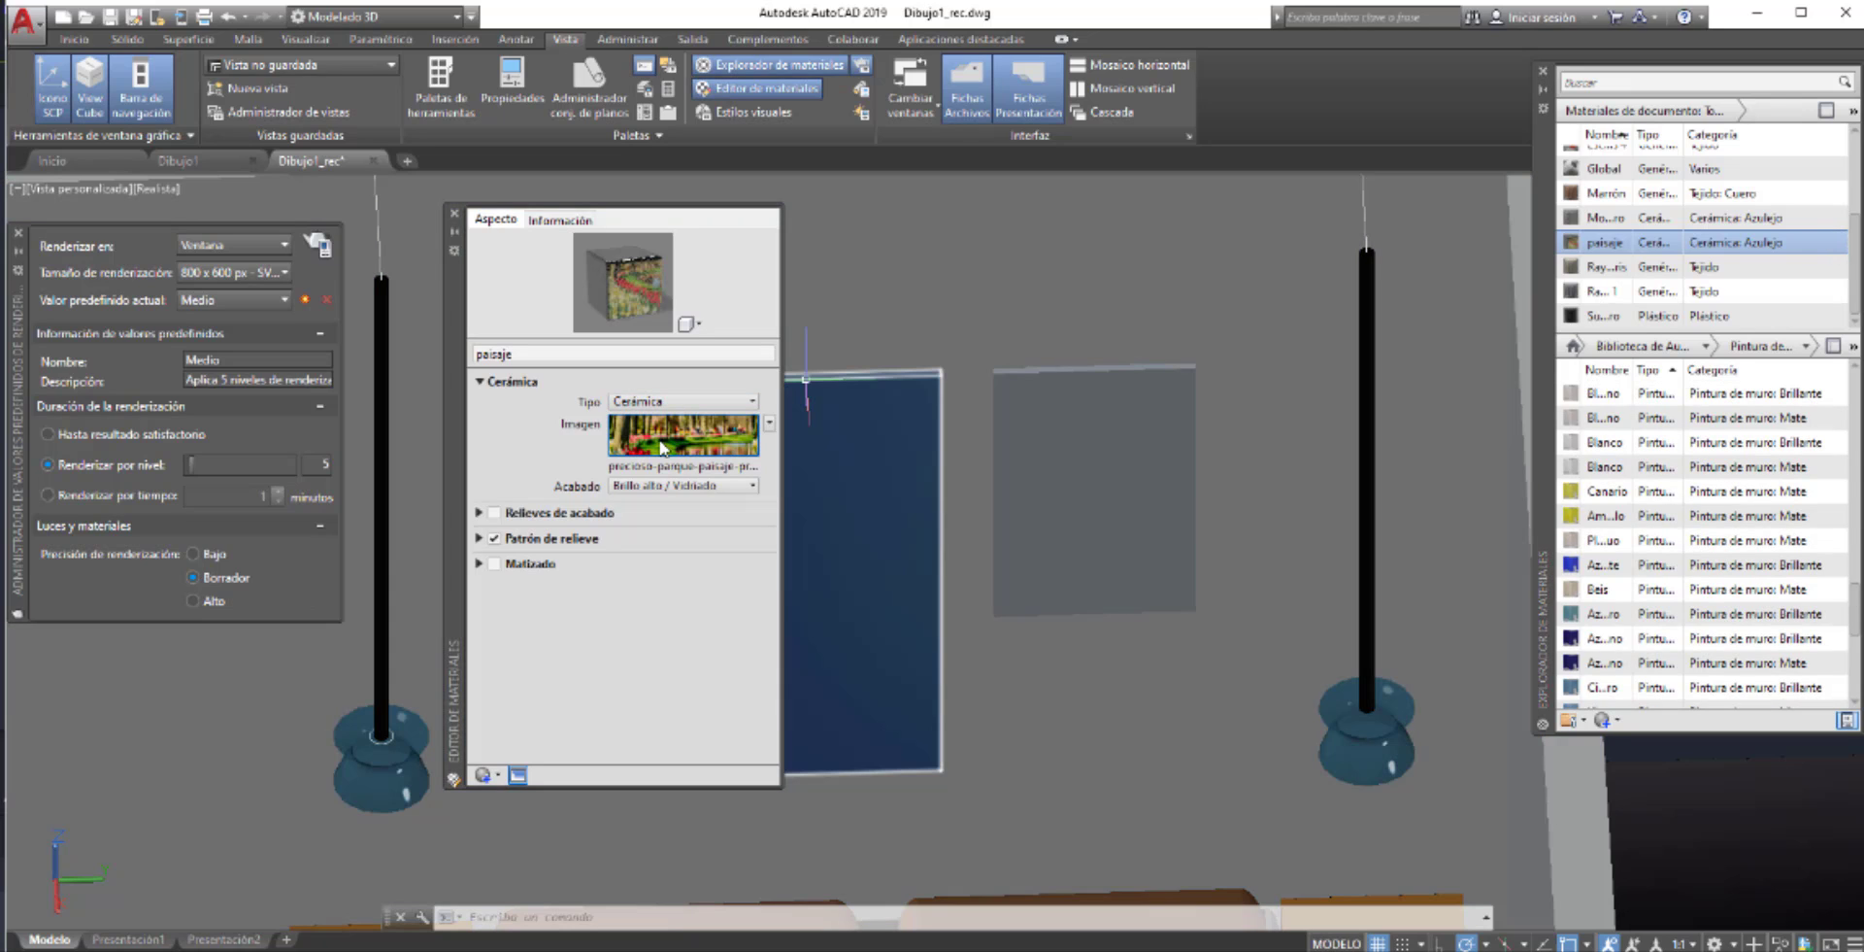
left_click(661, 446)
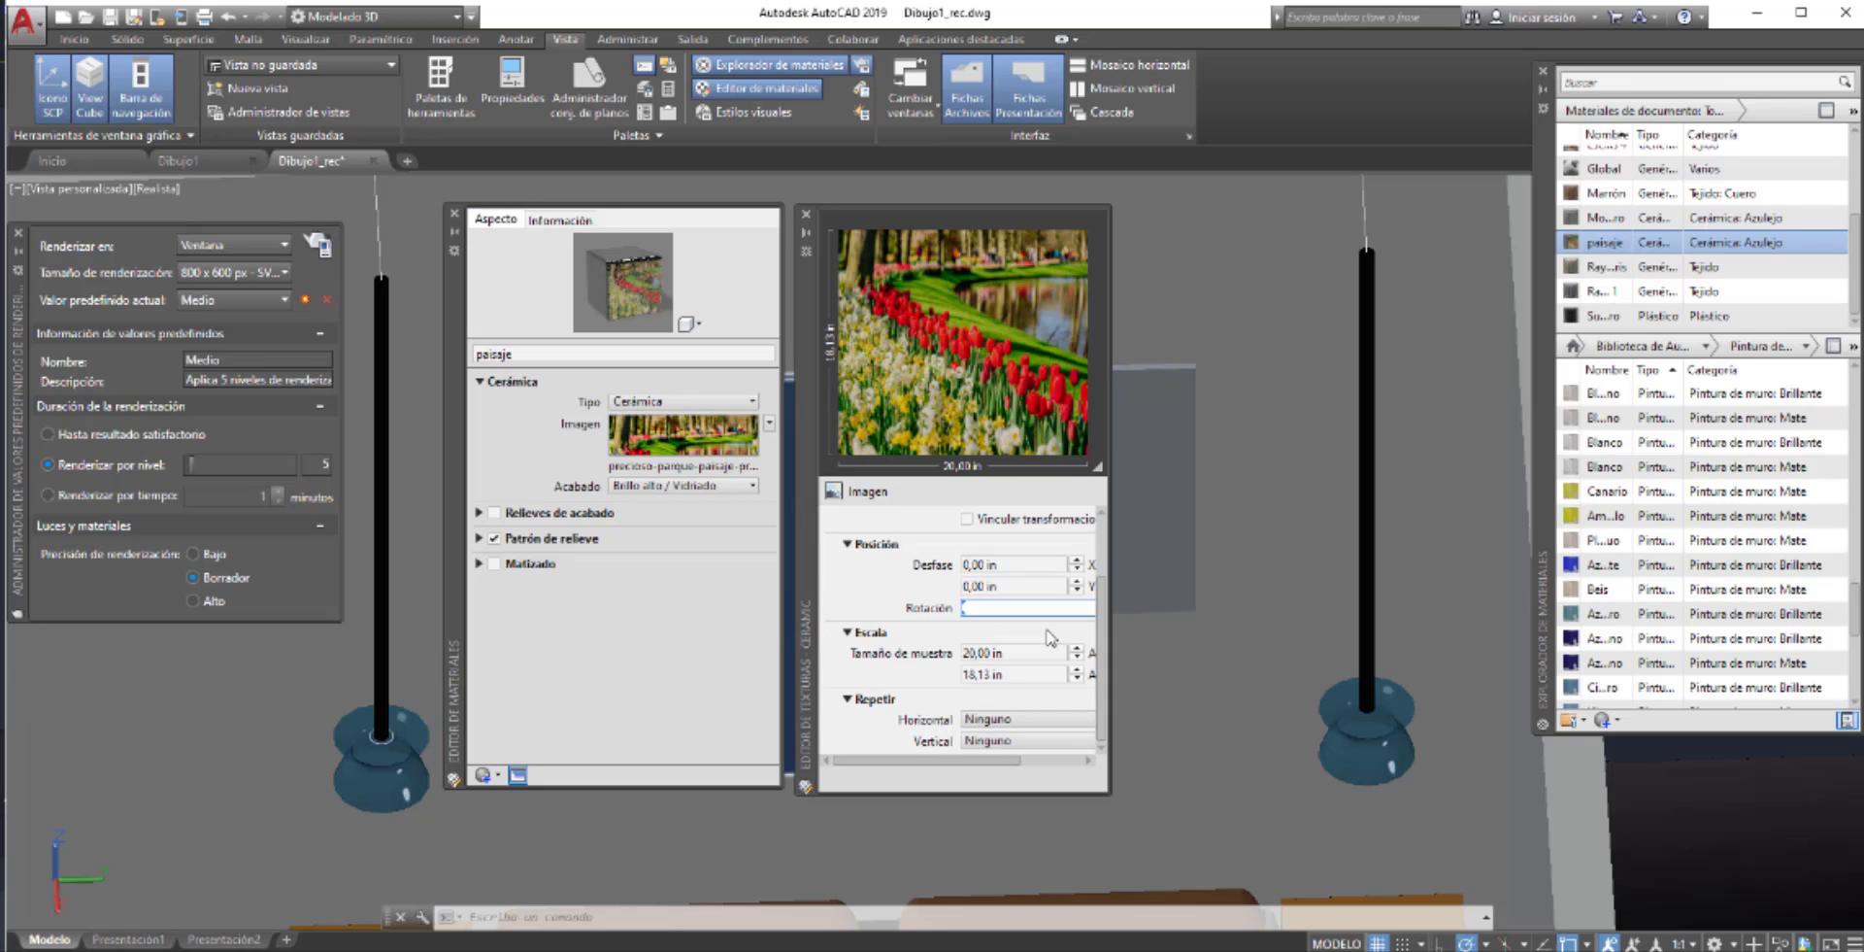
- Try texture sample sizes of 10 and 1 in, moving both editors aside to view the wall
left_click(991, 652)
double_click(984, 653)
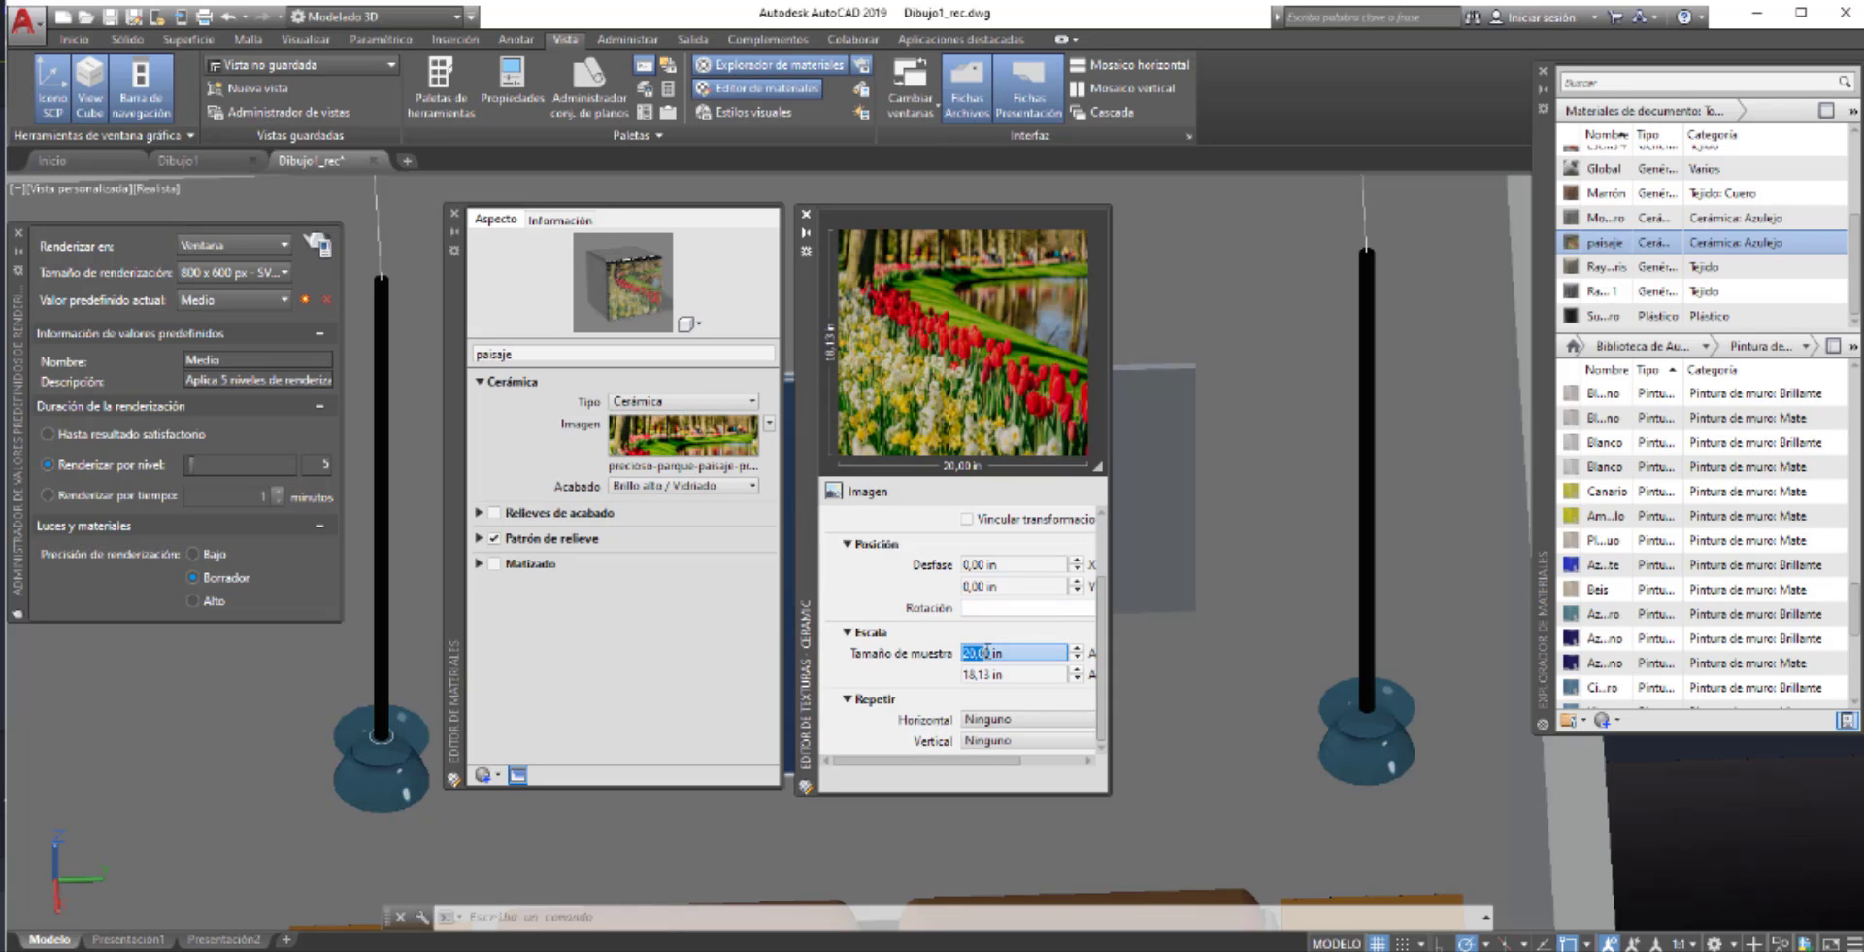
type("10")
key("Return")
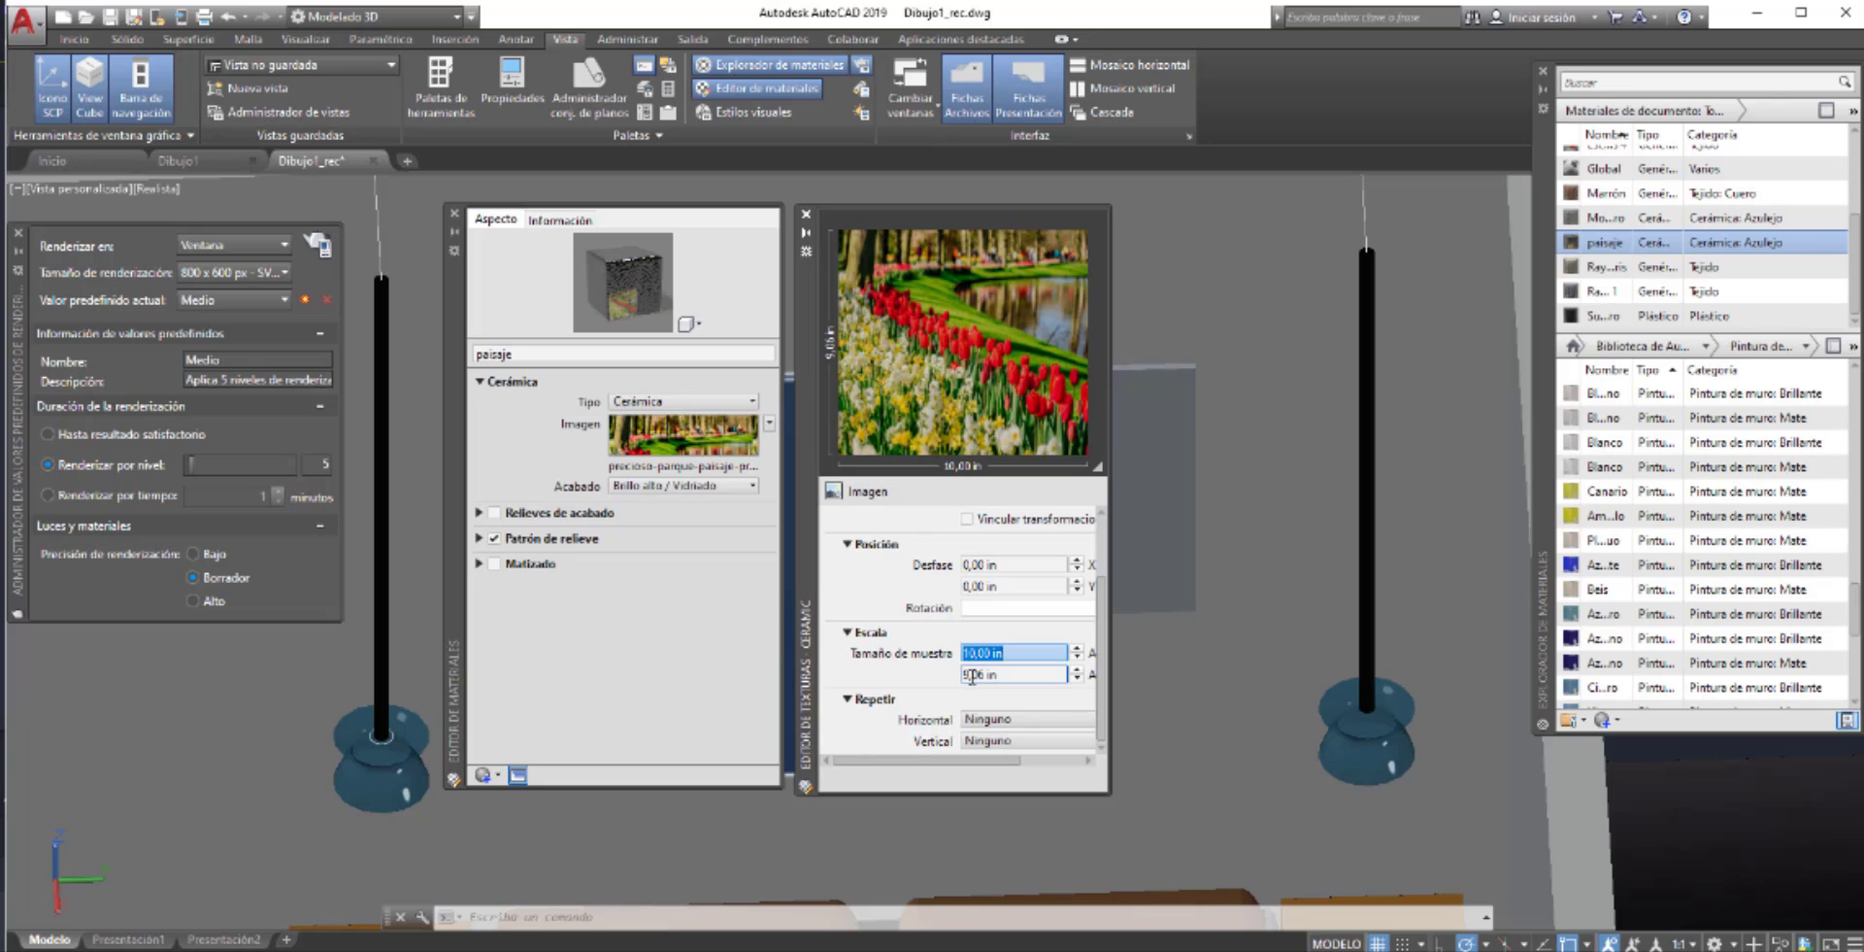
type("1")
key("Return")
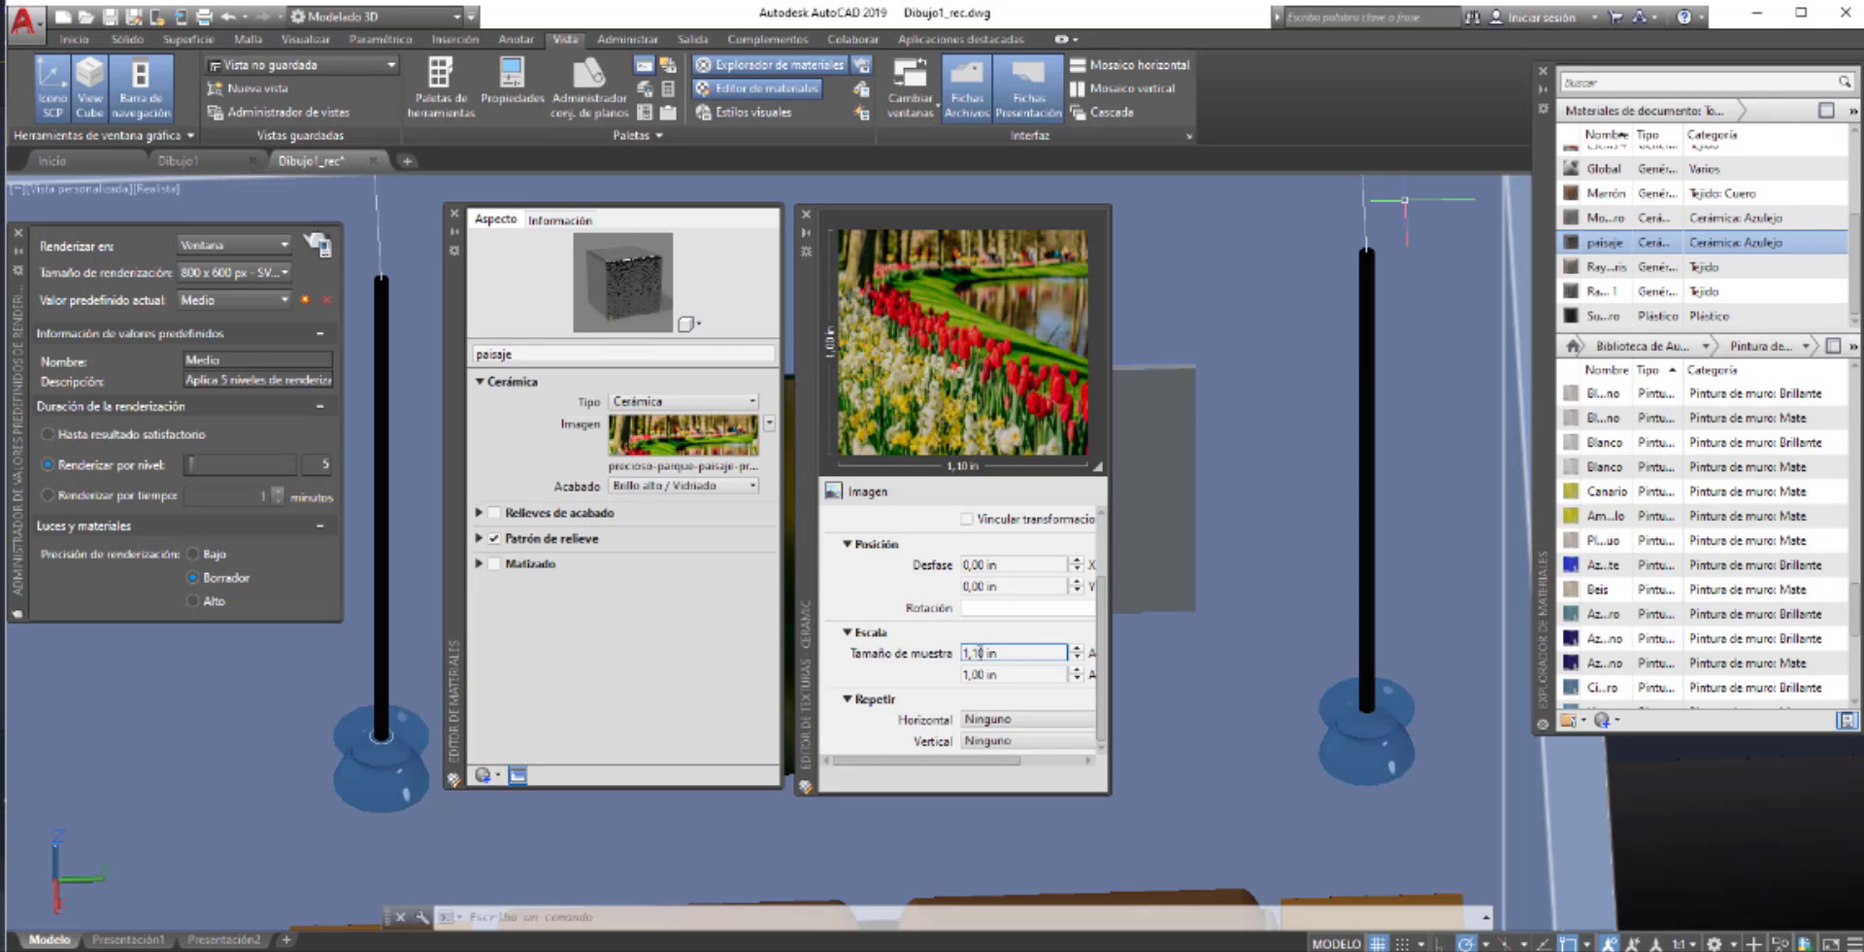
double_click(974, 654)
double_click(1009, 655)
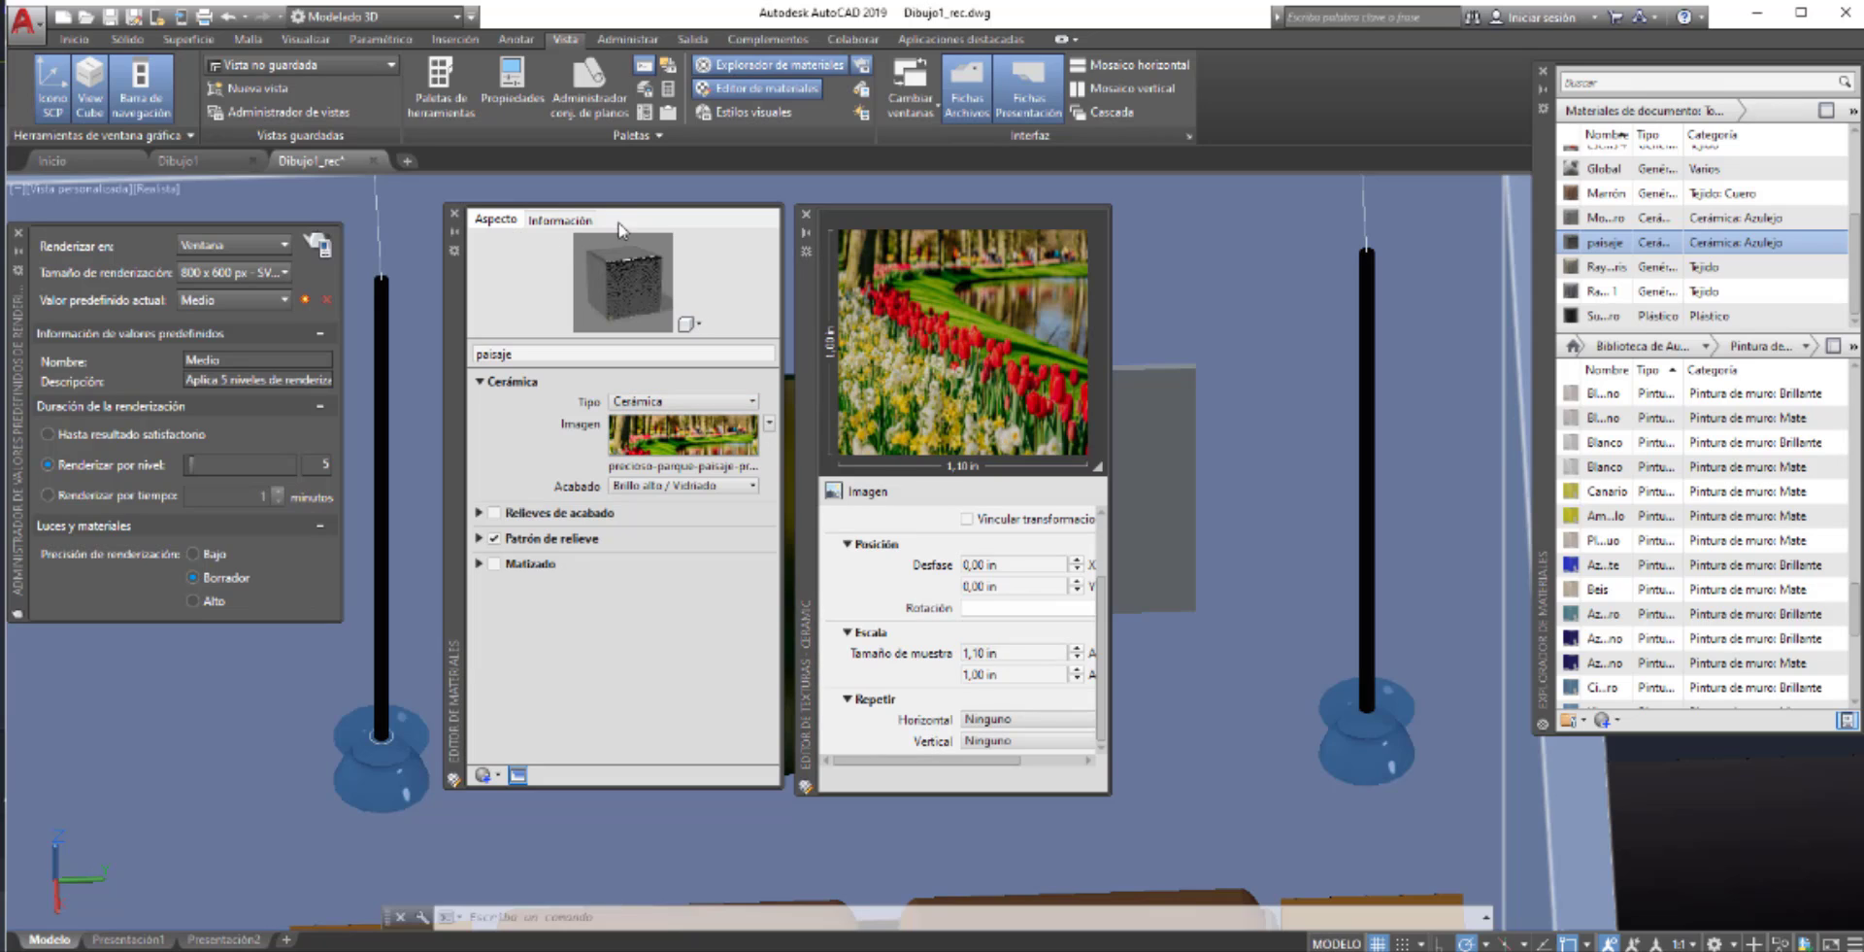
left_click_drag(811, 361, 1009, 403)
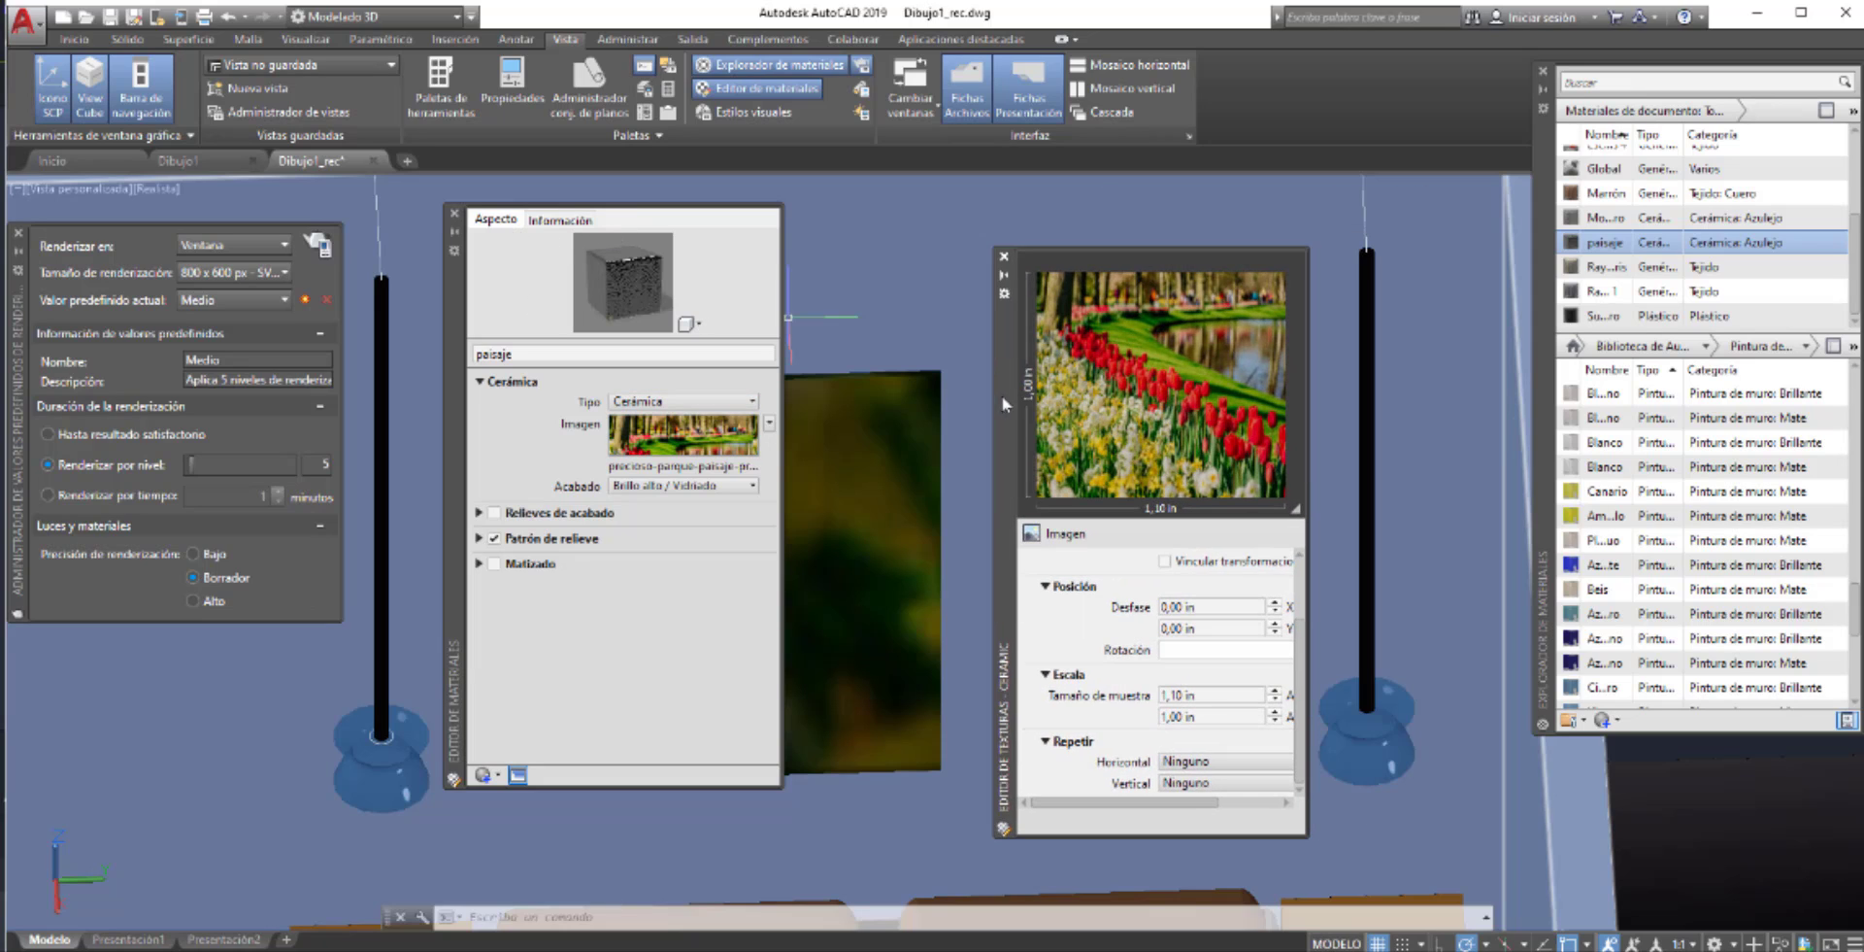
left_click_drag(454, 451, 242, 495)
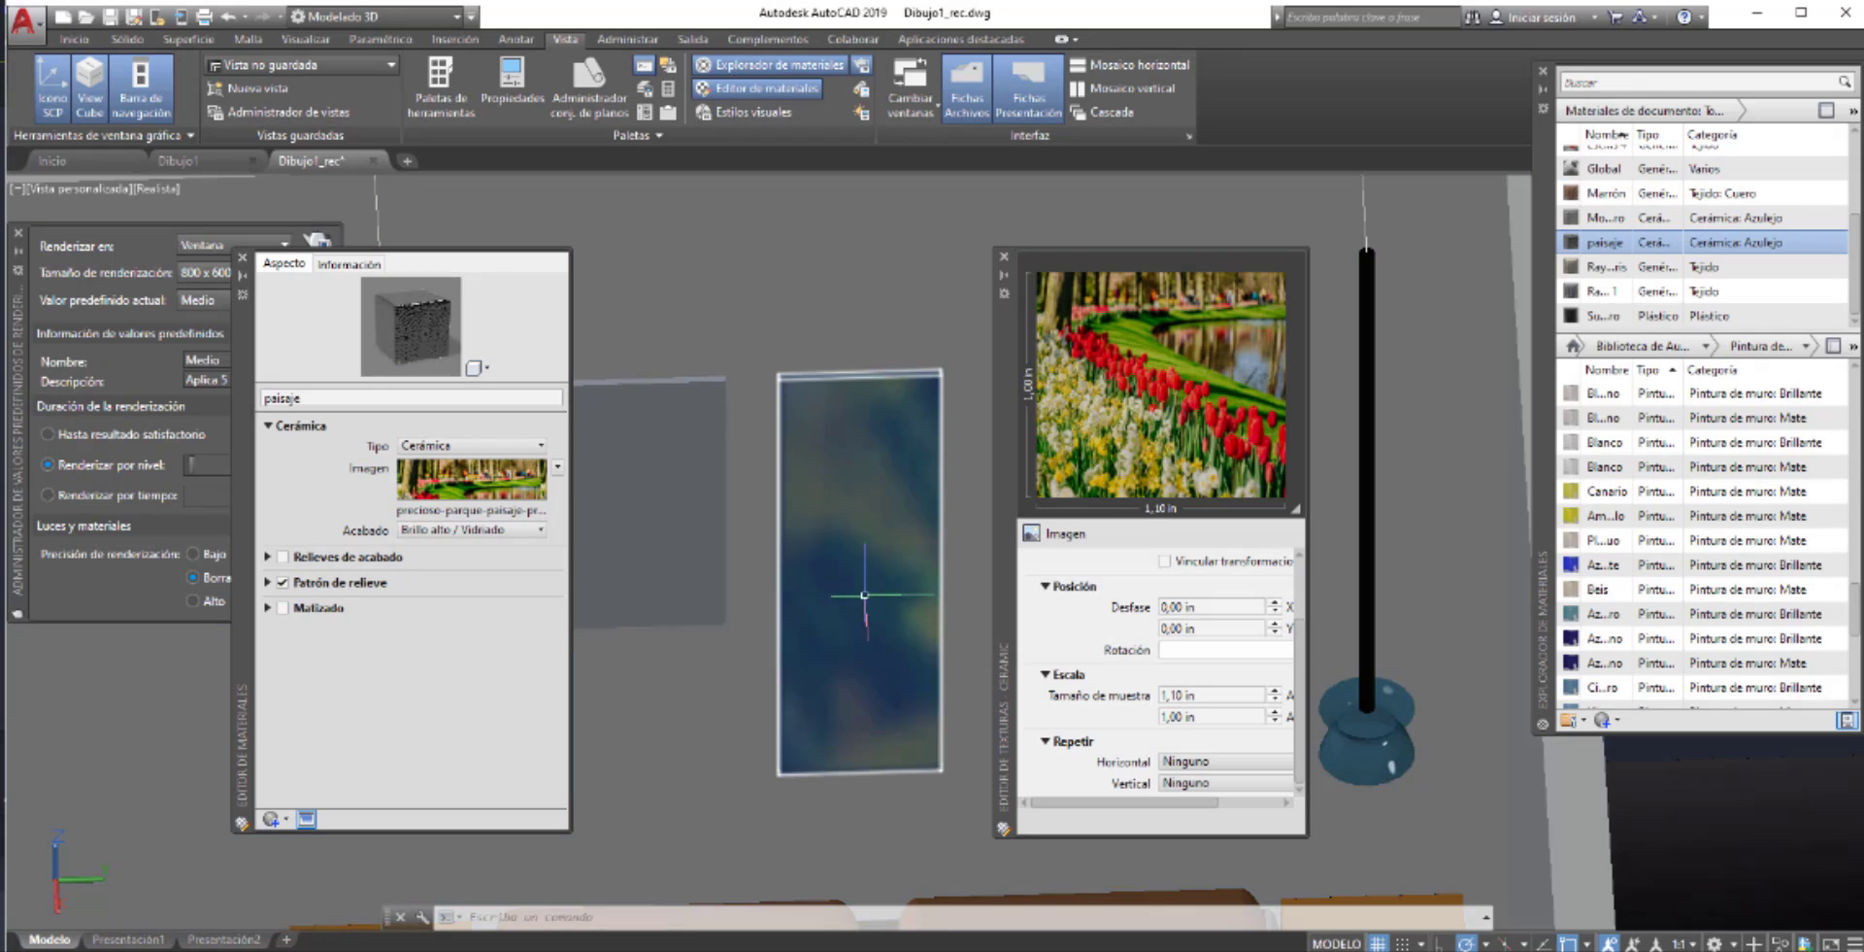
- Narrow the sample size through 0,20, 0,01 and 0,09 to a final 0,04 in
double_click(1175, 695)
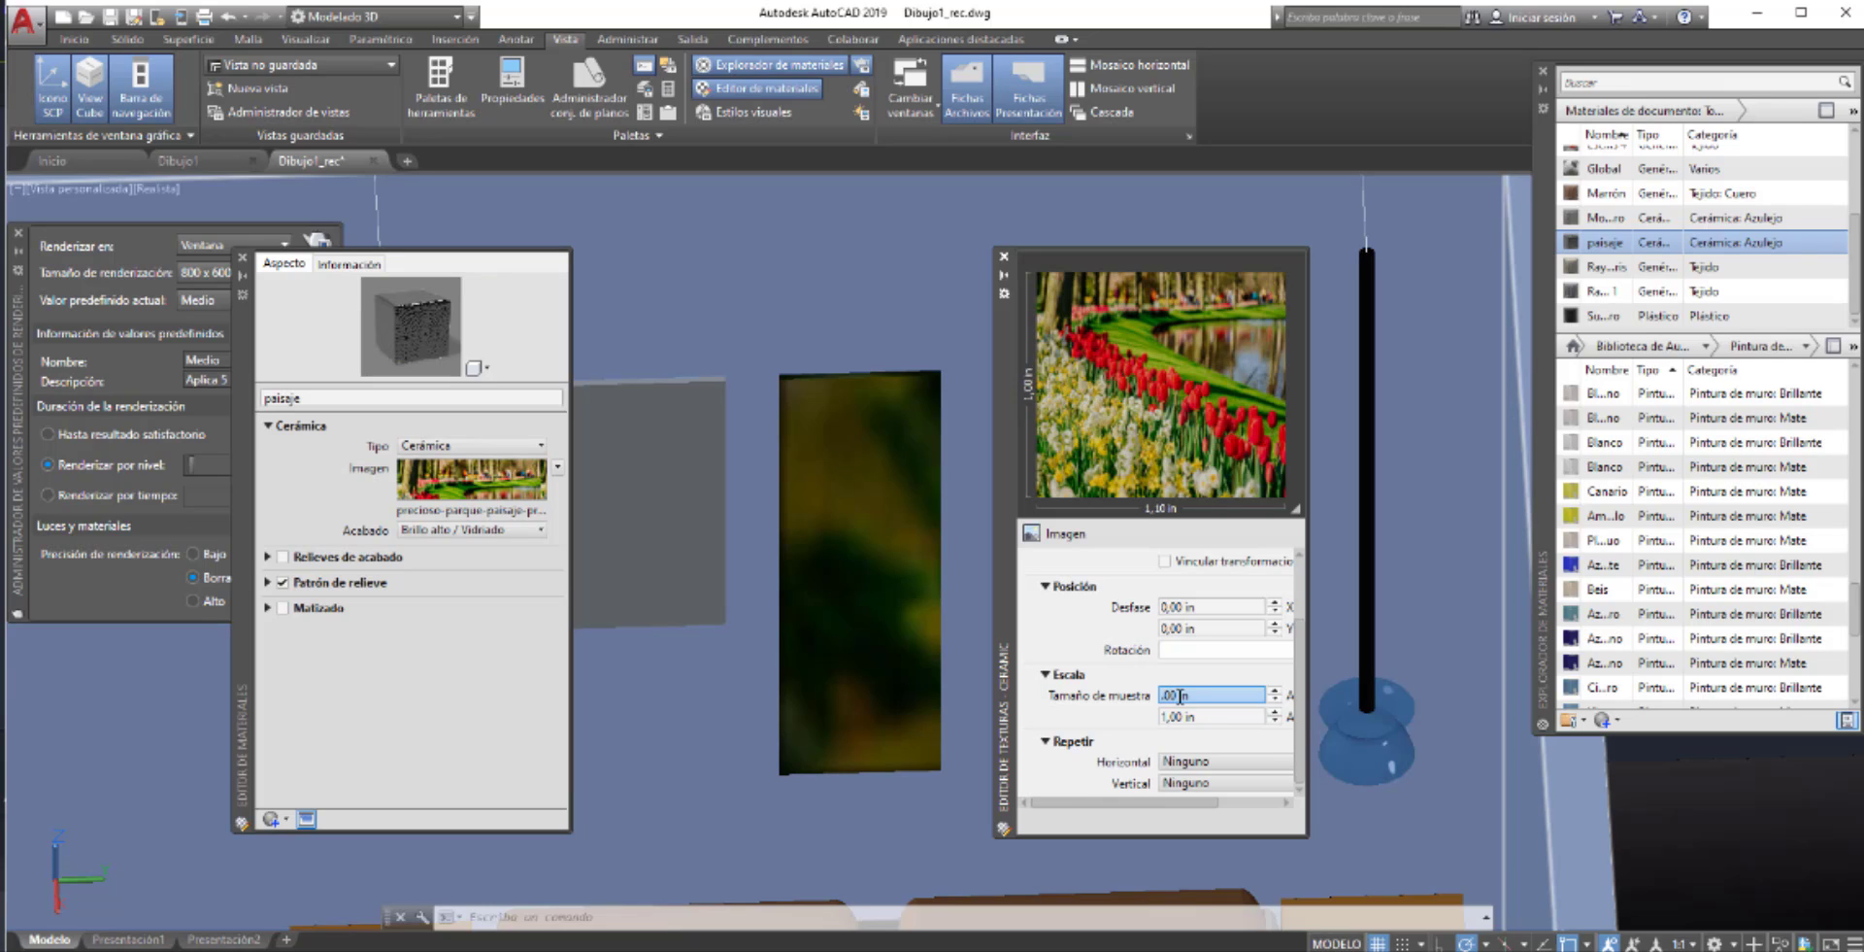
key("Return")
left_click(1162, 695)
key("Return")
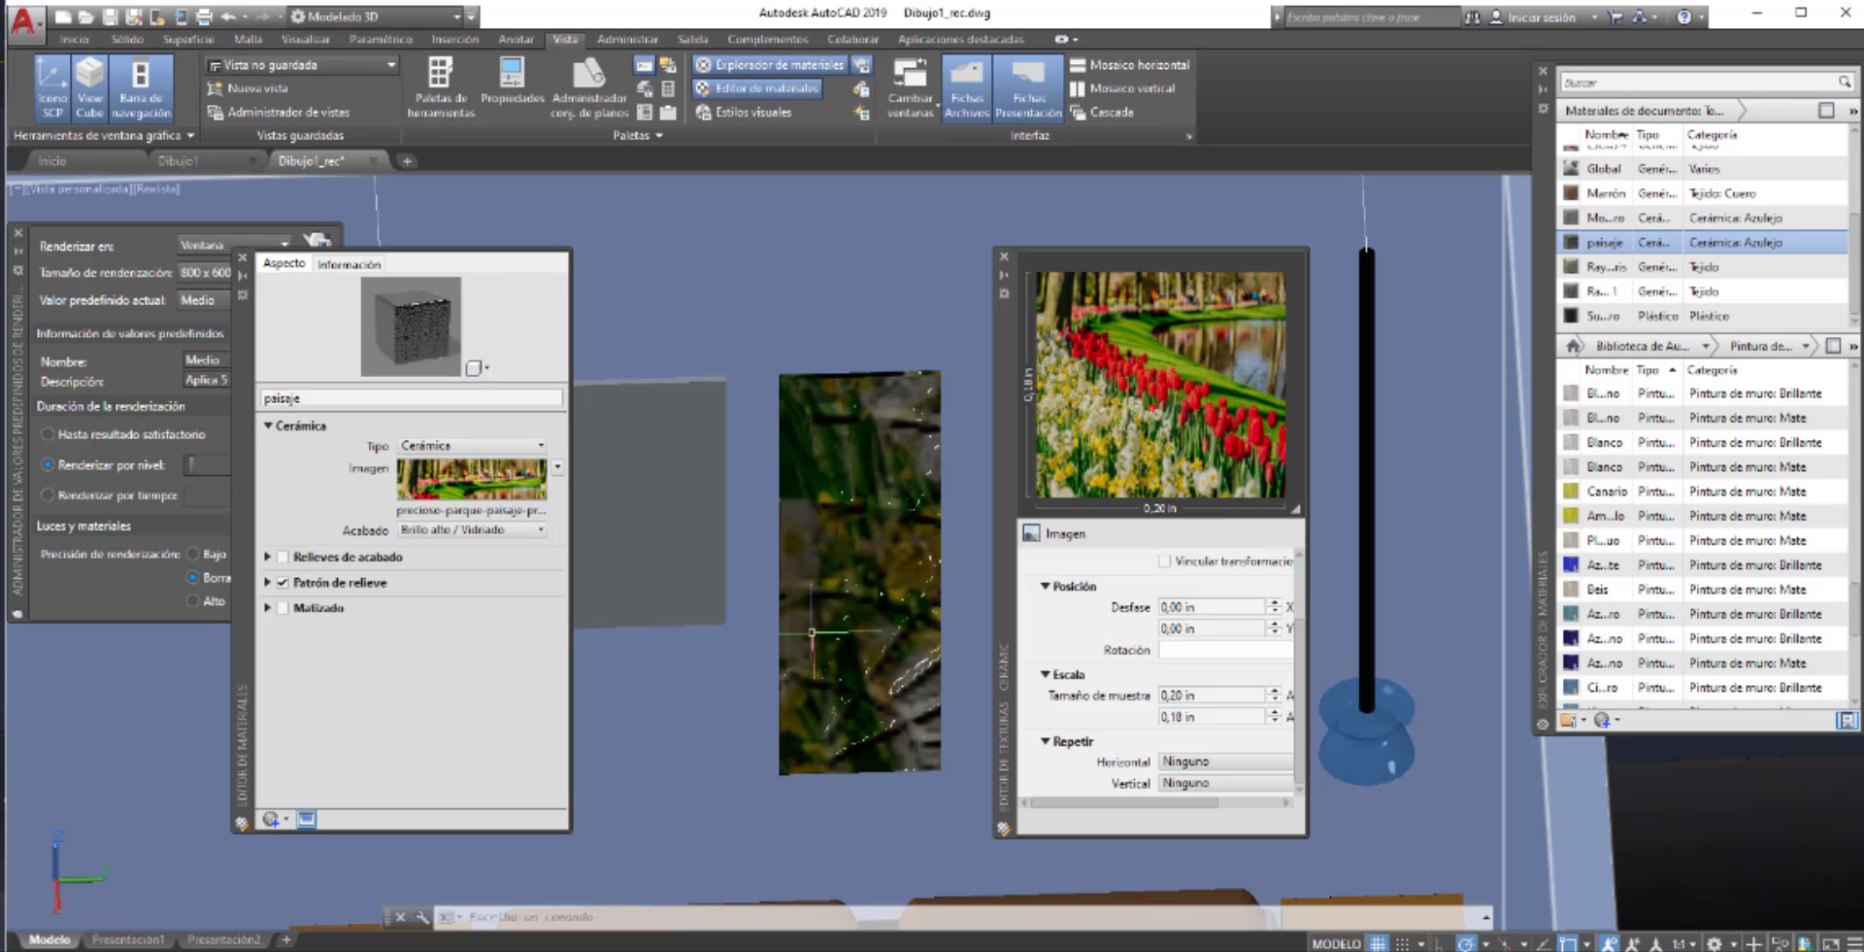
left_click(1178, 627)
double_click(1176, 695)
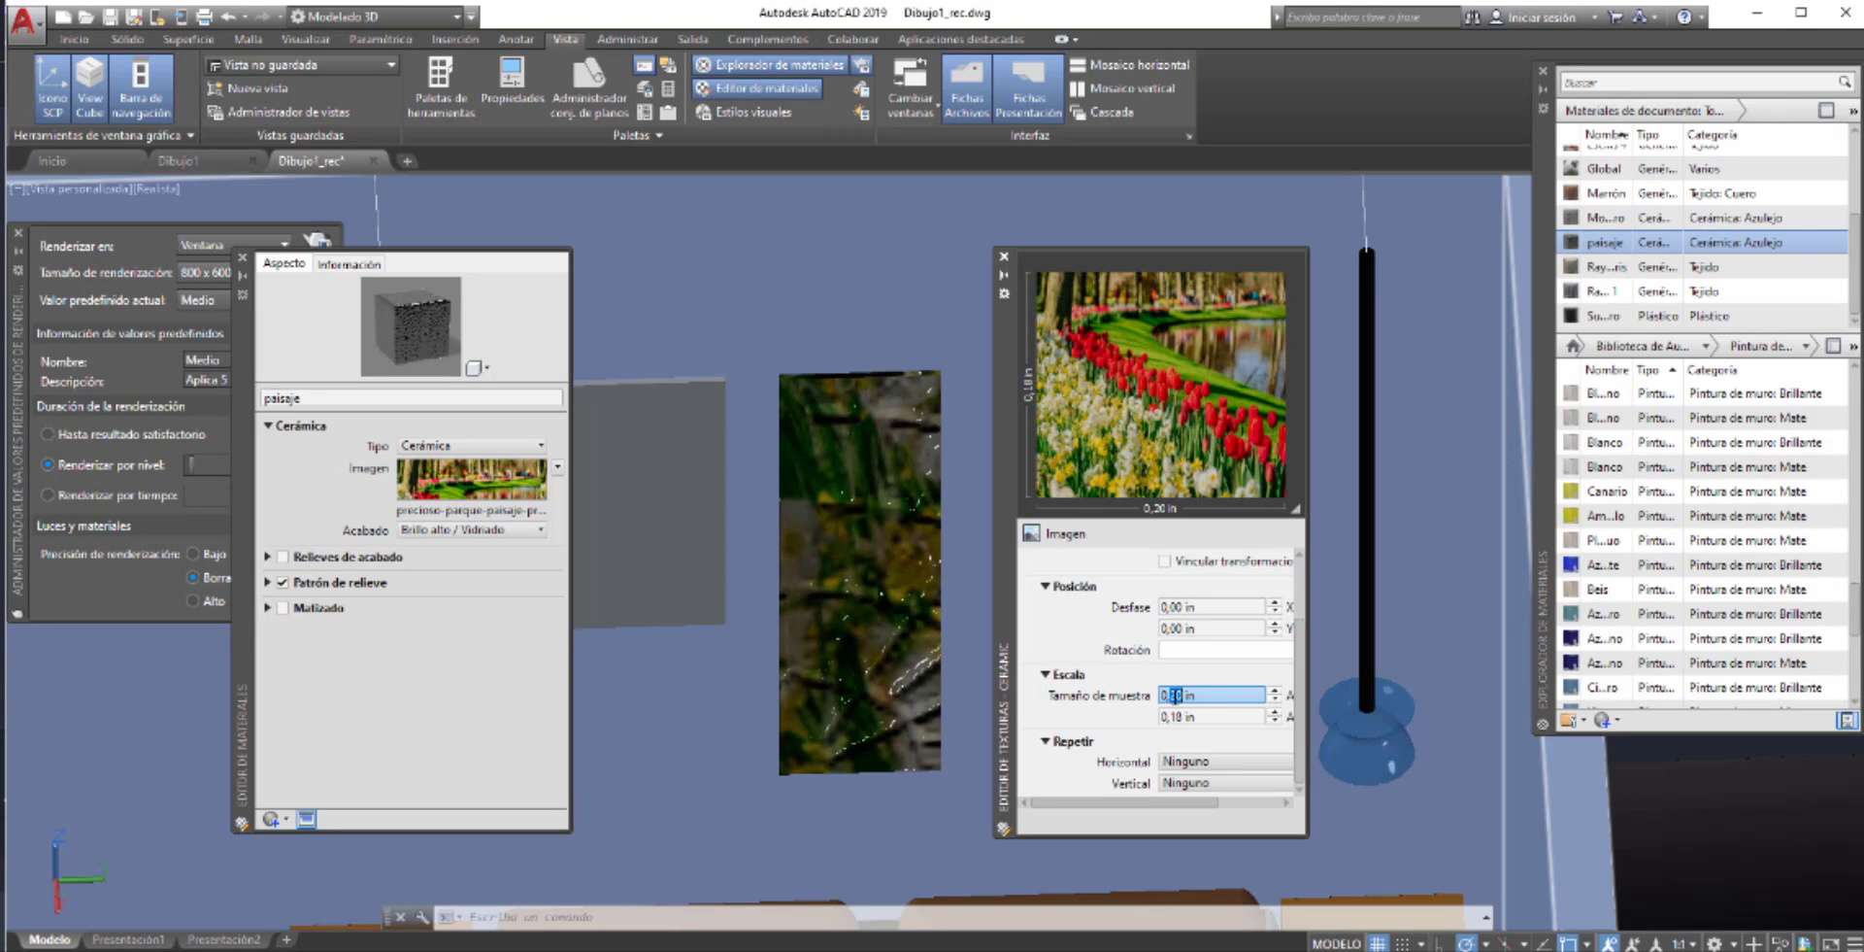
double_click(1176, 695)
type("00")
key("Return")
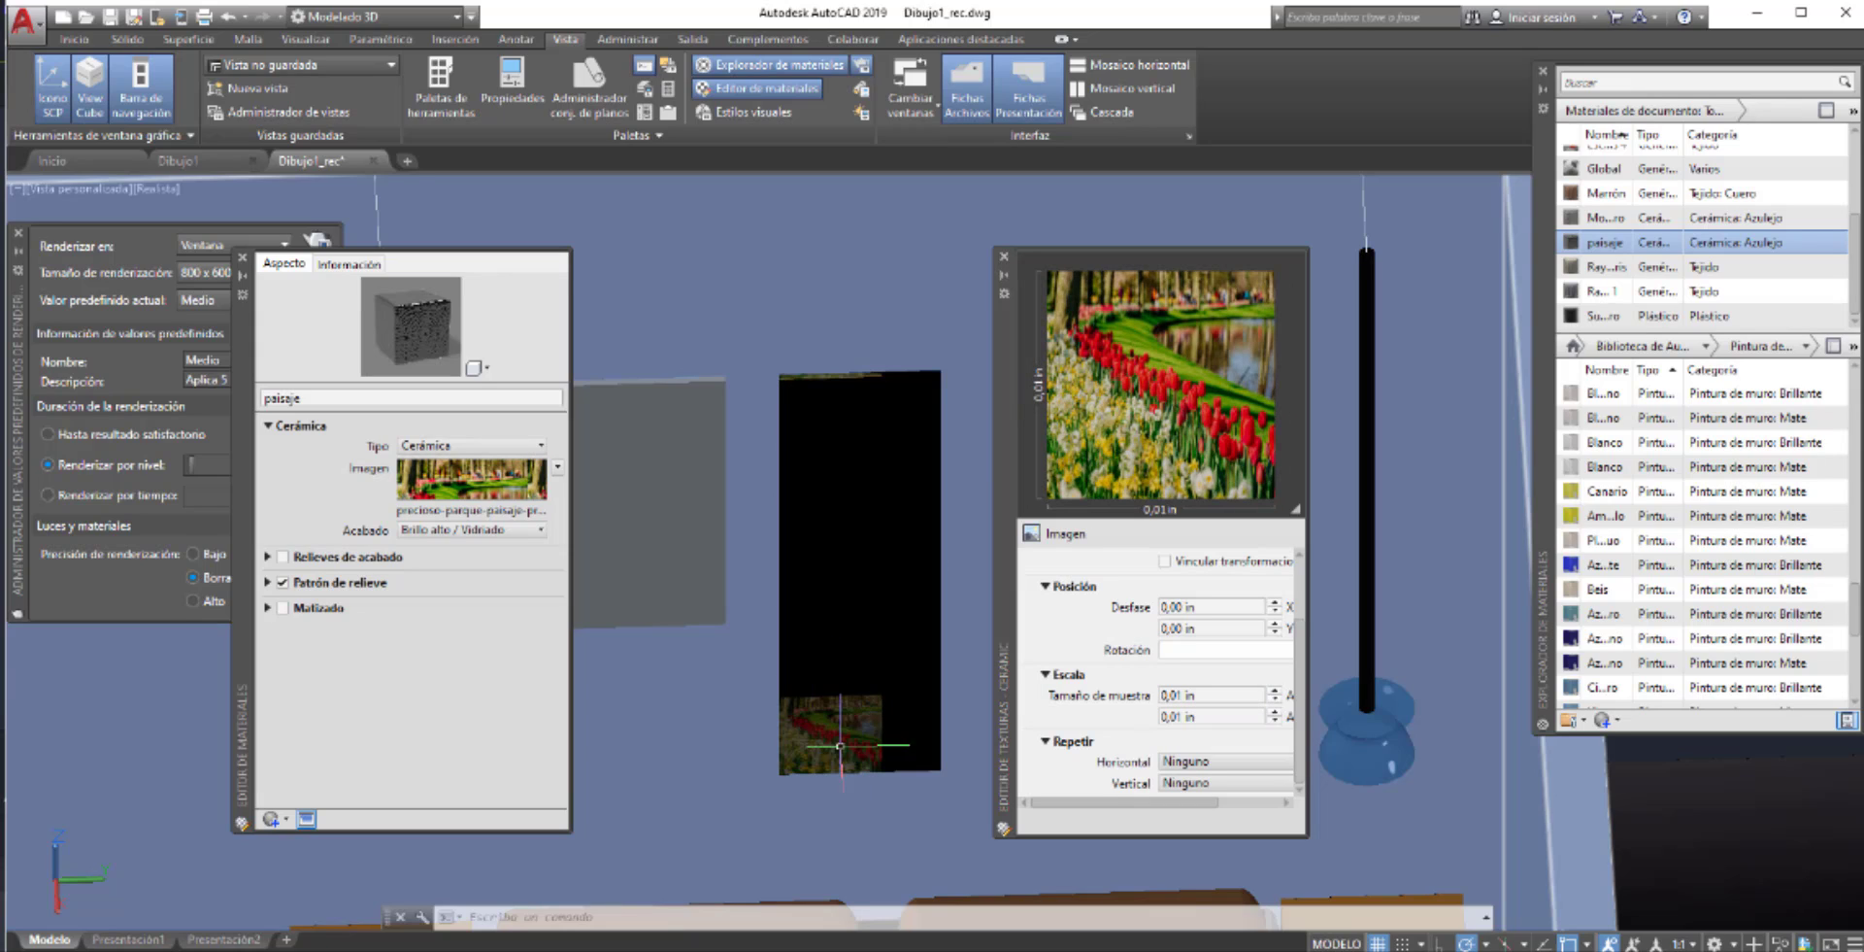
left_click(1176, 695)
double_click(1173, 694)
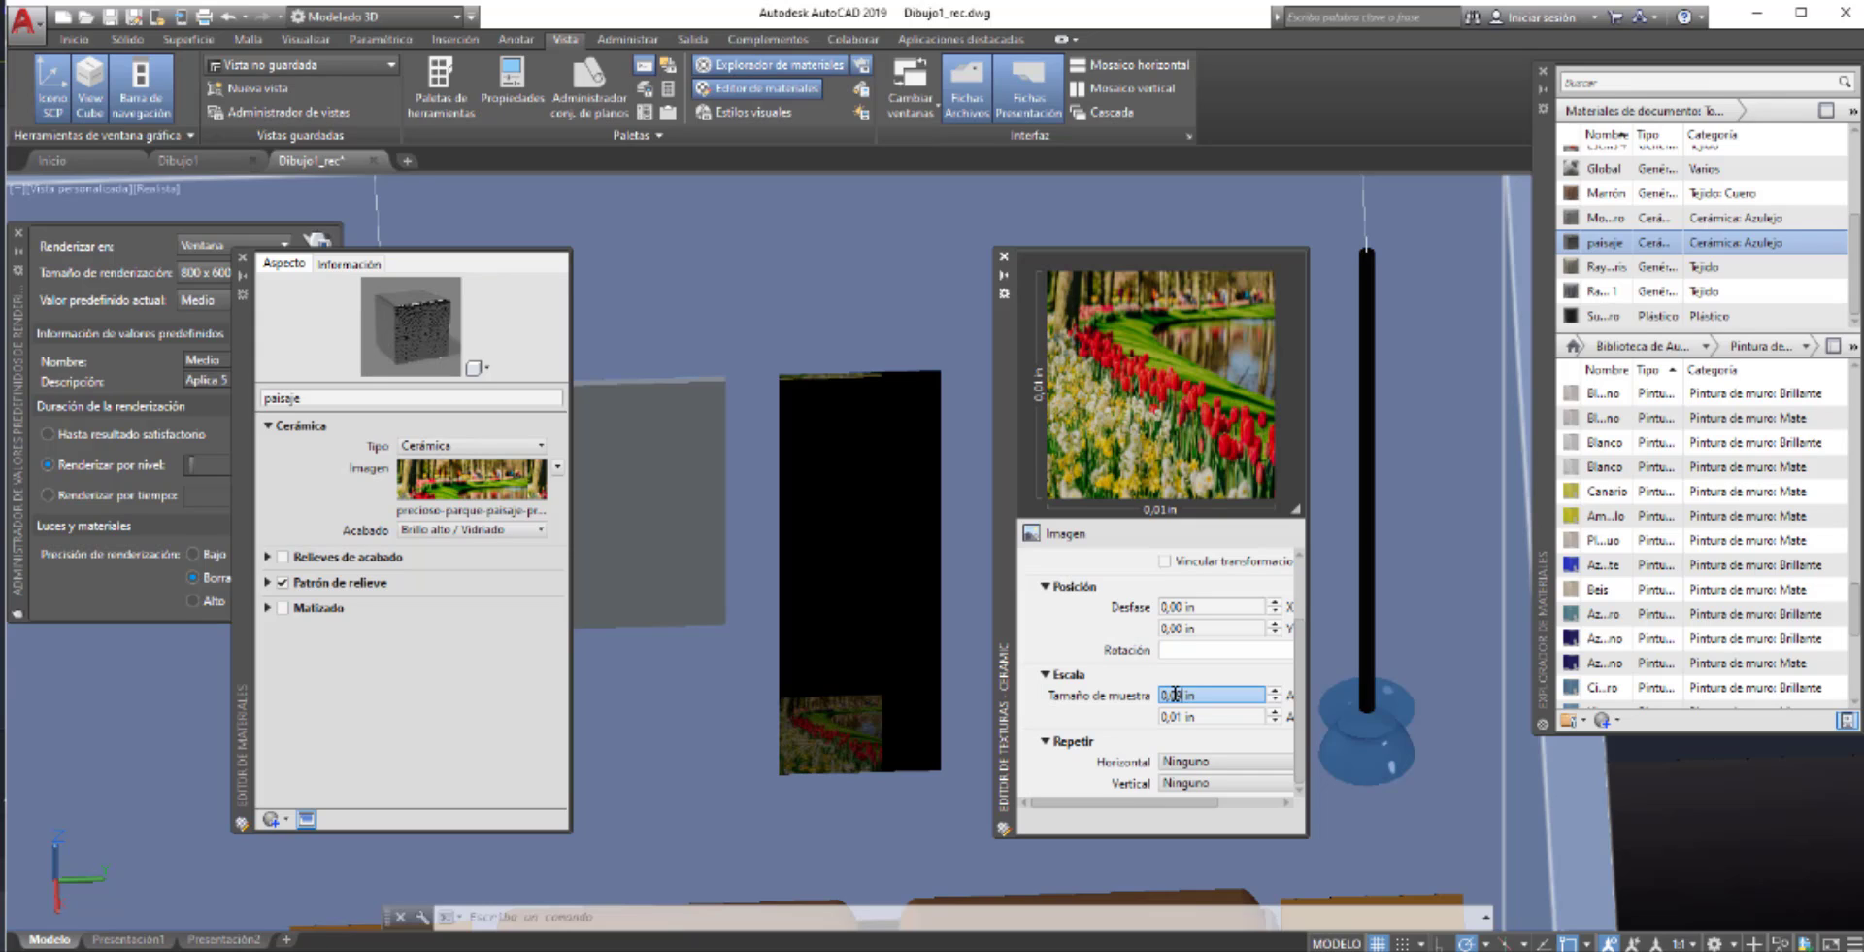
type("9")
key("Return")
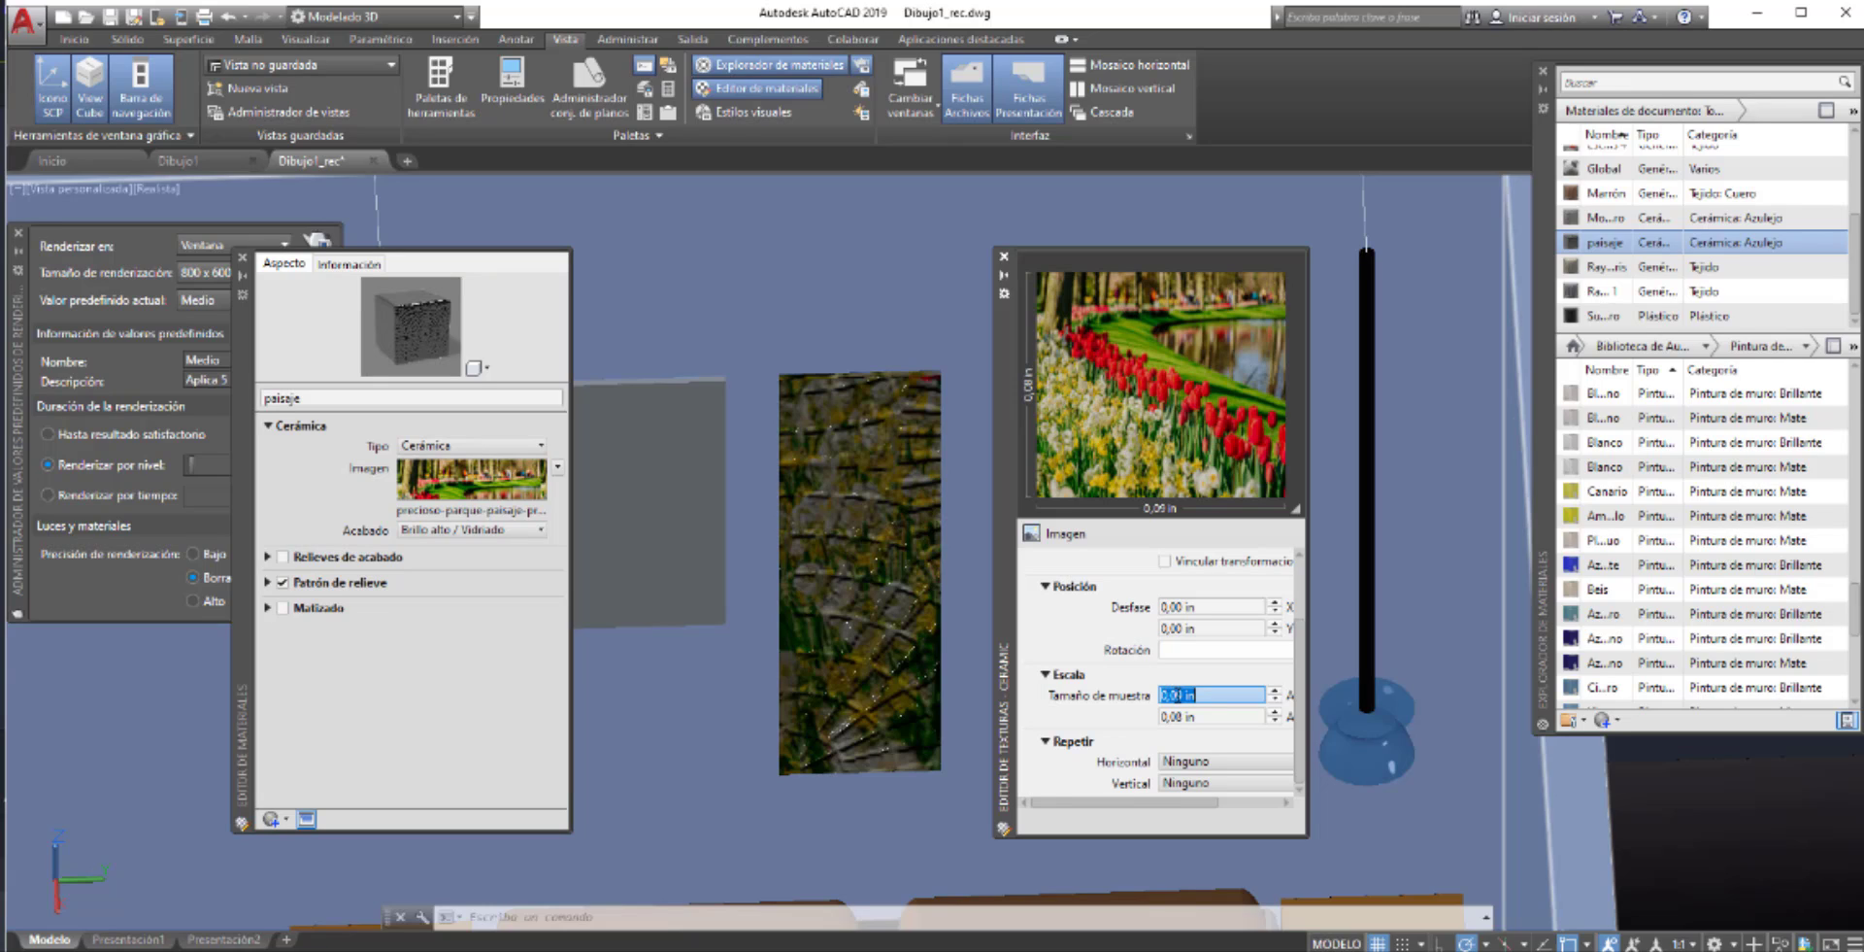
double_click(1178, 694)
type("4")
key("Return")
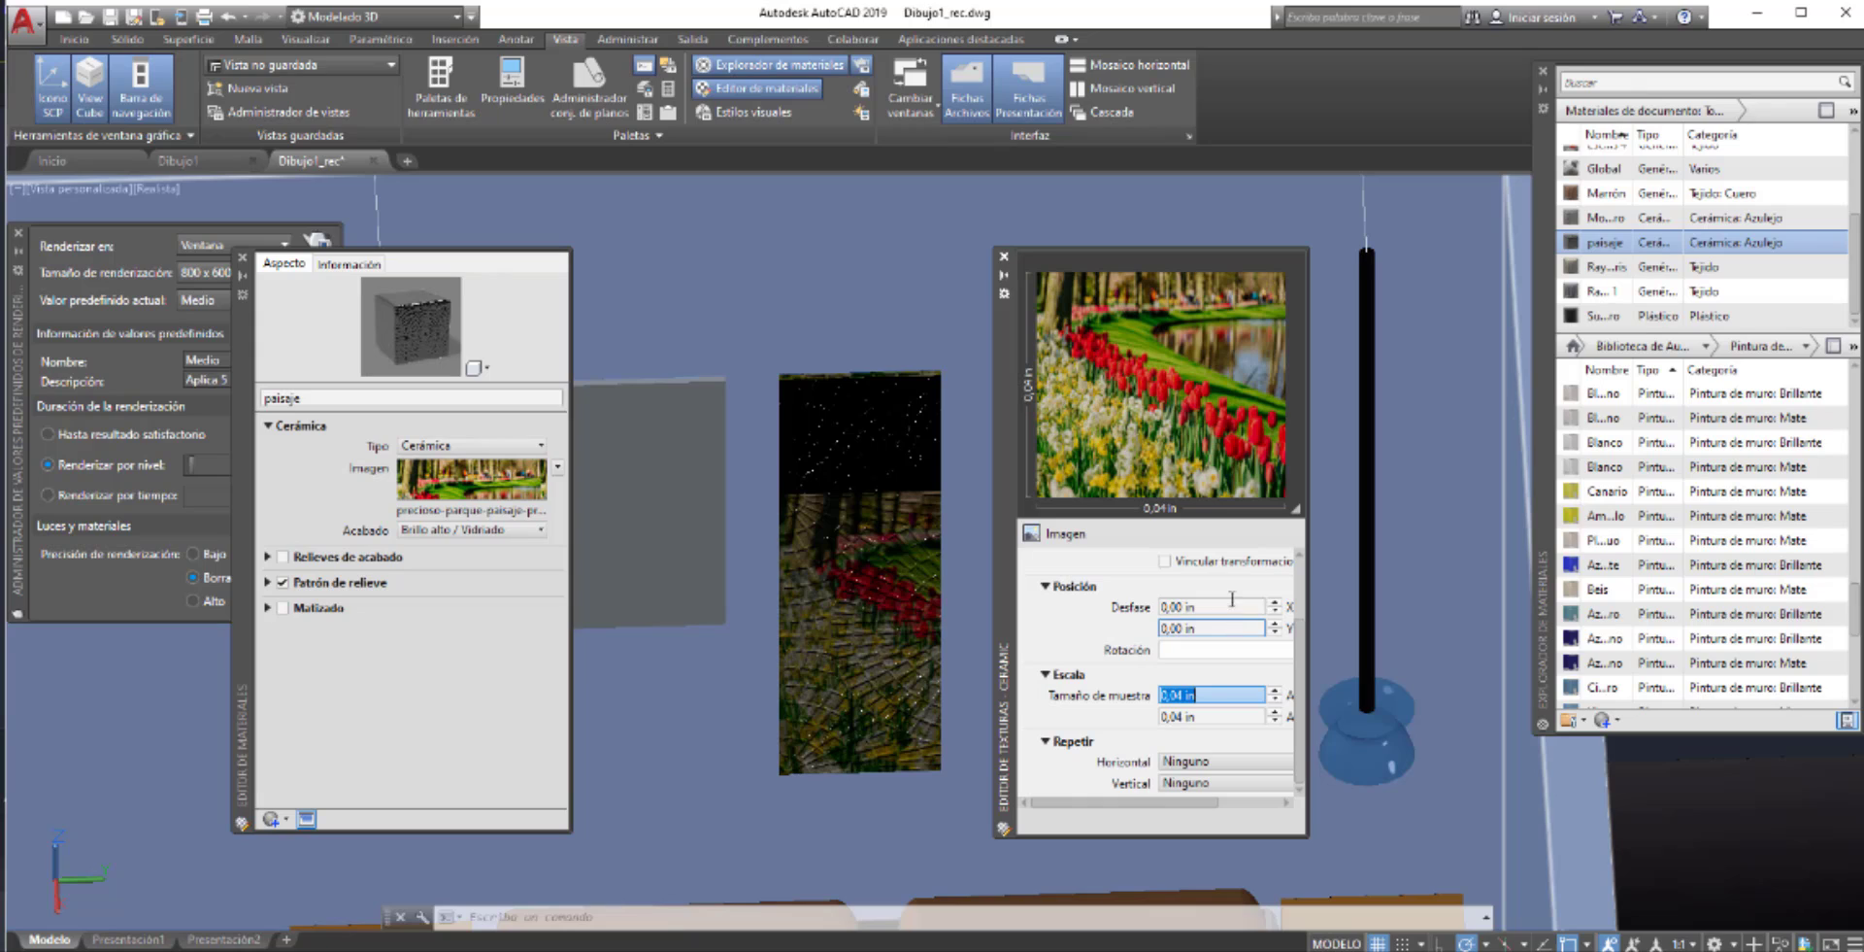
- Set the texture's horizontal and vertical repeat to Mosaico
left_click(1211, 761)
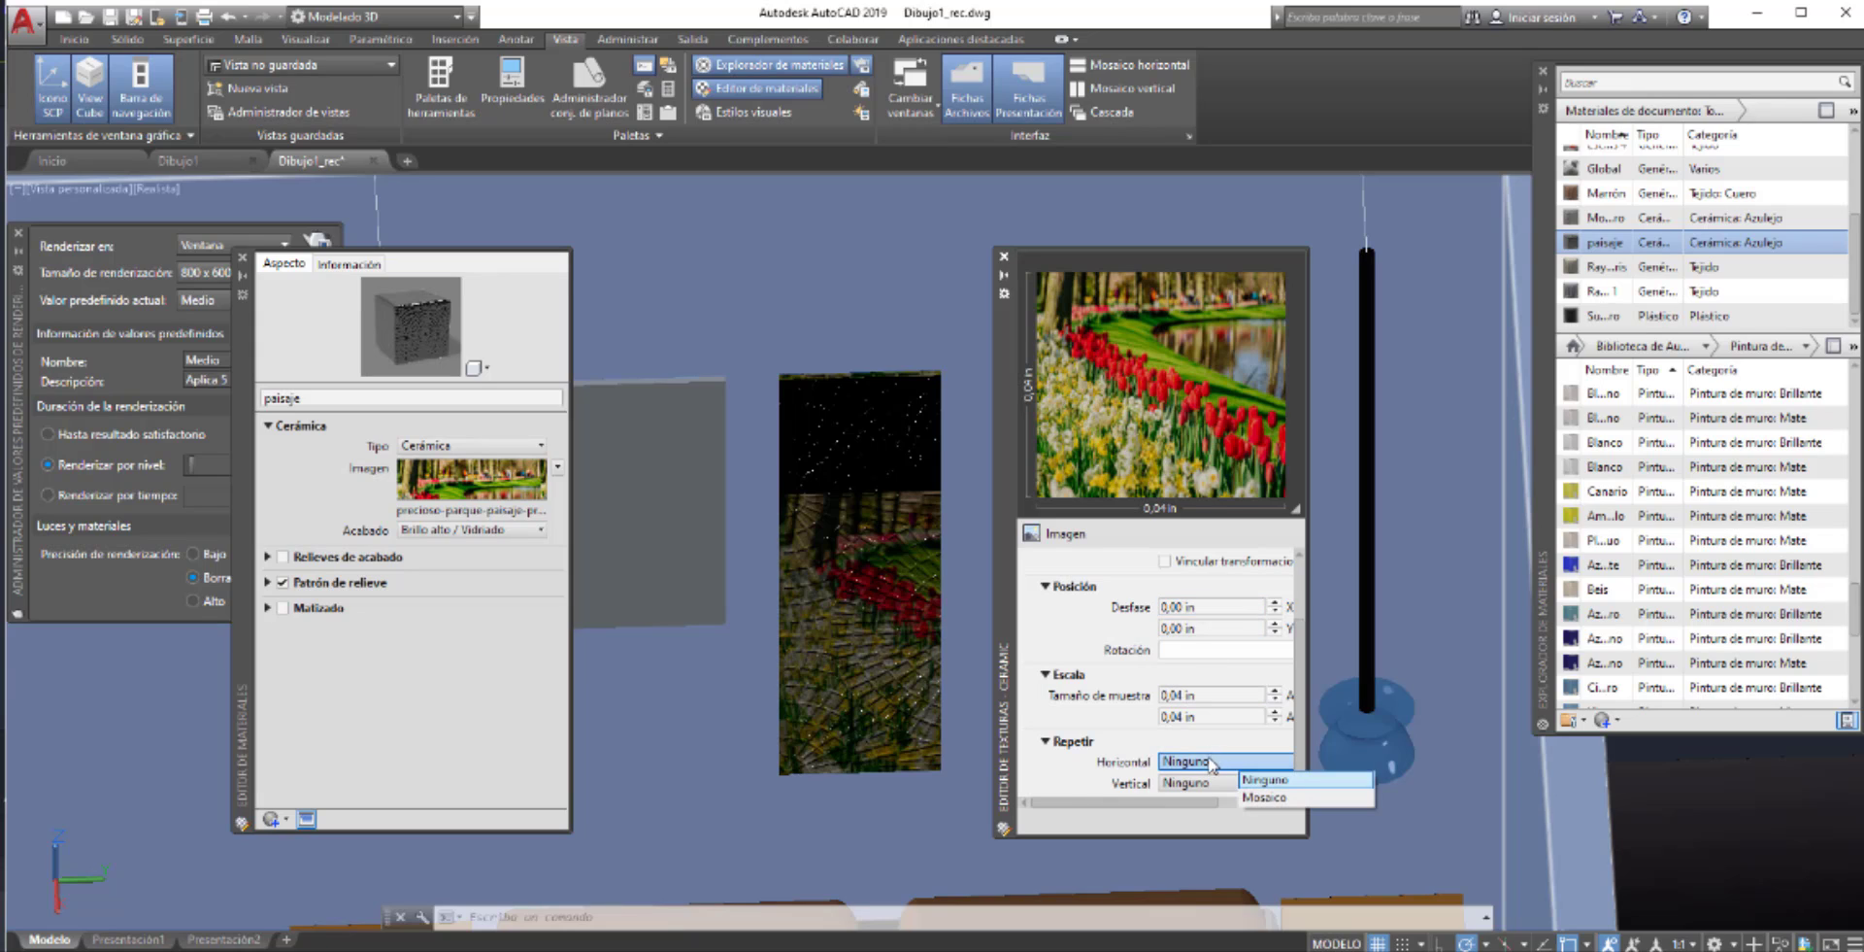
left_click(1259, 796)
left_click(1218, 783)
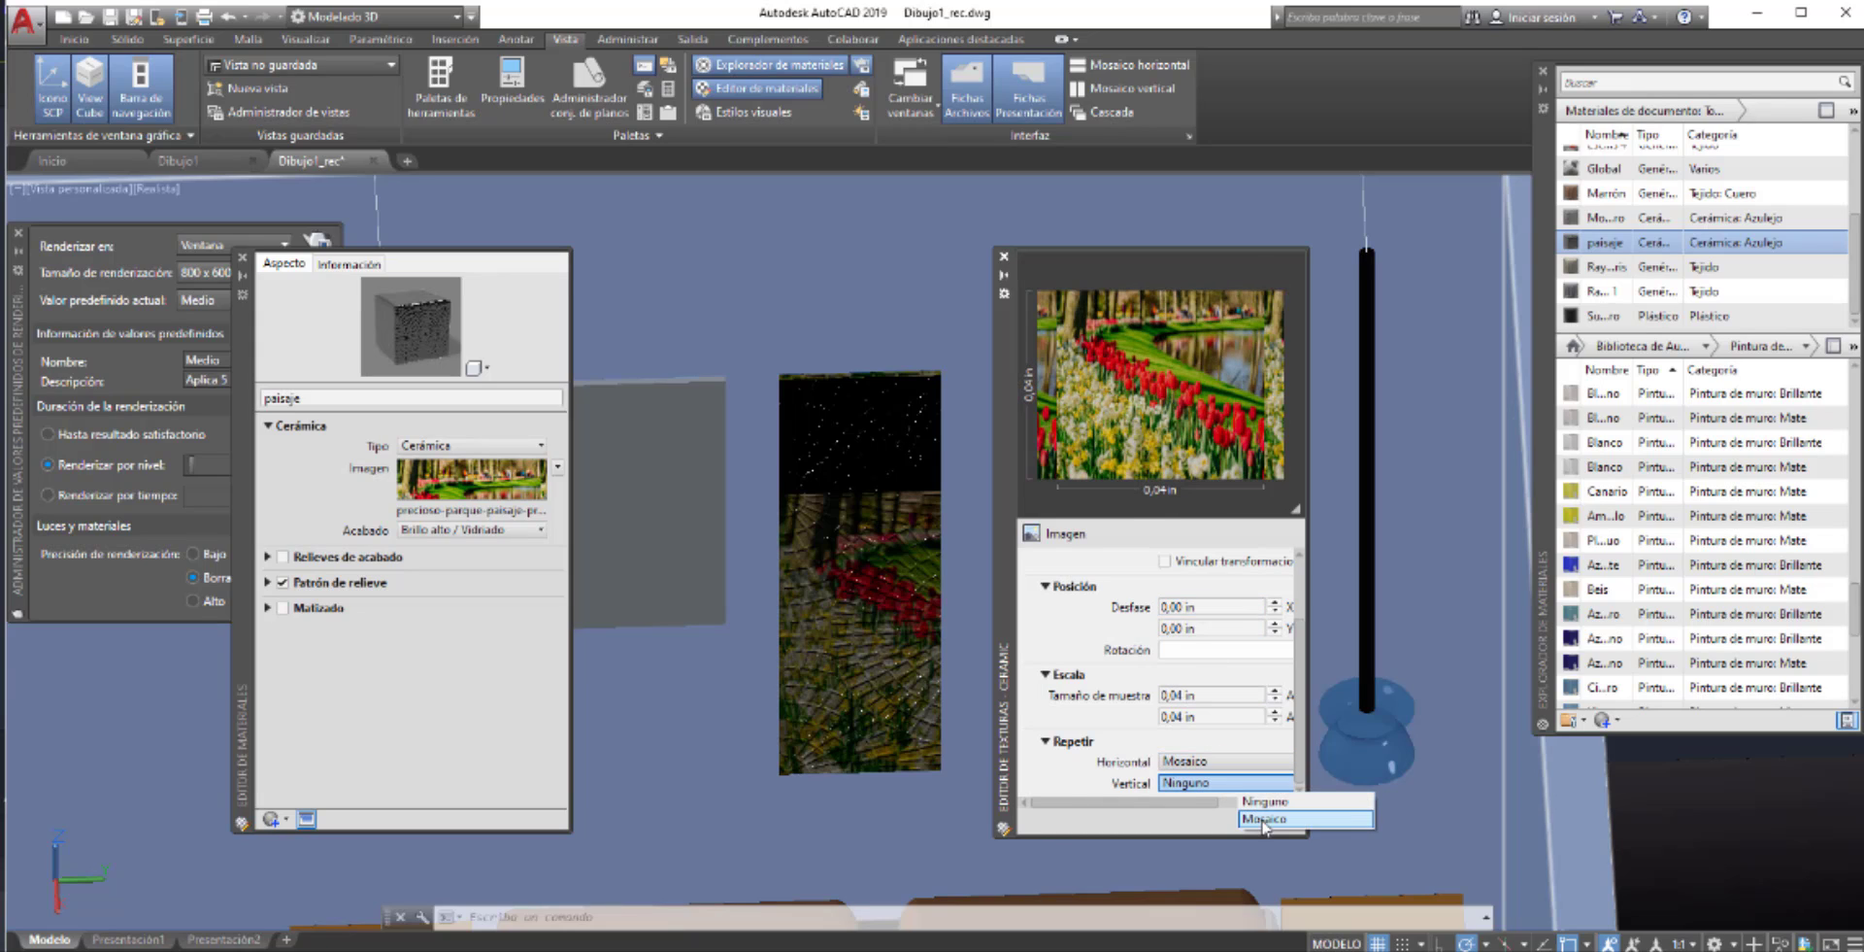
left_click(1257, 819)
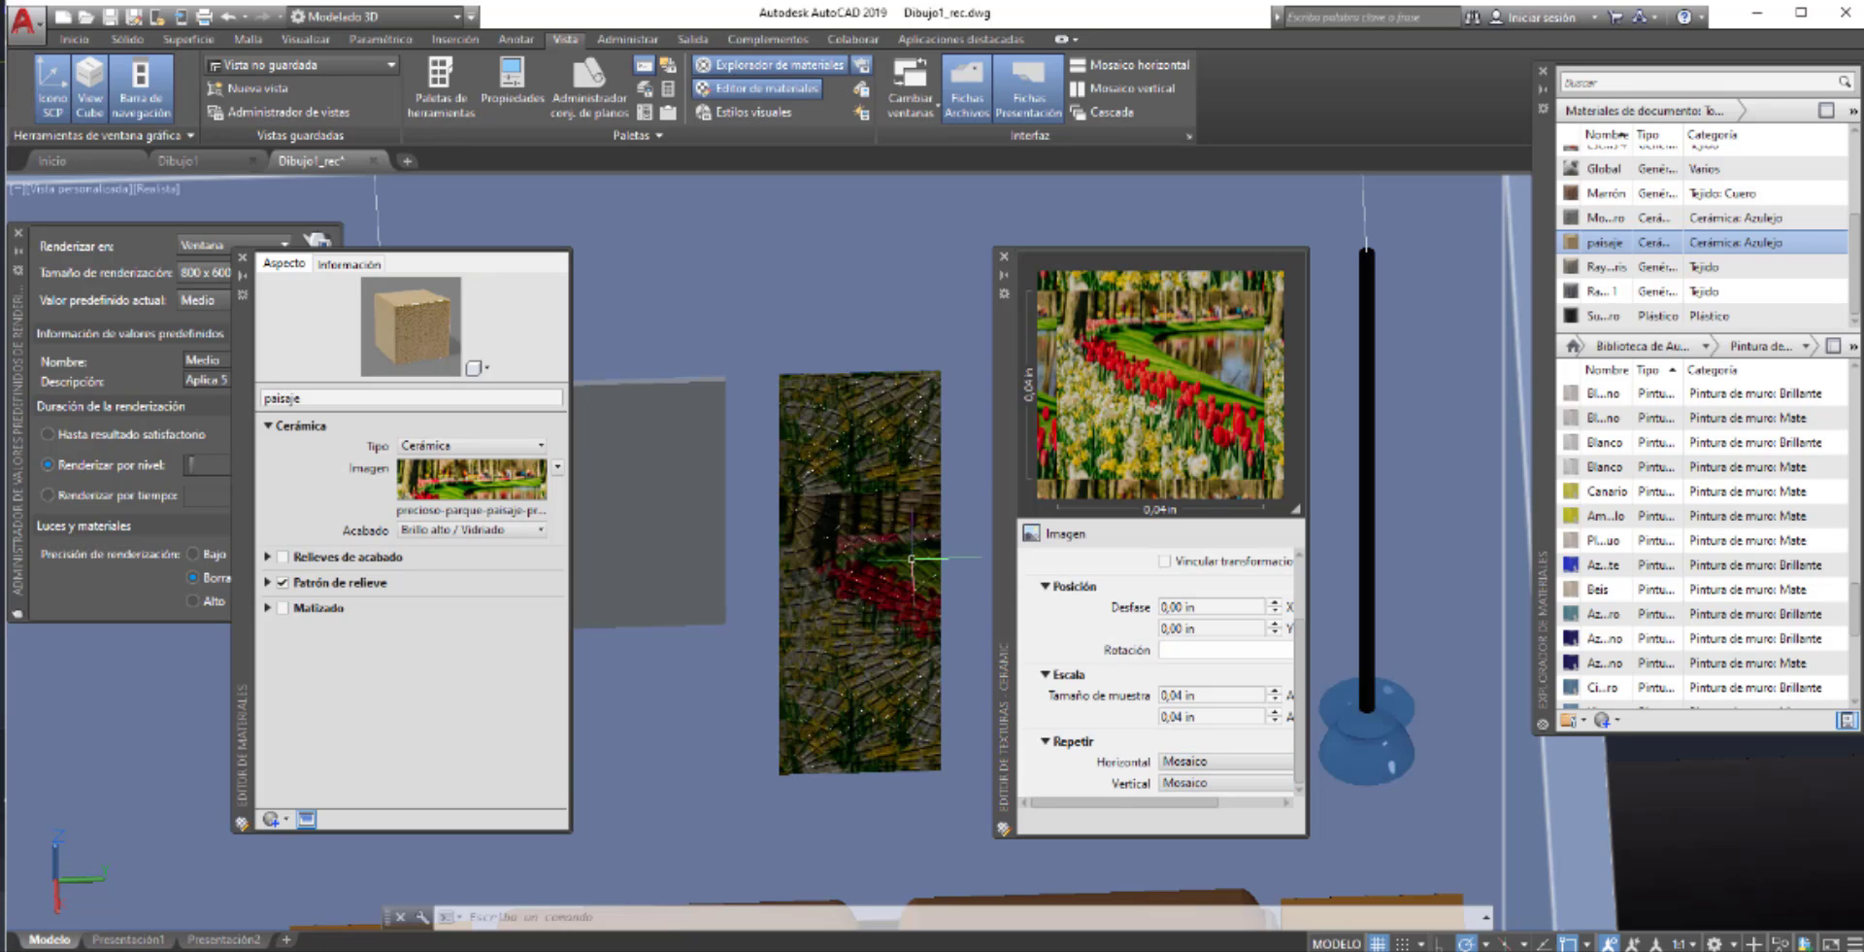
- Give the paisaje material a Mate finish
left_click(859, 553)
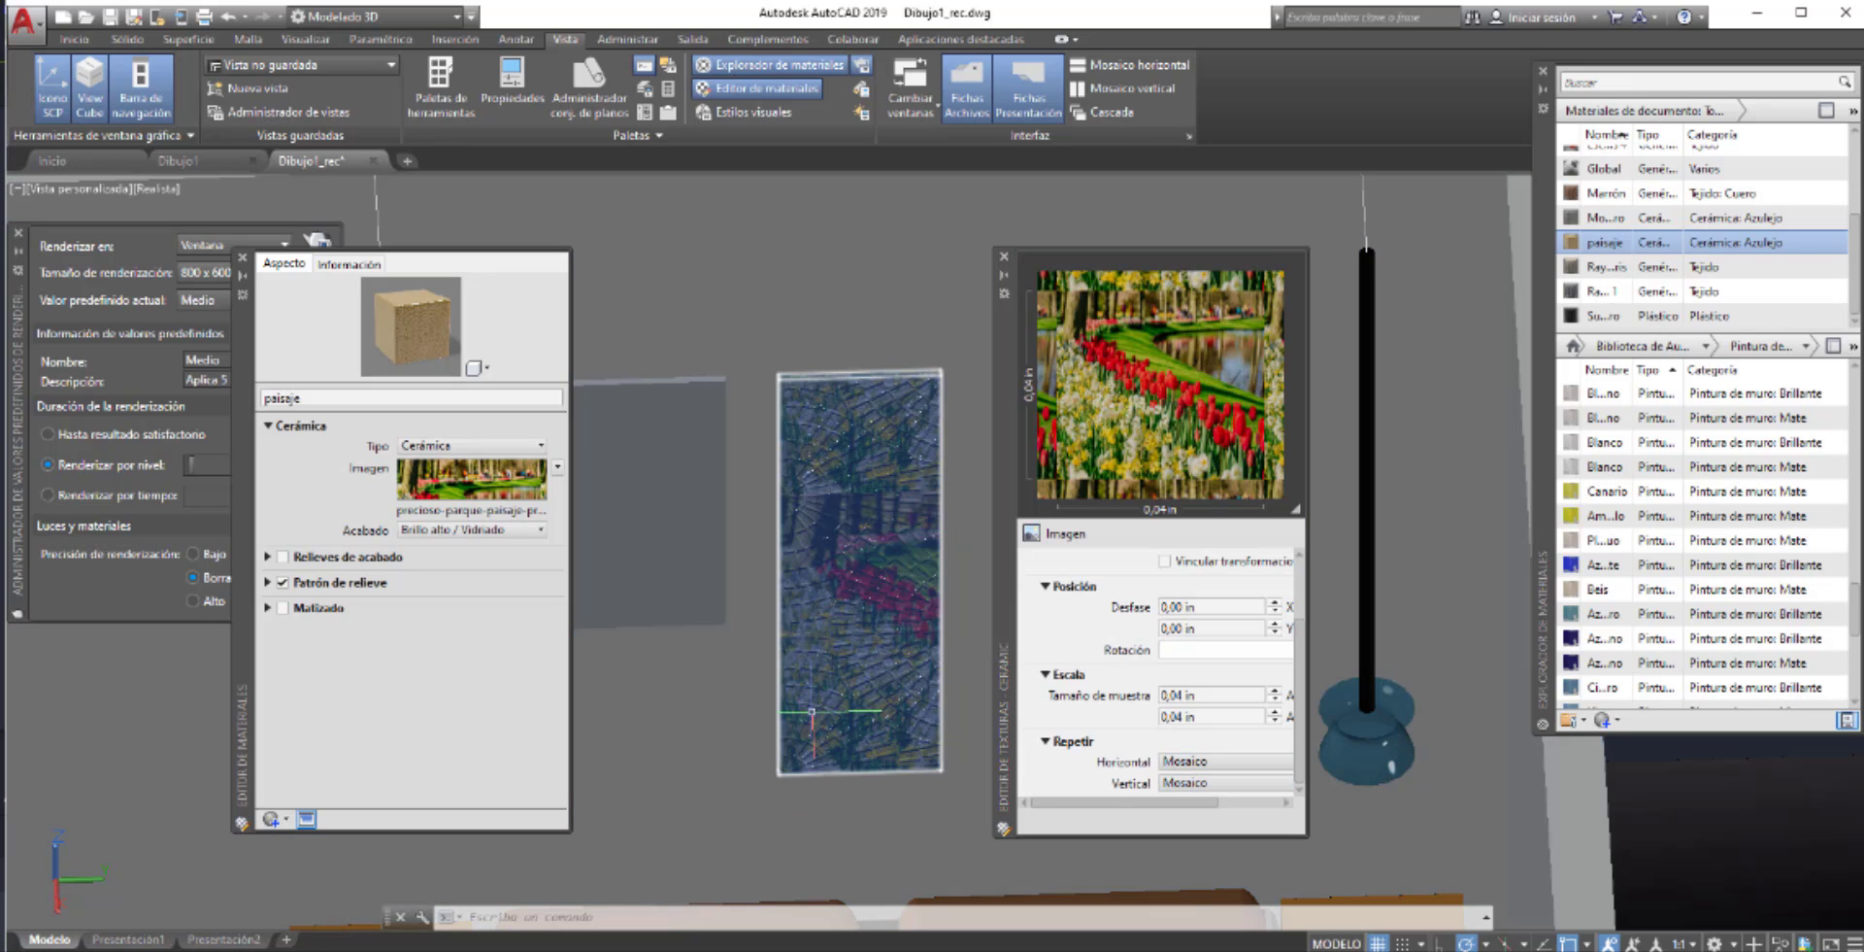
left_click(1170, 651)
scroll(1155, 679, "up", 2)
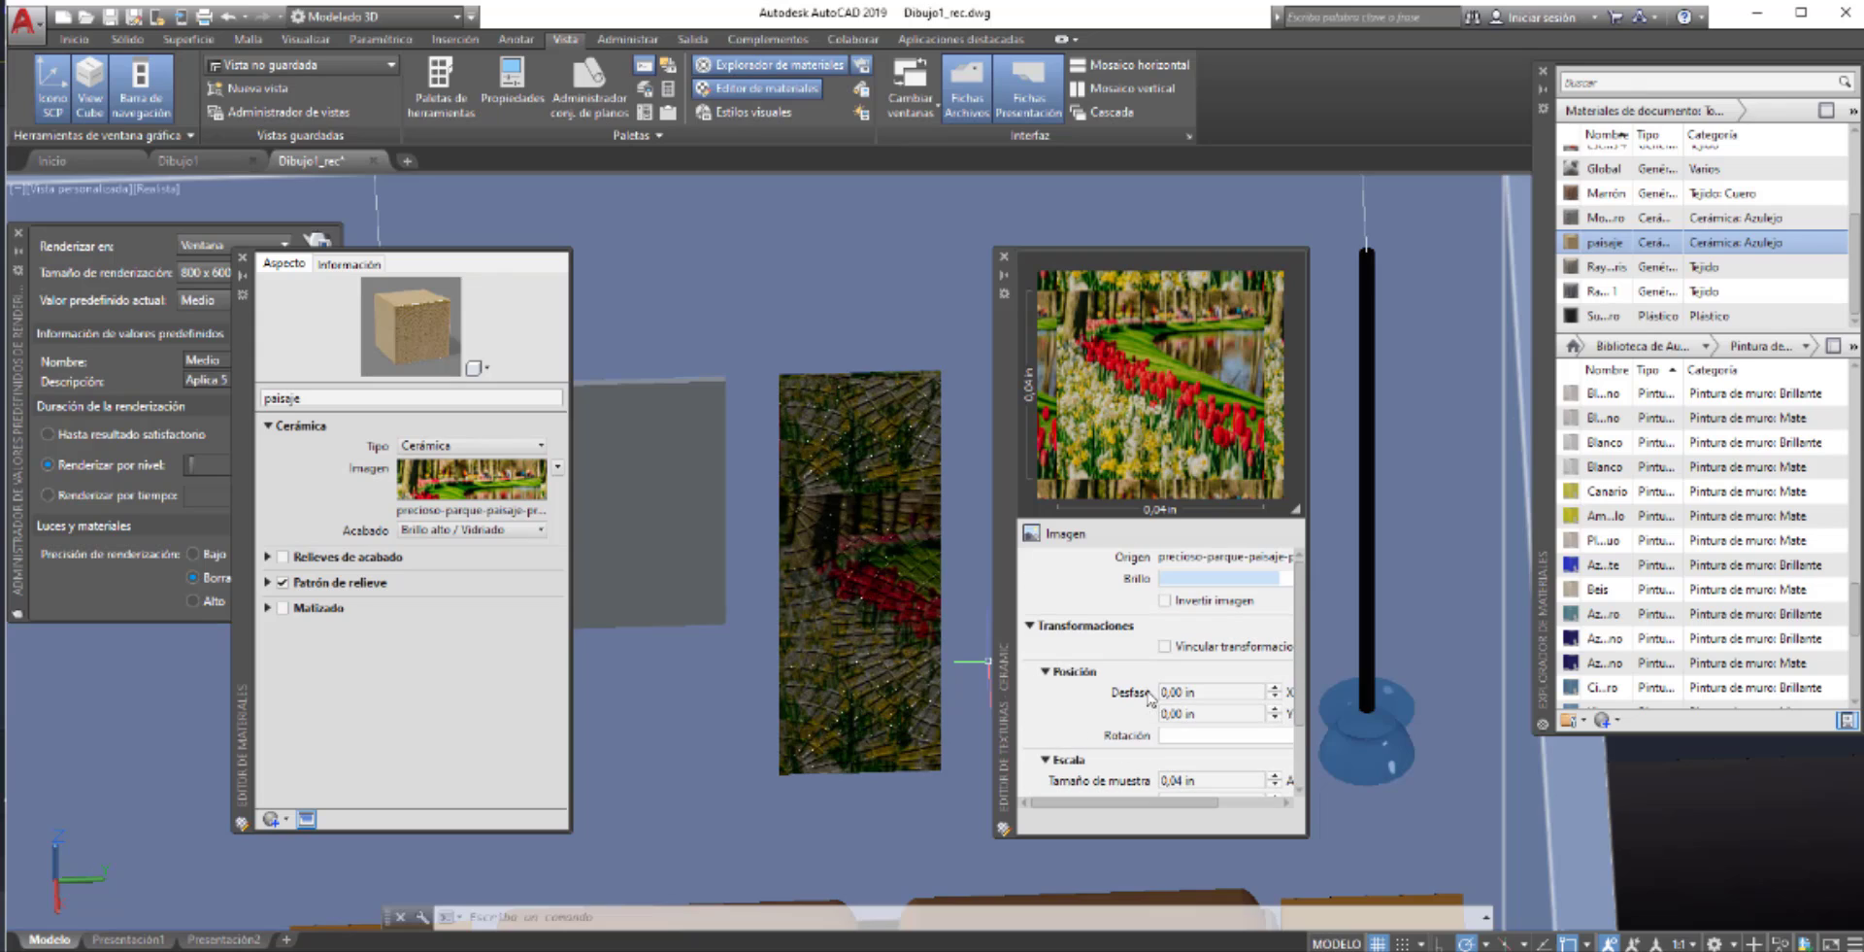
left_click(583, 423)
left_click(430, 531)
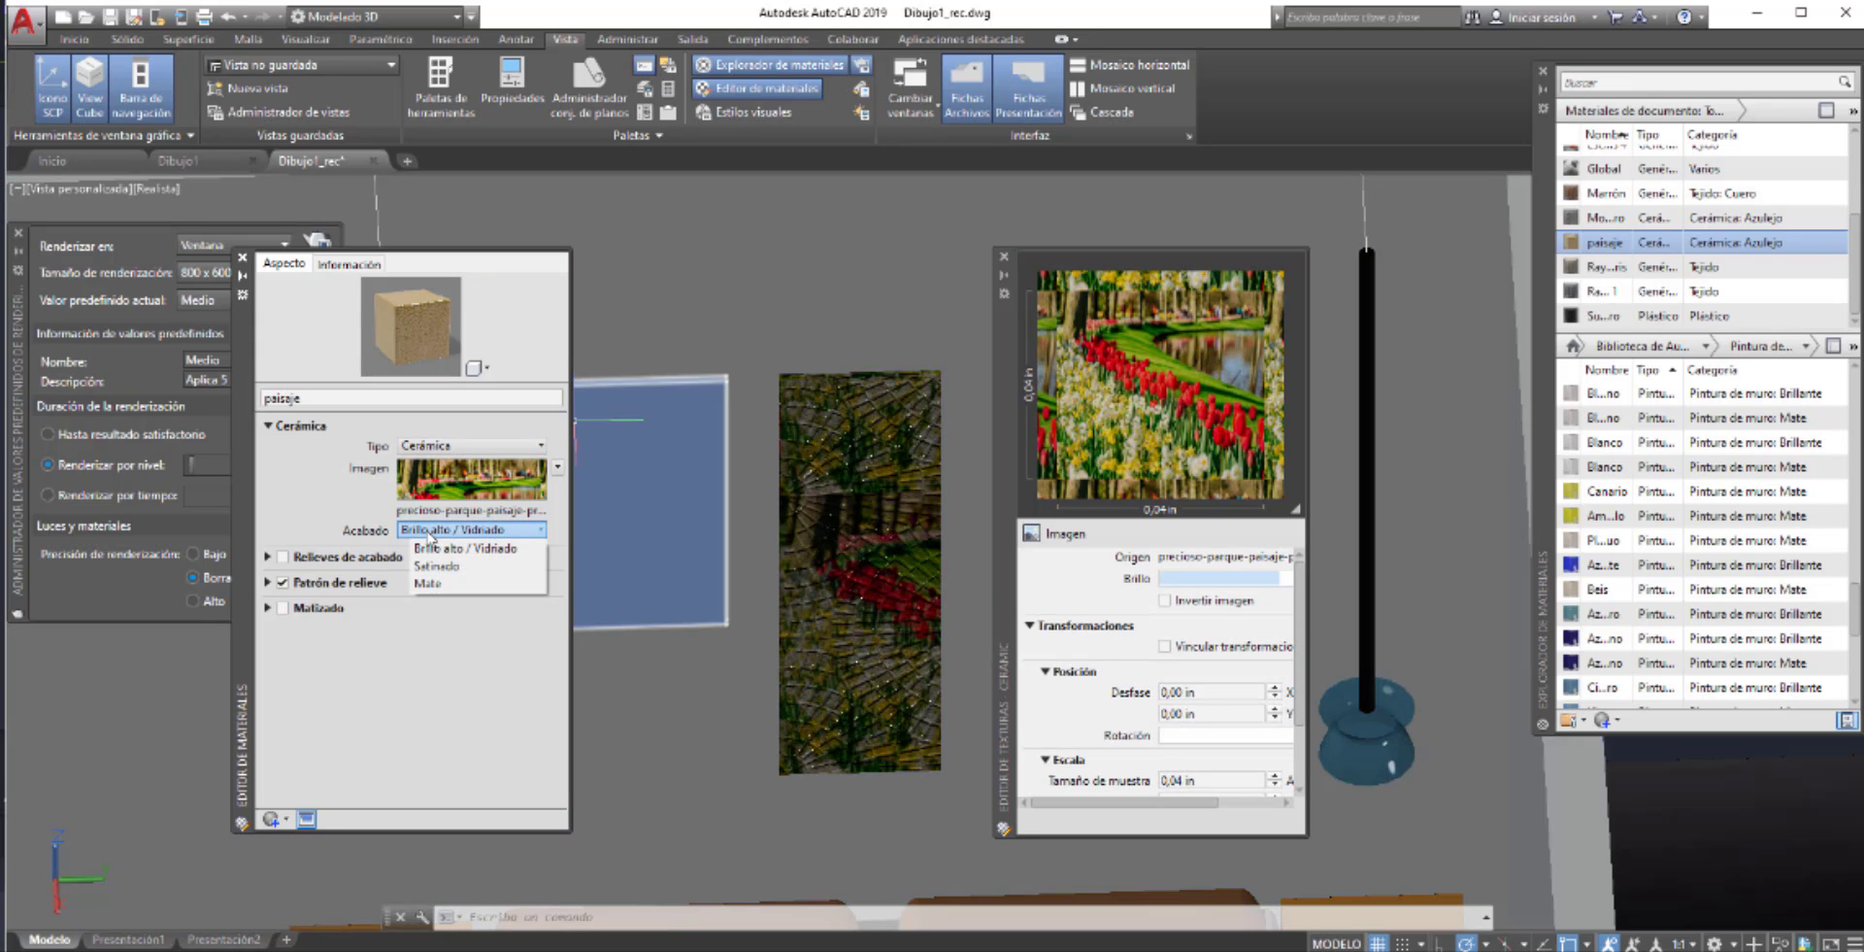
left_click(444, 600)
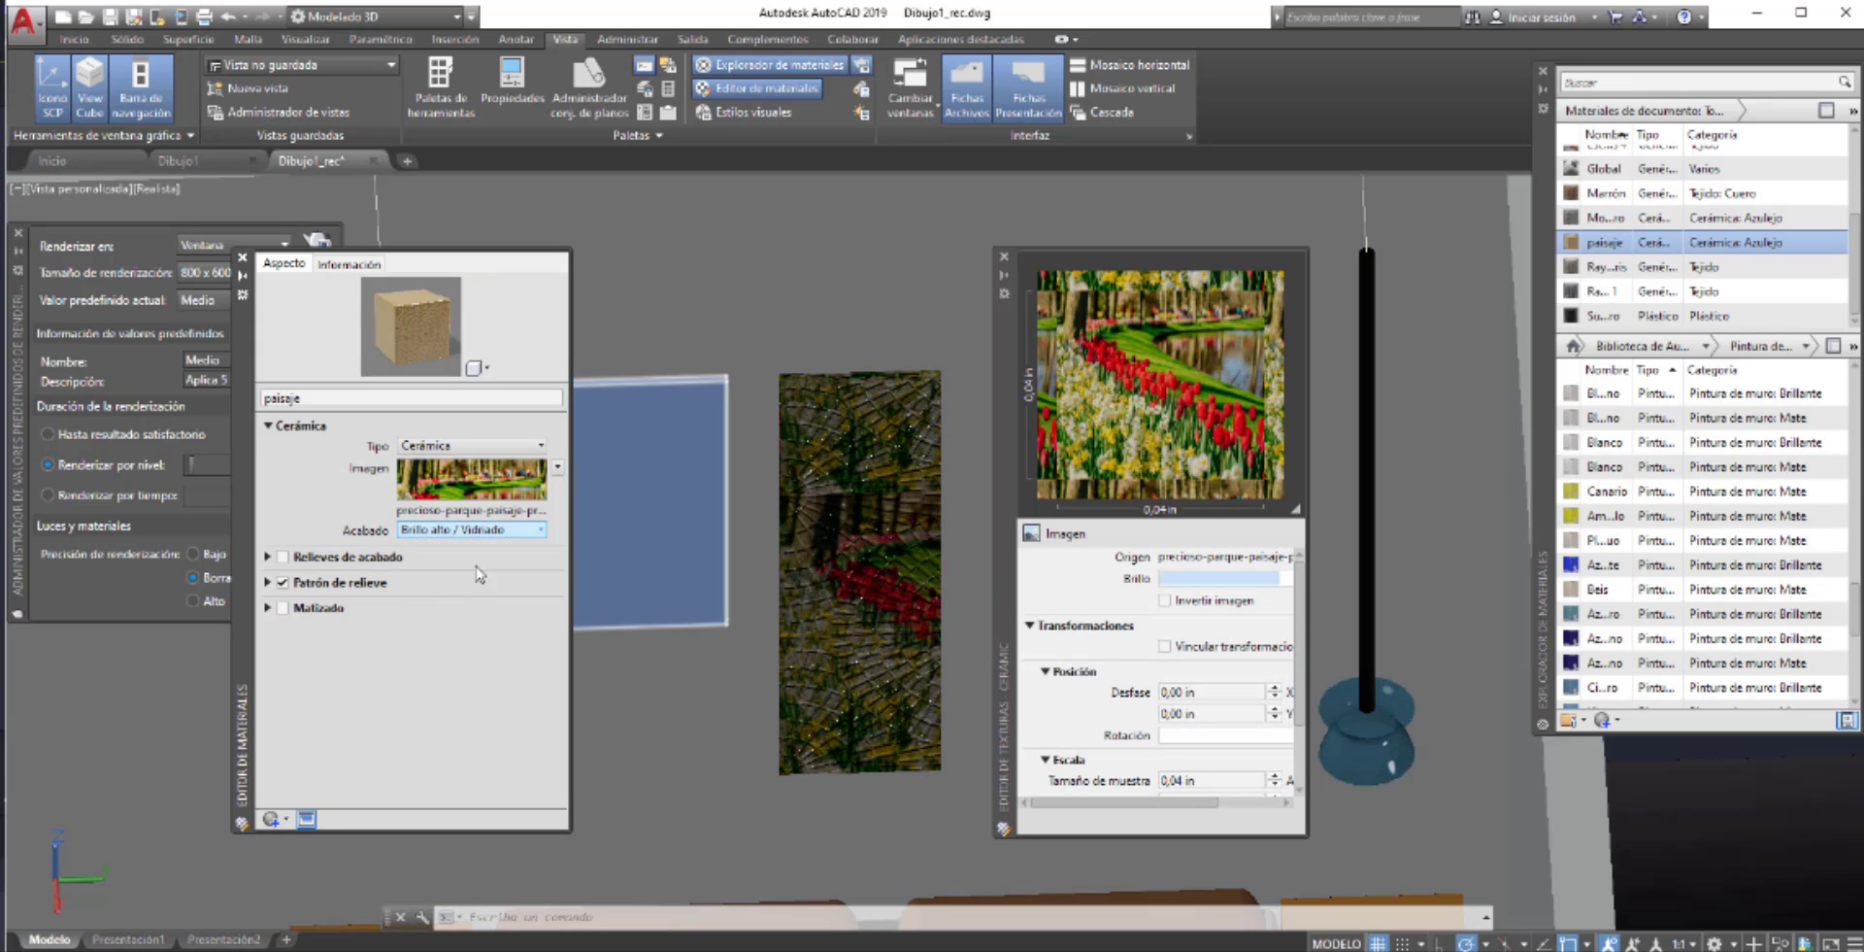
left_click(504, 532)
left_click(483, 587)
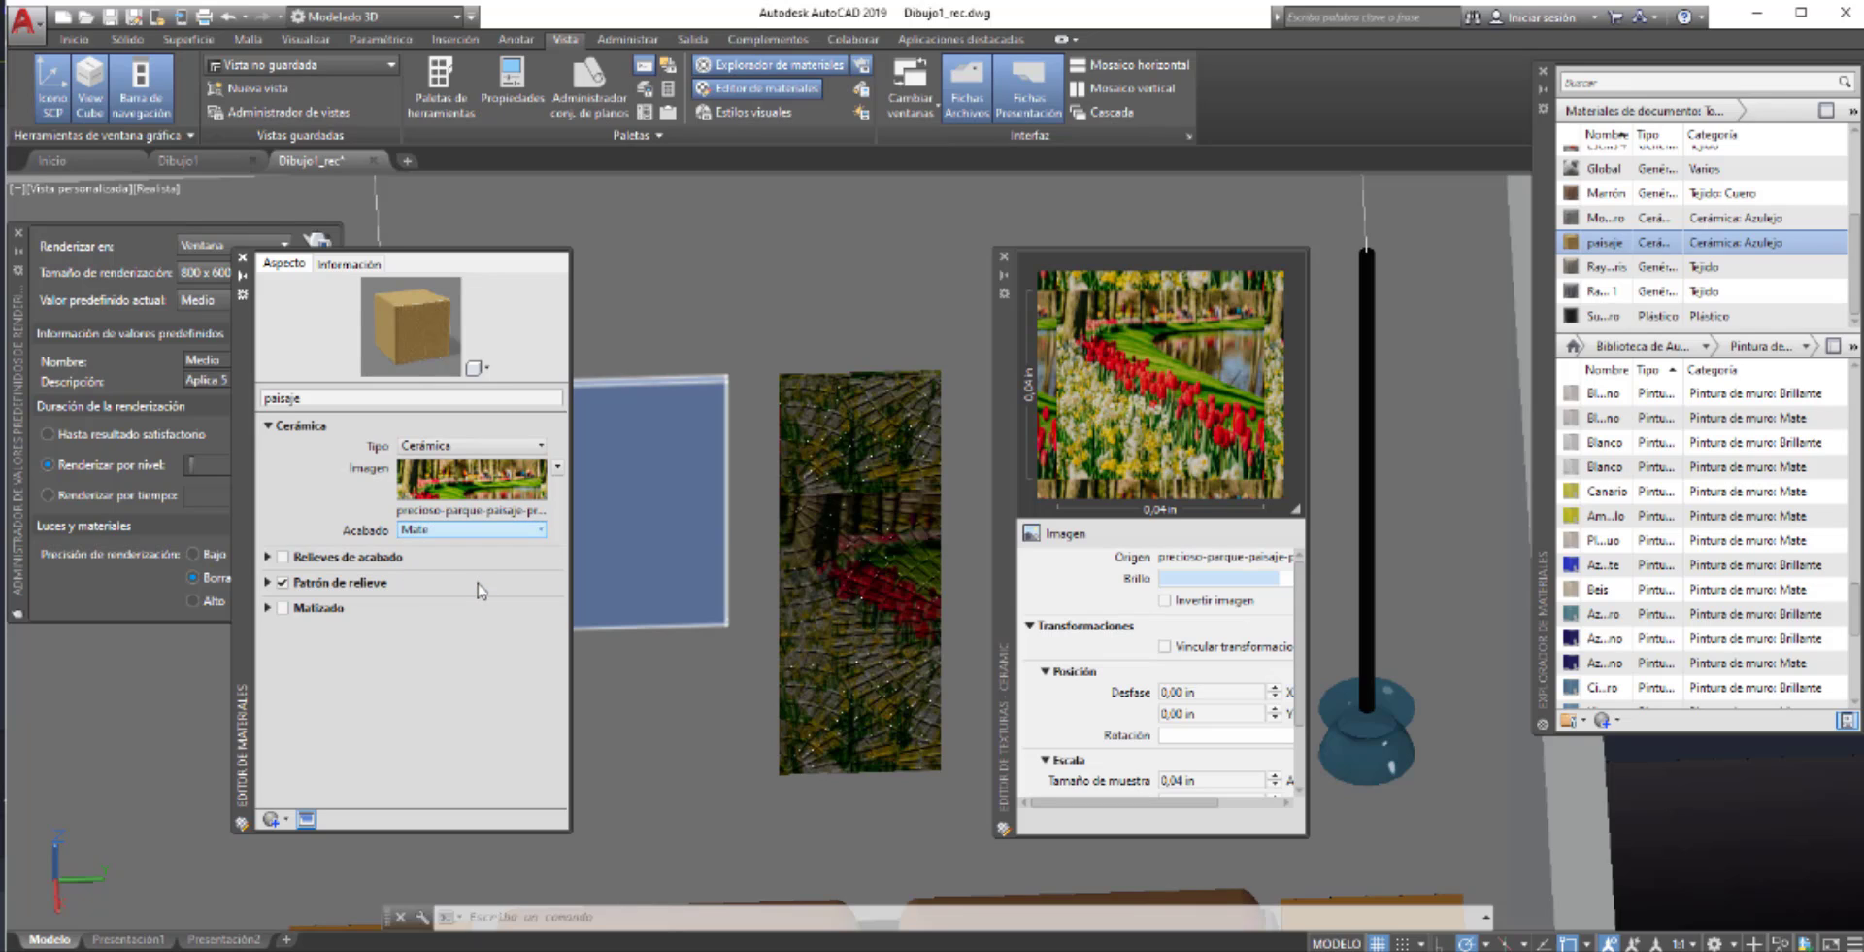
- Set the Patrón de relieve amount to 0
left_click(269, 582)
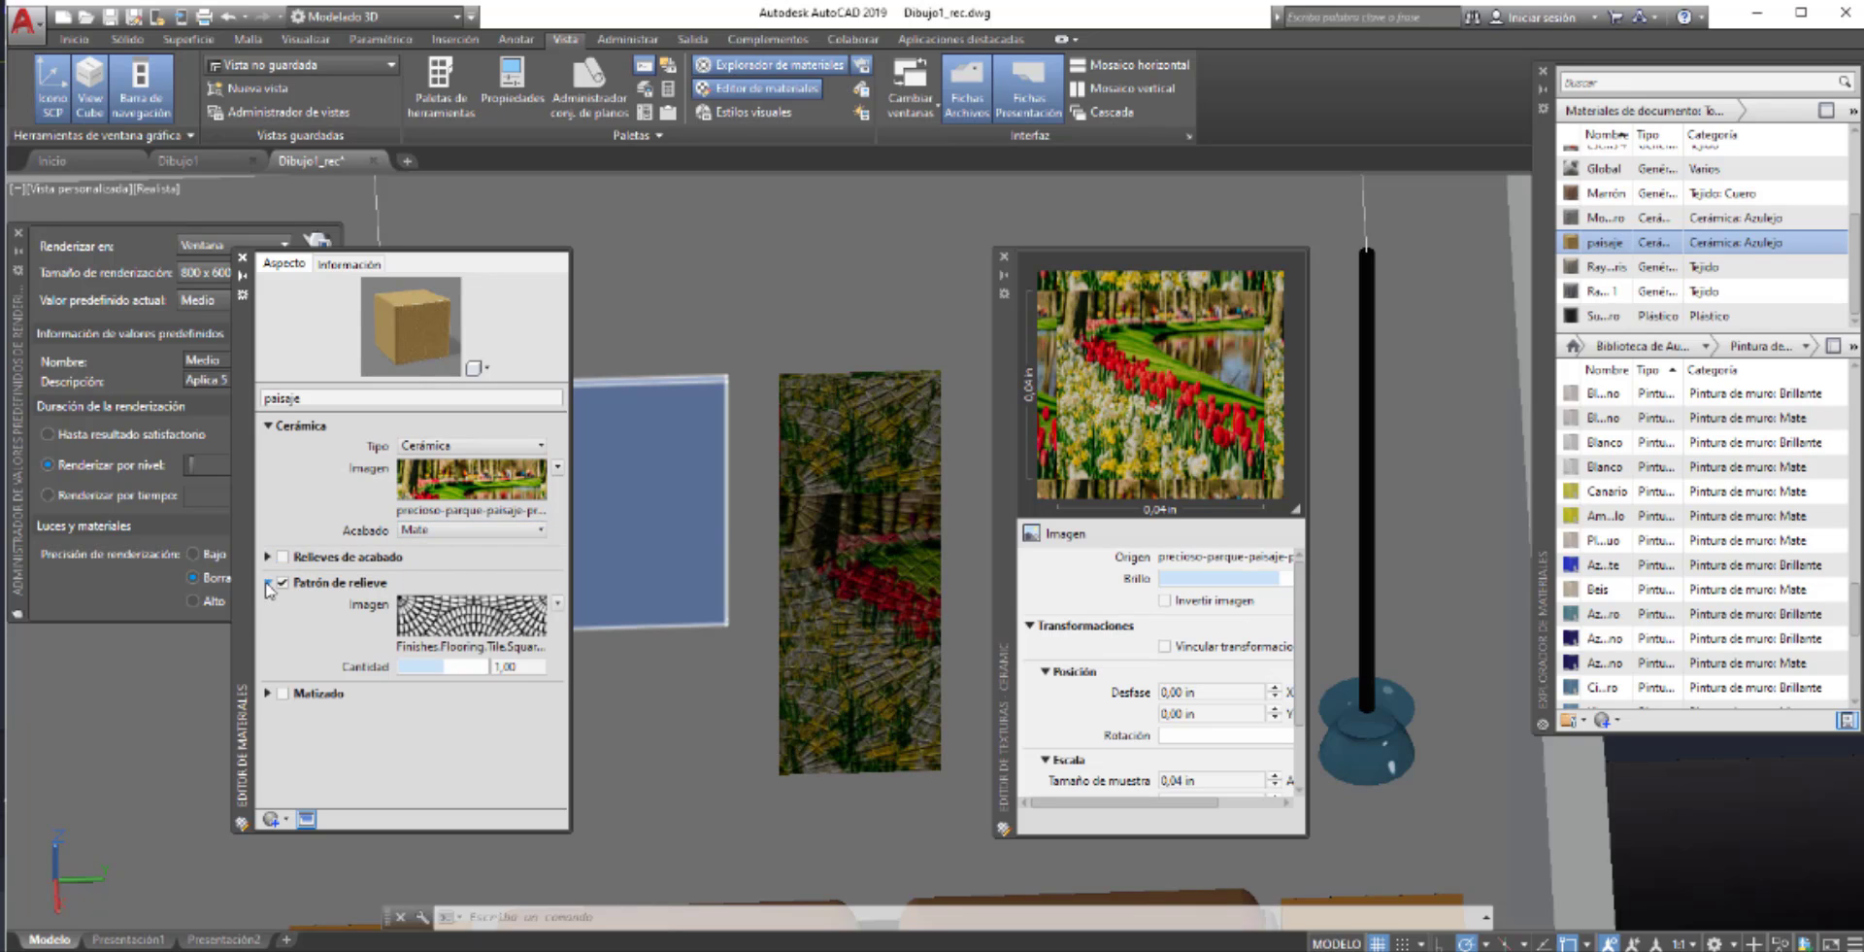
left_click(497, 666)
type("0")
key("Return")
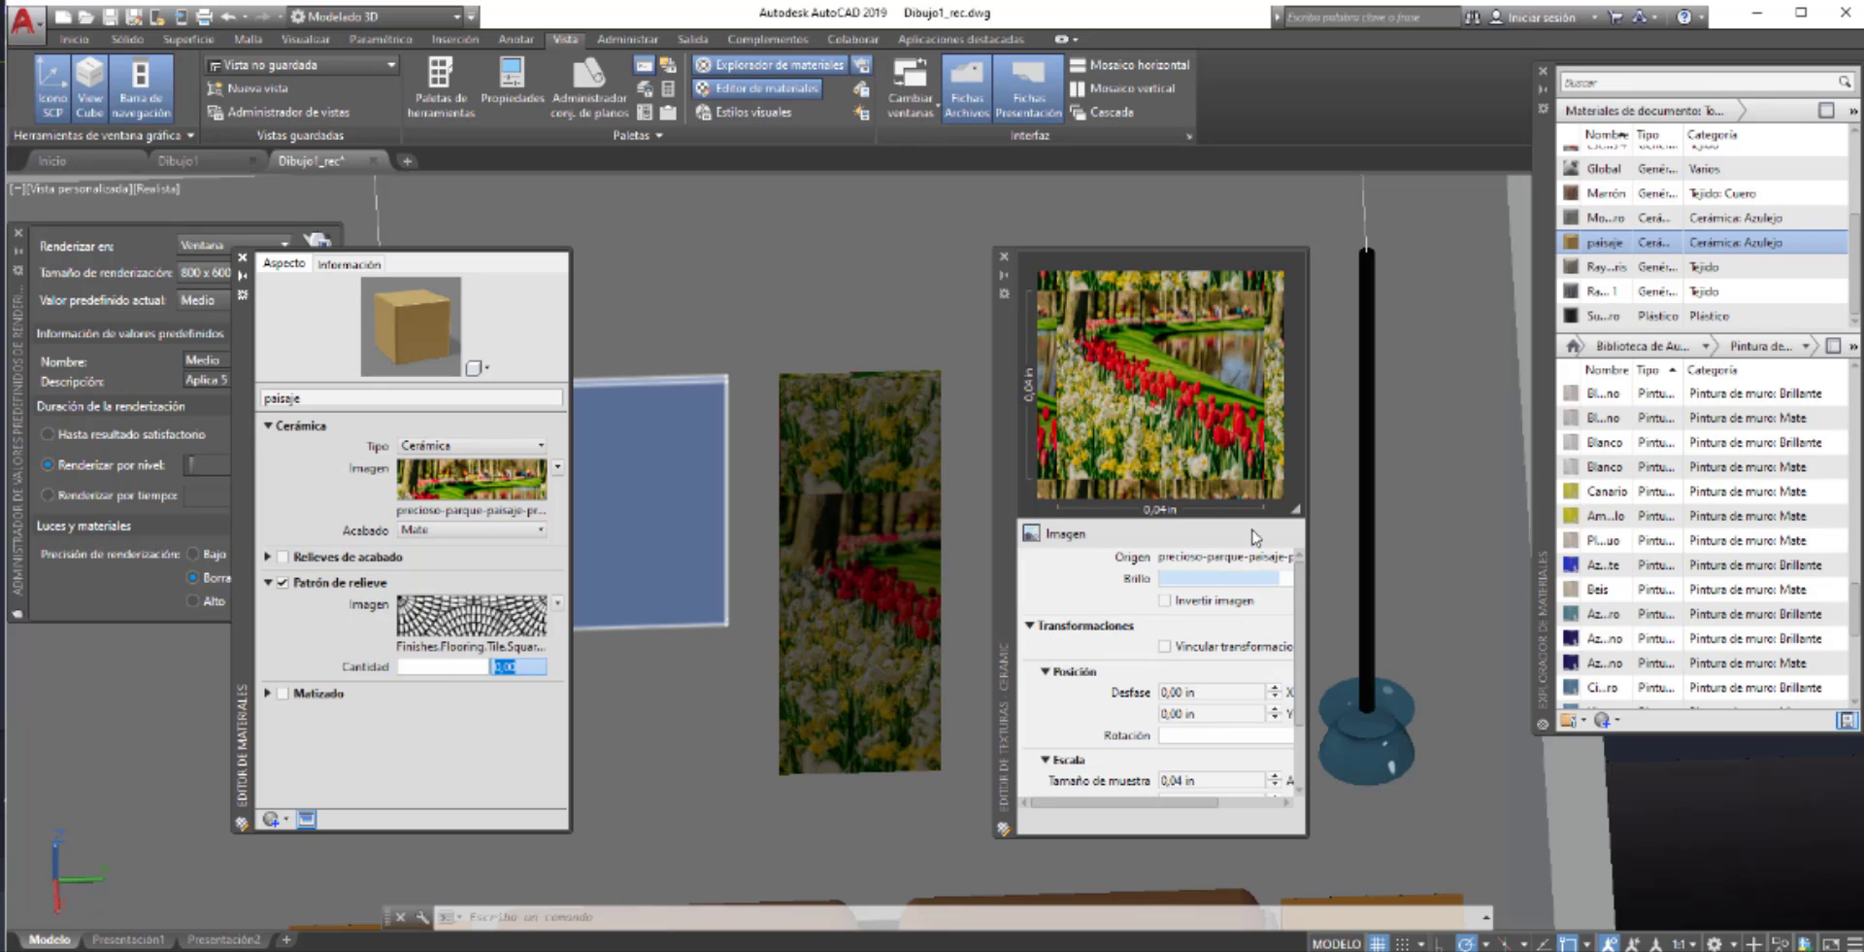
- Try a -0,02 in vertical offset, then leave both X and Y offsets at 0,00 in
left_click(1208, 712)
type("-0,01")
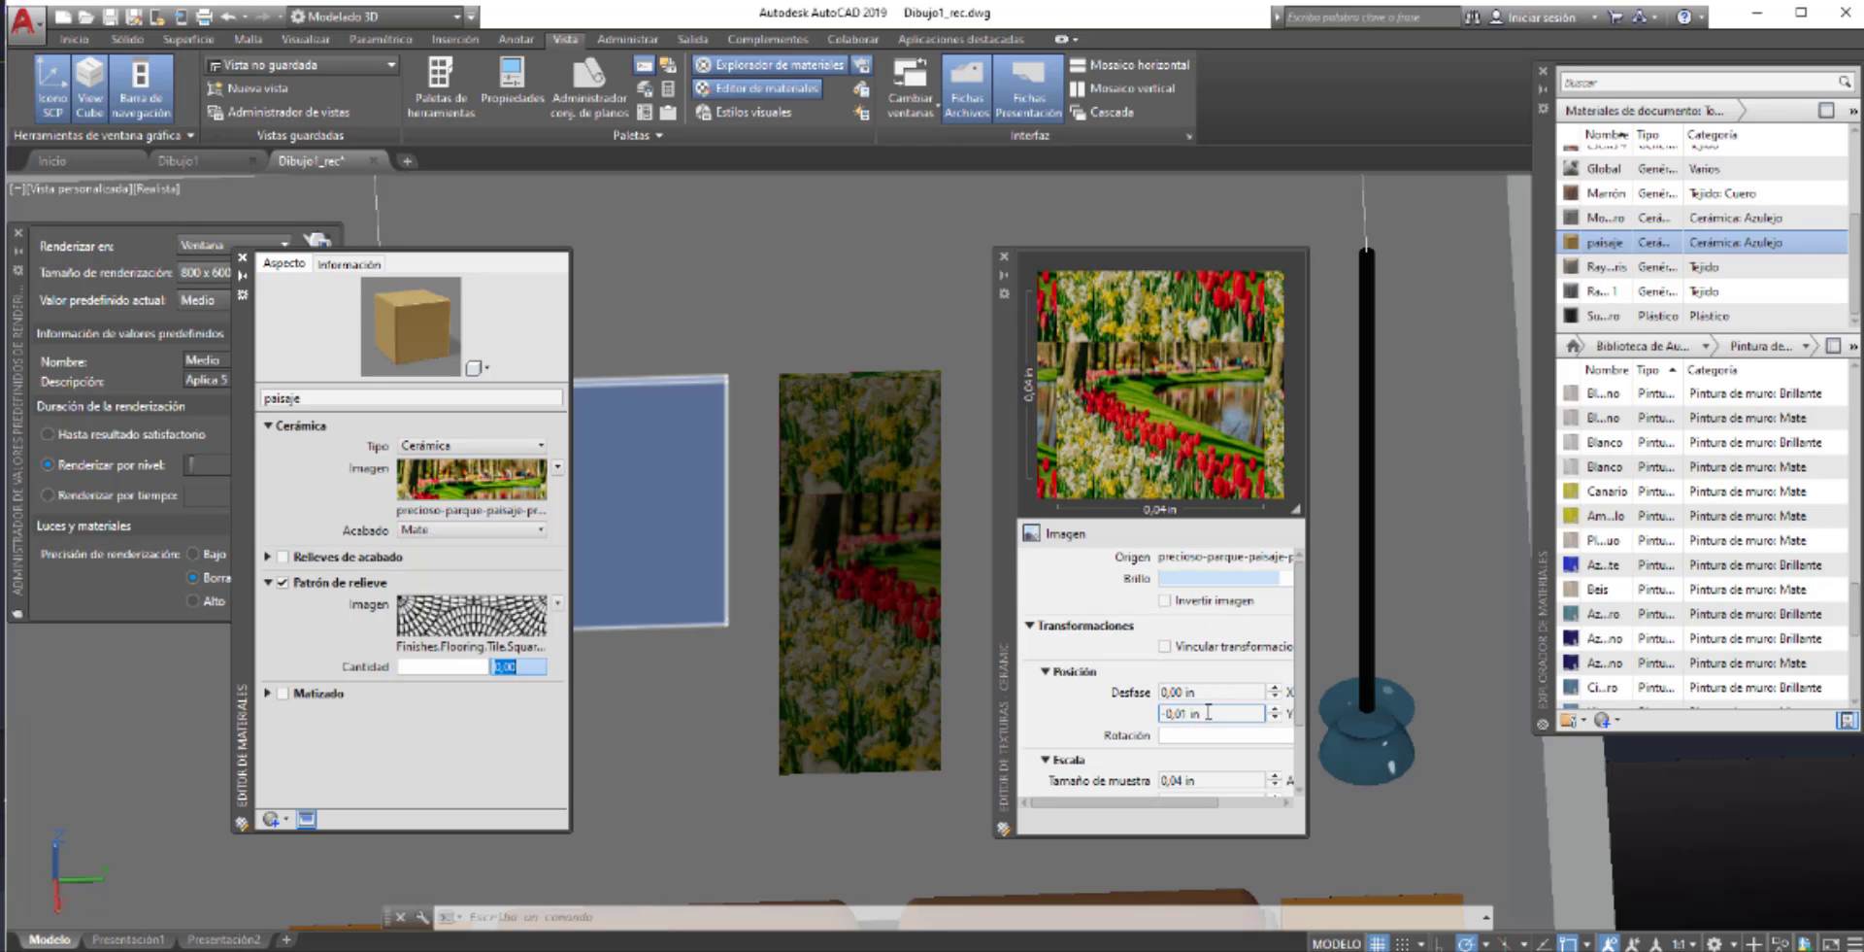
key("BackSpace")
type("2")
left_click(1176, 692)
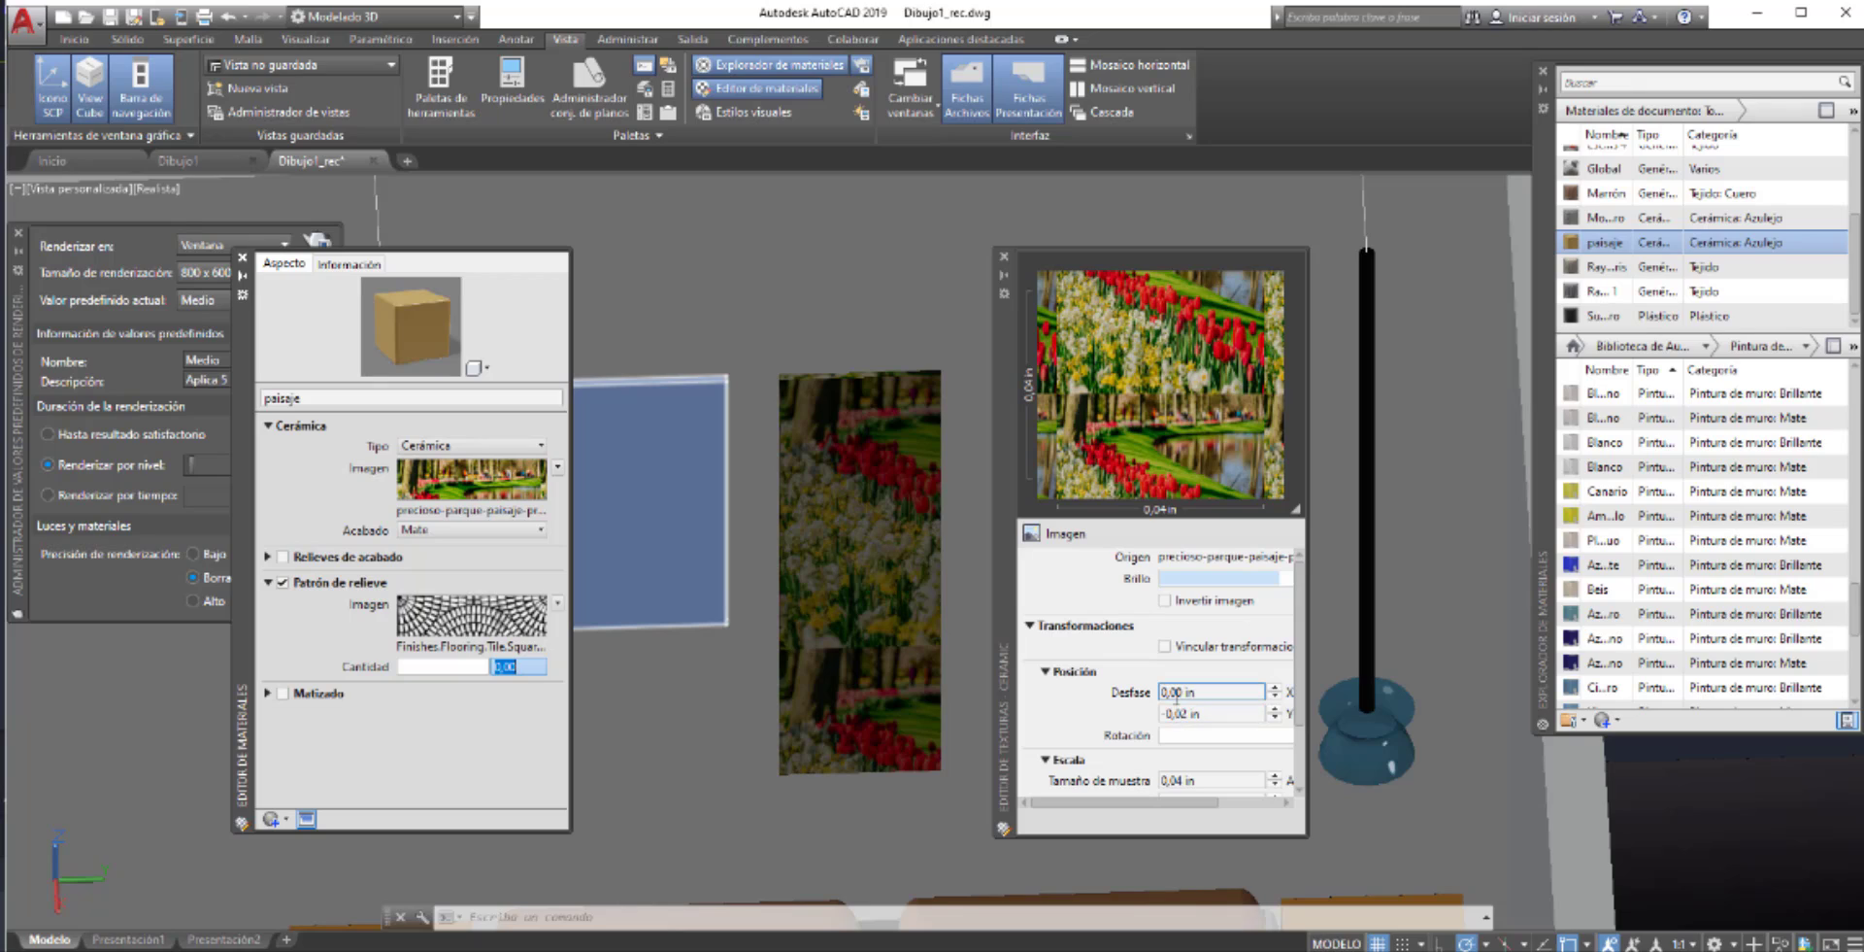
left_click(1173, 692)
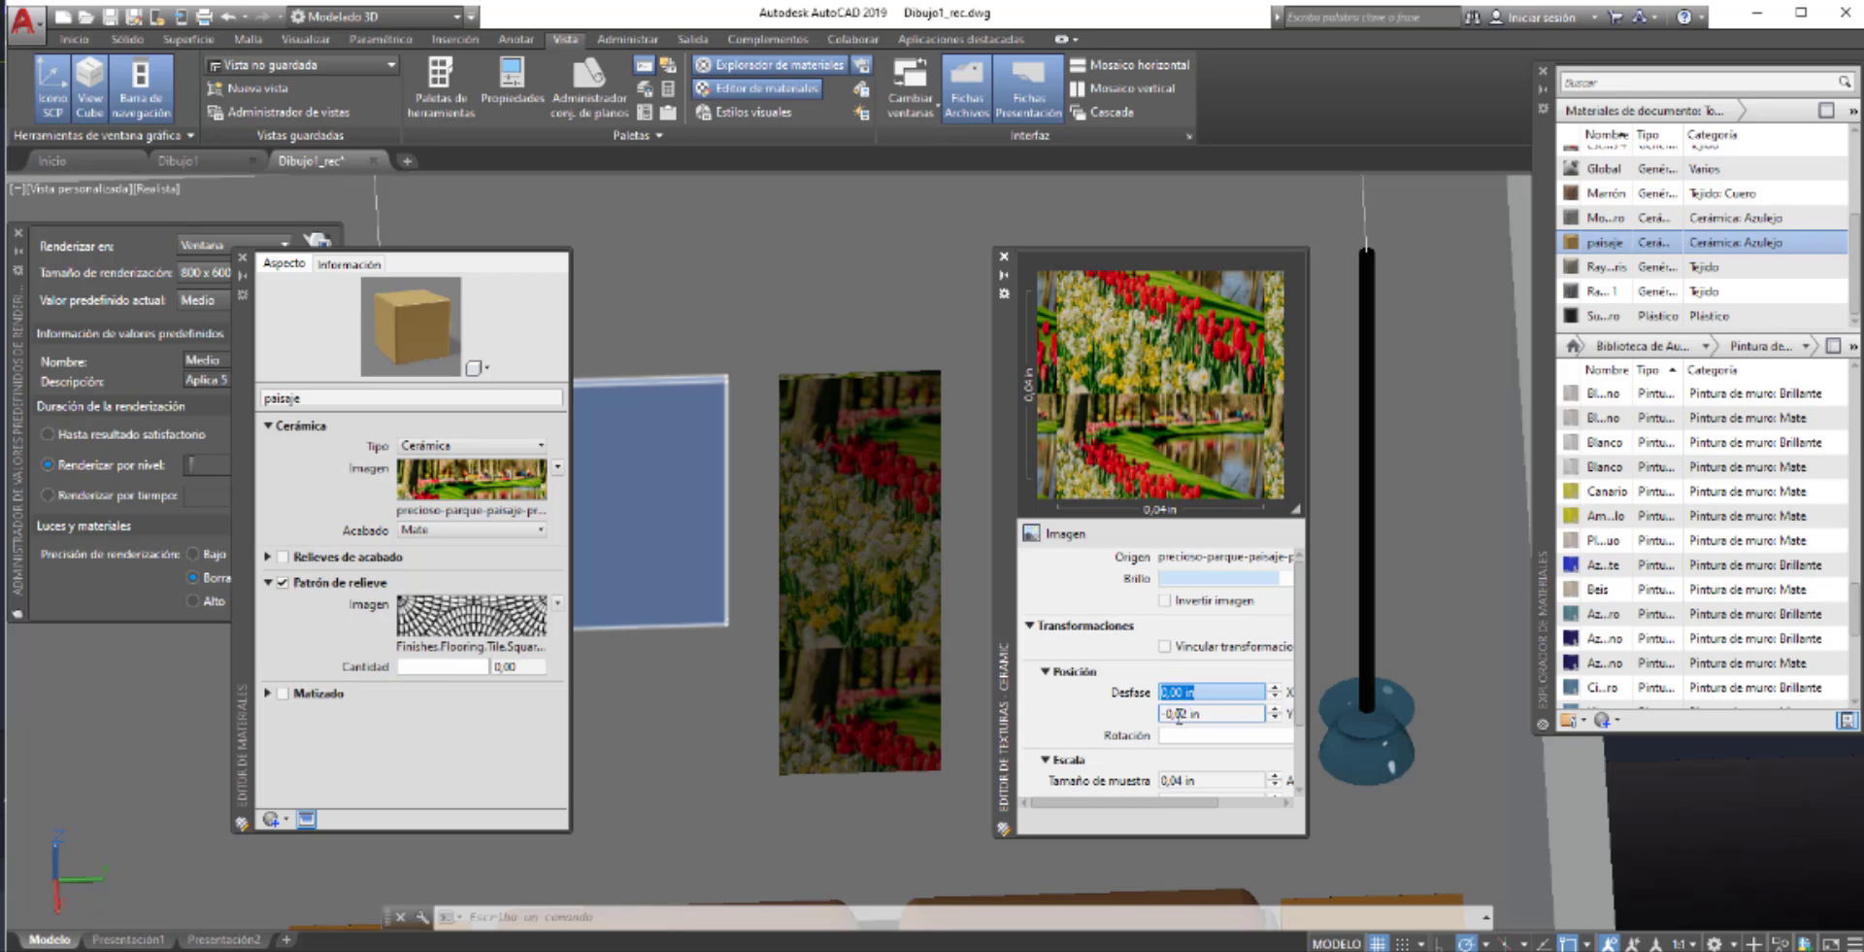
left_click(1179, 714)
type("0")
key("Return")
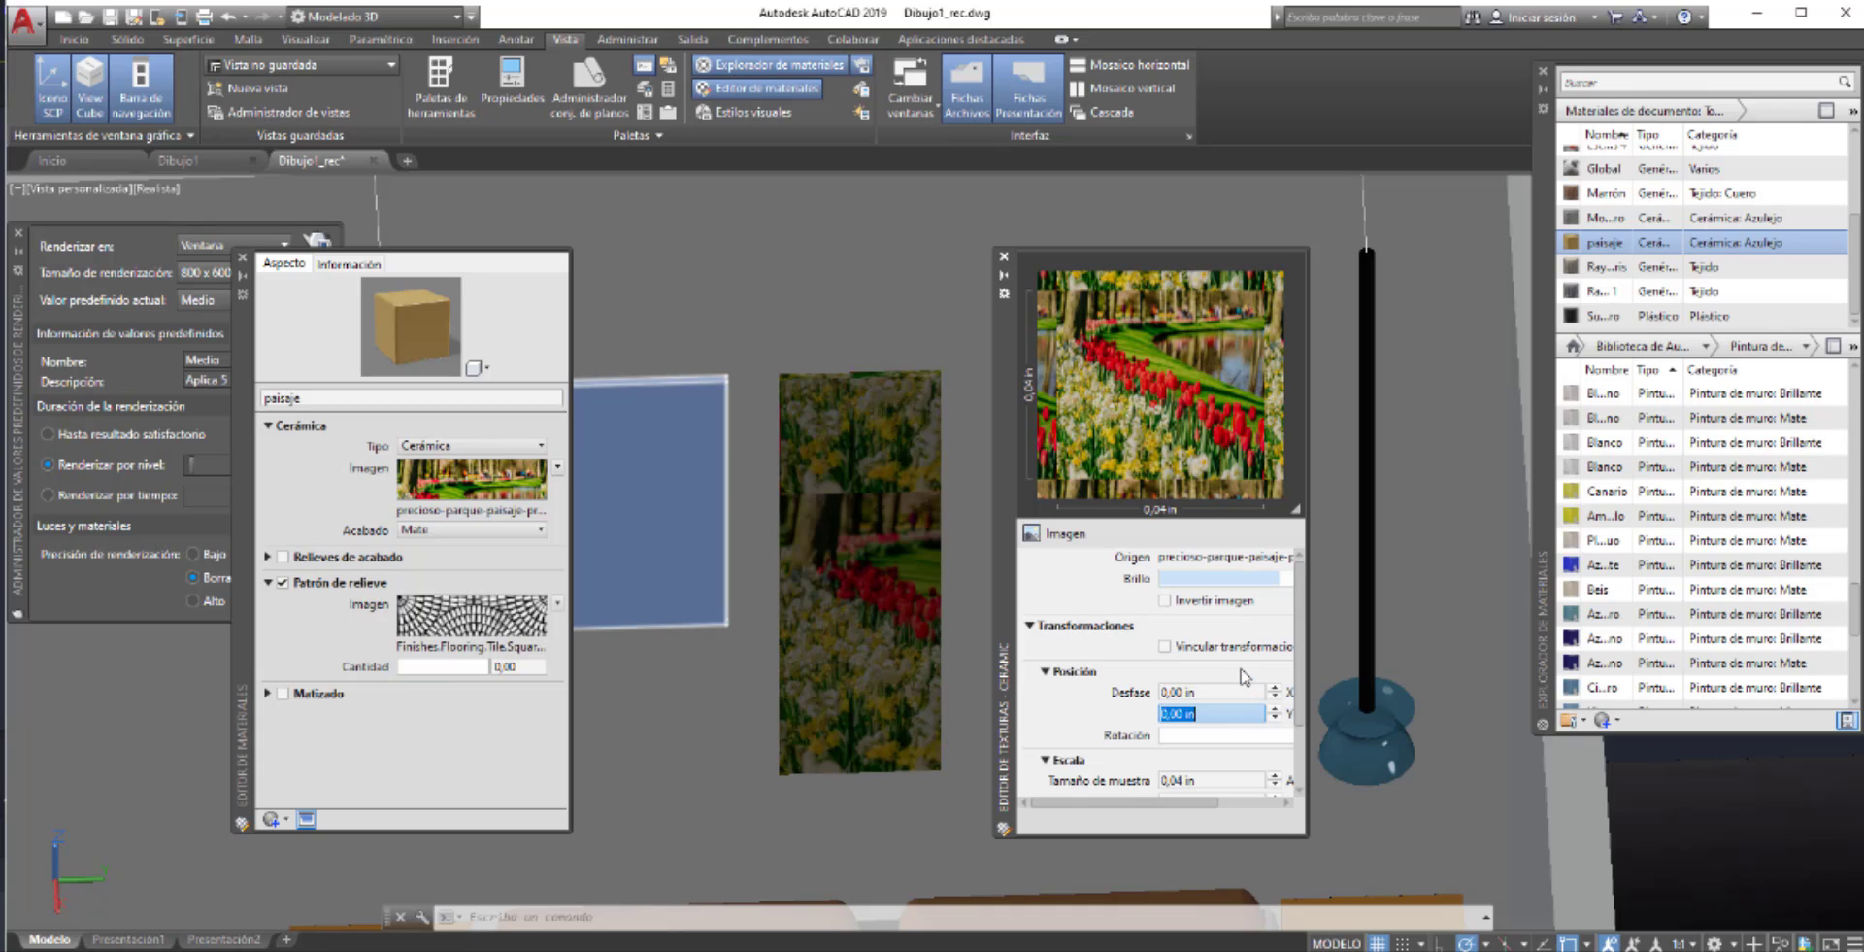
scroll(1209, 758, "down", 3)
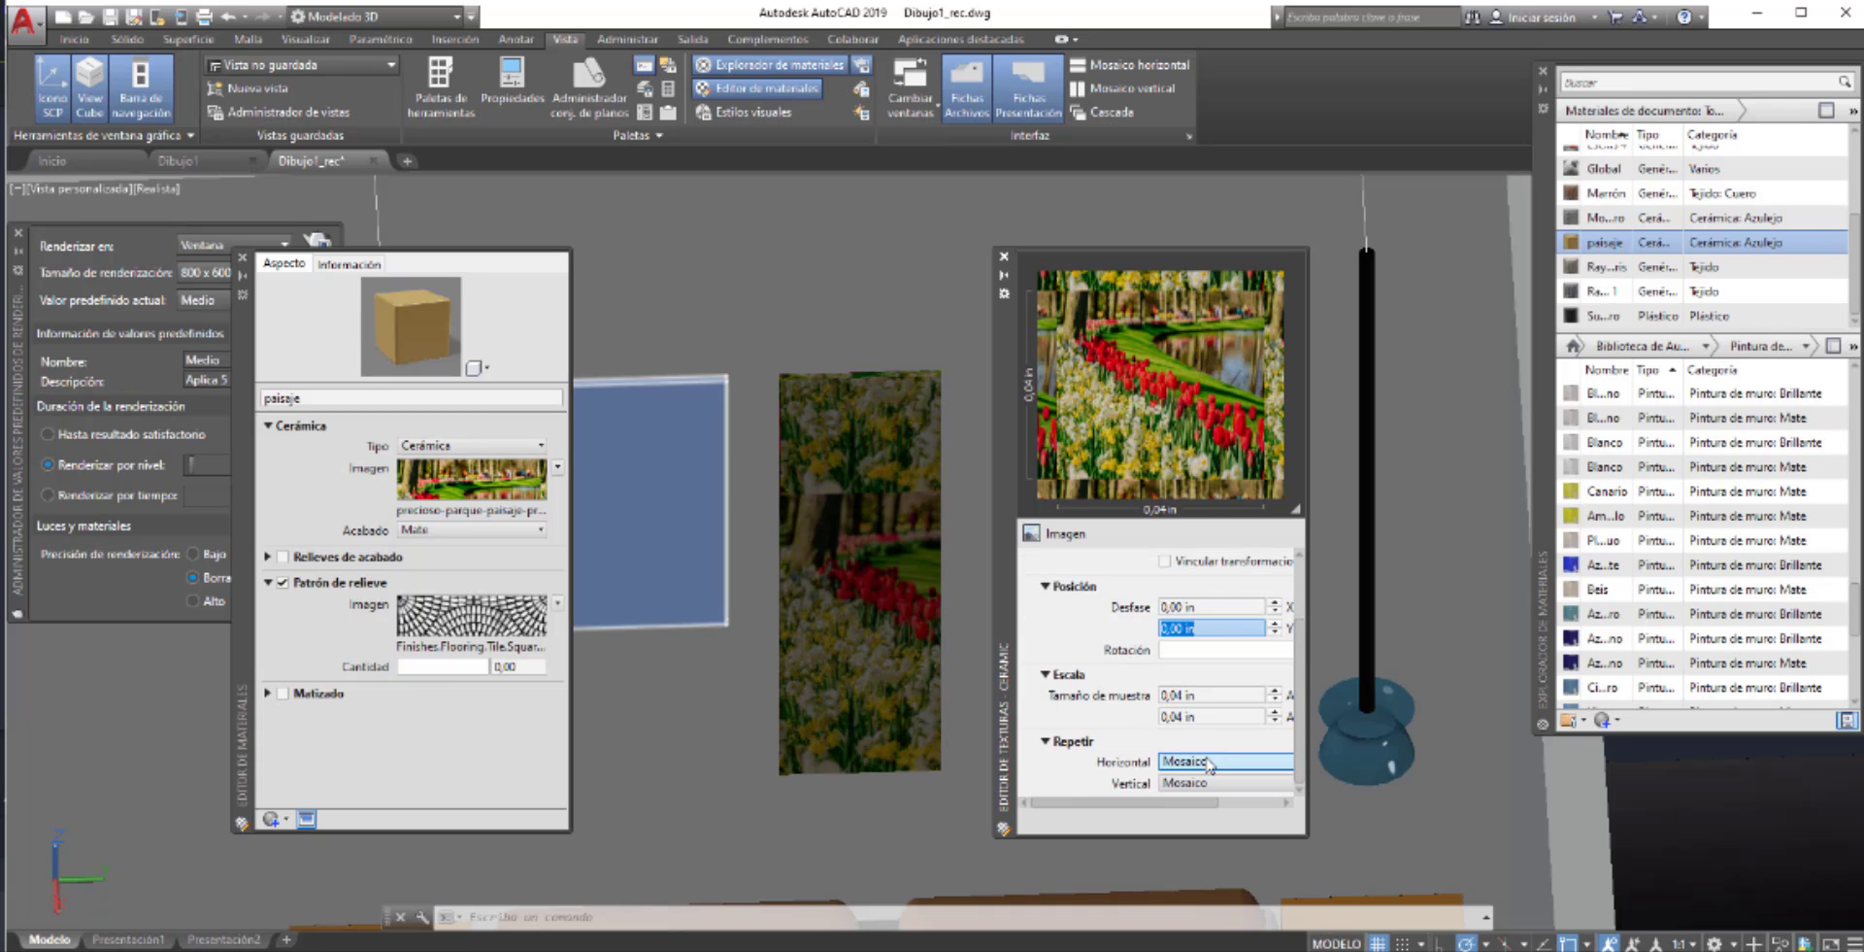
- Set the tulip texture's horizontal and vertical repeat to Ninguno
left_click(1208, 764)
left_click(1211, 781)
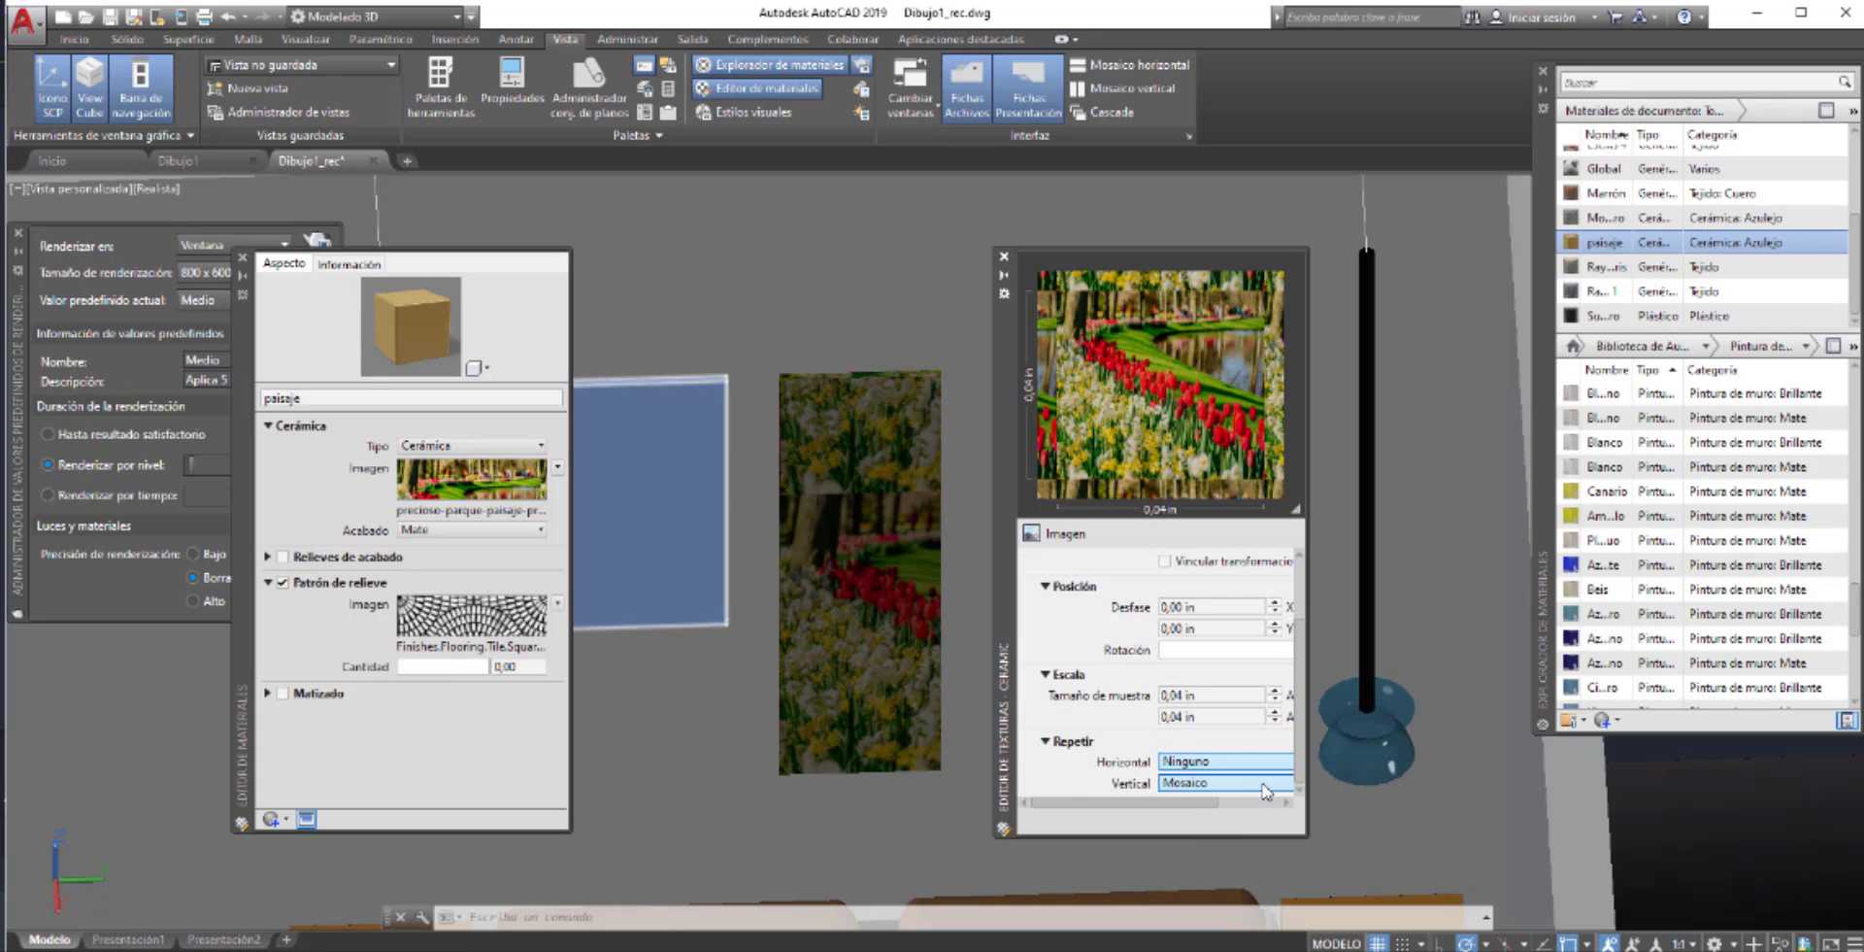
left_click(1210, 782)
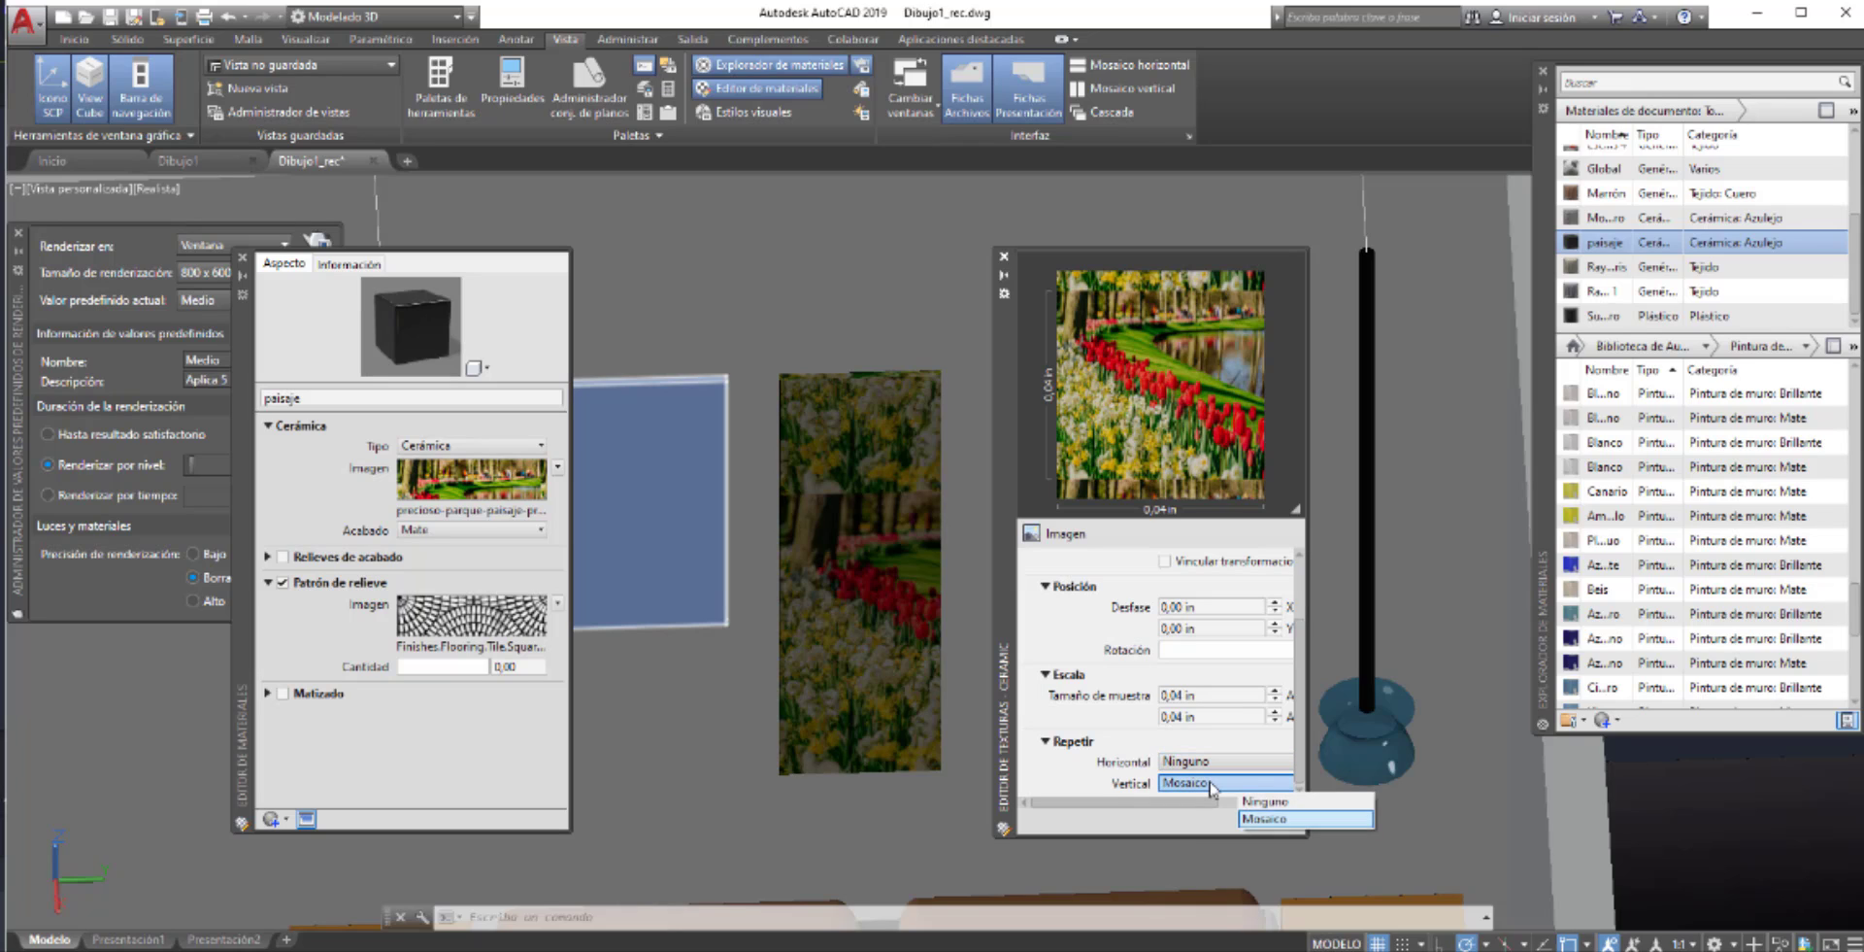
left_click(1265, 801)
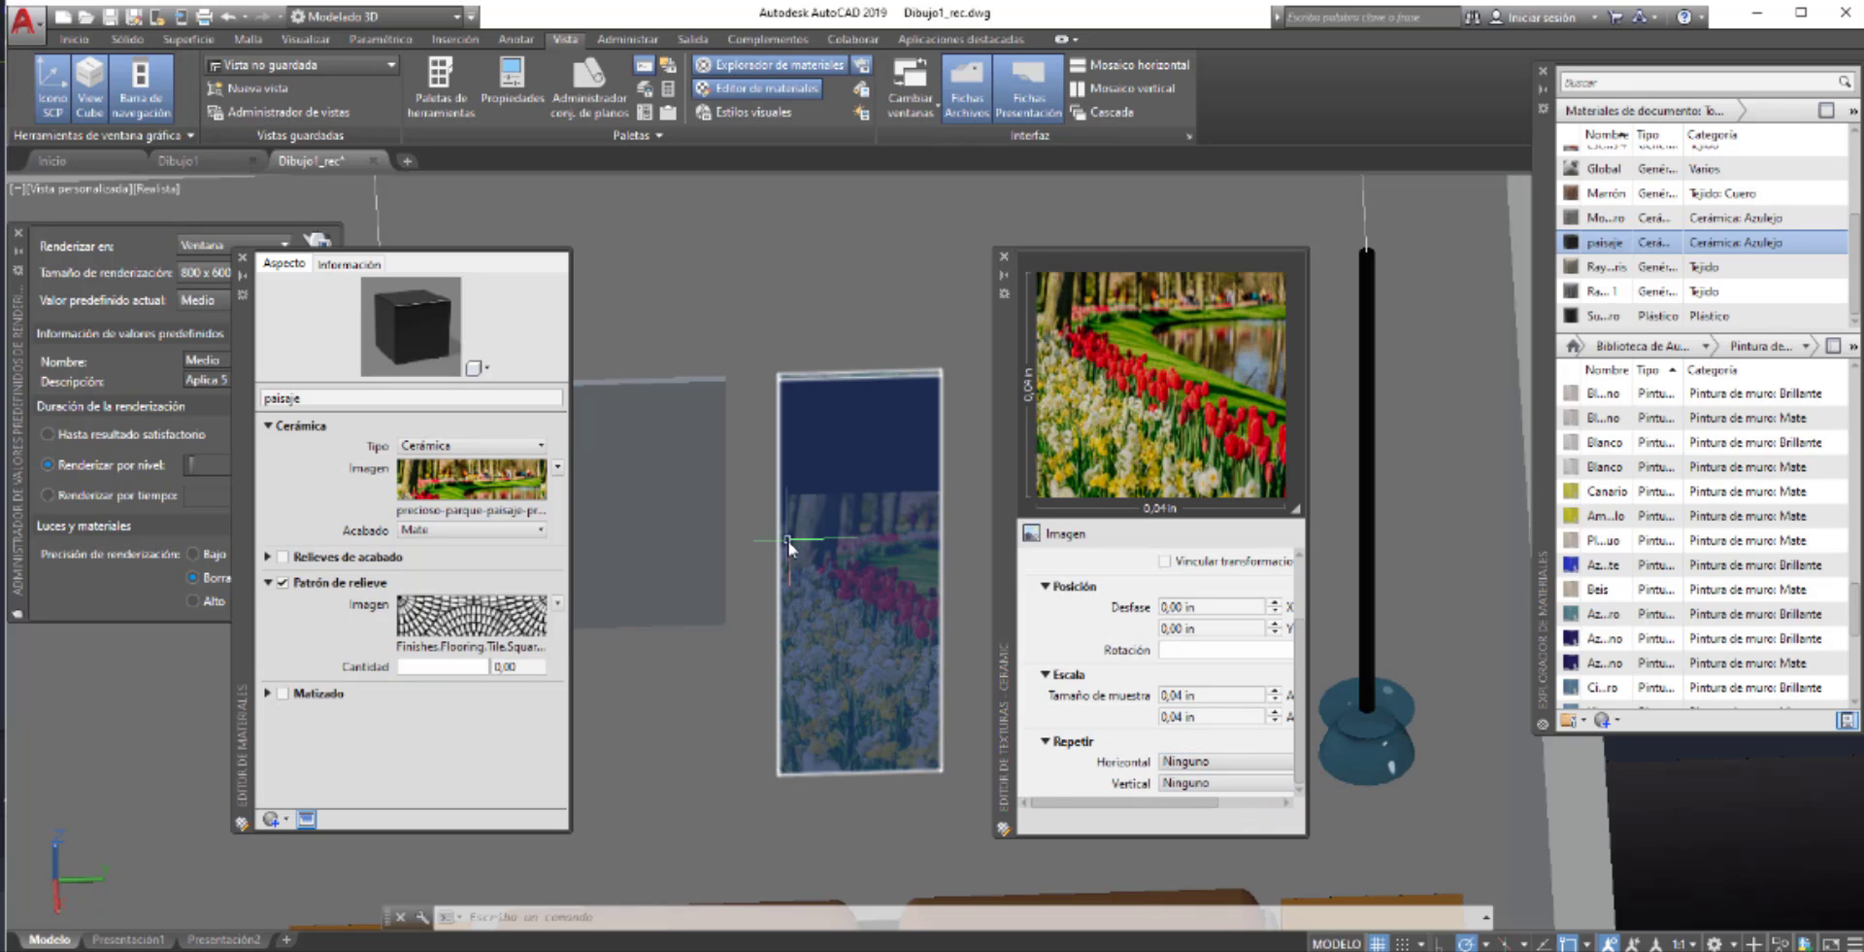
- Enter a 0.06 sample size, giving 0,06 by 0,05 in, and close the Texture Editor
scroll(1207, 713, "up", 1)
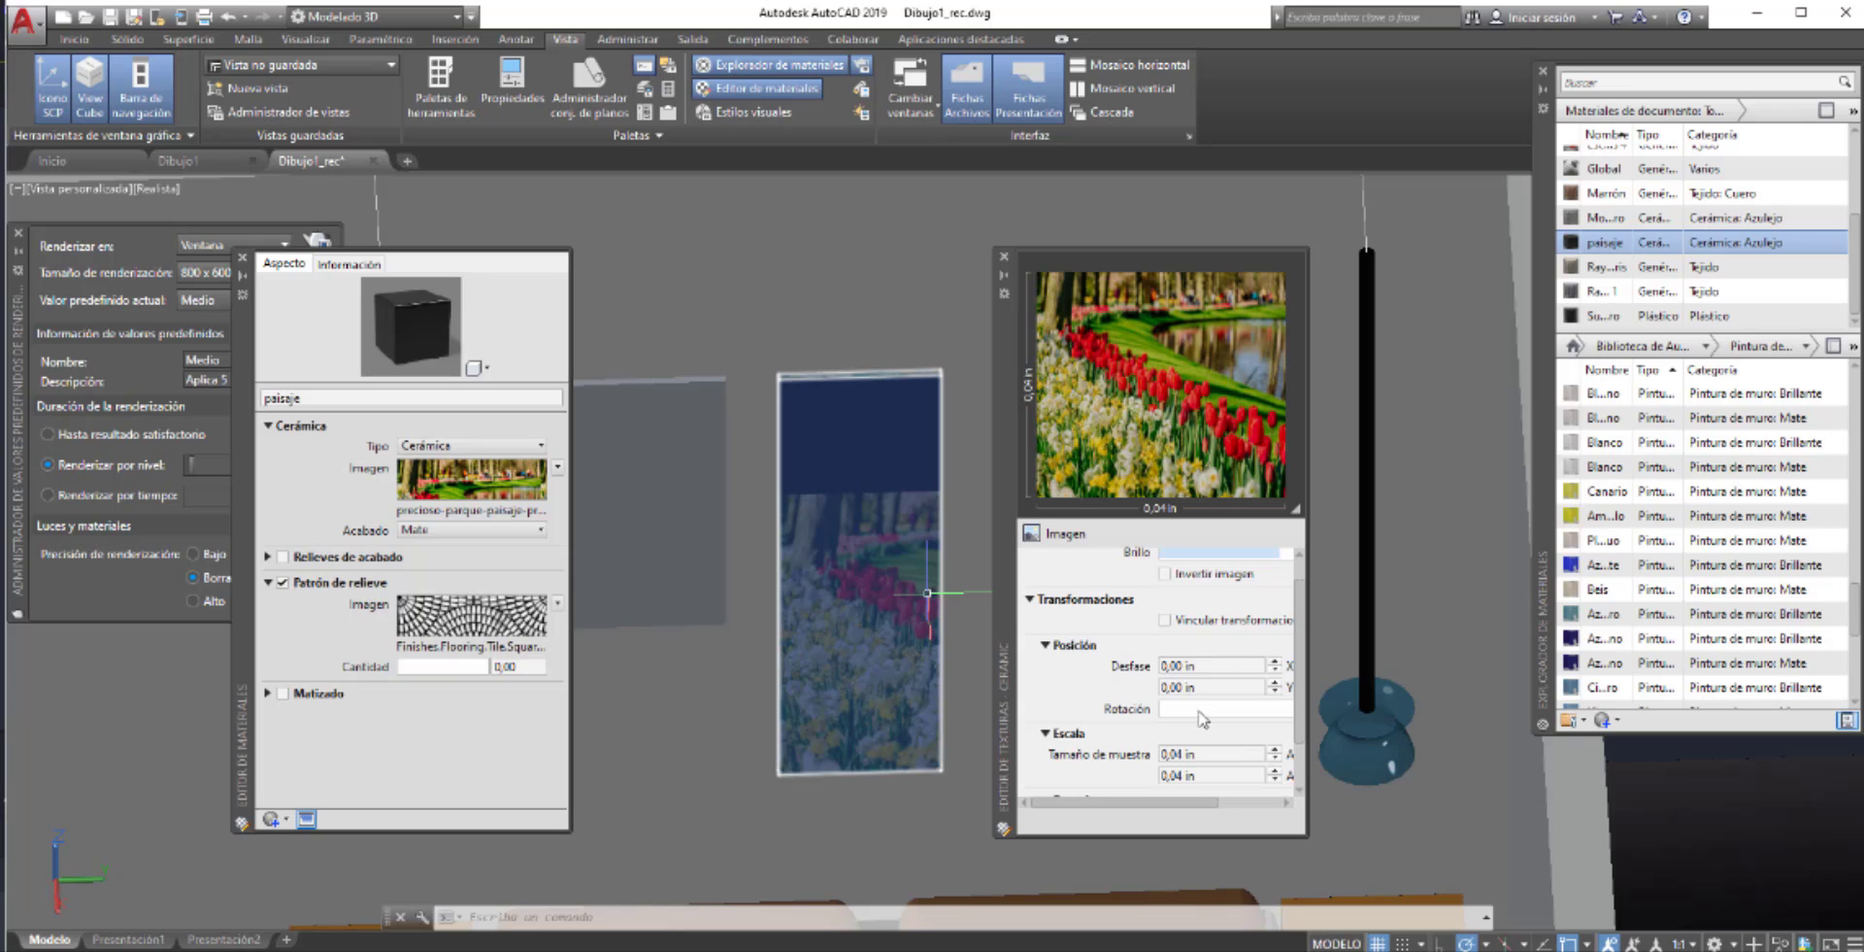
left_click(1166, 668)
mouse_move(1125, 803)
left_mouse_down()
mouse_move(1164, 803)
mouse_move(1117, 805)
left_mouse_up()
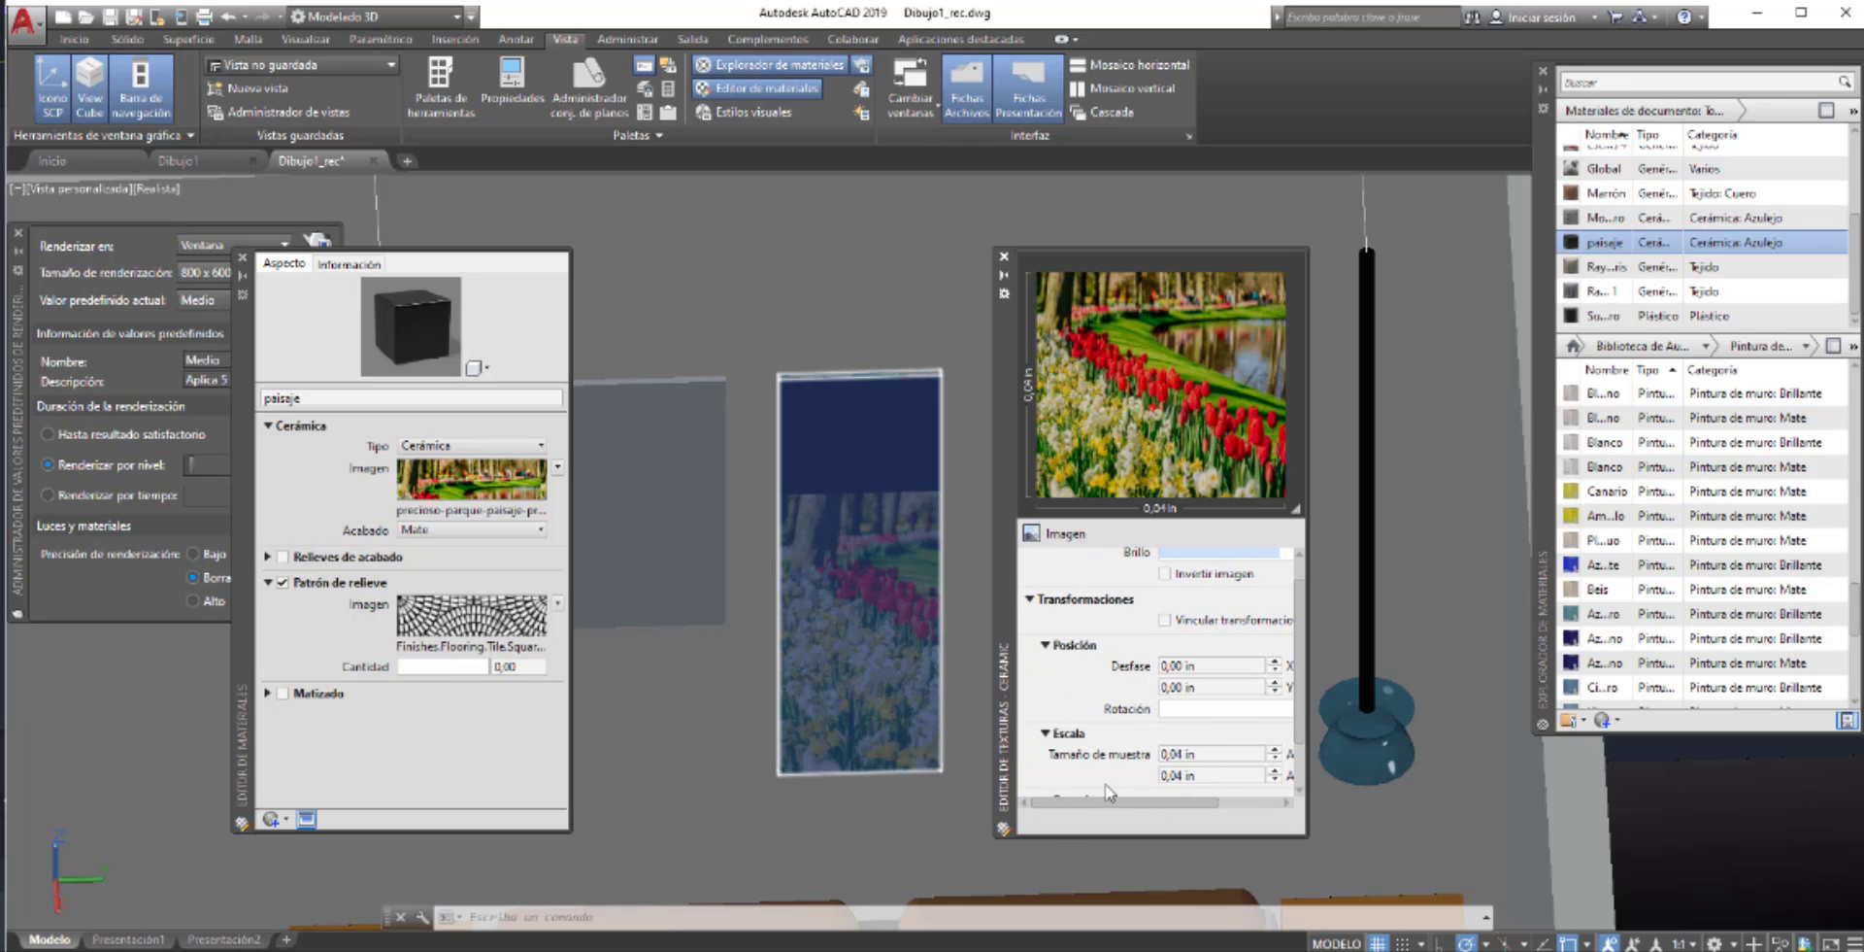
scroll(1165, 719, "down", 1)
scroll(1165, 738, "up", 1)
left_click(1187, 754)
type("0.06")
key("Return")
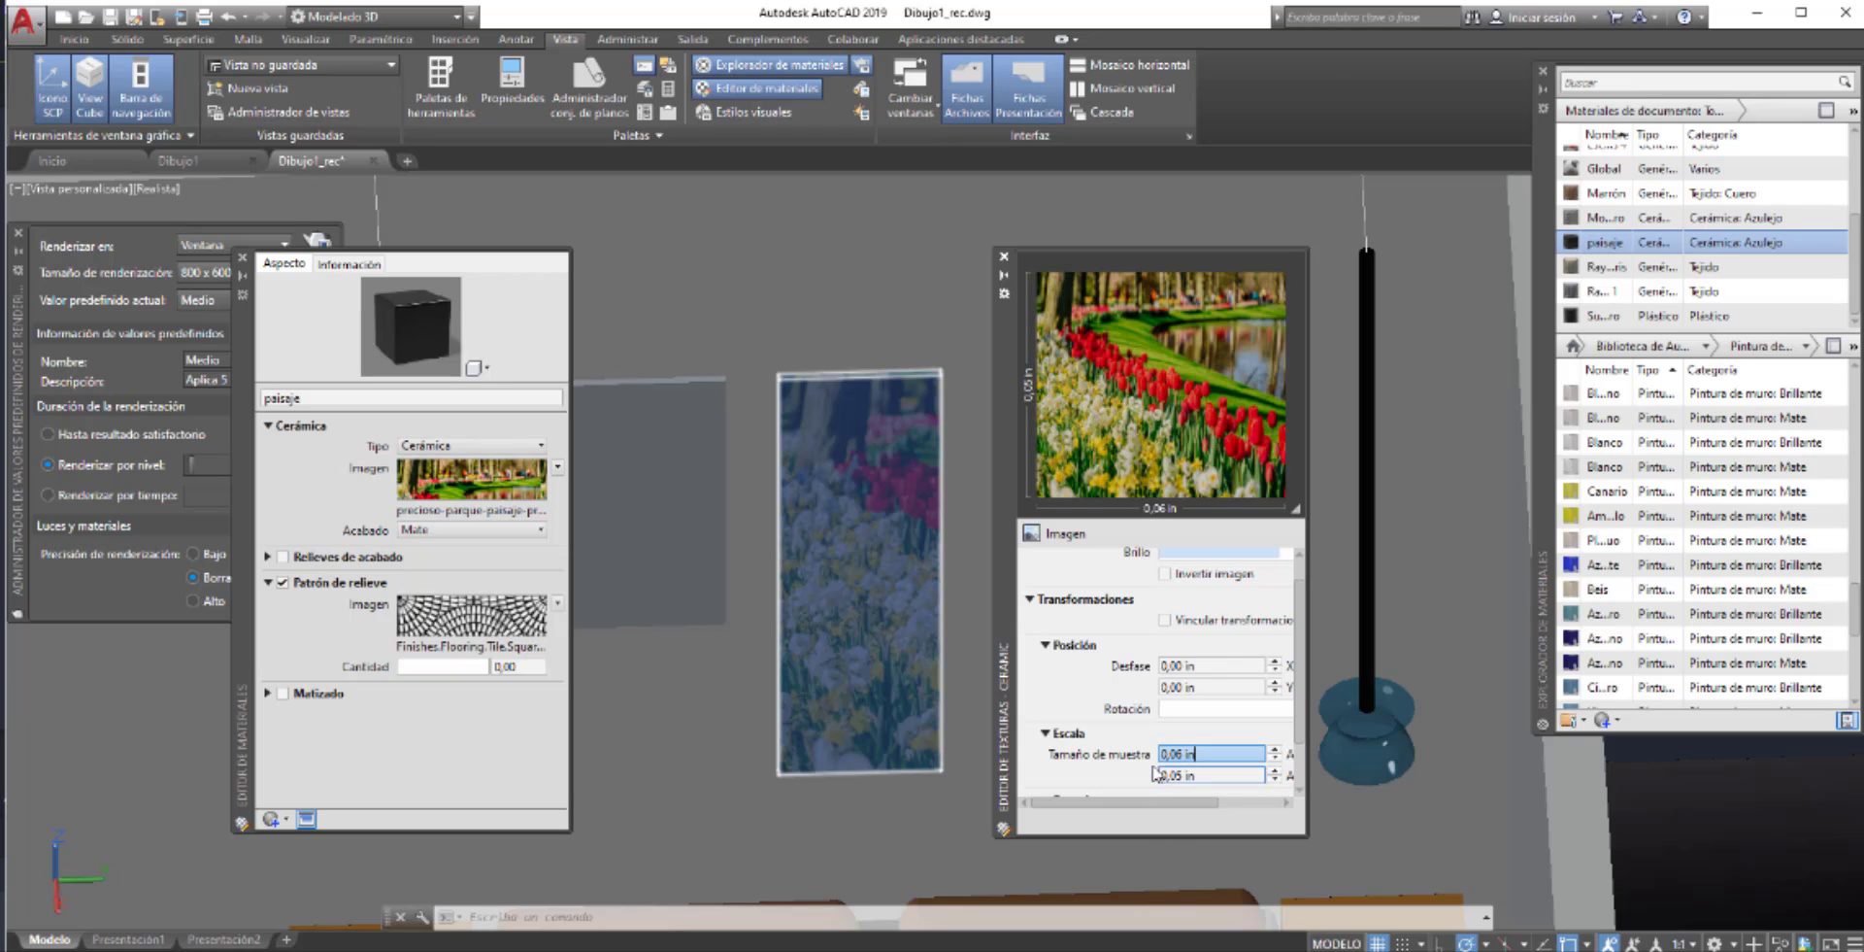
left_click(1060, 686)
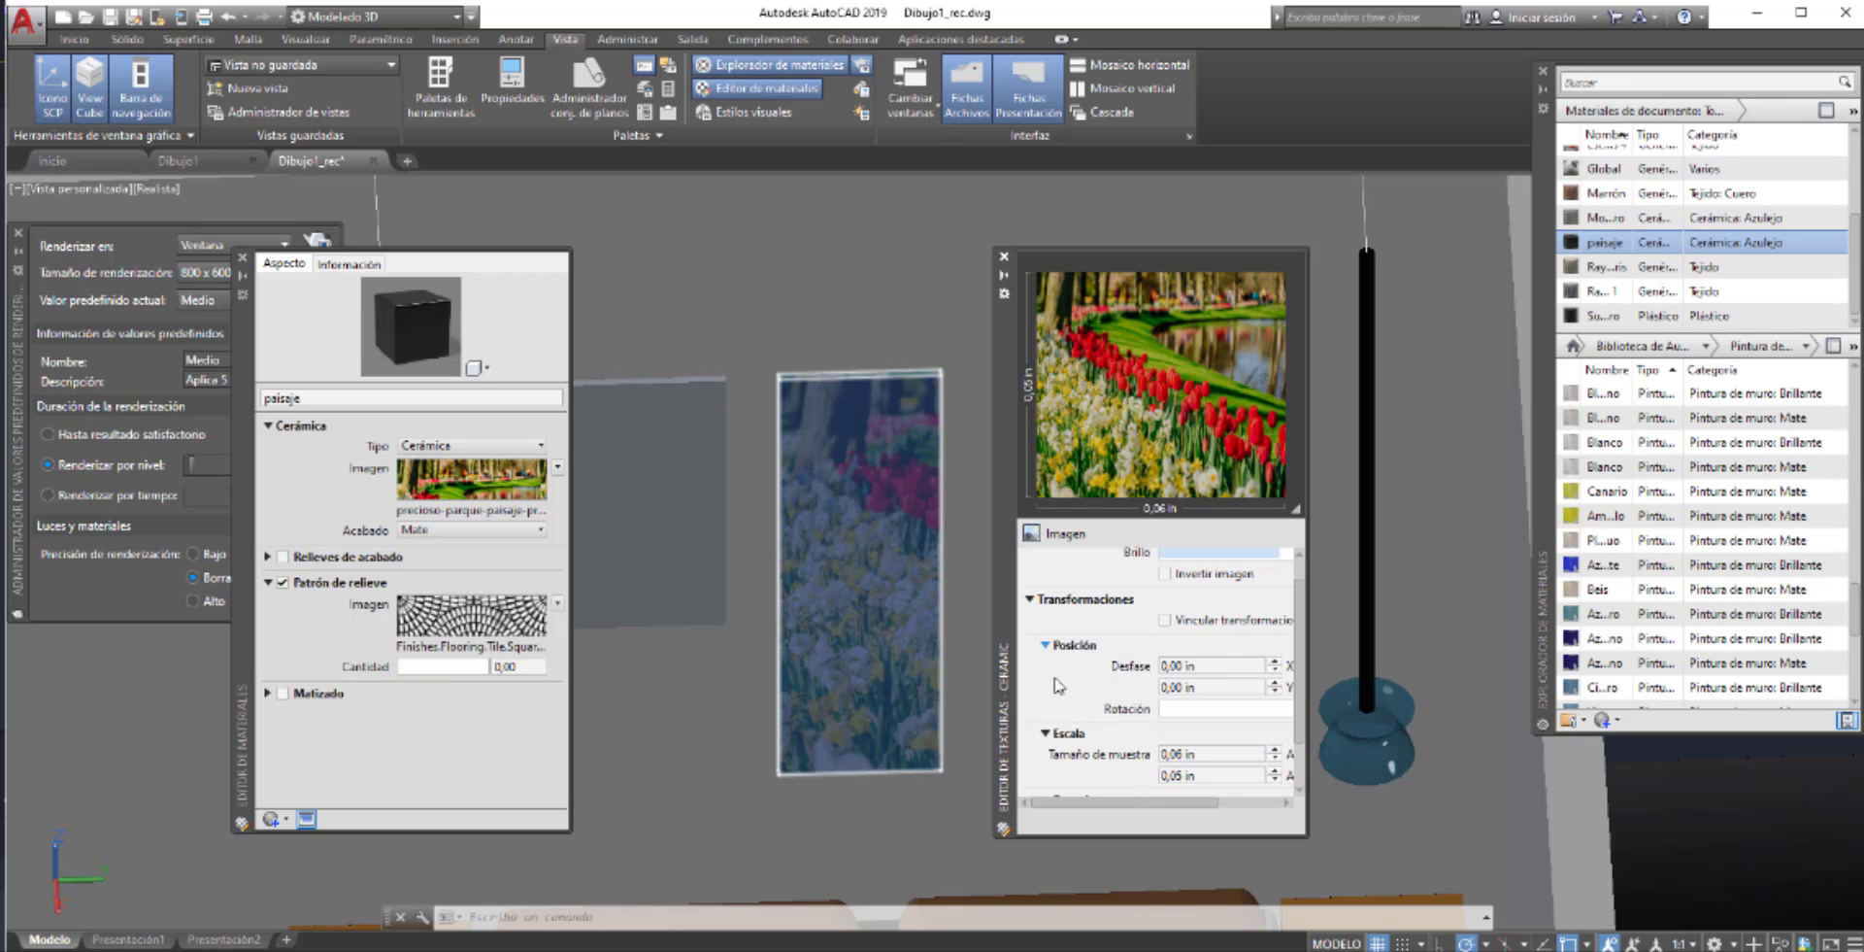
left_click(1004, 256)
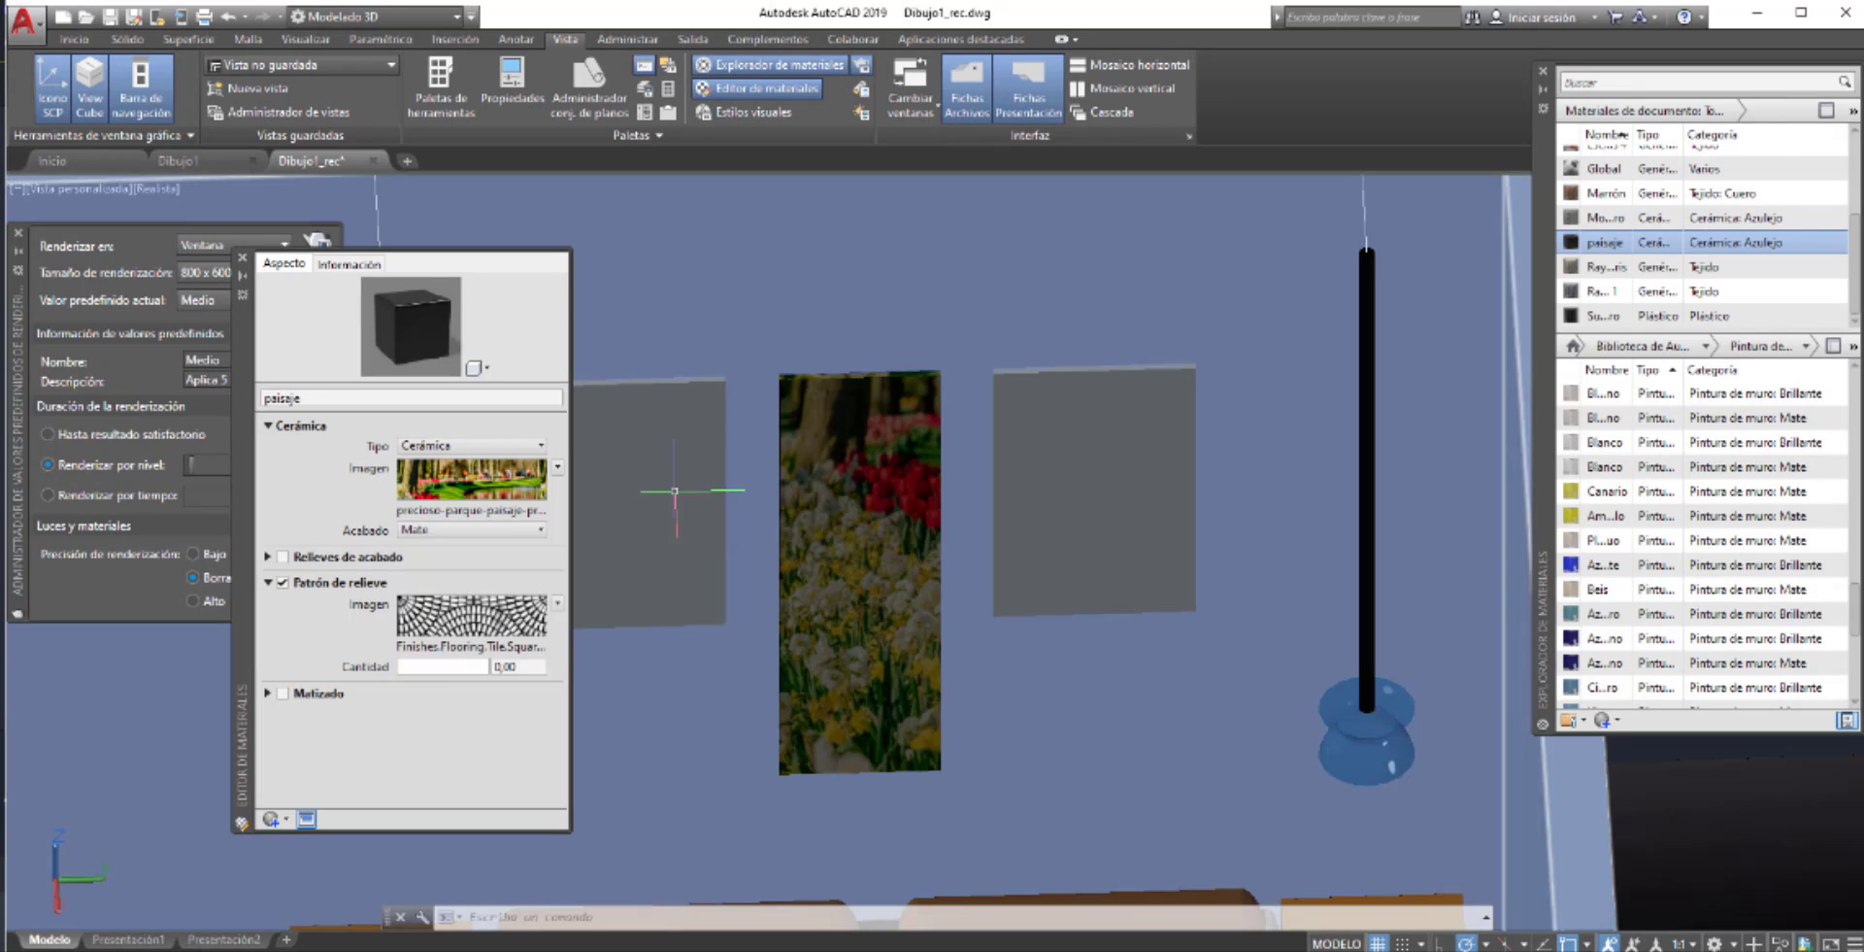
- Apply the black Suave - Negro plastic to the left and right grey panels flanking the picture
left_click(675, 490)
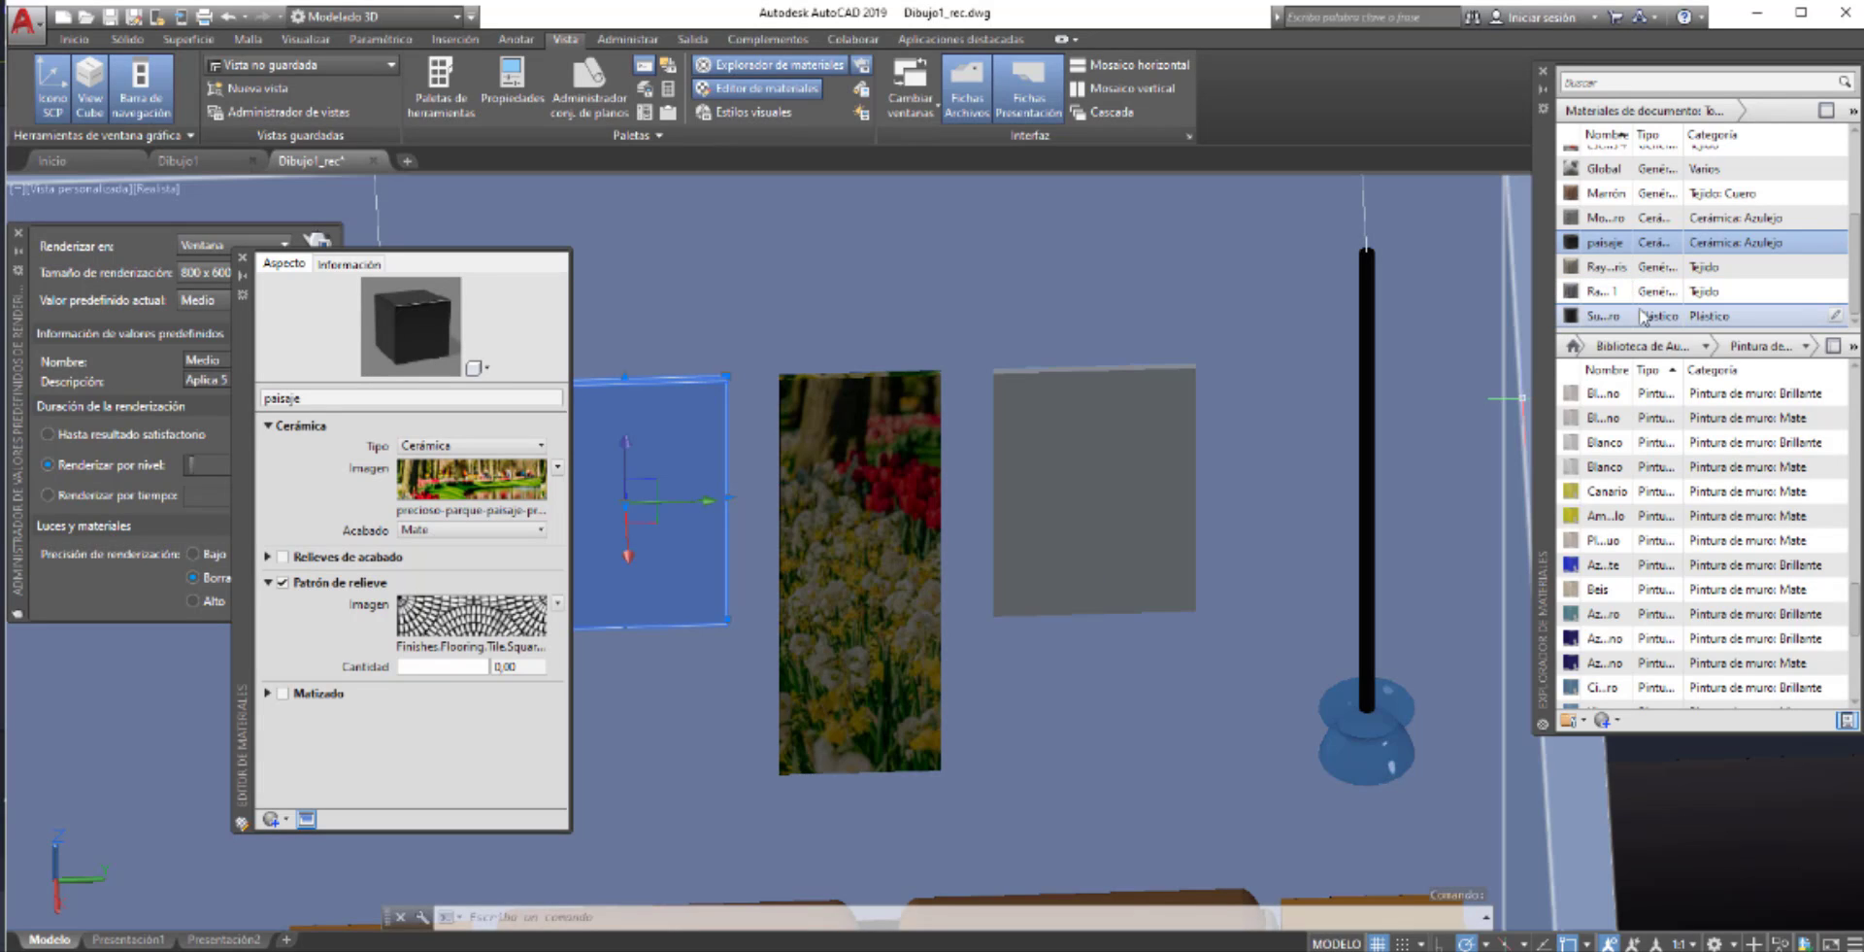
left_click(1654, 320)
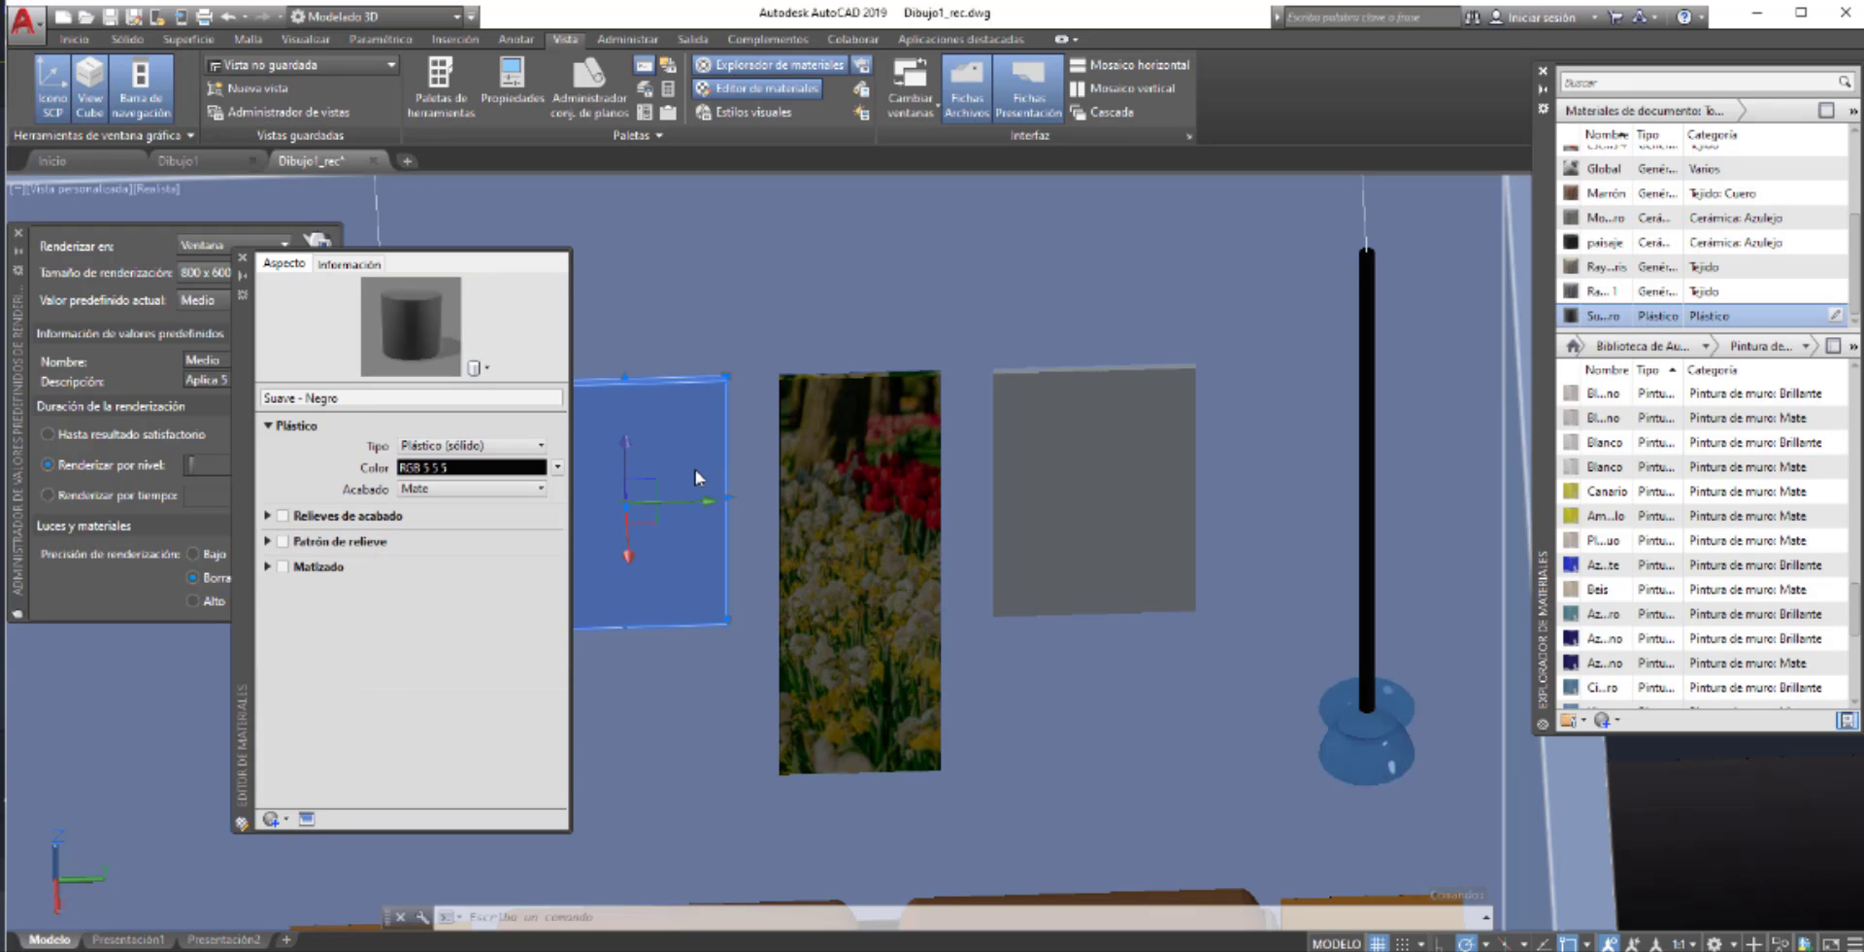
left_click_drag(1112, 366, 693, 468)
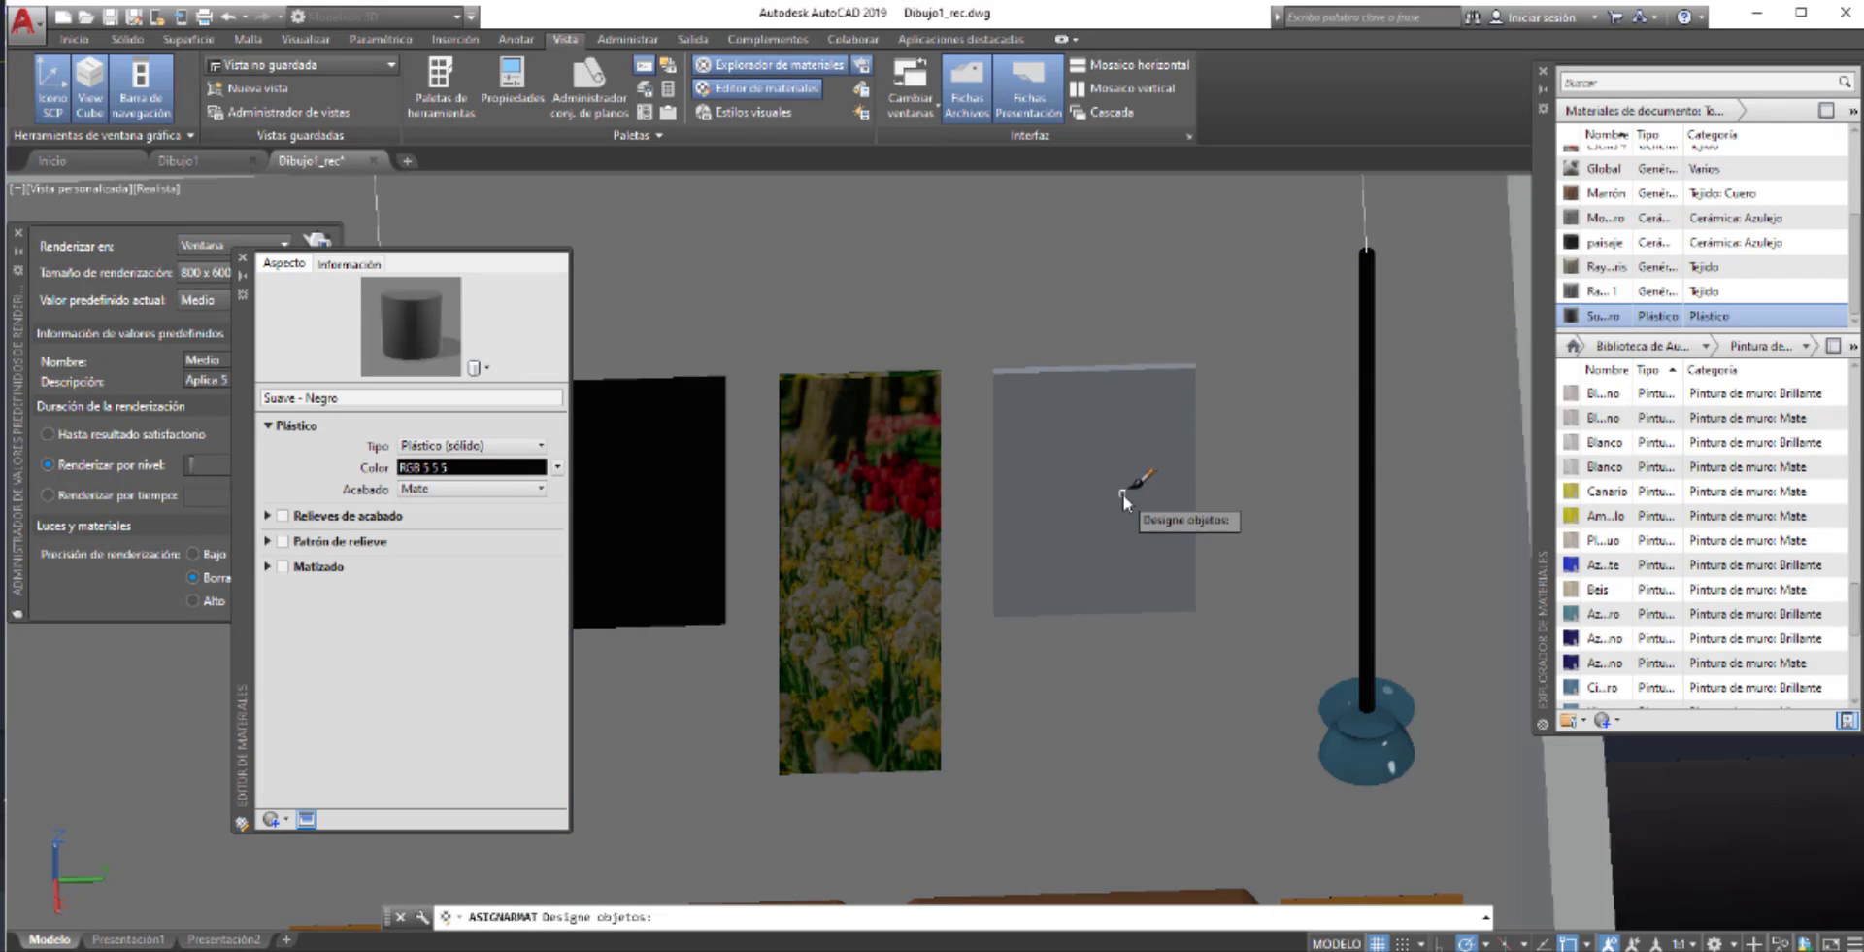
left_click(1124, 393)
key("Return")
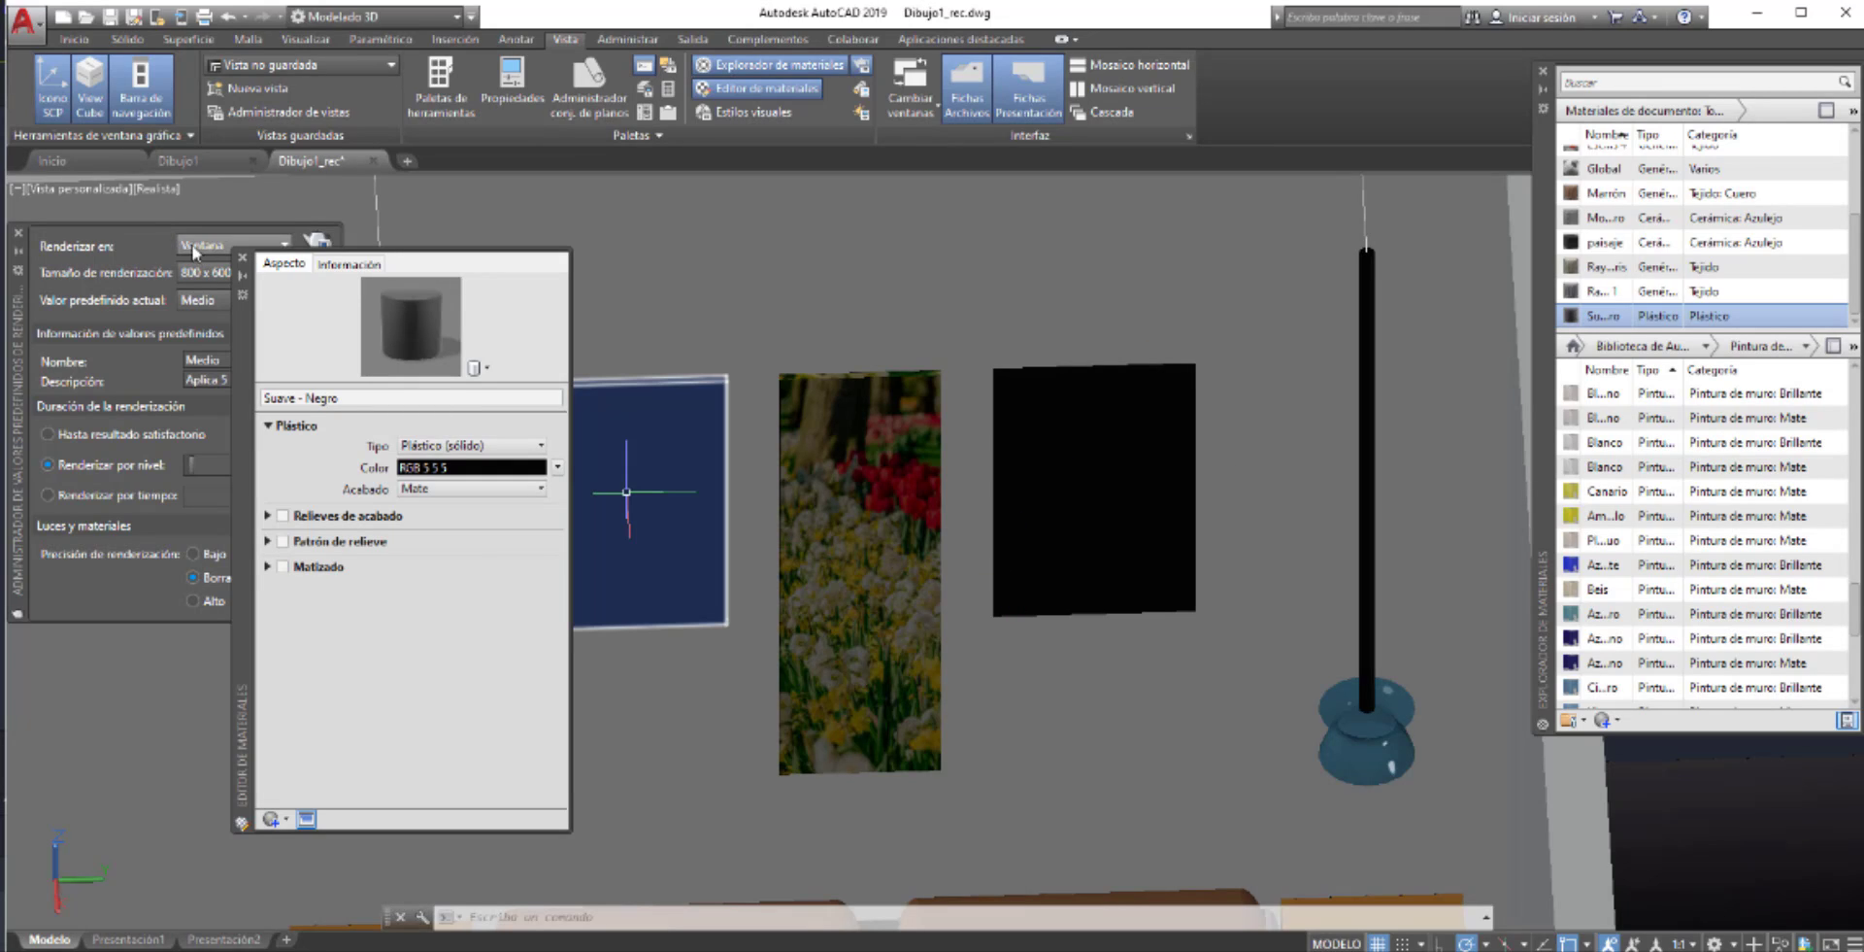
- Zoom and orbit the view to look down on the bed from above
scroll(854, 505, "down", 3)
scroll(837, 520, "down", 2)
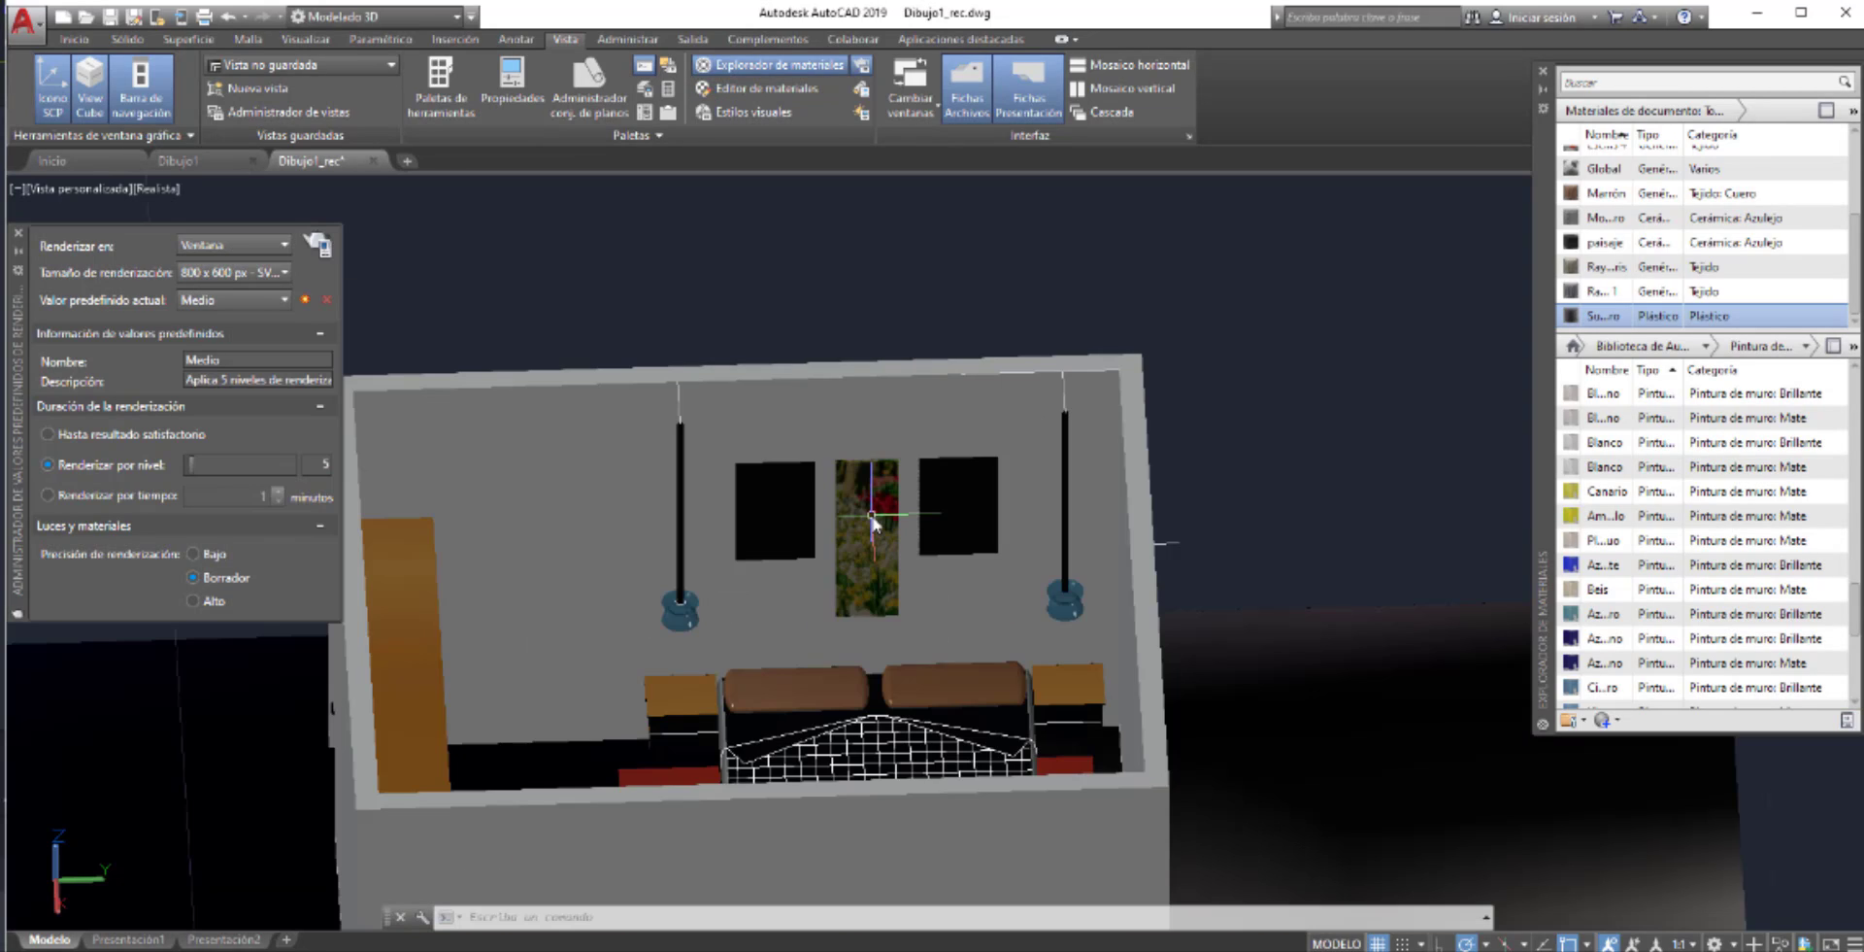
middle_click_drag(837, 520, 874, 740, "shift")
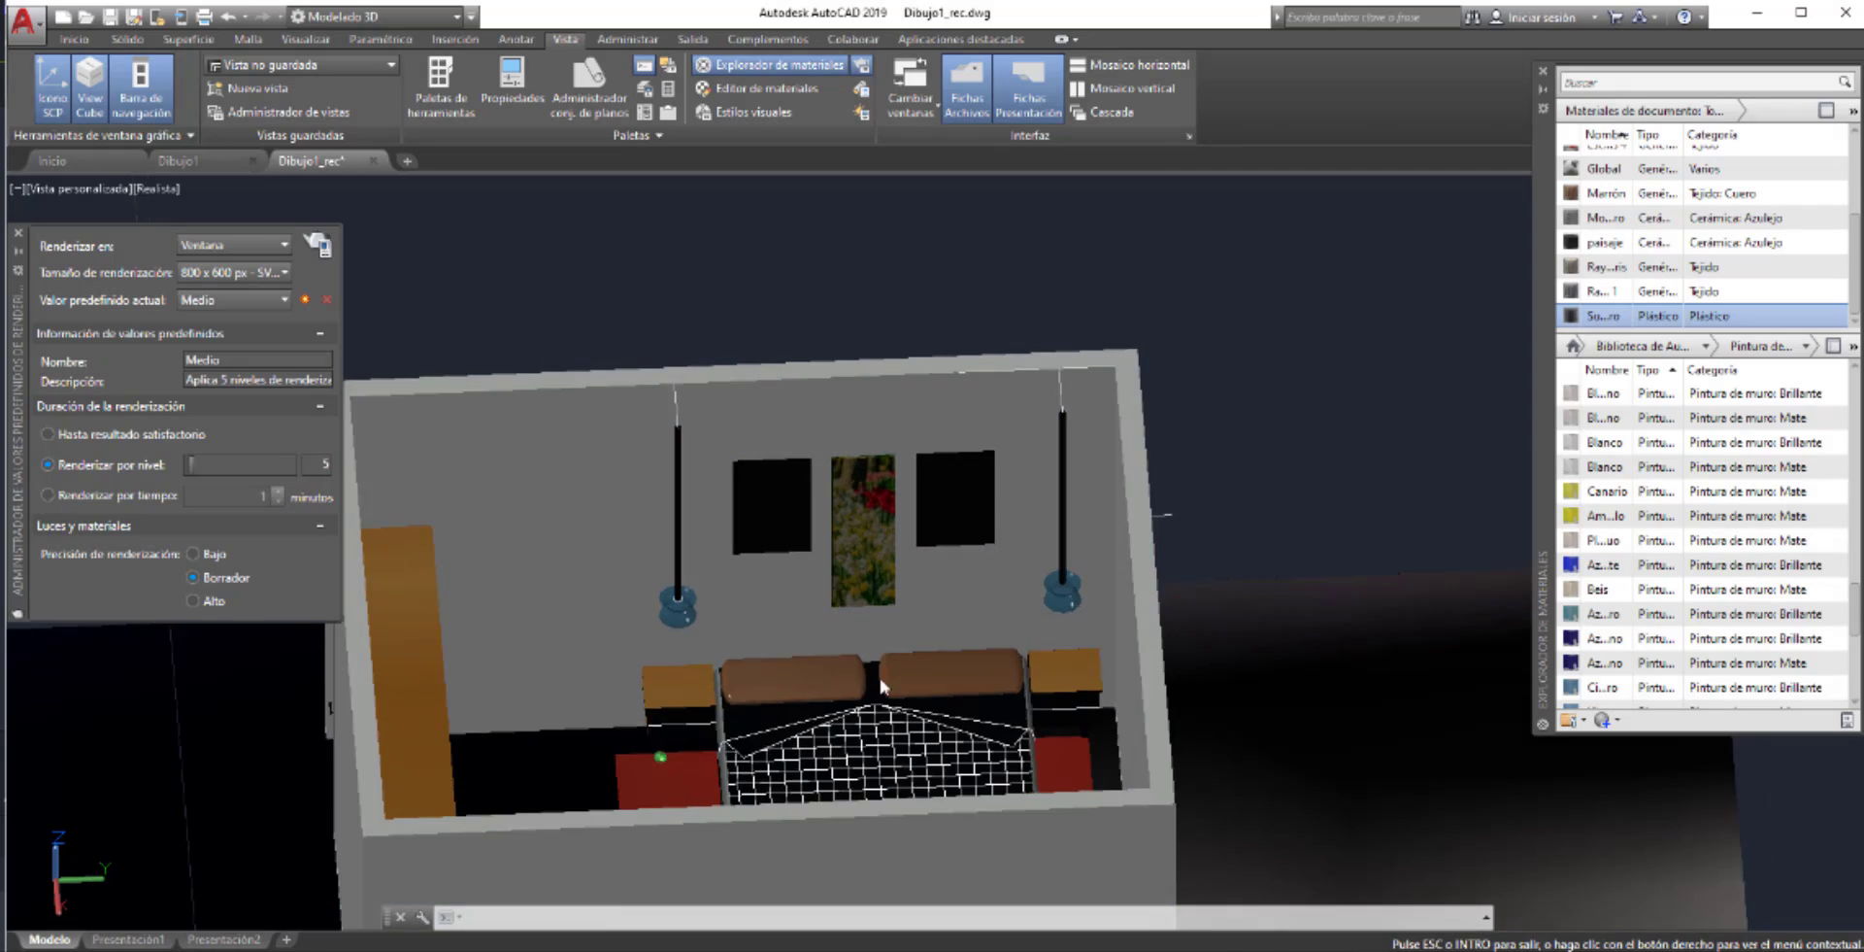
scroll(770, 886, "up", 2)
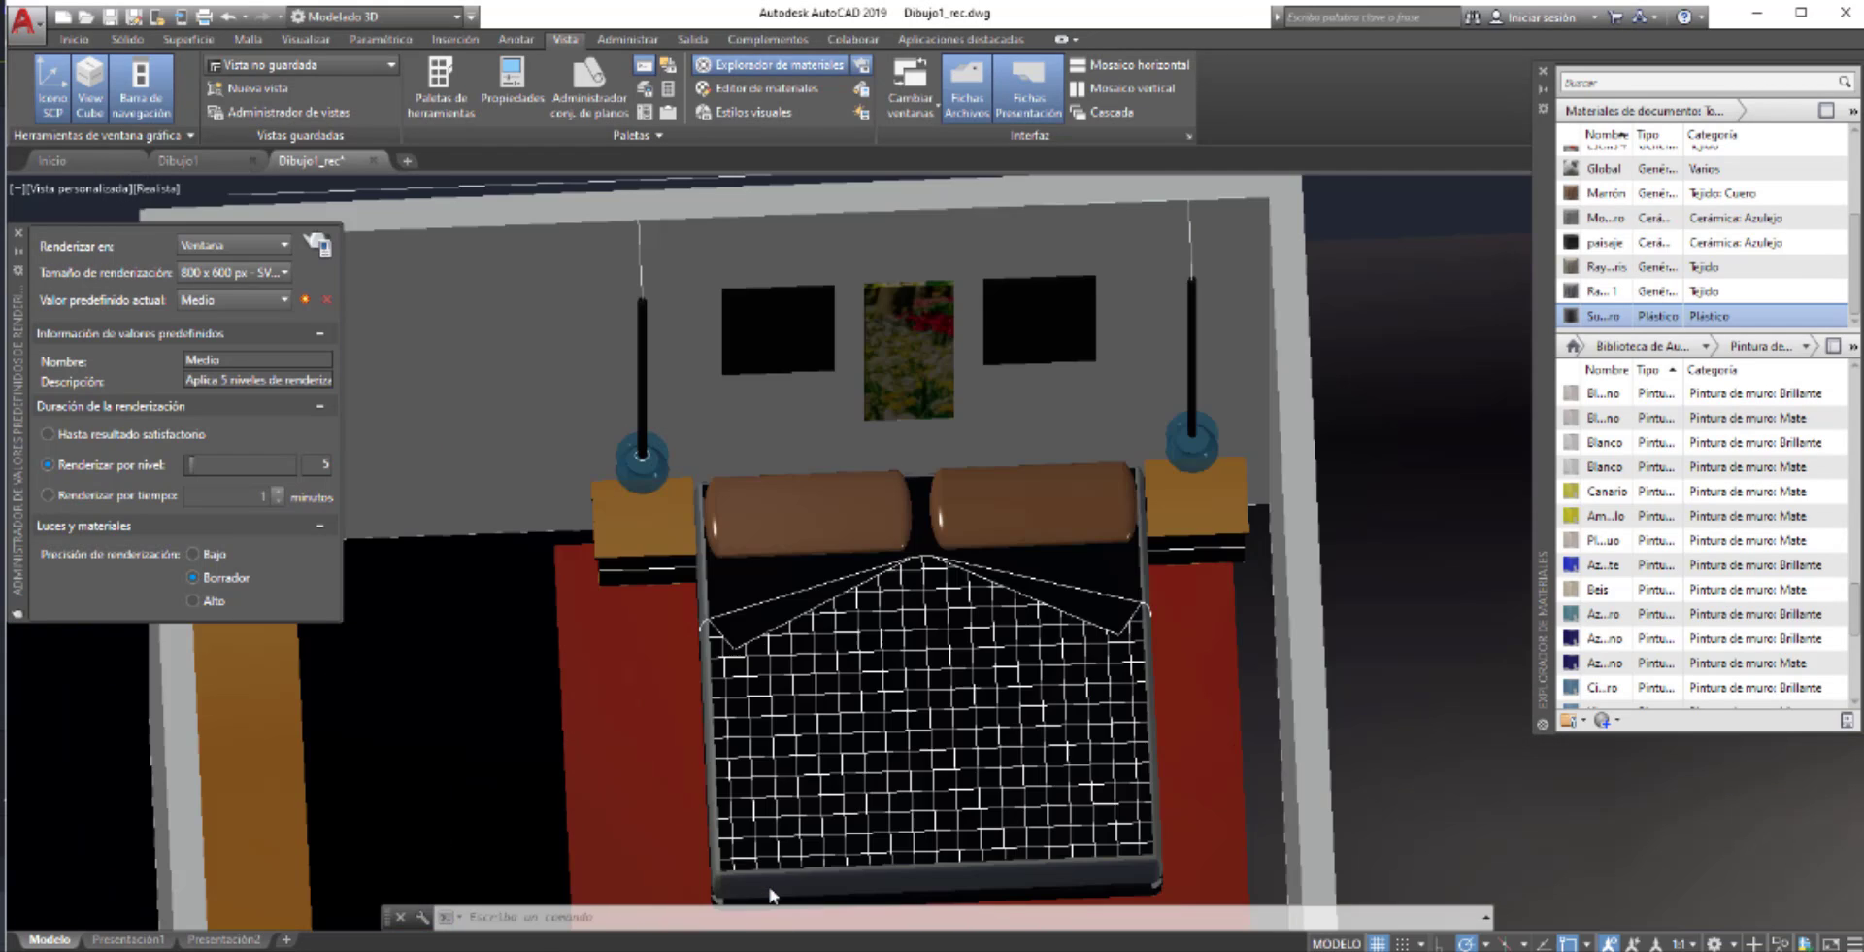
scroll(769, 889, "up", 2)
scroll(769, 890, "down", 2)
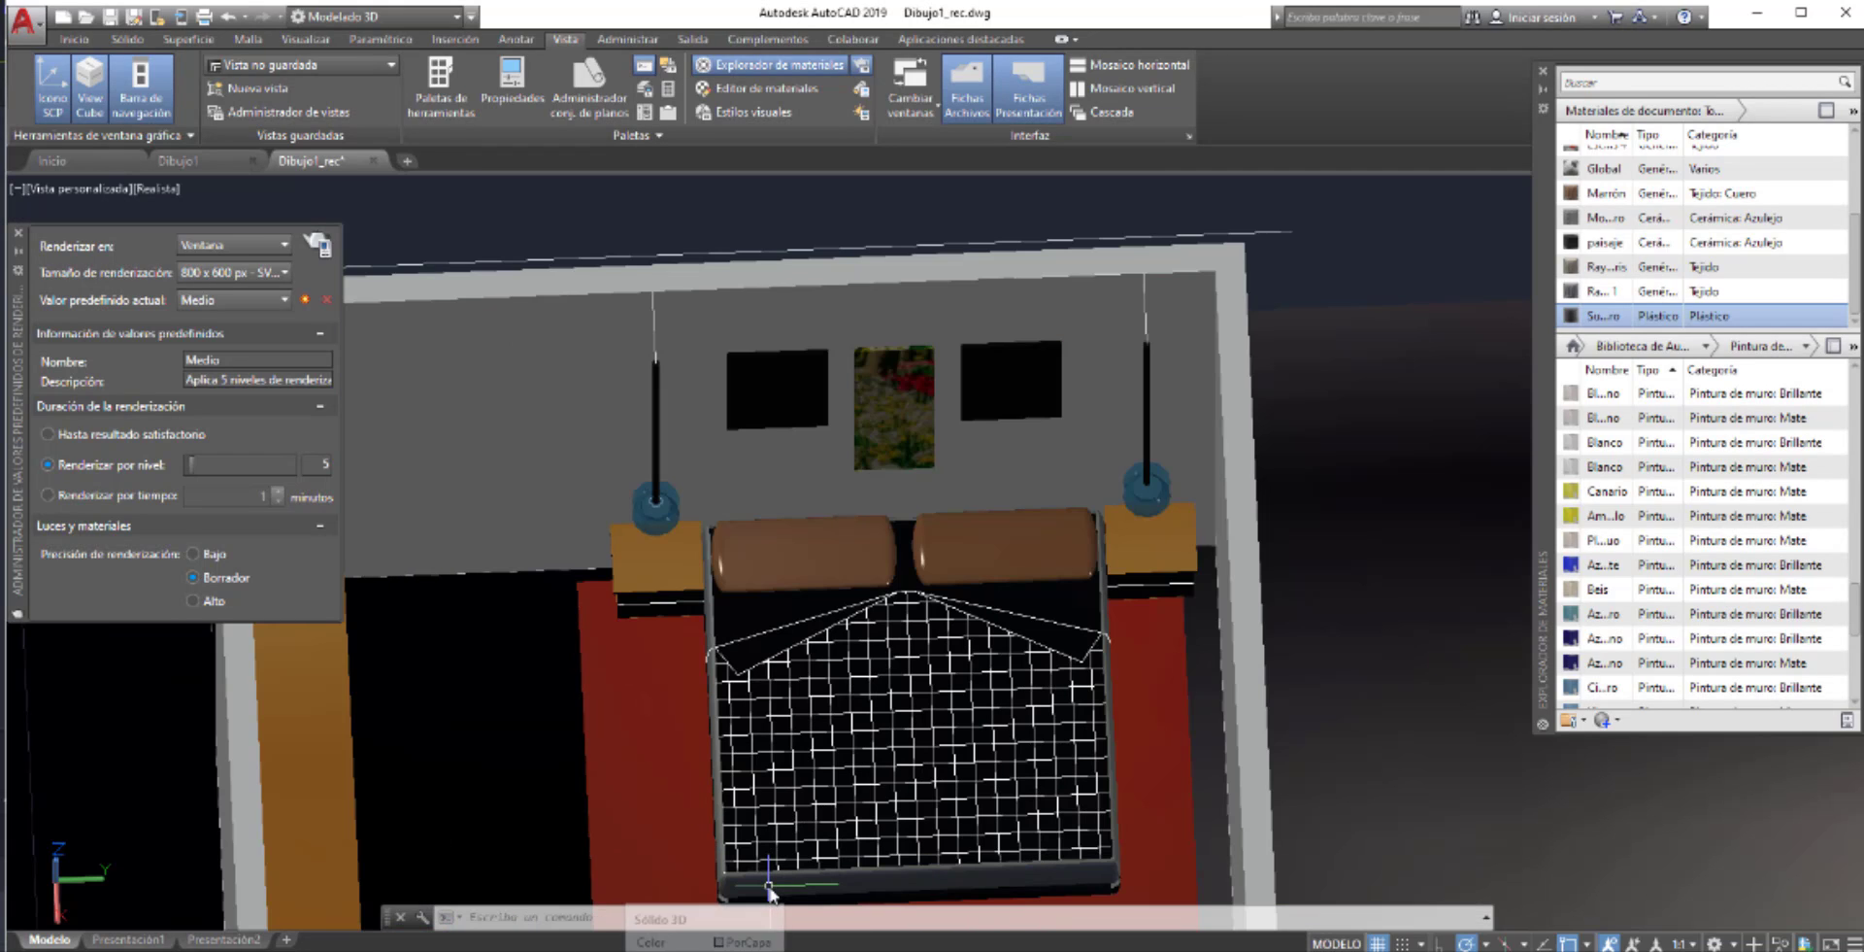
scroll(762, 899, "up", 1)
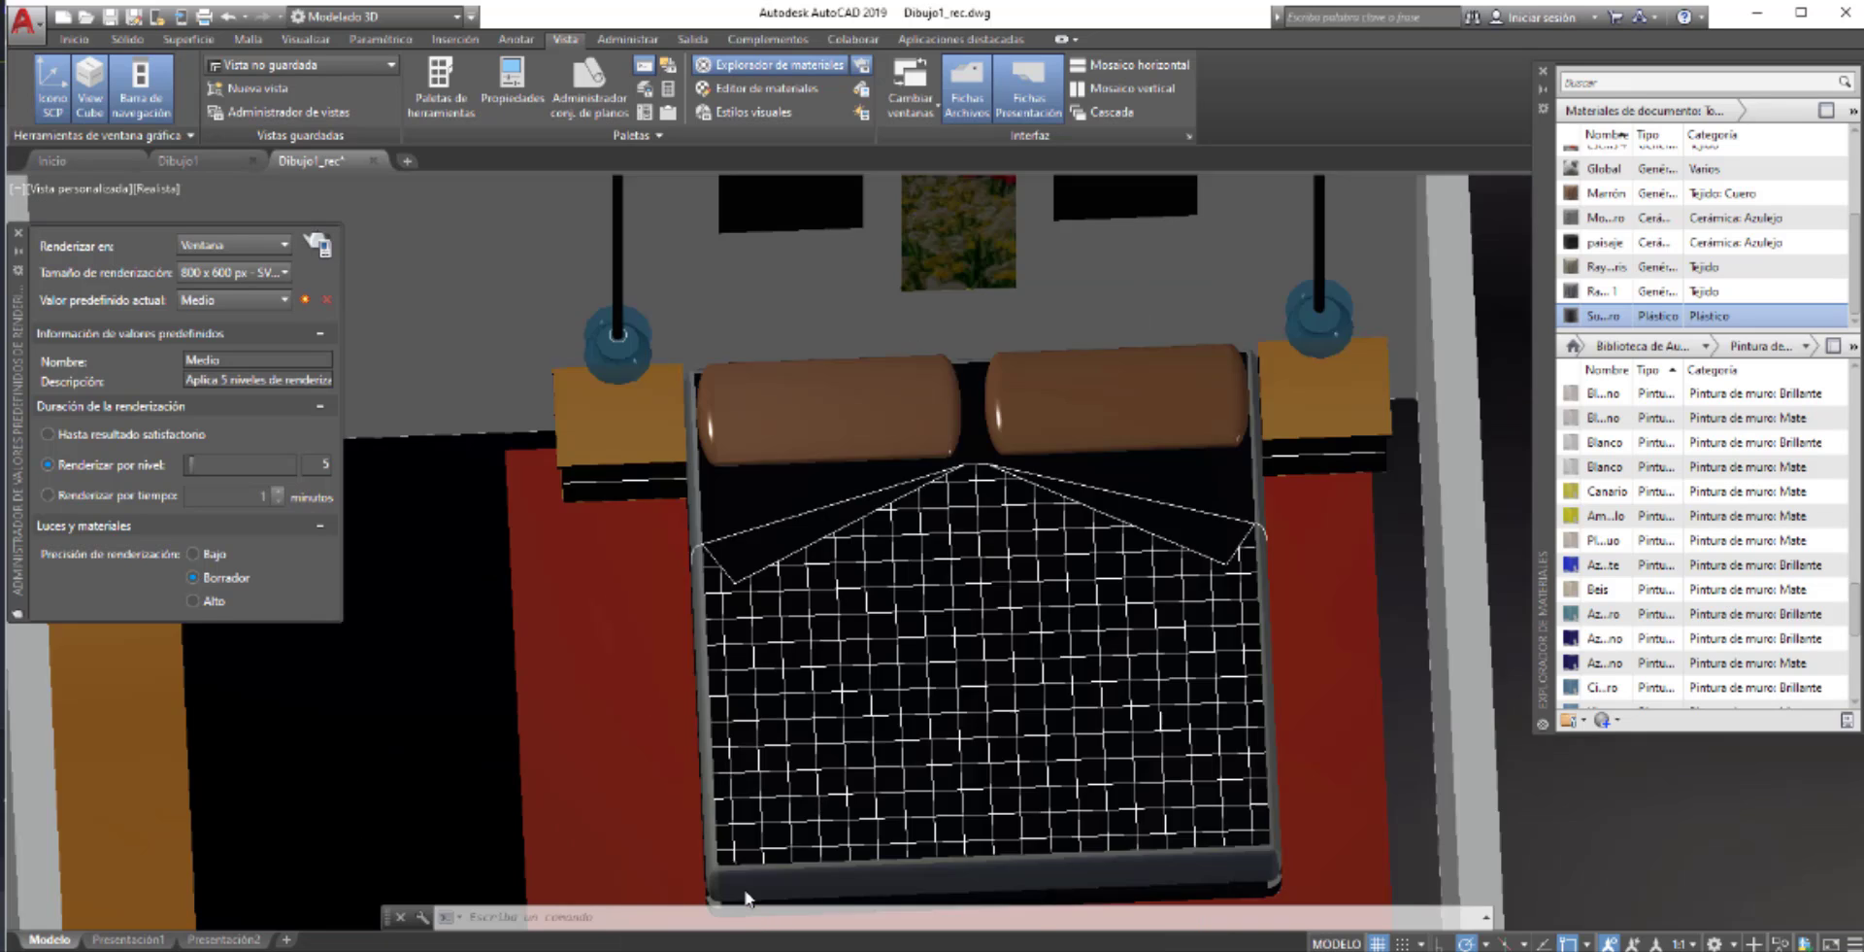
scroll(762, 899, "up", 1)
- Open the Render Presets Manager and expand its list of render quality presets
left_click(991, 307)
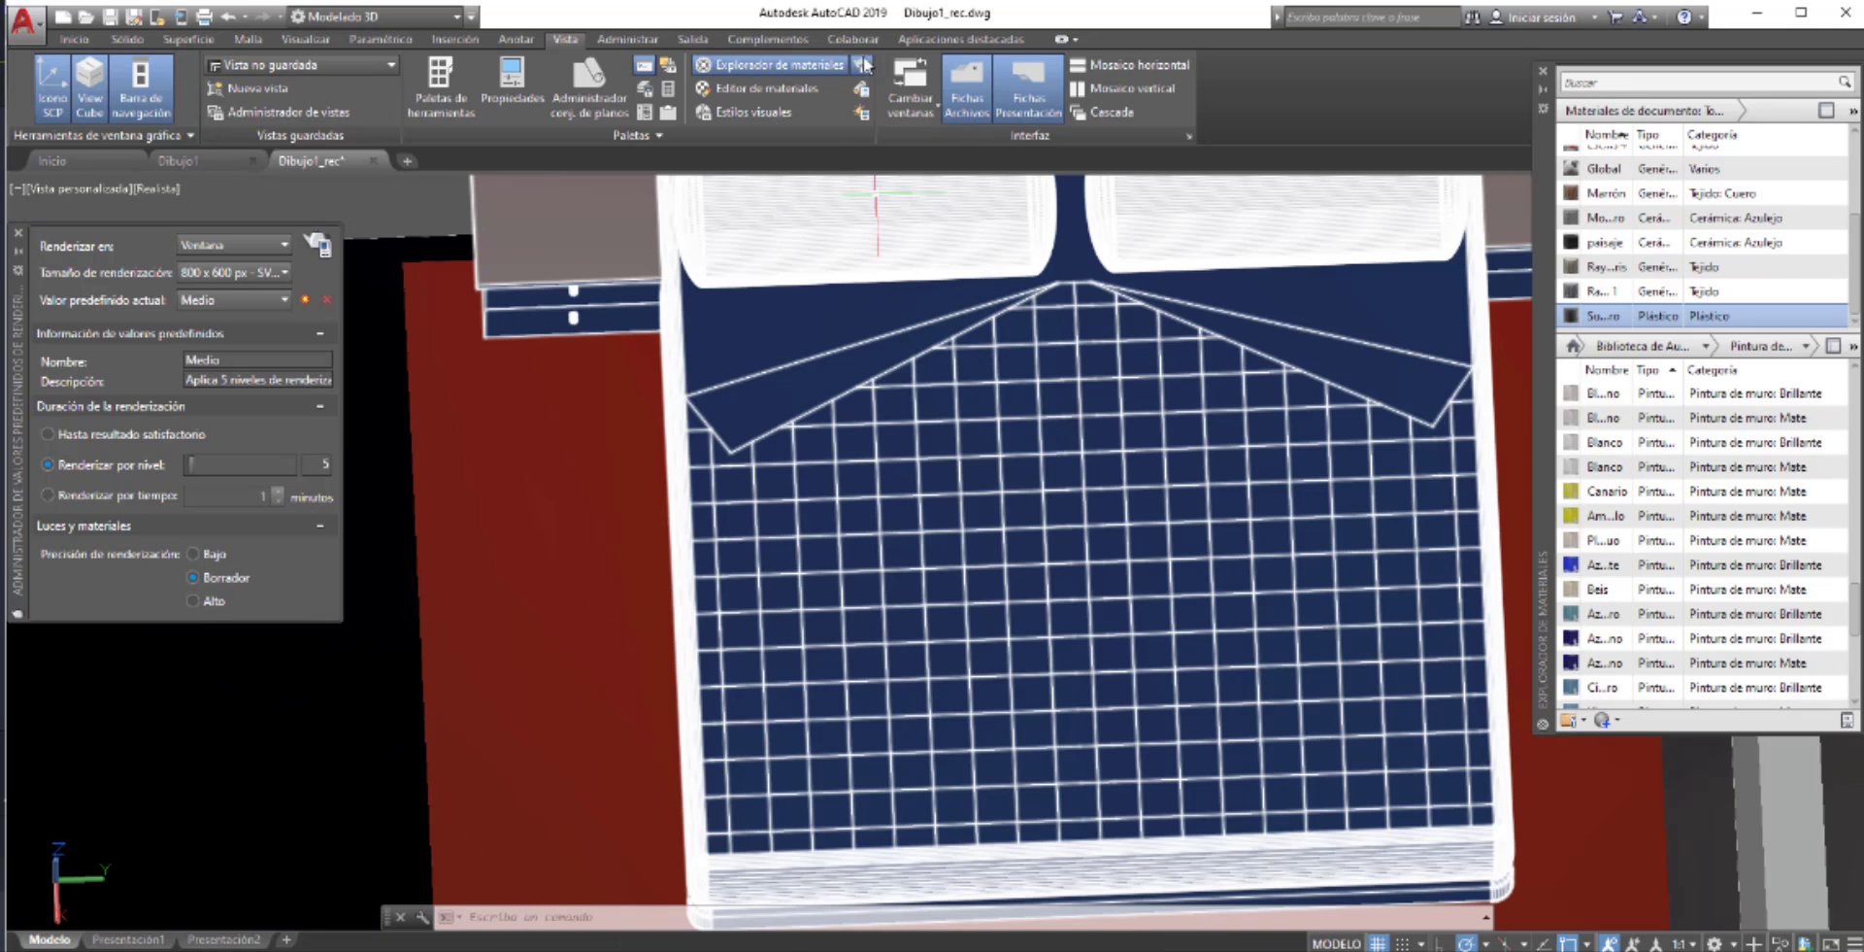
key("Escape")
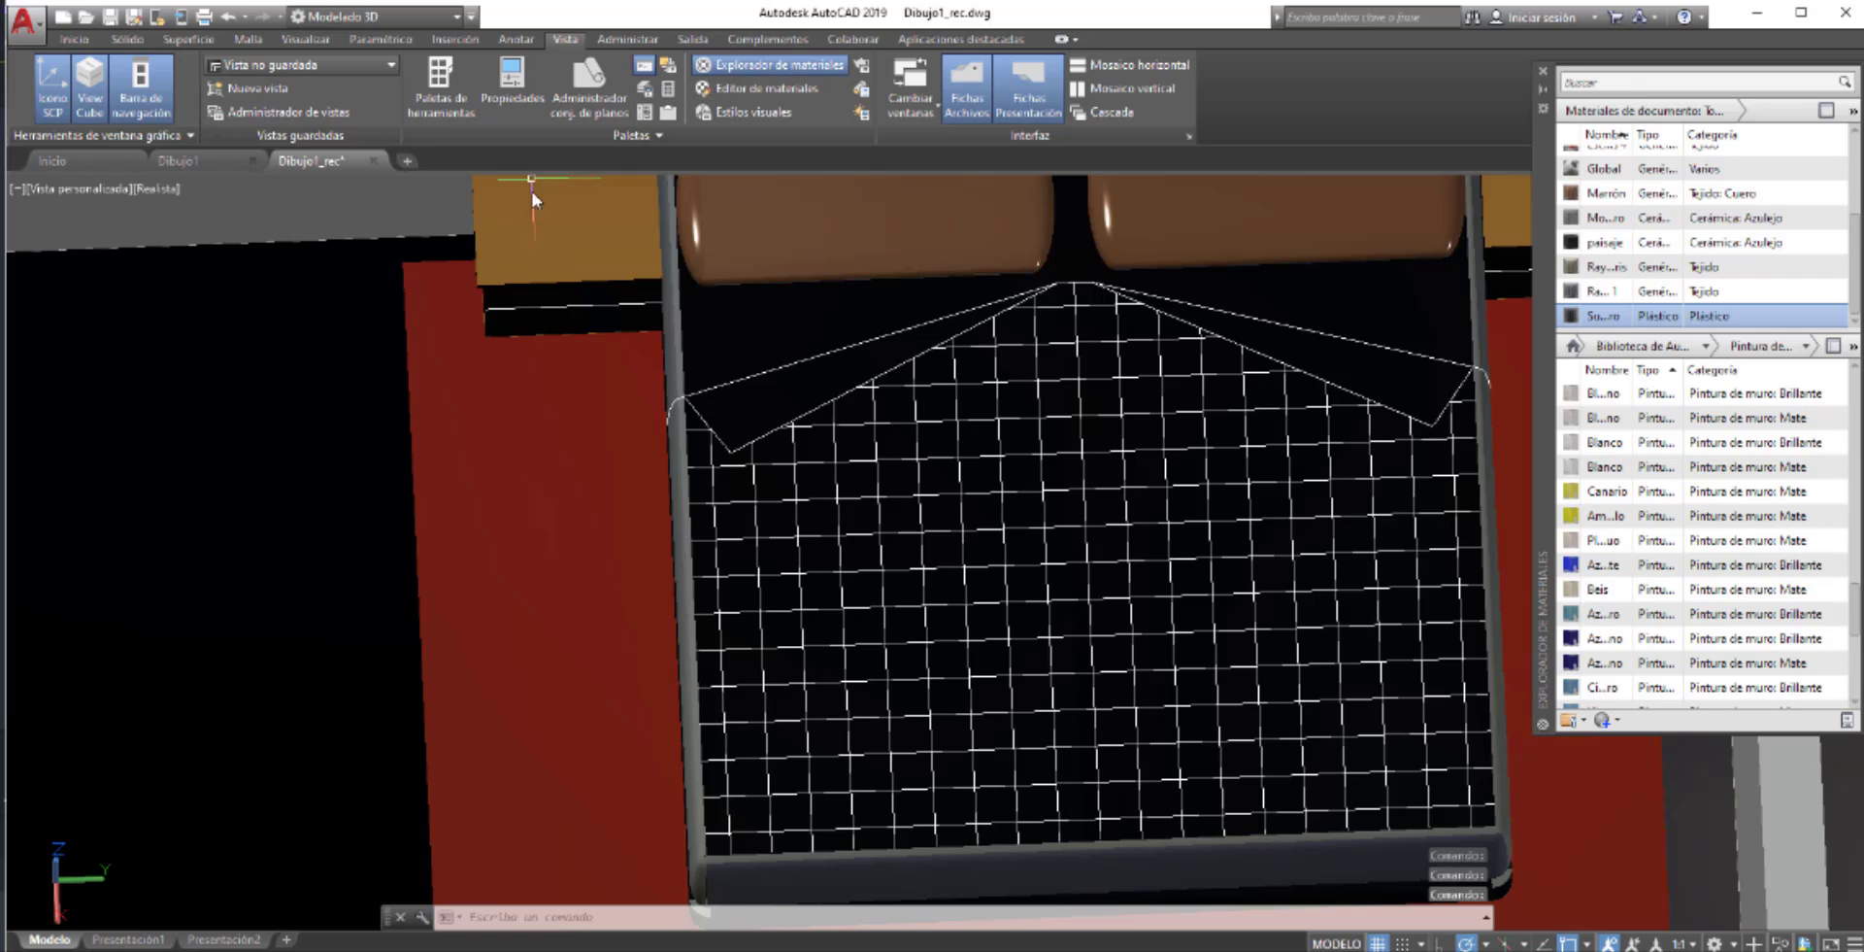
left_click(862, 66)
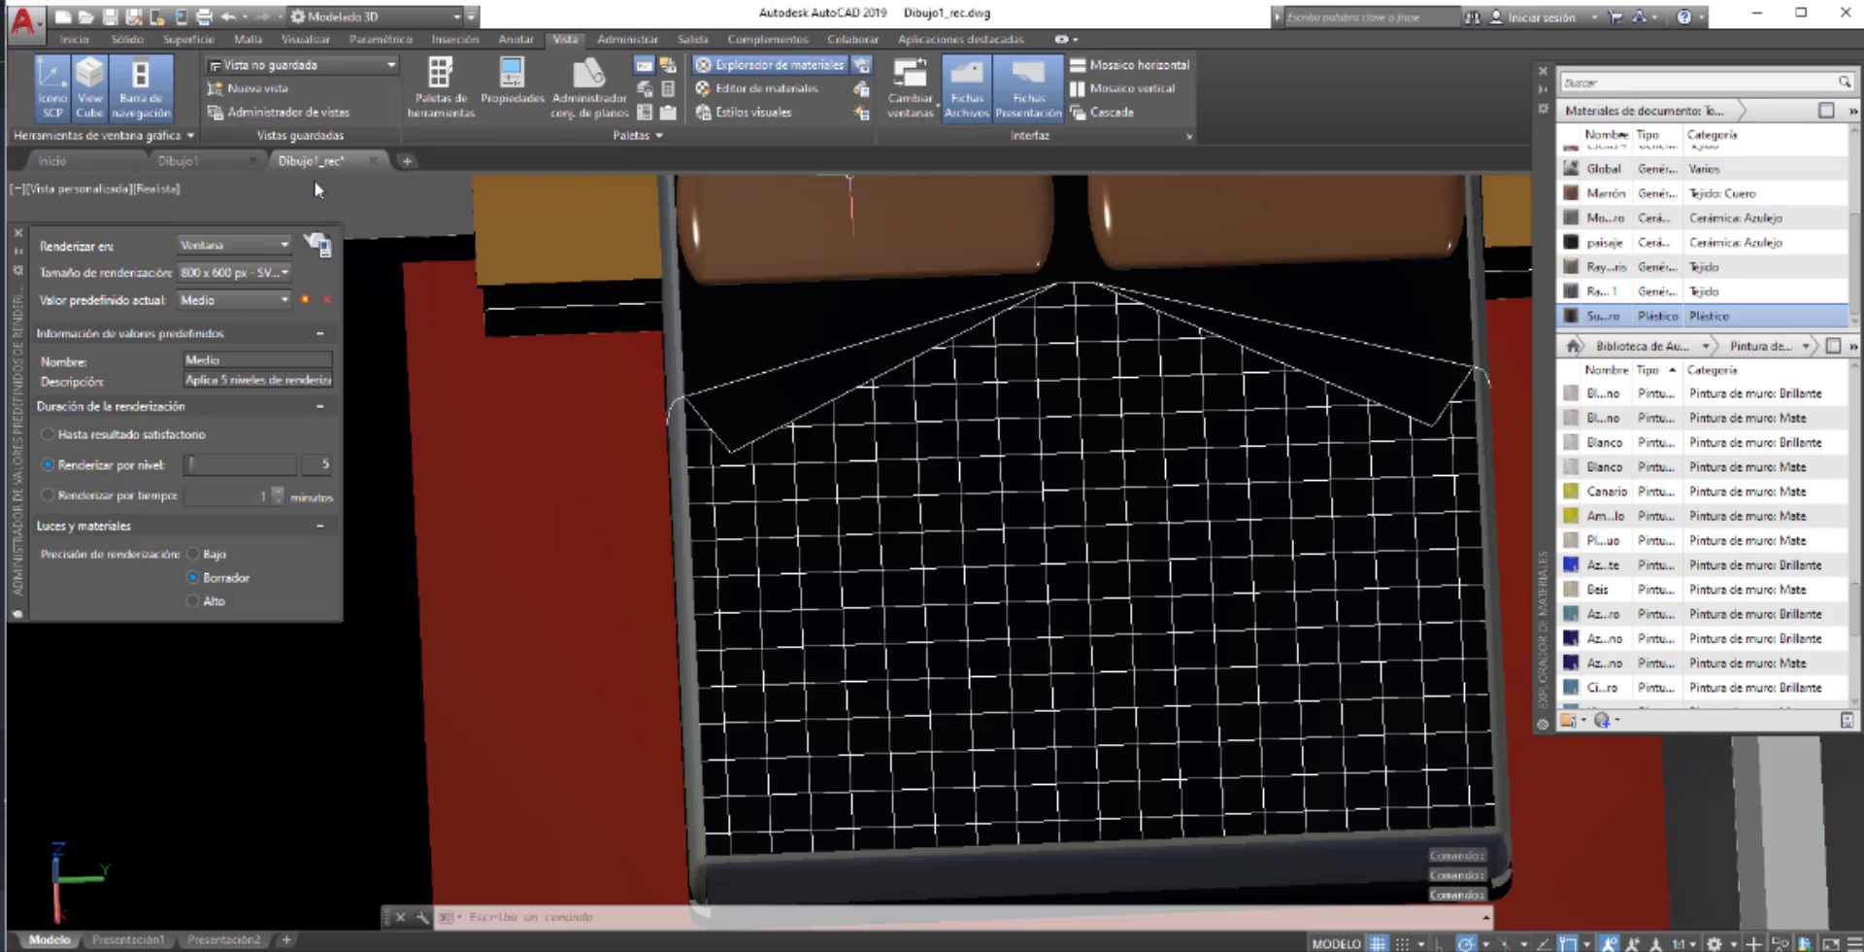
left_click(250, 300)
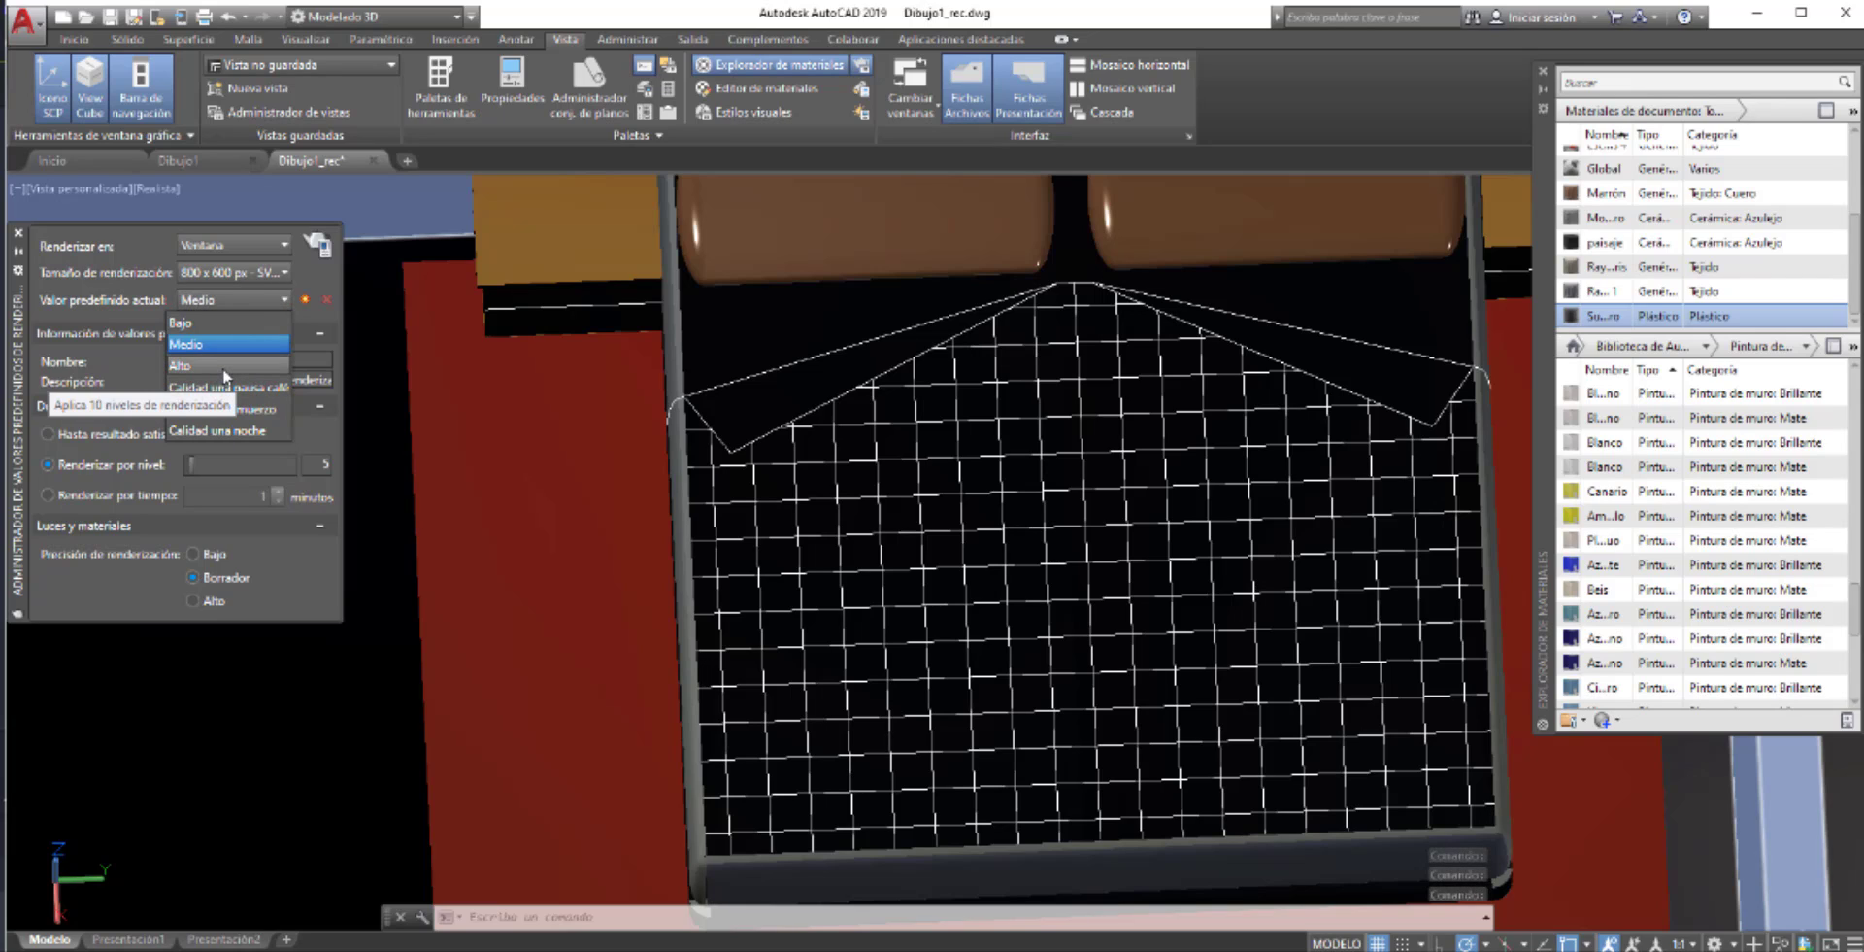
- Switch the render preset to Alto and render the view without the medium image library
left_click(226, 365)
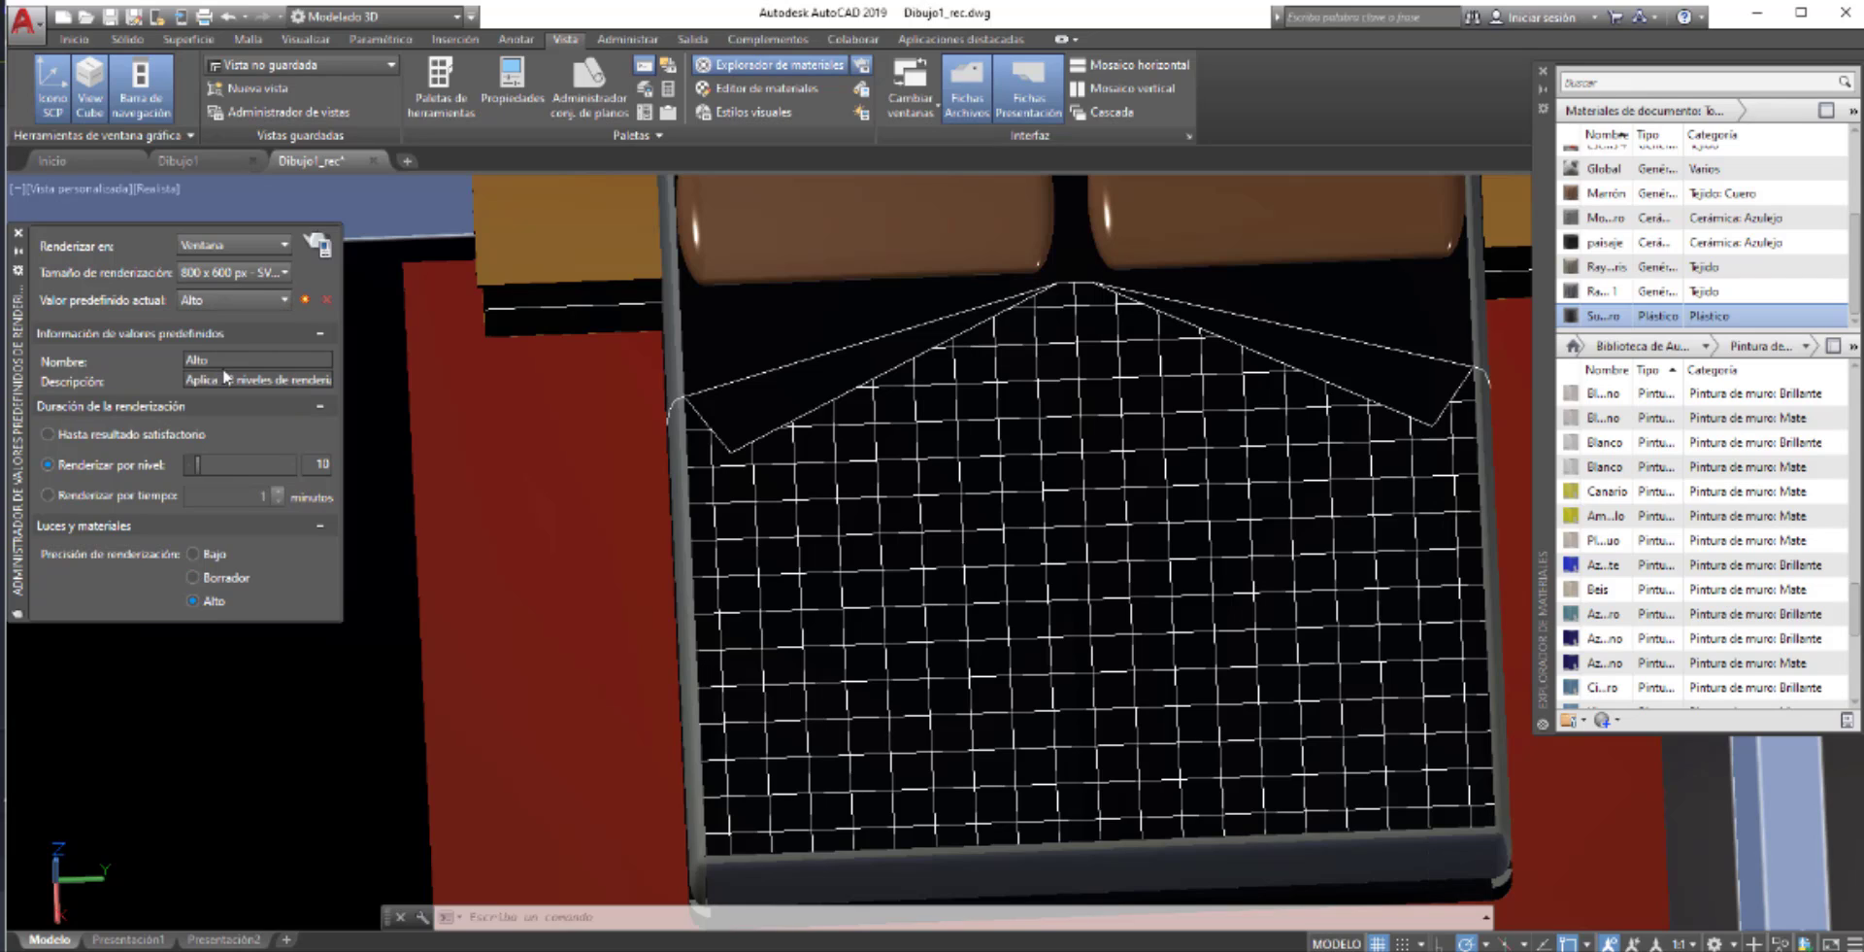
left_click(318, 247)
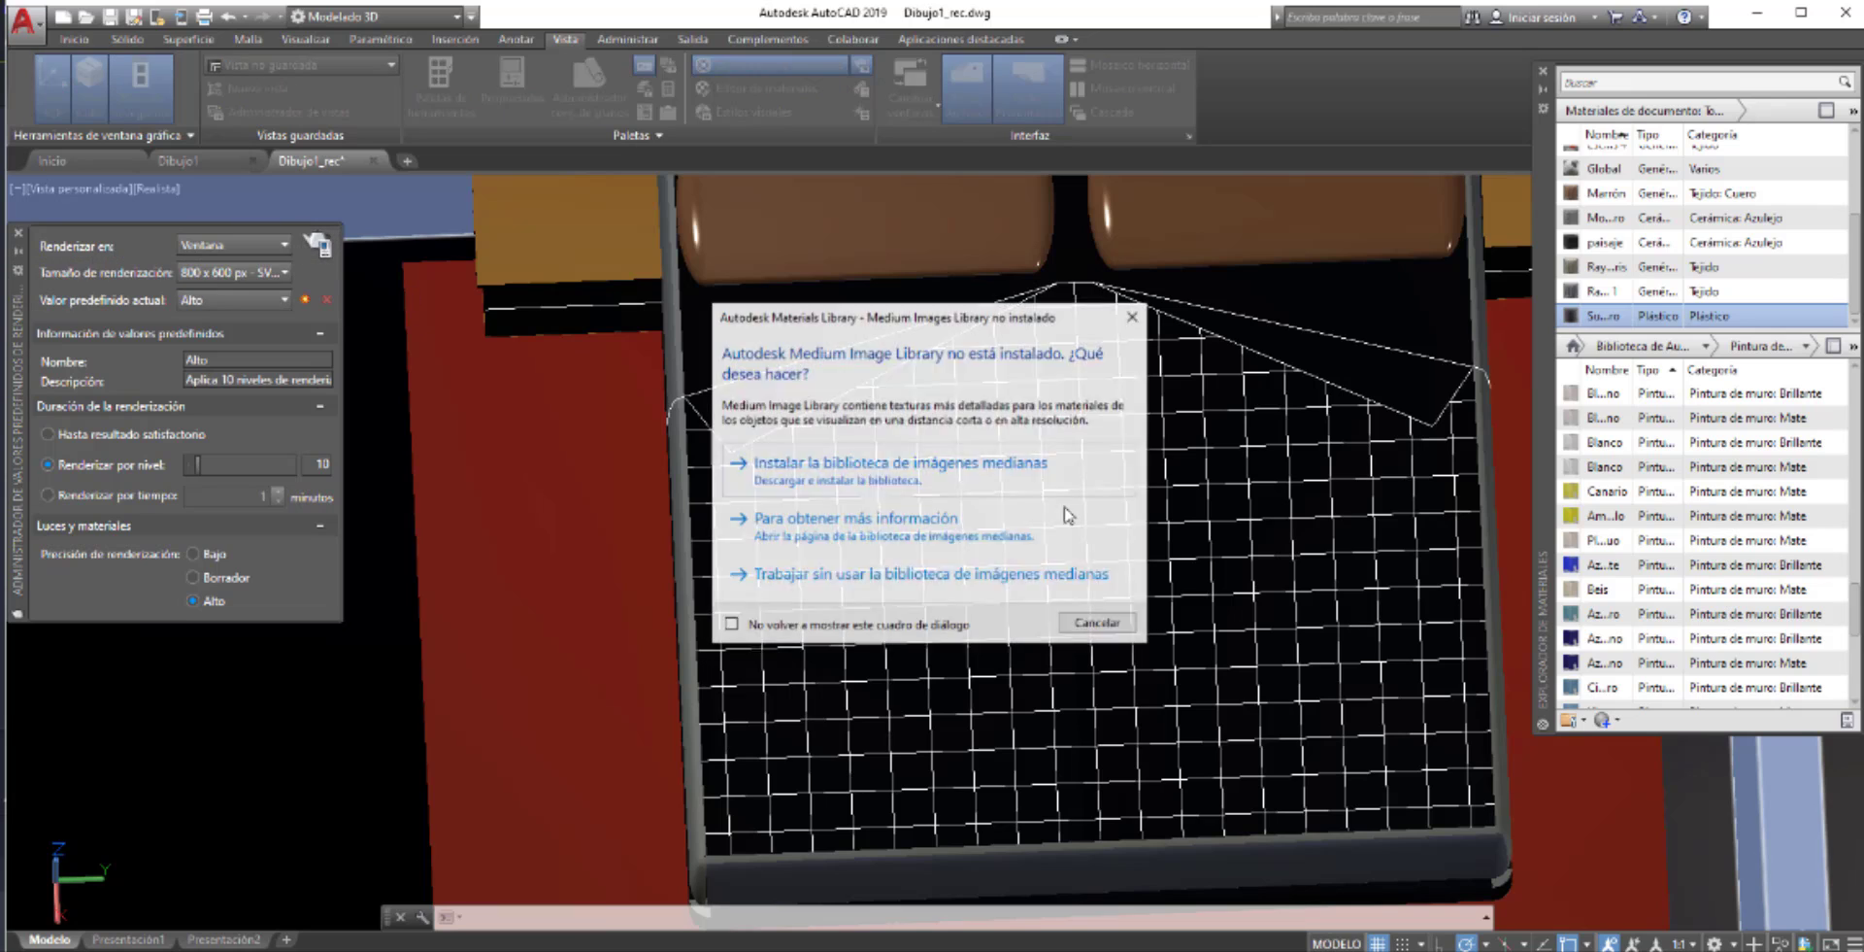
left_click(961, 574)
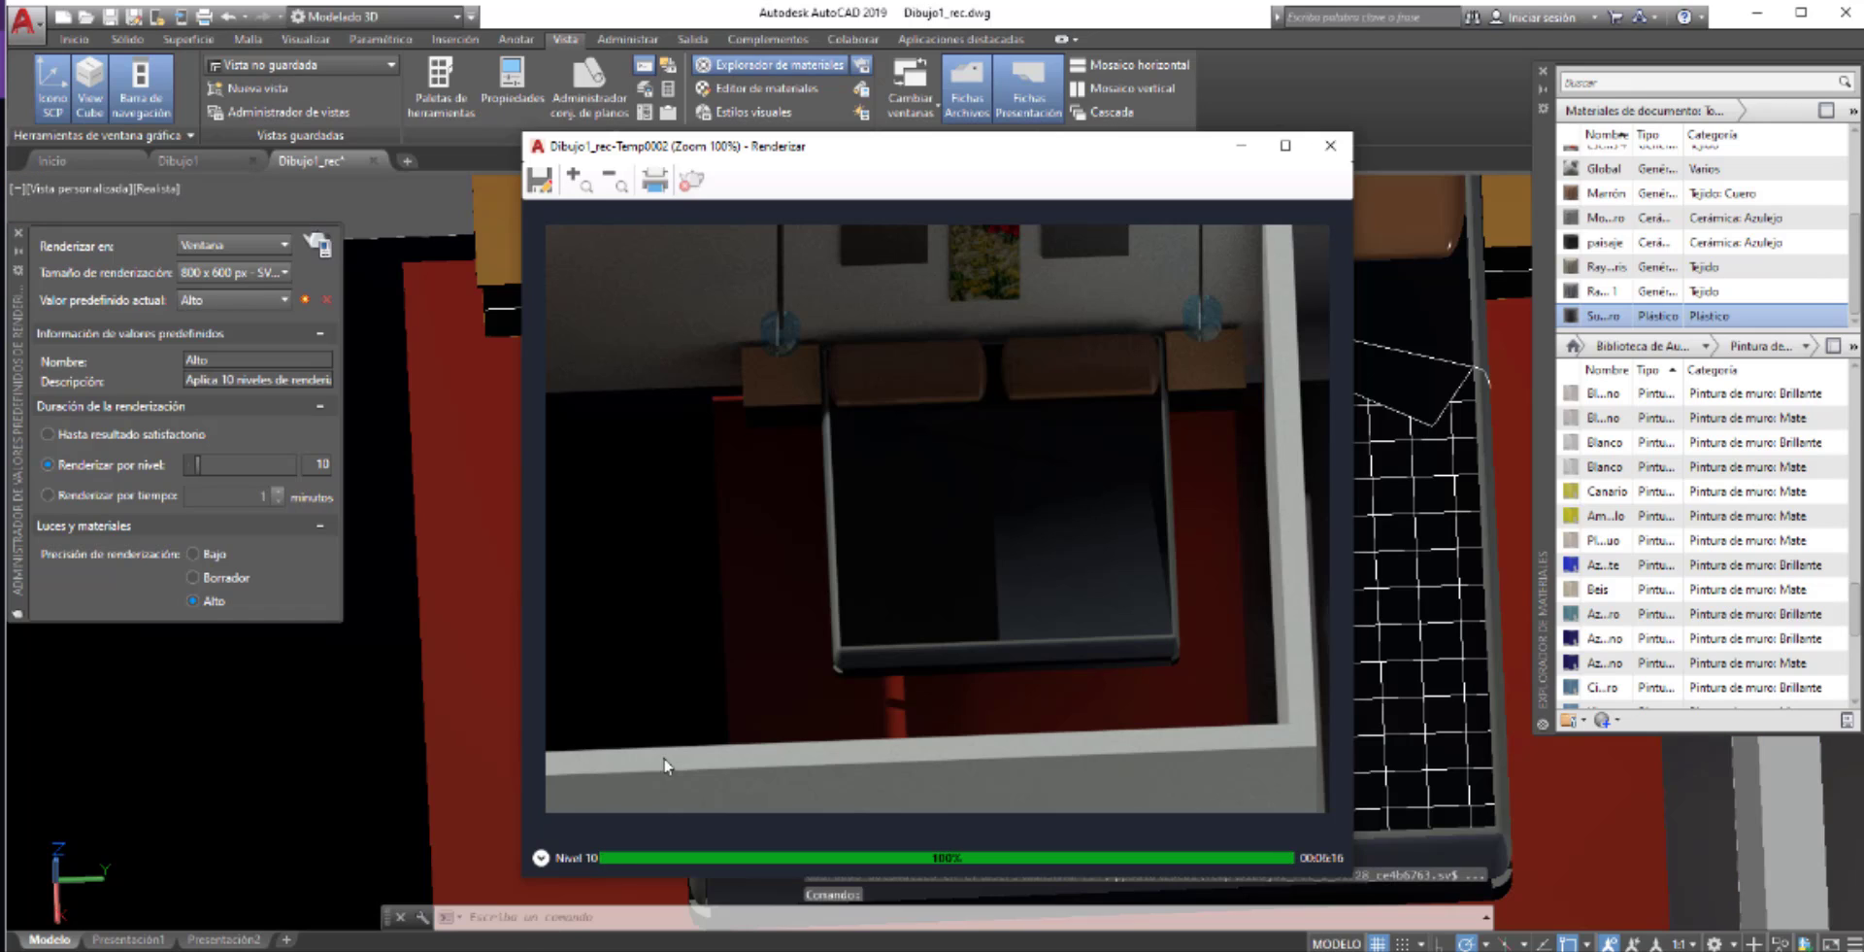
- Zoom in on the landscape painting in the finished render
scroll(987, 455, "up", 1)
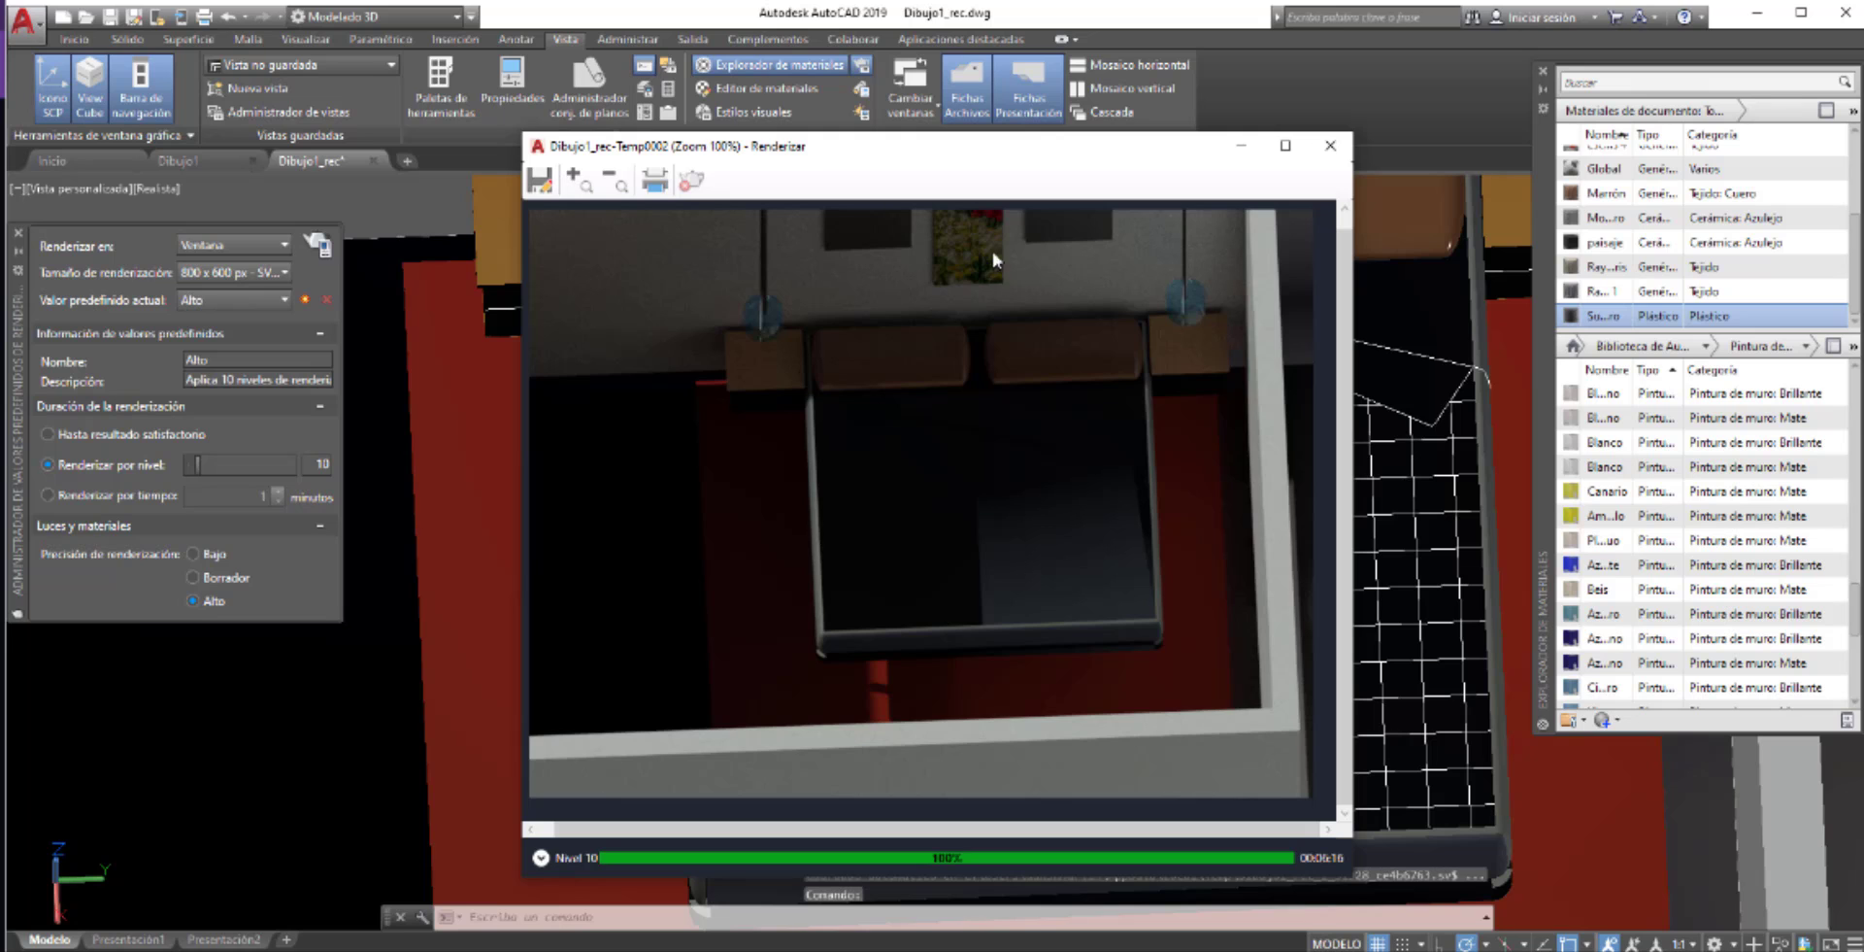
scroll(992, 251, "up", 1)
scroll(982, 441, "down", 1)
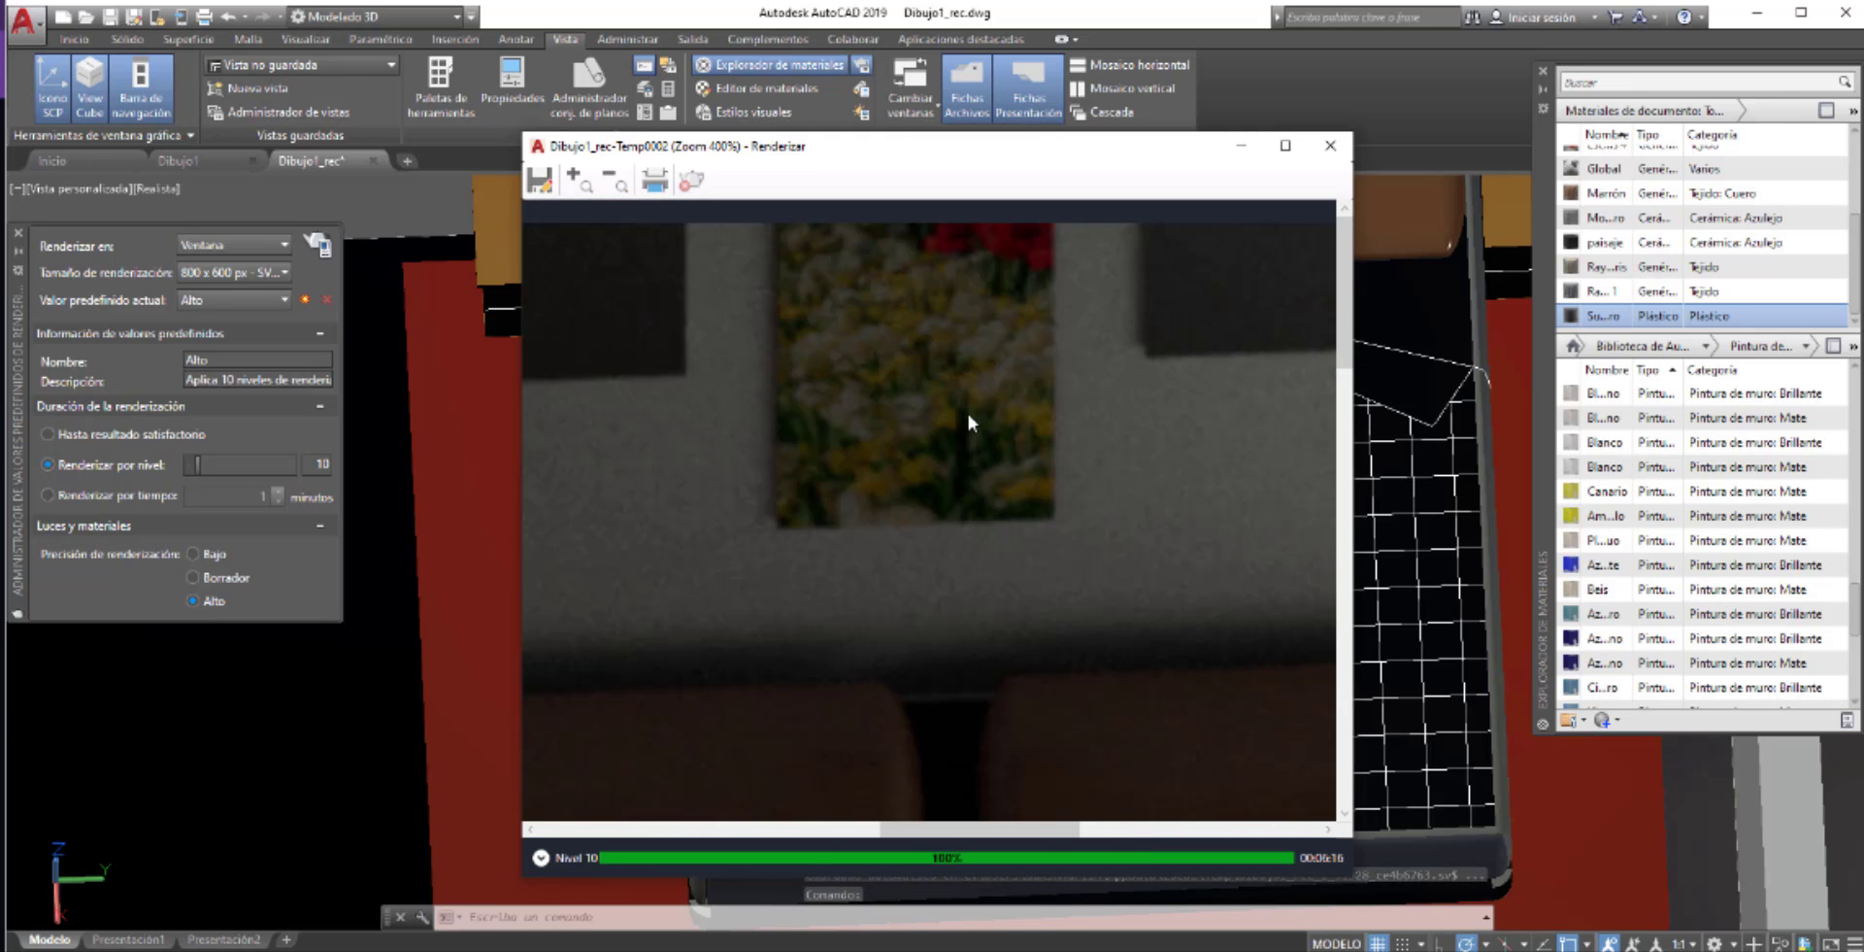
scroll(937, 392, "up", 1)
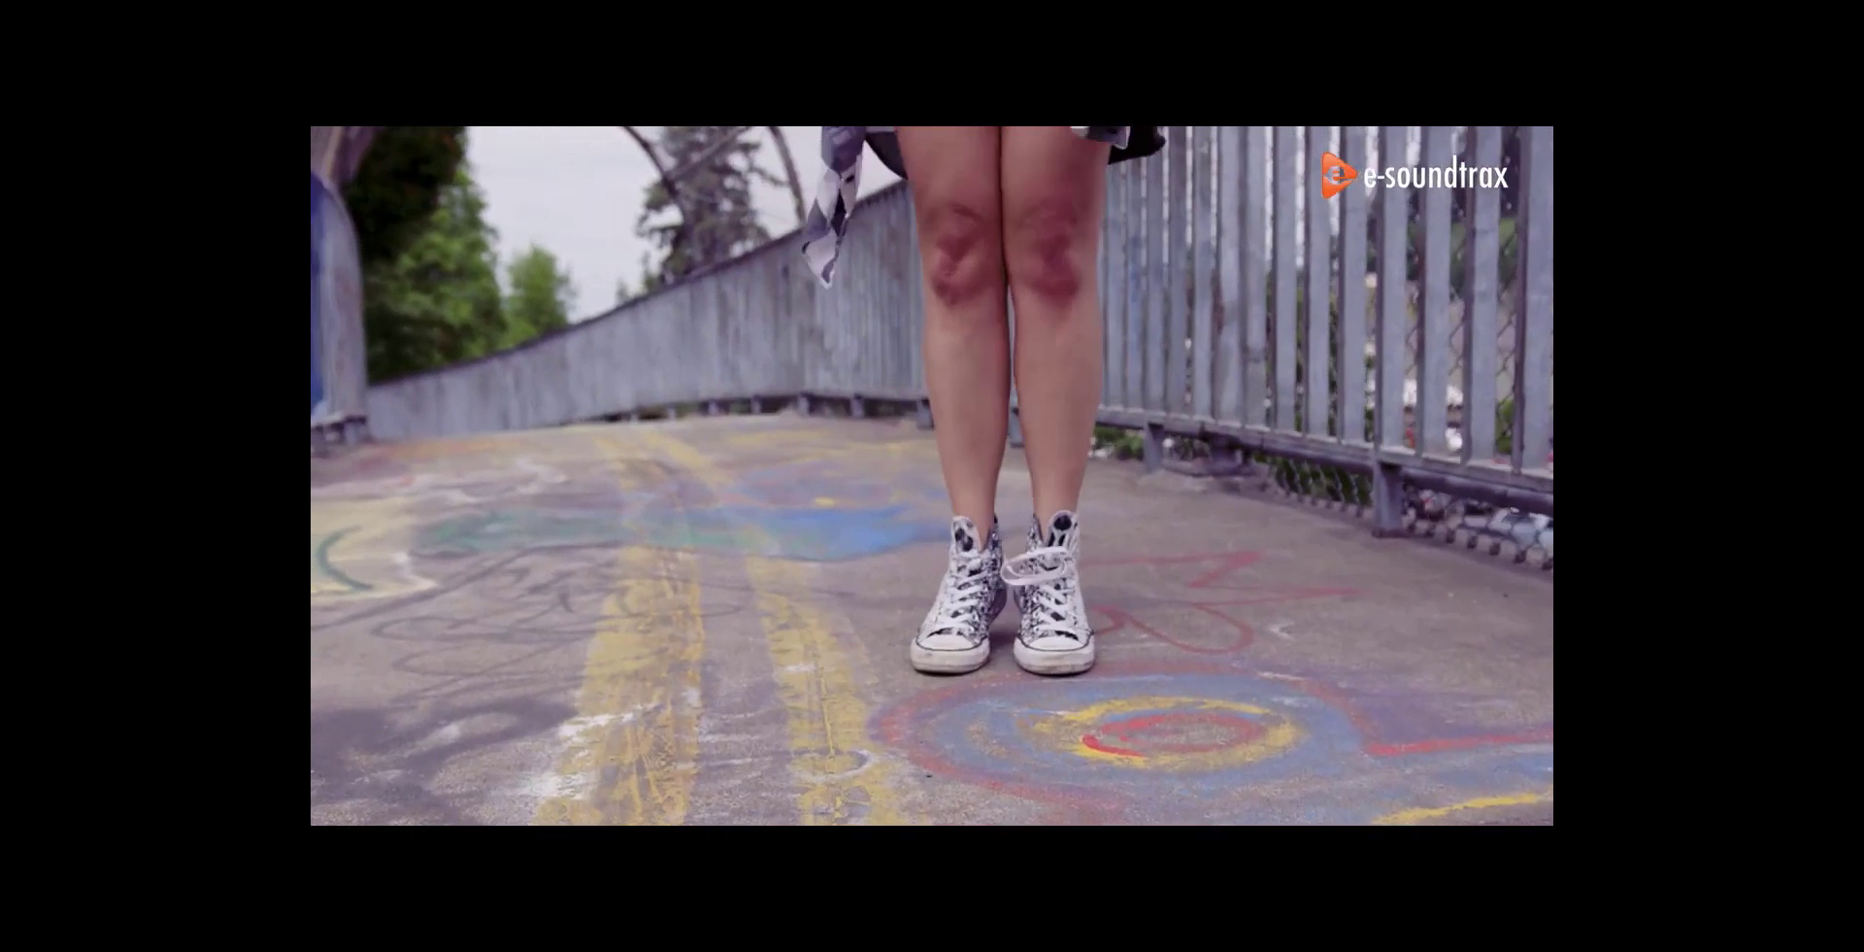